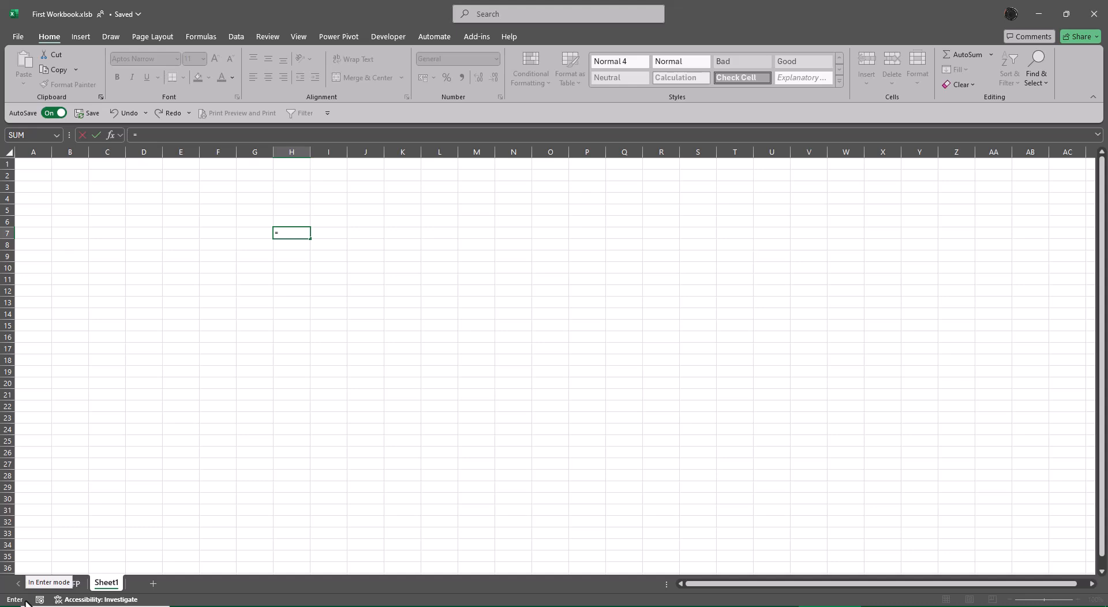
Step: Examine the suggested functions beginning with "a" for the formula in cell H7, including the AI functions, and discard the formula
type("a")
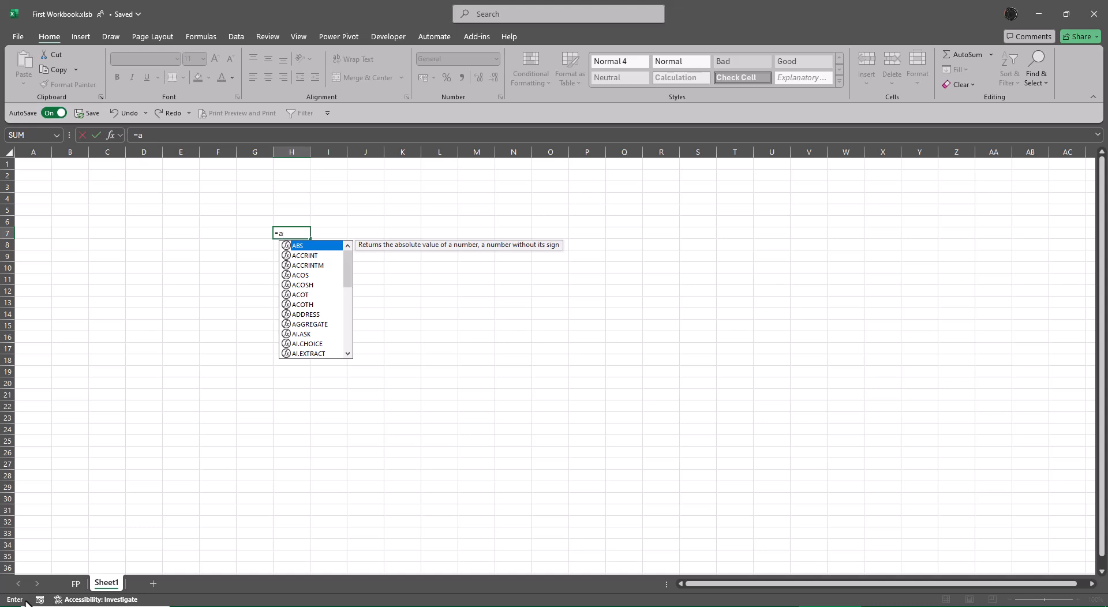
key("Down")
key("Down")
key("Down")
key("Down")
key("Down")
key("Down")
key("Down")
key("Down")
key("Down")
key("Down")
key("Down")
key("Down")
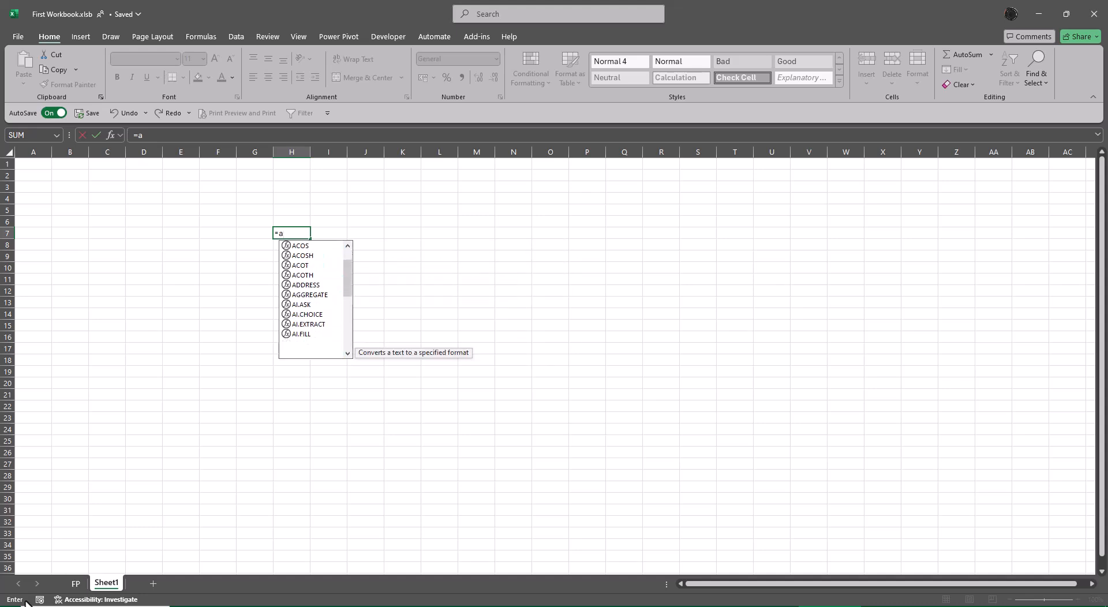
key("Up")
key("Up")
key("Up")
key("Down")
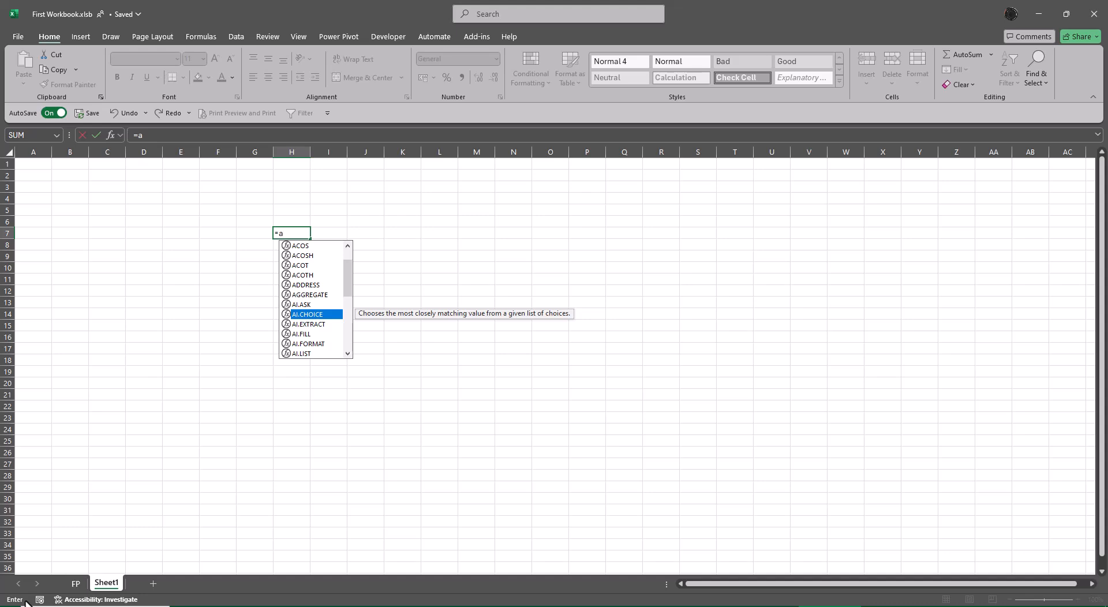
key("Down")
key("Down")
key("Down")
key("Down")
key("Down")
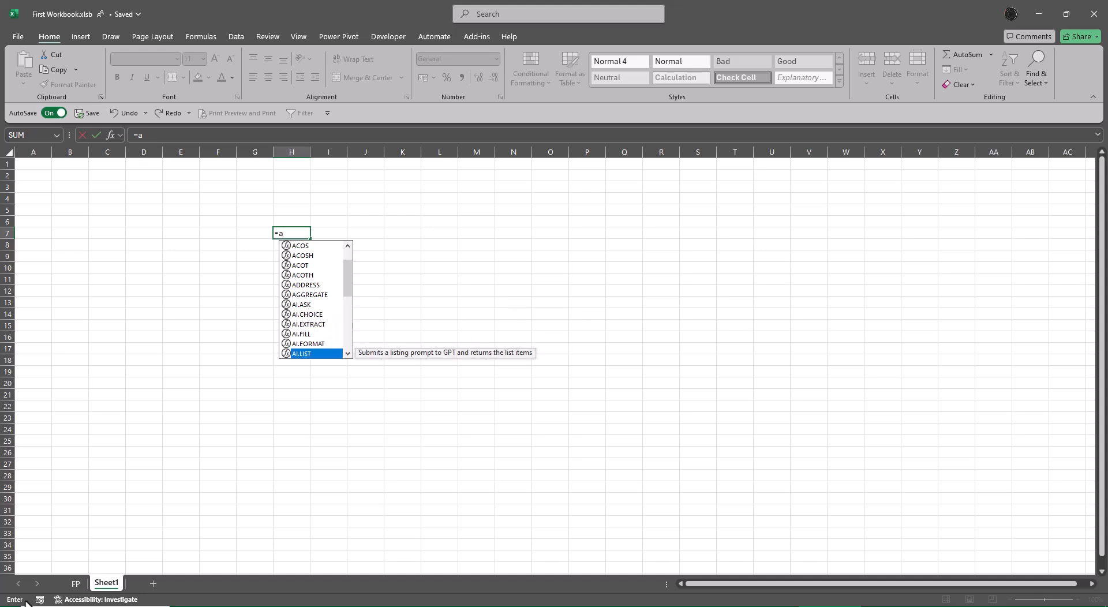
key("Down")
key("Down")
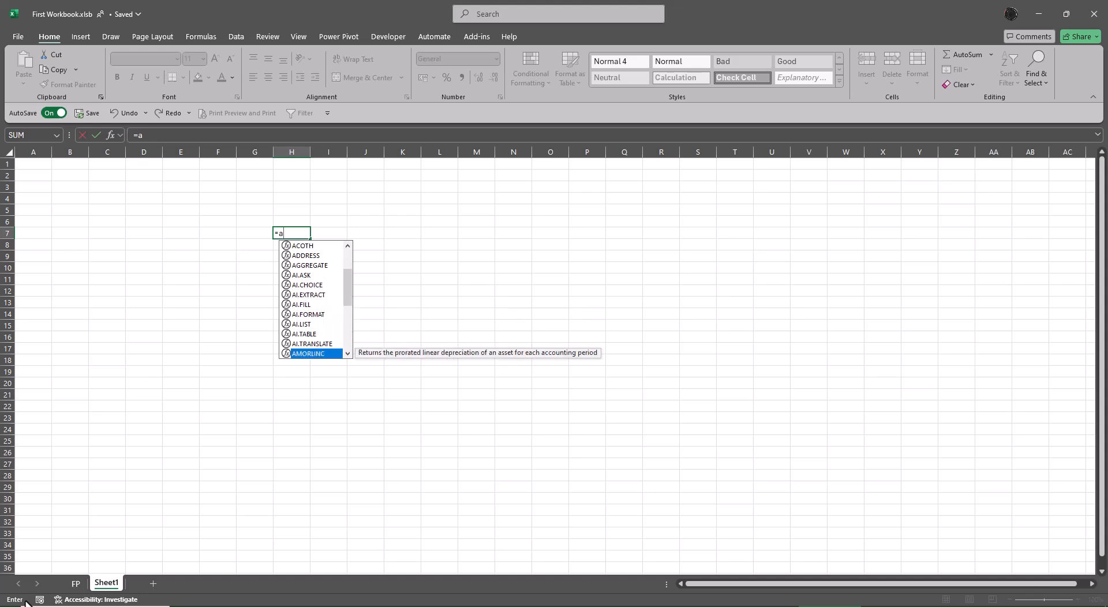
key("Up")
key("Up")
key("Up")
key("Up")
key("Up")
key("Up")
key("Up")
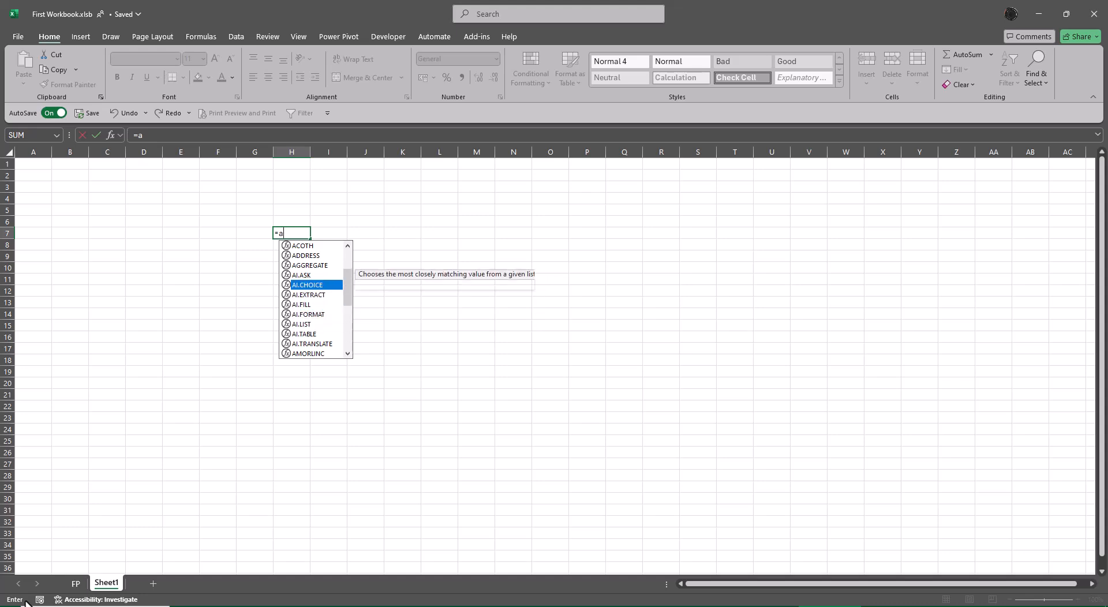
key("Up")
key("Up")
key("Up")
key("Up")
key("Up")
key("Up")
key("Up")
key("Up")
key("Up")
key("Up")
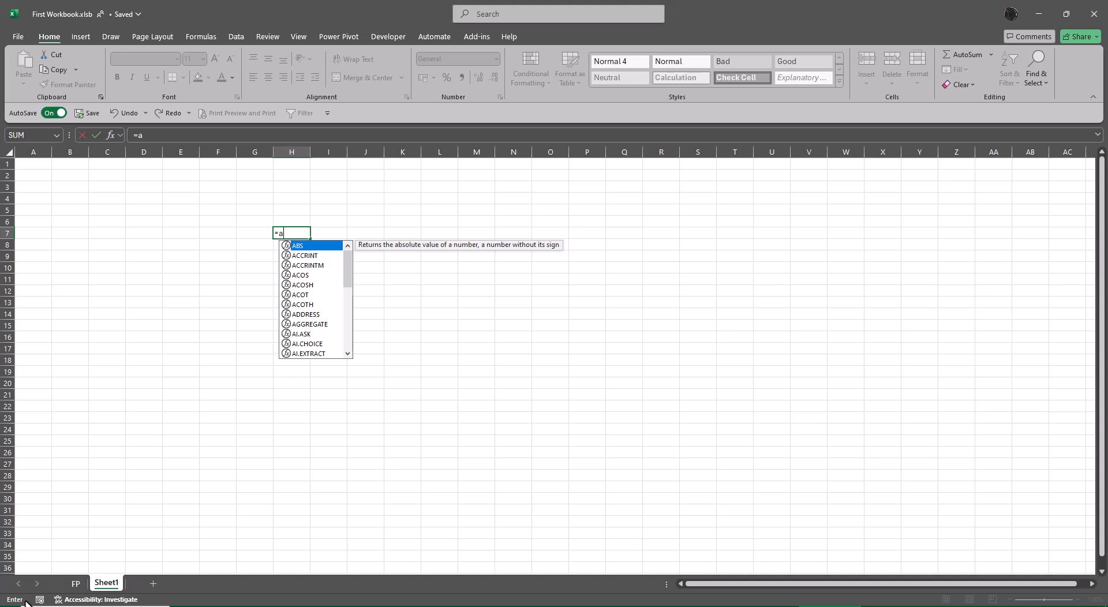
key("BackSpace")
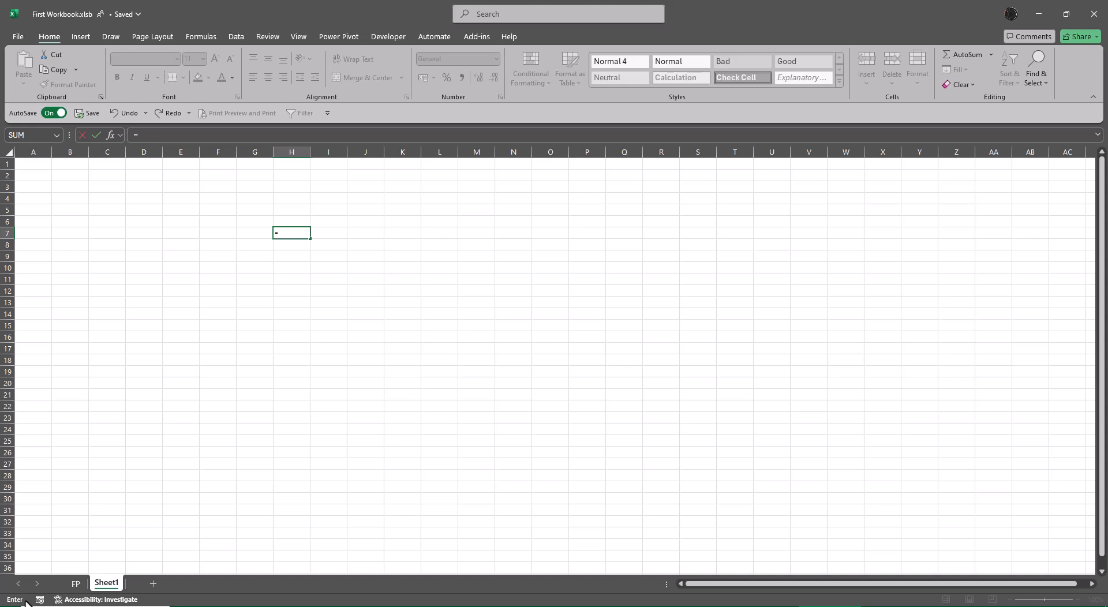
key("Escape")
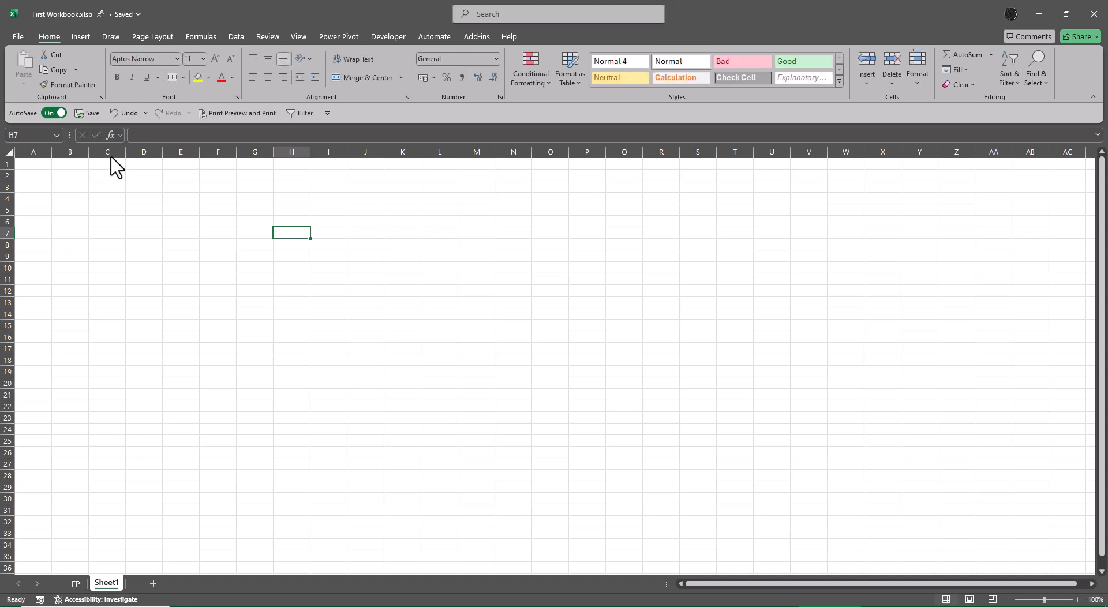
Step: Examine the AutoSum and Recently Used function lists in the function library
left_click(196, 36)
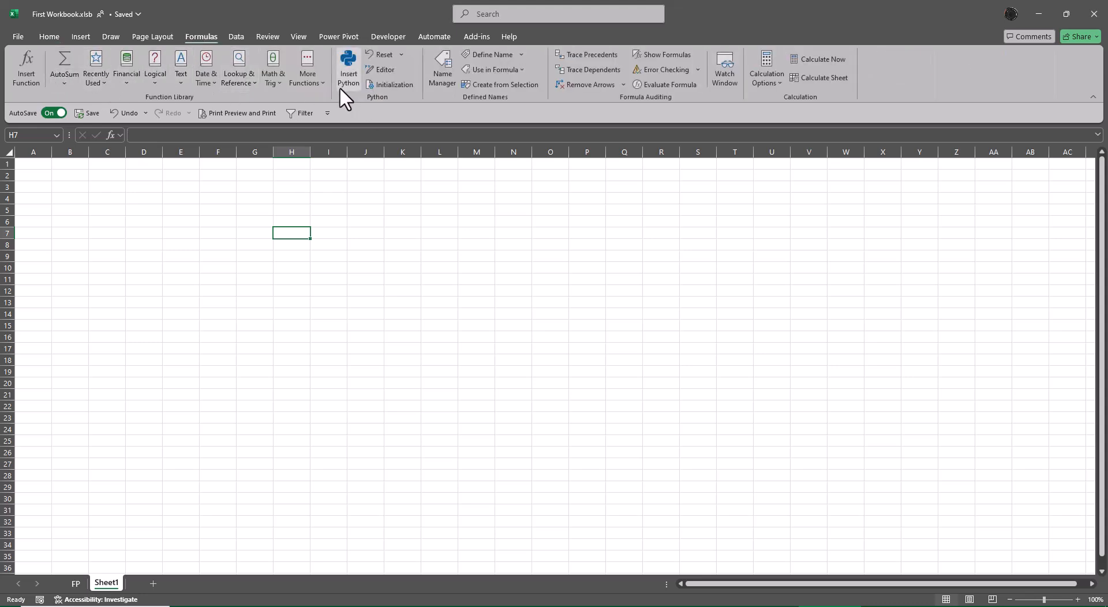
left_click(69, 85)
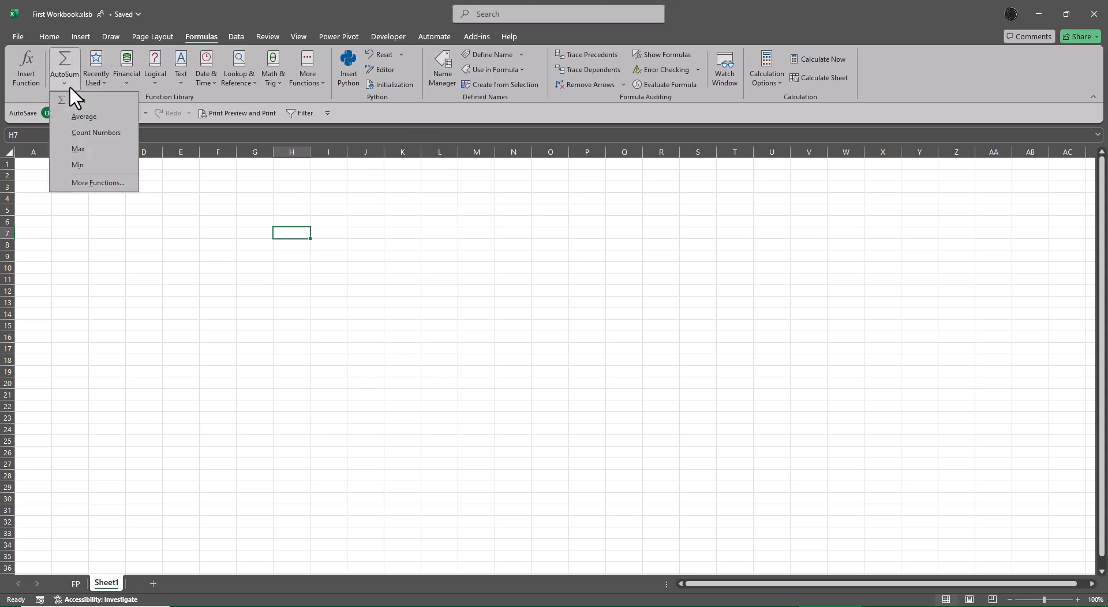
key("ctrl+2")
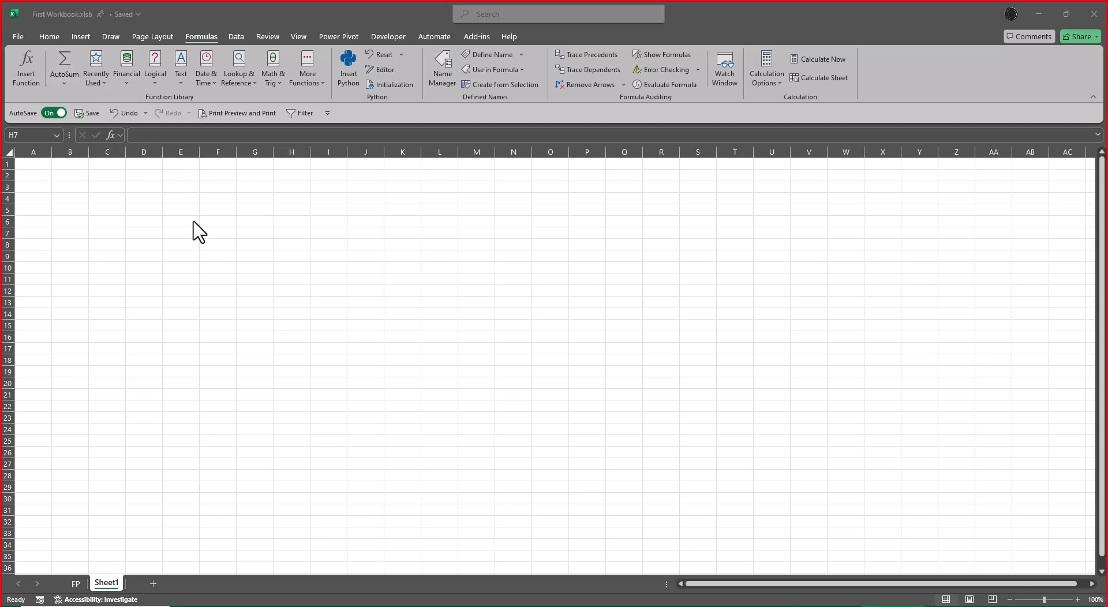
key("Escape")
left_click(63, 82)
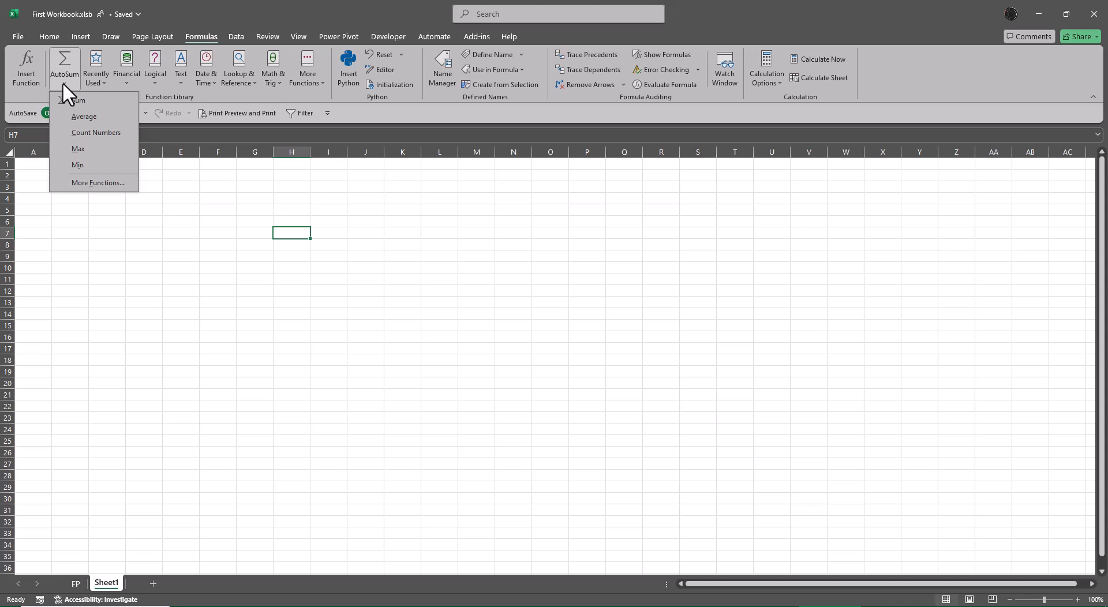
left_click(285, 207)
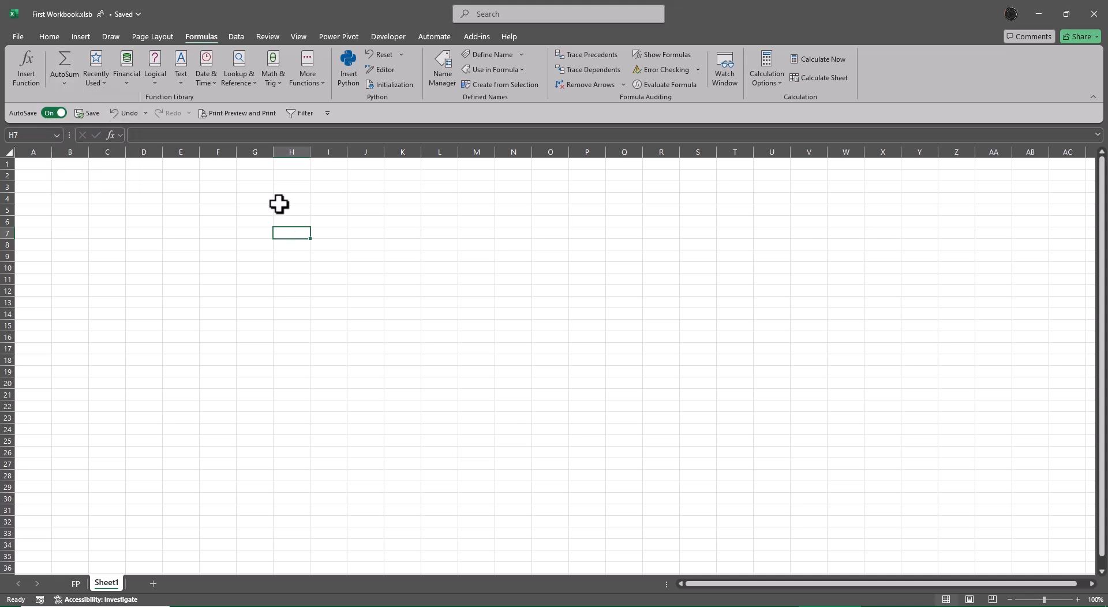
left_click(99, 85)
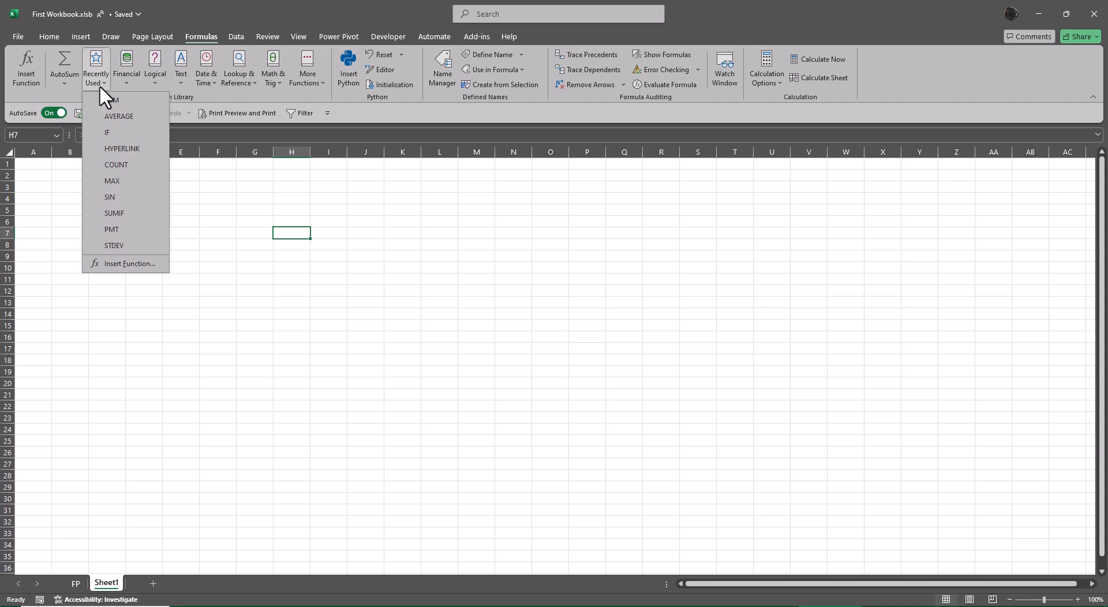
left_click(219, 189)
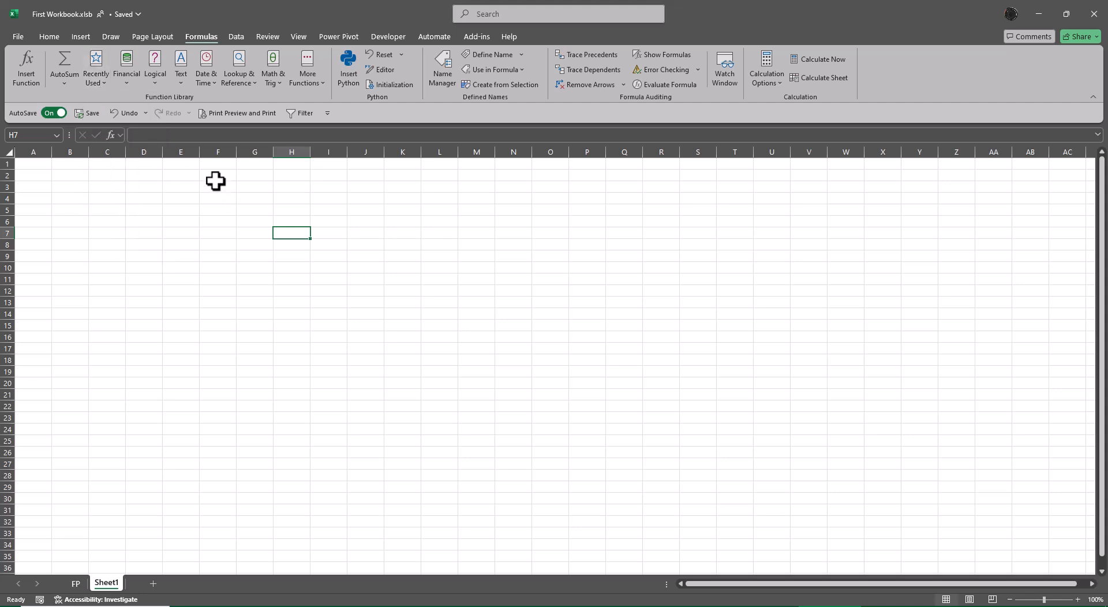
Step: Examine the remaining function categories, from Financial and Logical through Math & Trig to Information and Web
left_click(123, 84)
left_click(153, 78)
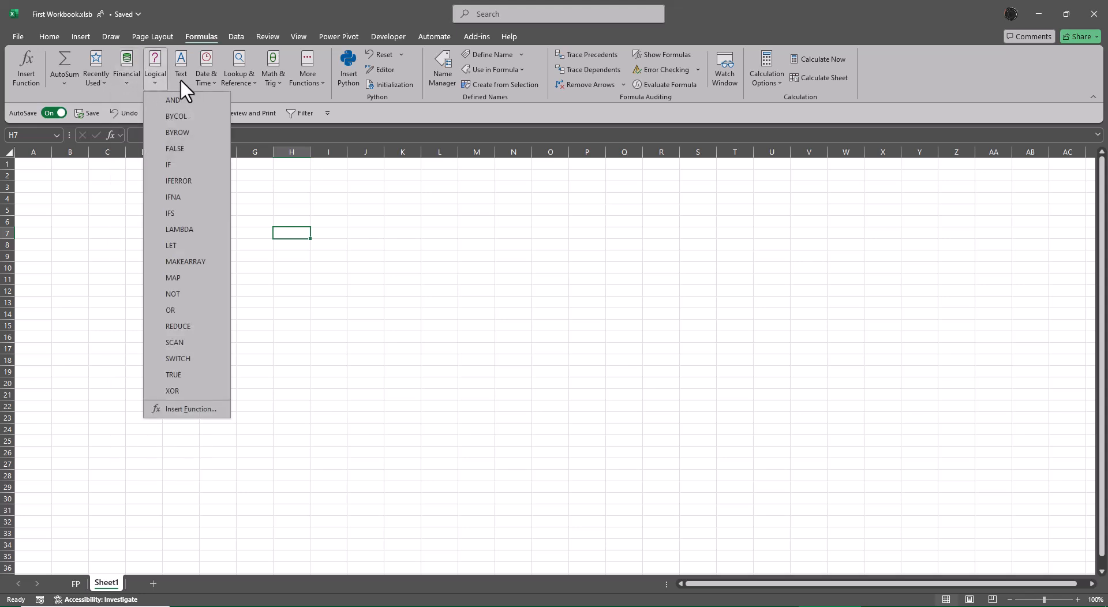
left_click(179, 78)
left_click(206, 78)
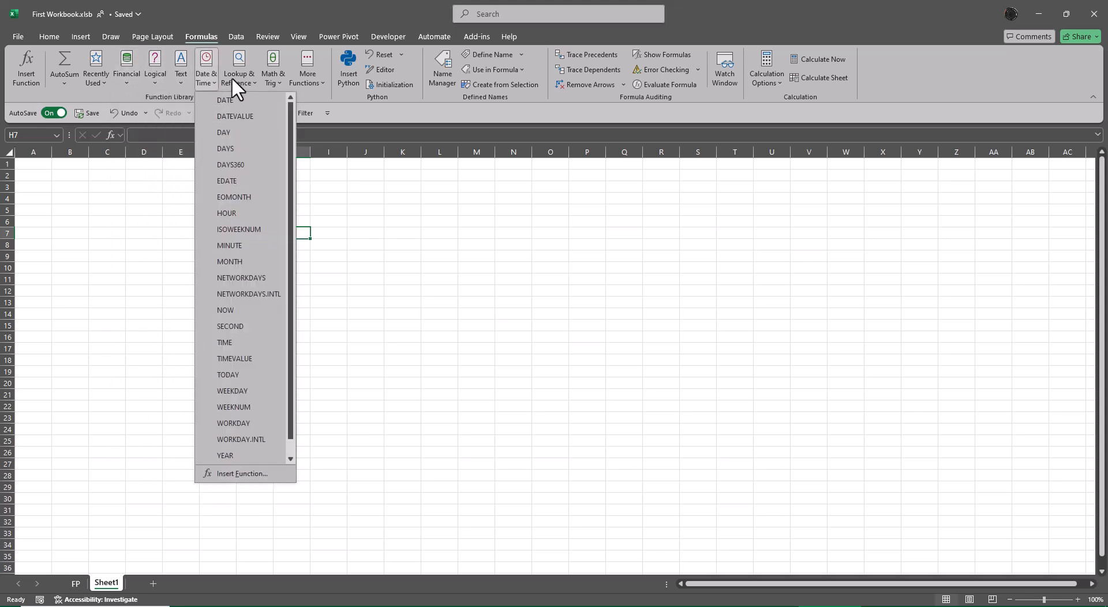
left_click(232, 79)
left_click(272, 74)
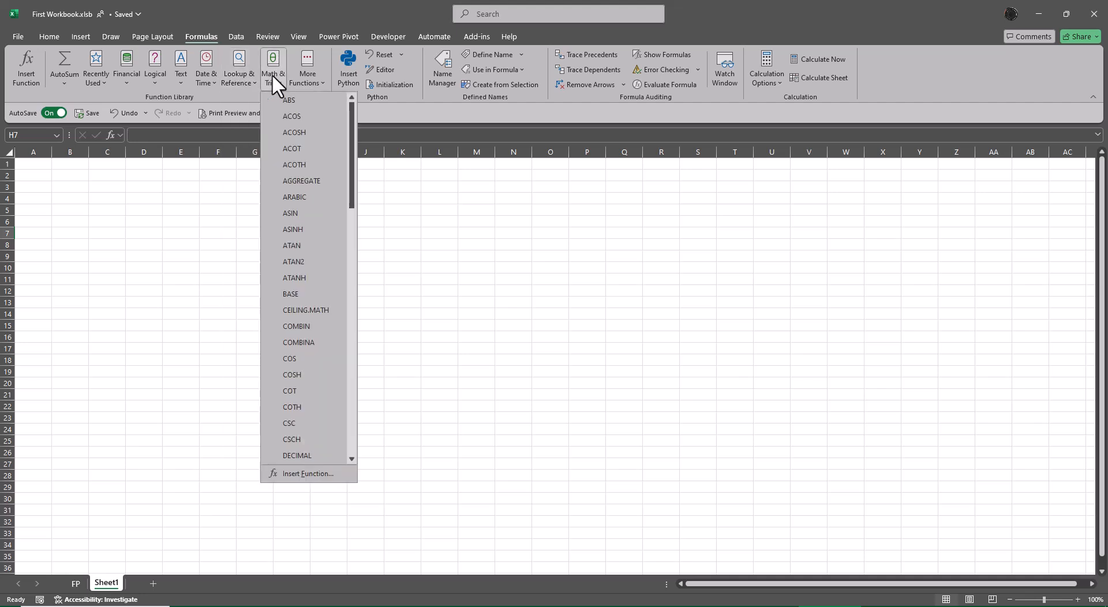
left_click(311, 78)
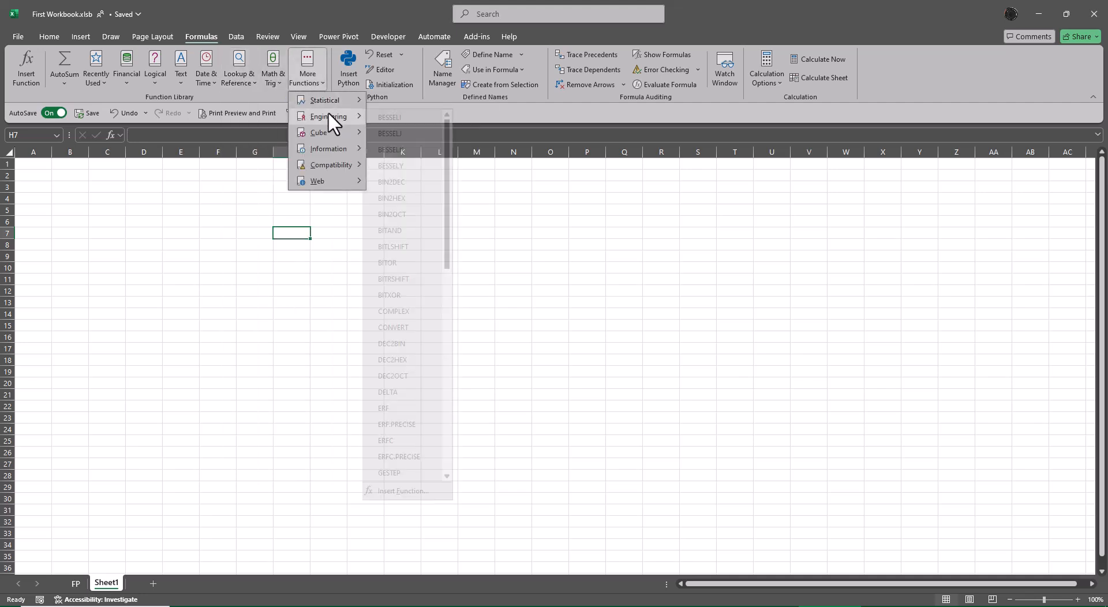
mouse_move(329, 133)
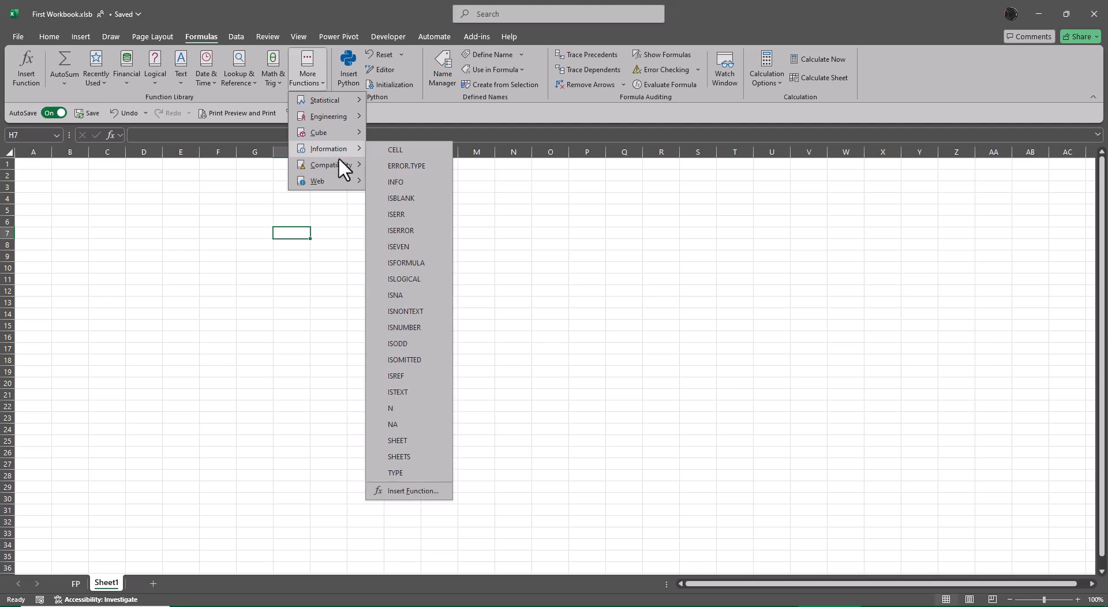
mouse_move(345, 187)
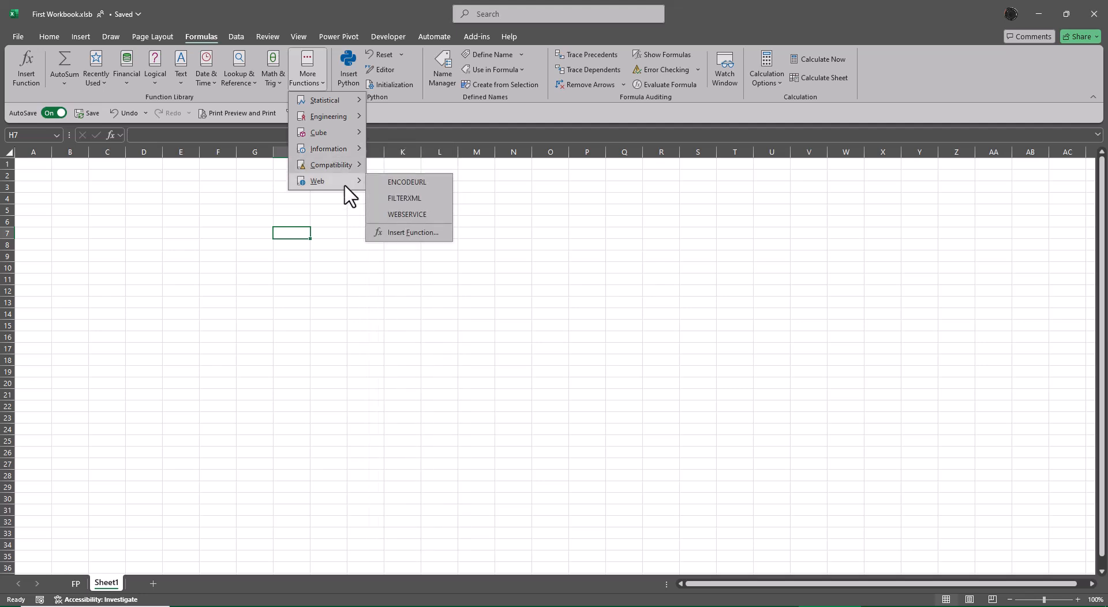
left_click(693, 244)
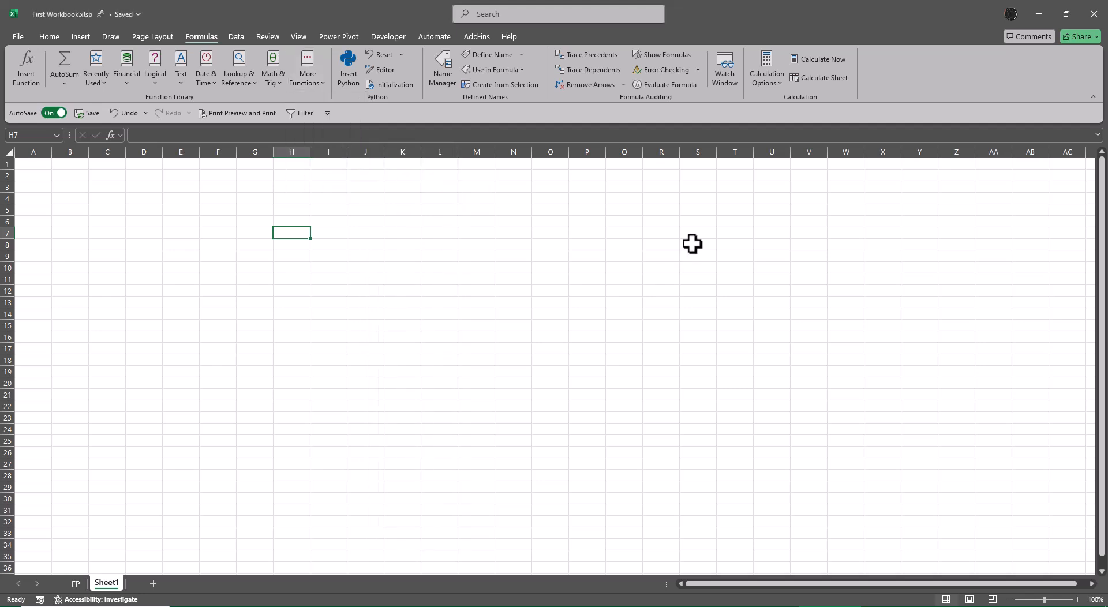
Step: Enter the numbers 475, 34 and 5 in cells G3, H3 and I3
scroll(505, 341, "up", 5, "ctrl")
left_click(460, 217)
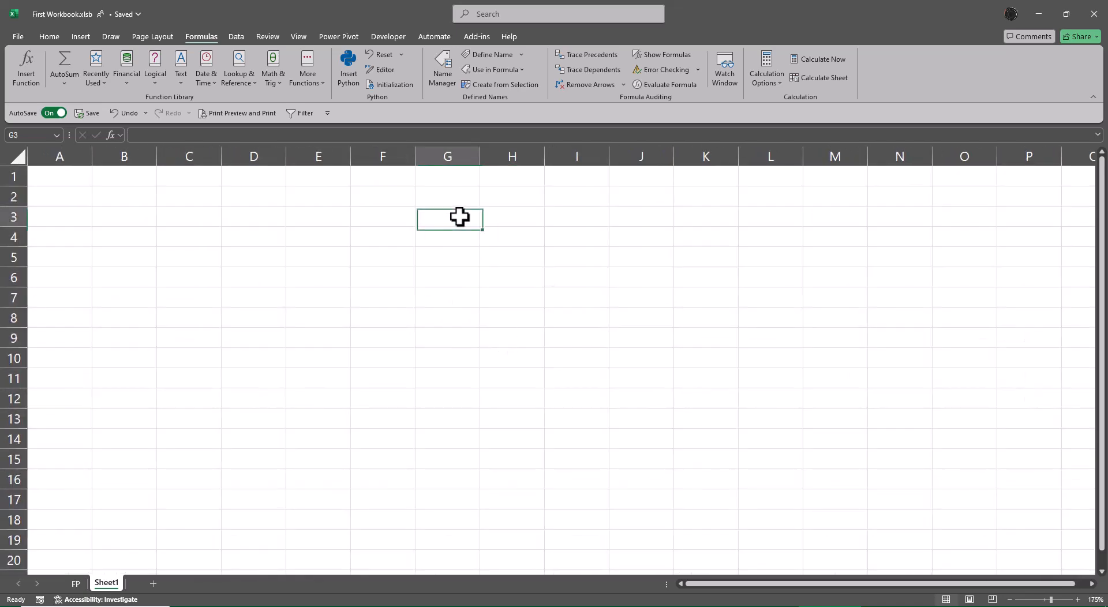
type("475")
key("Return")
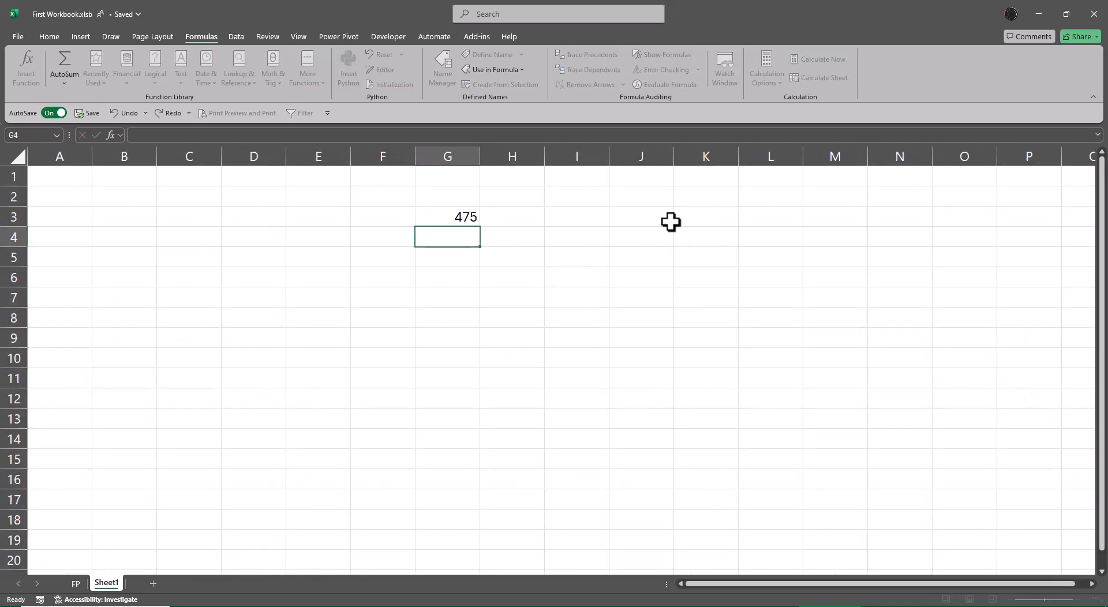
key("Up")
key("Right")
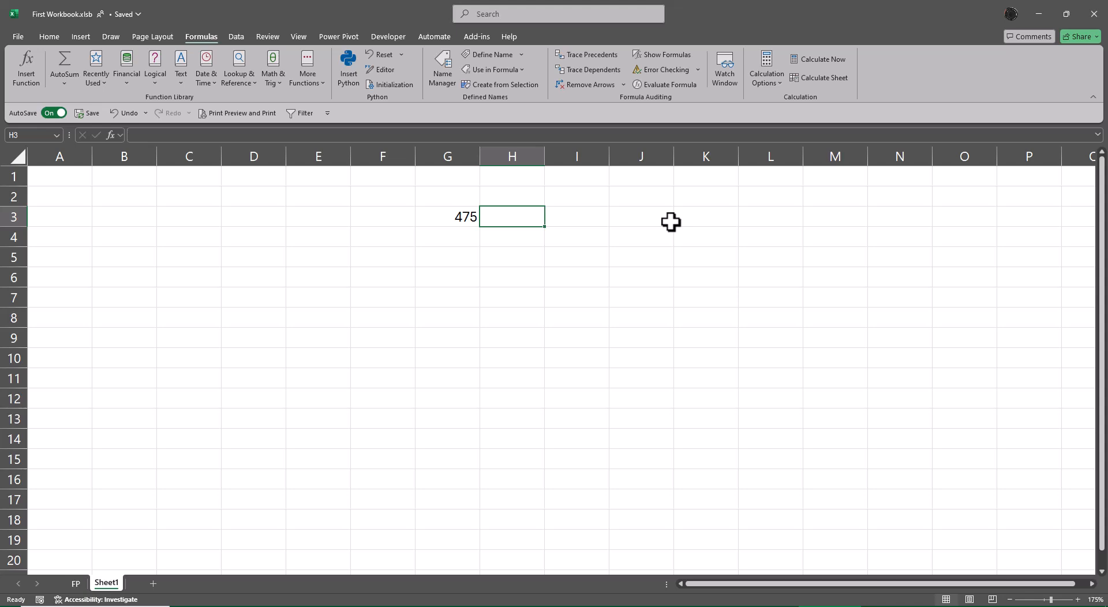
type("3")
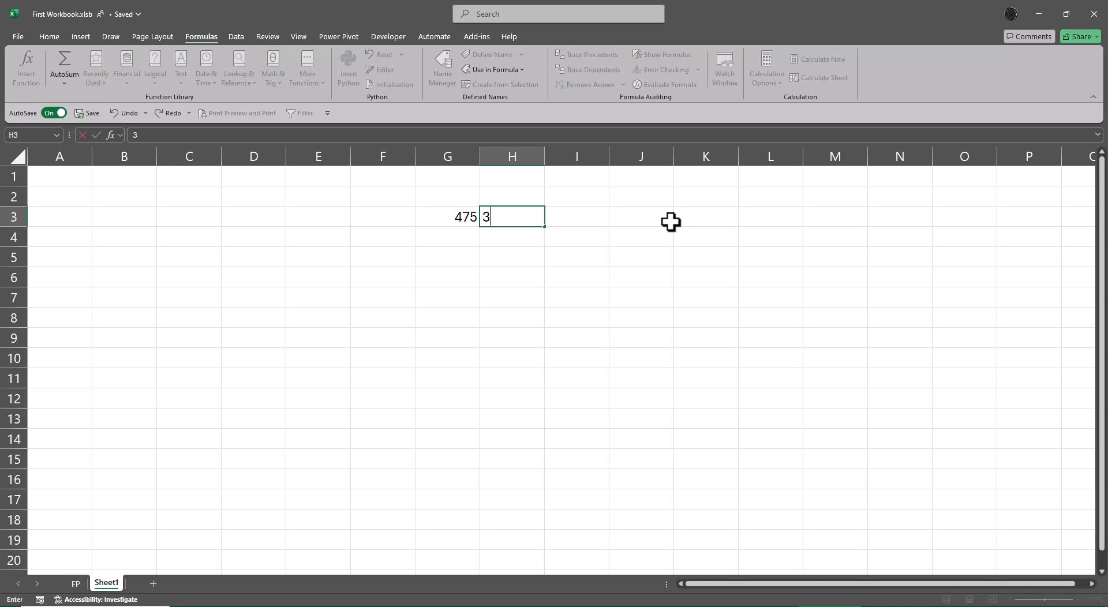
type("4")
key("Tab")
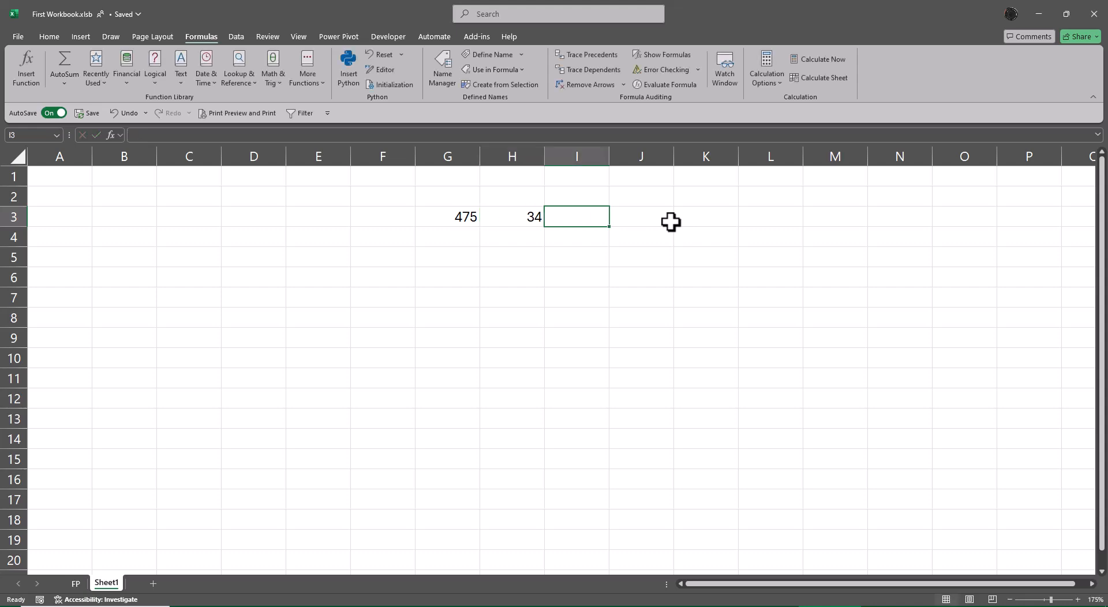
type("5")
key("Return")
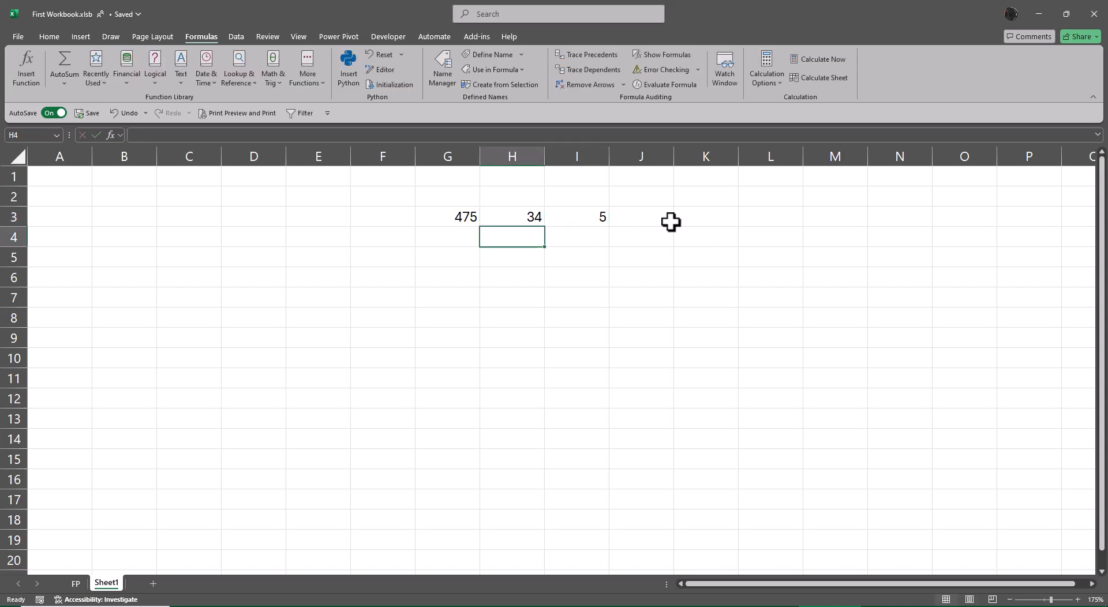
Step: Select H2:I2 above the numbers and enter the text DSAF in H2
key("Up")
key("Up")
key("shift+Right")
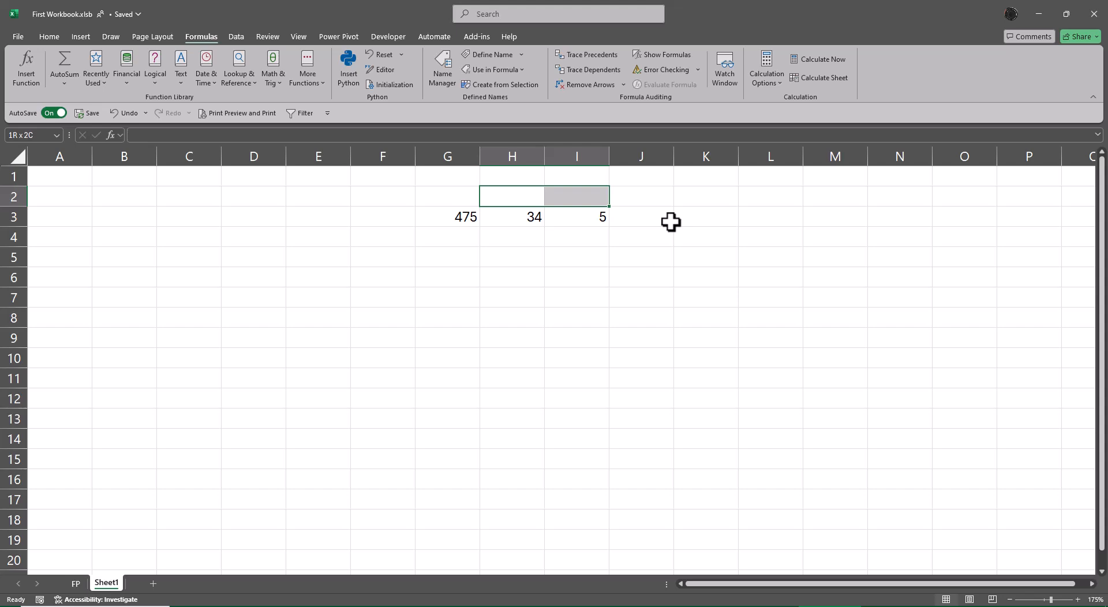
type("DSAF")
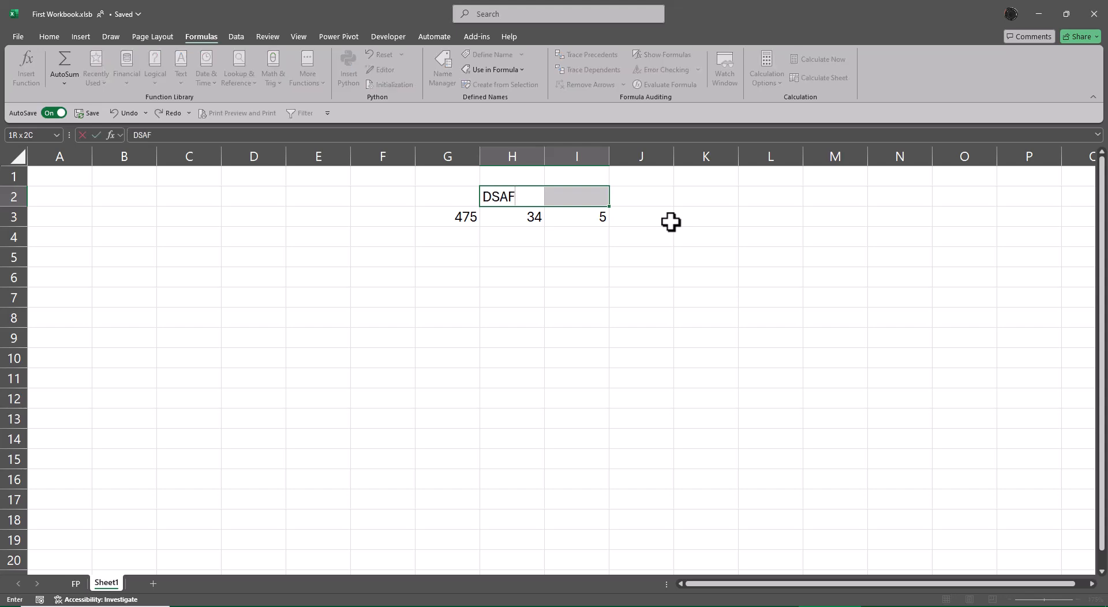
key("Return")
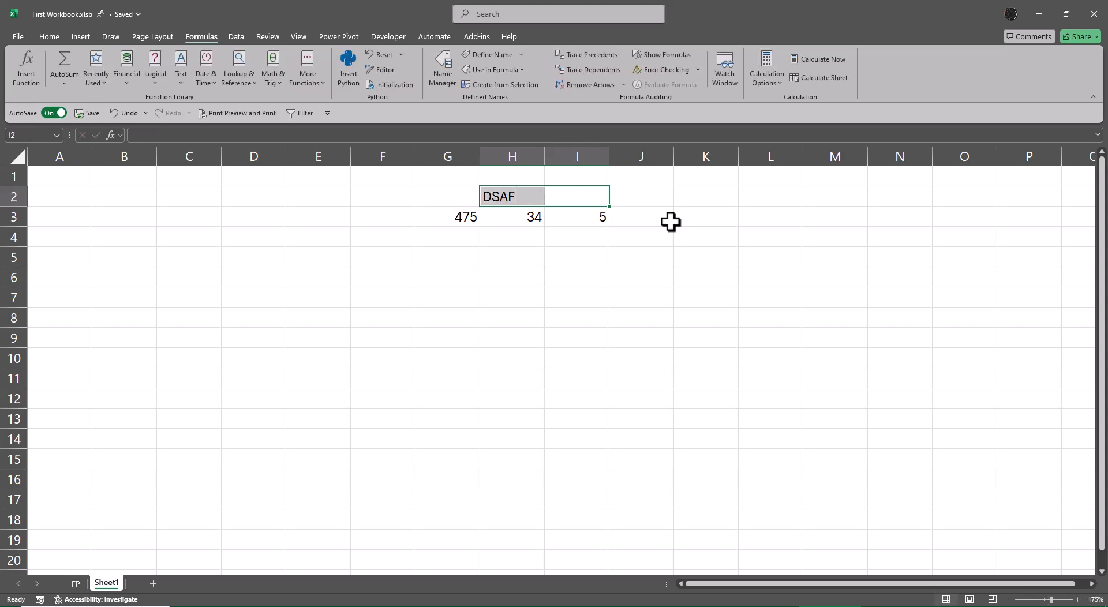
Step: Merge and center the DSAF heading across H2:I2
left_click(48, 36)
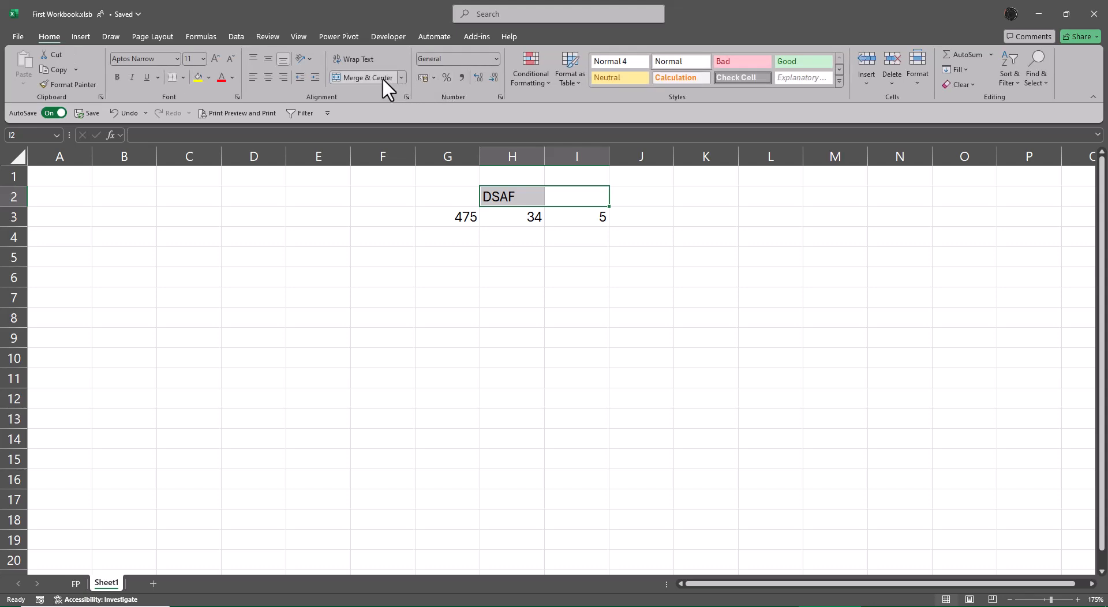
left_click(382, 77)
left_click(703, 263)
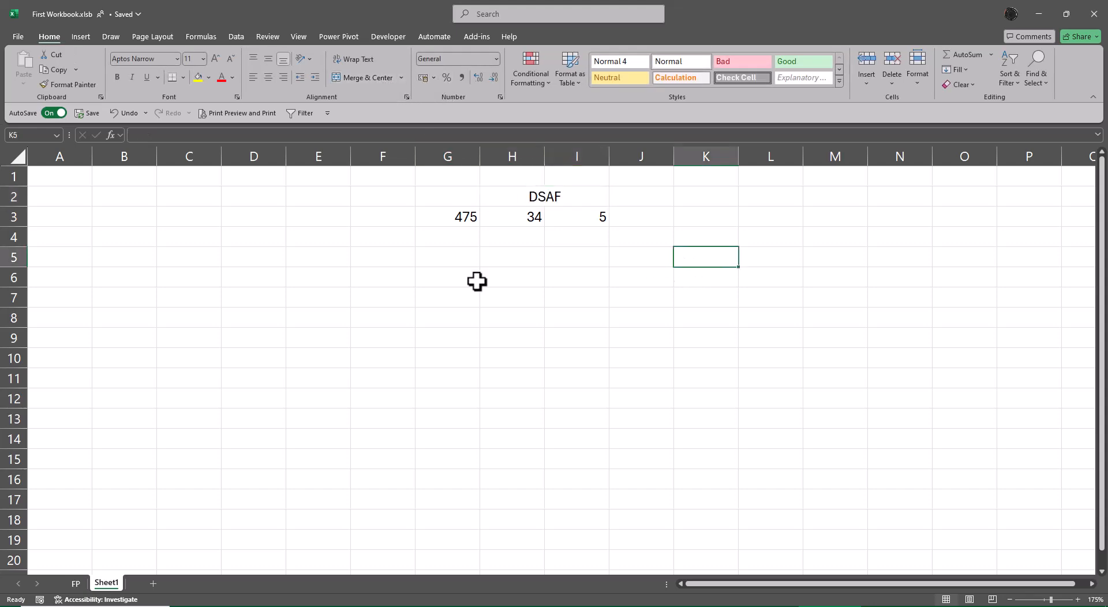
left_click(443, 260)
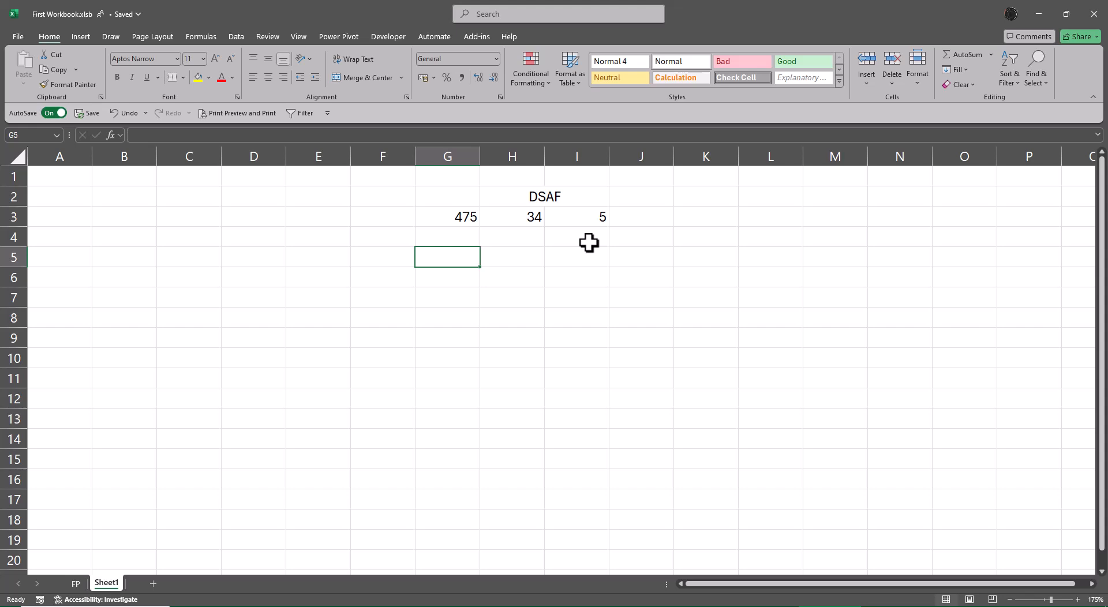
Step: Enter the numbers 75 and 39 in cells G5 and H5
type("75")
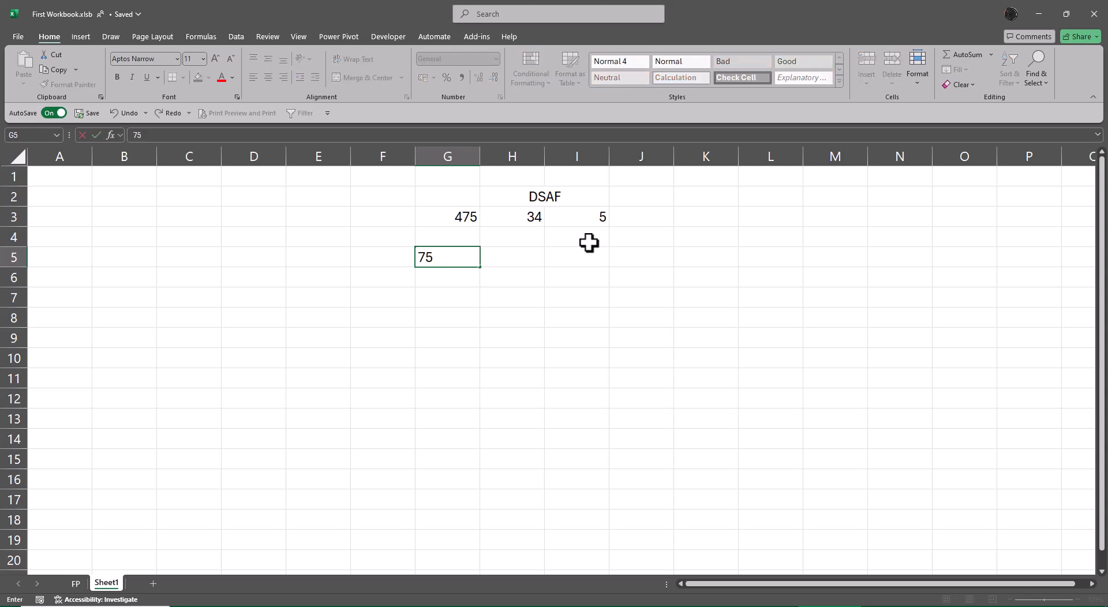
key("Tab")
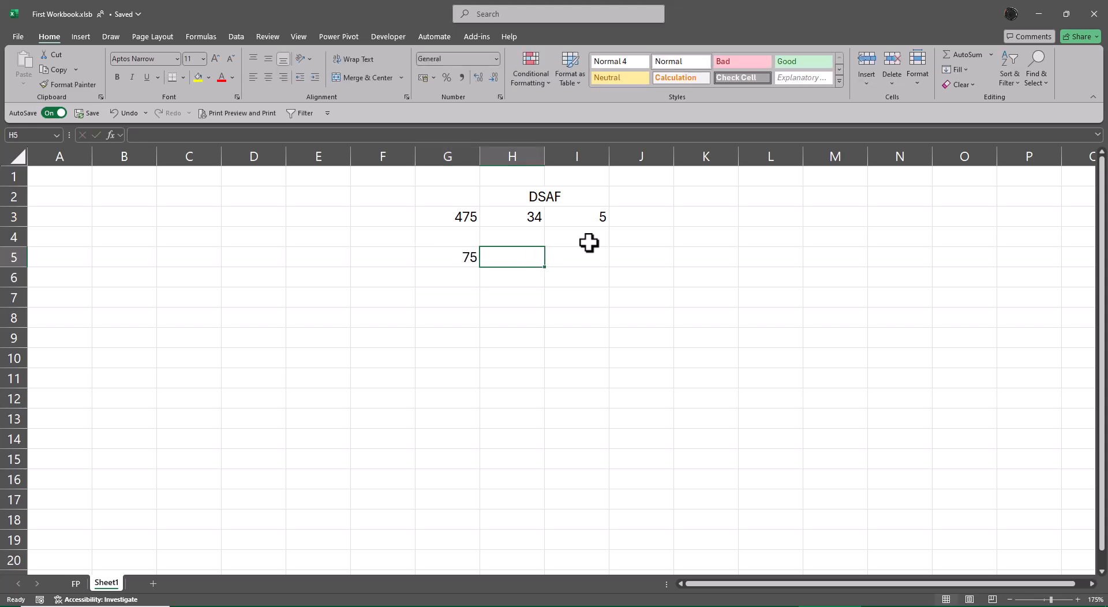
type("39")
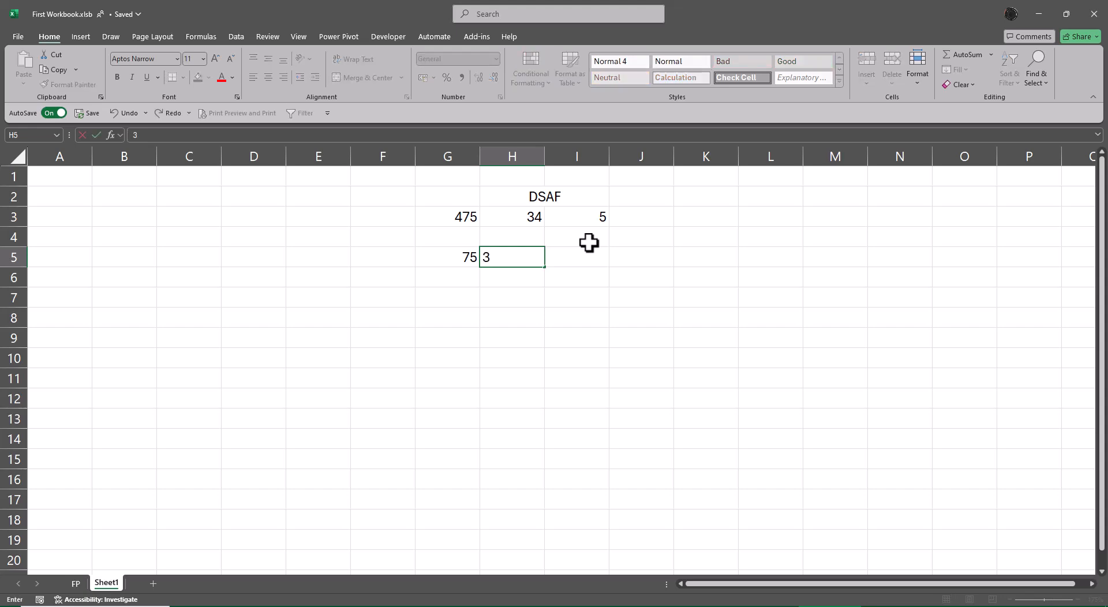
key("Left")
key("Right")
key("Right")
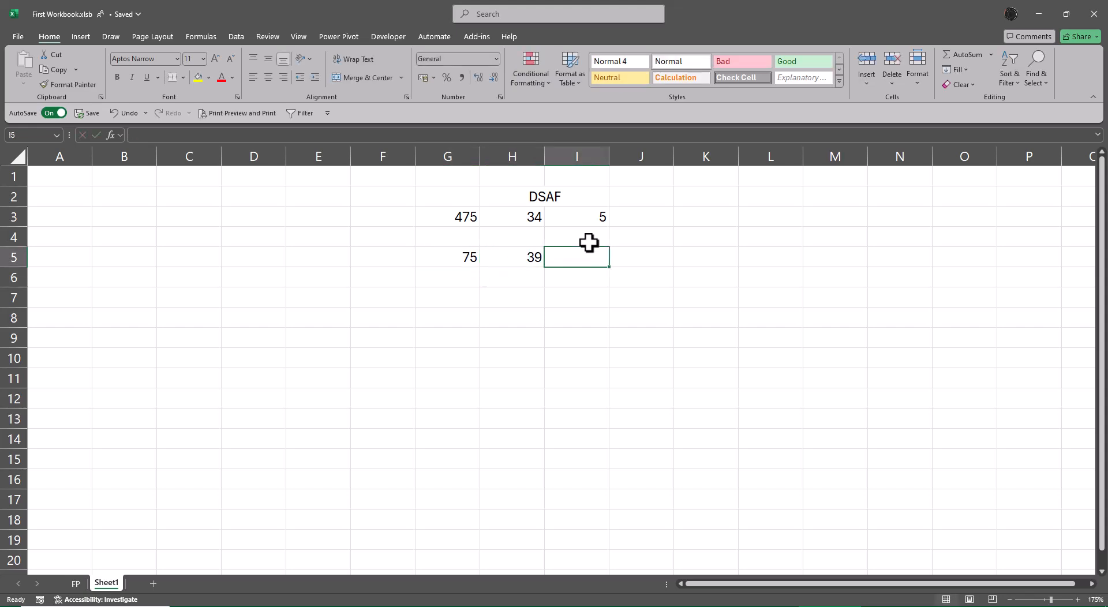
Step: Sum G5 and H5 with AutoSum in cell I5
key("alt+equal")
key("Return")
key("Up")
Step: Enter the heading Cell References in cell E8
key("Down")
key("Down")
key("Down")
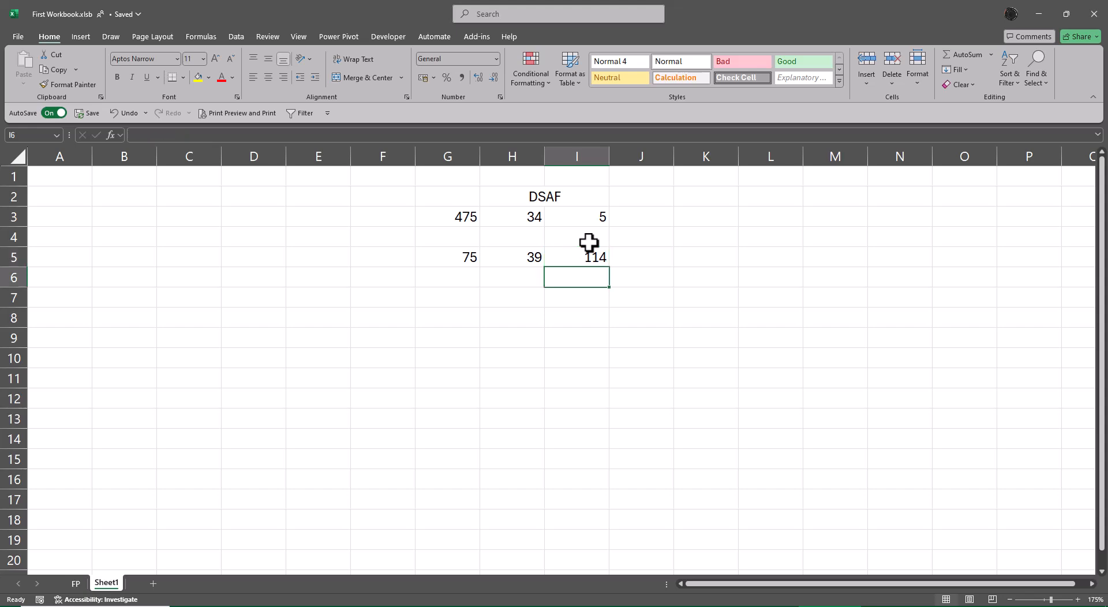
key("Left")
key("Left")
key("Left")
key("Left")
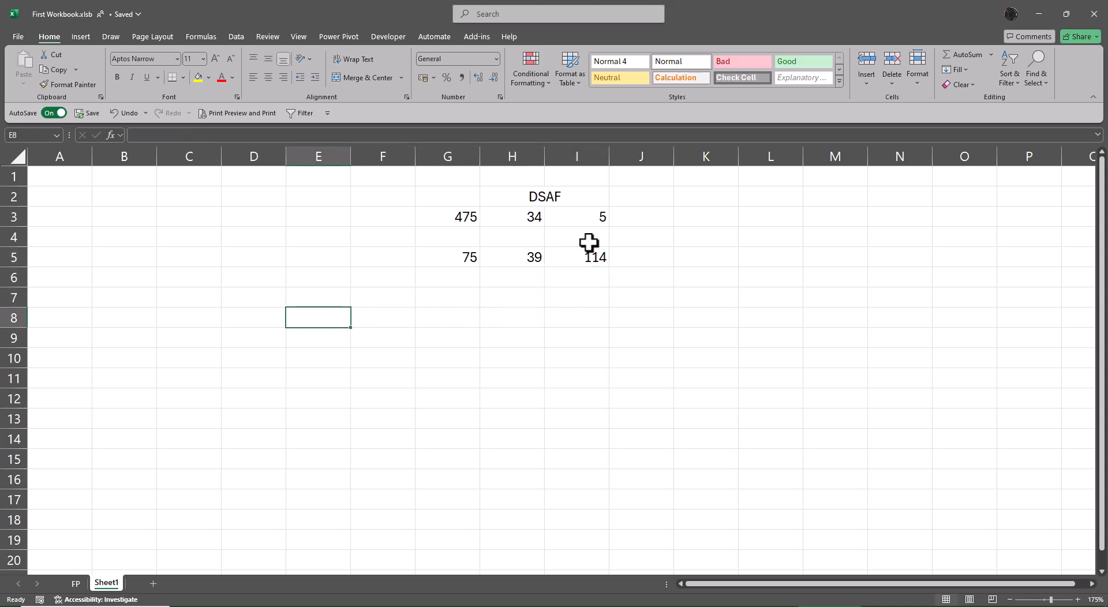
type("Cell References")
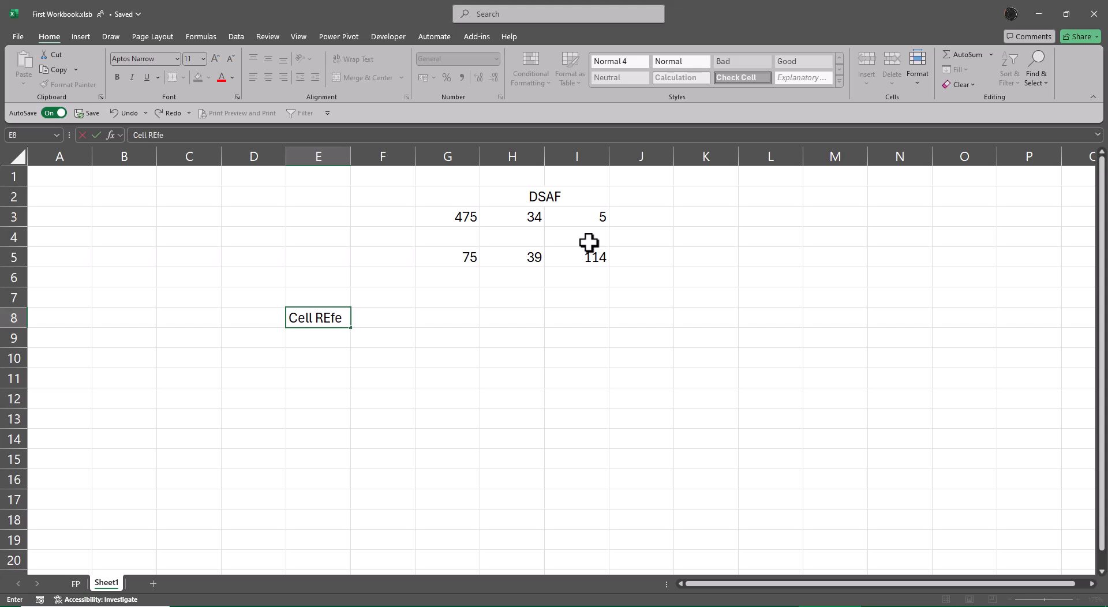
key("Return")
key("Up")
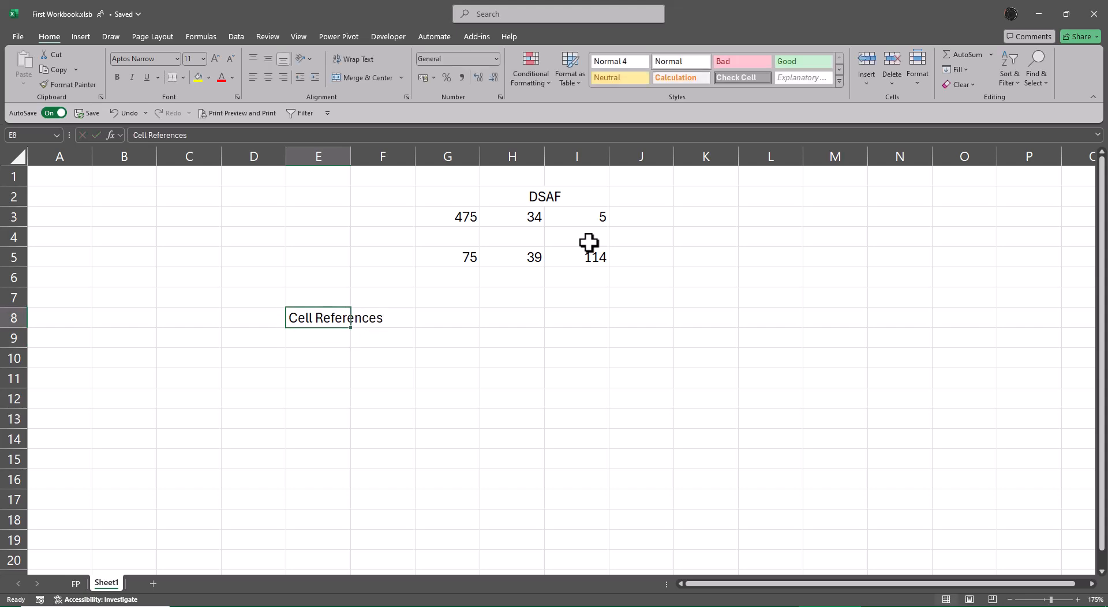
Step: AutoFit the width of column E to the Cell References heading
key("alt+h")
key("o")
key("i")
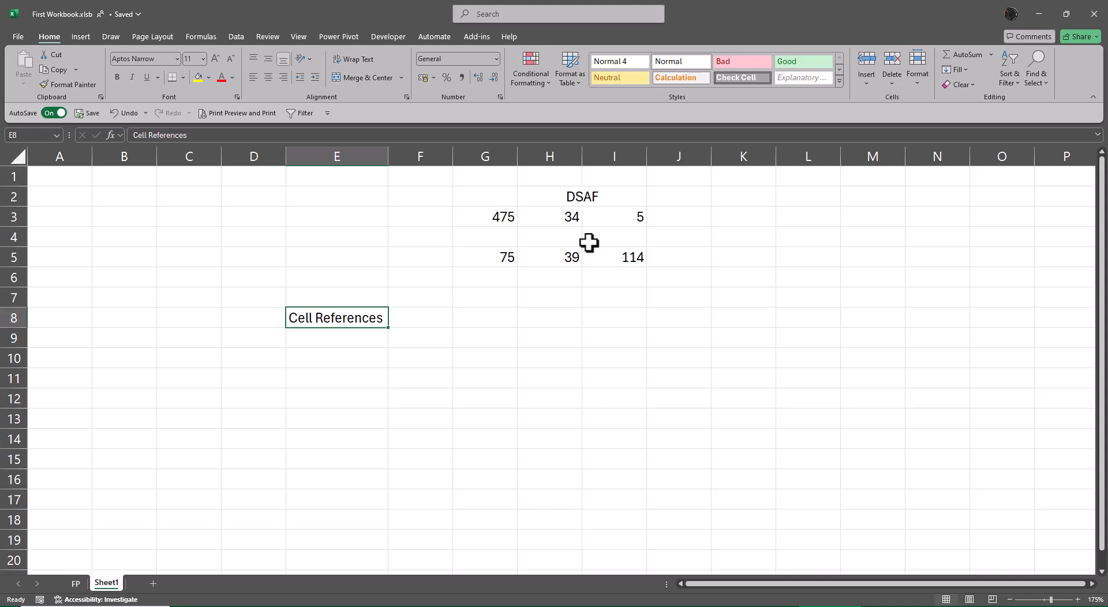
key("Return")
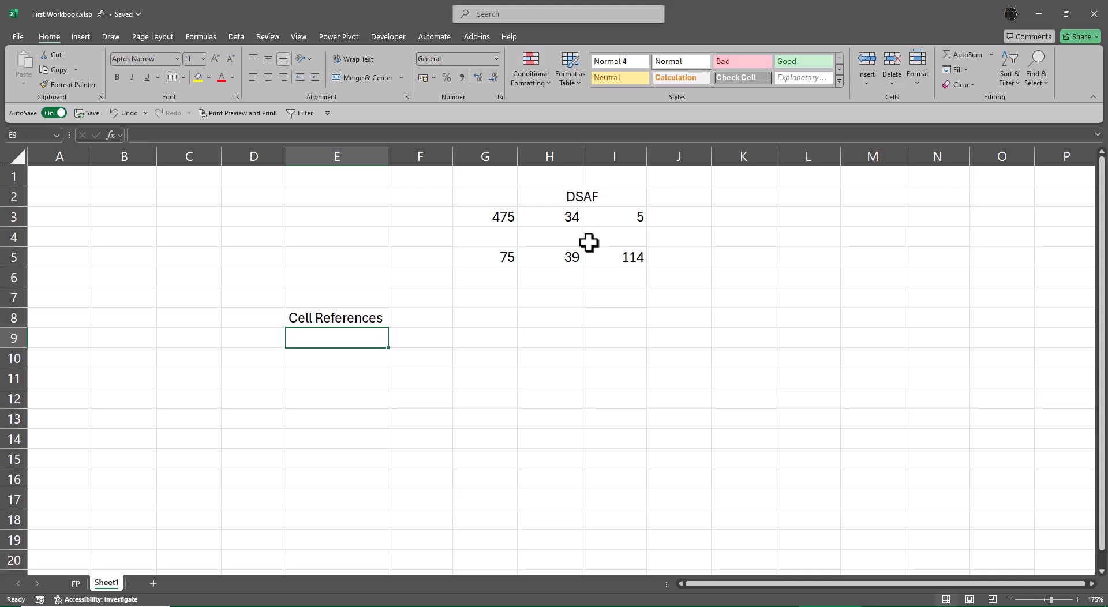
Step: Number the rows below the Cell References heading 1 to 4 in cells D9 to D12
key("Left")
type("1")
key("Return")
type("2")
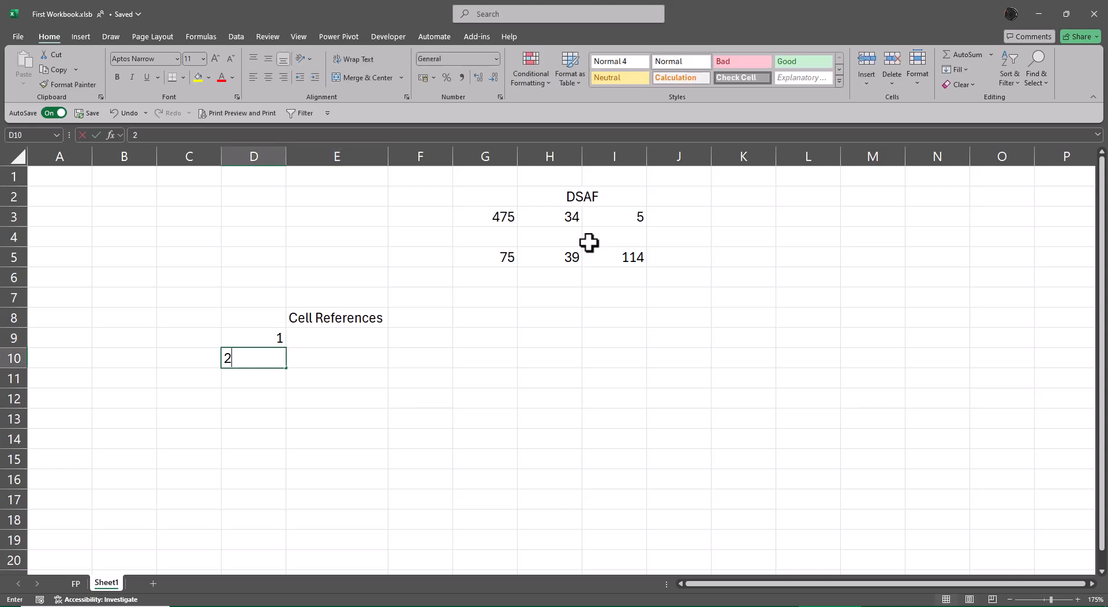
key("Return")
type("3")
key("Return")
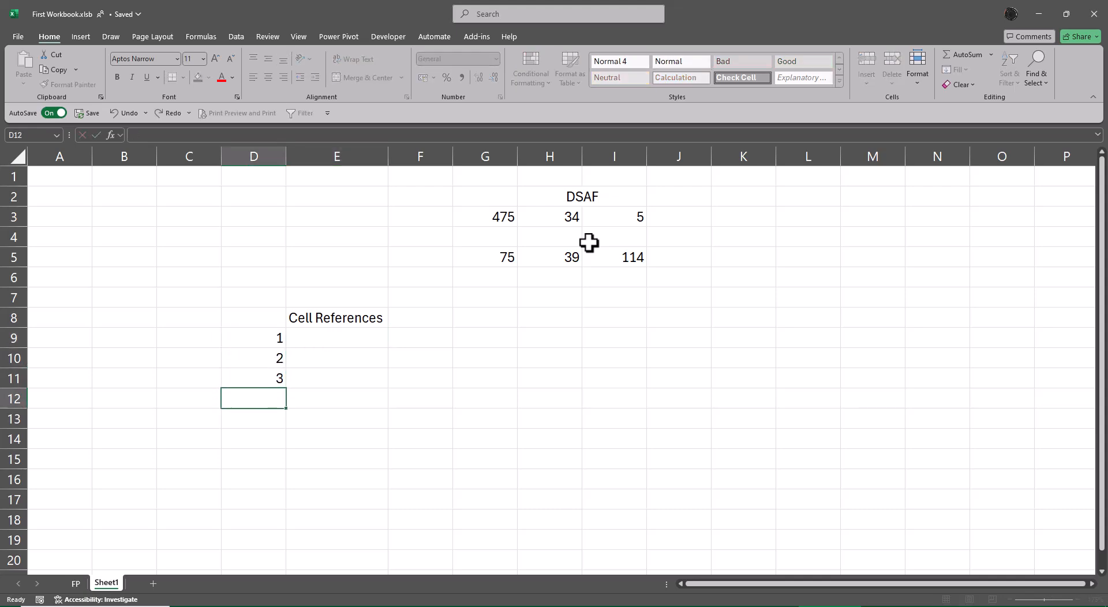
type("4")
key("Return")
Step: Enter the formula =I5 in cell E9 to reference the sum
key("Up")
key("Up")
key("Up")
key("Up")
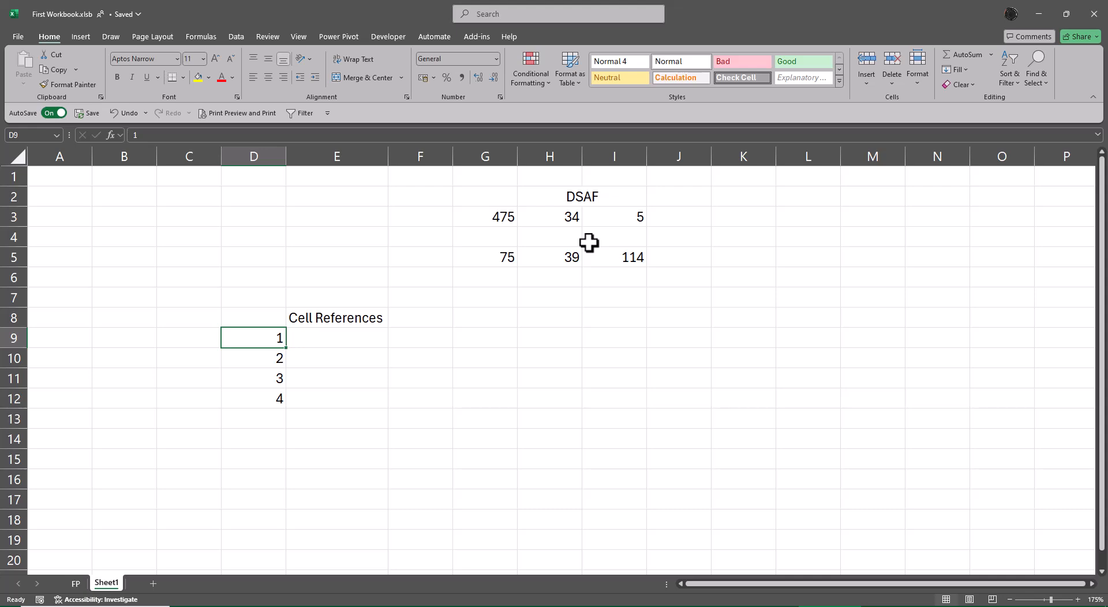
key("Right")
type("=")
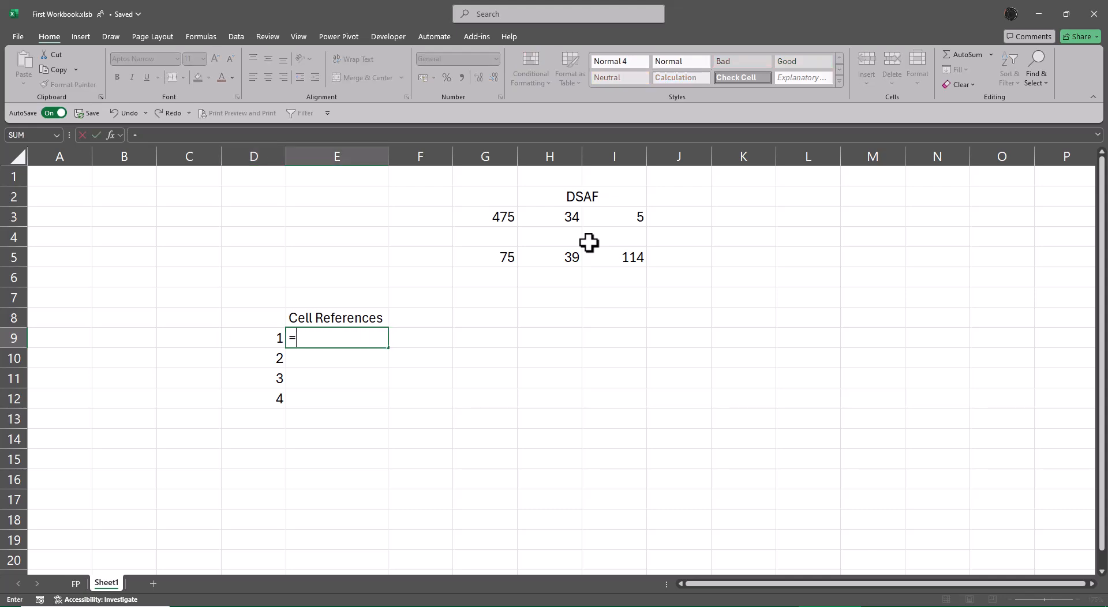
key("Right")
key("Right")
key("Right")
key("Right")
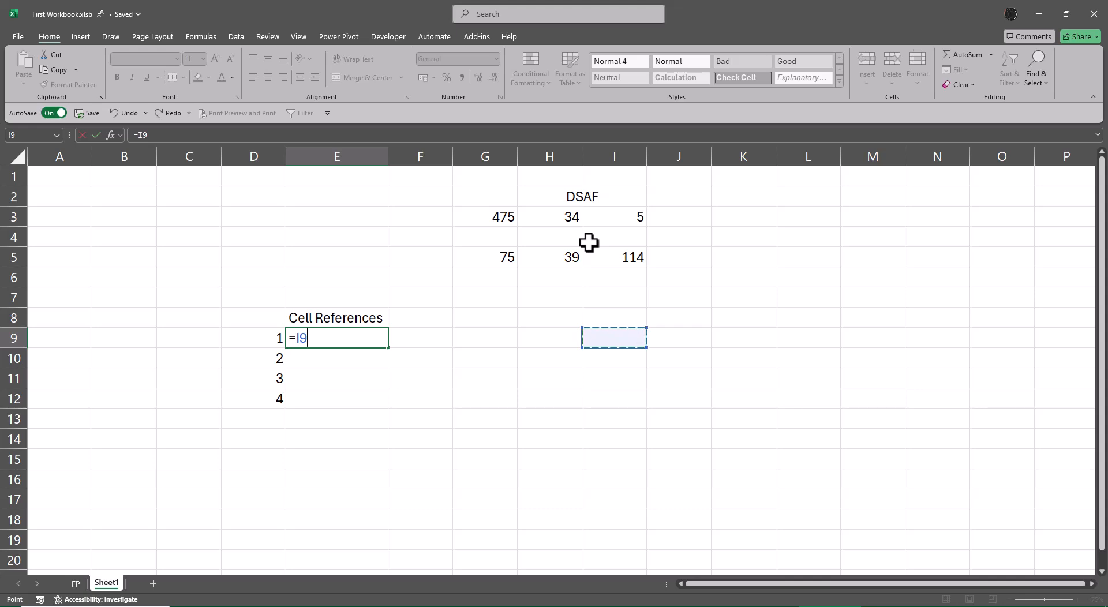
key("Up")
key("Up")
key("Up")
key("Up")
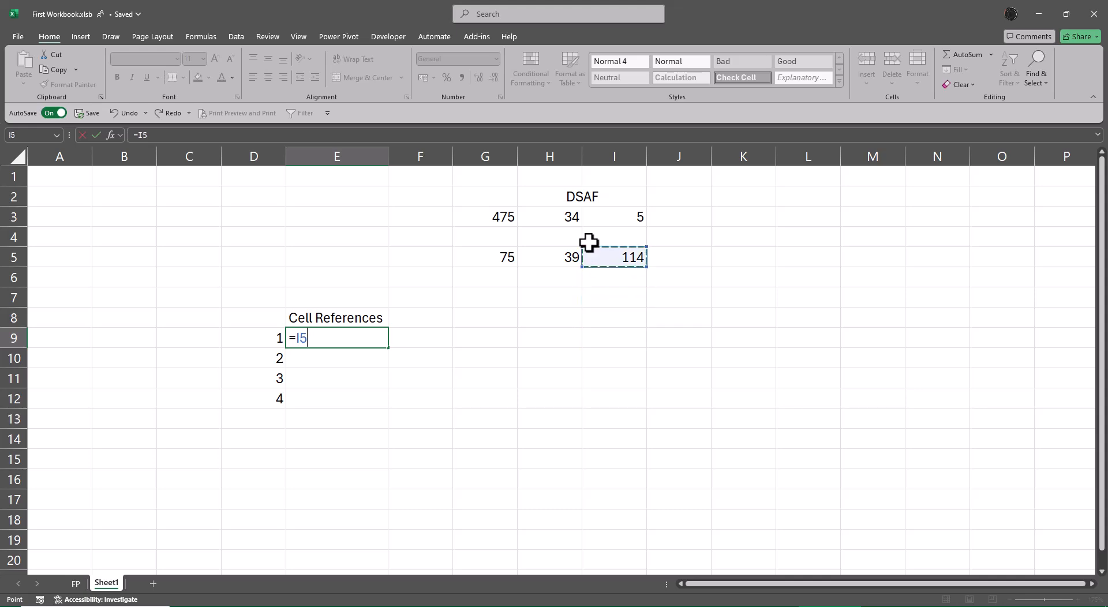
key("Return")
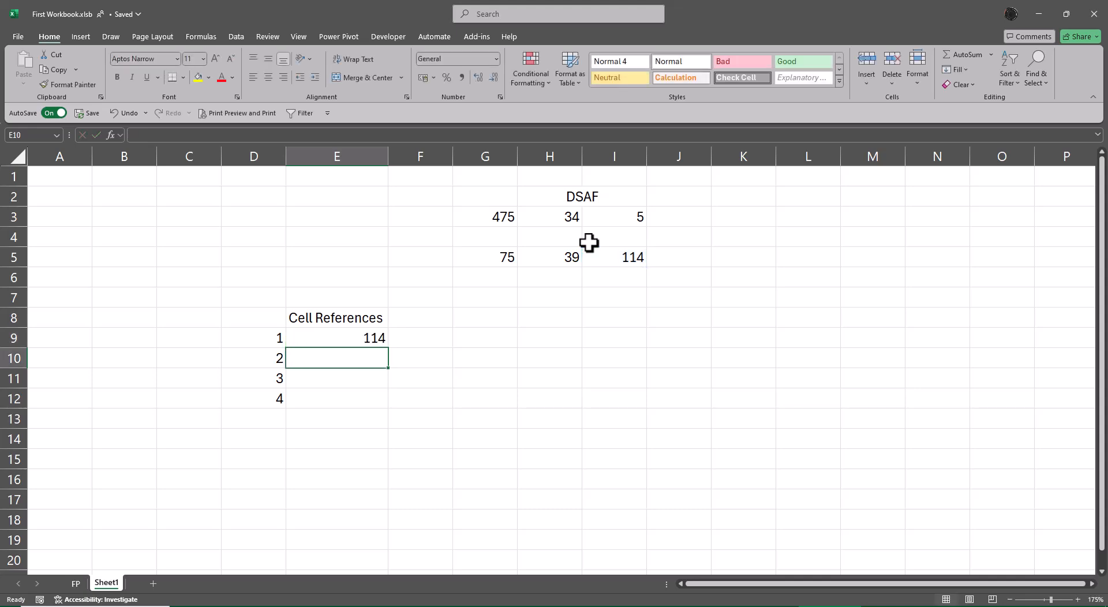
Step: Display the formula of E9 as text in F9 with =FORMULATEXT(E9)
key("Up")
key("Right")
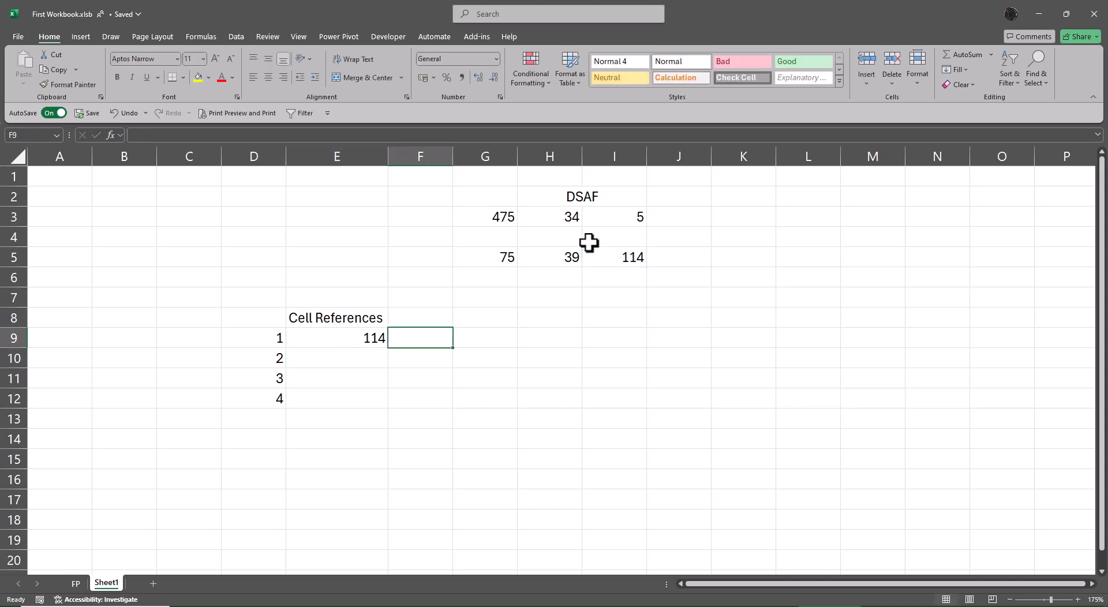
type("=form")
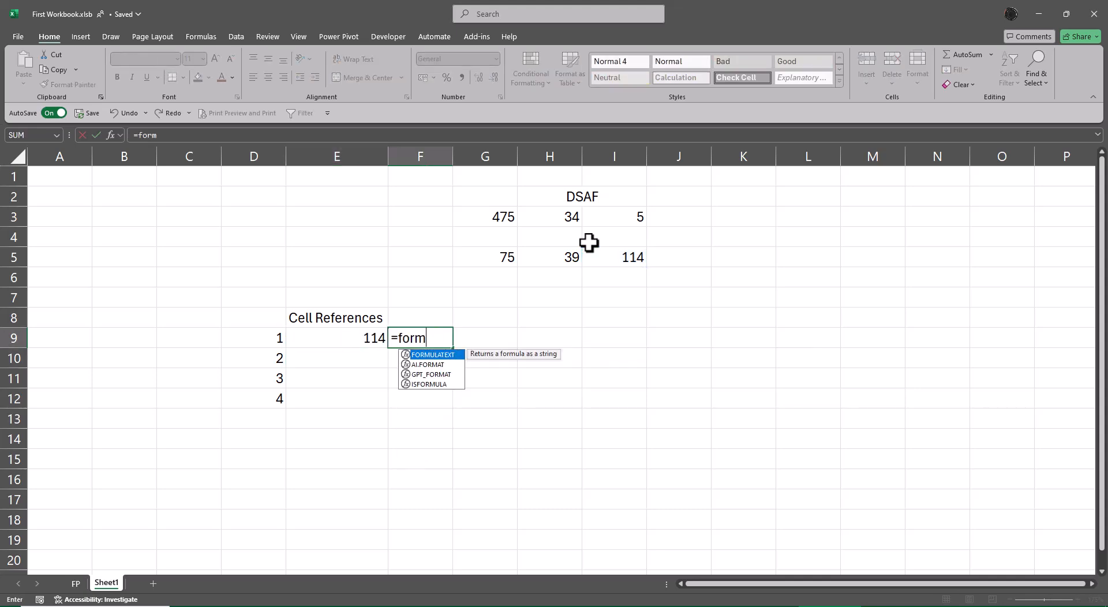
key("Tab")
key("Left")
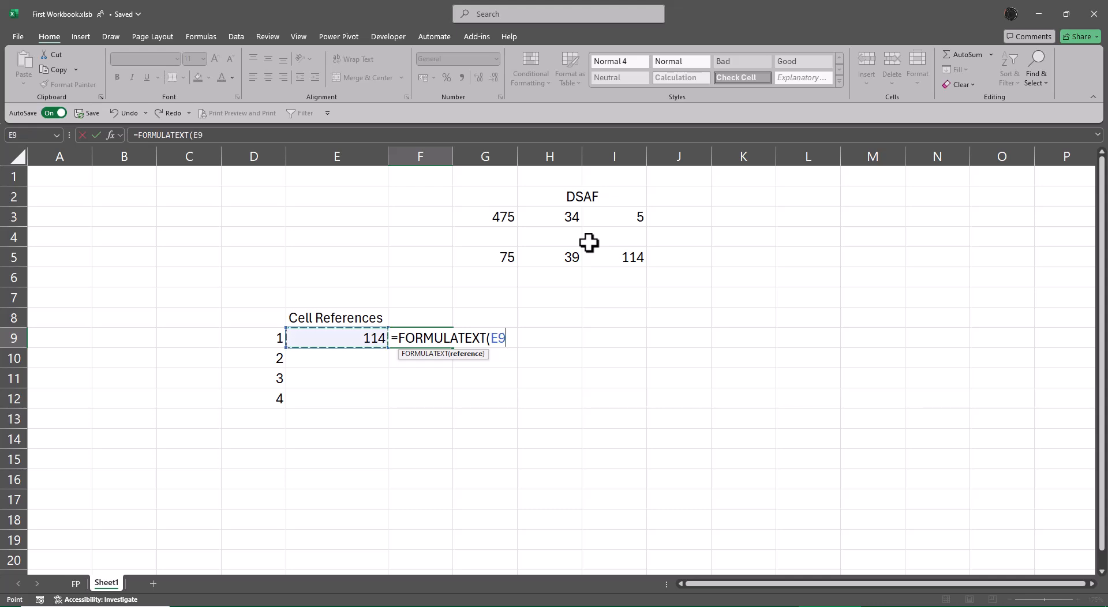
key("Return")
key("Up")
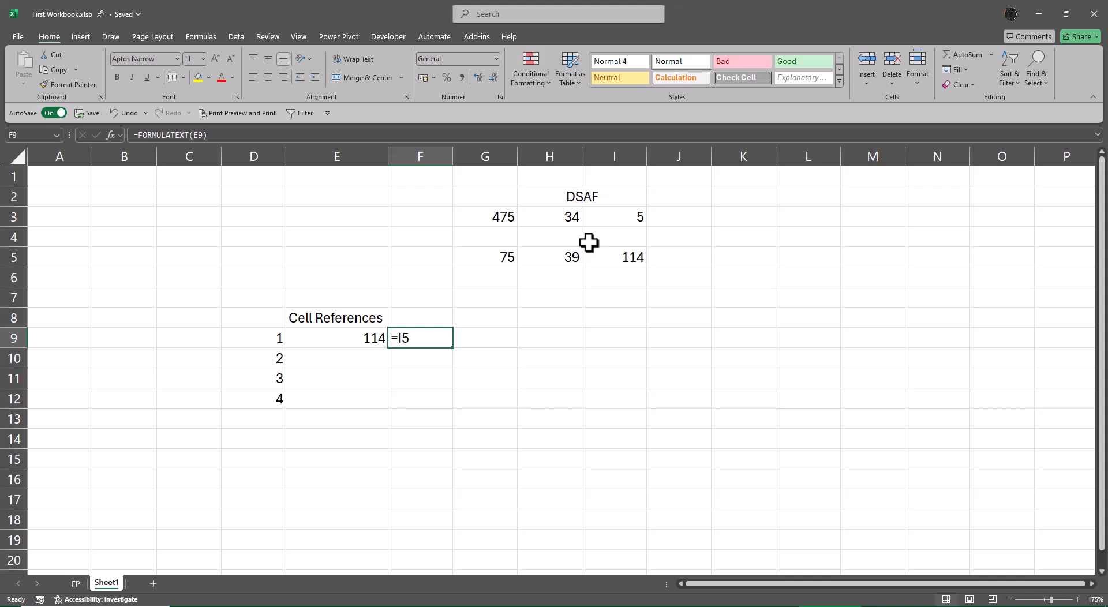
Step: Enter the label Relative Cell References in cell G9
key("Left")
key("Right")
key("Right")
type("Relat")
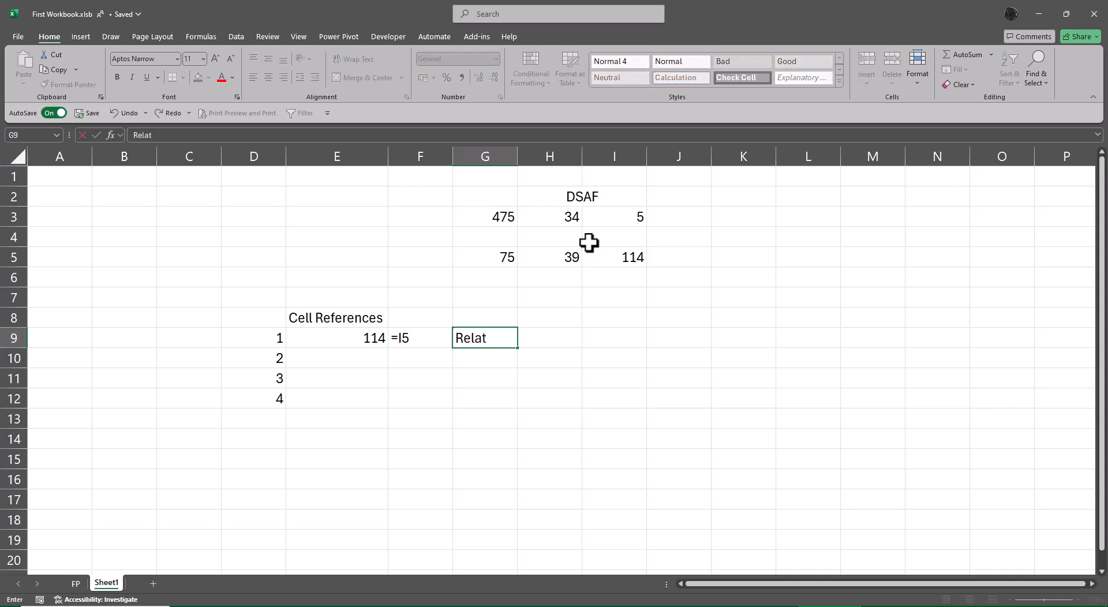
type("ive Cell Referne")
key("BackSpace")
key("BackSpace")
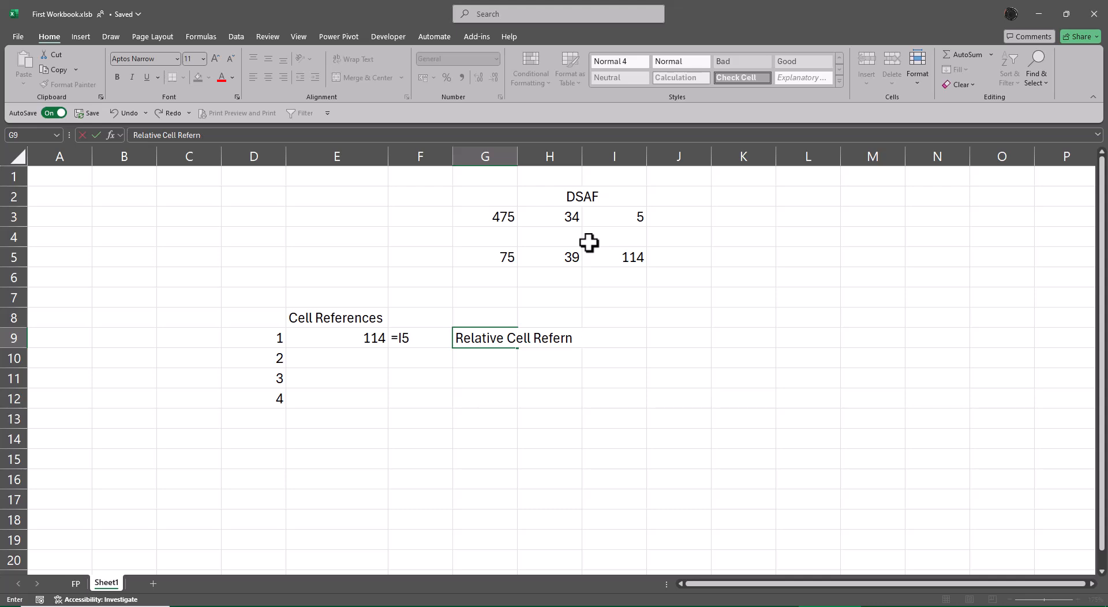
type("e")
type("nces")
key("Return")
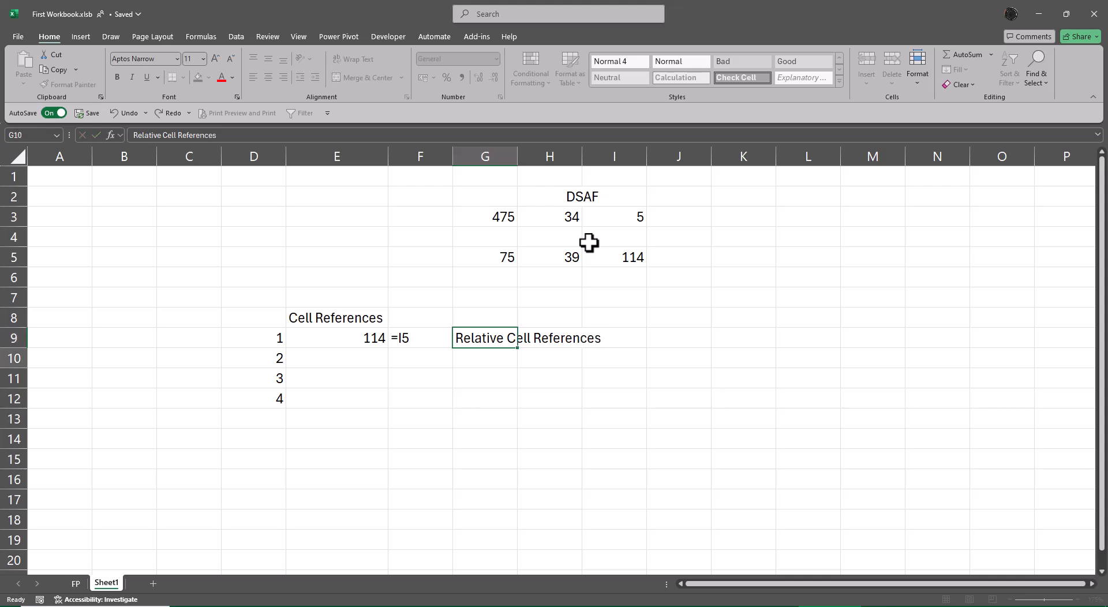
Step: AutoFit the width of column G to the Relative Cell References label
key("Up")
key("alt+o")
key("c")
key("a")
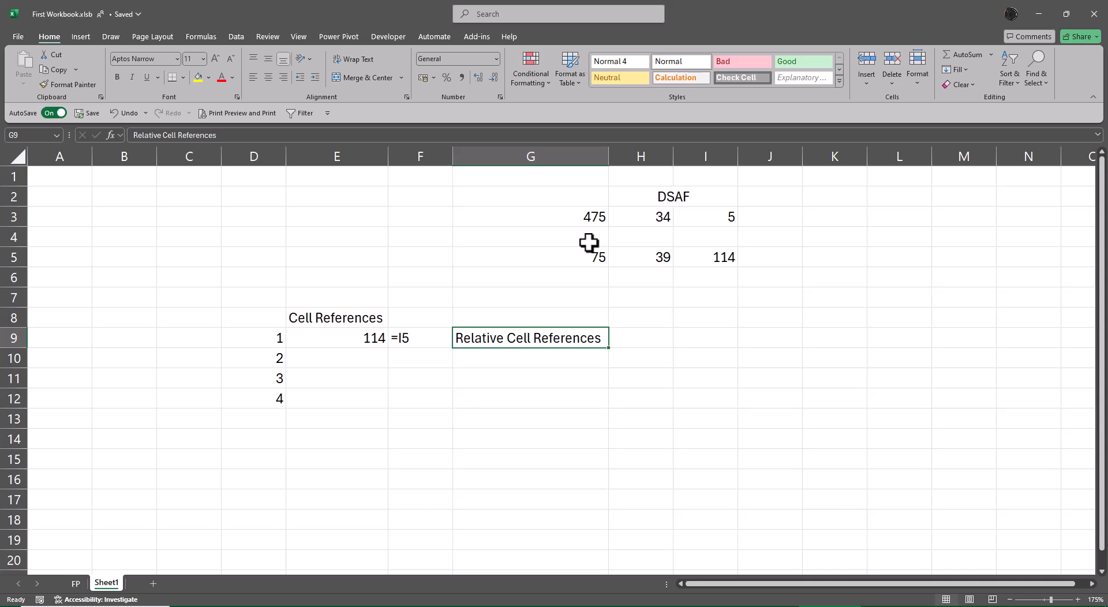
Step: Copy the formula in E9 and paste it into E10, E11 and E12
key("Left")
key("Left")
key("ctrl+c")
key("Down")
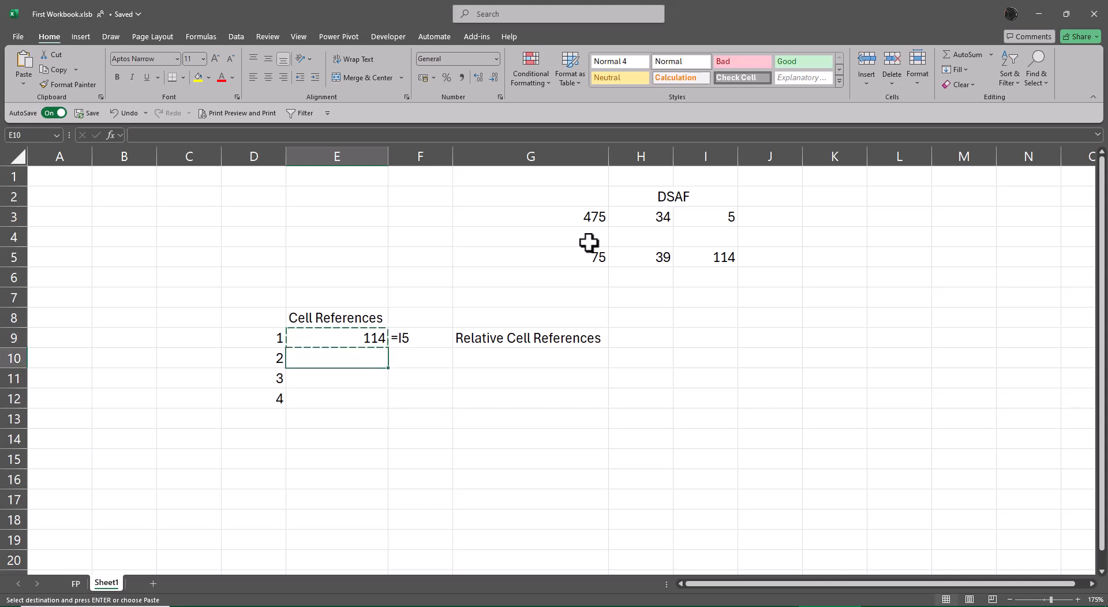
key("ctrl+v")
key("Down")
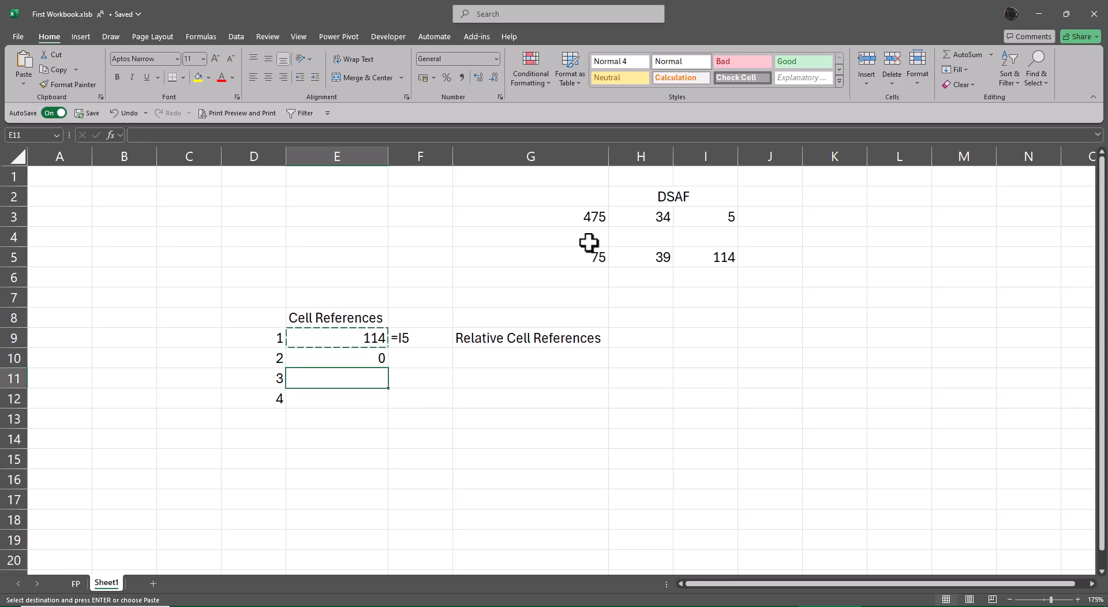
key("ctrl+v")
key("Down")
key("ctrl+v")
key("Escape")
Step: Fill the FORMULATEXT formula in F9 down through F12
key("Right")
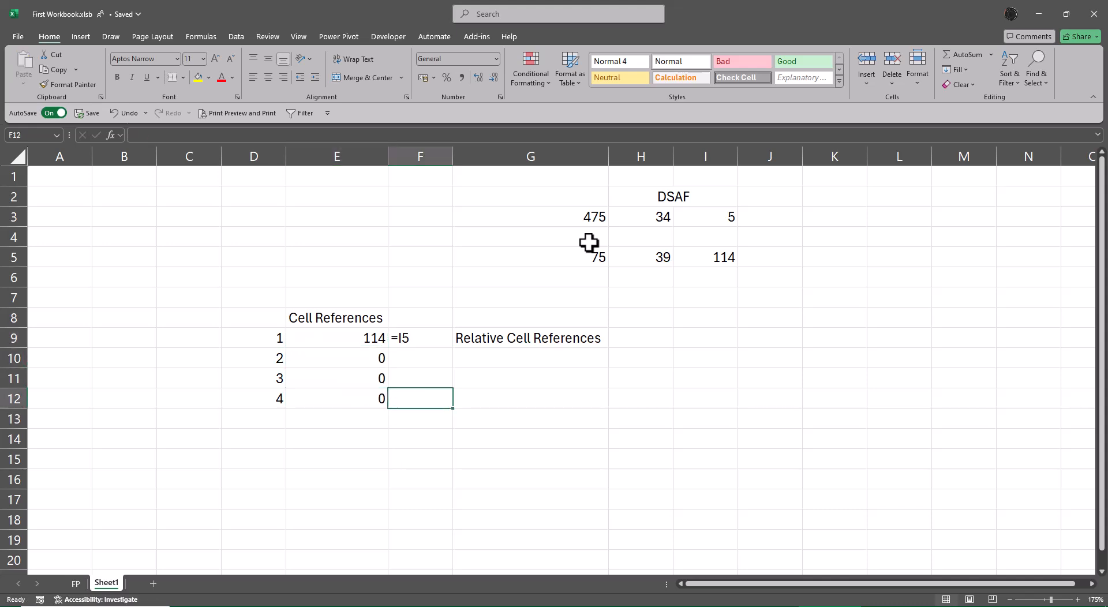
key("Up")
key("Up")
key("Up")
key("shift+Down")
key("shift+Down")
key("shift+Down")
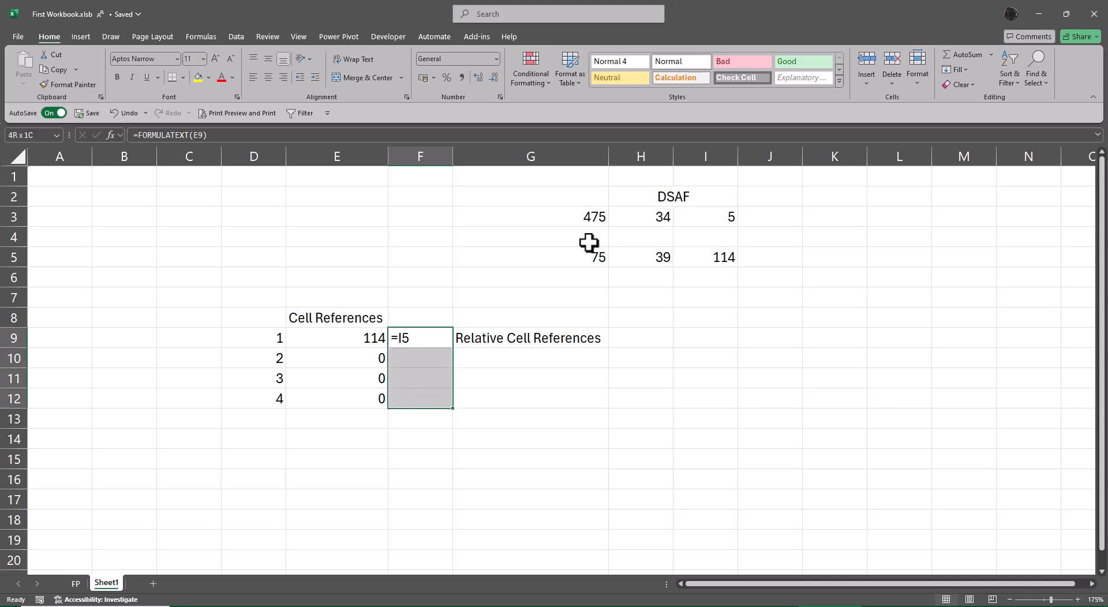
key("ctrl+d")
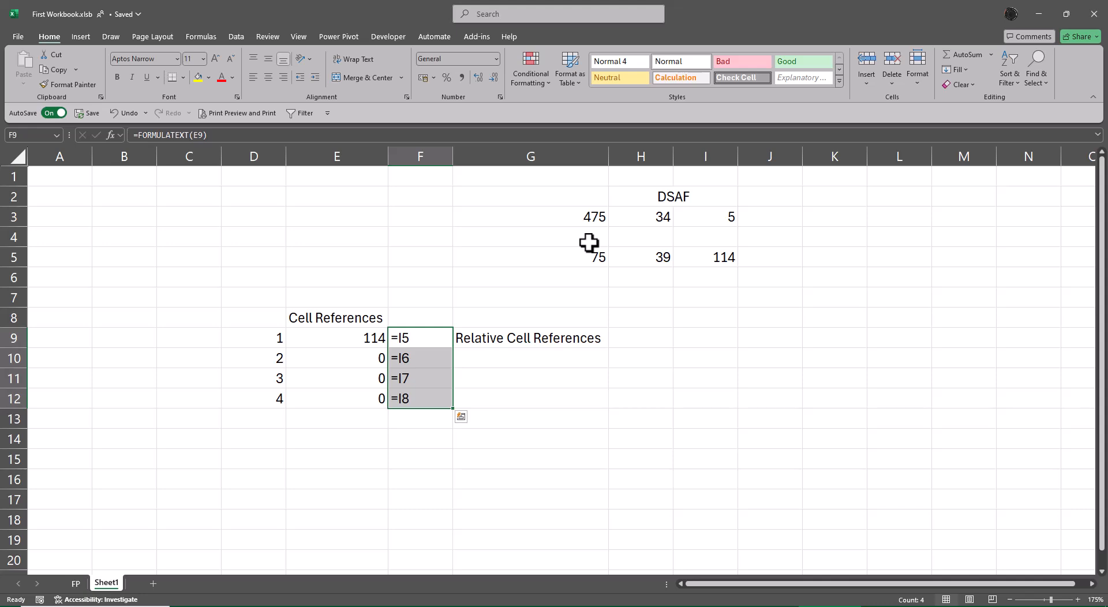
Step: Enter the label Absolute Cell References in cell D14
key("Down")
key("Down")
key("Down")
key("Down")
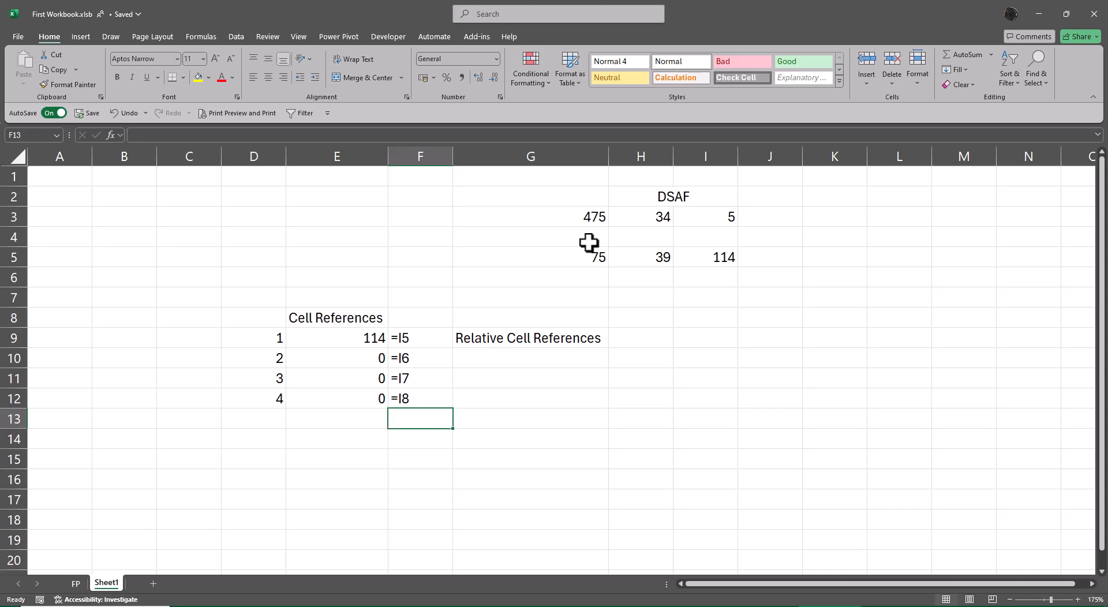
key("Left")
key("Left")
key("Up")
key("Down")
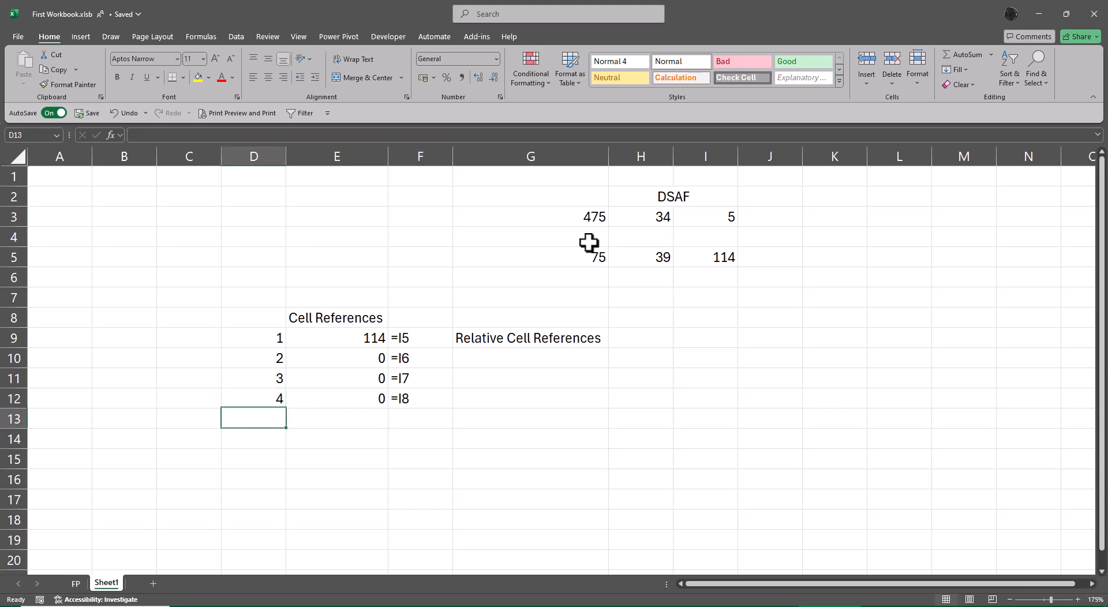
key("Down")
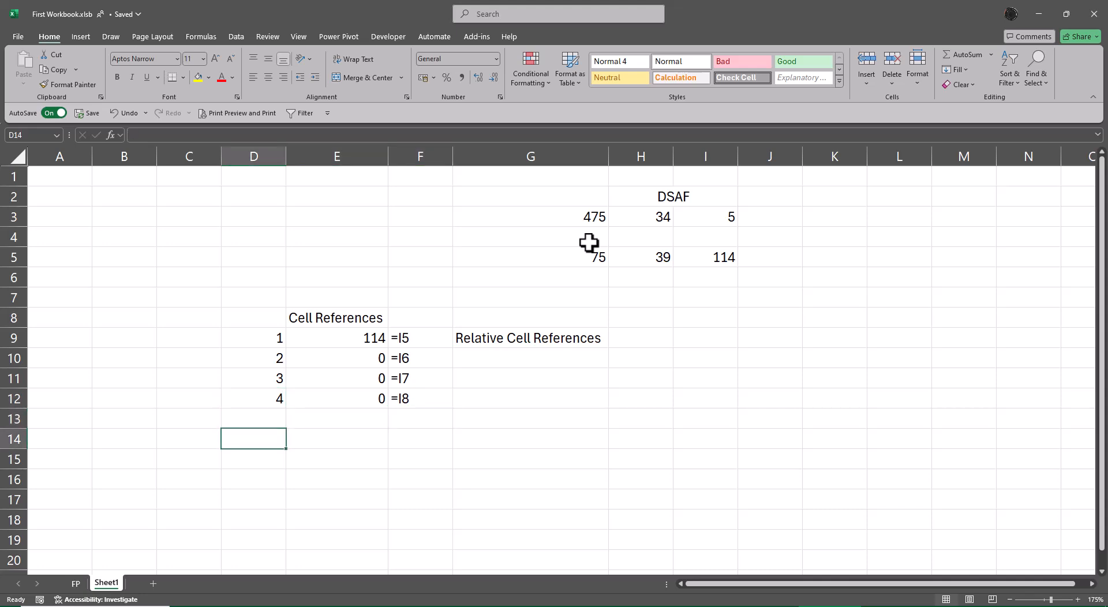
type("Absol")
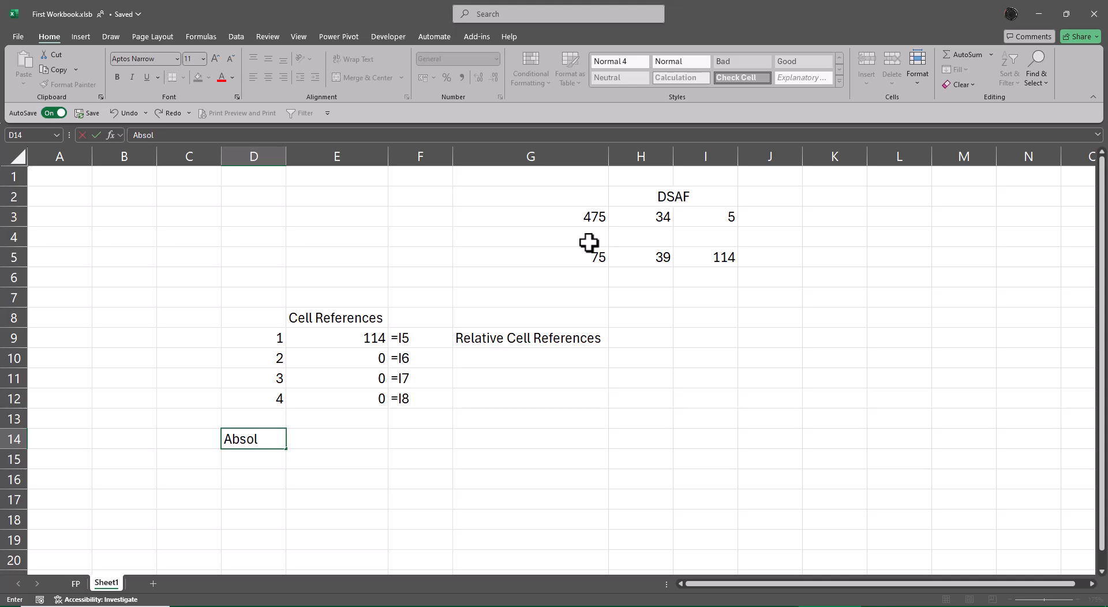
type("ute Cell REre")
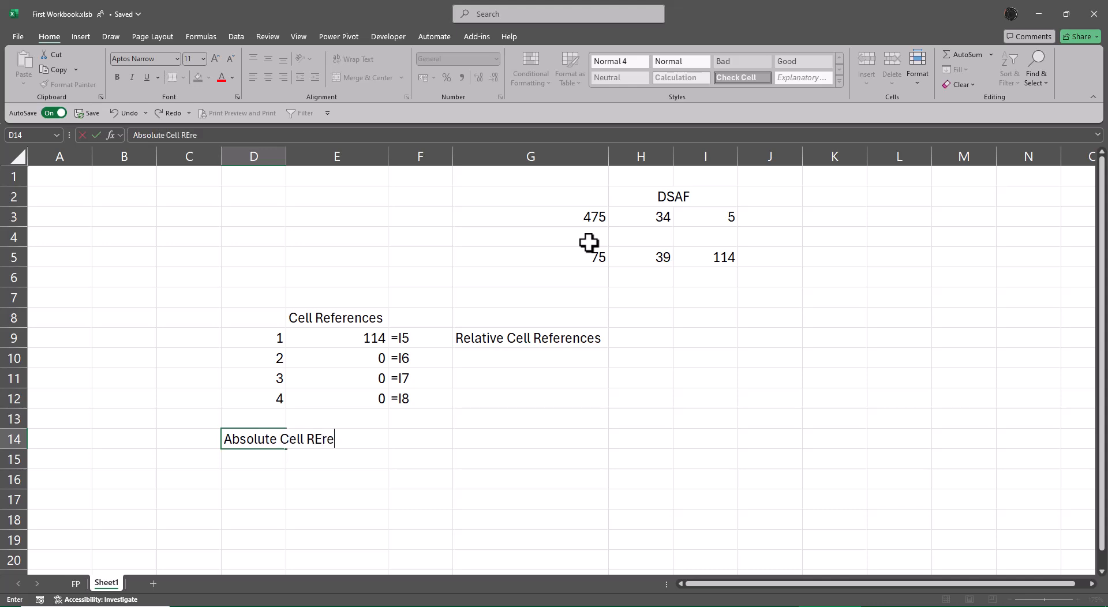
key("BackSpace")
key("BackSpace")
type("dere")
key("BackSpace")
key("BackSpace")
key("BackSpace")
key("BackSpace")
type("ferences")
key("Return")
Step: AutoFit the width of column D to the Absolute Cell References label
key("Up")
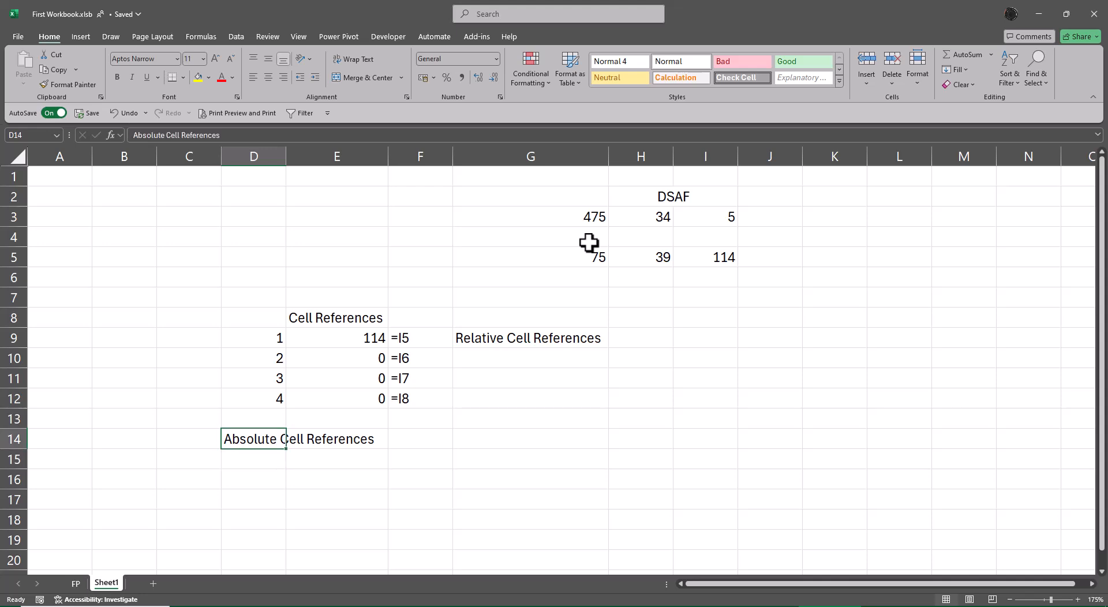
key("alt+h")
key("o")
key("i")
key("Right")
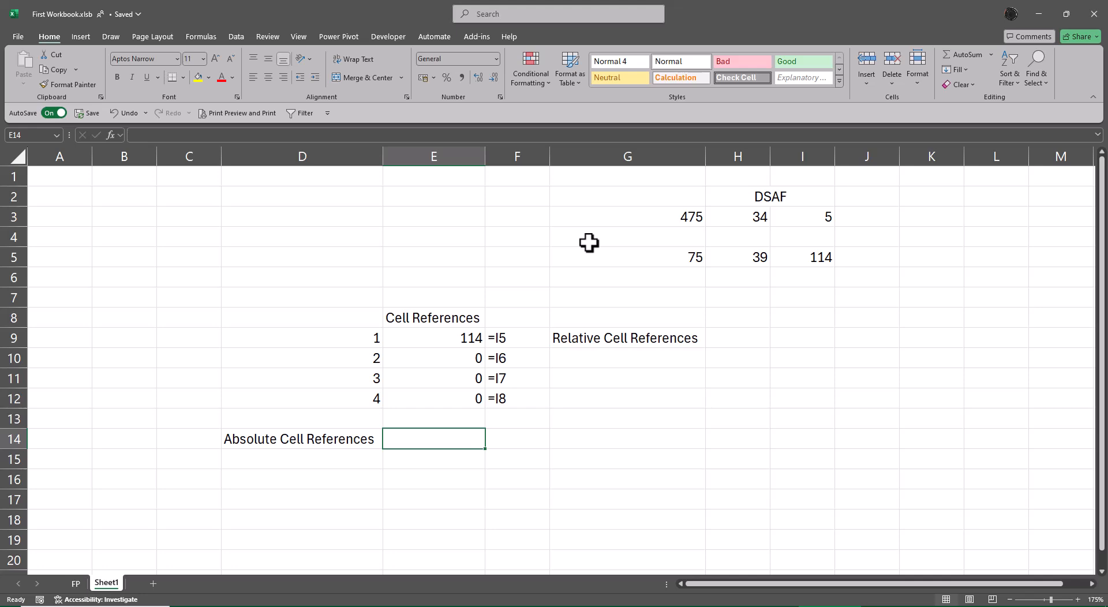
Step: Enter the numbers 1, 2, 3 and 4 in cells D15 to D18
key("Down")
key("Left")
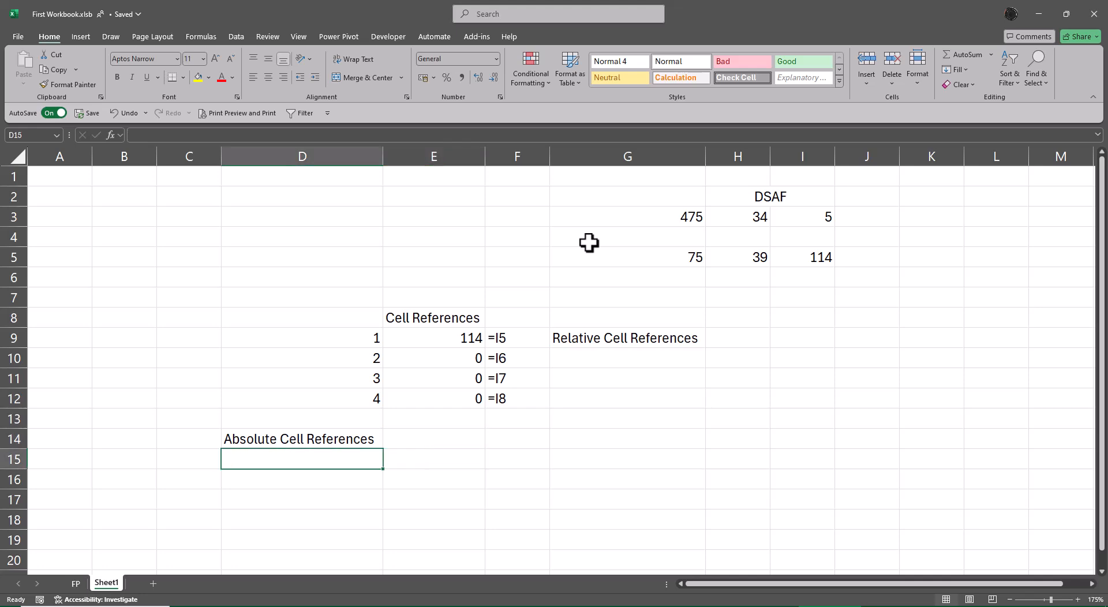
type("1")
key("Return")
type("2")
key("Return")
type("3")
key("Return")
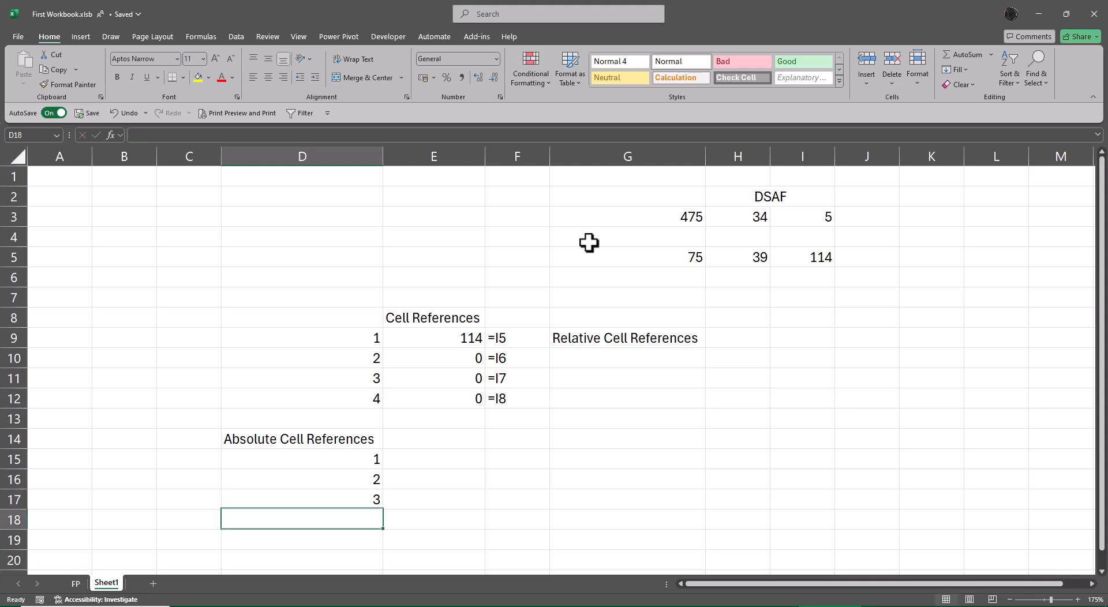
type("4")
key("Return")
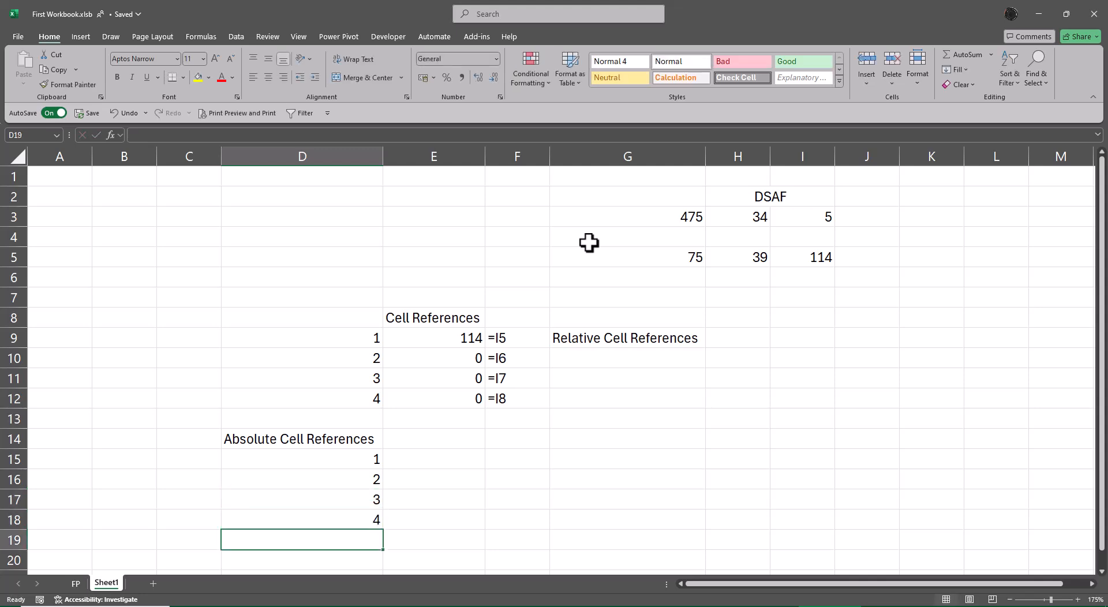
Step: Move the Absolute Cell References label from D14 to G14
key("Up")
key("Up")
key("Up")
key("Up")
key("Up")
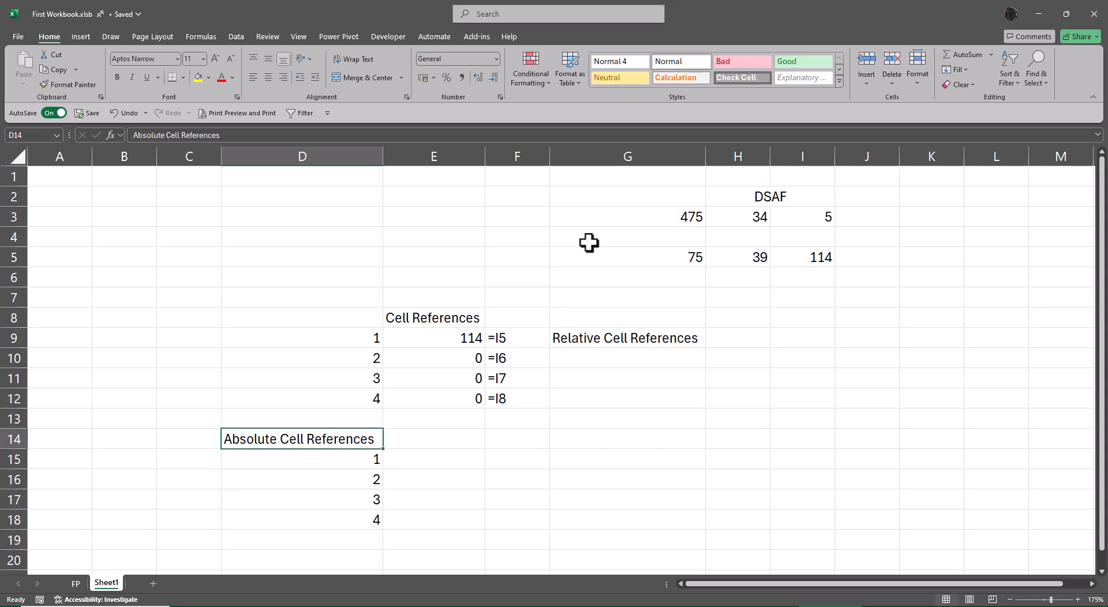
key("ctrl+x")
key("Right")
key("Right")
key("Right")
key("ctrl+v")
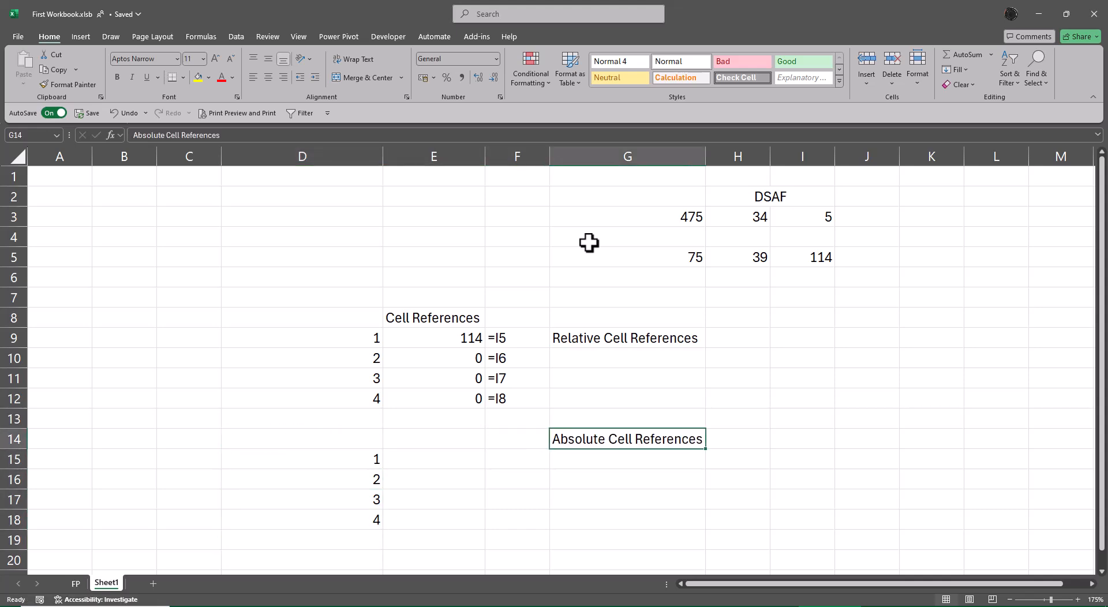
Step: Delete the empty cells D14:F14, shifting the cells below up
key("Left")
key("Left")
key("Left")
key("shift+Right")
key("shift+Right")
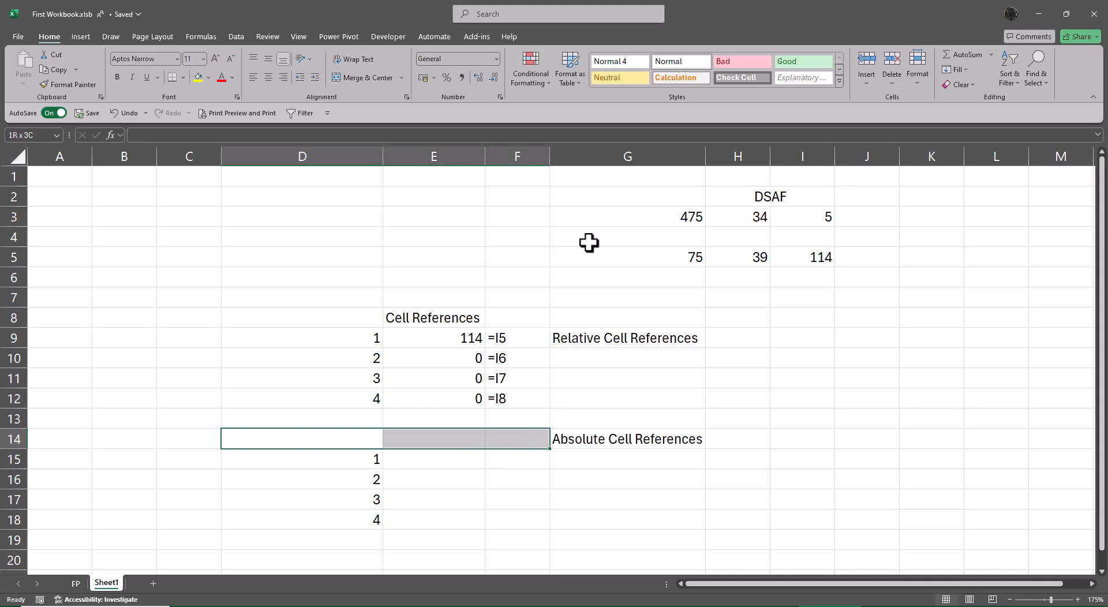
key("ctrl+minus")
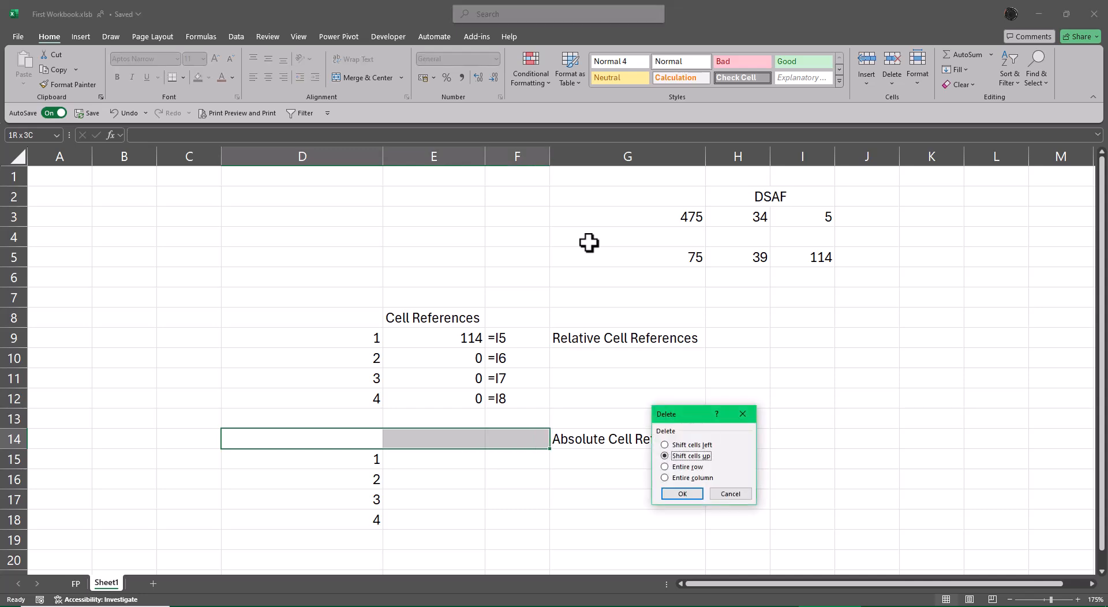
key("Return")
Step: Enter the absolute reference formula =$I$5 in cell E14
key("Down")
key("Right")
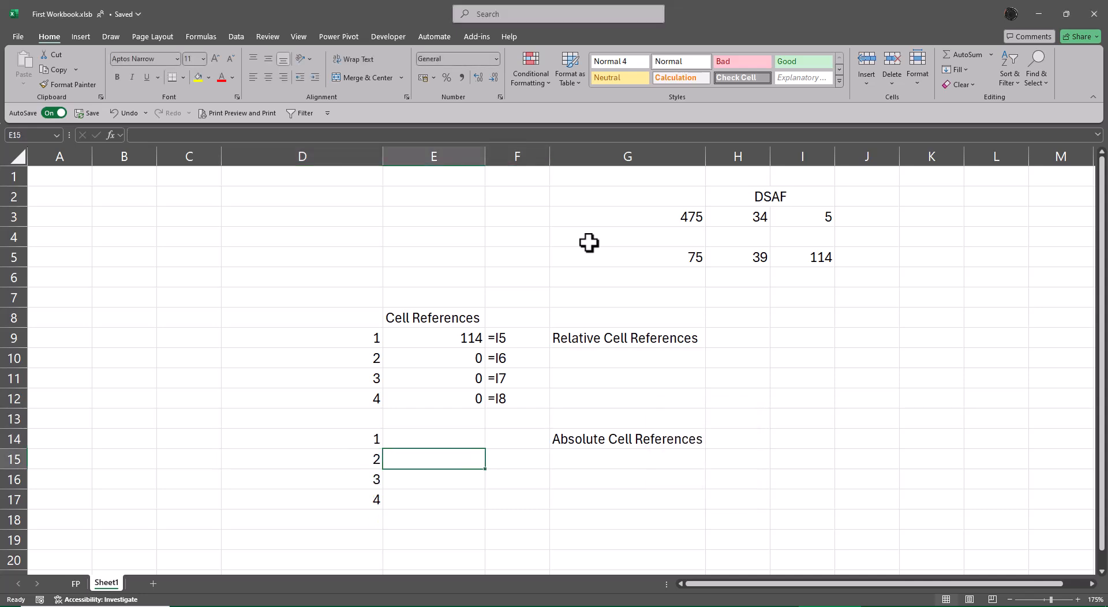
key("Up")
type("=")
key("Up")
key("Up")
key("Up")
key("Up")
key("Up")
key("Up")
key("Up")
key("Up")
key("Up")
key("Up")
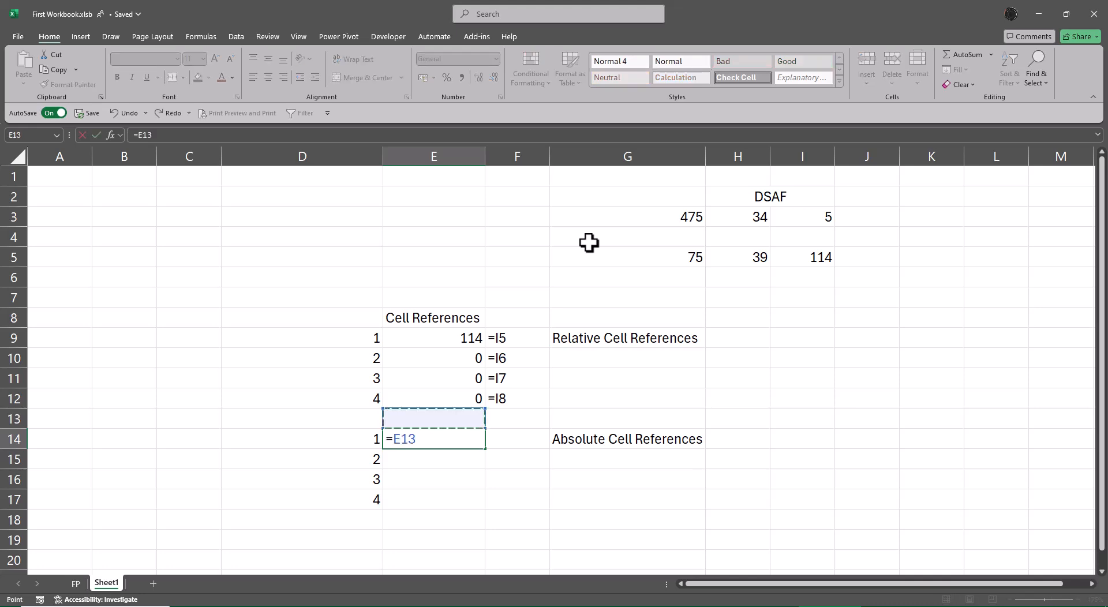
key("Right")
key("Right")
key("Right")
key("Down")
key("Right")
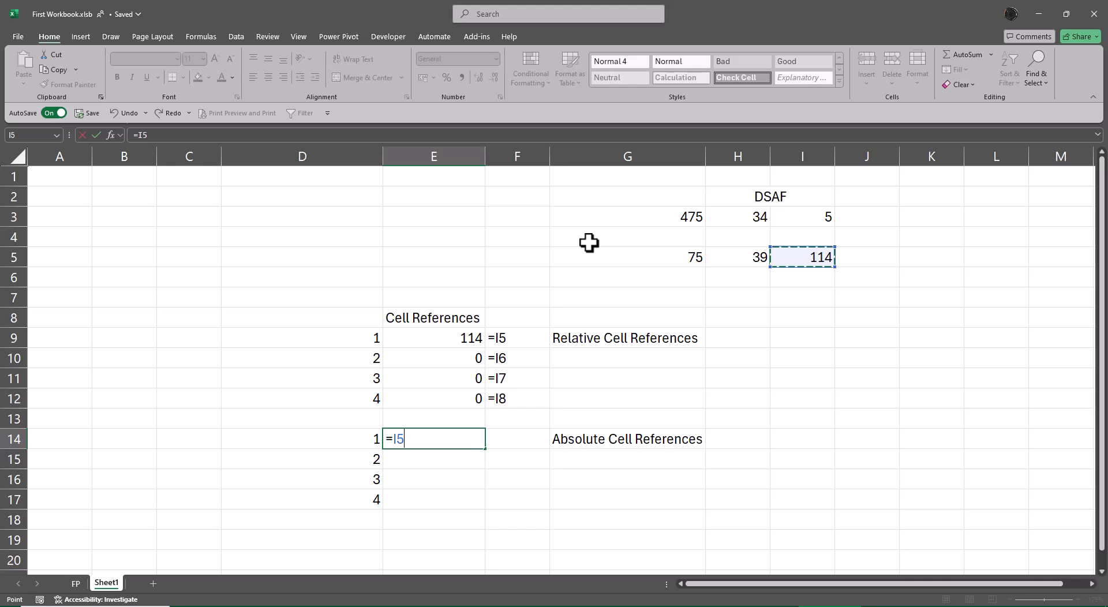
key("F4")
key("Return")
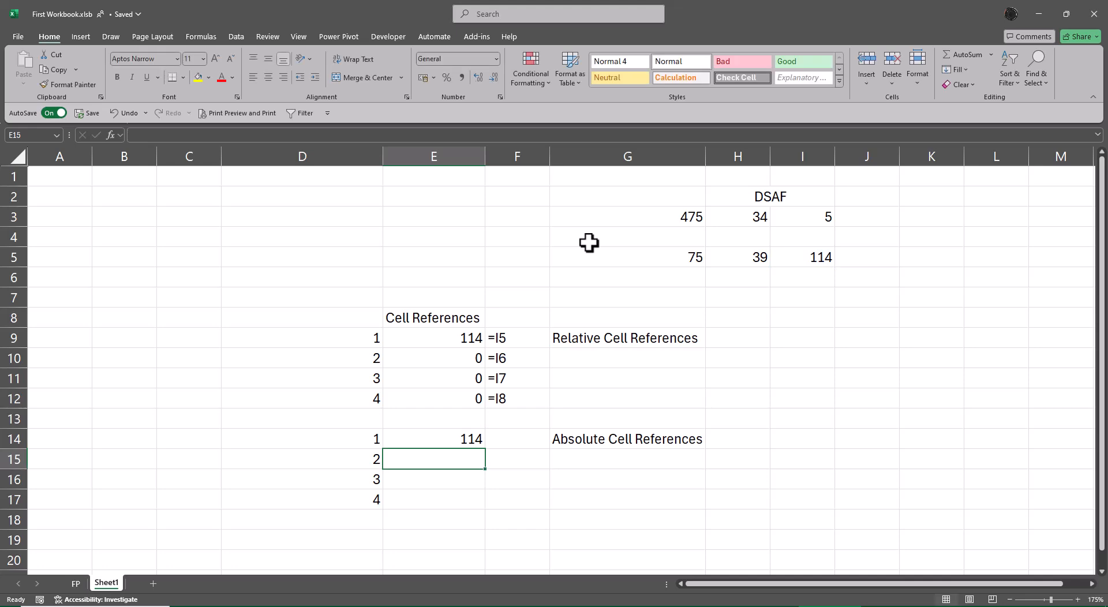
Step: Enter =FORMULATEXT(E14) in cell F14 to show the formula beside it
key("Up")
key("Left")
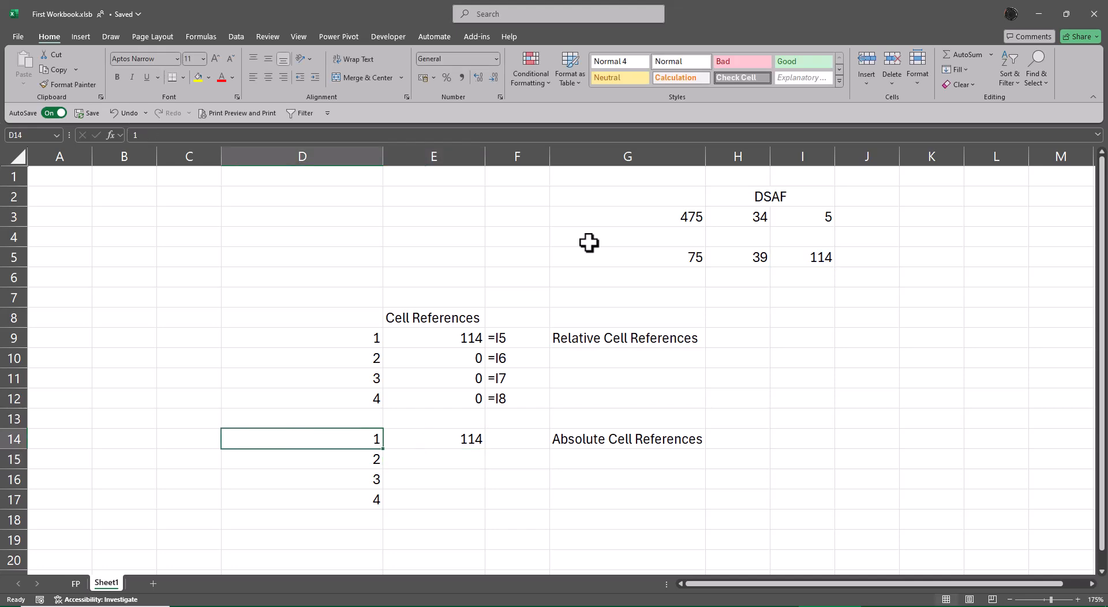
key("Right")
key("Right")
type("=for")
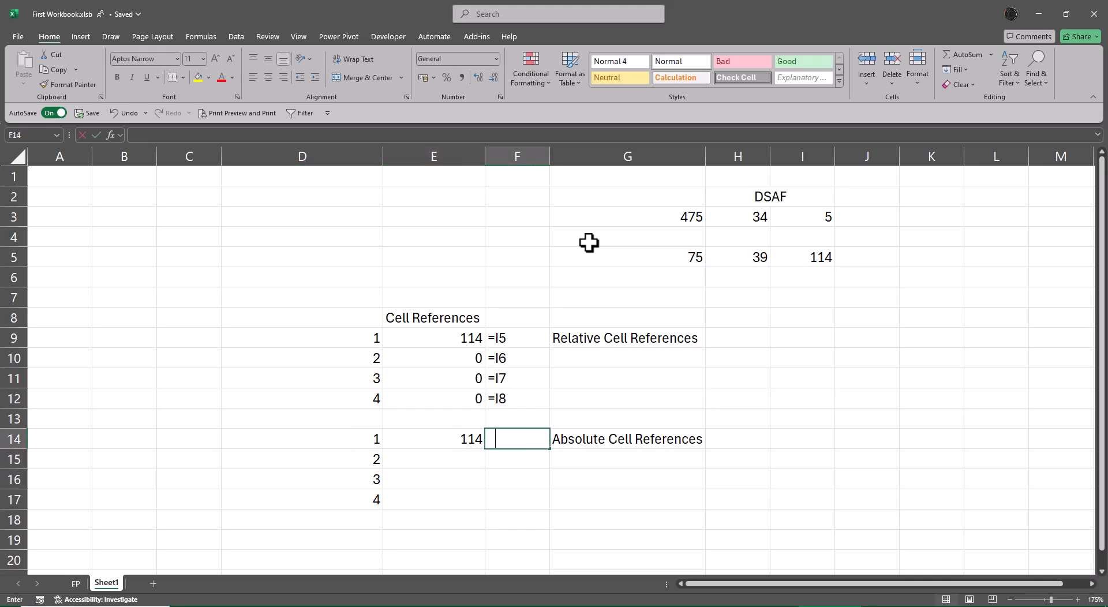
type("m")
key("Tab")
key("Left")
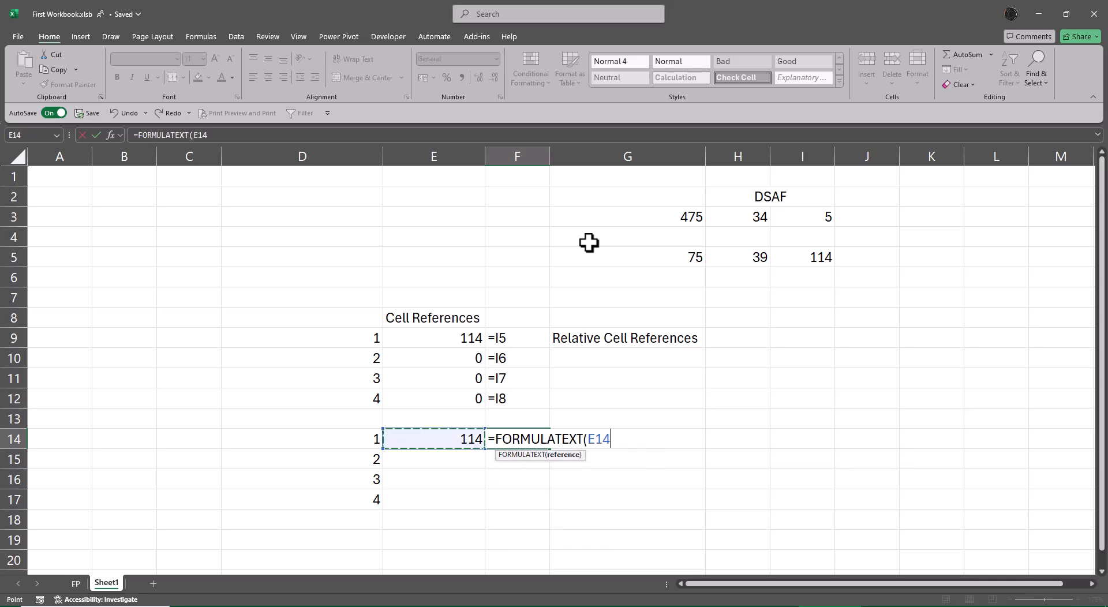
key("Return")
key("Up")
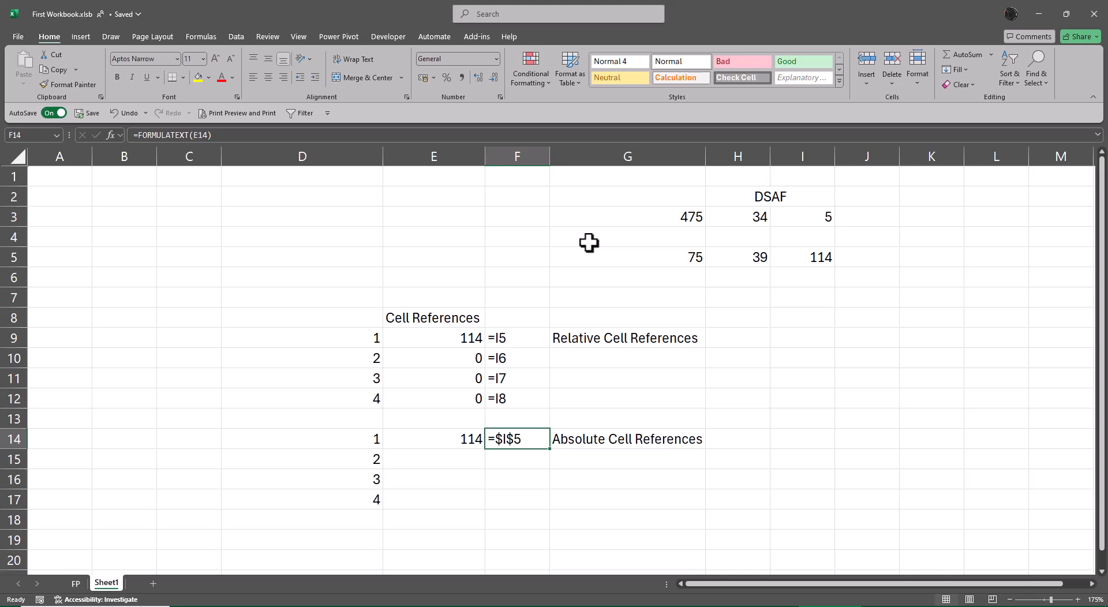
Step: Fill the absolute reference in E14 and the FORMULATEXT formula in F14 down through row 17
key("Left")
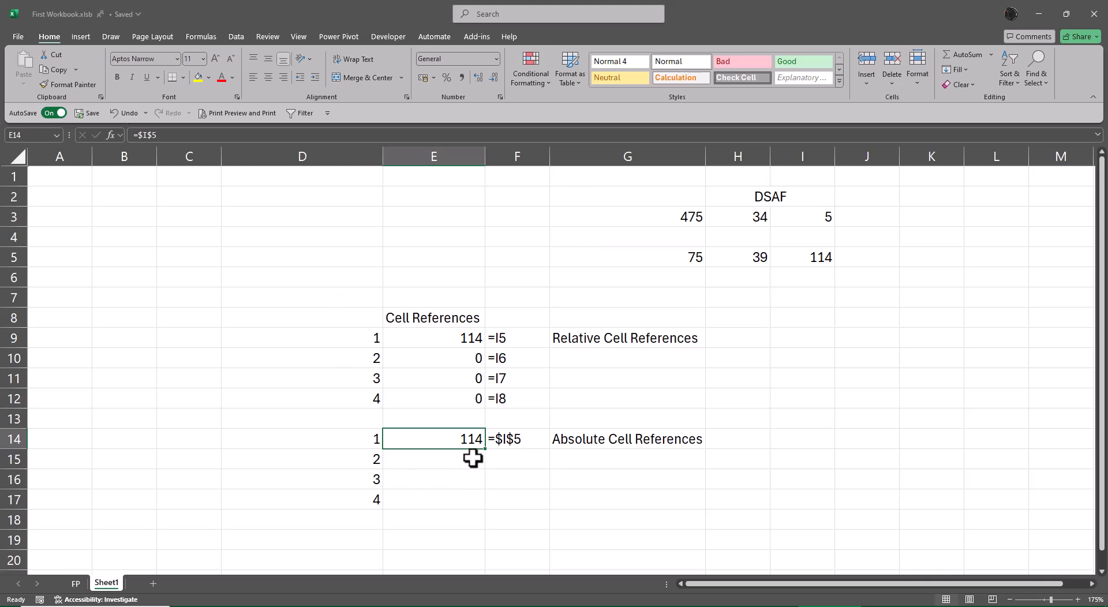
left_click_drag(485, 449, 483, 507)
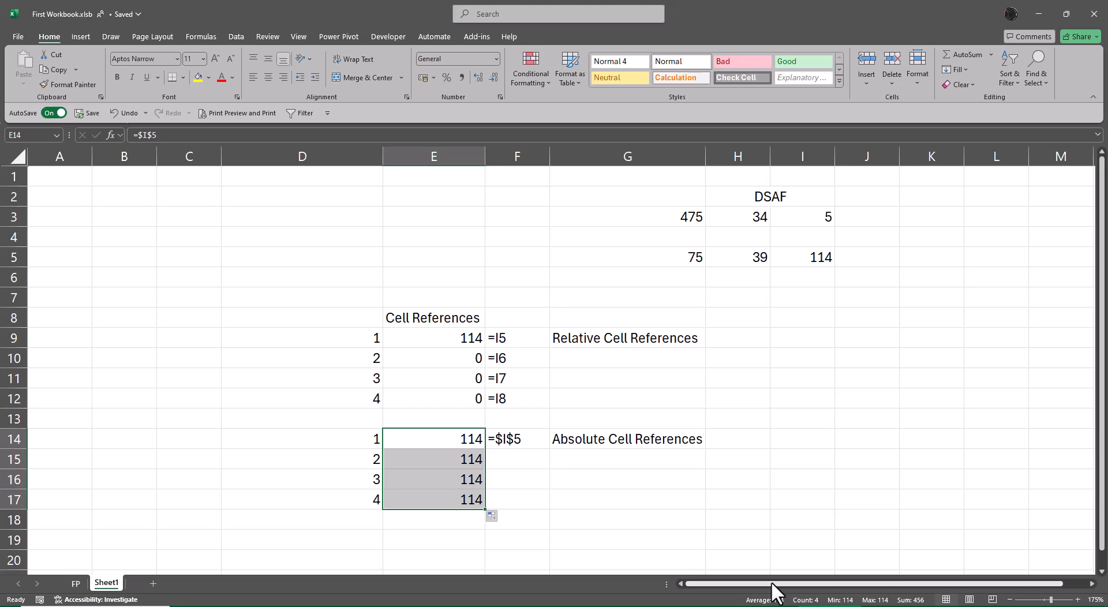
left_click(526, 440)
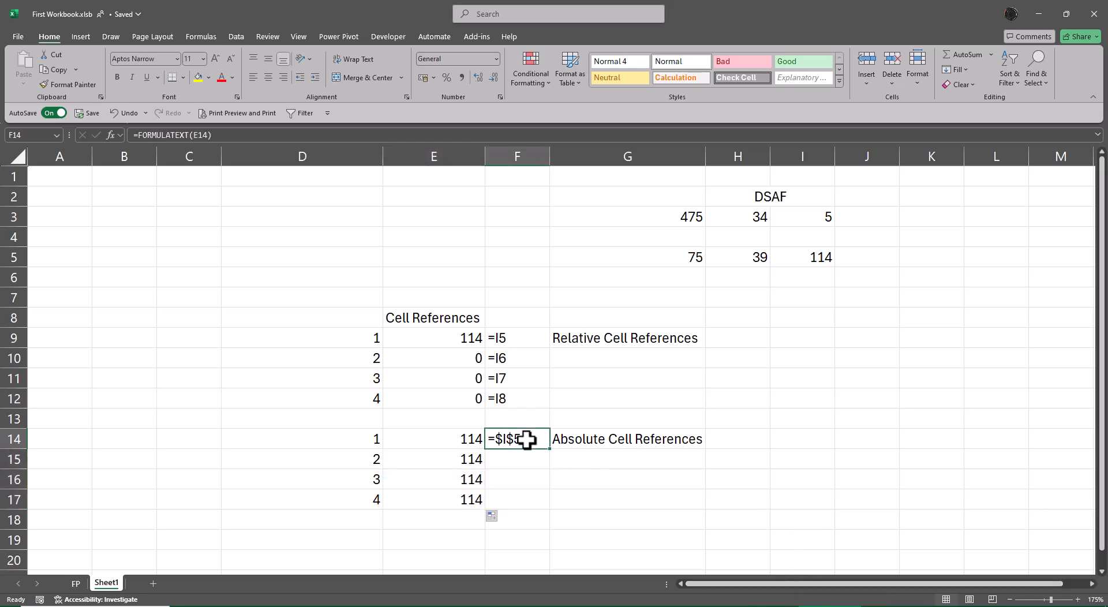
left_click_drag(549, 450, 554, 510)
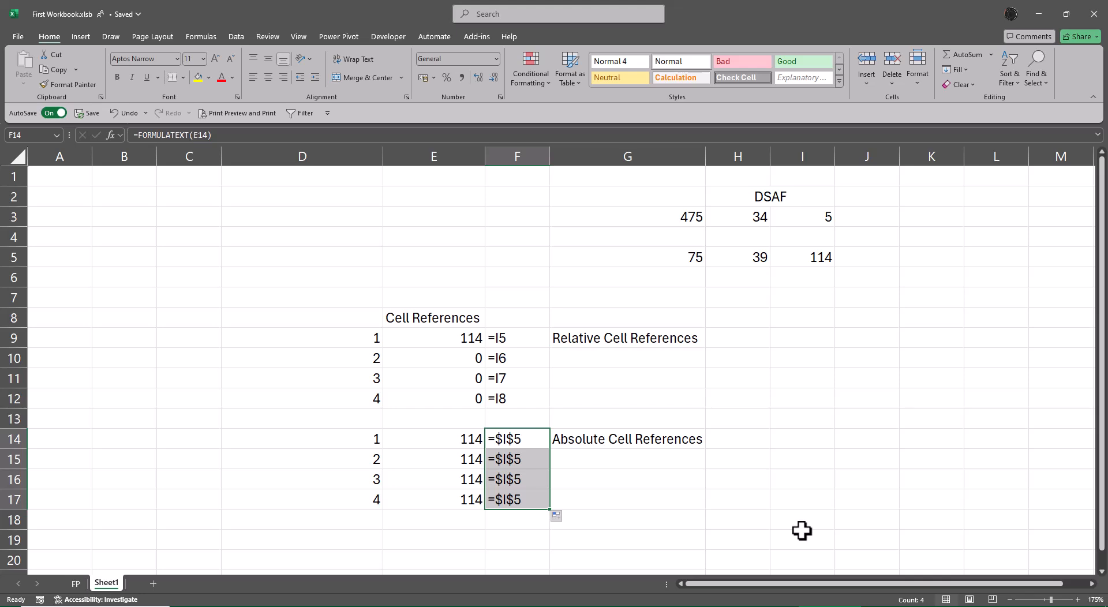
Step: Enter Once in cell B14 and F4 in cell C14 beside the absolute reference example
key("Up")
key("Left")
key("Left")
key("Left")
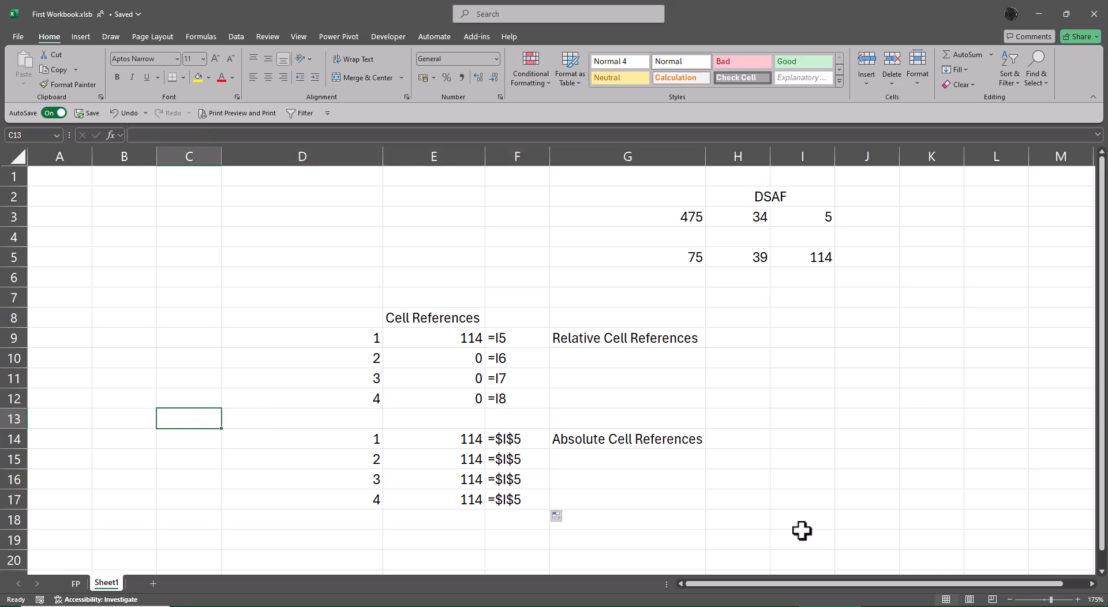
key("Down")
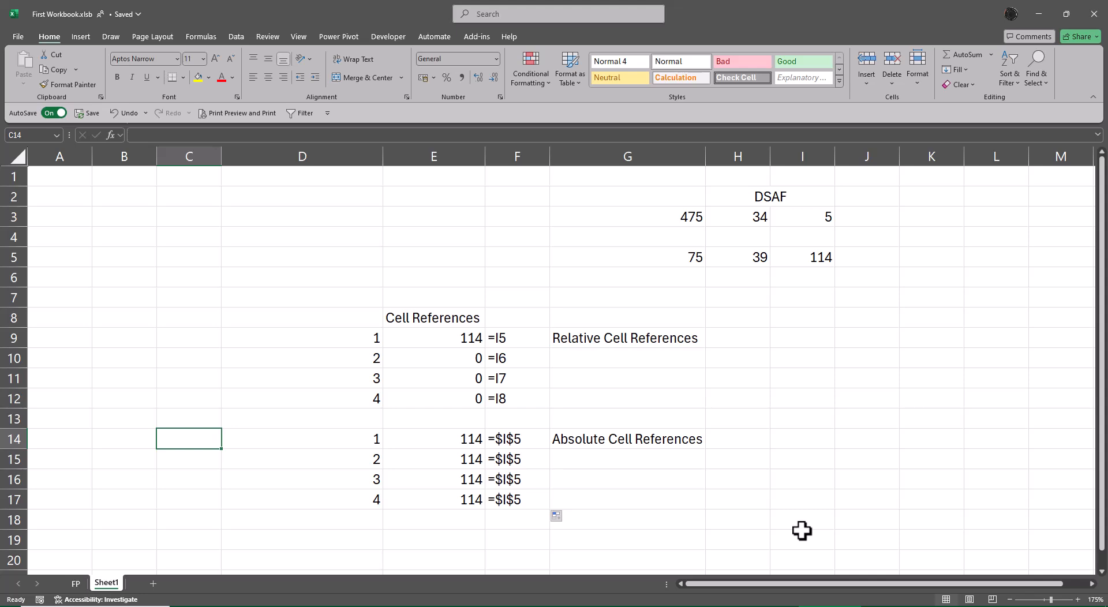
key("Left")
type("Once")
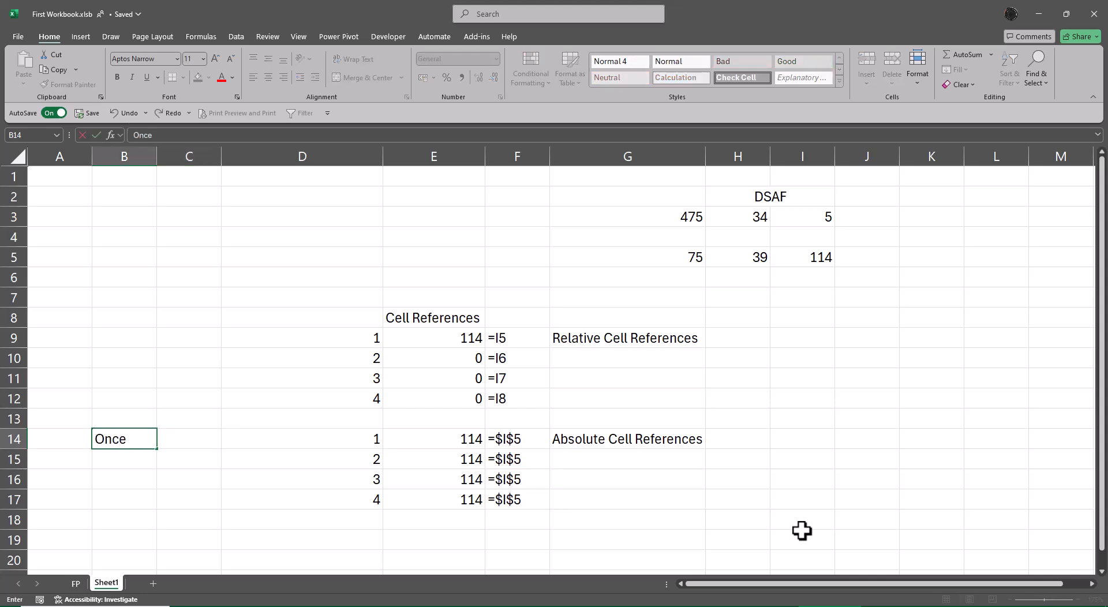
key("Tab")
type("F4")
key("Return")
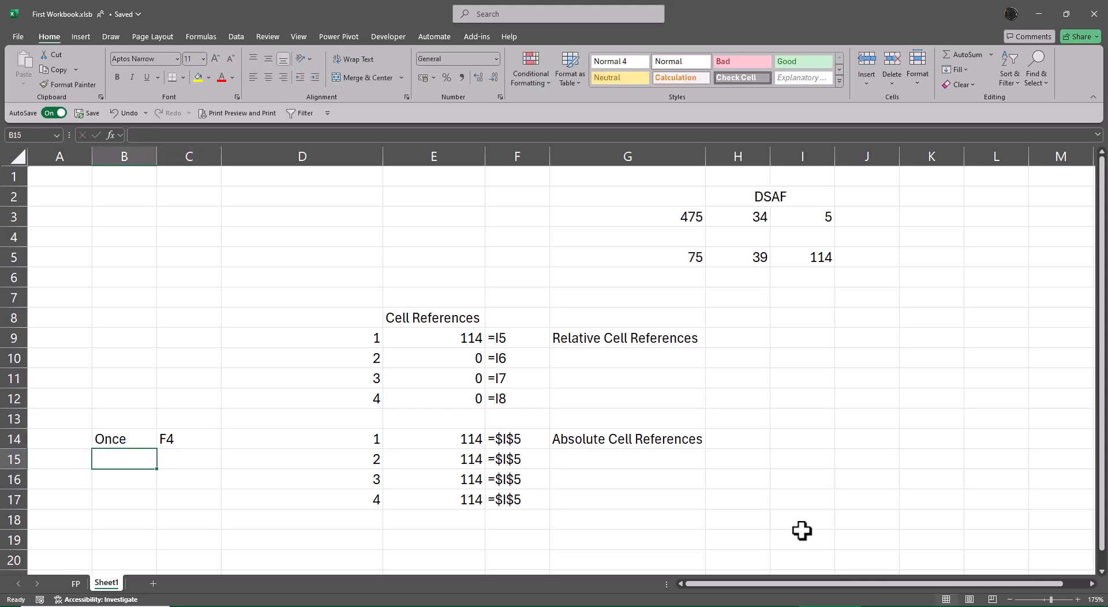
Step: Enter the header S.No in cell D8 above the first number list
key("Up")
key("Up")
key("Up")
key("Up")
key("Up")
key("Up")
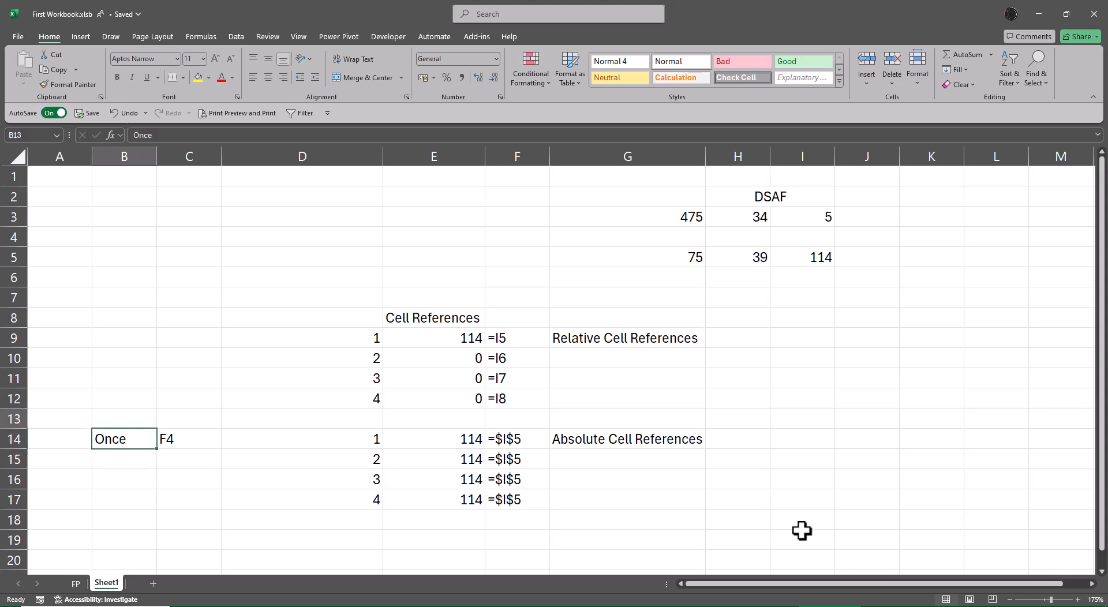
key("Right")
key("Right")
key("Up")
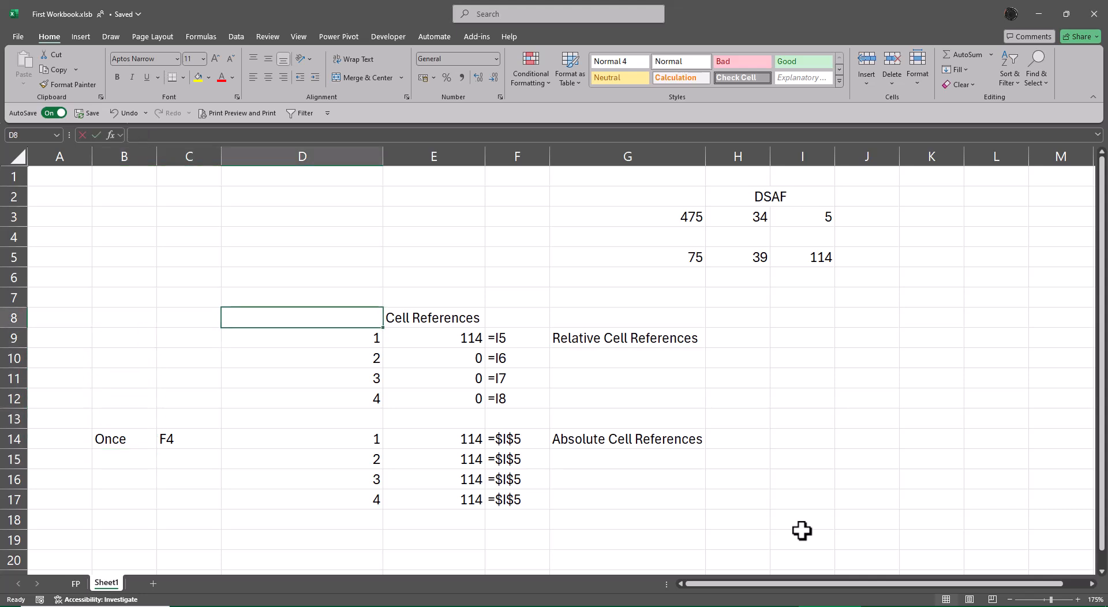
type("S.No")
key("Return")
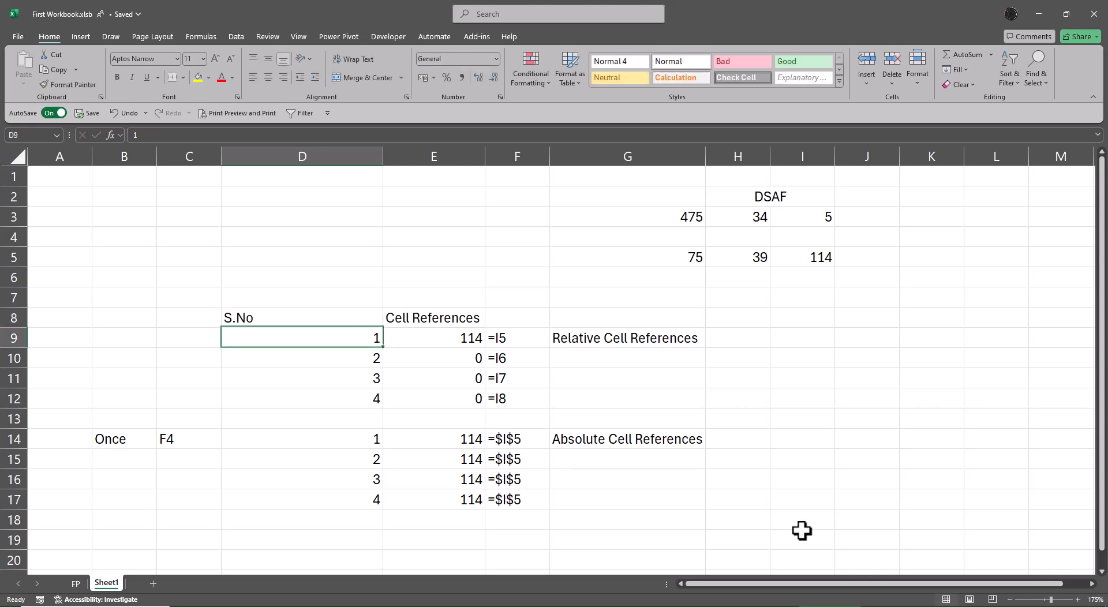
Step: AutoFit the width of column D to the contents of D8:D12
key("Up")
key("ctrl+shift+Down")
key("alt+h")
key("o")
key("i")
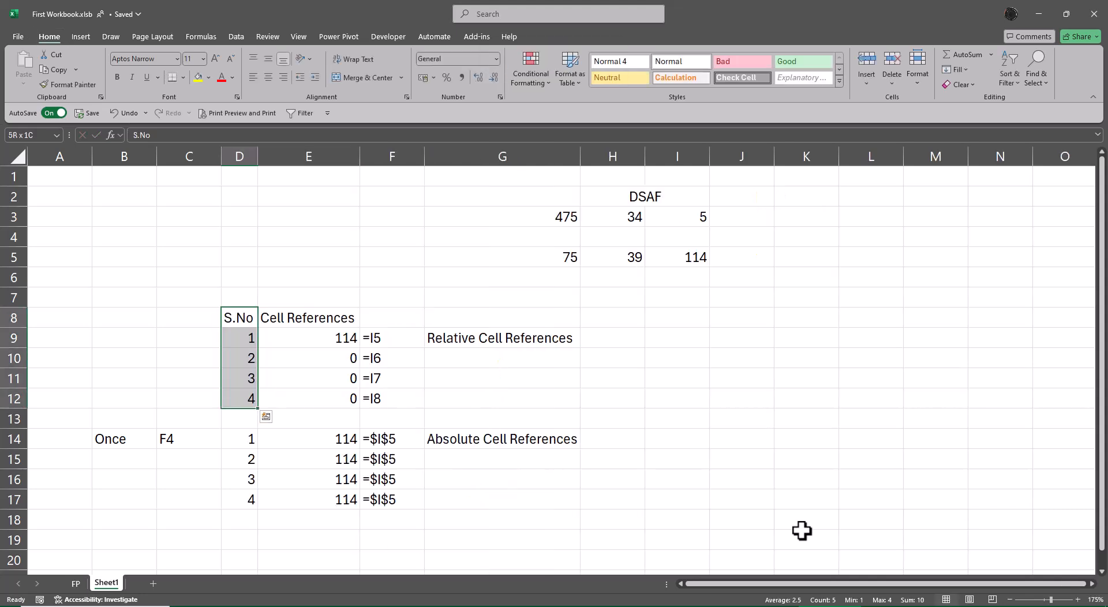
key("Right")
key("Right")
key("Right")
key("Right")
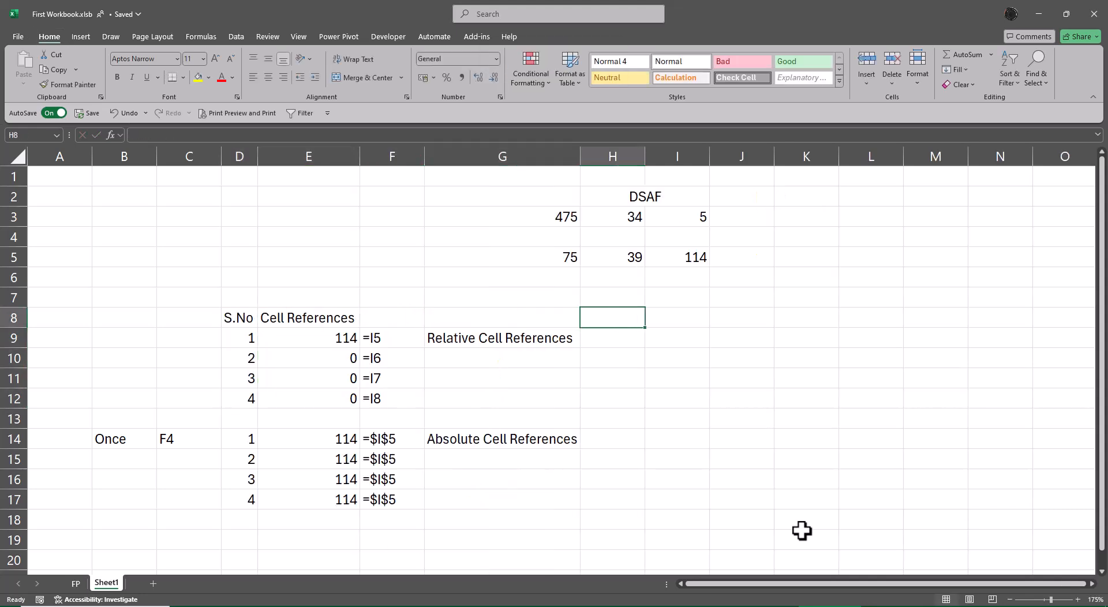
Step: Copy the S.No header from D8 into cell I8
key("Left")
key("Left")
key("Left")
key("Left")
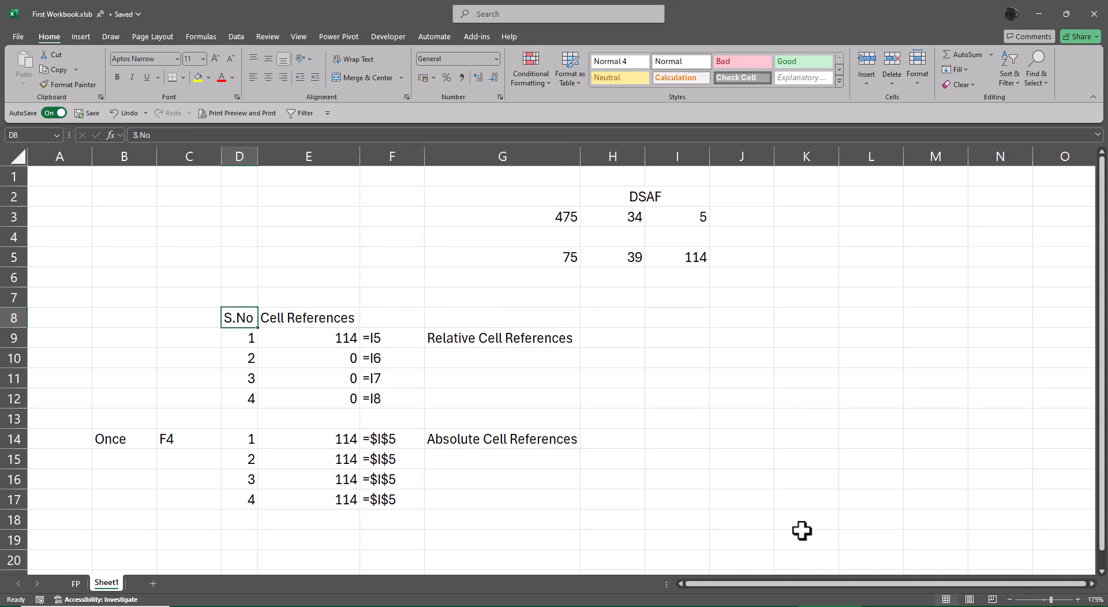
key("ctrl+c")
key("Right")
key("Right")
key("Right")
key("Right")
key("Right")
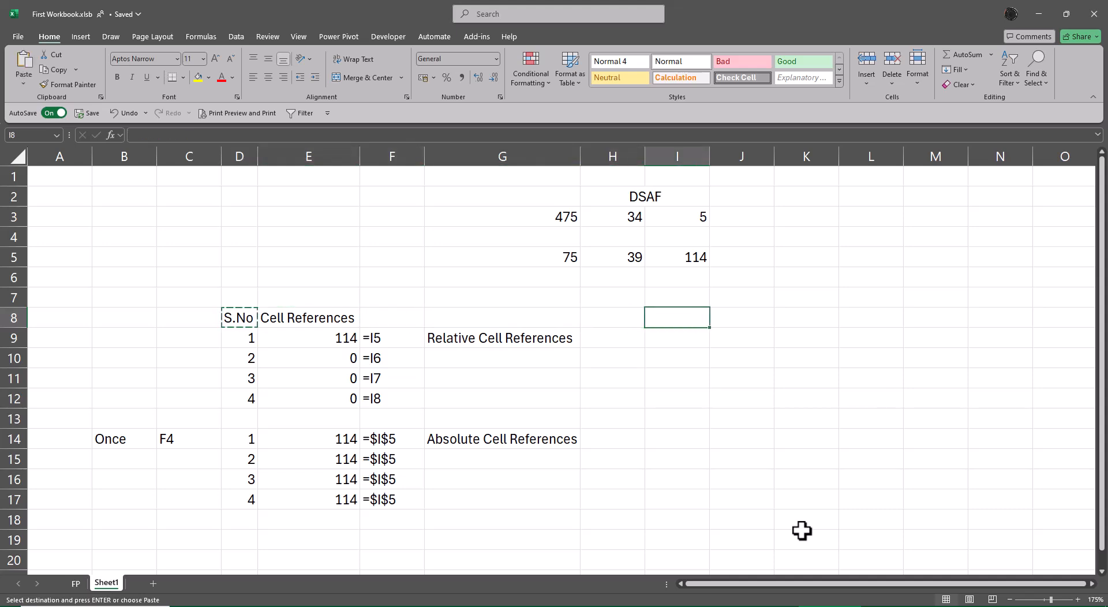
key("Return")
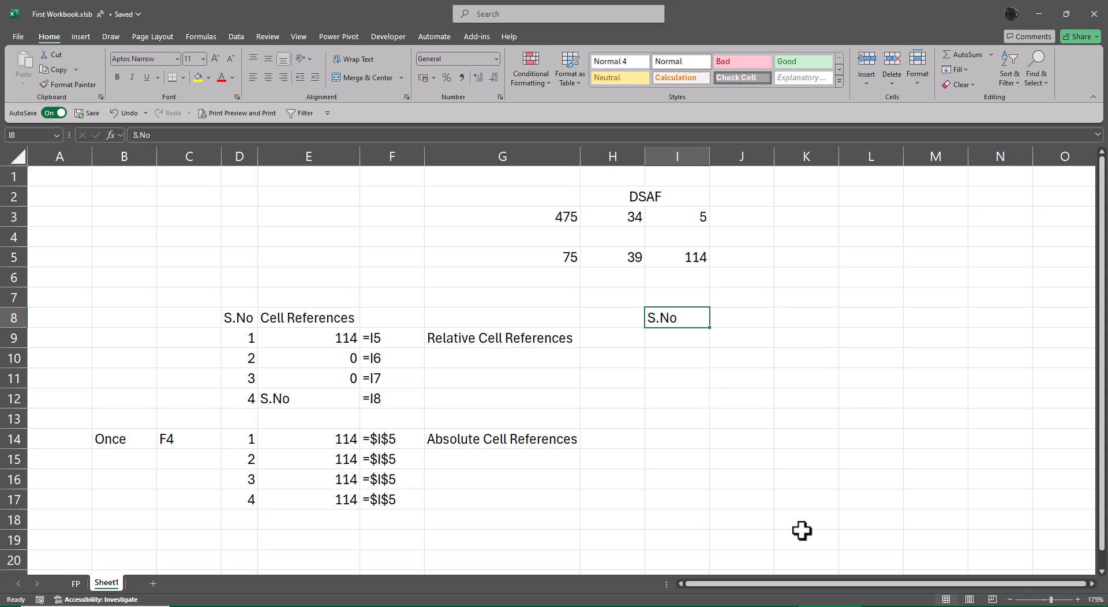
Step: Copy the numbers 1 to 4 from D9:D12 into I9:I12 below the copied S.No header
key("Left")
key("Left")
key("Left")
key("Left")
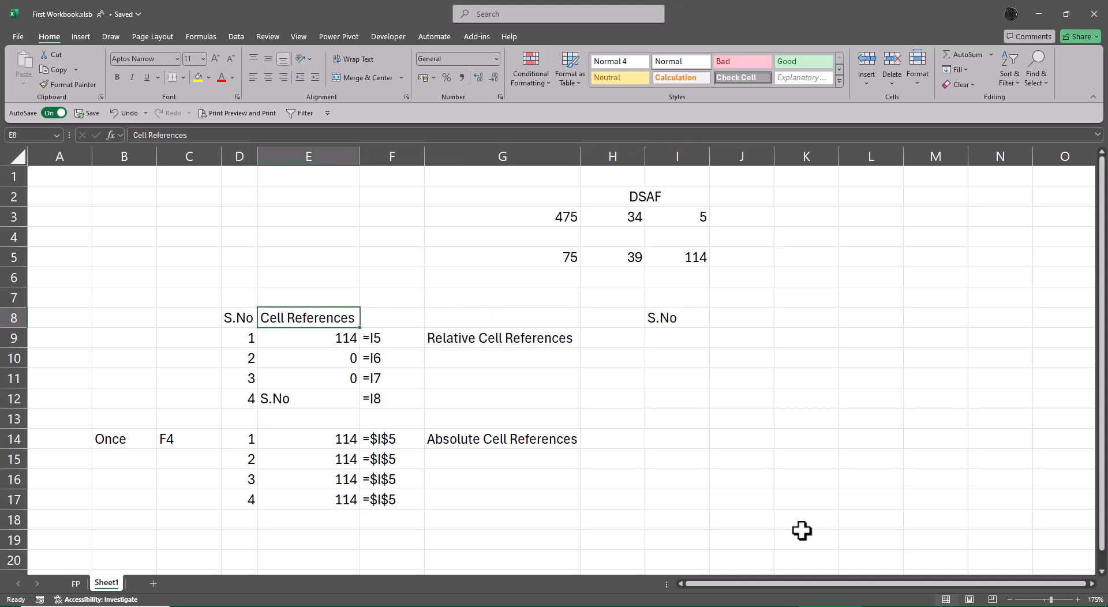
key("Left")
key("Down")
key("ctrl+shift+Down")
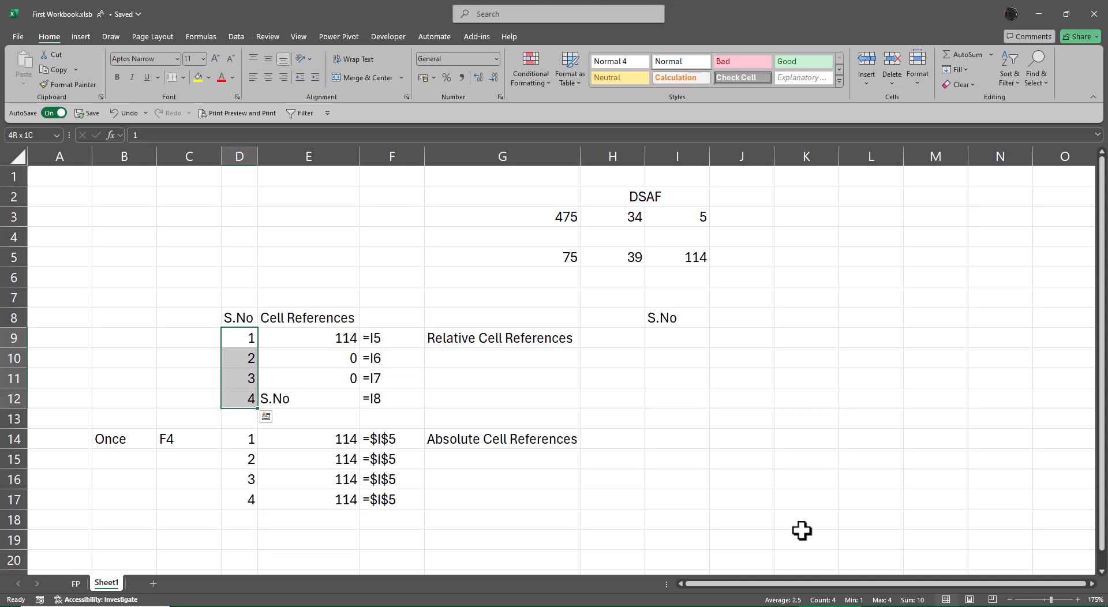
key("ctrl+c")
key("Right")
key("Right")
key("Right")
key("Right")
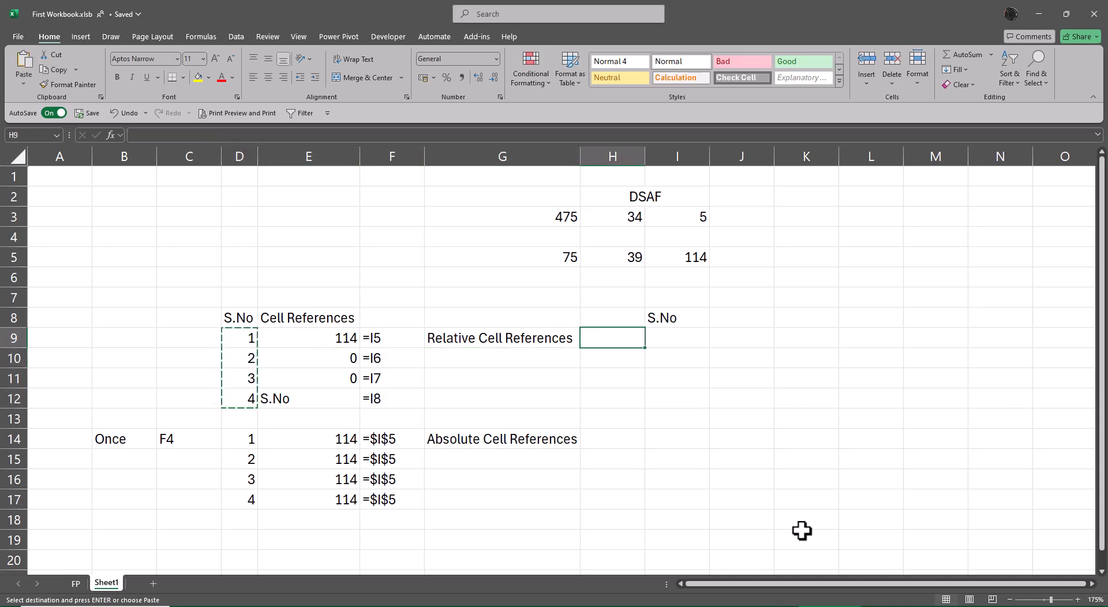
key("Right")
key("ctrl+v")
key("Escape")
Step: Re-enter the formula =I8 in cell E12 of the relative reference example
key("Left")
key("Left")
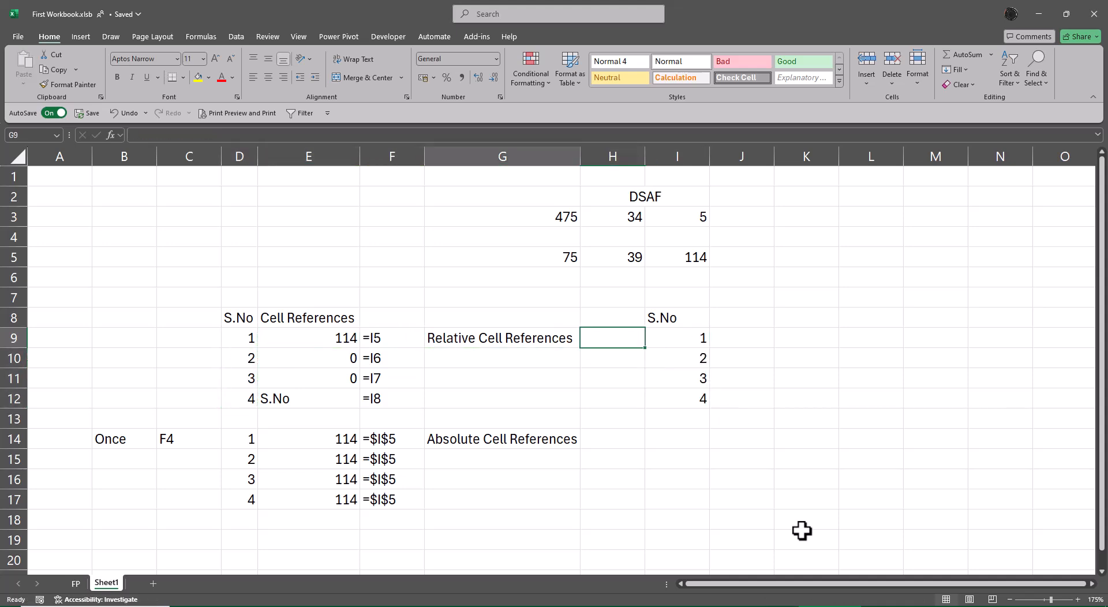
key("Left")
key("Left")
key("Down")
key("Down")
key("Down")
type("=I8")
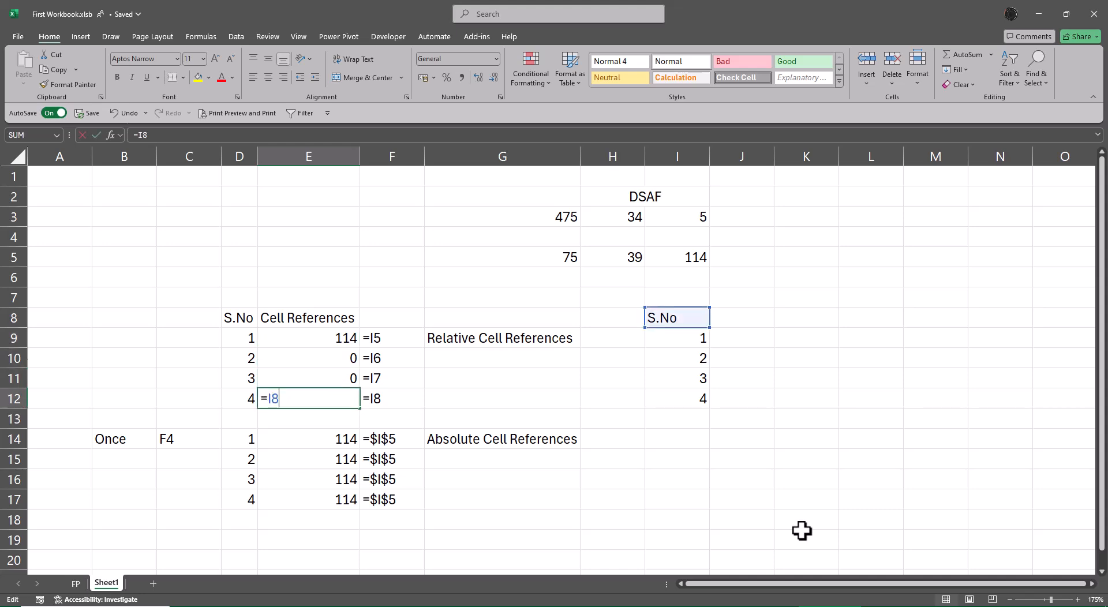
key("ctrl+Return")
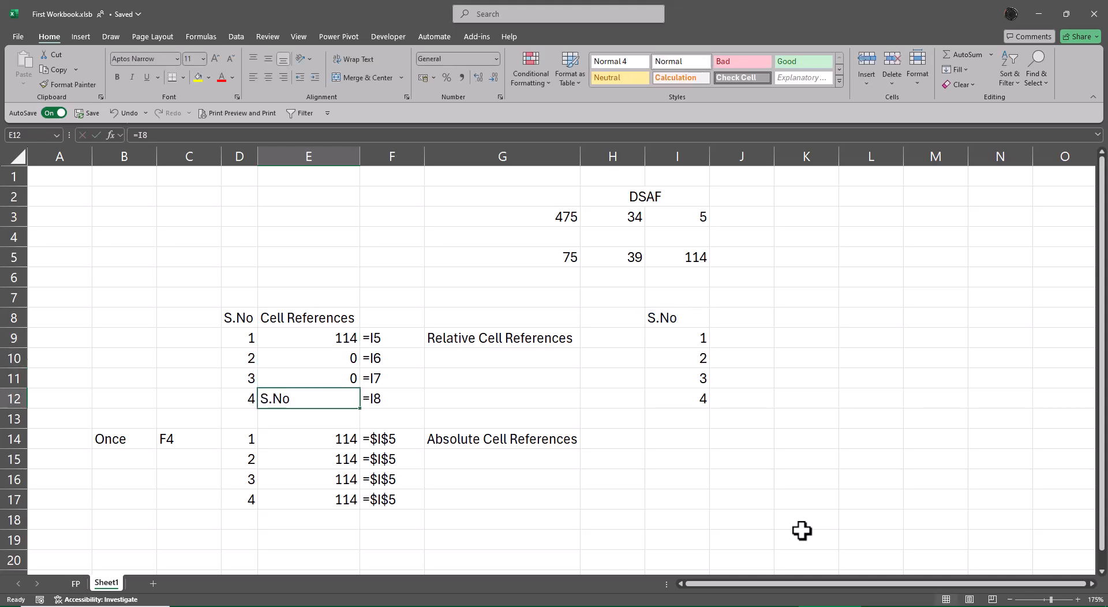
Step: Move the S.No list in I8:I12 one column over to J8:J12
key("Up")
key("Up")
key("Right")
key("Right")
key("Right")
key("Up")
key("Up")
key("Right")
key("shift+Down")
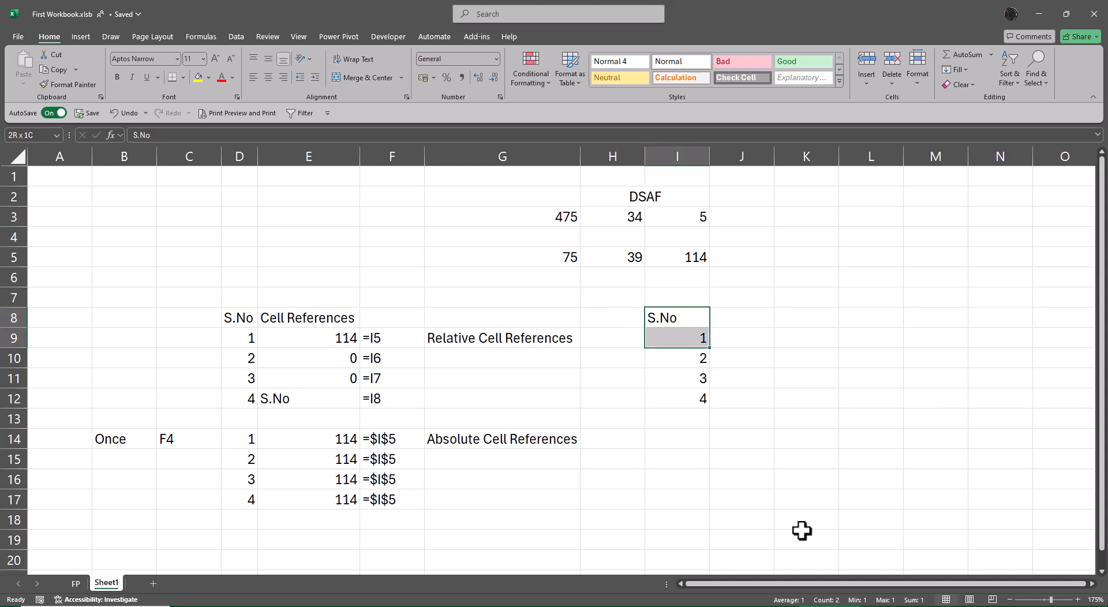
key("shift+Down")
key("shift+Down")
key("shift+Down")
key("ctrl+x")
key("Right")
key("ctrl+v")
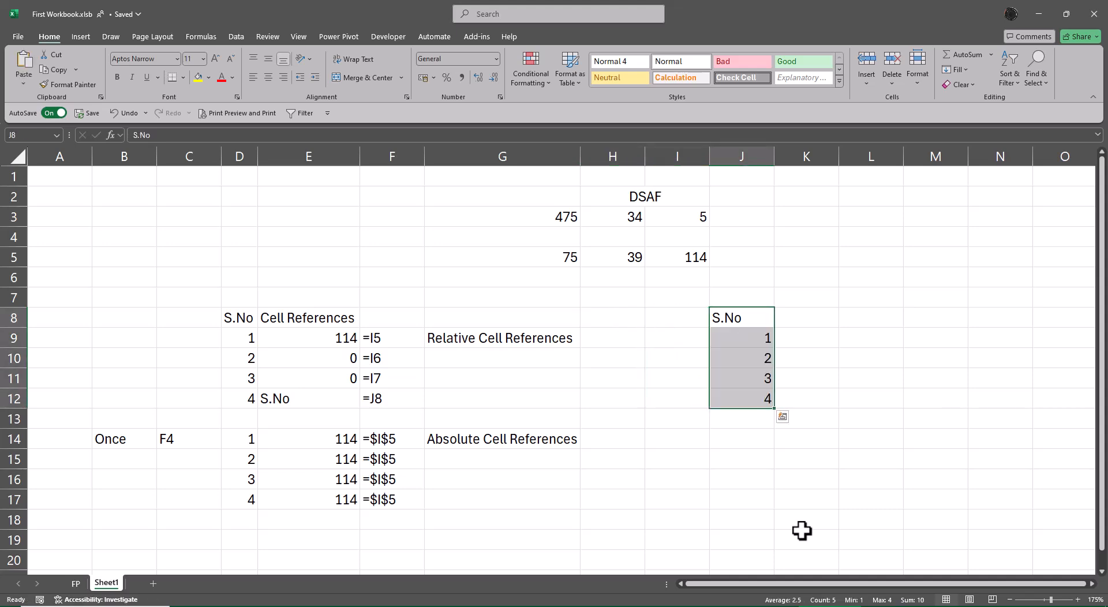
Step: Fill the relative reference in E11 down into E12
key("Left")
key("Left")
key("Left")
key("Left")
key("Left")
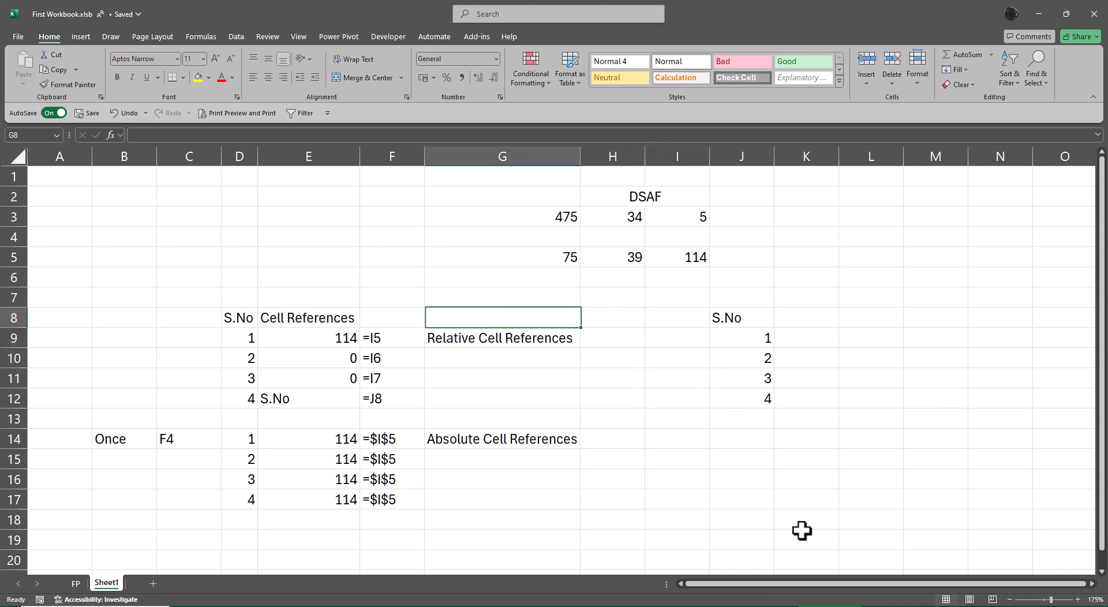
key("Down")
key("Right")
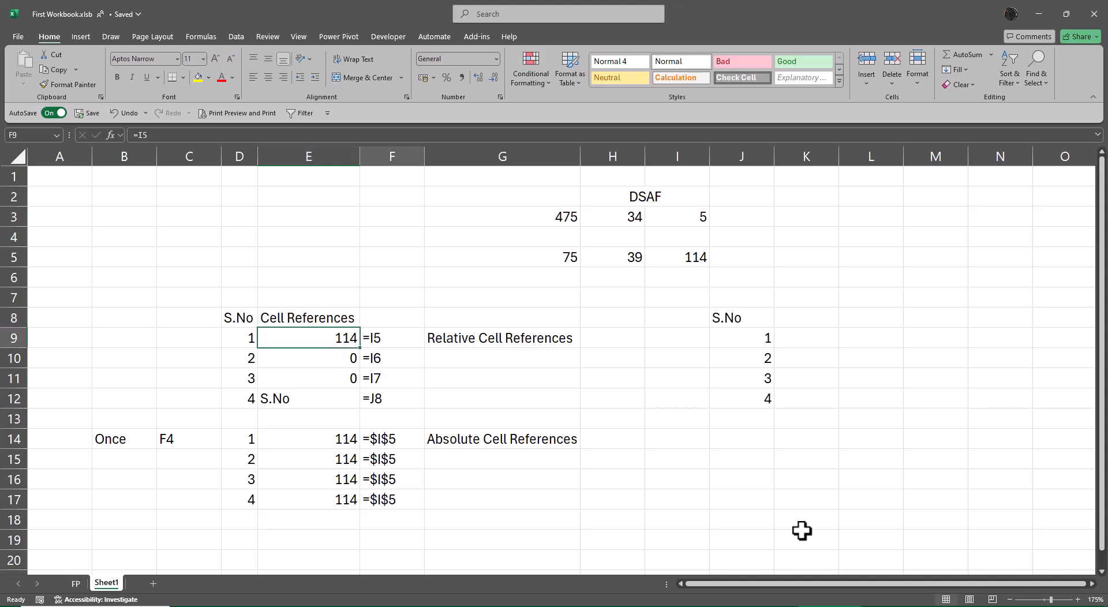
key("Down")
key("Down")
key("shift+Down")
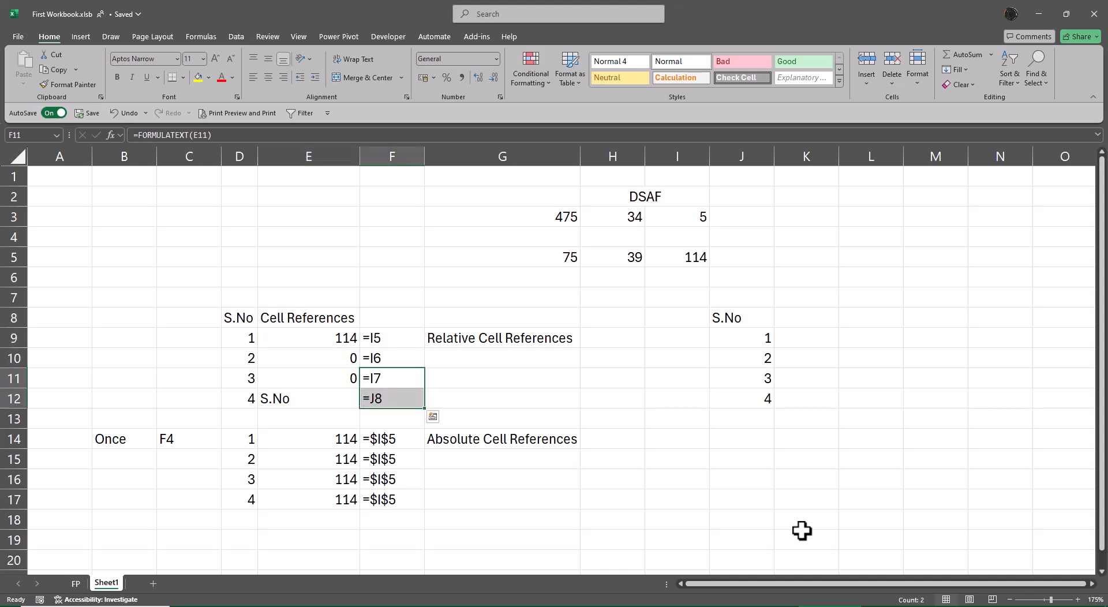
key("Left")
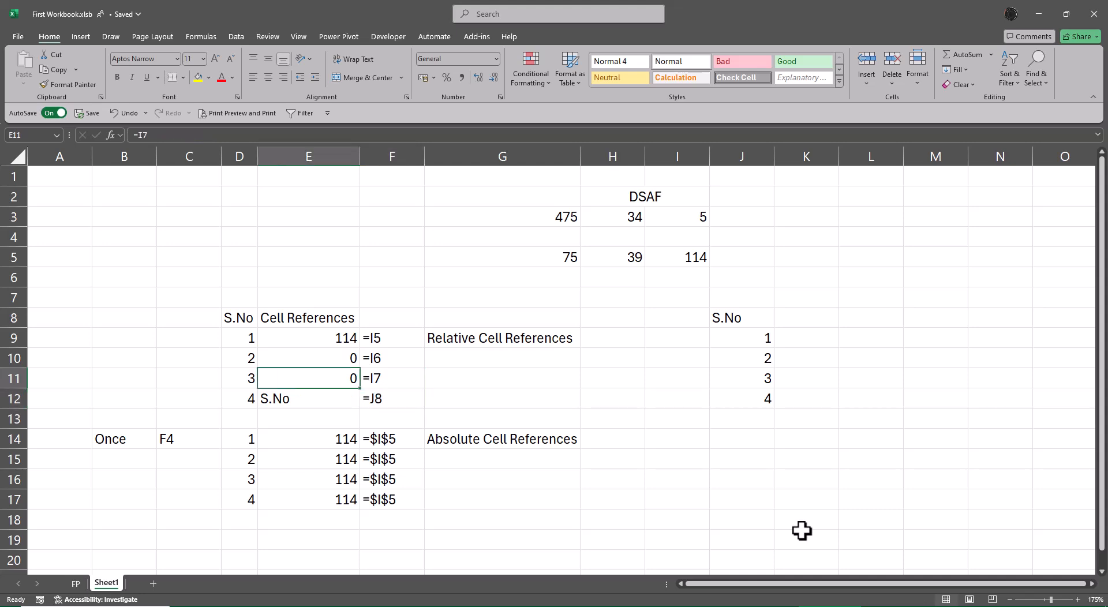
key("shift+Down")
key("ctrl+d")
Step: Enter the label Row Lock in cell M9 beside the S.No list
key("Right")
key("Right")
key("Right")
key("Right")
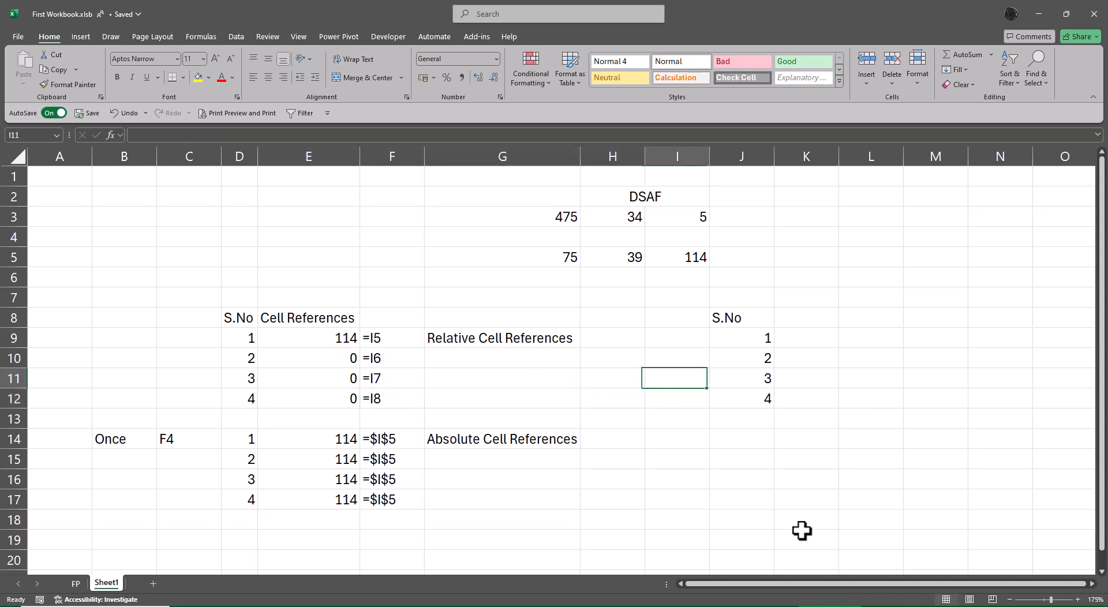
key("Up")
key("Up")
key("Up")
key("Right")
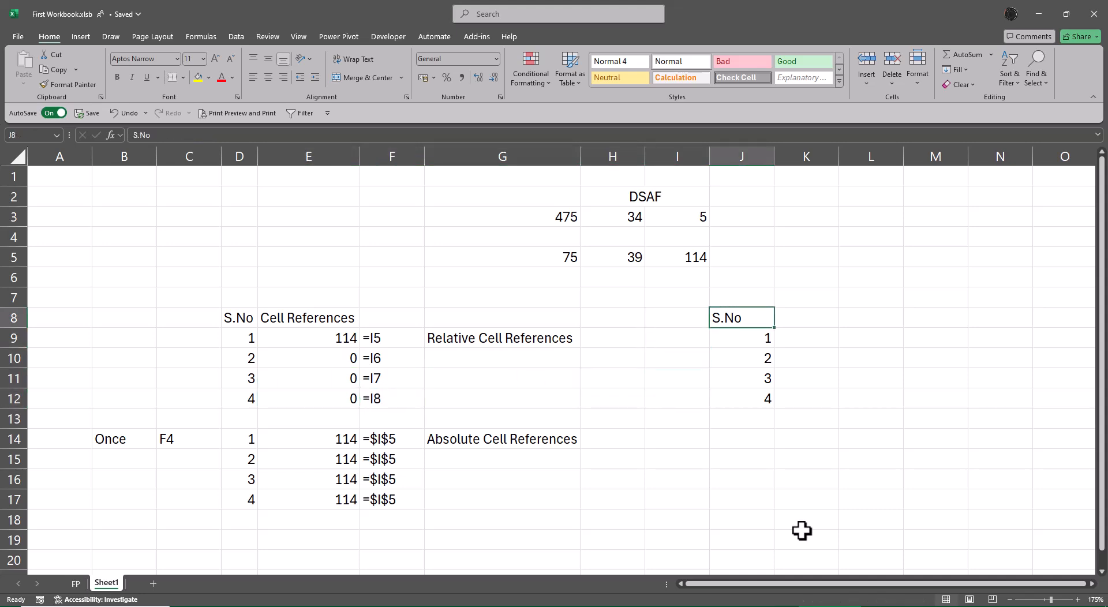
key("Down")
key("Right")
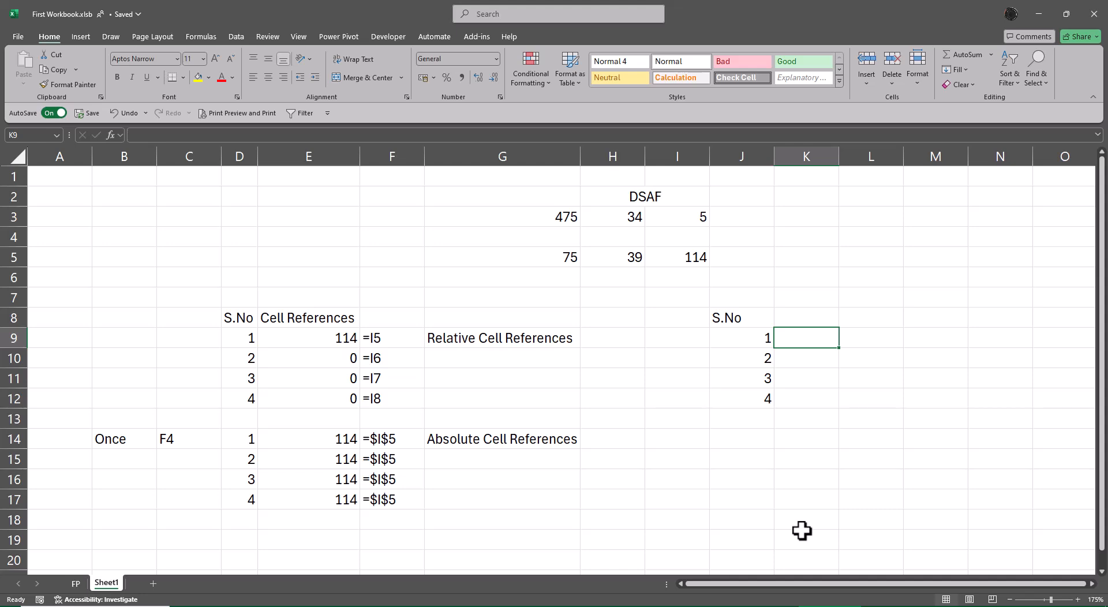
key("Right")
key("Right")
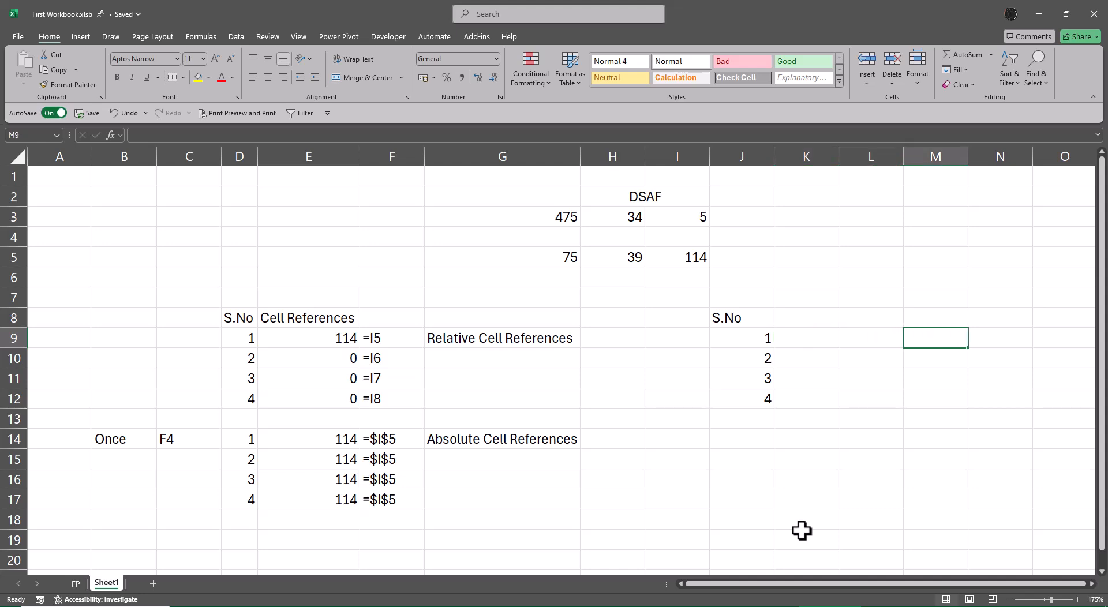
type("Row Lock")
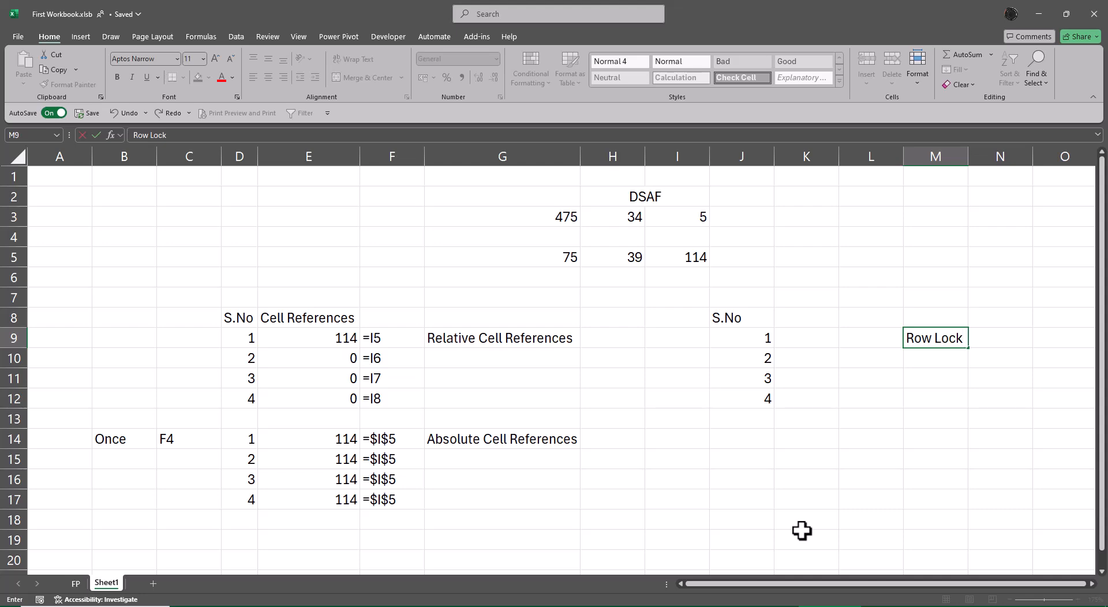
key("Return")
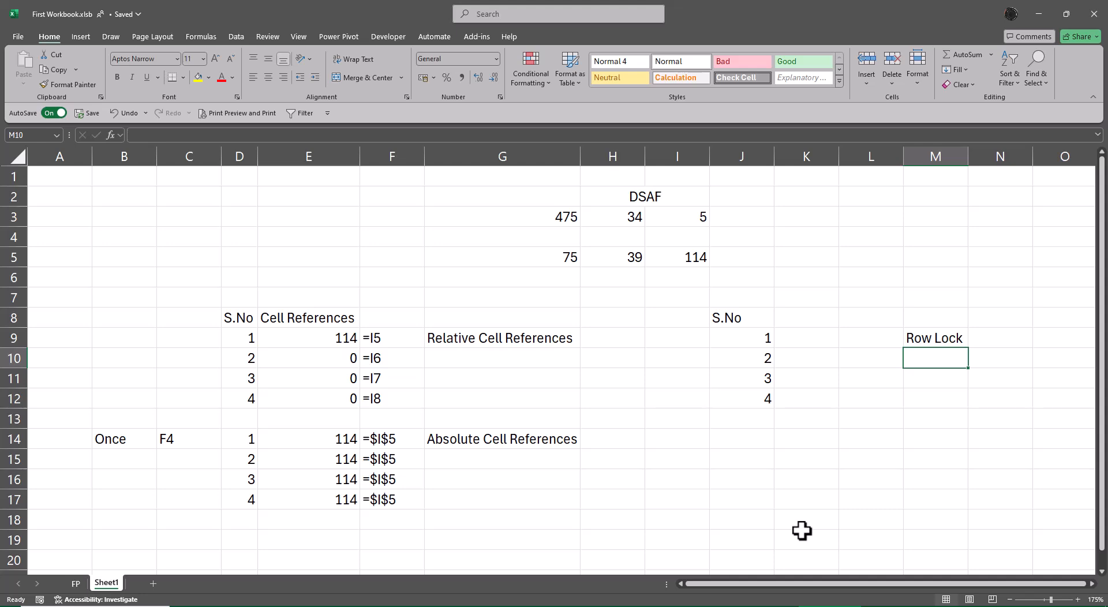
Step: Copy the block J8:M12 with the S.No list and Row Lock label to the area starting at J14
key("Up")
key("Left")
key("Left")
key("Left")
key("Up")
key("shift+Down")
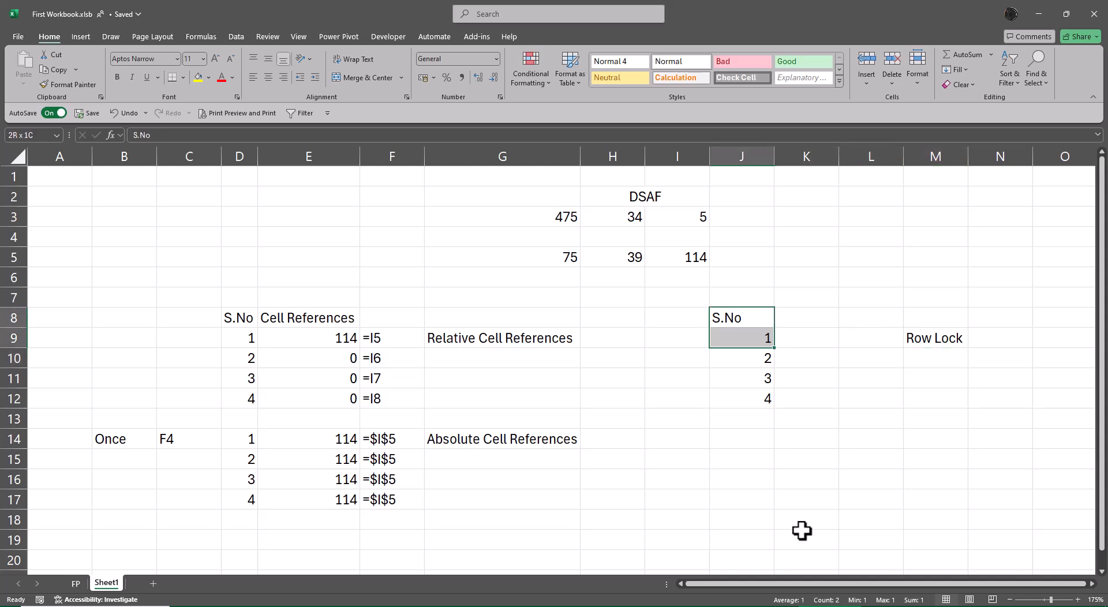
key("shift+Down")
key("shift+Down")
key("shift+Down")
key("shift+Right")
key("shift+Right")
key("shift+Right")
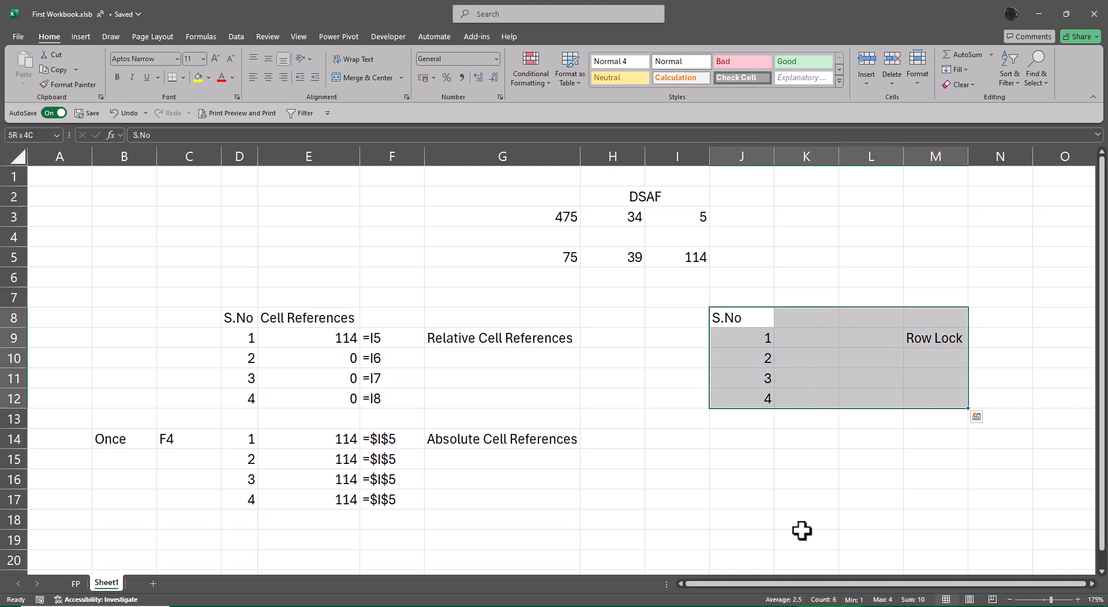
key("ctrl+c")
key("Down")
key("Down")
key("Down")
key("Down")
key("Down")
key("Down")
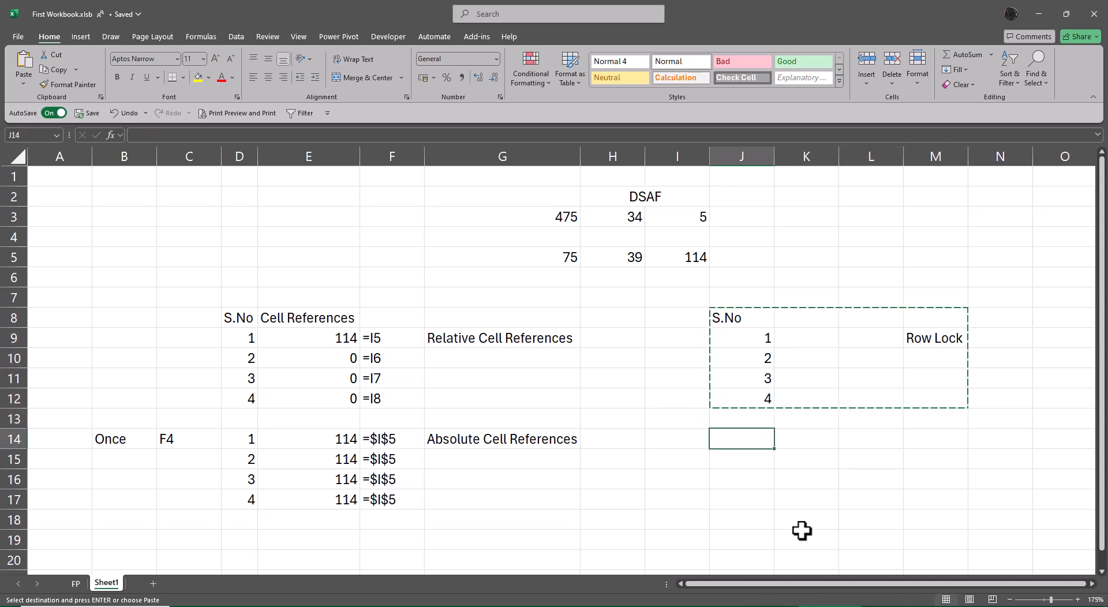
key("Return")
Step: Change the copied label in M15 to Column Lock
key("Right")
key("Right")
key("Down")
key("Right")
key("F2")
key("Home")
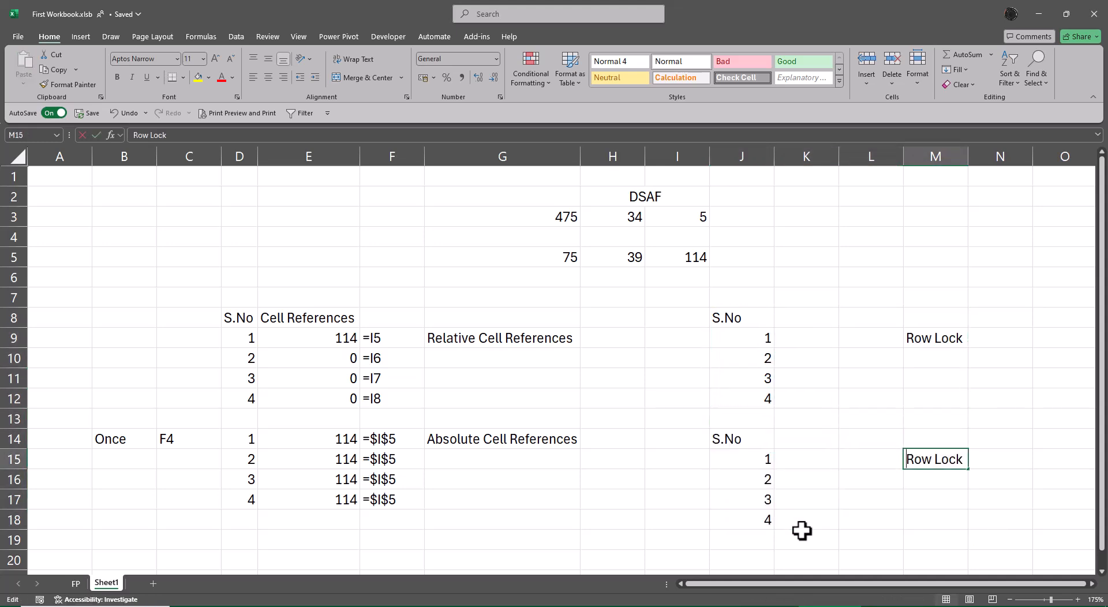
key("Delete")
key("Delete")
key("Delete")
type("Col")
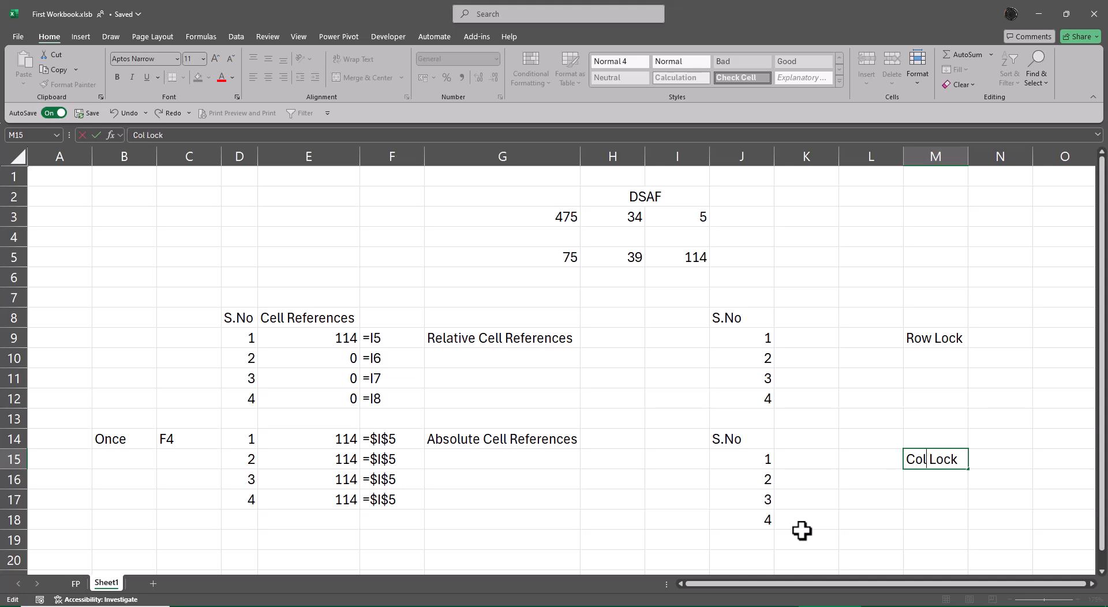
type("umn")
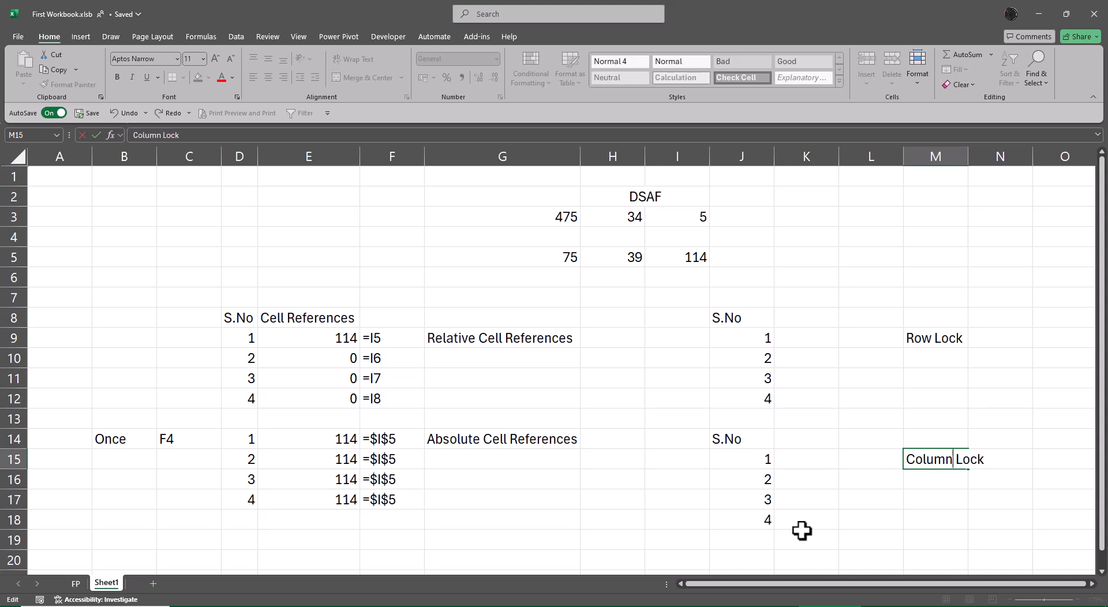
key("Return")
Step: Move the upper S.No header from J8 to H8
key("Up")
key("Up")
key("Up")
key("Up")
key("Up")
key("Up")
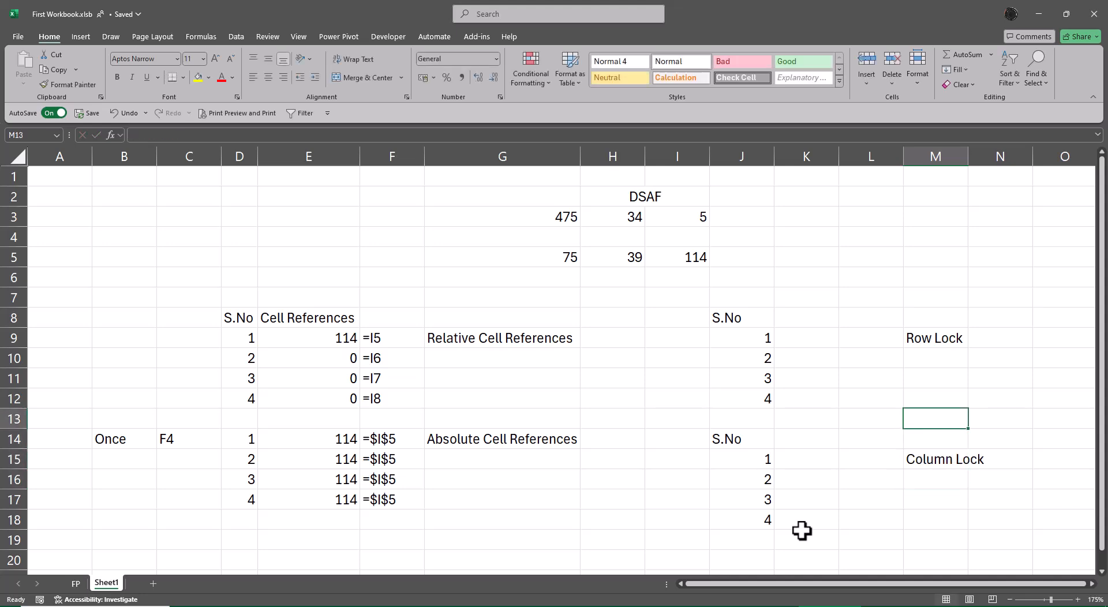
key("Left")
key("Left")
key("Up")
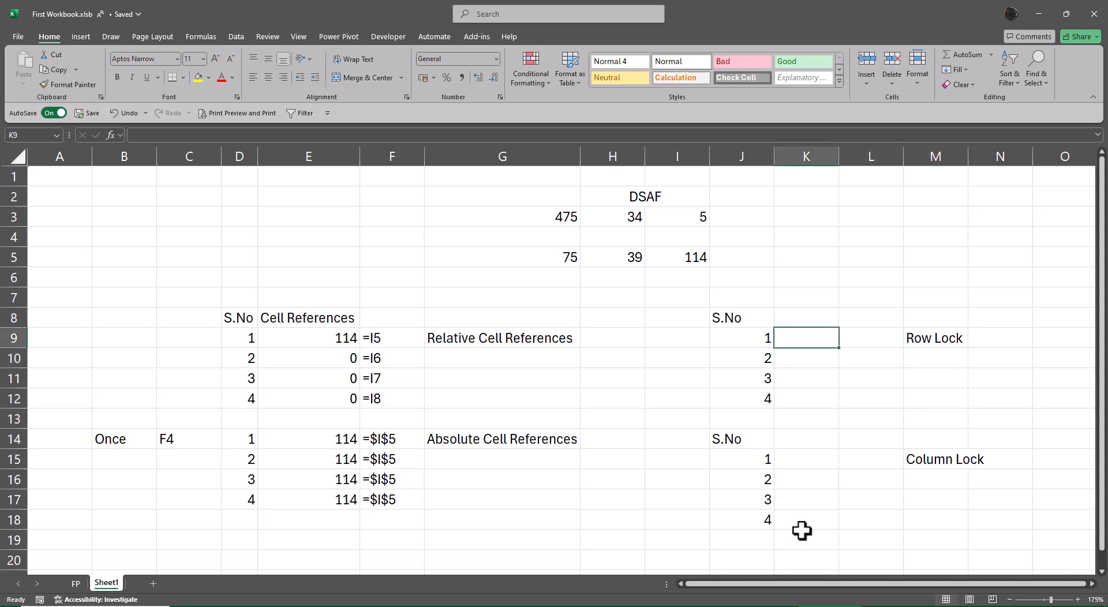
key("Left")
key("Up")
key("ctrl+x")
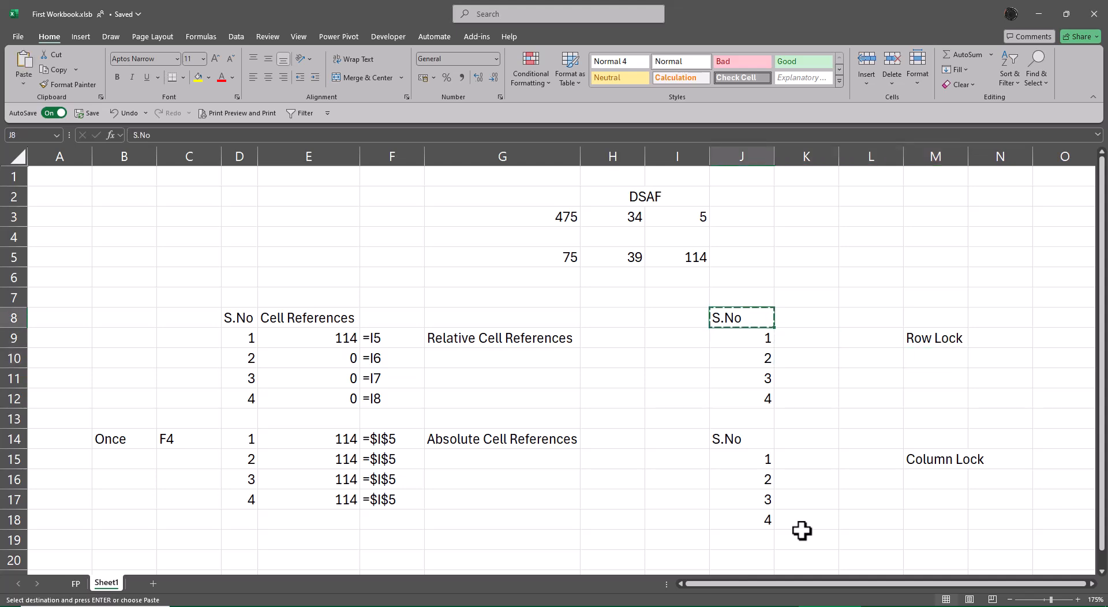
key("Left")
key("Left")
key("ctrl+v")
key("Right")
key("Right")
key("Down")
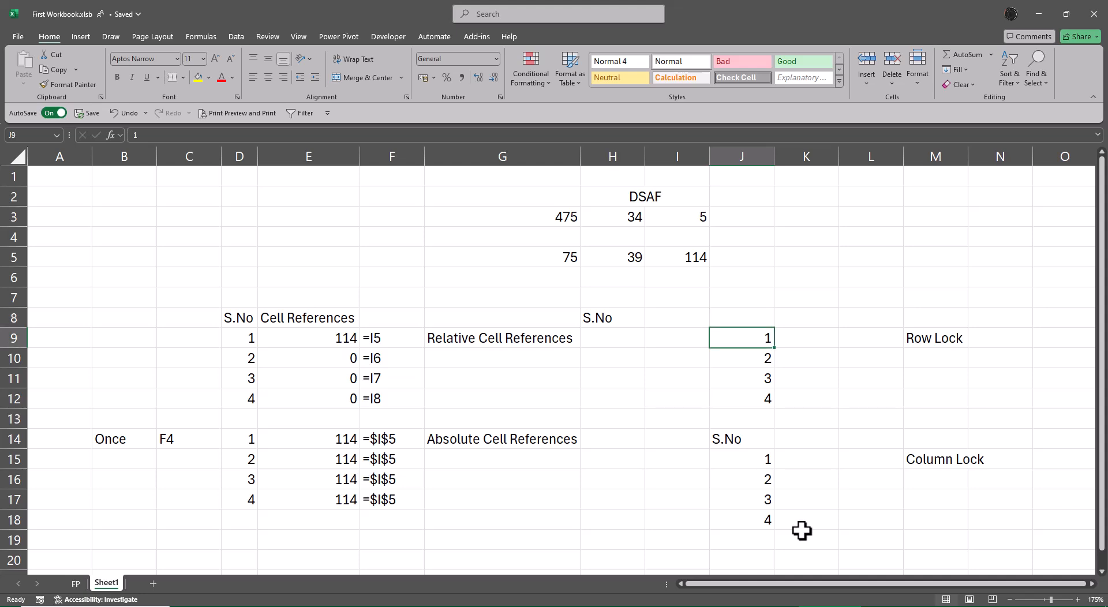
key("shift+Down")
key("shift+Down")
key("shift+Down")
key("ctrl+c")
key("Up")
key("Left")
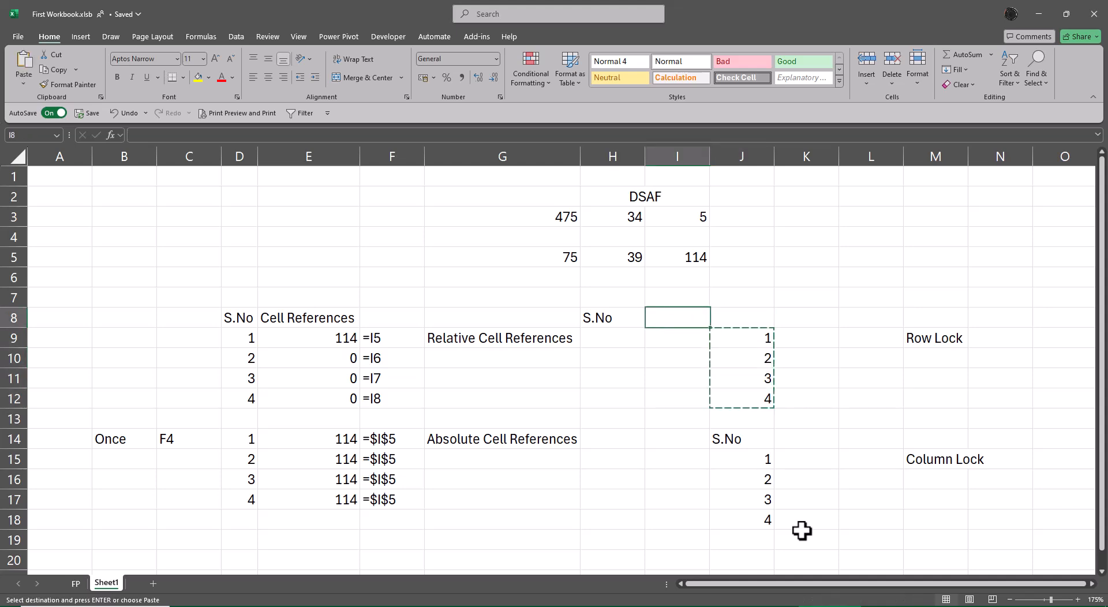
key("alt")
key("e")
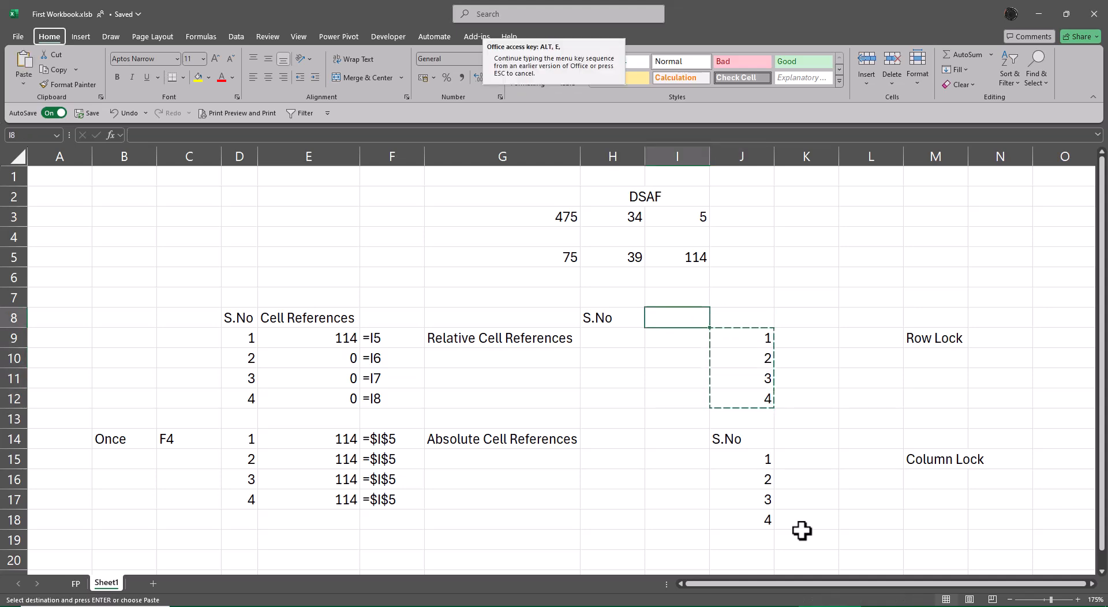
key("Escape")
key("Escape")
Step: Copy the S.No numbers in J9:J12 and paste them transposed across row 8 starting at I8
key("Right")
key("Down")
key("shift+Down")
key("shift+Down")
key("shift+Down")
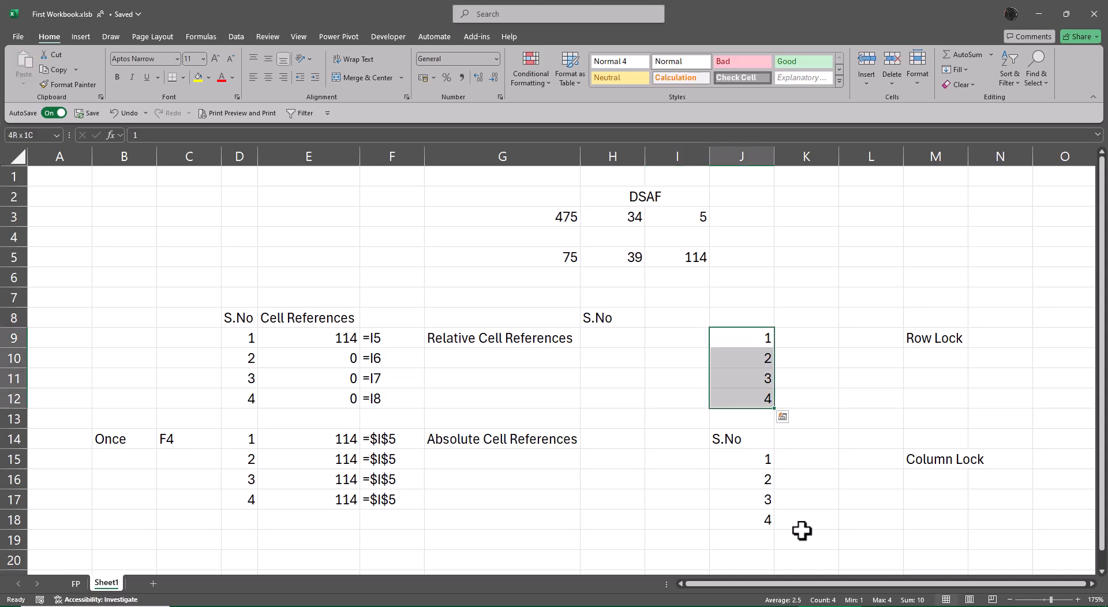
key("ctrl+c")
key("Up")
key("Left")
key("alt")
key("e")
key("s")
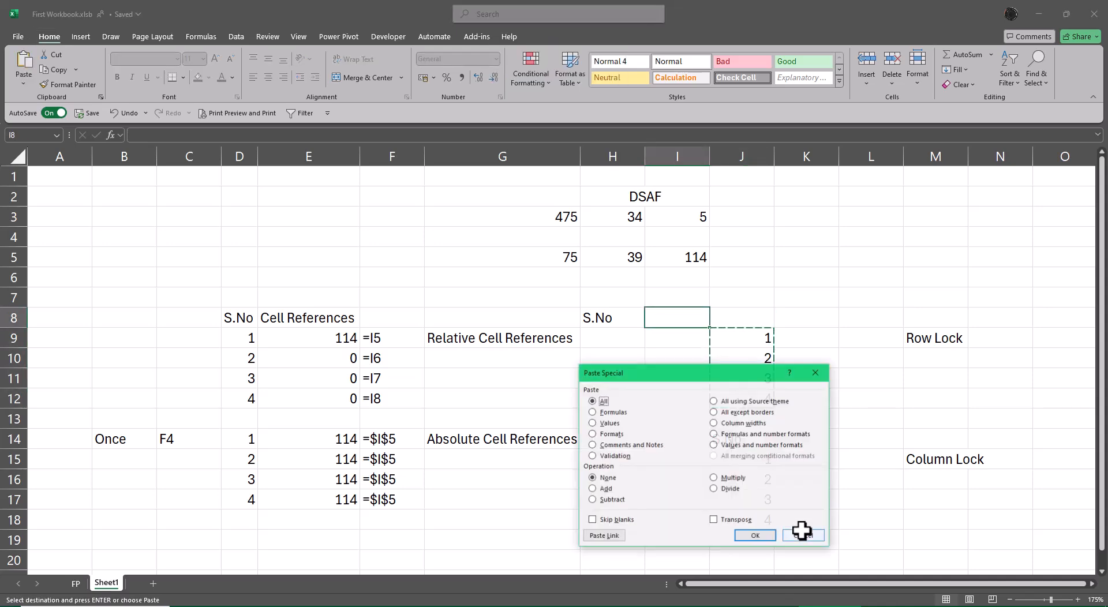
key("e")
key("Return")
Step: Review the relative reference formulas in column E, down to E11
key("Down")
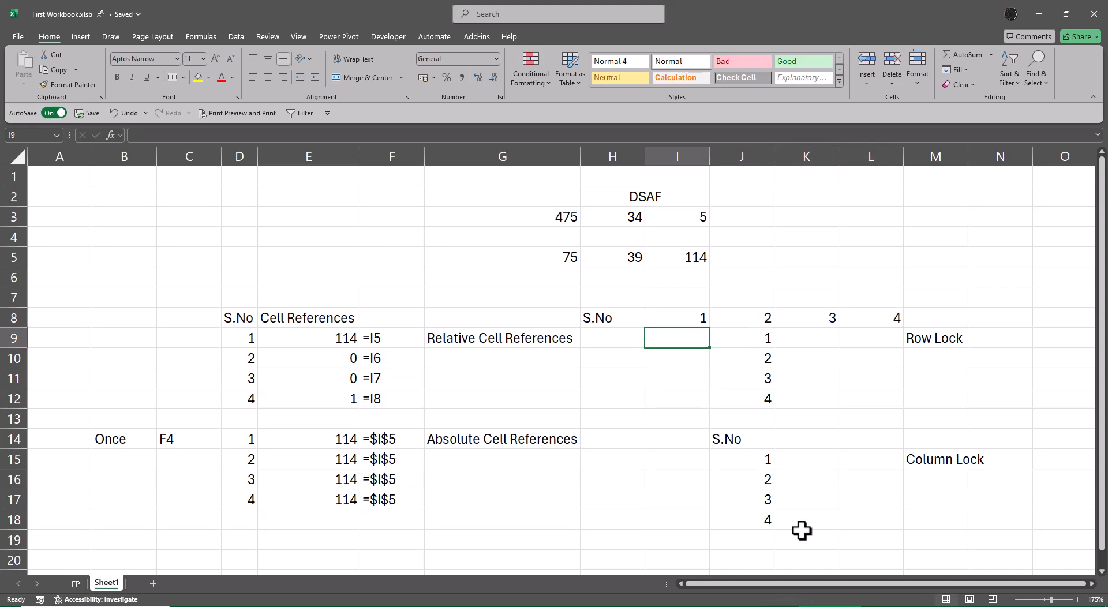
key("Left")
key("Left")
key("Left")
key("Left")
key("Down")
key("Down")
key("Down")
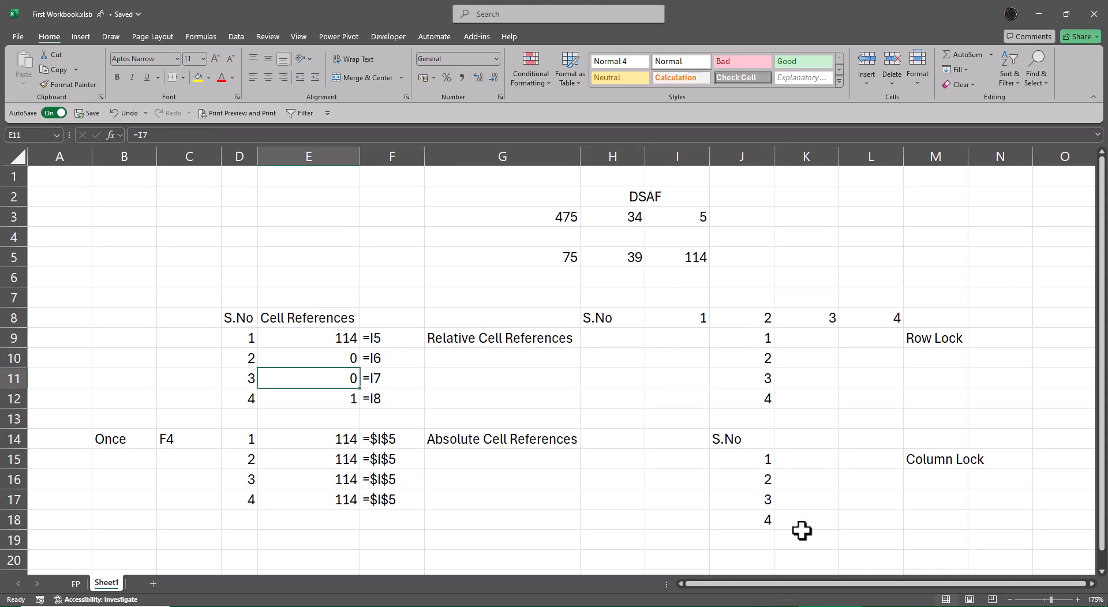
Step: Clear the original vertical S.No numbers from J9:J12
key("Right")
key("Right")
key("Right")
key("Right")
key("Right")
key("Up")
key("Up")
key("Up")
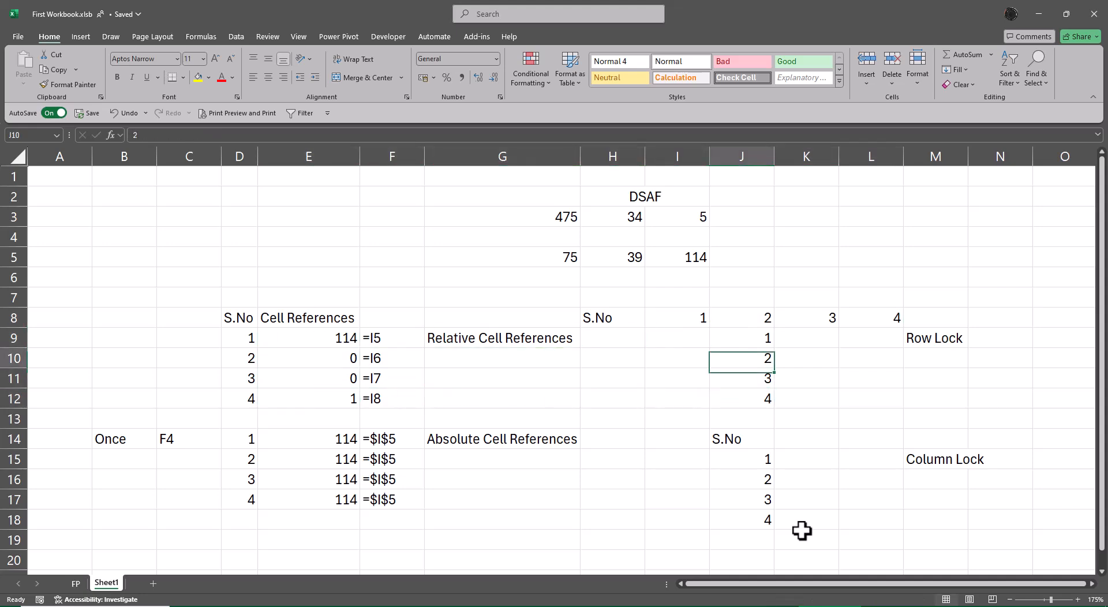
key("shift+Down")
key("shift+Down")
key("shift+Down")
key("Delete")
key("Left")
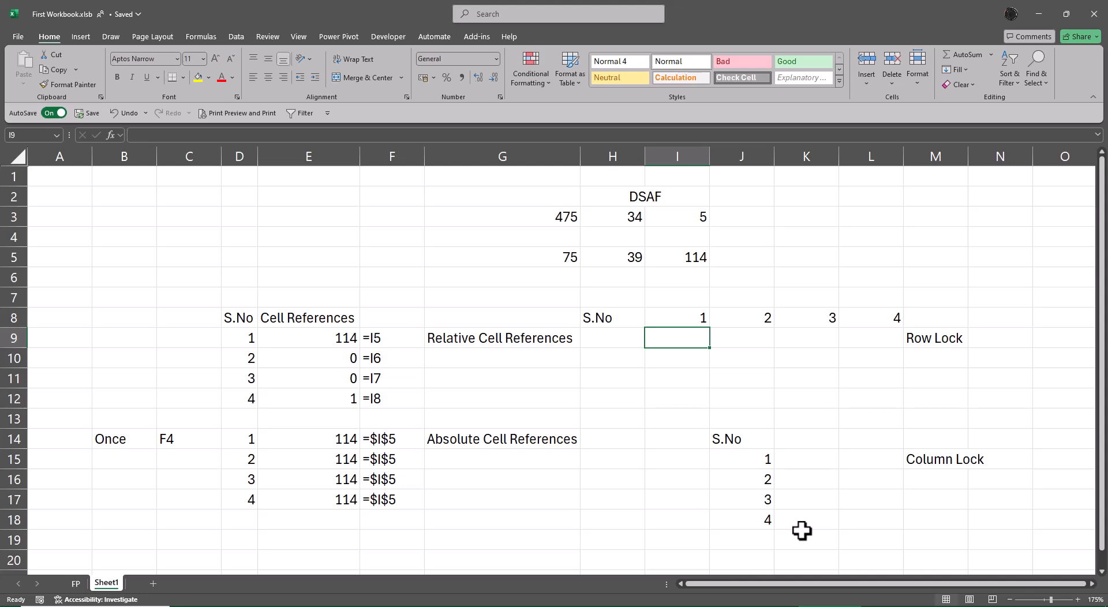
Step: Enter the relative formula =G5 in cell I9, under the first S.No number
type("=")
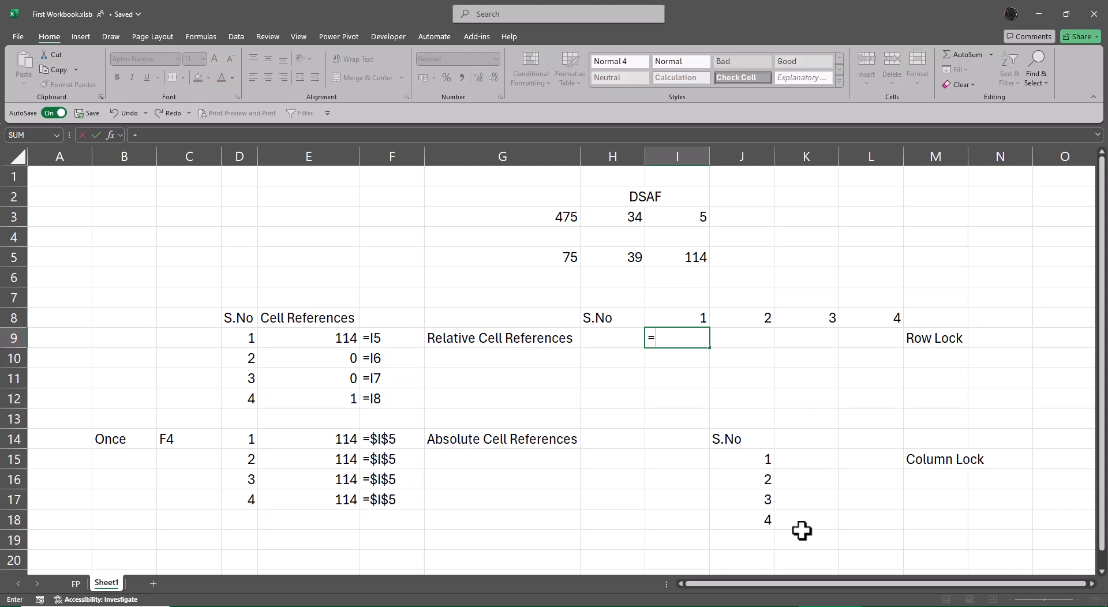
key("Up")
key("Up")
key("Up")
key("Up")
key("Left")
key("Left")
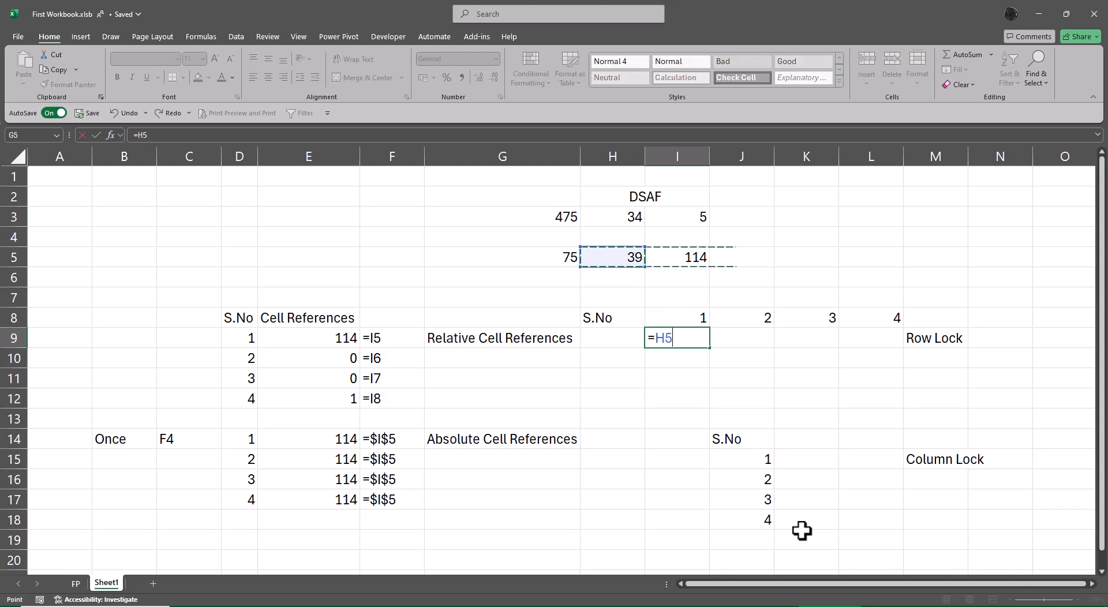
key("Return")
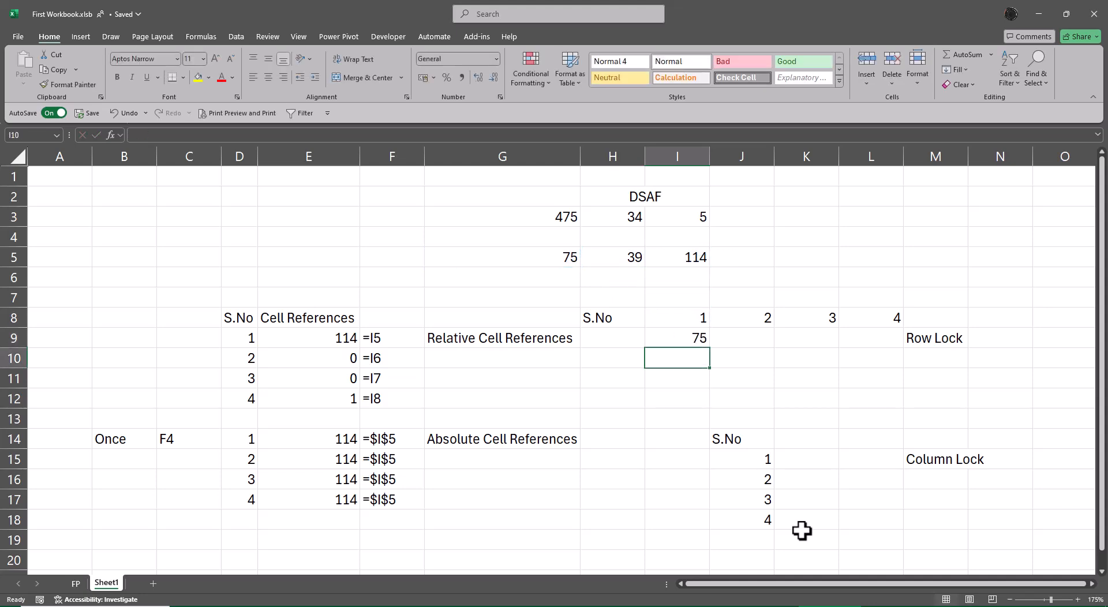
key("Up")
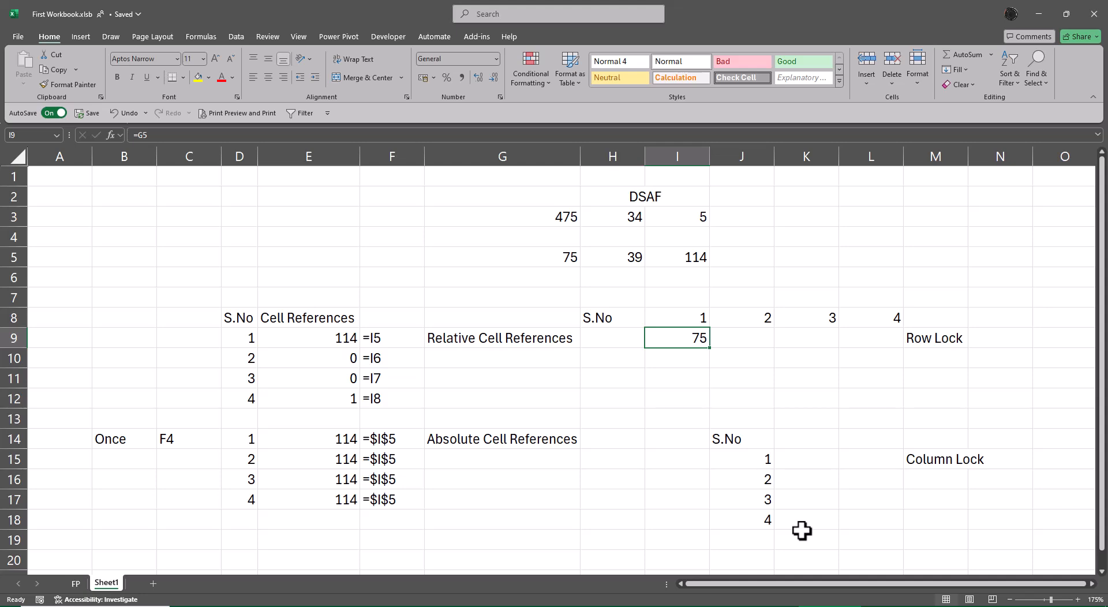
key("Down")
key("Down")
key("Down")
key("Down")
key("Down")
key("Down")
key("Left")
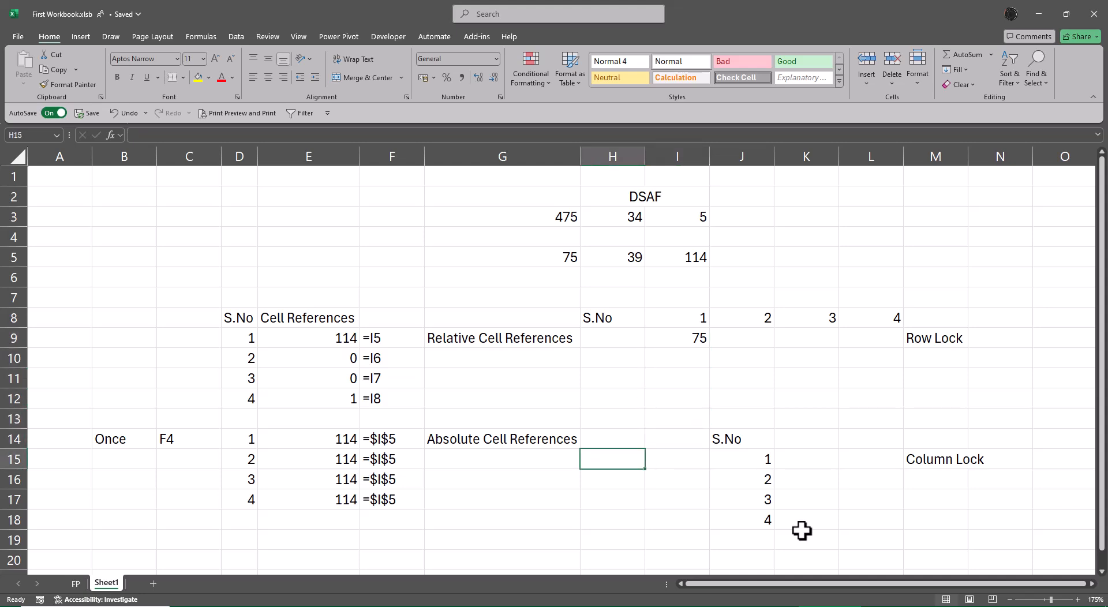
key("Left")
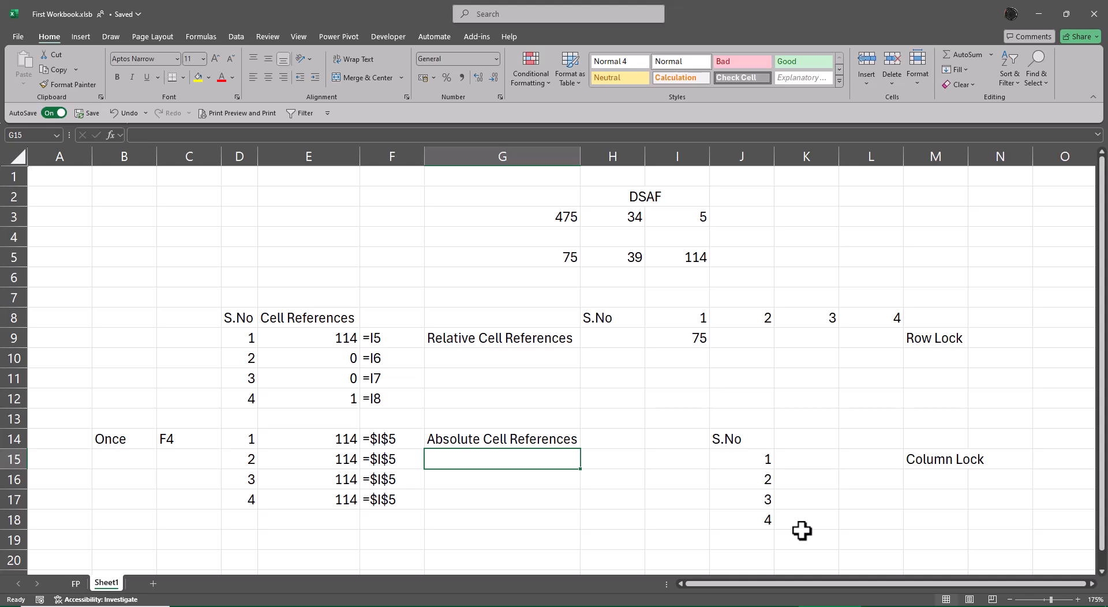
key("Up")
key("Up")
key("Up")
key("Up")
key("Up")
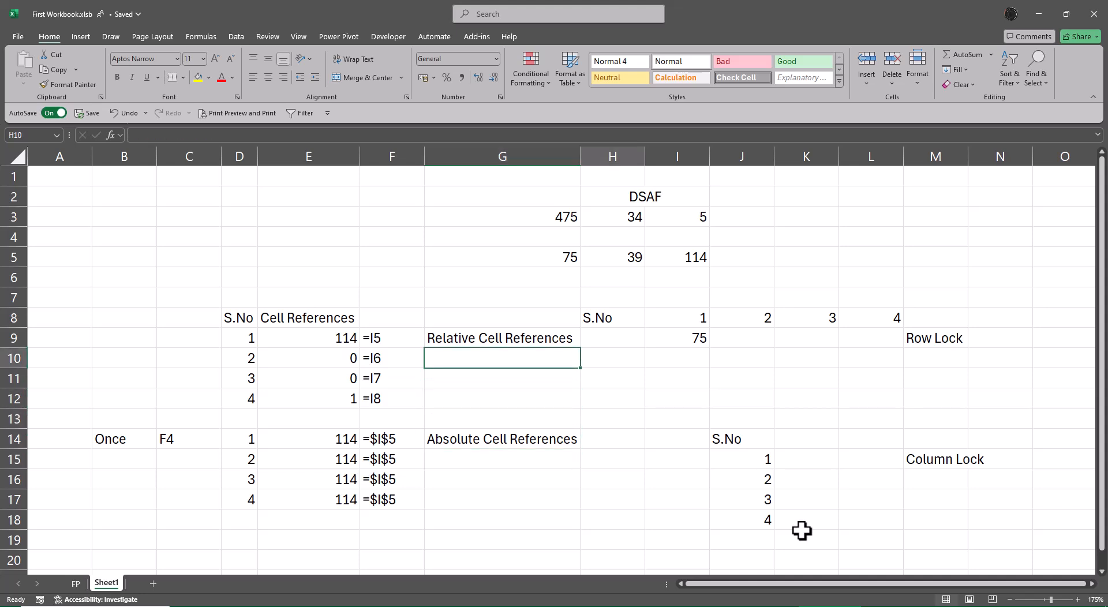
key("Right")
key("Up")
key("Right")
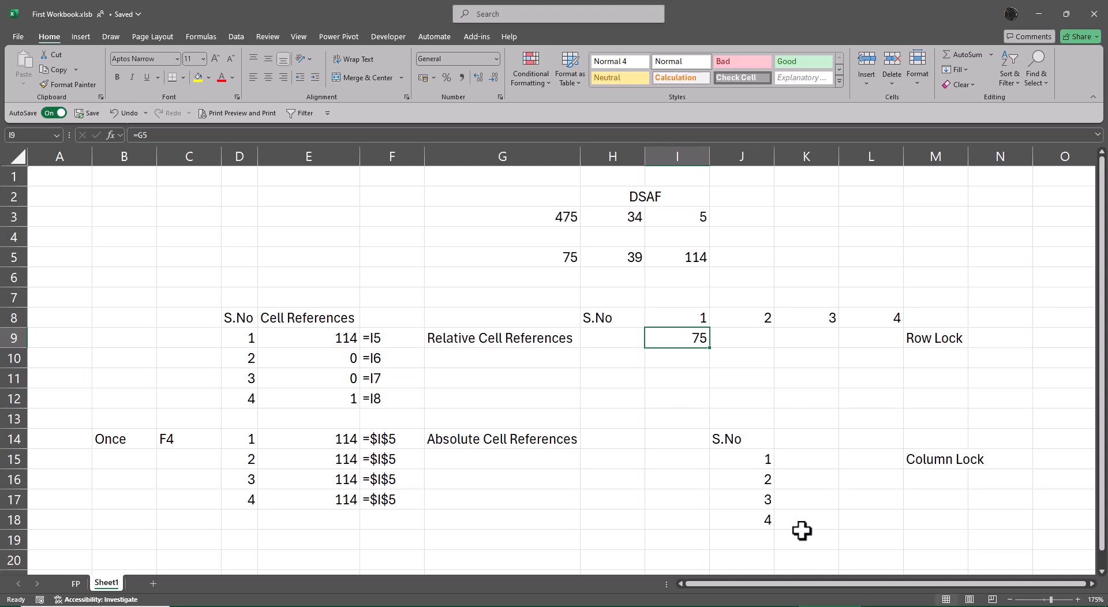
Step: Enter the note Ctrl R in cell N9 beside the Row Lock label
key("Right")
key("Right")
key("Right")
key("Right")
key("Right")
key("Right")
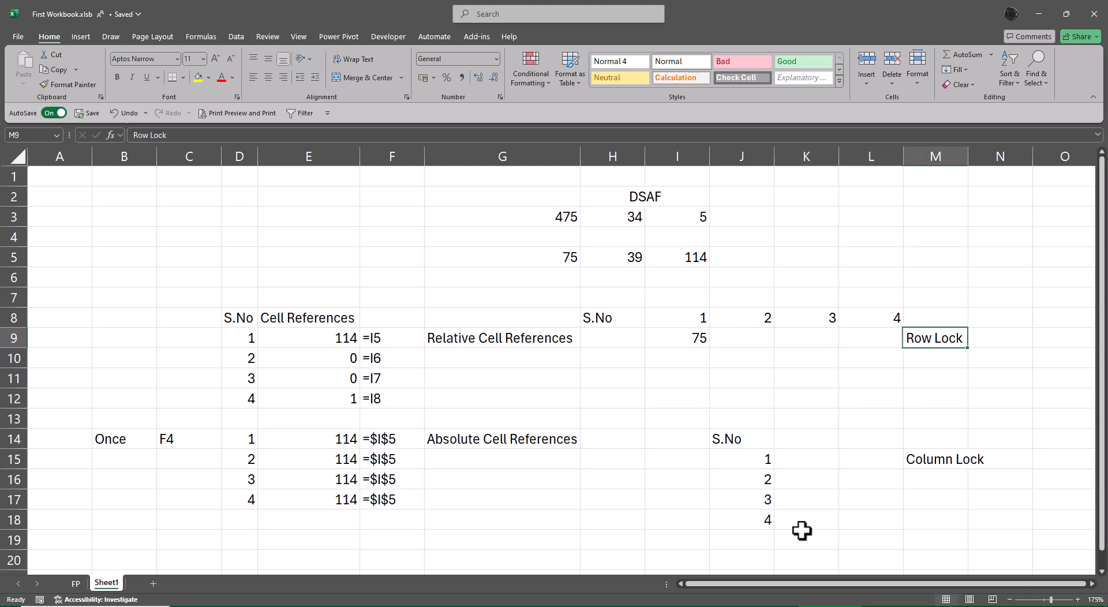
key("Left")
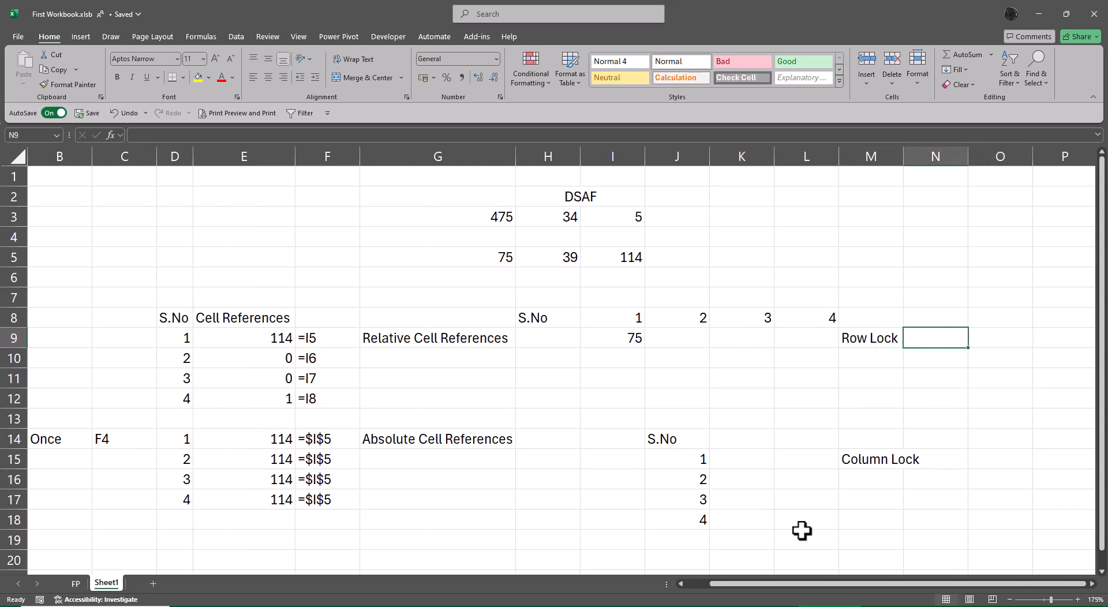
type("Ctrl")
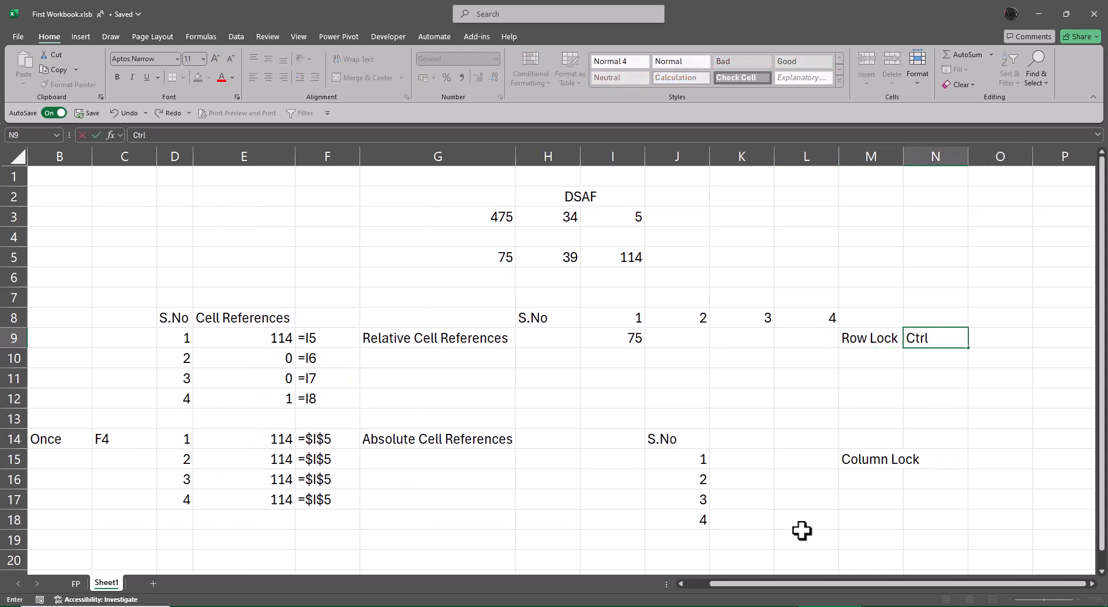
type(" R")
key("Tab")
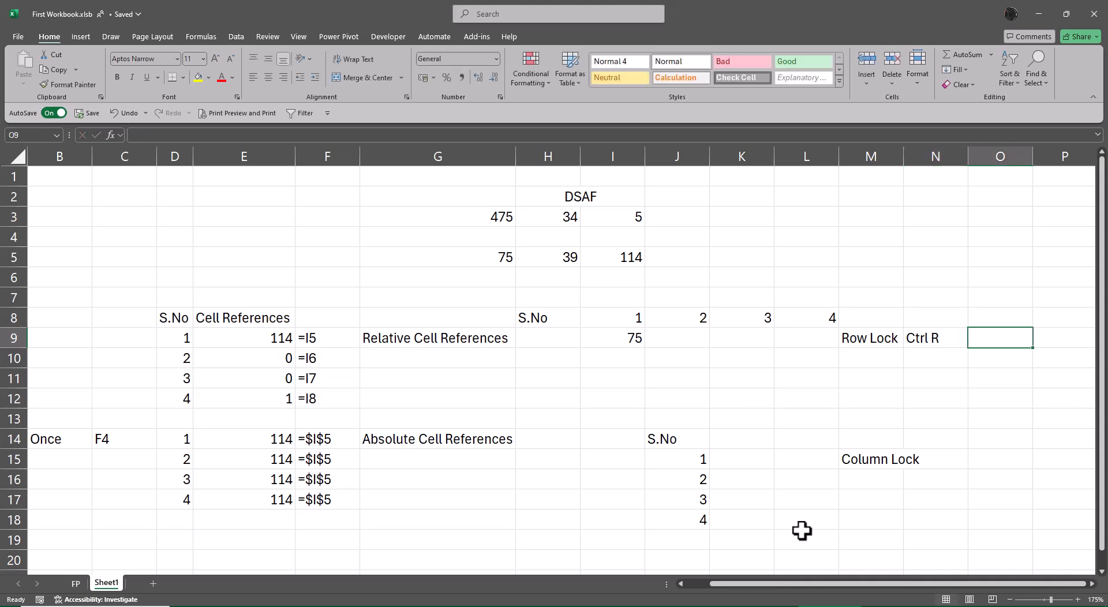
Step: Describe the shortcut by entering Populate a Data in O9 and in Rows in O10
type("Populate")
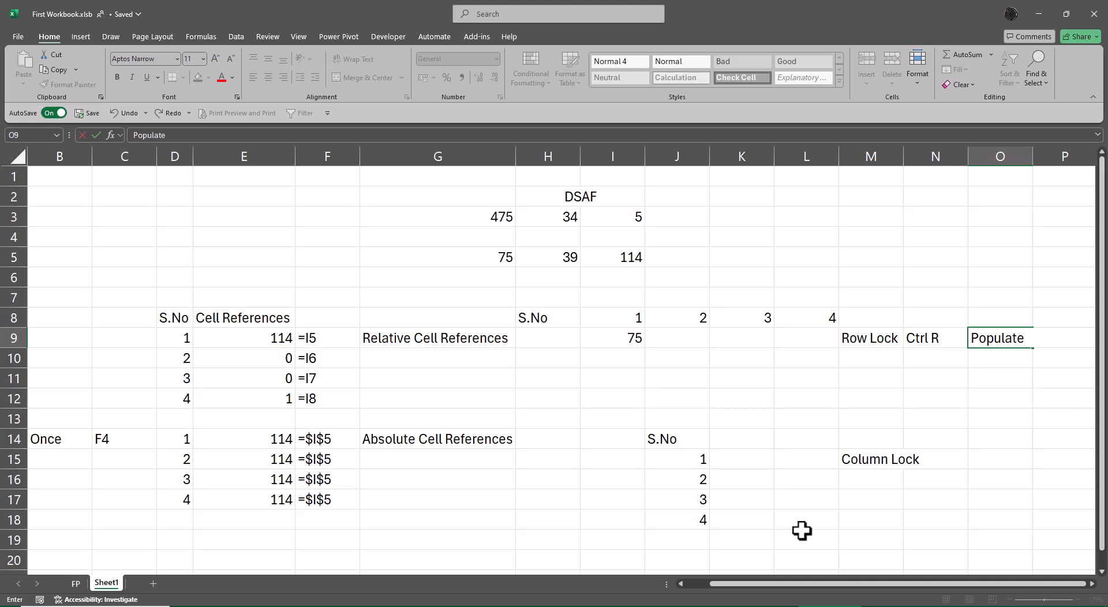
type(" a Data")
key("Return")
type("in R")
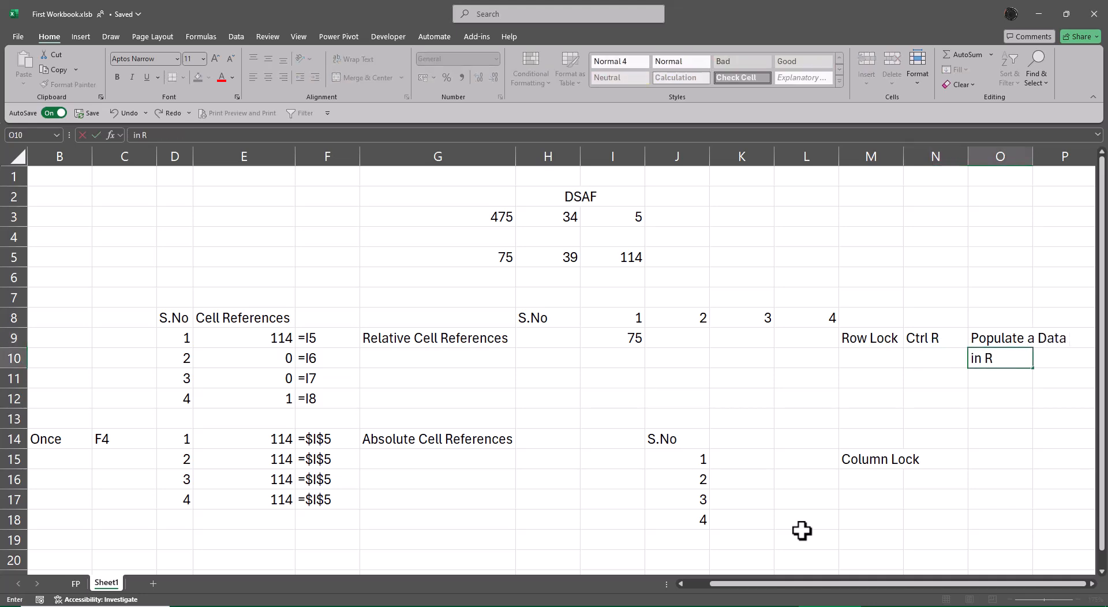
type("ows")
key("Return")
key("Left")
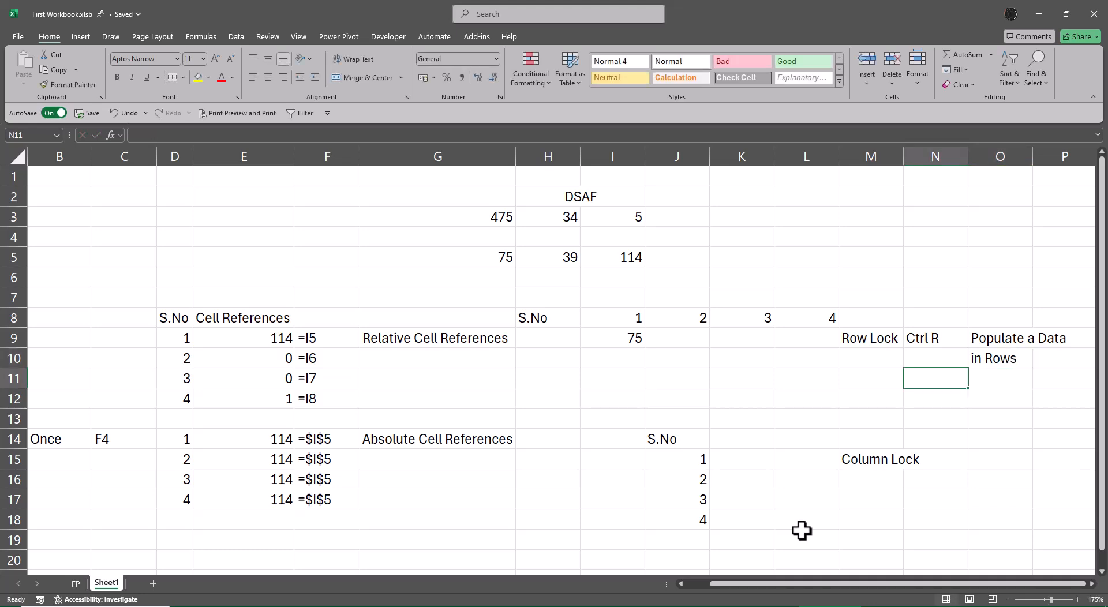
Step: Fill the formula in I9 rightward through L9
key("Up")
key("Left")
key("Left")
key("Left")
key("Left")
key("Up")
key("Left")
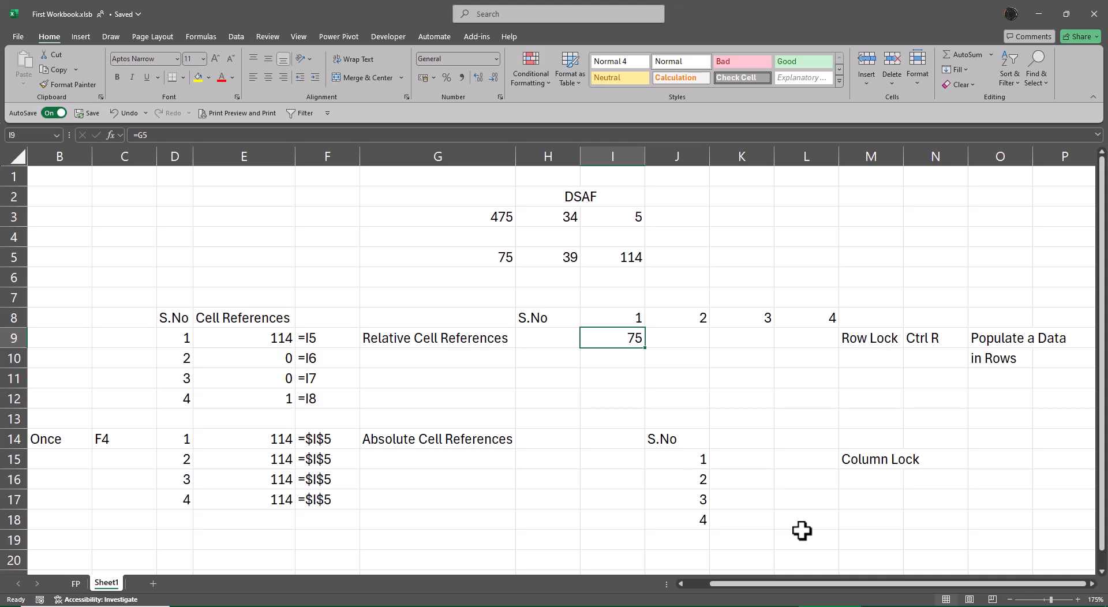
key("shift+Right")
key("shift+Right")
key("shift+Right")
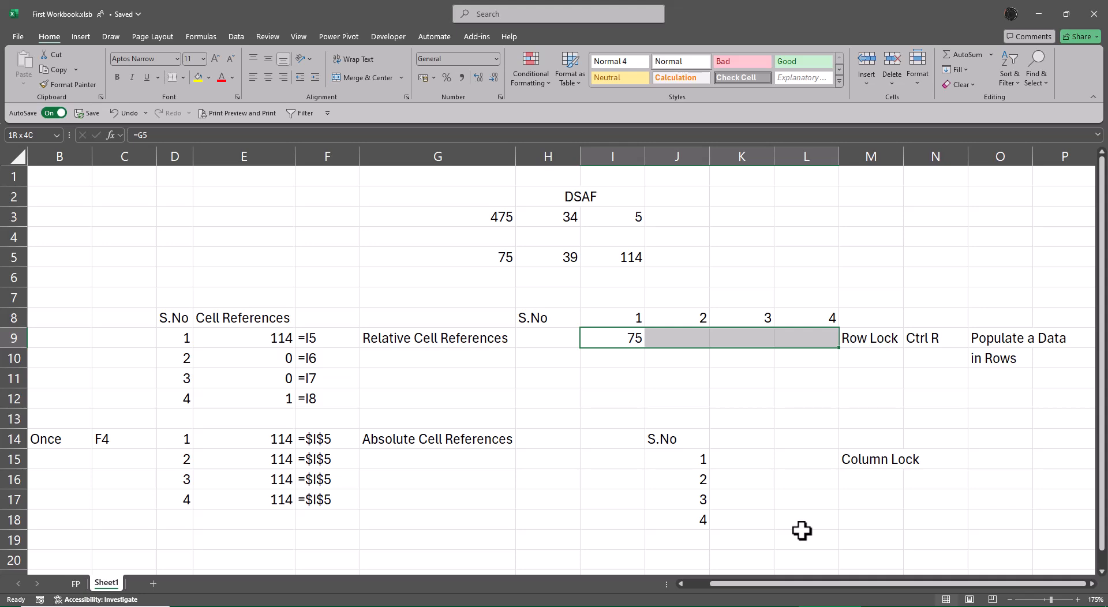
key("ctrl+r")
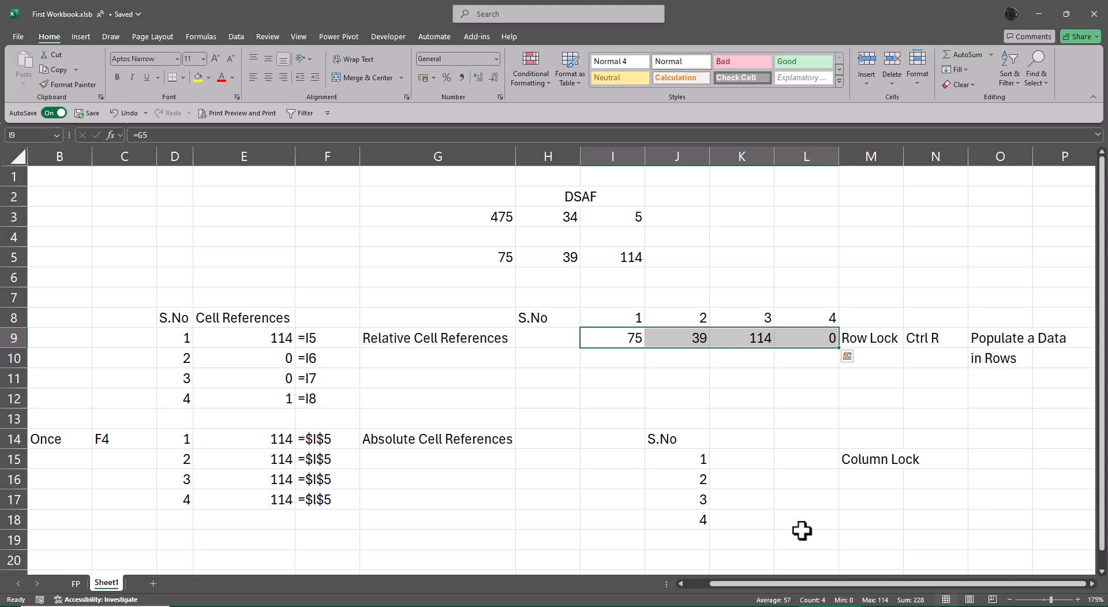
Step: Show the formula of I9 as text by entering =FORMULATEXT(I9) in I10
key("Down")
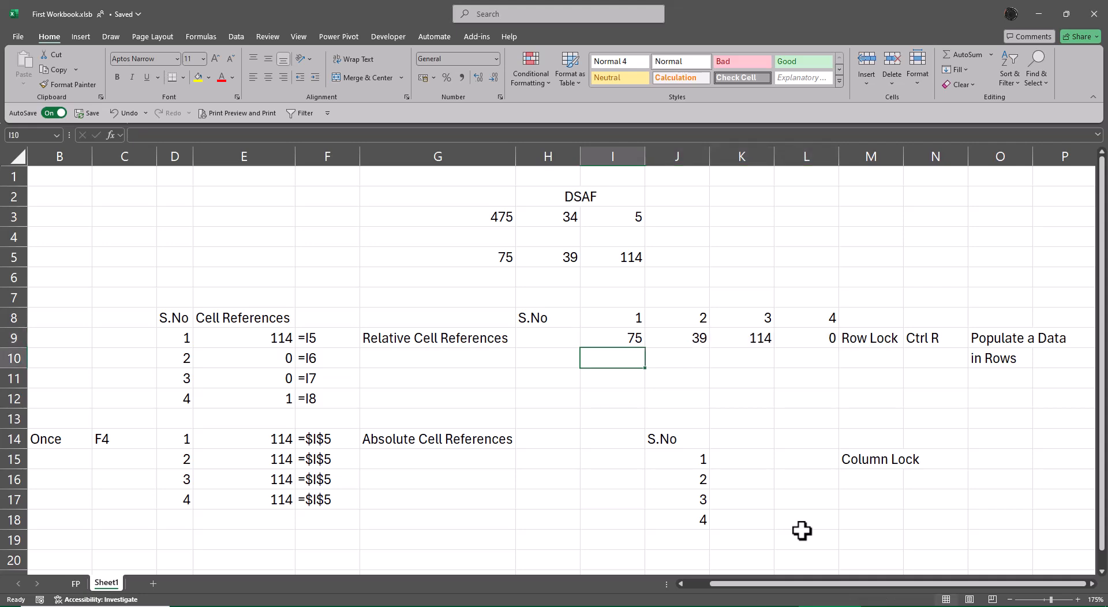
type("=form")
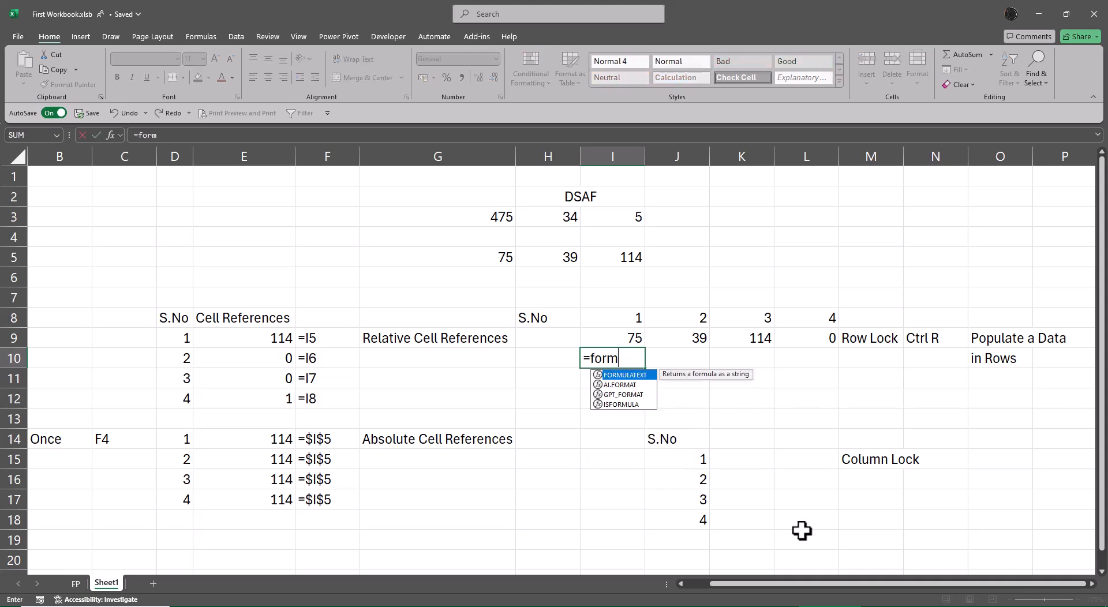
key("Tab")
key("Up")
key("Return")
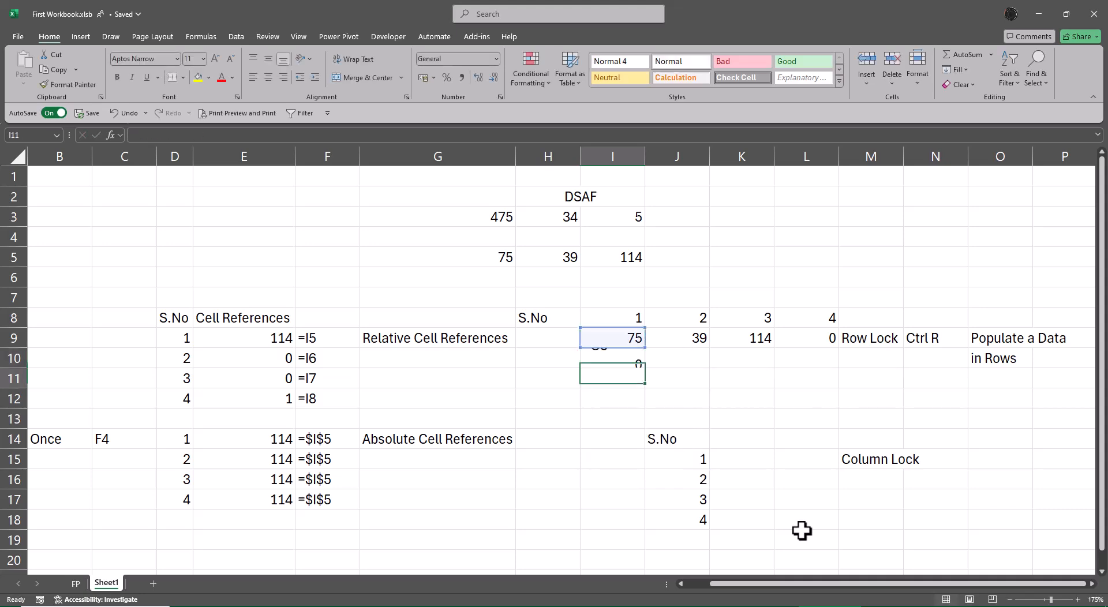
Step: Fill the FORMULATEXT formula from I10 rightward through L10
key("Up")
key("shift+Right")
key("shift+Right")
key("shift+Right")
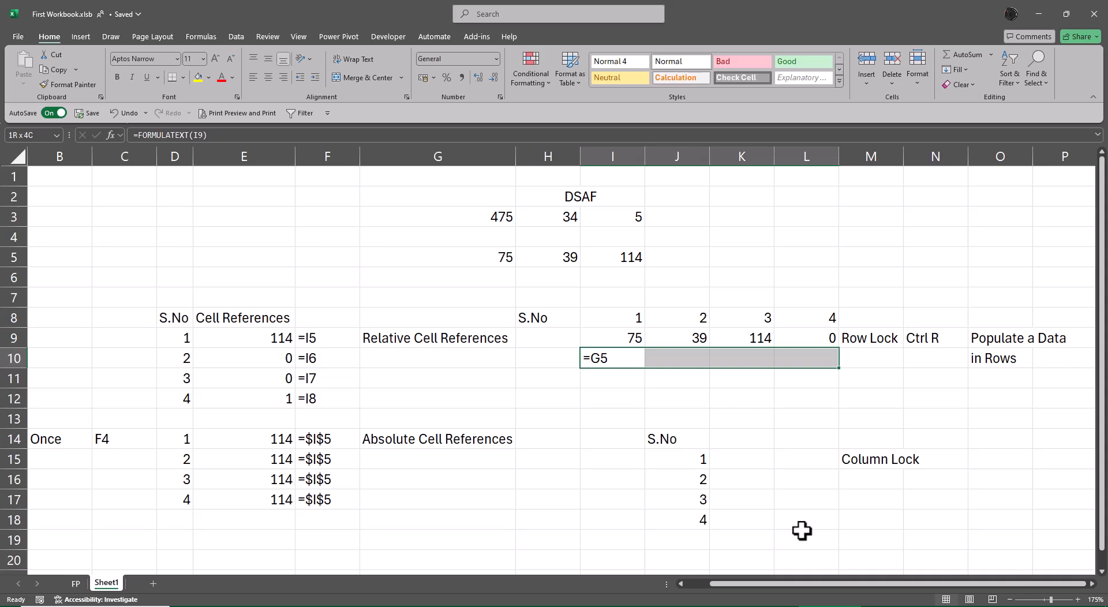
key("ctrl+r")
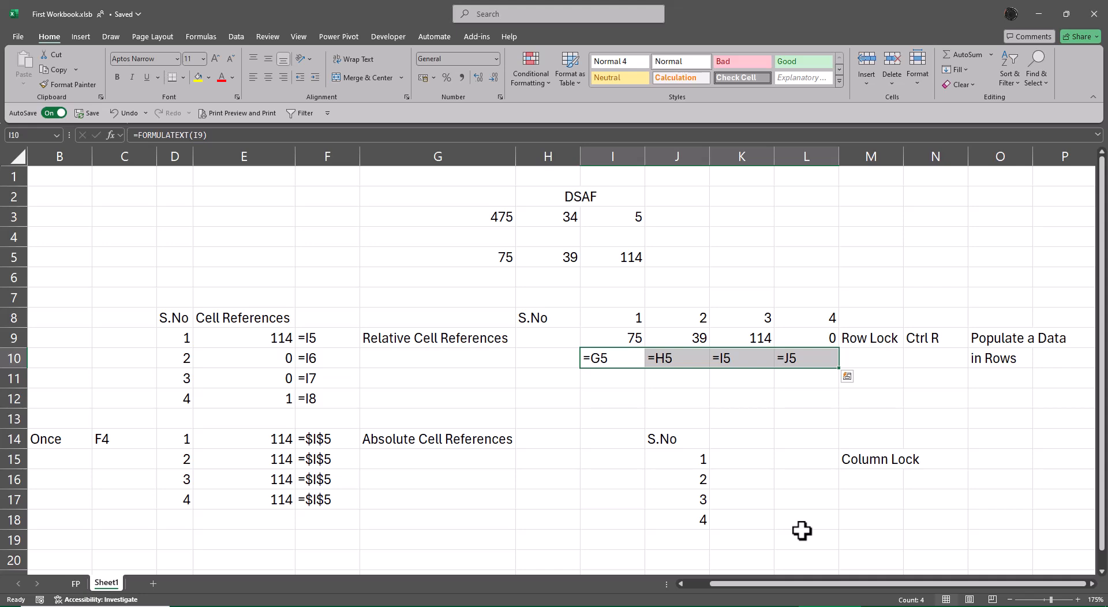
Step: Enter the row-locked mixed reference =G$5 in cell I11
key("Down")
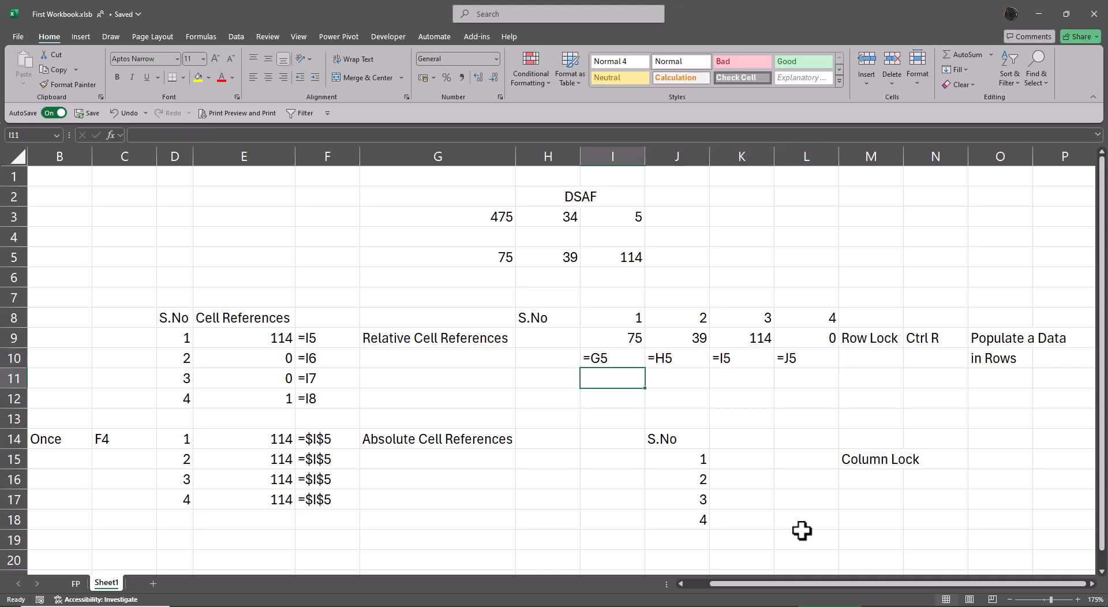
type("=")
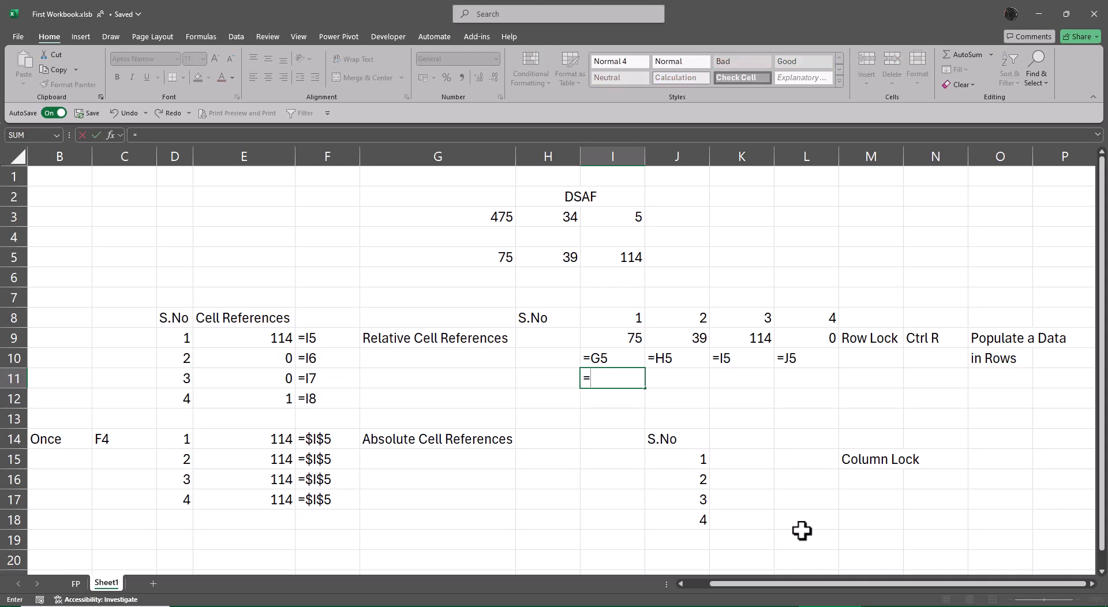
key("Up")
key("Up")
key("Up")
key("Up")
key("Up")
key("Up")
key("Left")
key("Left")
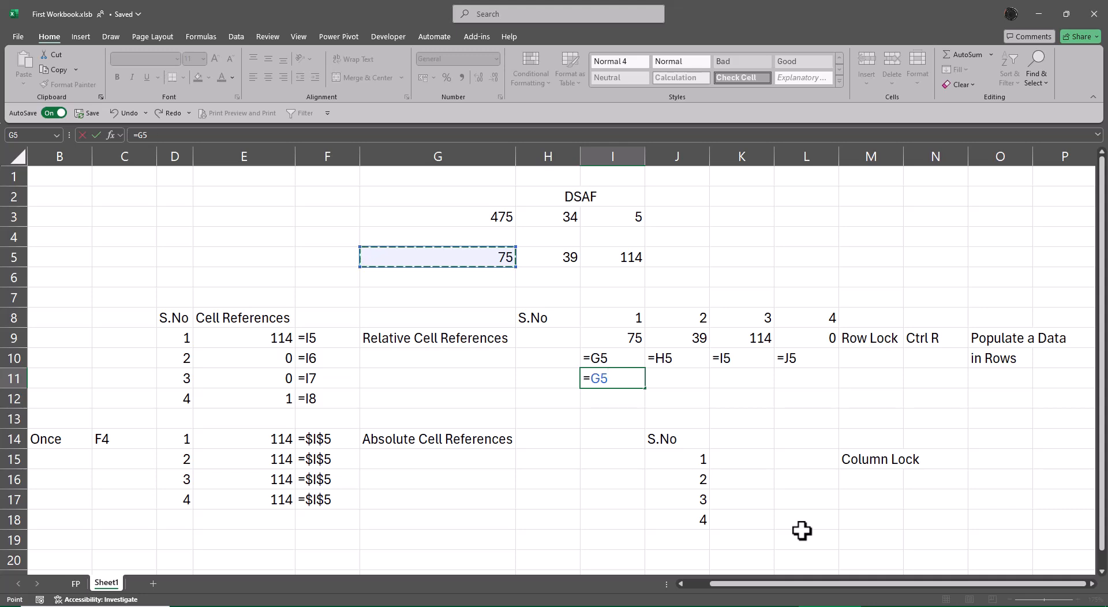
key("F4")
key("F4")
key("Return")
Step: Fill the row-locked formula from I11 rightward through L11
key("Up")
key("shift+Right")
key("shift+Right")
key("shift+Right")
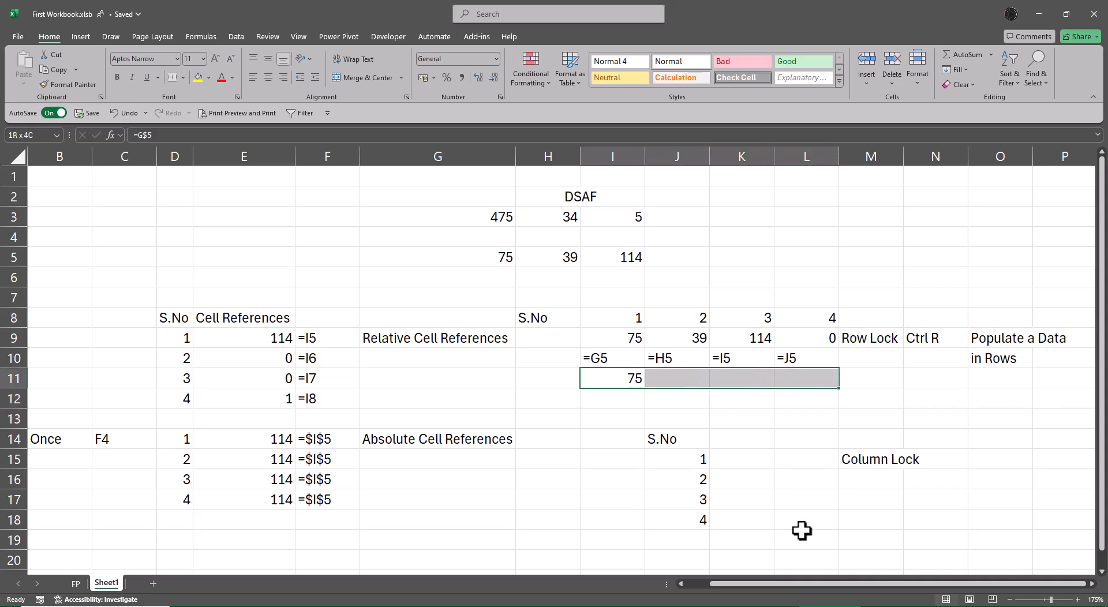
key("ctrl+r")
Step: Copy the FORMULATEXT formulas from I10:L10 into I12:L12 to show the row-locked formulas as text
key("Up")
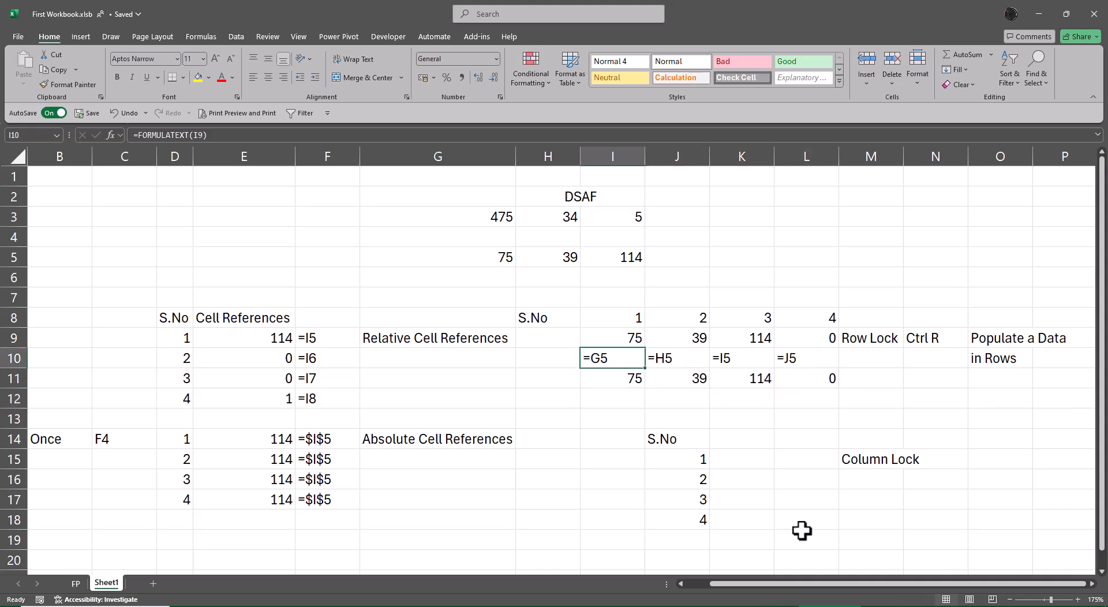
key("shift+Right")
key("shift+Right")
key("shift+Right")
key("ctrl+c")
key("Down")
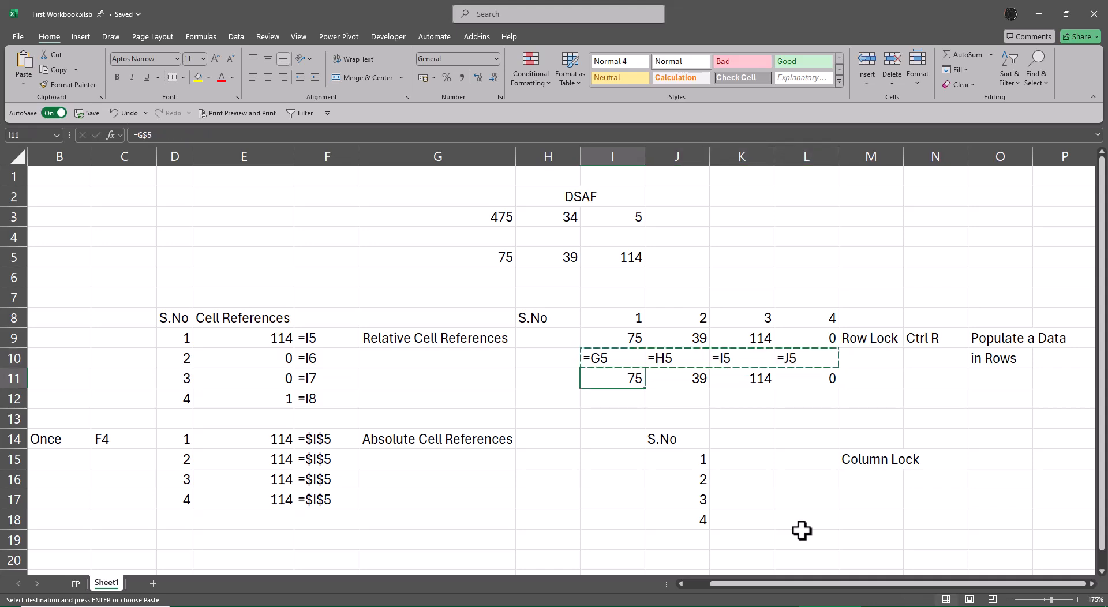
key("Down")
key("ctrl+v")
key("Escape")
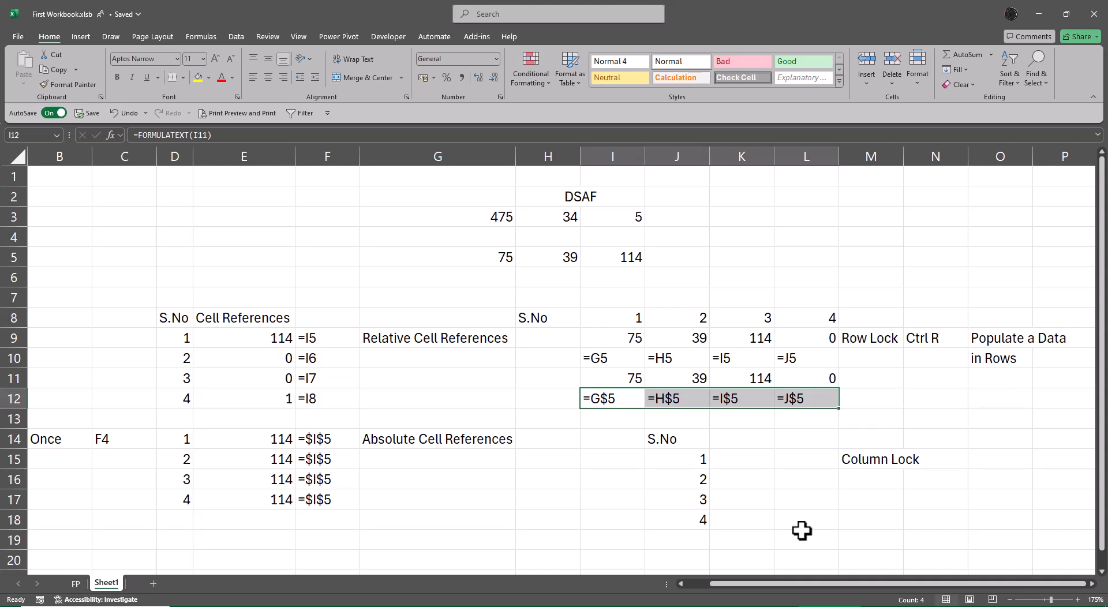
Step: Add a note beside the row-locked formulas with "Twice" in M12 and "F4" in N12
key("Right")
key("Right")
key("Right")
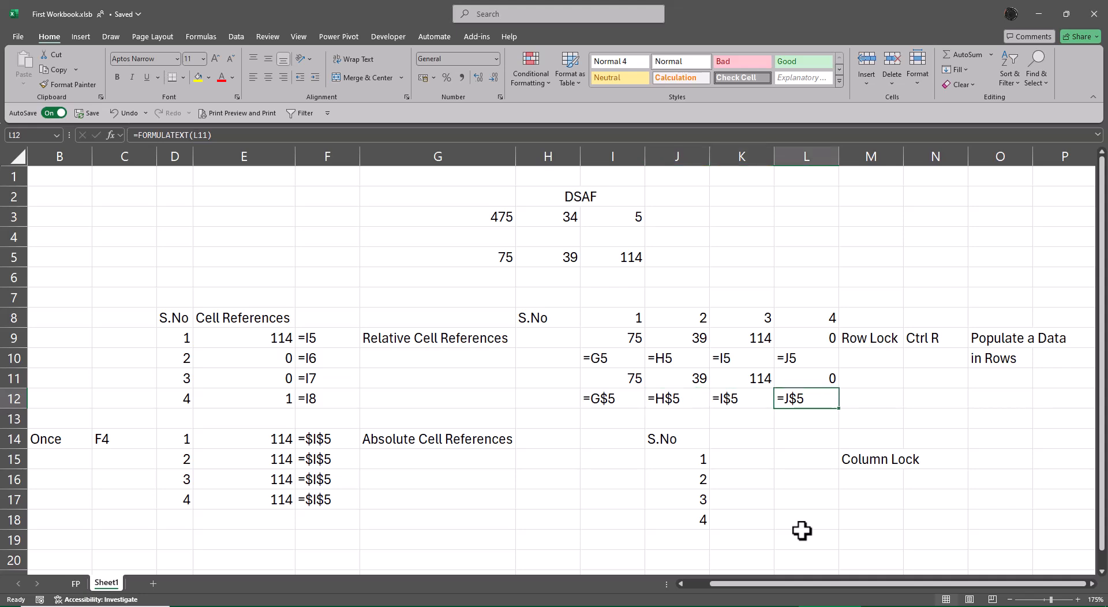
type("Twice")
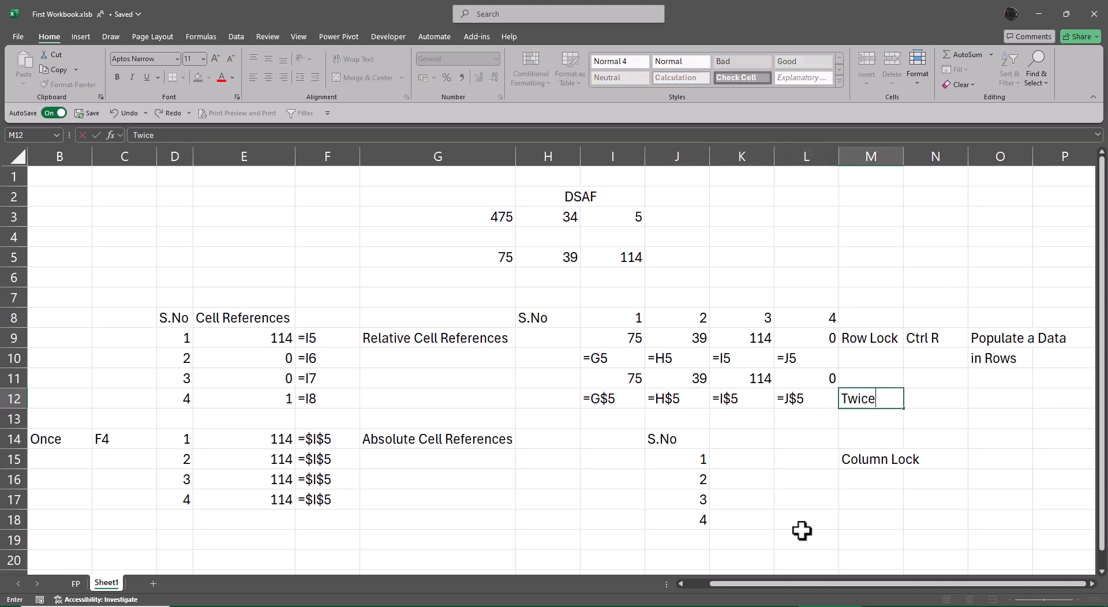
key("Tab")
type("F4")
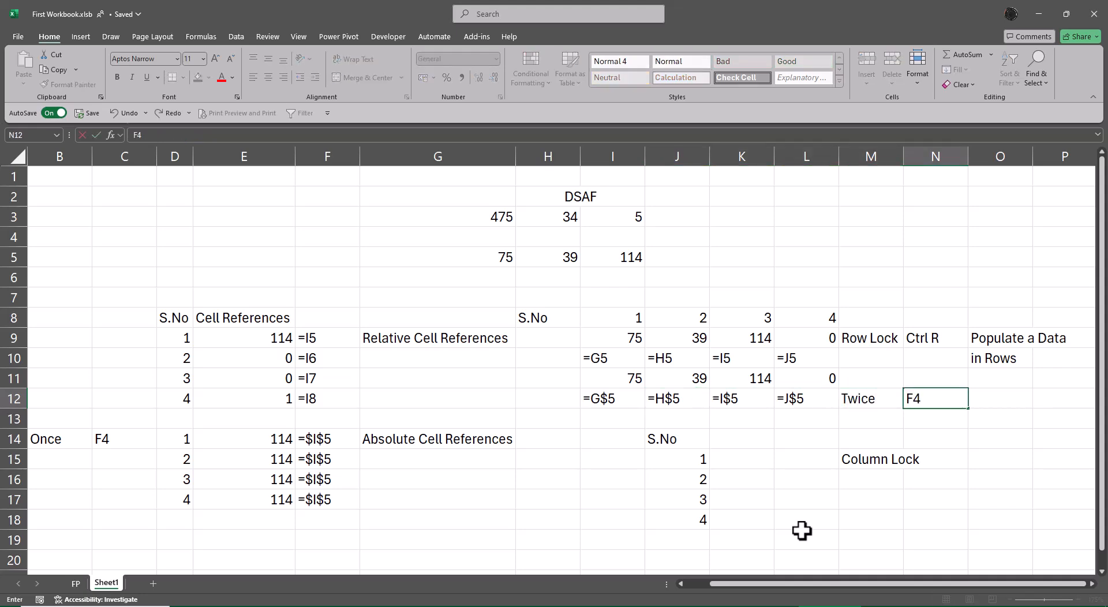
key("Return")
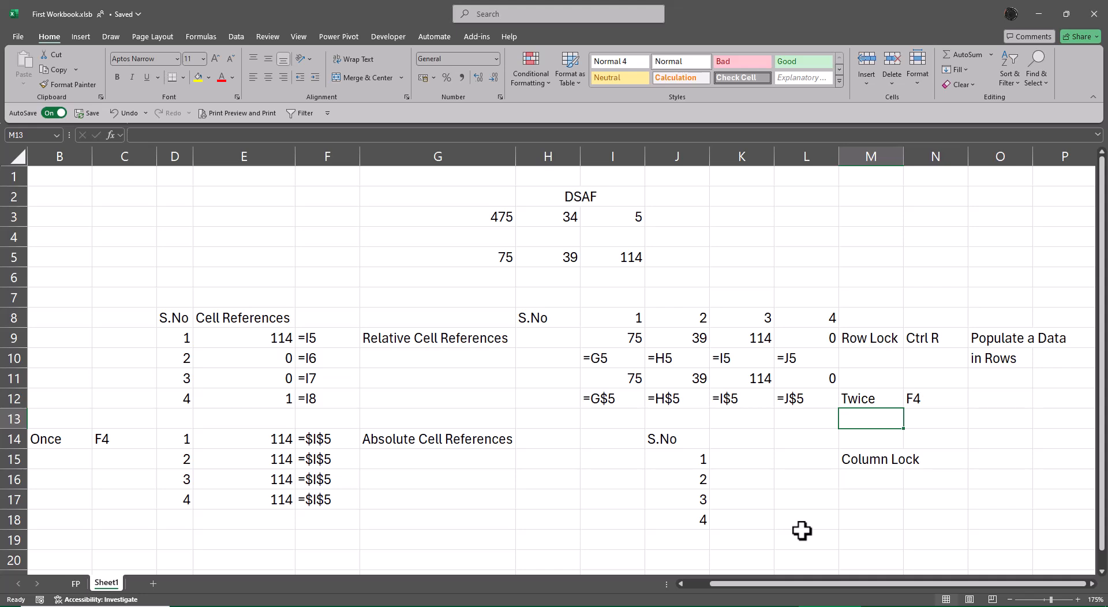
Step: Bold the Row Lock label in M9 and the Relative Cell References heading in G9
key("Up")
key("Up")
key("Up")
key("Up")
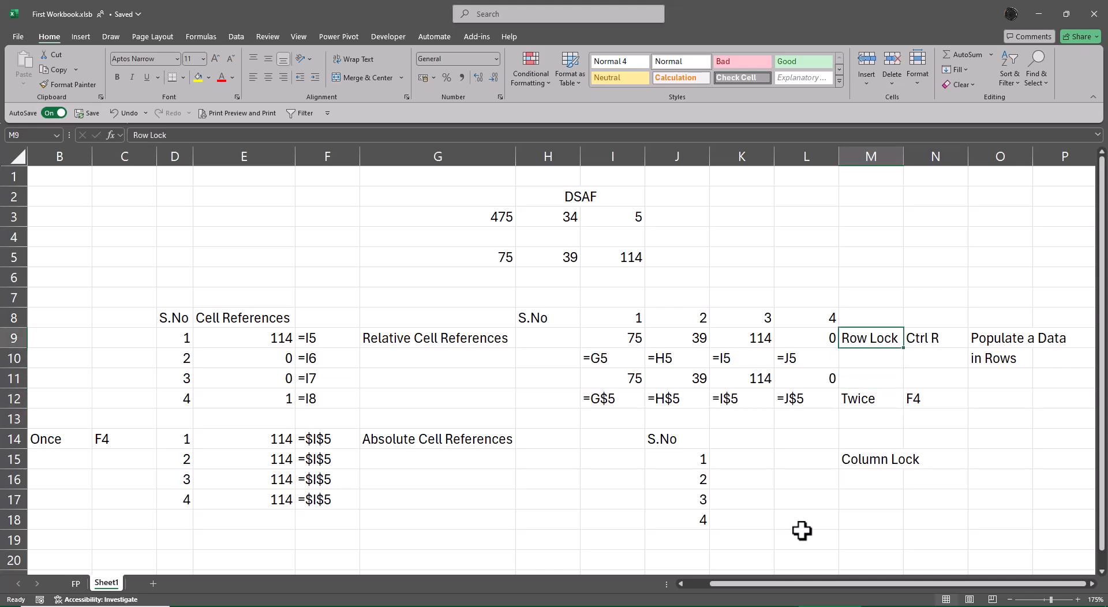
key("ctrl+b")
key("Left")
key("Left")
key("Left")
key("Left")
key("Left")
key("Left")
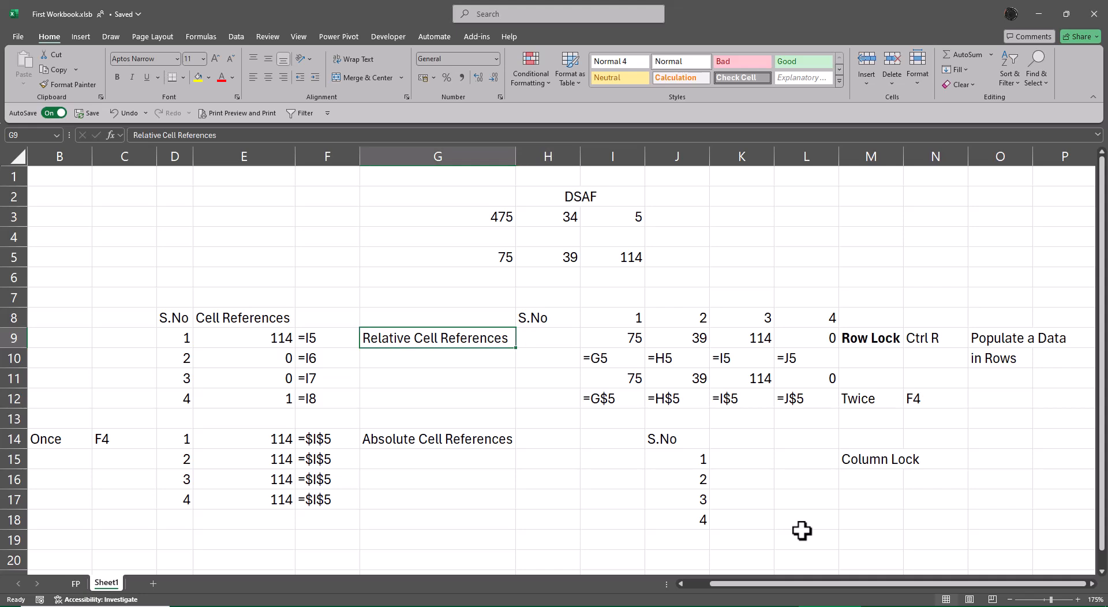
key("ctrl+b")
Step: Bold the Absolute Cell References heading in G14 and autofit the width of column G to it
key("Down")
key("Down")
key("Down")
key("Down")
key("Down")
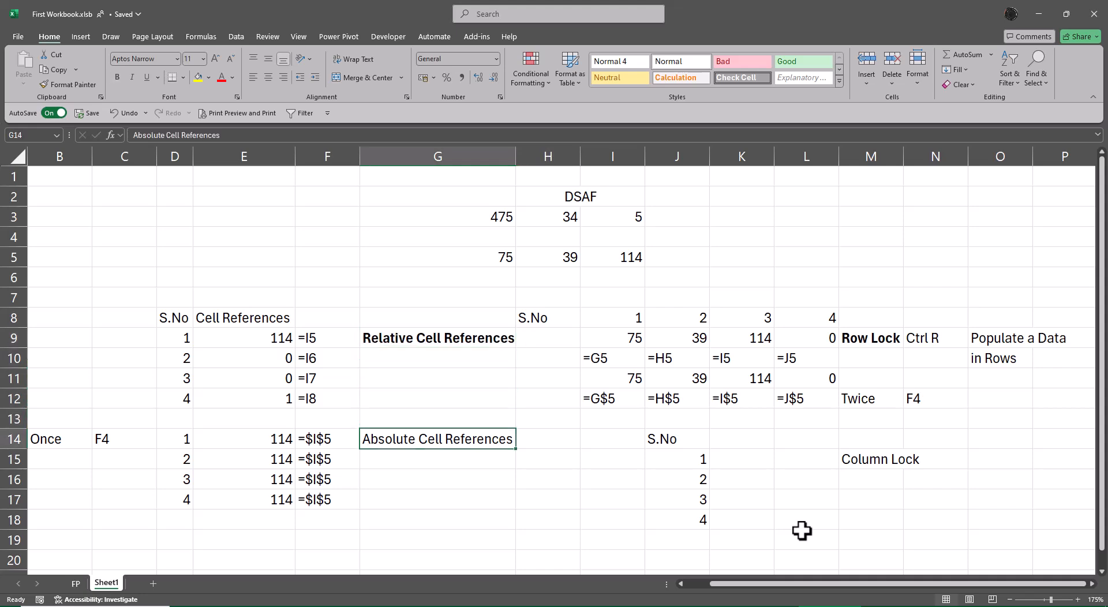
key("ctrl+b")
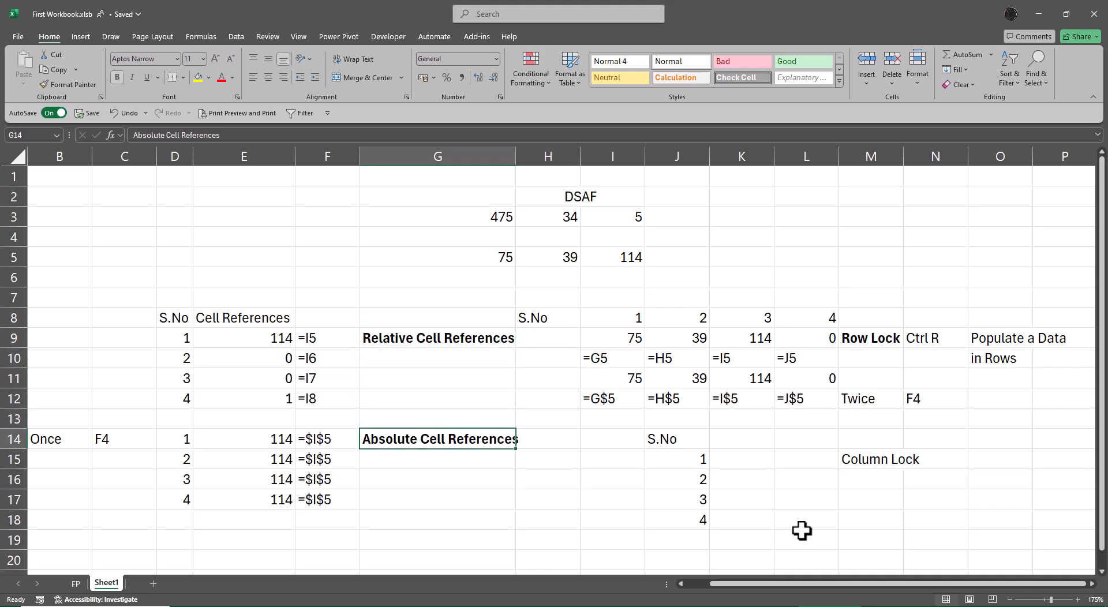
key("alt+h")
key("o")
key("i")
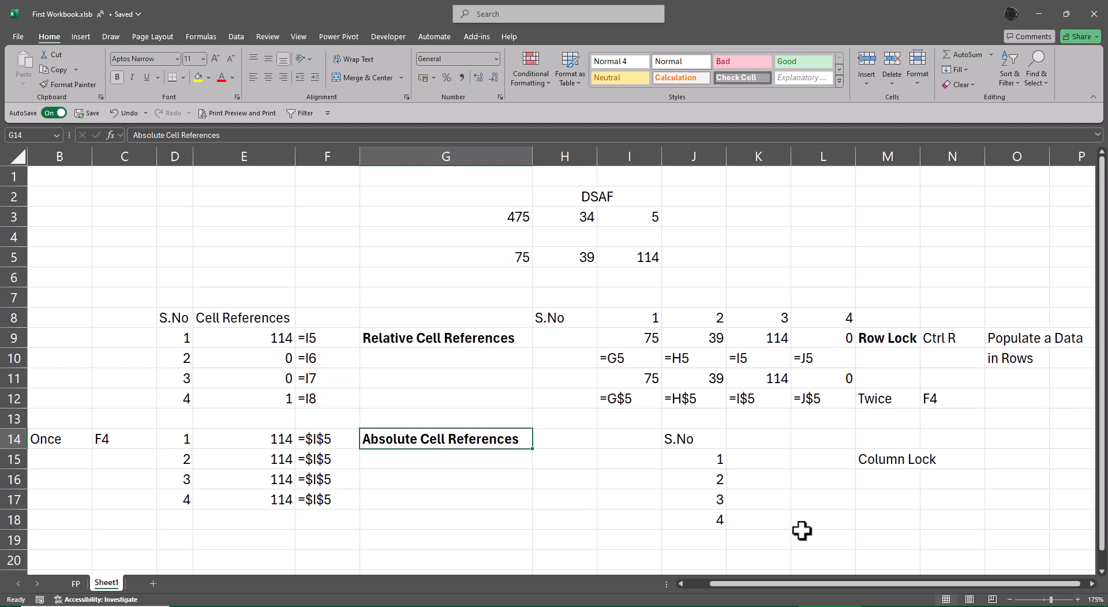
Step: Bold the Column Lock label in M15
key("Right")
key("Right")
key("Right")
key("Right")
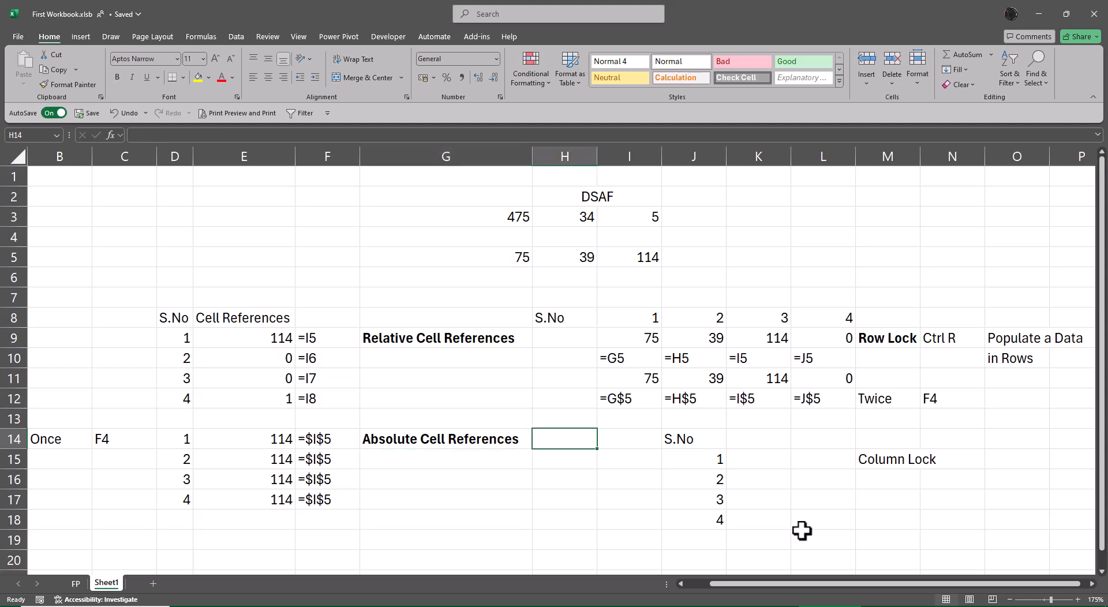
key("Down")
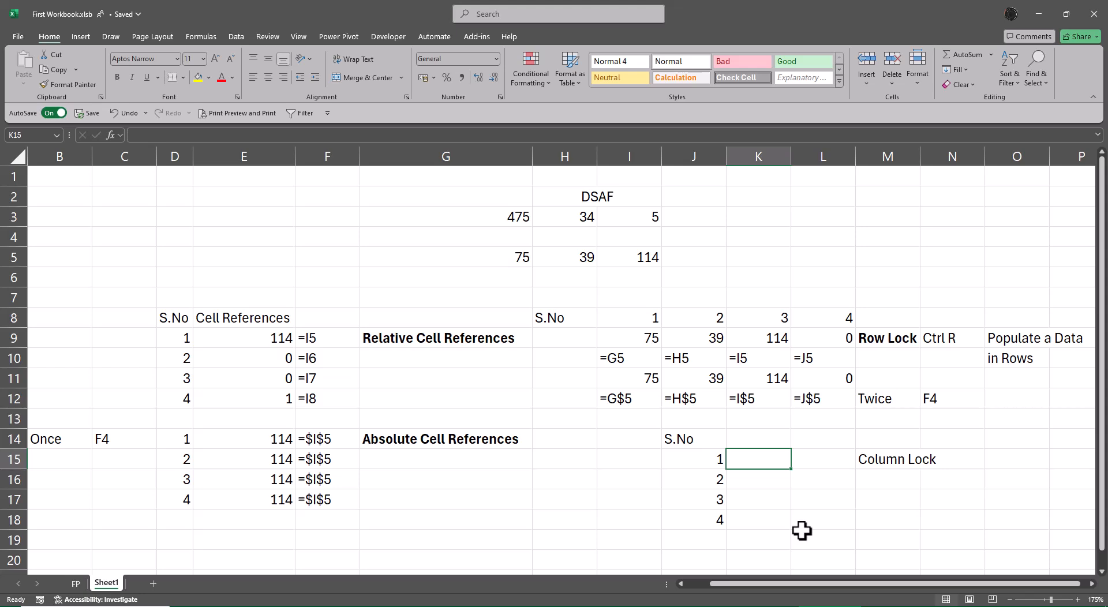
key("Right")
key("Right")
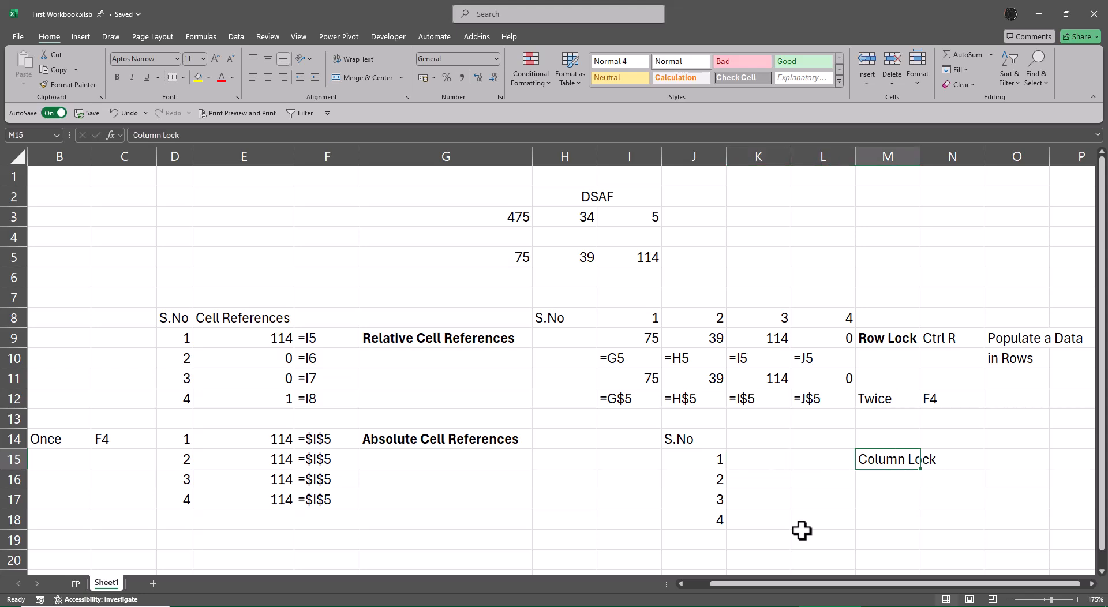
key("ctrl+b")
Step: Add a note under the Column Lock label with "Thrice" in M16 and "F4" in N16
key("Down")
type("Thr")
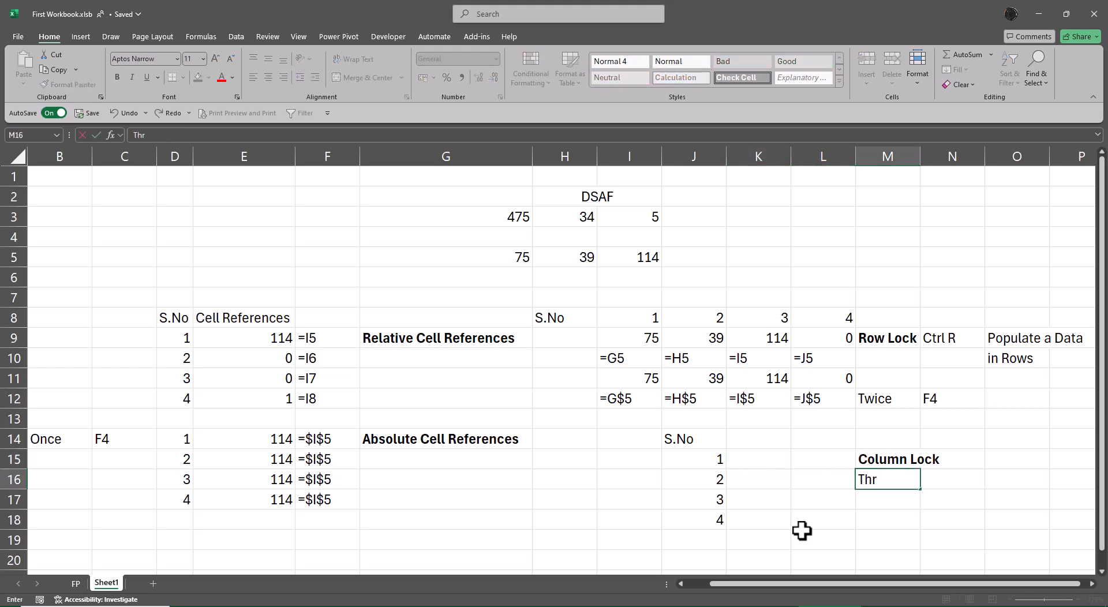
type("ice")
key("Right")
type("F4")
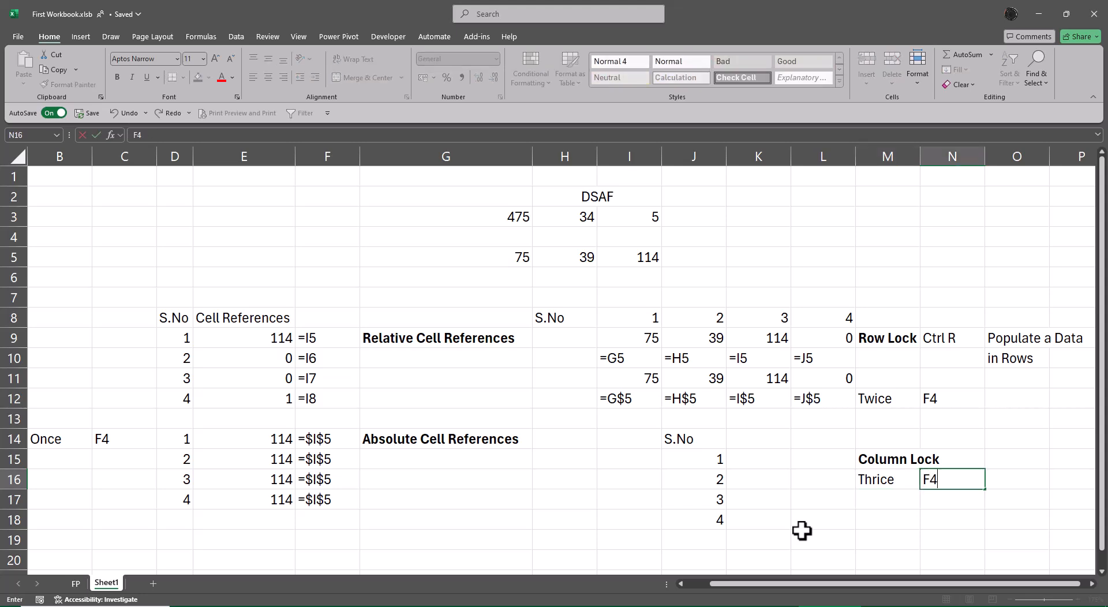
key("Return")
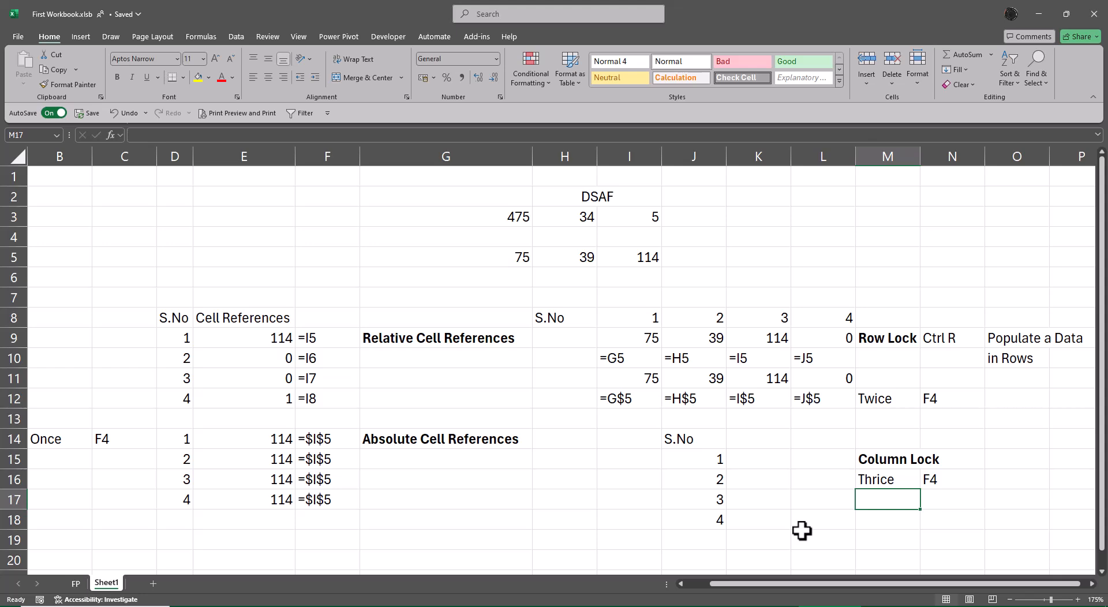
Step: Examine the absolute reference formulas in E14:E17
key("Up")
key("Left")
key("ctrl+Left")
key("ctrl+Left")
key("ctrl+Left")
key("ctrl+Up")
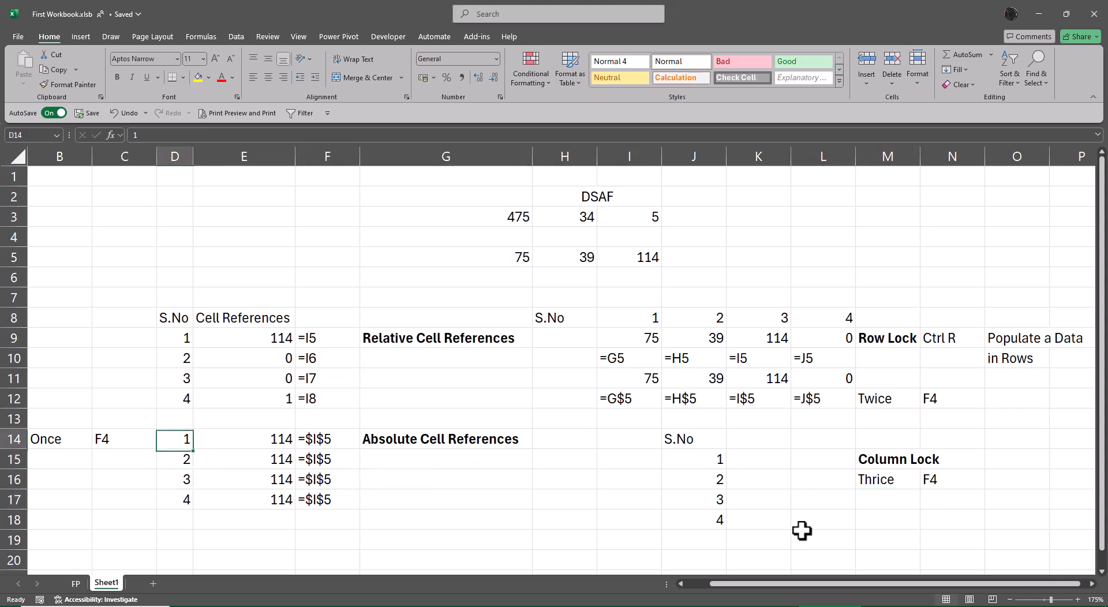
key("Right")
key("Down")
key("Down")
key("Down")
key("Up")
key("Up")
key("Up")
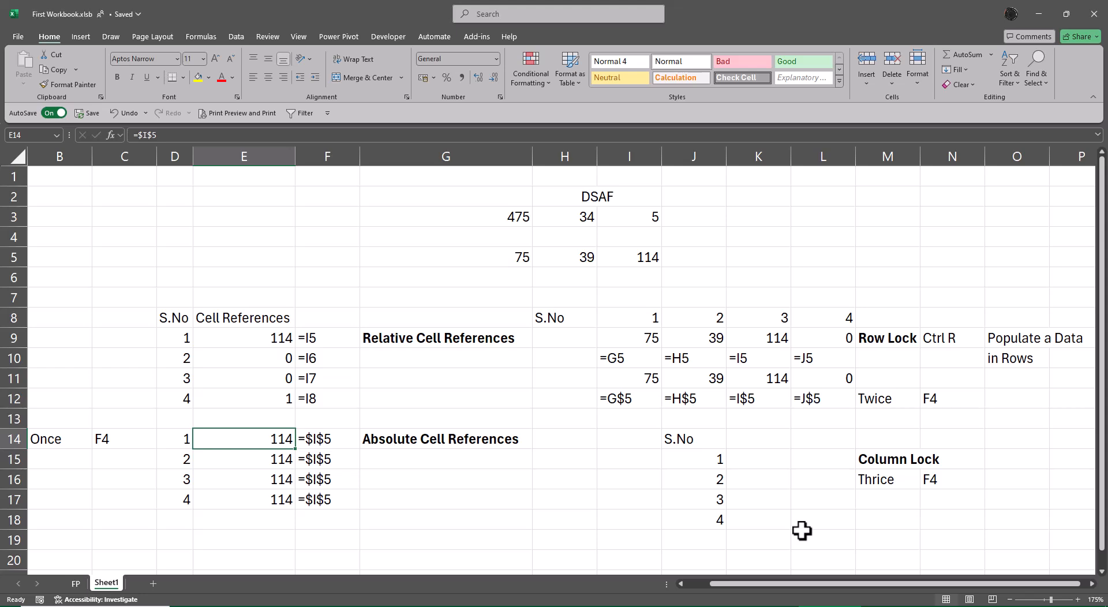
Step: Enter the column-locked mixed reference =$E14 in cell K15
key("Right")
key("Right")
key("Right")
key("Right")
key("Right")
key("Right")
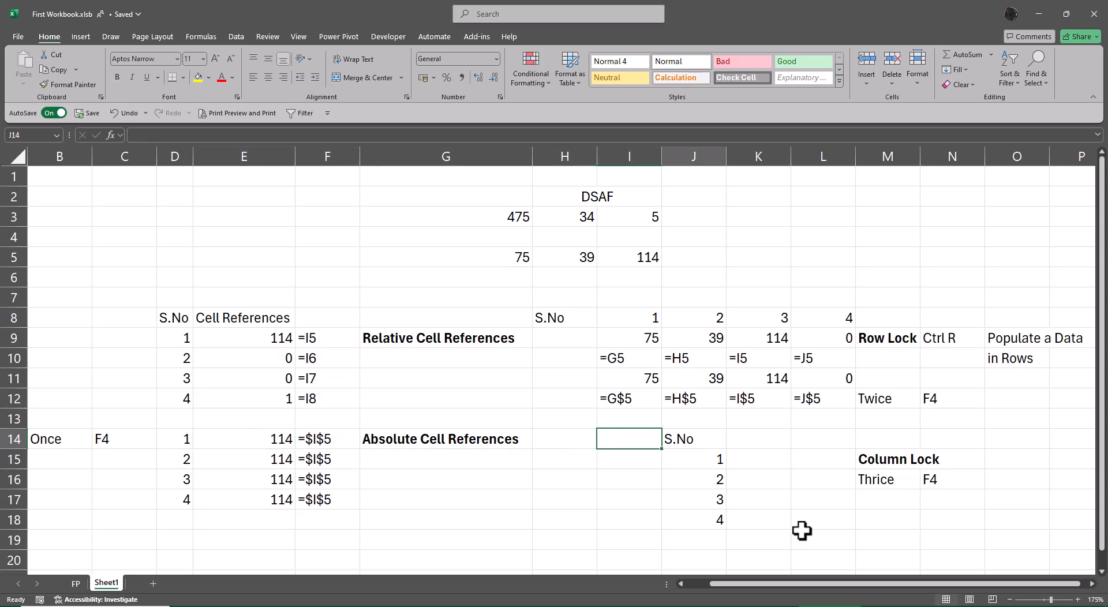
key("Down")
type("=")
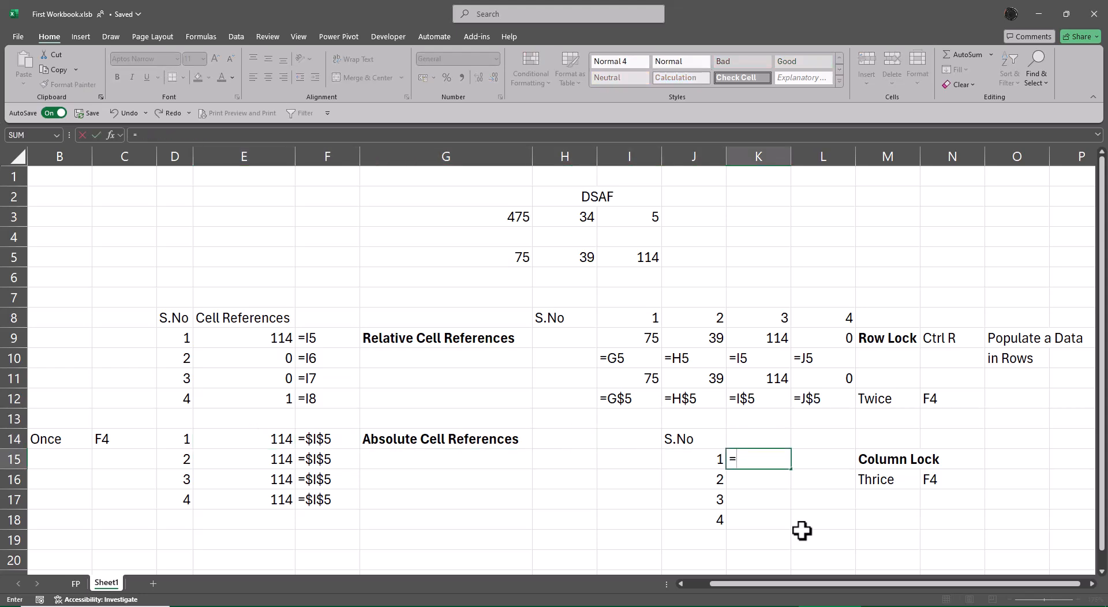
key("Left")
key("Left")
key("Left")
key("Left")
key("Left")
key("Left")
key("Up")
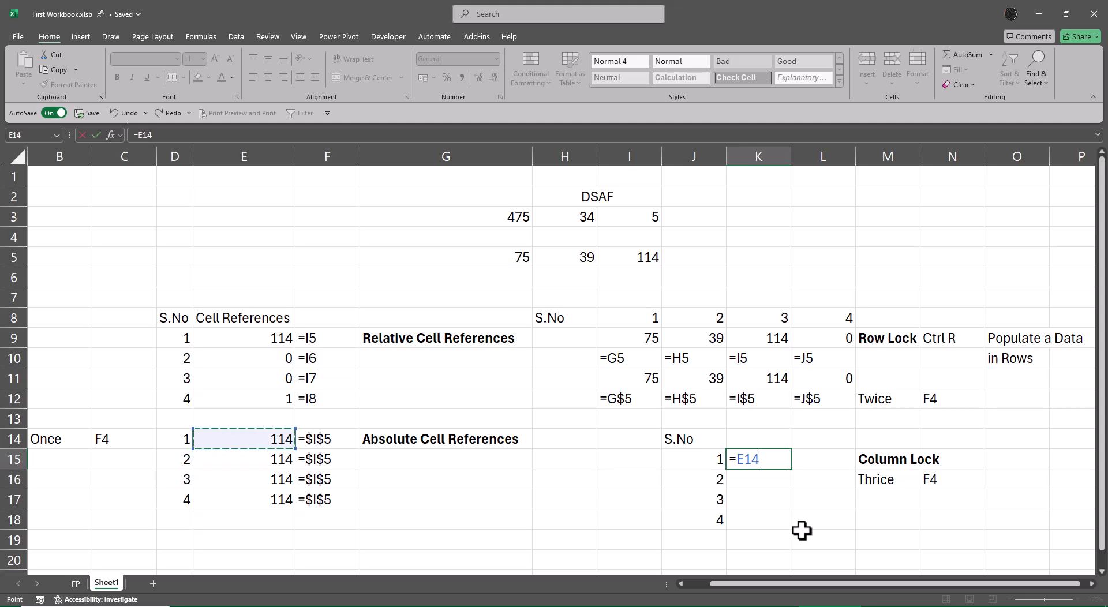
key("F4")
key("F4")
key("F4")
key("Return")
Step: Fill the column-locked formula from K15 down through K18
key("Up")
key("shift+Down")
key("shift+Down")
key("shift+Down")
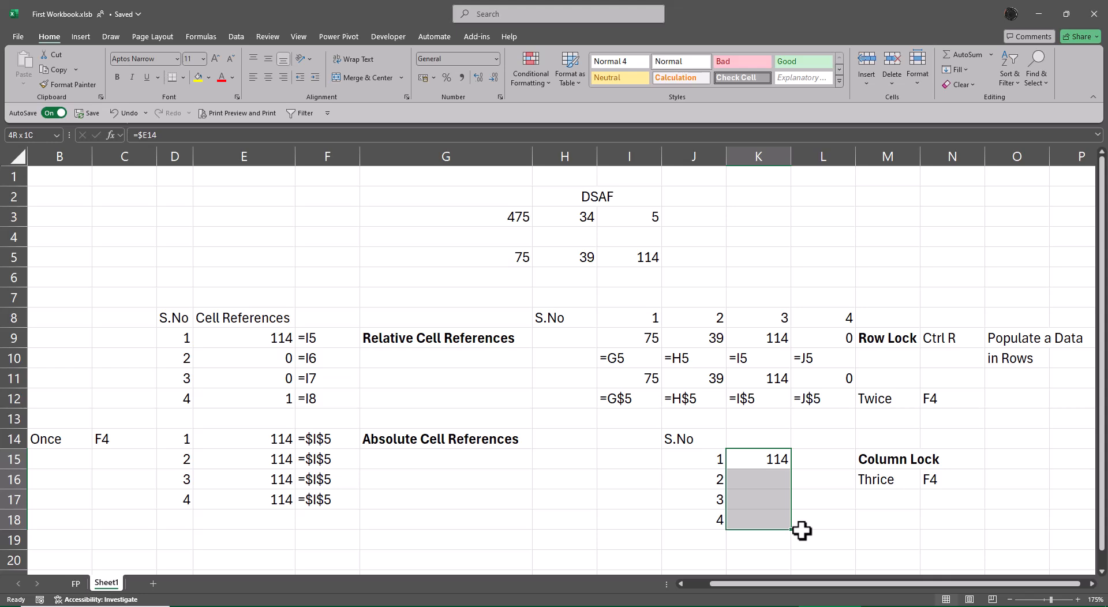
key("ctrl+d")
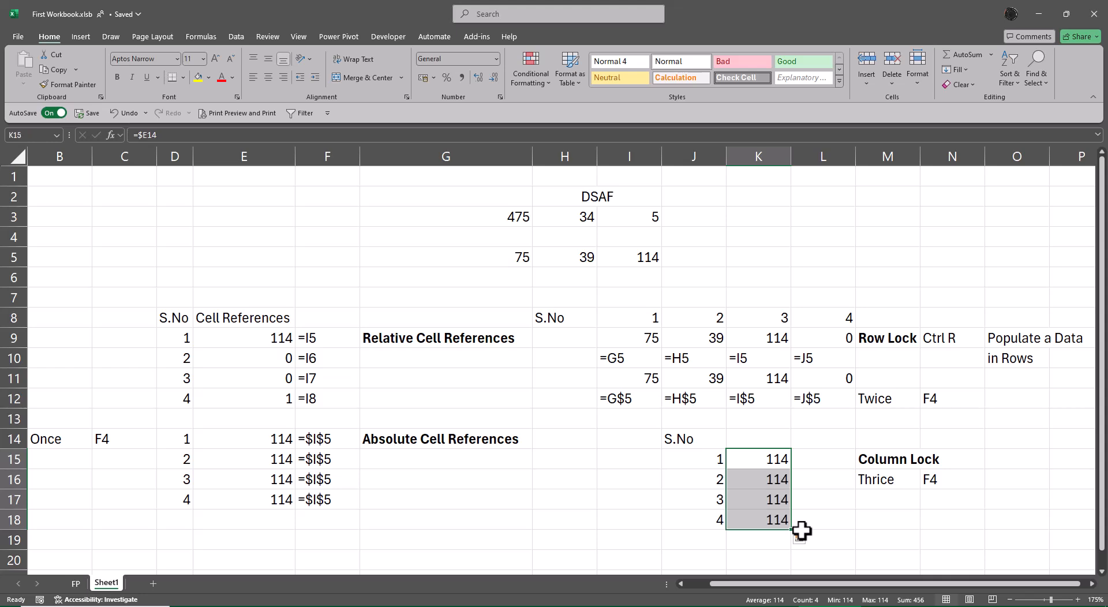
Step: Autofit the widths of columns M and N to the contents of the Column Lock block M15:N16
key("Right")
key("Right")
key("Right")
key("Left")
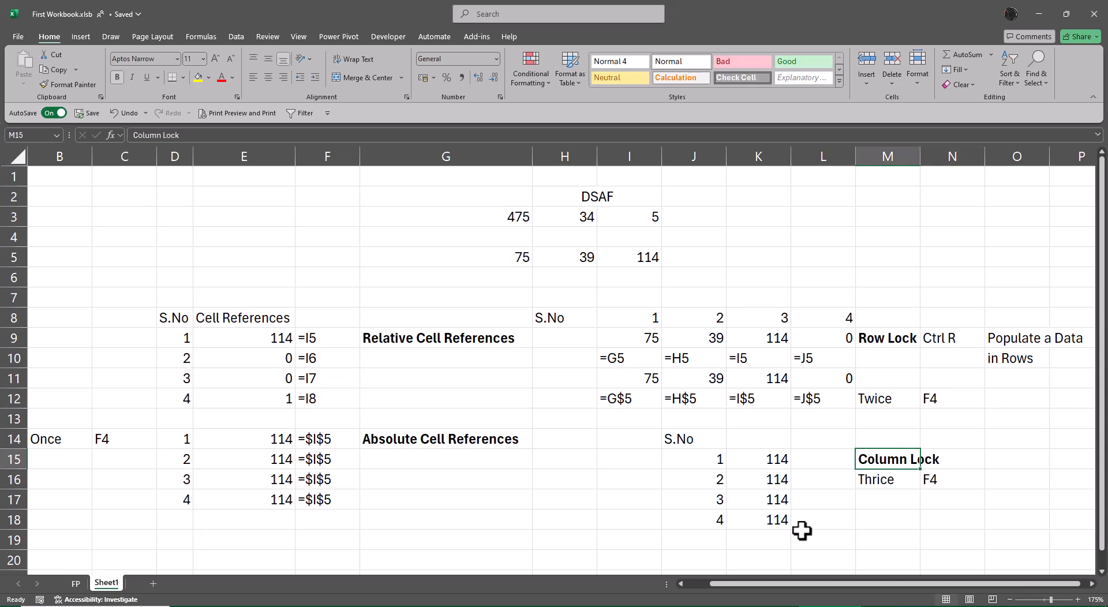
key("alt+o")
key("a")
key("Escape")
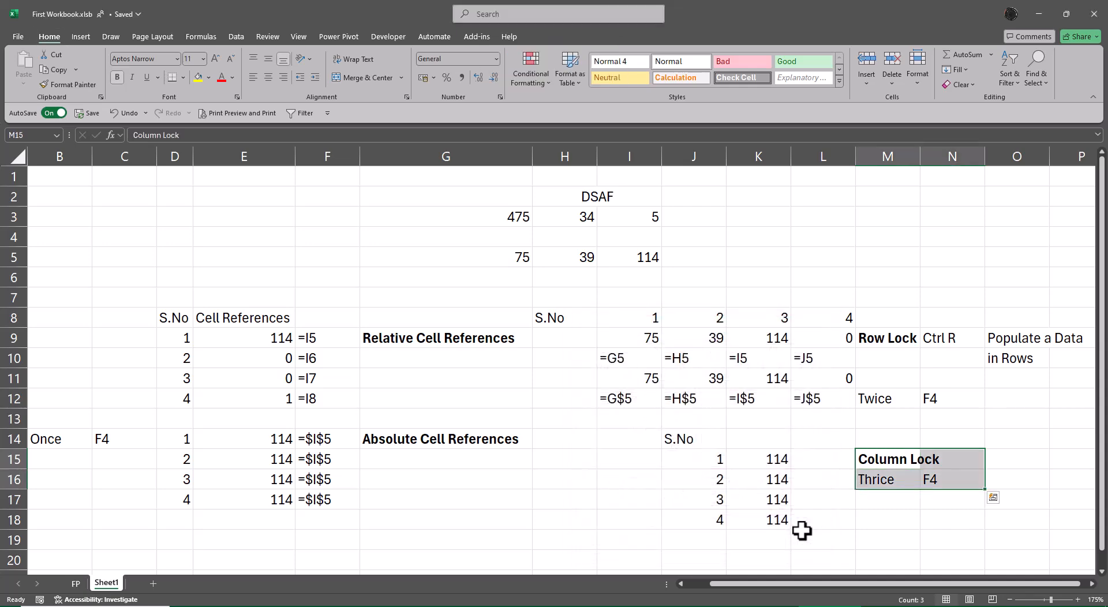
key("alt+o")
key("c")
key("a")
Step: Autofit the width of column N to the "Ctrl R" text in N9
key("Up")
key("Up")
key("Up")
key("Up")
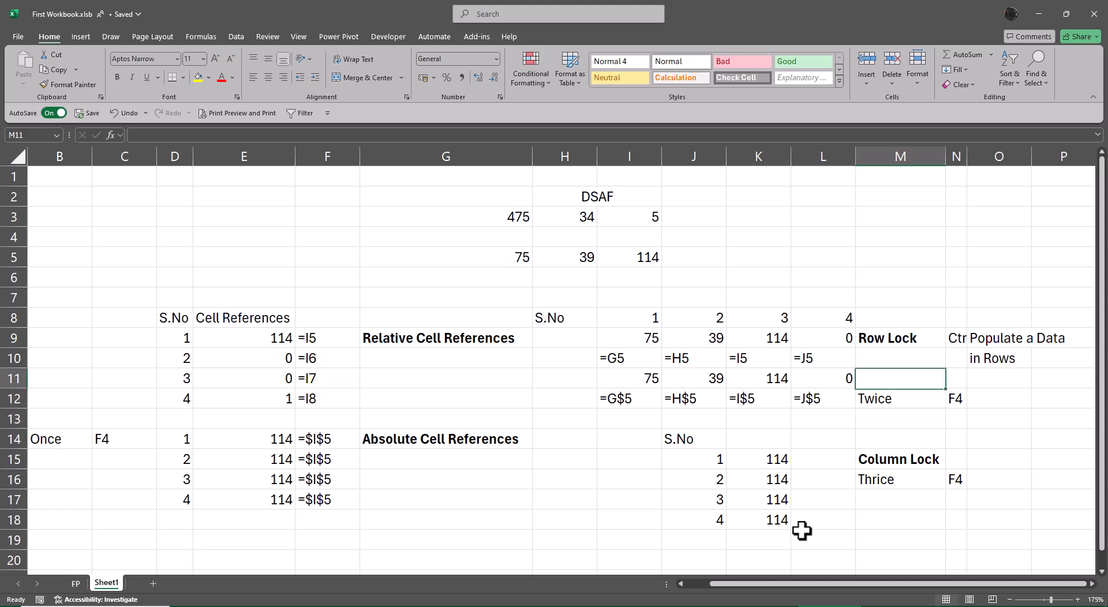
key("Up")
key("Right")
key("Up")
key("alt")
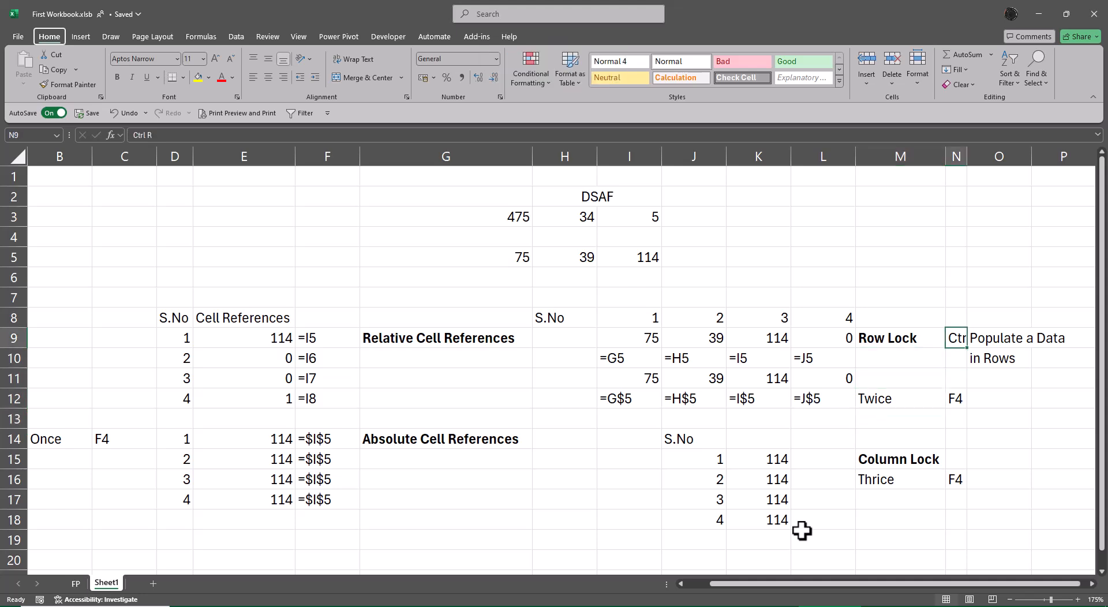
key("o")
key("c")
key("a")
Step: Enter "Ctrl D" in N15 beside the Column Lock label
key("Down")
key("Down")
key("Down")
key("Down")
key("Down")
key("Down")
type("C")
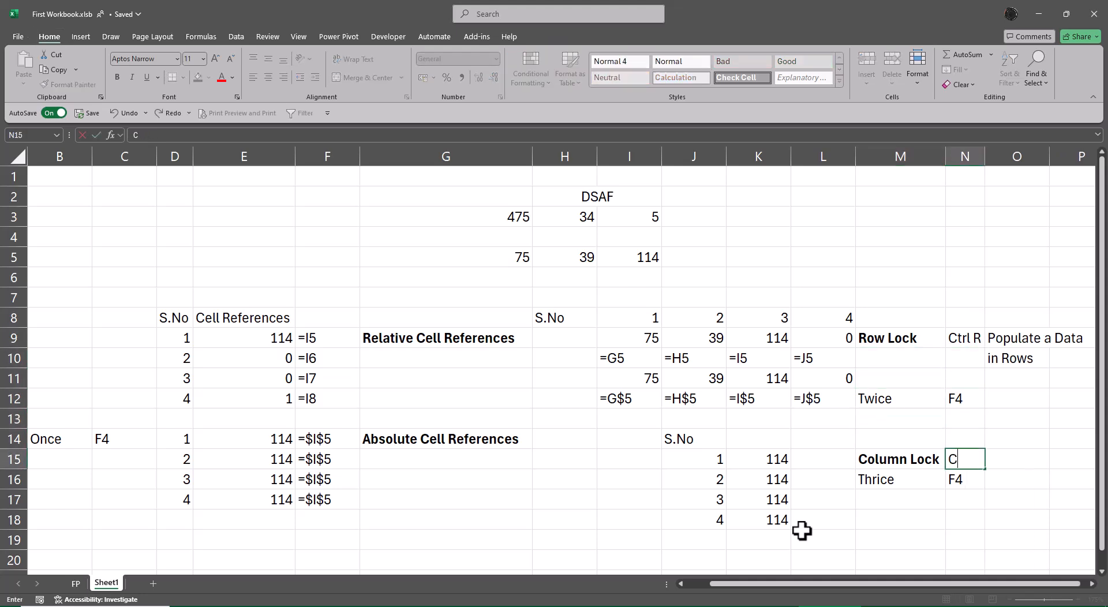
type("trl D")
key("Right")
key("Right")
Step: Move the two-line note "Populate a Data in Rows" from O9:O10 to O15:O16
key("Up")
key("Up")
key("Up")
key("Up")
key("Up")
key("Left")
key("Up")
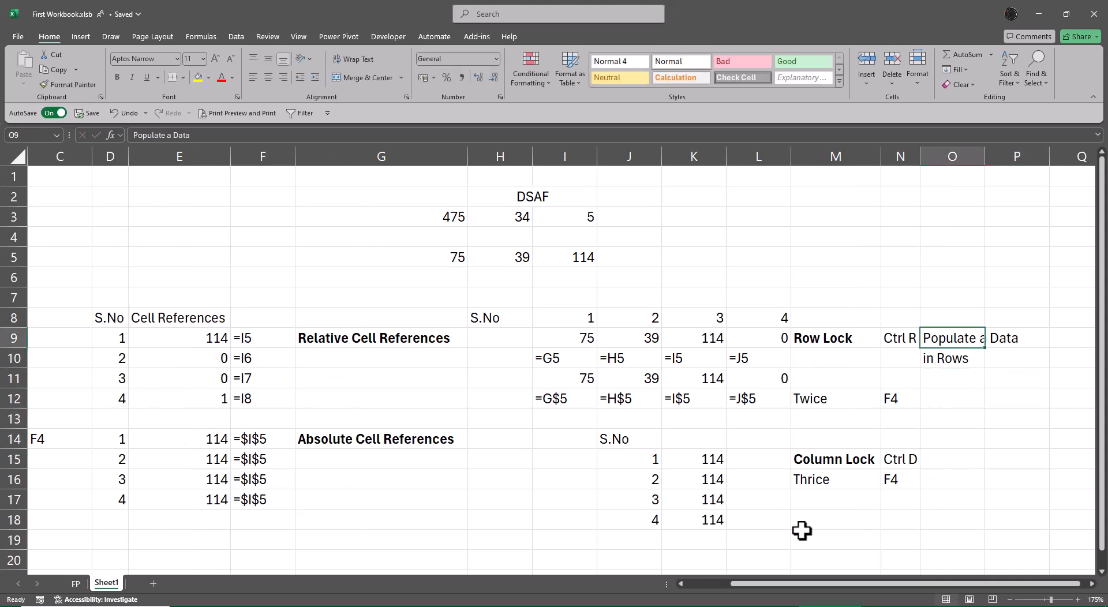
key("shift+Down")
key("ctrl+c")
key("Down")
key("Down")
key("Down")
key("Down")
key("Down")
key("Down")
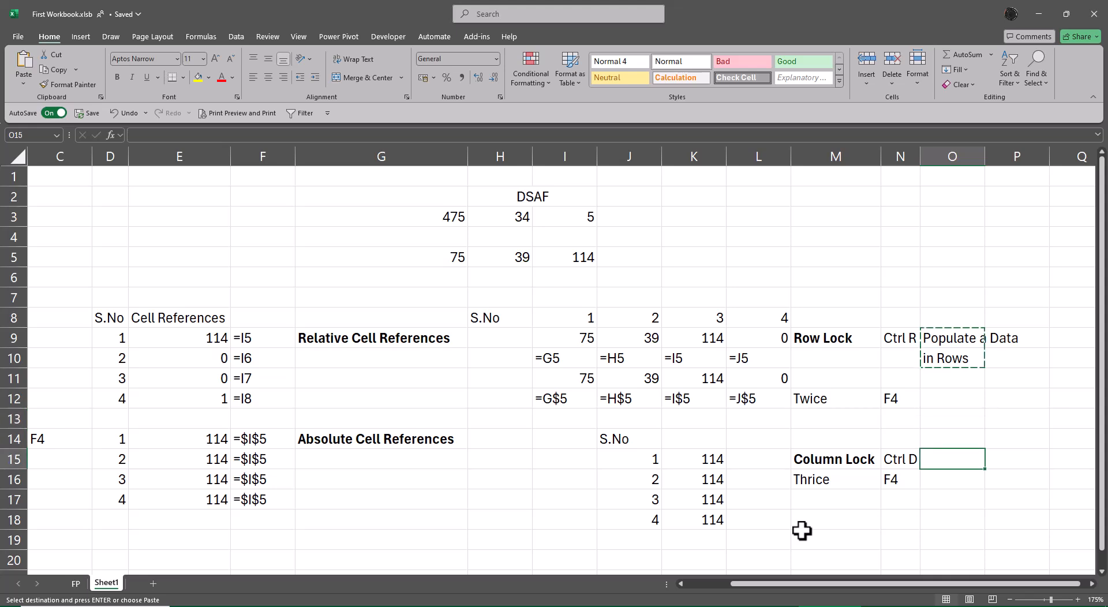
key("ctrl+v")
key("Down")
key("F2")
key("Escape")
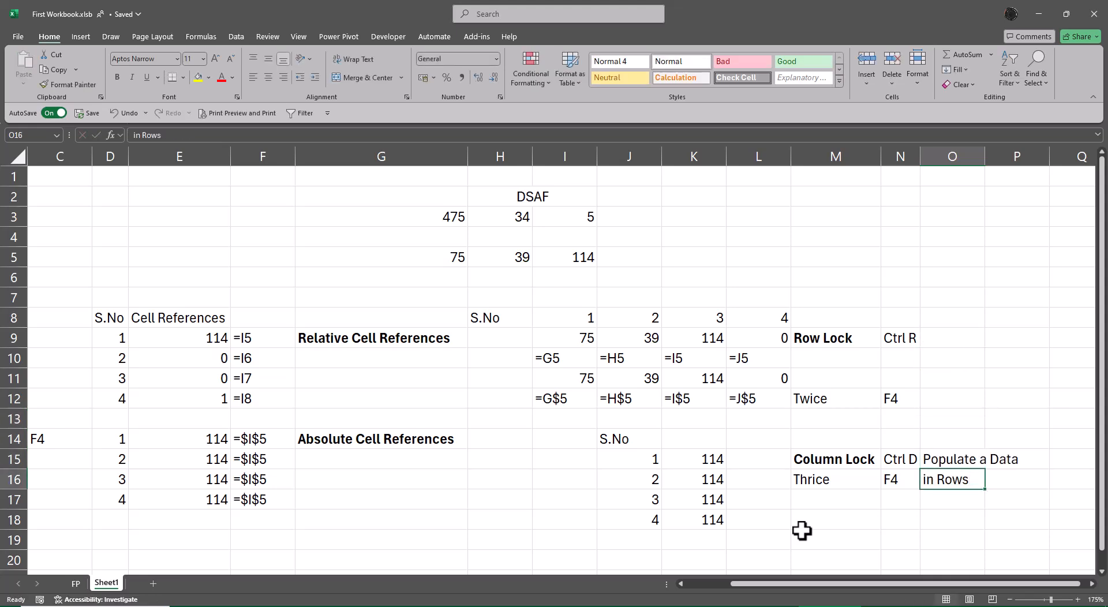
Step: Undo the move of the two-line note to O15:O16
key("Up")
key("ctrl+z")
key("Escape")
Step: Copy the two-line note "Populate a Data in Rows" from O9:O10 to O15:O16
key("Up")
key("Up")
key("Up")
key("Up")
key("Up")
key("Up")
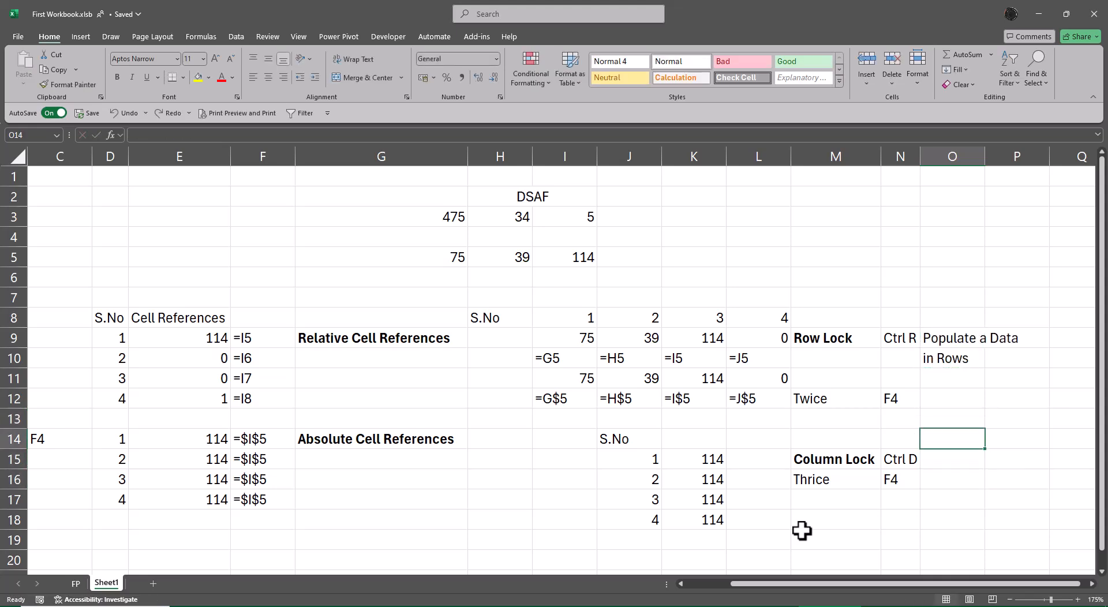
key("shift+Down")
key("ctrl+c")
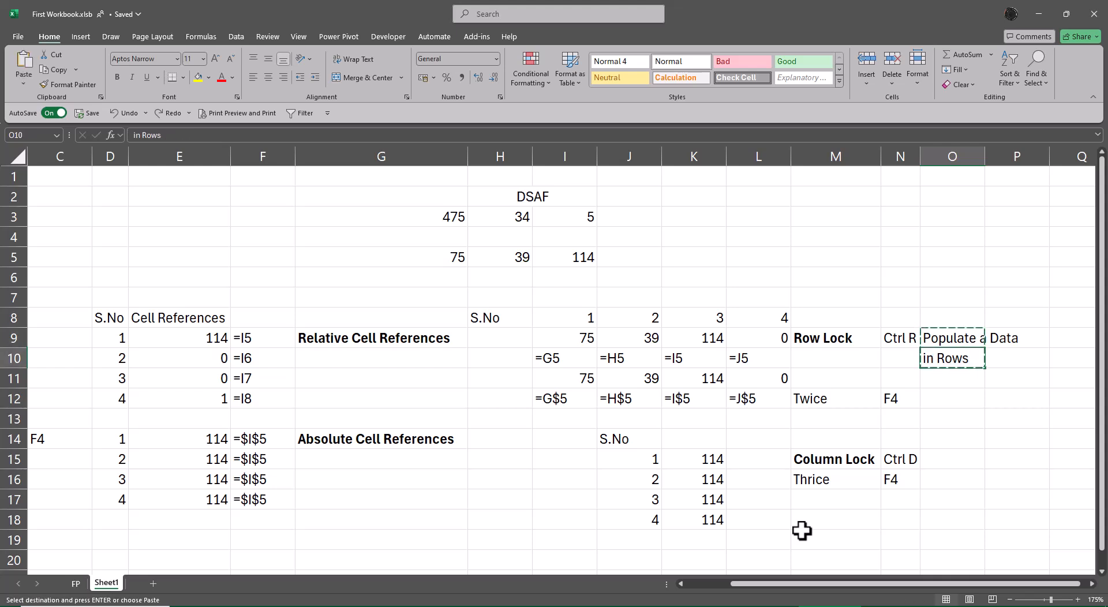
key("Down")
key("Down")
key("Down")
key("Down")
key("Down")
key("Down")
key("ctrl+v")
key("Escape")
key("Down")
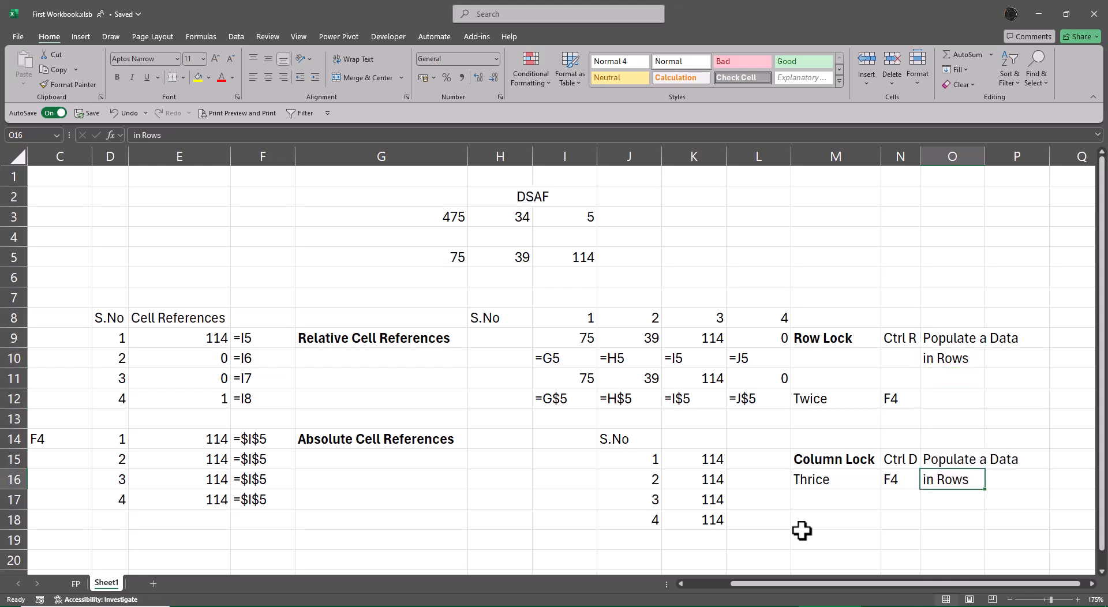
Step: Change the second line of the copied note in O16 to "in Columns"
key("F2")
key("BackSpace")
key("BackSpace")
key("BackSpace")
key("BackSpace")
type("Columns")
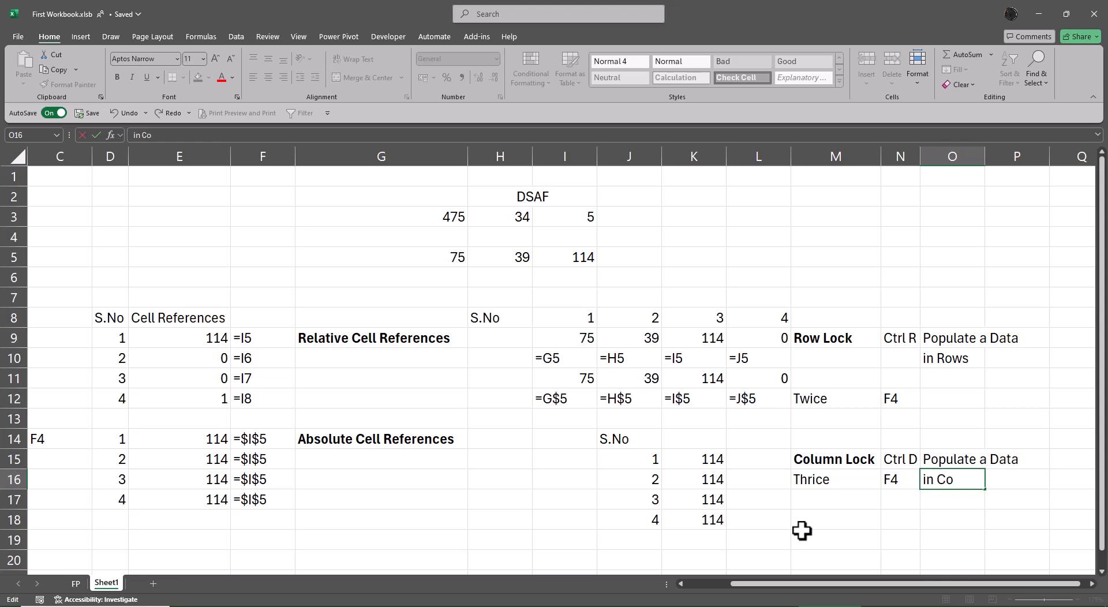
key("ctrl+Return")
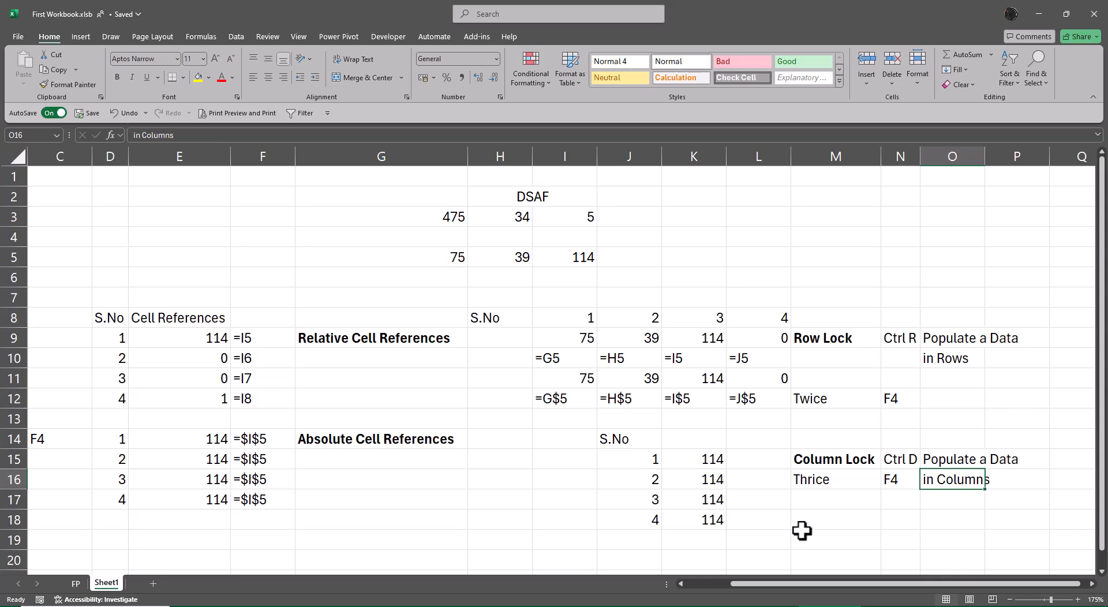
Step: Examine the absolute reference formulas in E14 and E16 of the Absolute Cell References table
key("Left")
key("Home")
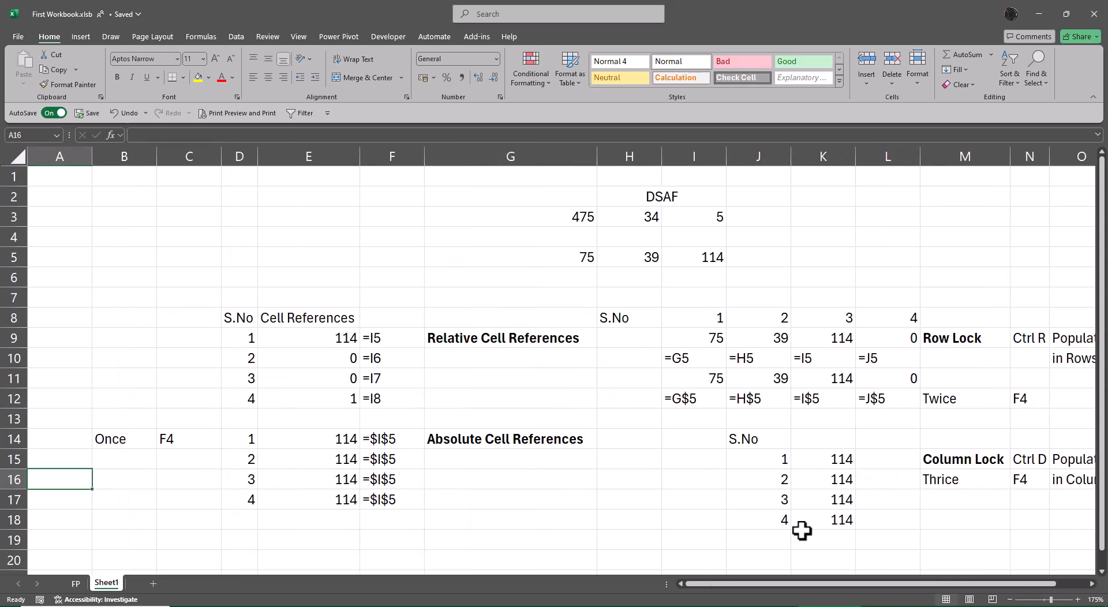
left_click(1010, 599)
left_click(1010, 600)
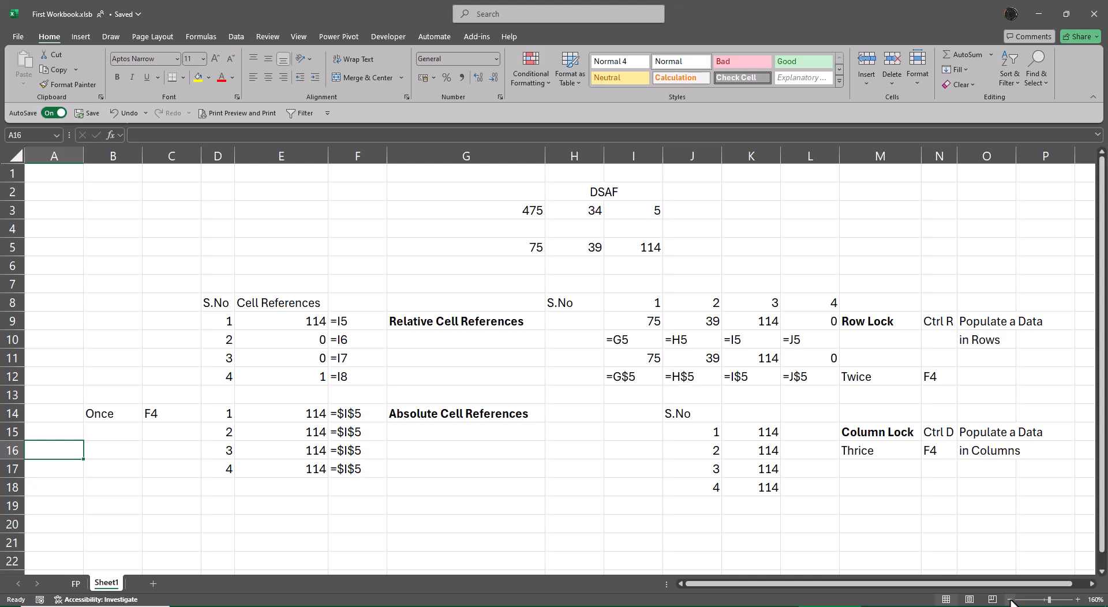
key("Right")
key("Right")
key("Right")
key("Right")
key("Up")
key("Up")
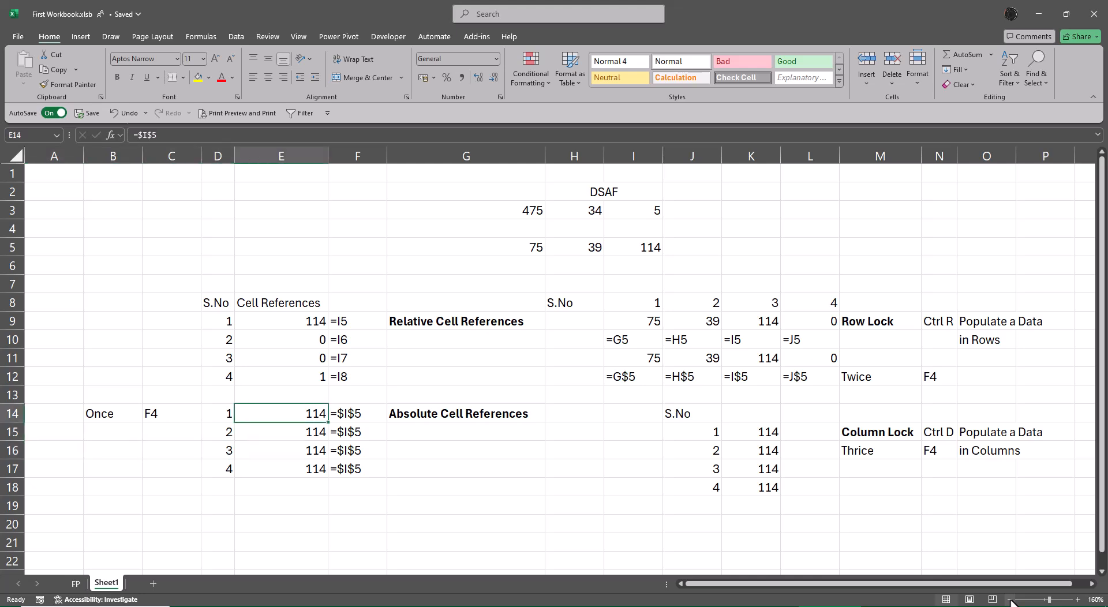
key("F2")
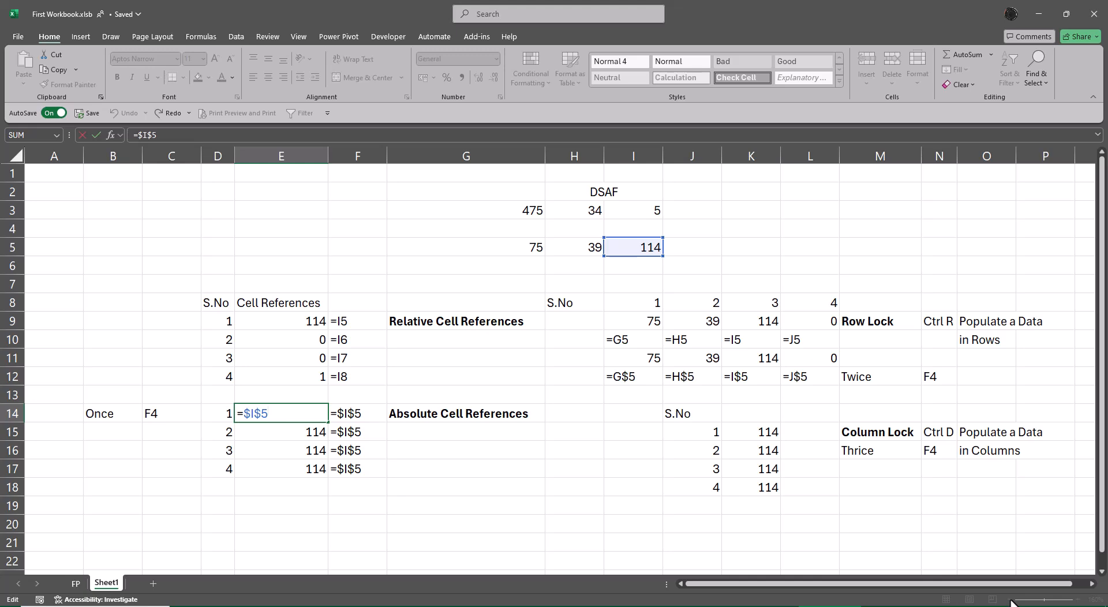
key("Escape")
key("Down")
key("Down")
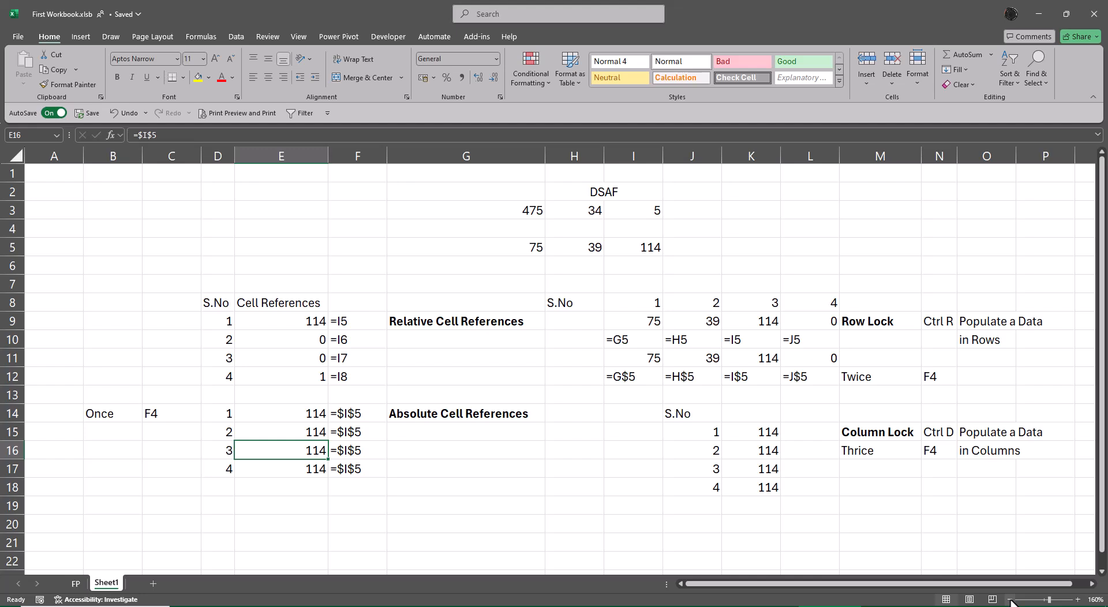
key("F2")
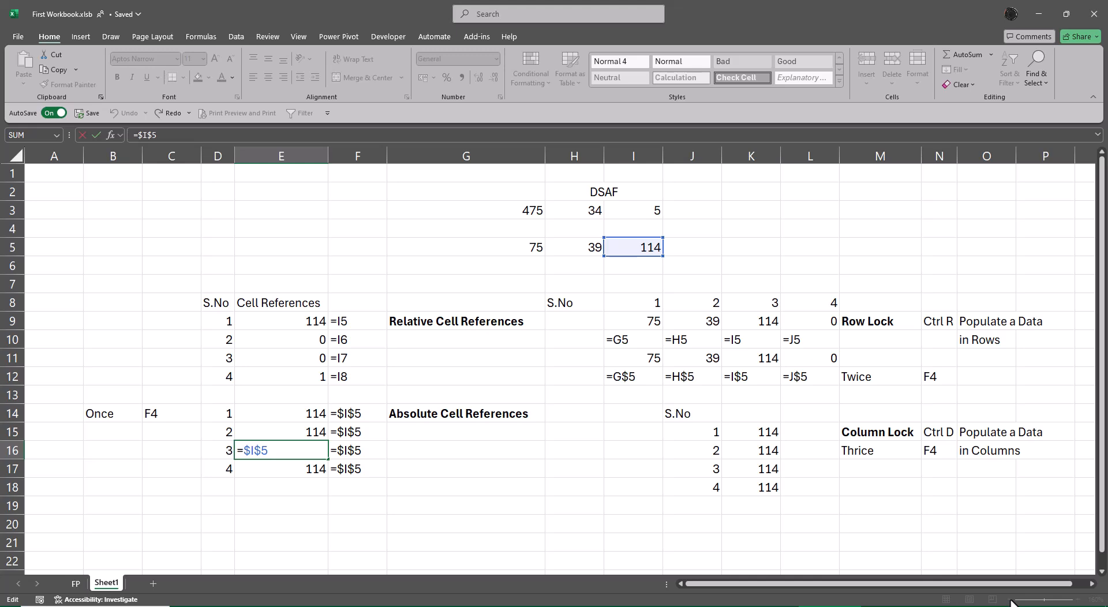
key("Return")
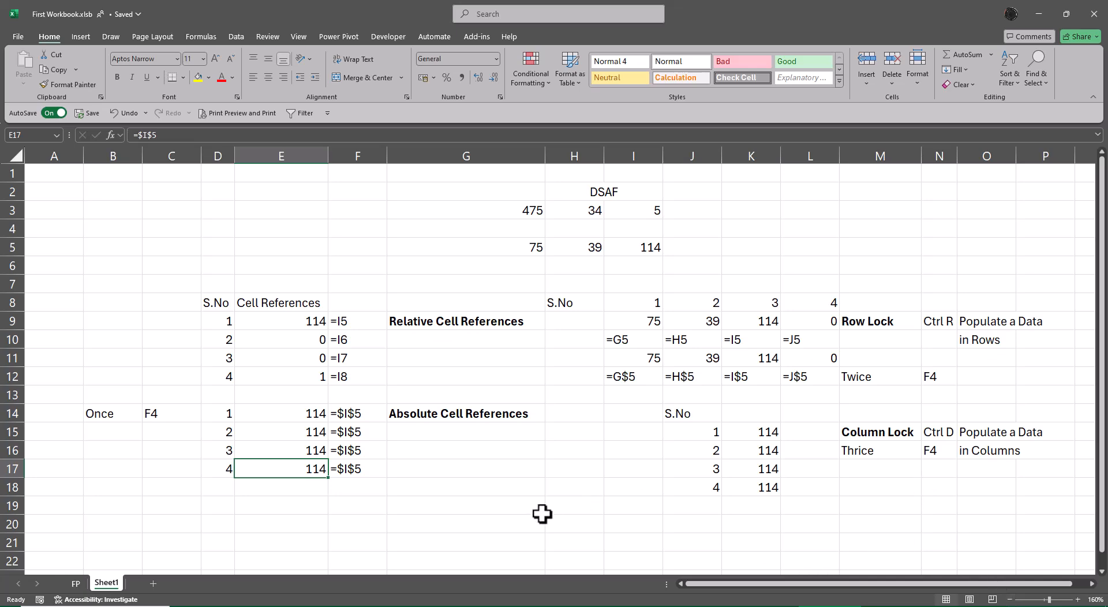
Step: Enter the heading "Spill Effect" in D21 below the cell reference examples
scroll(538, 508, "down", 3)
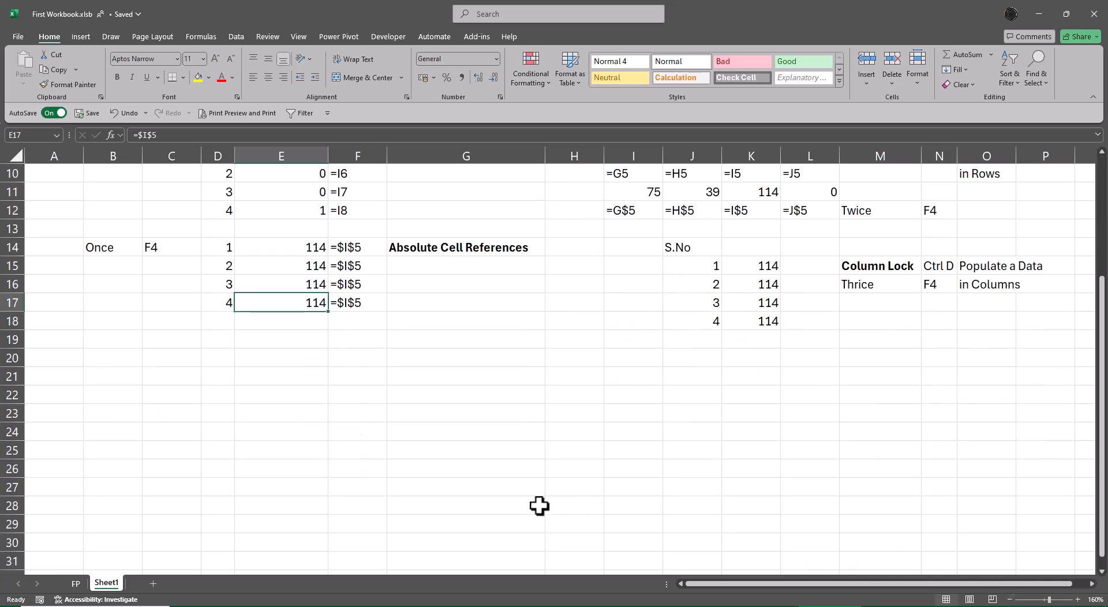
left_click(222, 378)
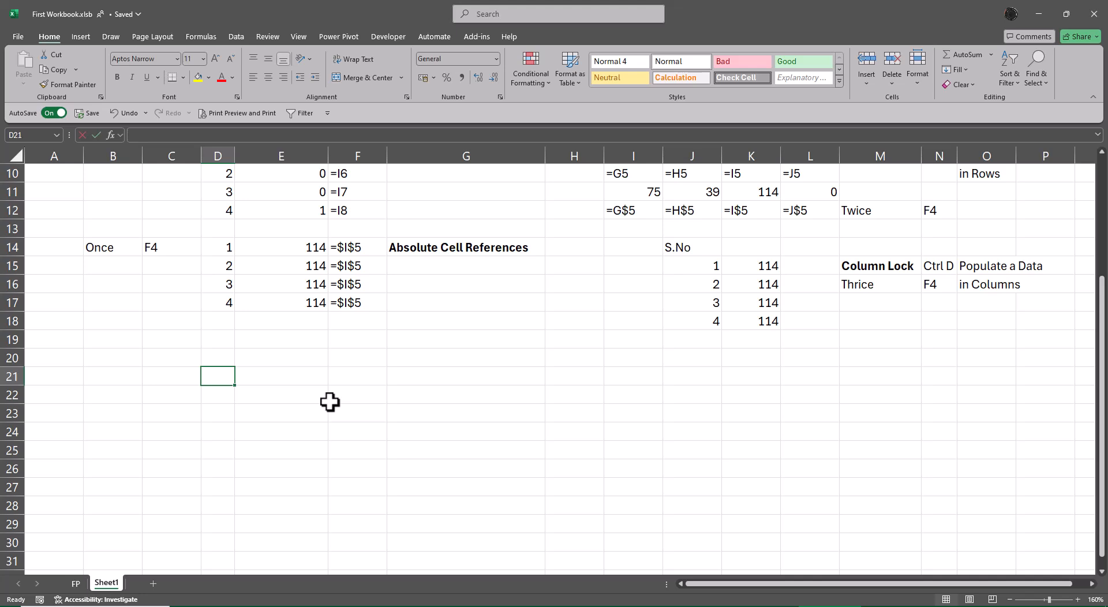
type("Spill Effect")
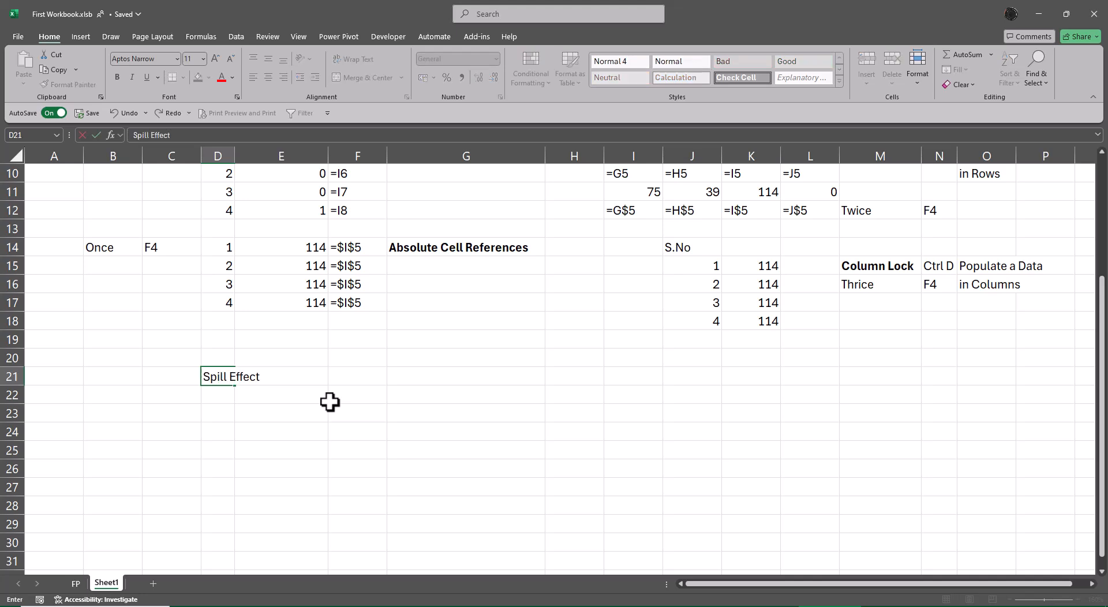
key("Return")
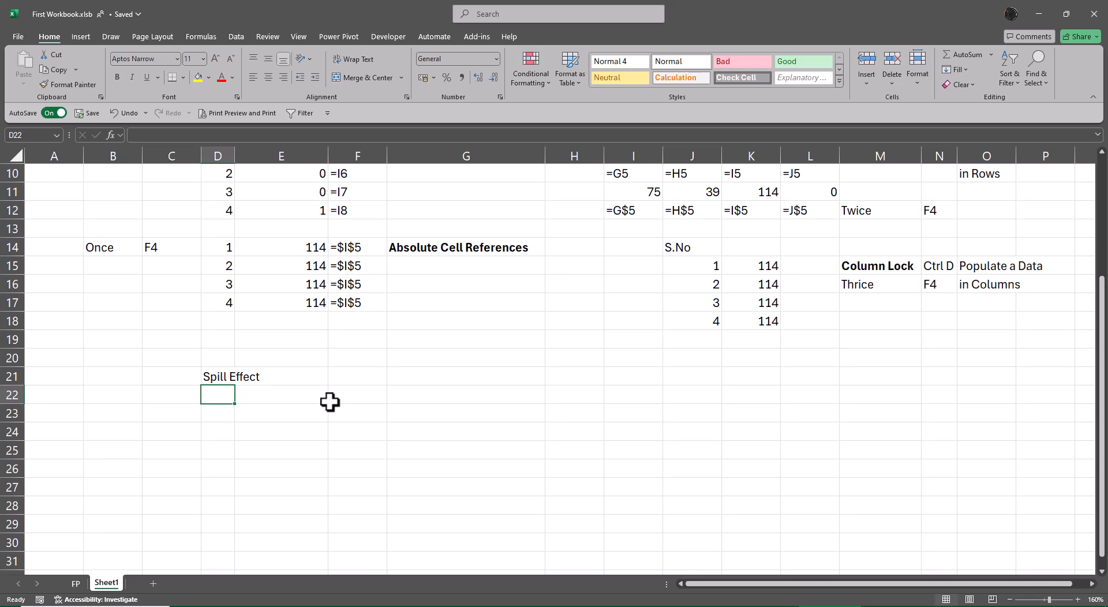
Step: Enter 128 in J5 to extend the source values in row 5
scroll(330, 402, "up", 3)
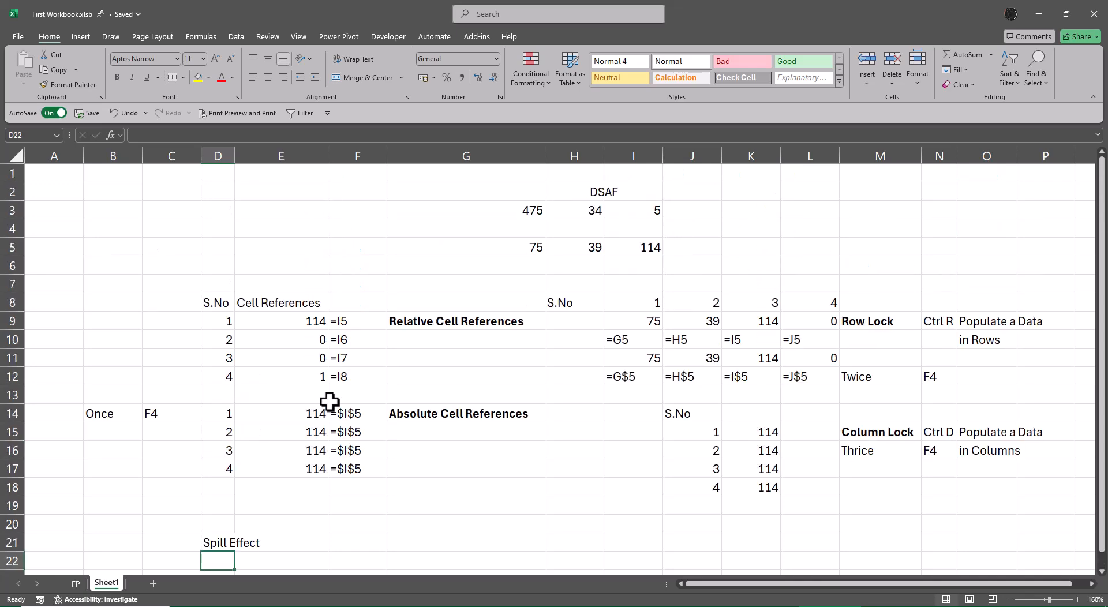
left_click(688, 251)
type("128")
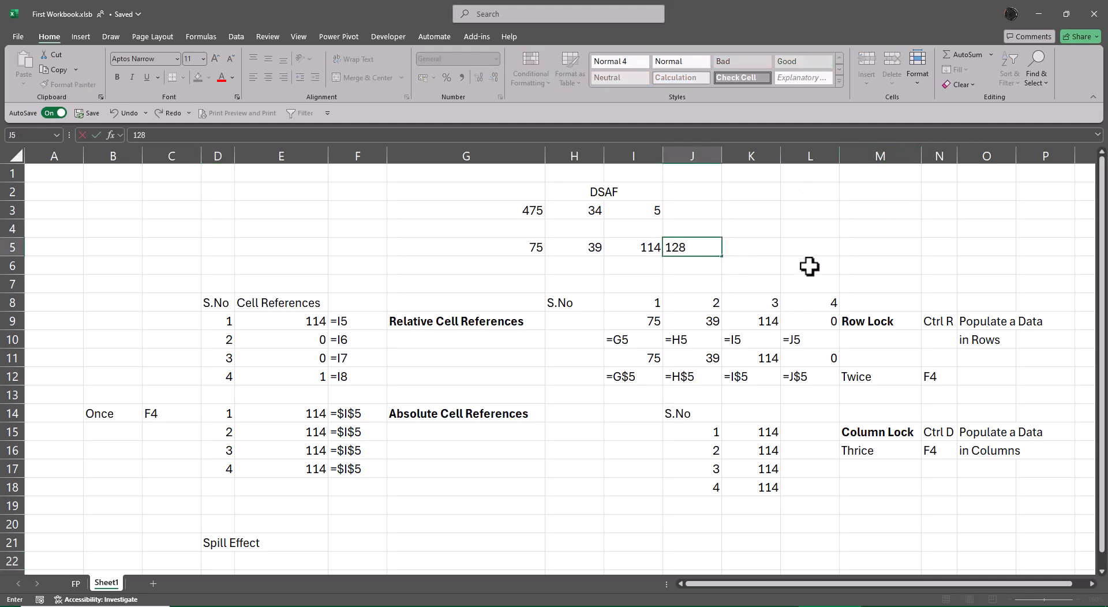
key("Return")
Step: Enter the values 75, 39, 114 and 128 down column M in M2:M5
key("Up")
key("Up")
key("Up")
key("Right")
key("Right")
key("Up")
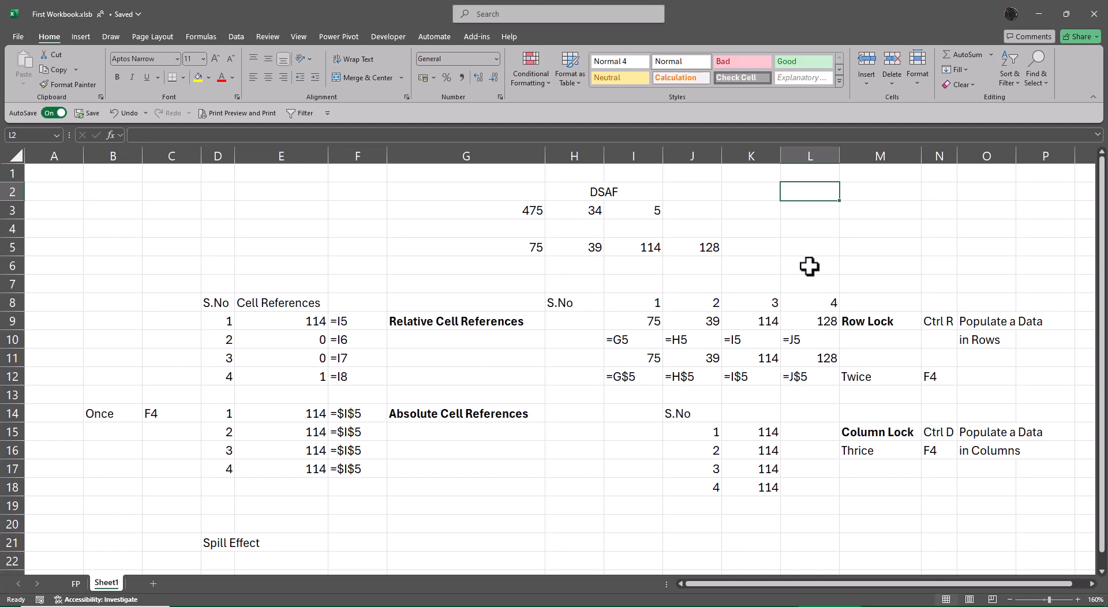
key("Right")
type("75")
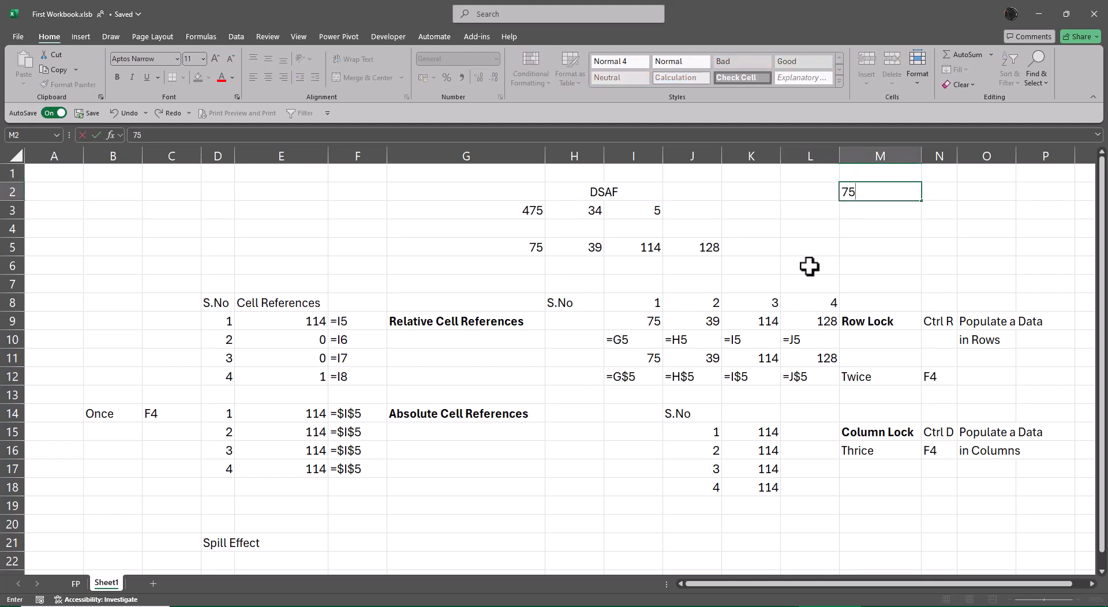
key("Return")
type("39")
key("Return")
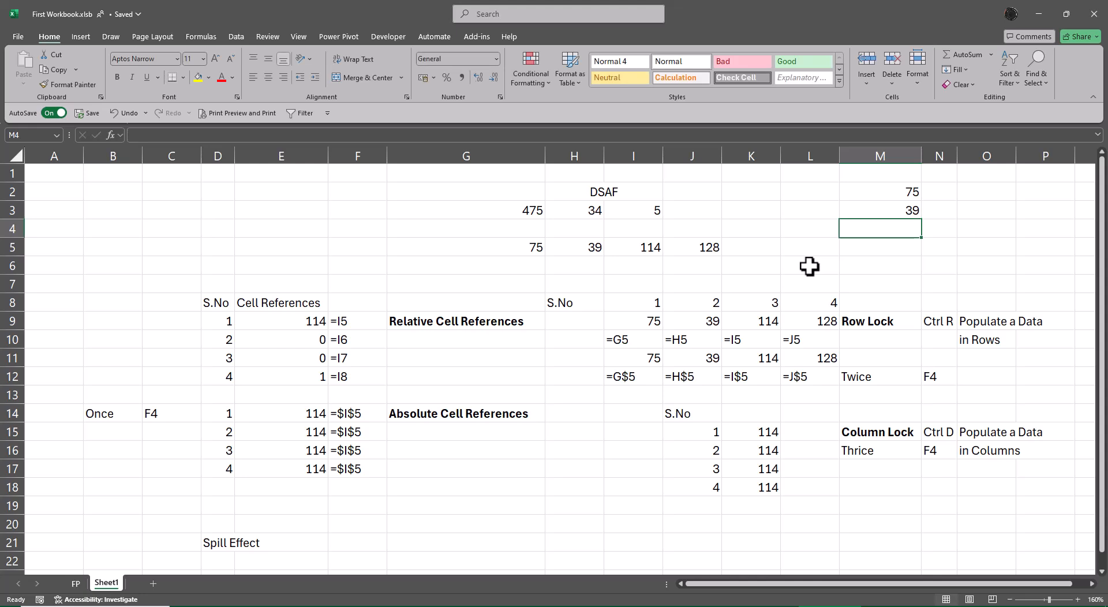
type("114")
key("Return")
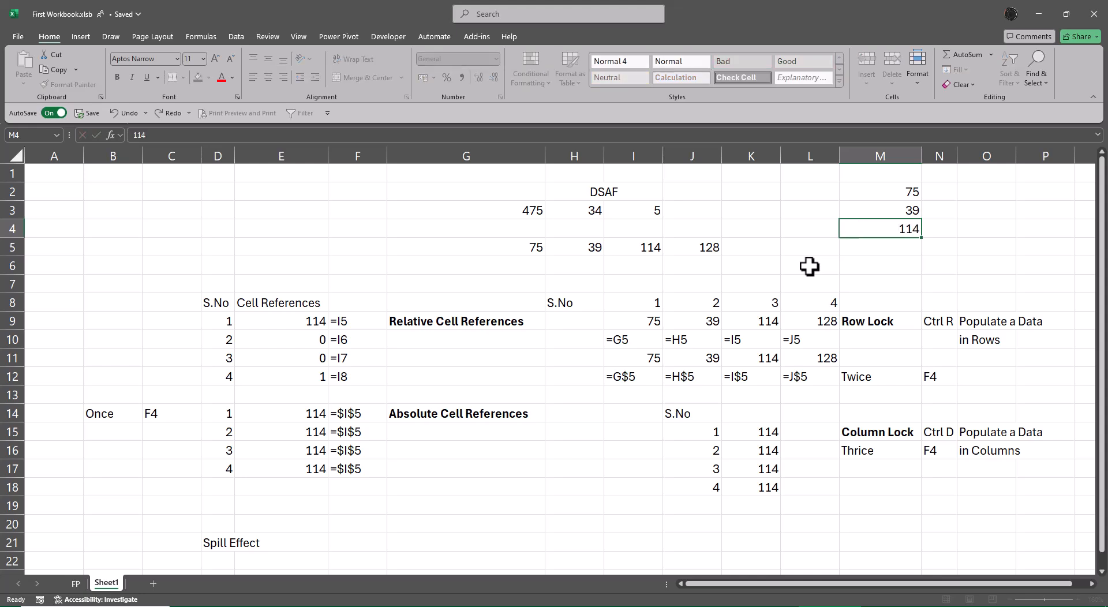
type("128")
key("Return")
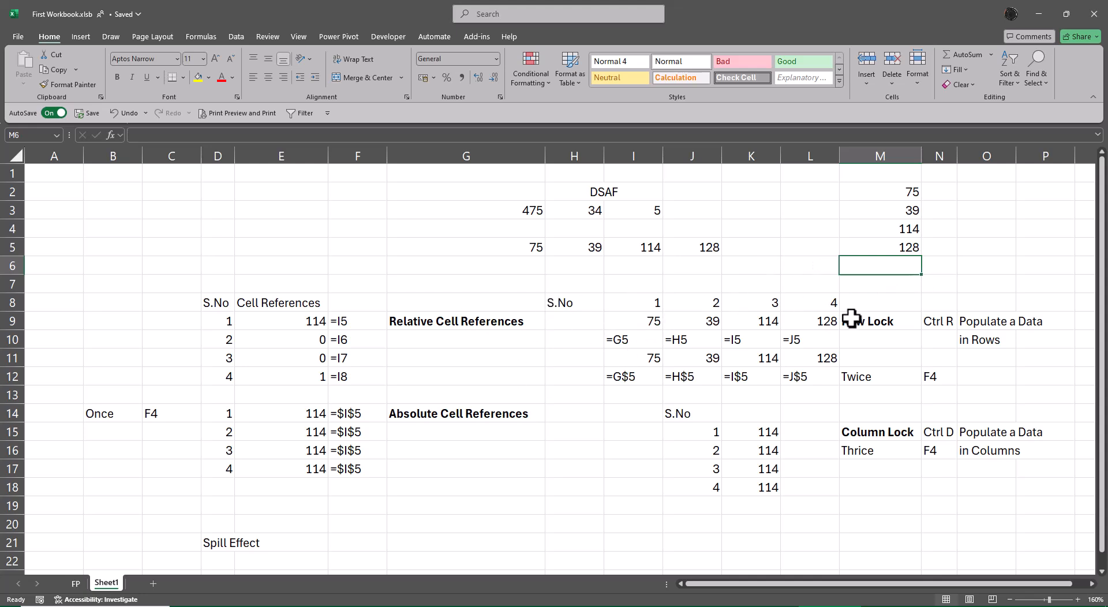
key("Down")
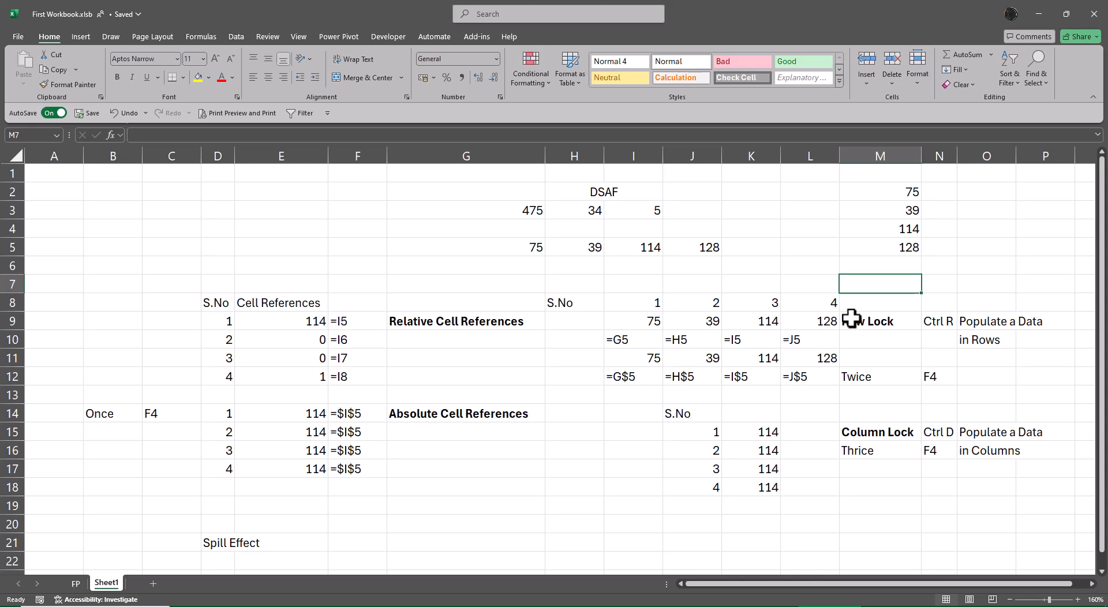
key("alt")
key("w")
key("f")
key("f")
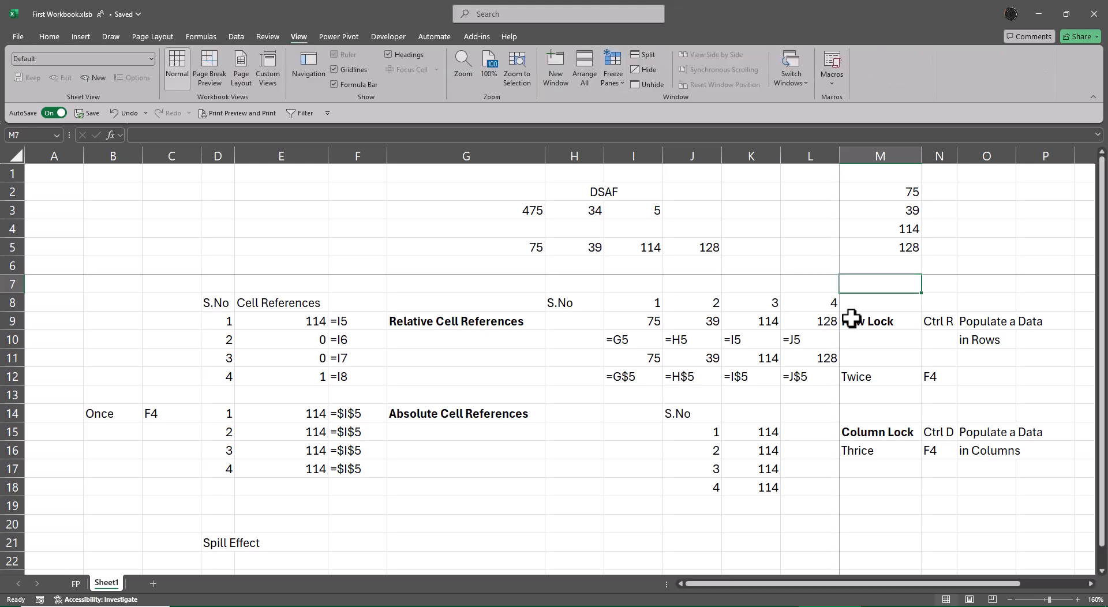
key("alt")
key("w")
key("f")
key("f")
Step: Freeze the panes at O7 so that rows 1 to 6 and columns A to N stay fixed
key("Right")
key("Right")
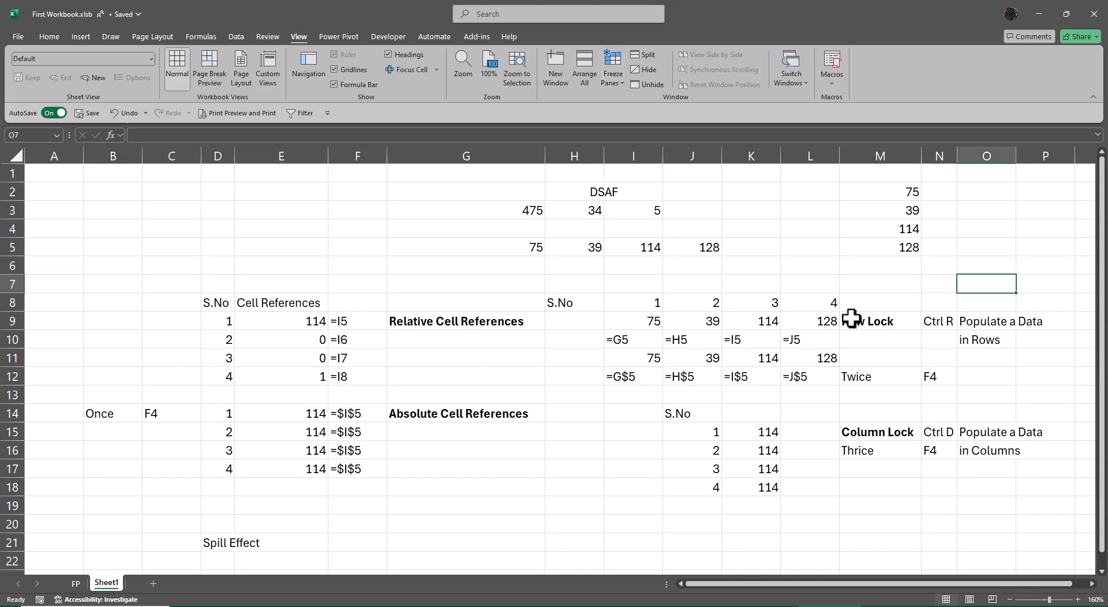
key("alt")
key("w")
key("f")
key("f")
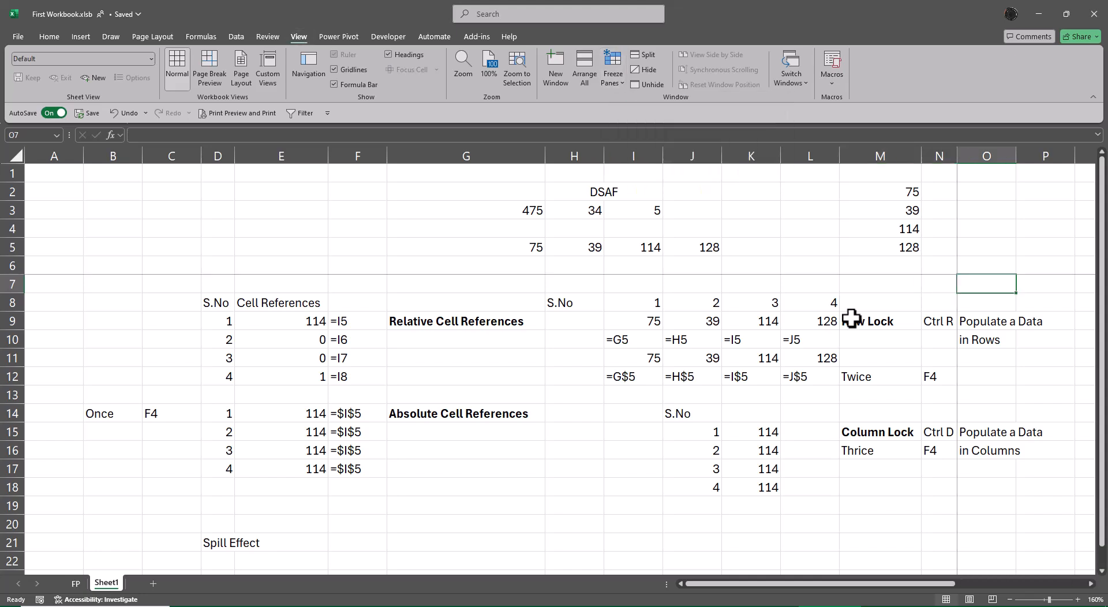
Step: View the Spill Effect section directly beneath the frozen source values
key("Down")
key("Down")
key("Down")
key("Down")
key("Down")
key("Down")
key("Down")
key("Down")
key("Down")
key("Down")
key("Down")
key("Down")
key("Down")
key("Down")
key("Down")
key("Down")
key("Down")
key("Down")
key("Down")
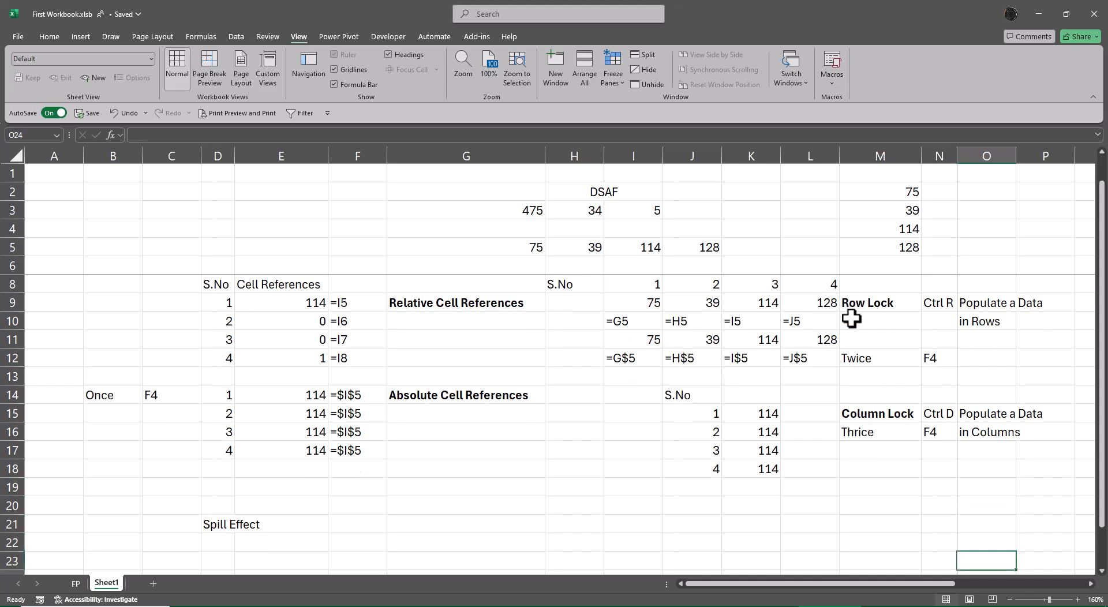
key("Down")
key("Down")
key("Down")
key("Down")
key("Down")
key("Down")
key("Down")
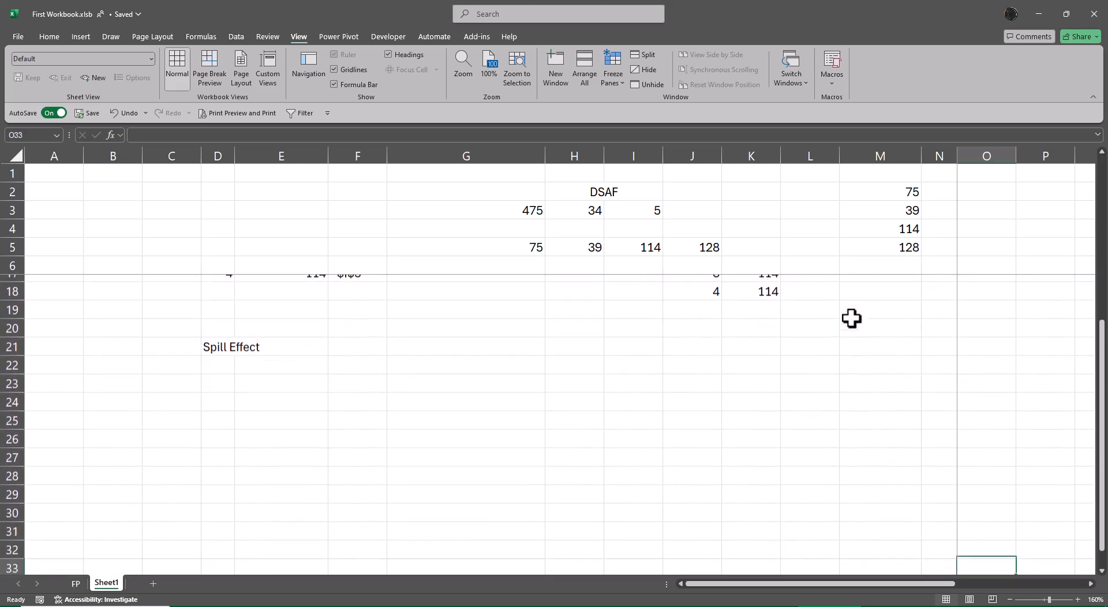
key("Down")
key("Down")
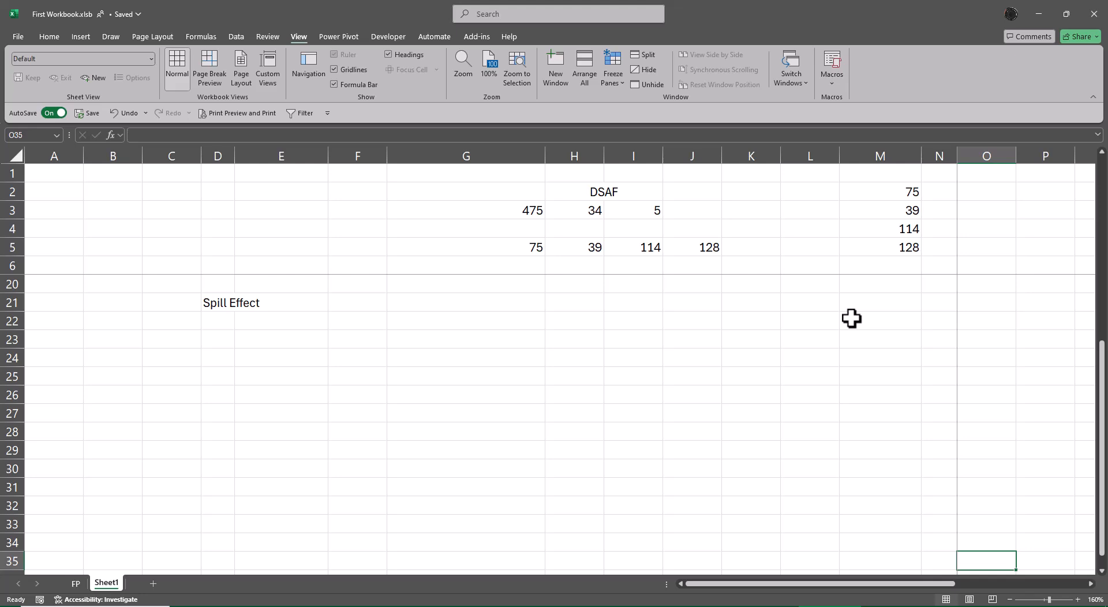
Step: Enter the headers Qty, Rate and Amount in D22:F22 beneath the Spill Effect title
scroll(606, 461, "up", 5)
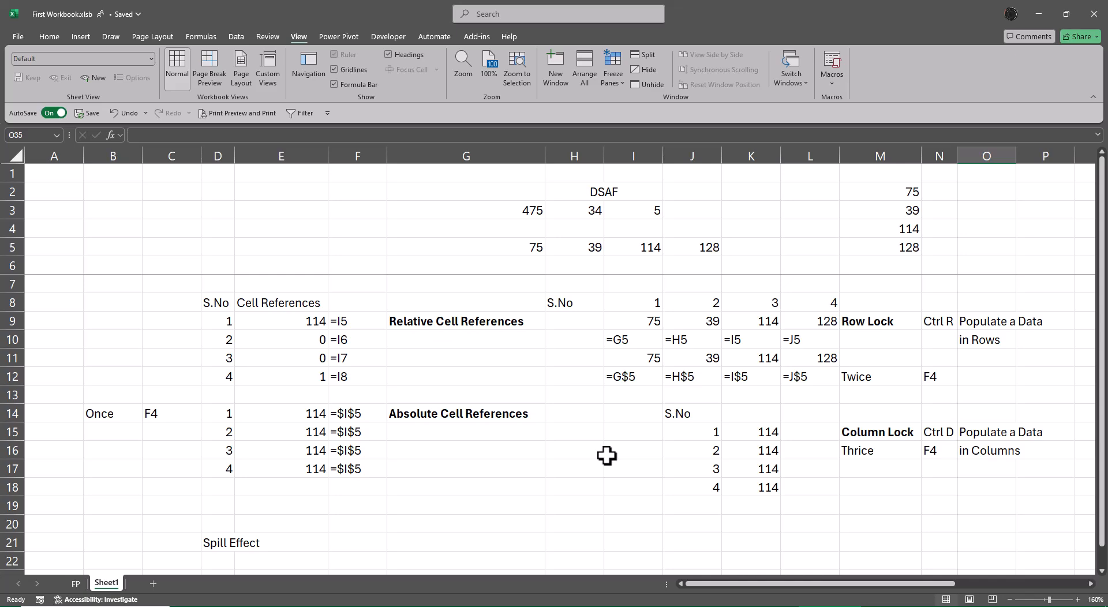
scroll(606, 455, "down", 5)
scroll(607, 450, "up", 1)
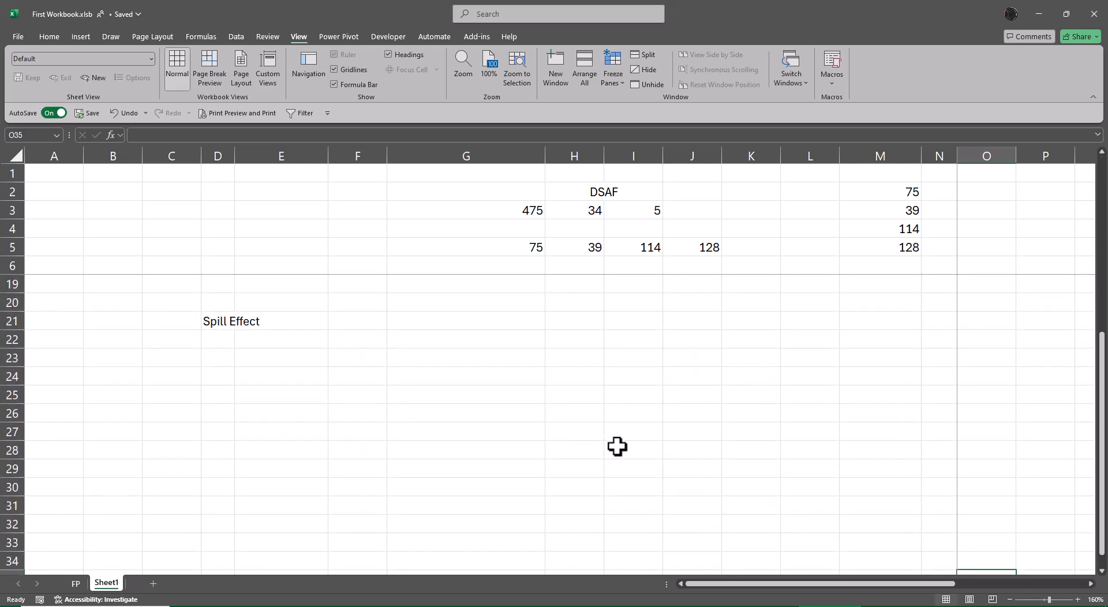
left_click(211, 337)
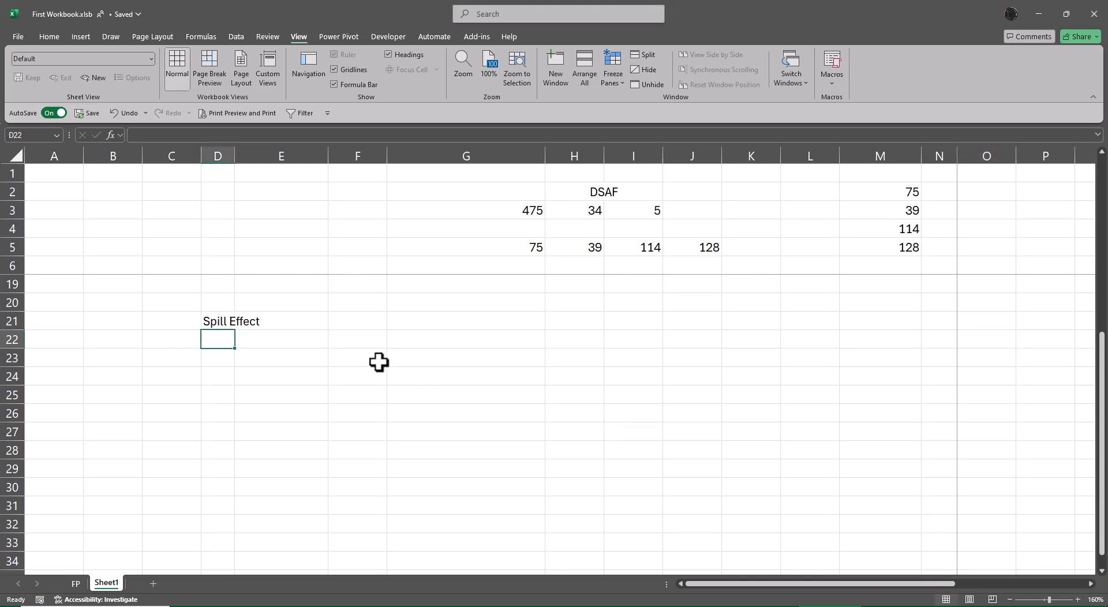
type("Qty")
key("Tab")
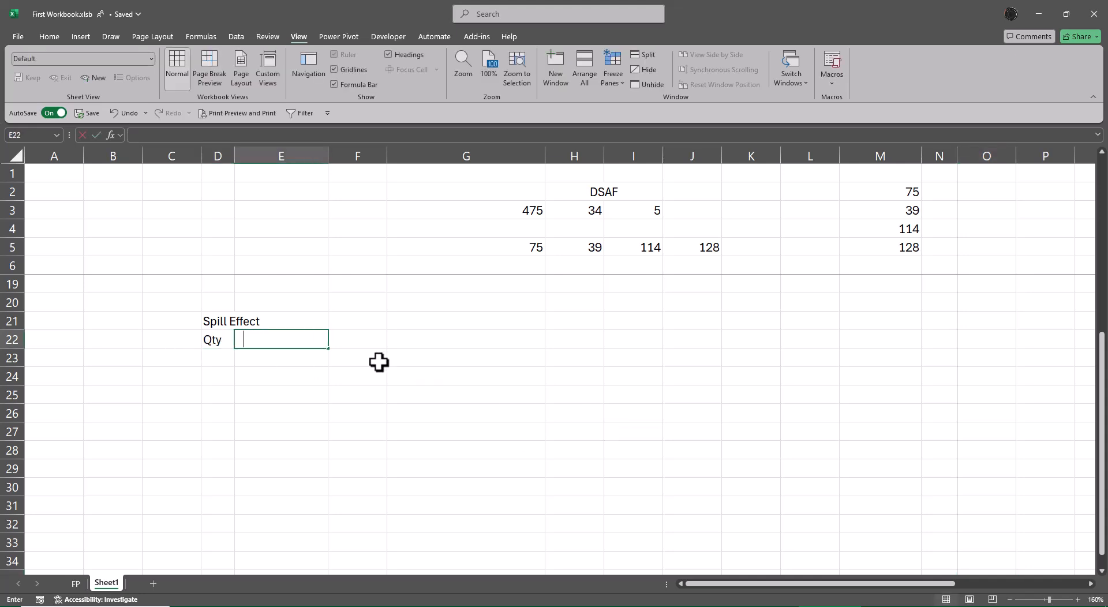
type("E")
key("BackSpace")
type("Rate")
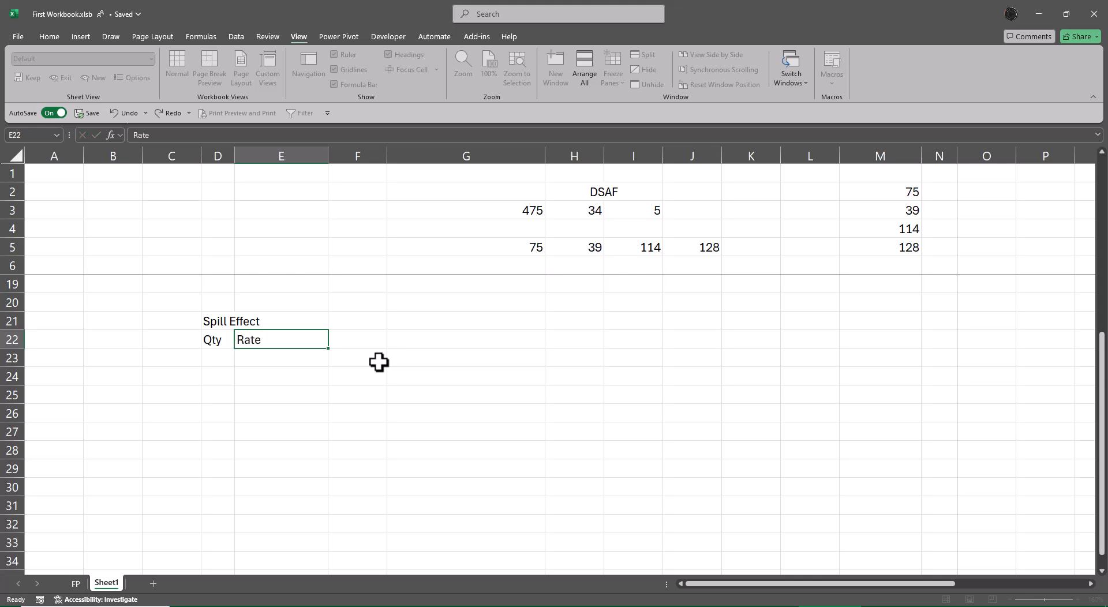
key("Tab")
type("Amou")
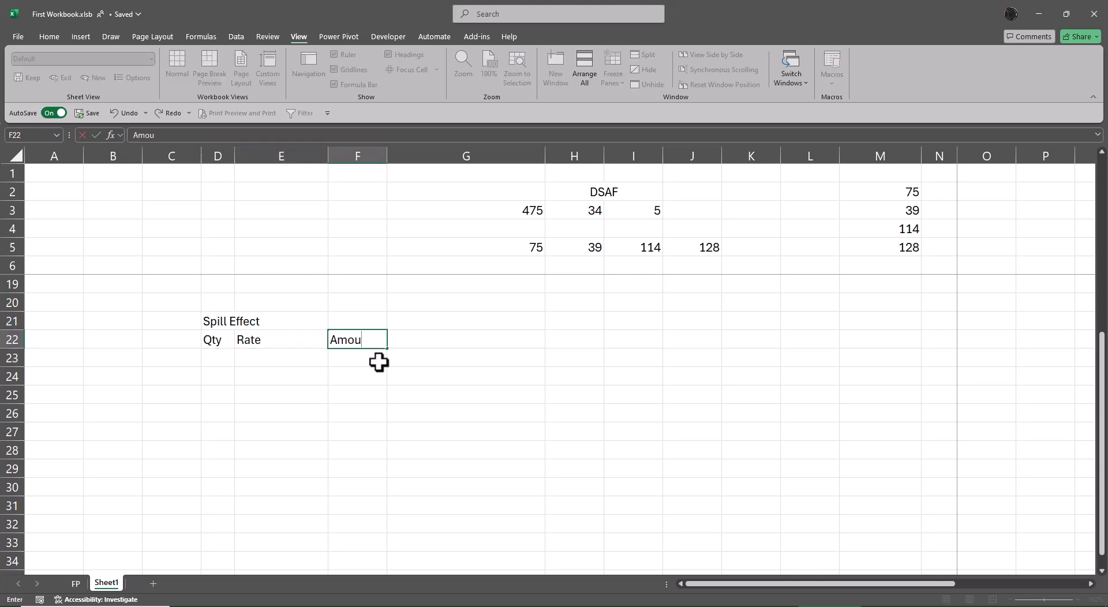
type("tnt")
key("Return")
Step: Enter the label Relative in B22, beside the Spill Effect table headers
key("Left")
key("Up")
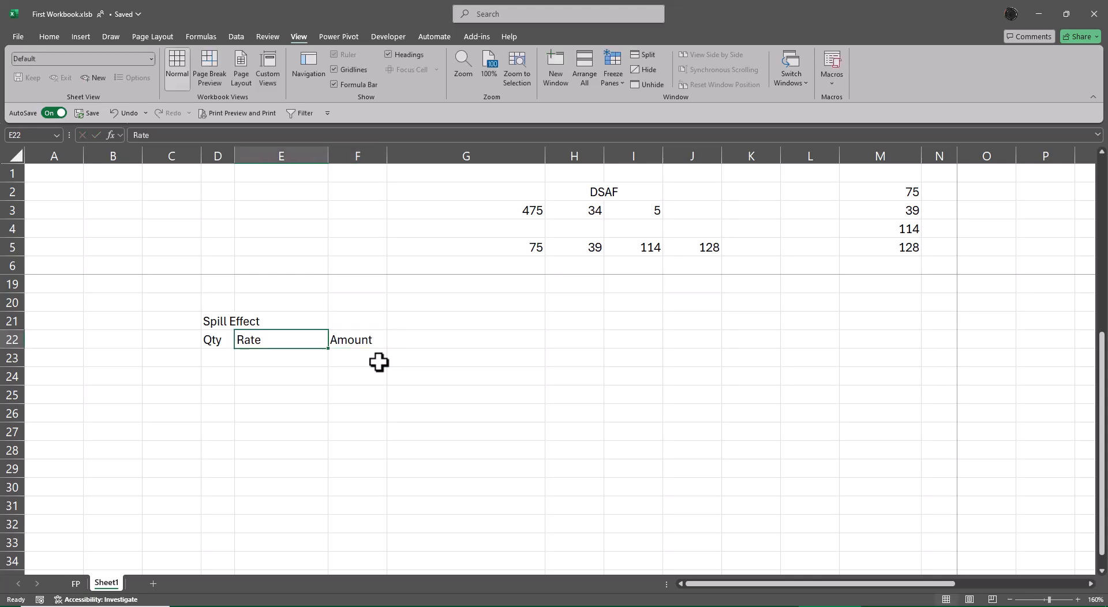
key("Left")
key("Left")
key("Left")
type("Re")
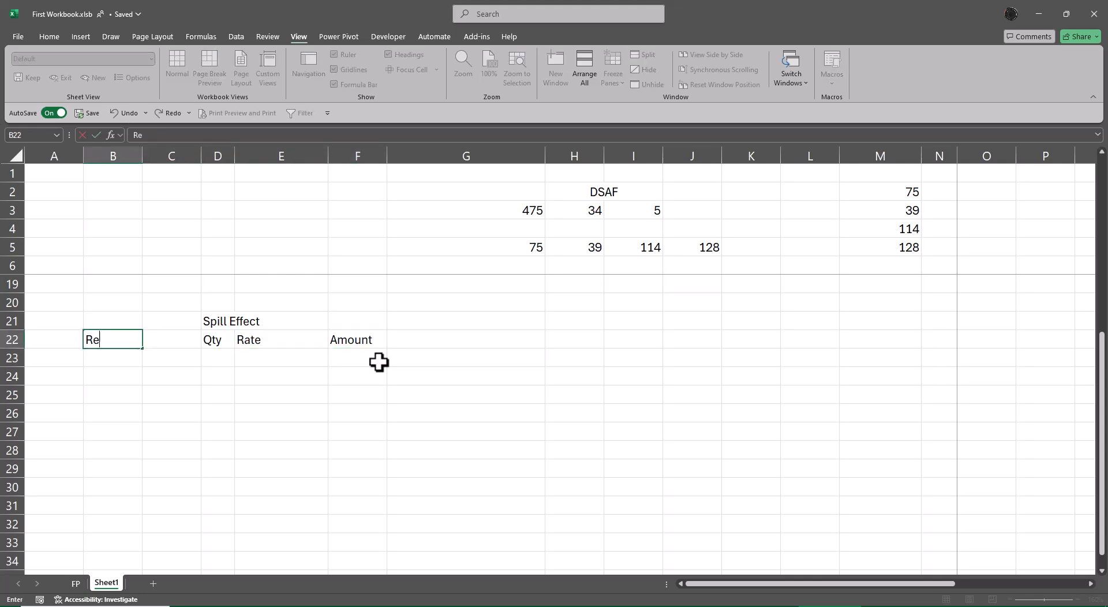
type("lative")
key("Return")
Step: Enter the values 10, 20, 30, 40, 50 and 1 down the Qty column in D23:D28
key("Right")
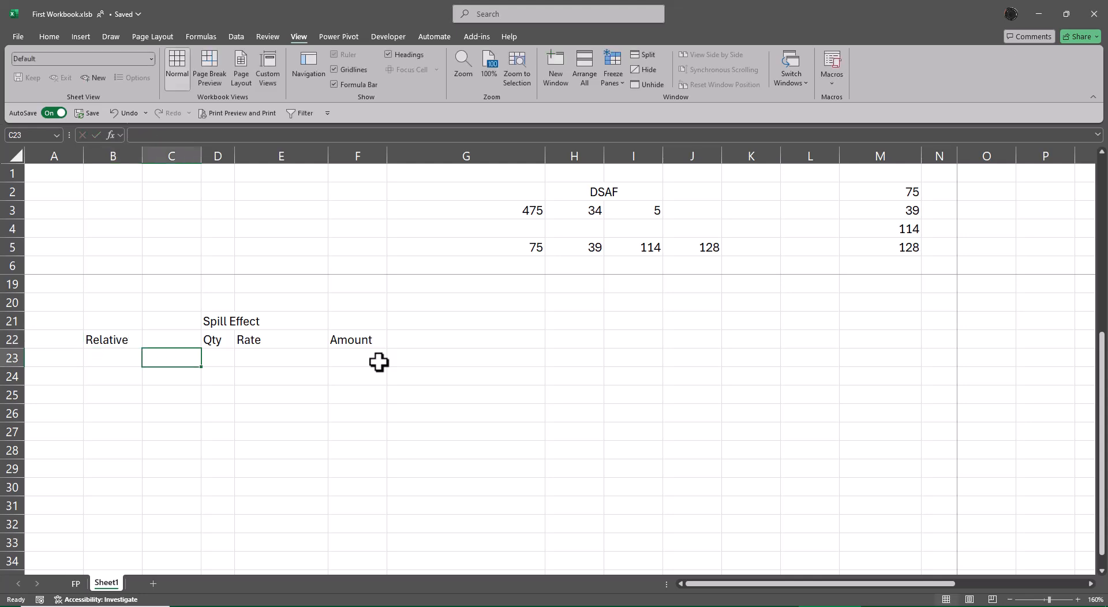
key("Right")
type("10")
key("Return")
type("20")
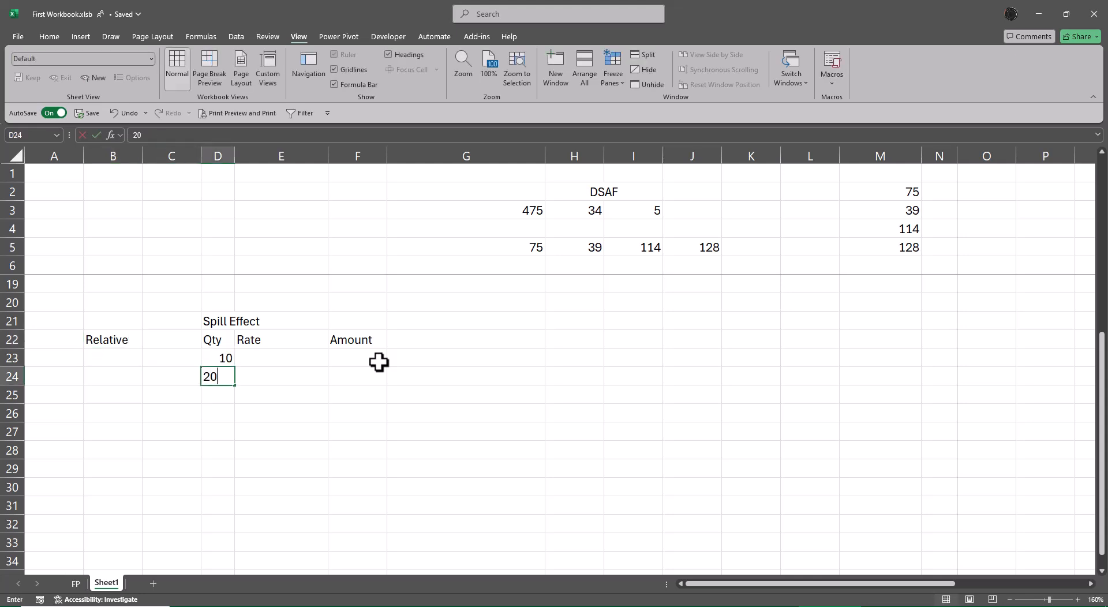
key("Return")
type("30")
key("Return")
type("40")
key("Return")
type("50")
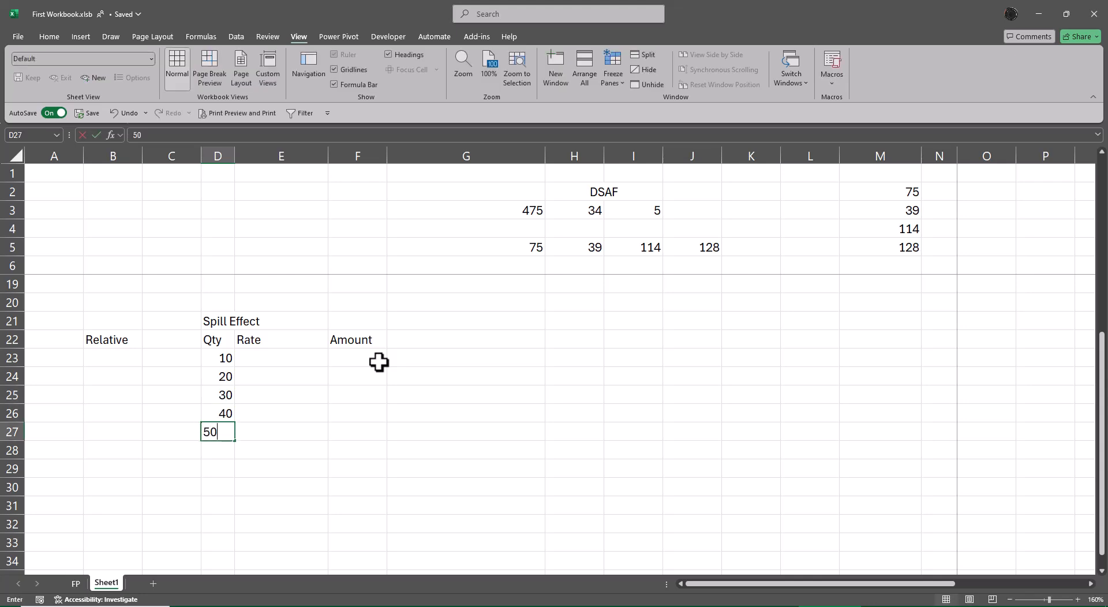
key("Return")
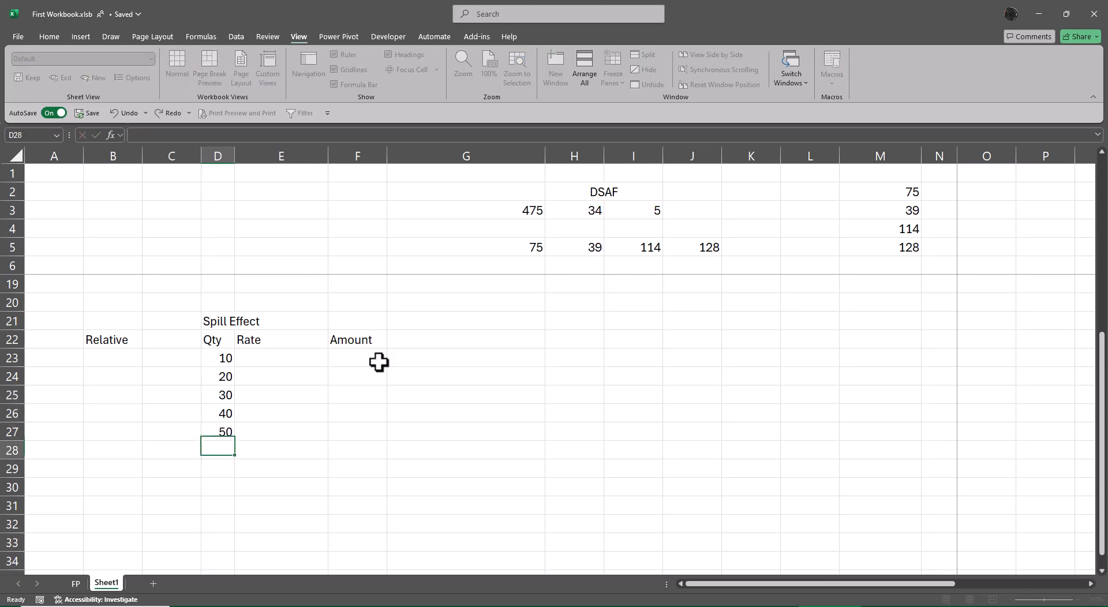
type("1")
Step: Enter 25 as the first value of the Rate column in E23
key("Up")
key("Up")
key("Up")
key("Up")
key("Up")
key("Right")
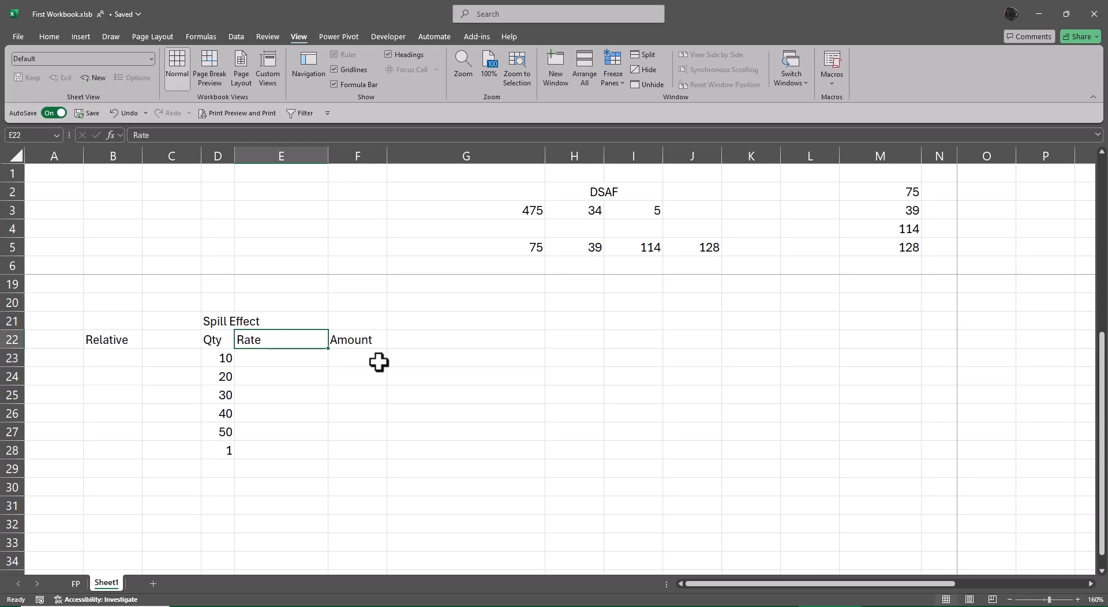
type("25")
key("Return")
Step: Fill E24:E27 at once with the formula =E23+2 so that each rate builds on the one above
key("shift+Down")
key("shift+Down")
key("shift+Down")
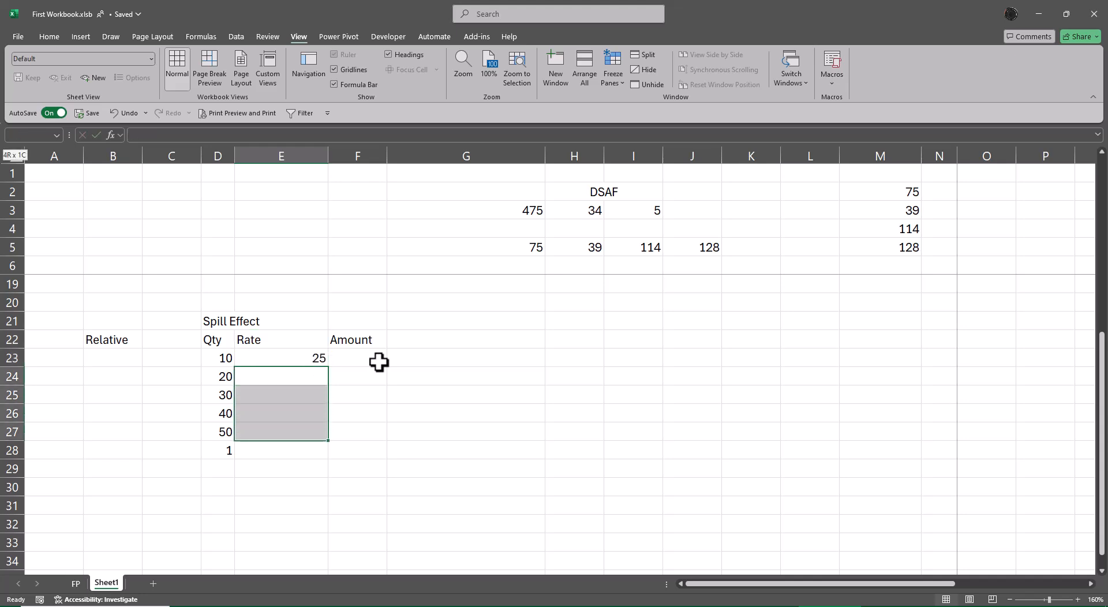
type("=")
key("Up")
type("+2")
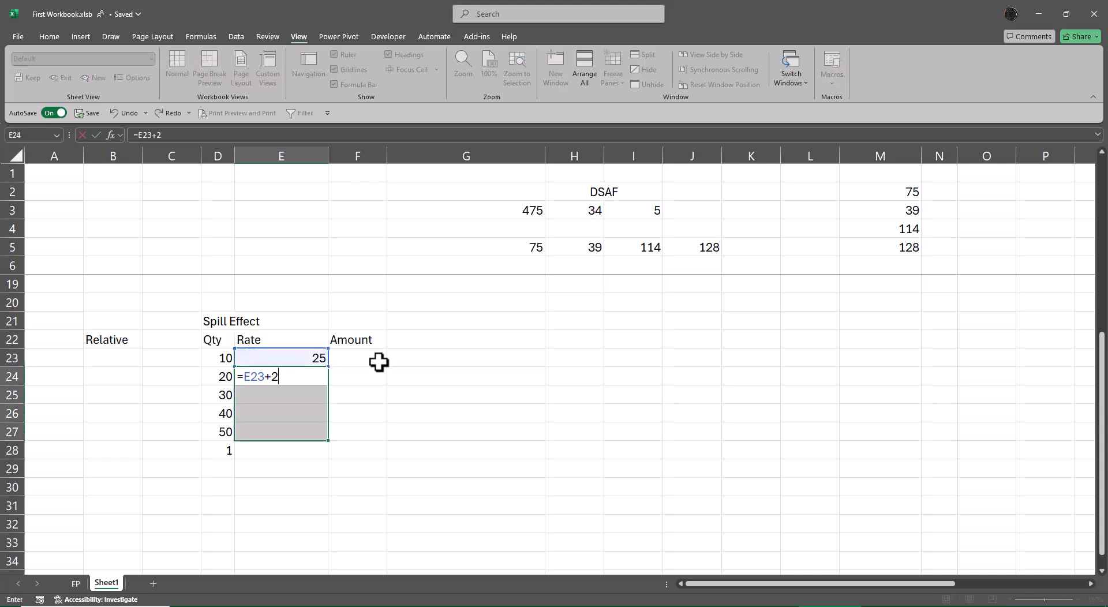
key("ctrl+Return")
Step: Clear the extra value 1 from D28 below the quantities
key("Left")
key("Down")
key("Down")
key("Down")
key("Down")
key("Delete")
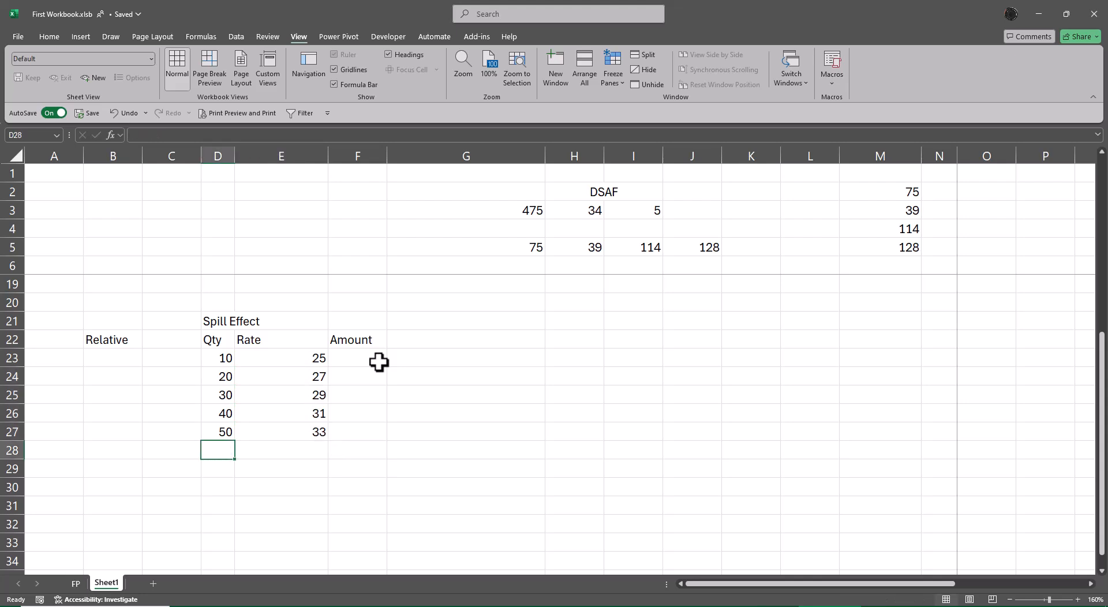
Step: AutoFit the width of column D to the Spill Effect title in D21
key("Up")
key("Up")
key("Up")
key("Up")
key("Up")
key("Up")
key("Up")
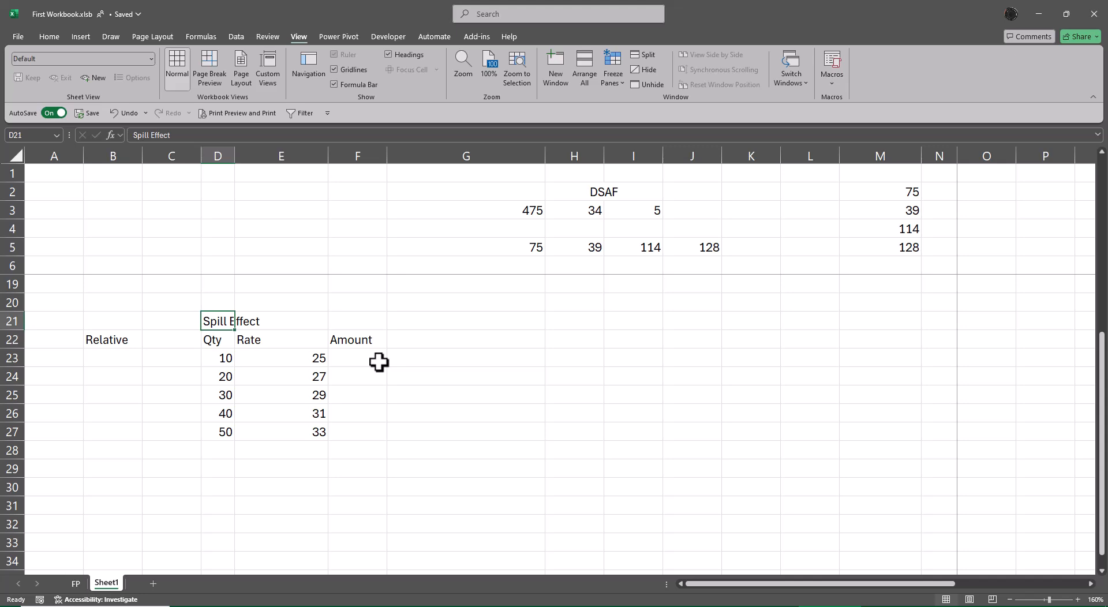
key("alt+o")
key("c")
key("a")
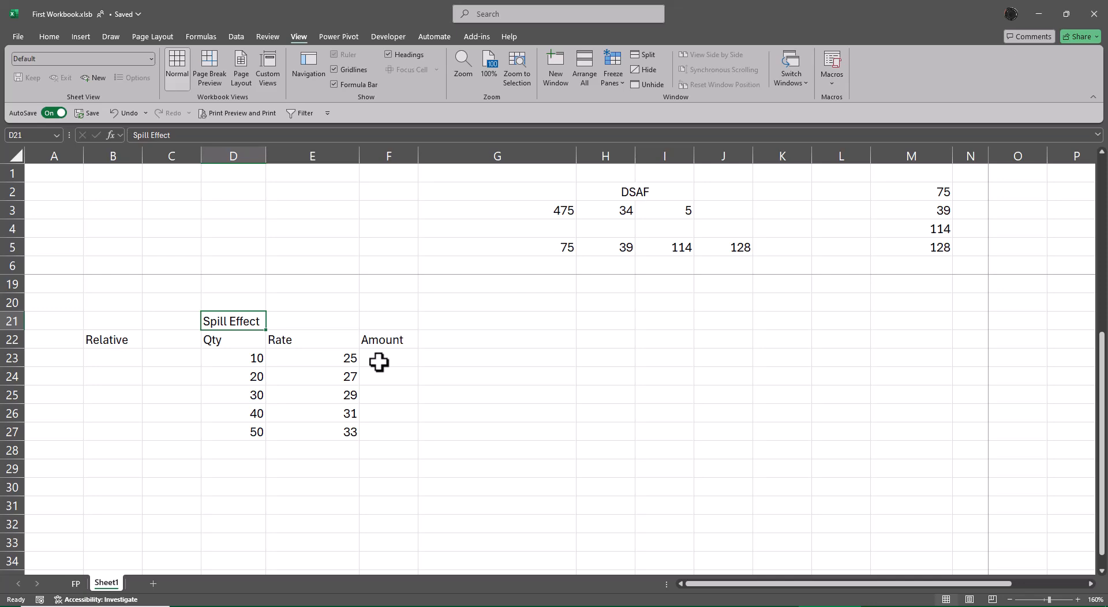
Step: Enter three more Amount headers in G22, H22 and I22 of the Spill Effect table
scroll(938, 465, "up", 4)
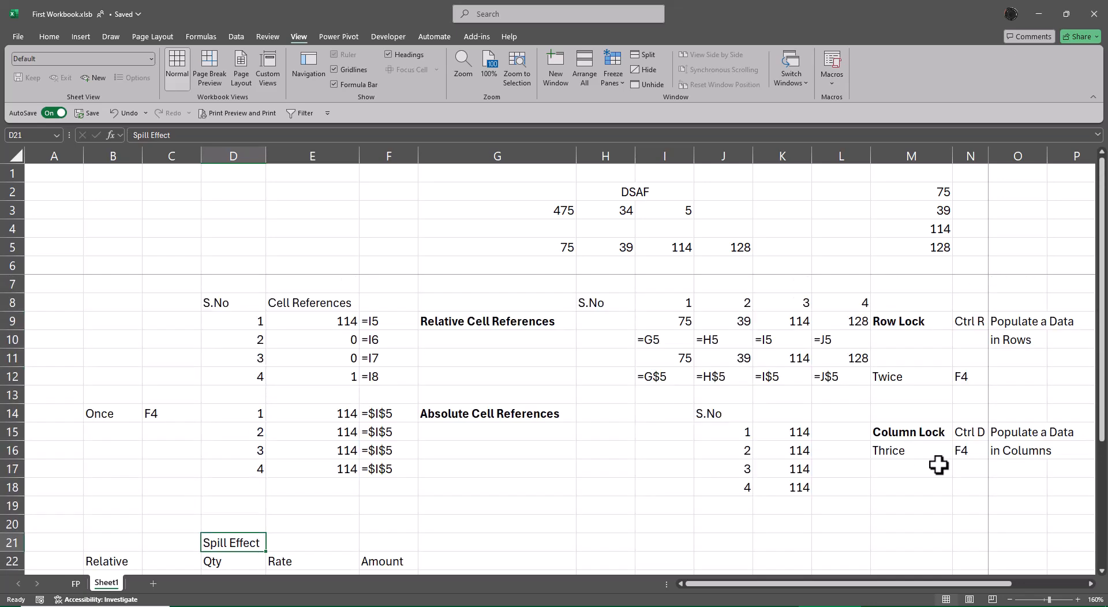
scroll(947, 466, "down", 1)
scroll(949, 466, "down", 1)
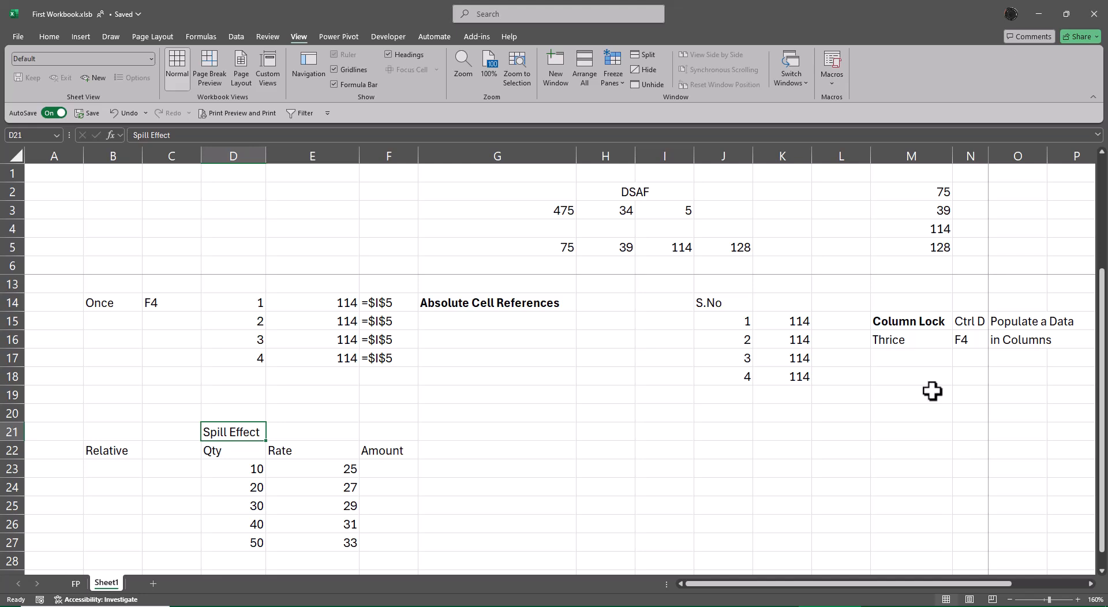
scroll(933, 391, "down", 2)
left_click(470, 335)
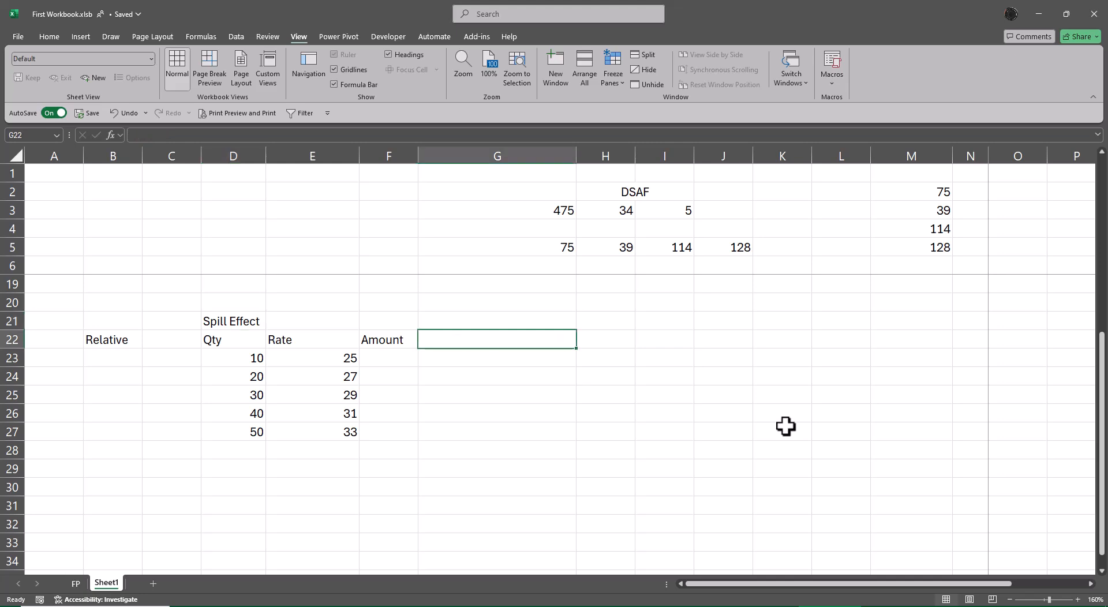
type("Amount")
key("Tab")
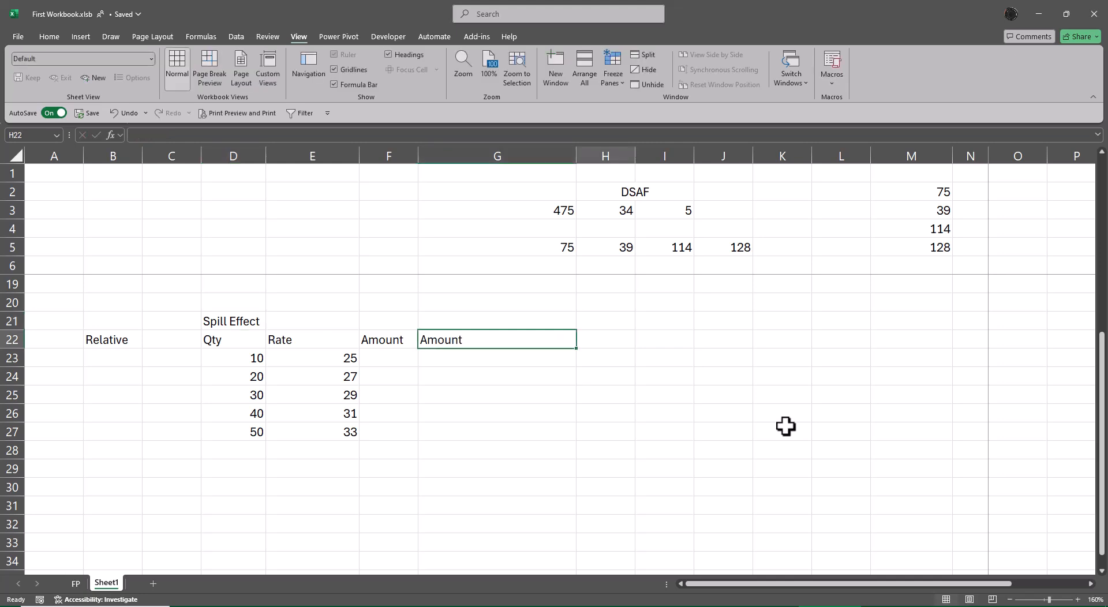
type("Amount")
key("Tab")
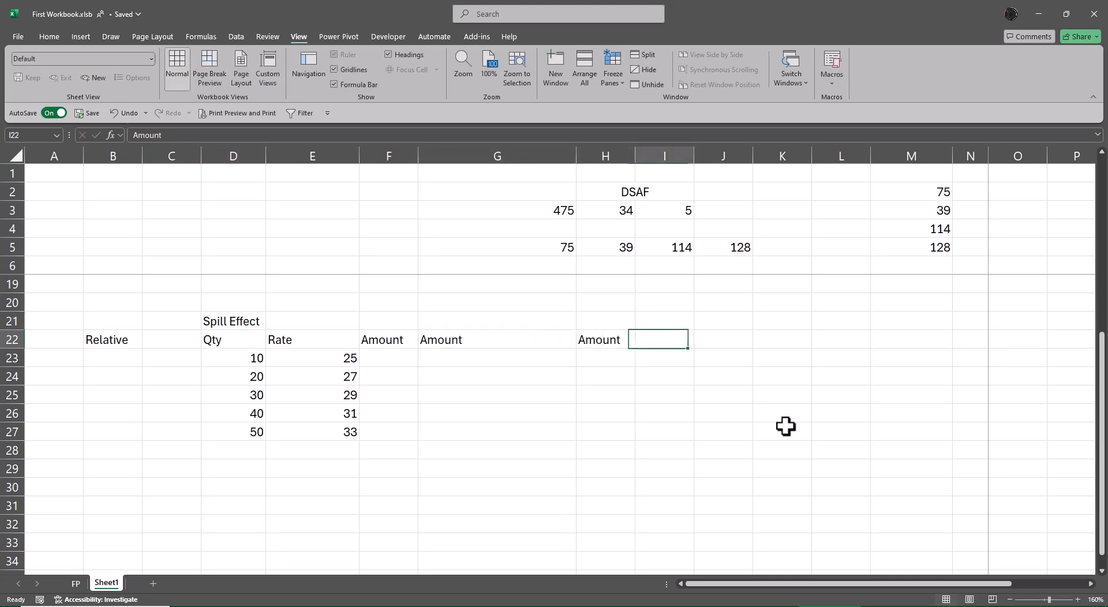
type("Amount")
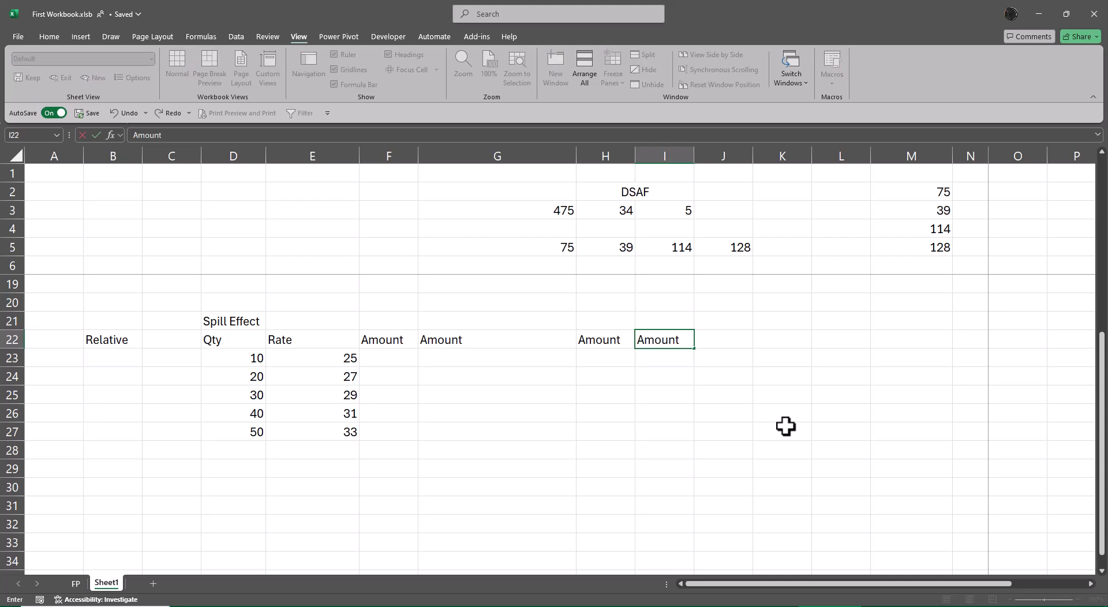
key("Return")
Step: Calculate the first Amount in F23 with =D23*E23 and fill the formula down to F27
key("Left")
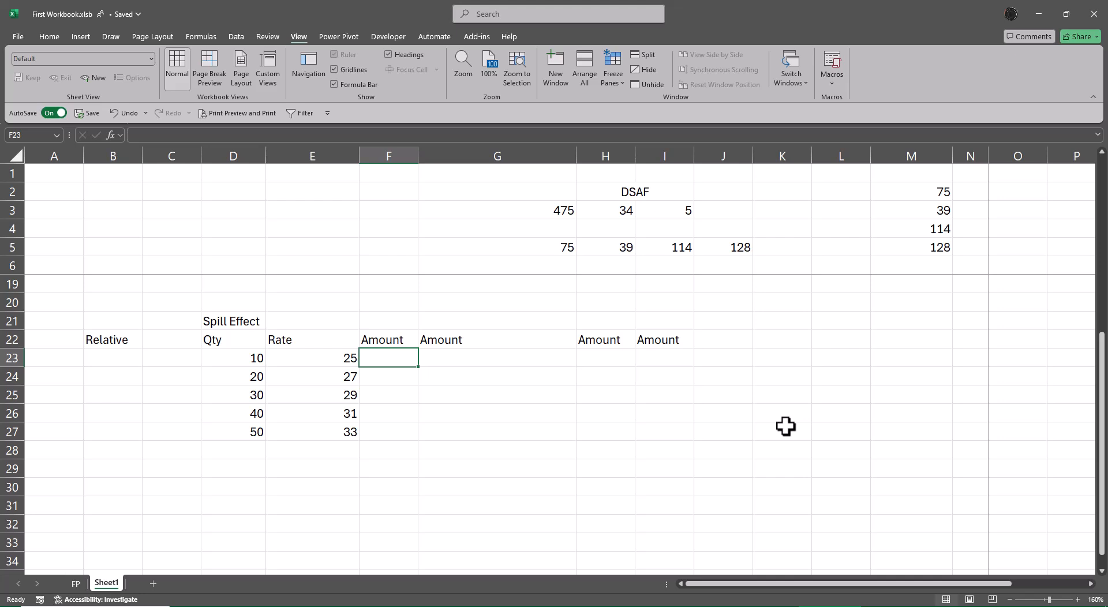
type("=")
key("Left")
key("Left")
type("*")
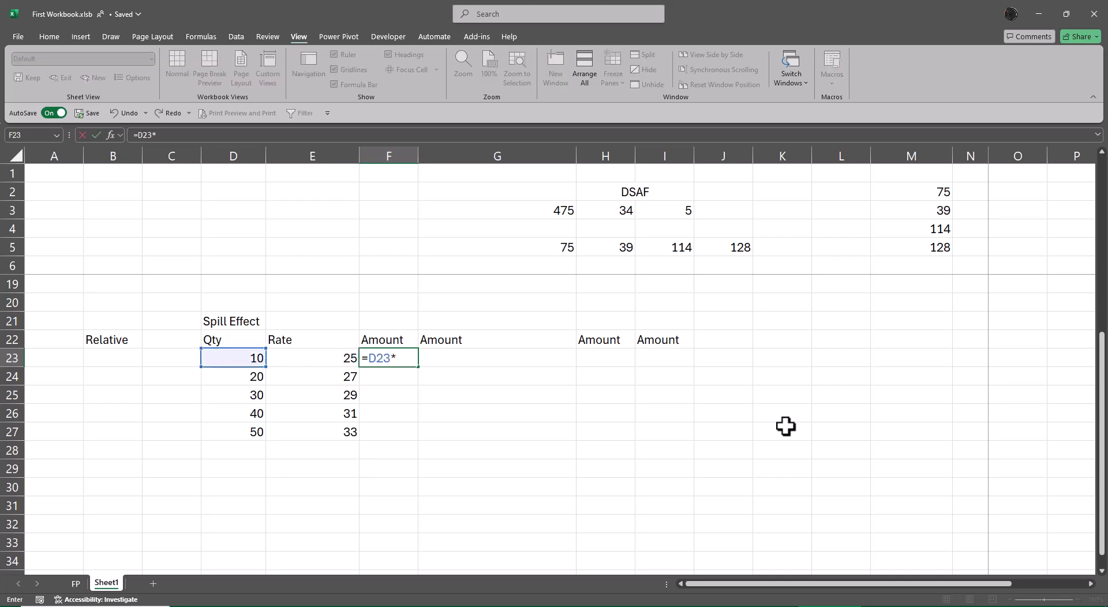
key("Left")
key("Return")
key("Up")
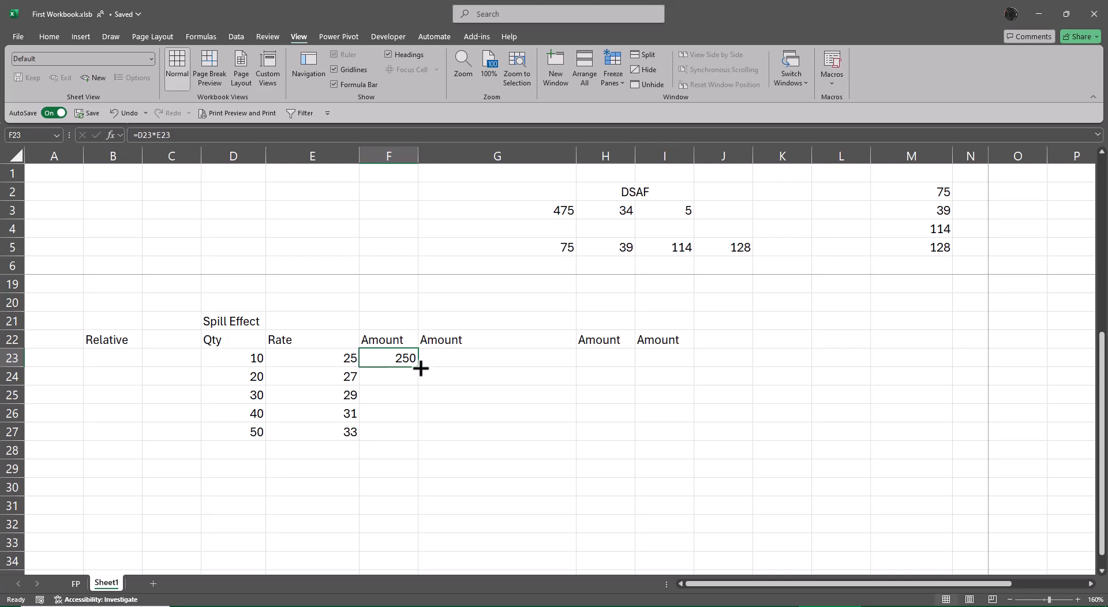
left_click_drag(420, 368, 416, 439)
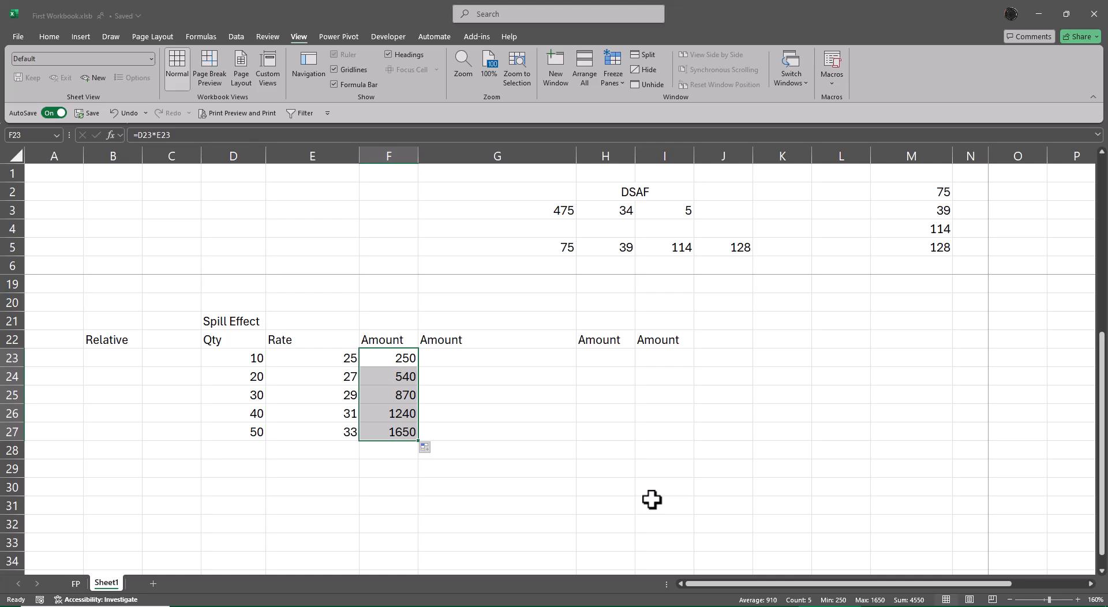
Step: Fill G23:G27 at once with the formula =D23*E23 in the second Amount column
key("Right")
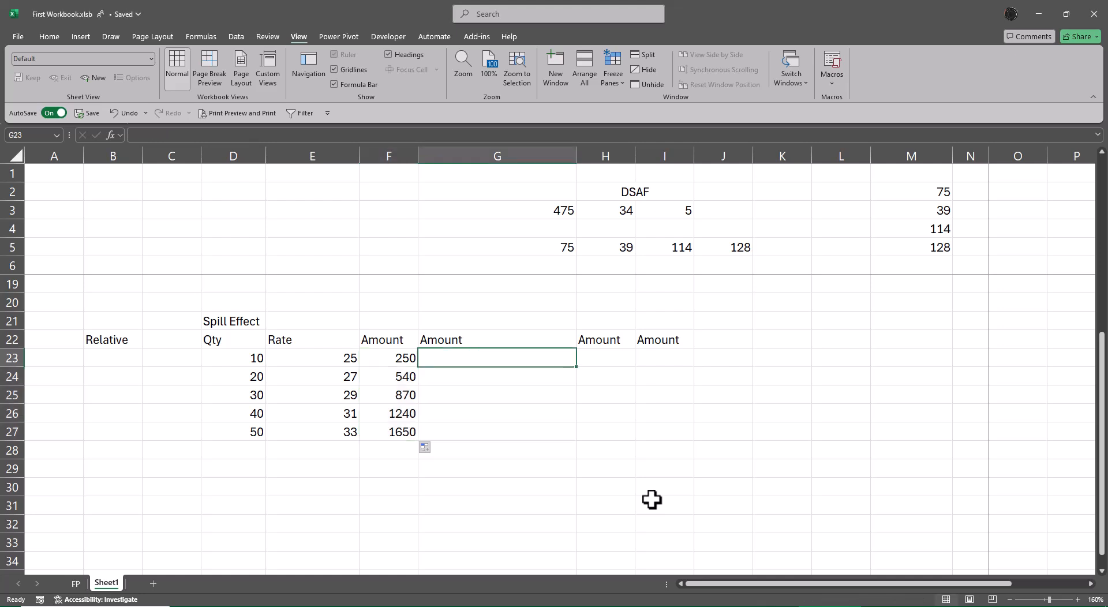
key("shift+Down")
key("shift+Down")
key("shift+Down")
key("shift+Down")
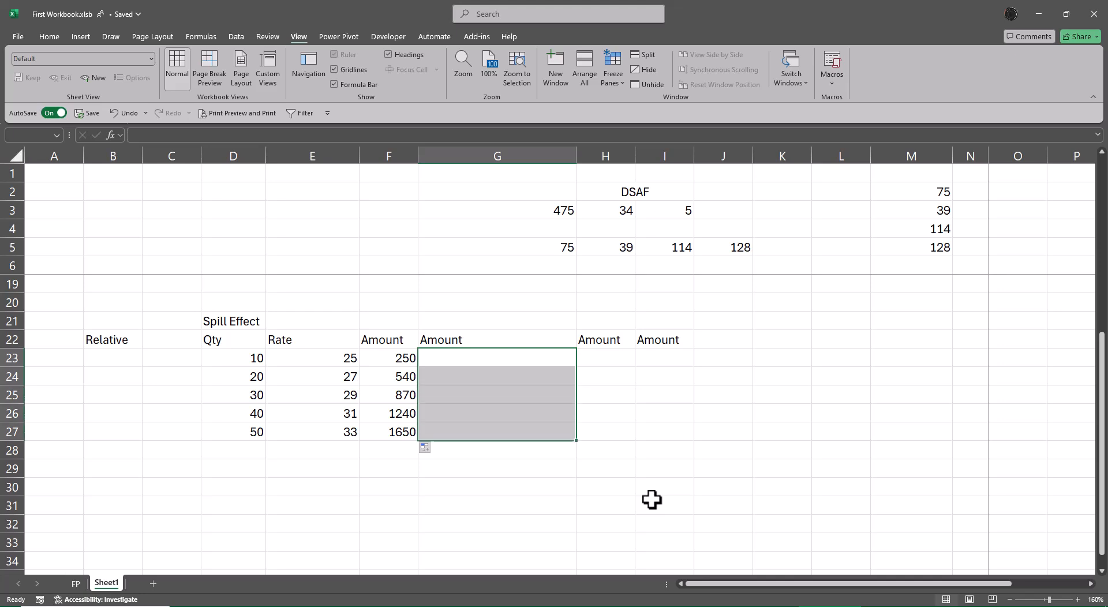
type("=")
key("Left")
key("Left")
key("Left")
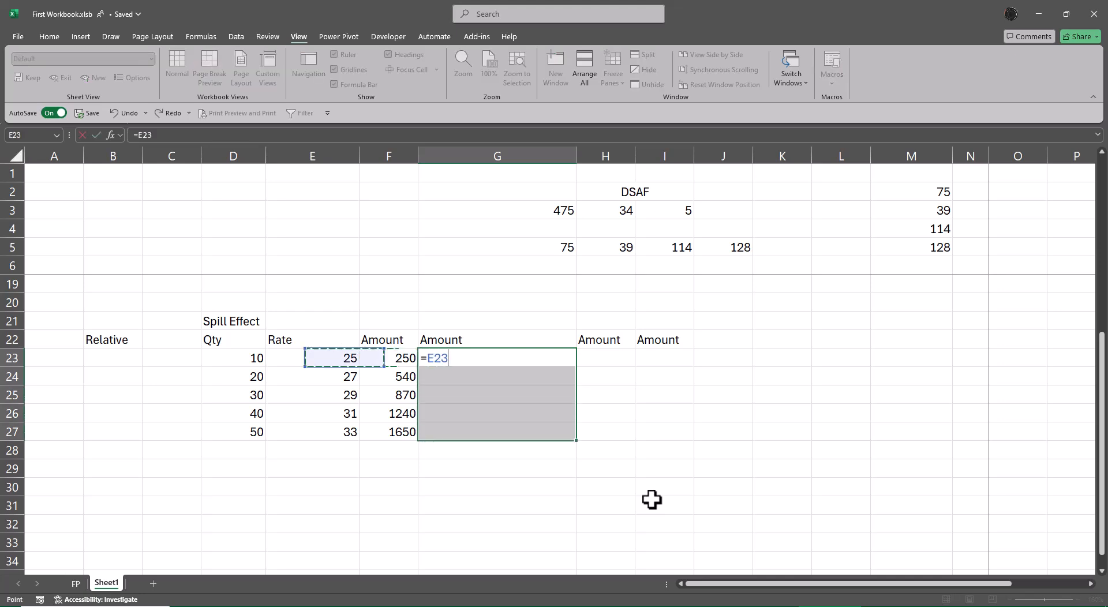
type("*")
key("Left")
key("Left")
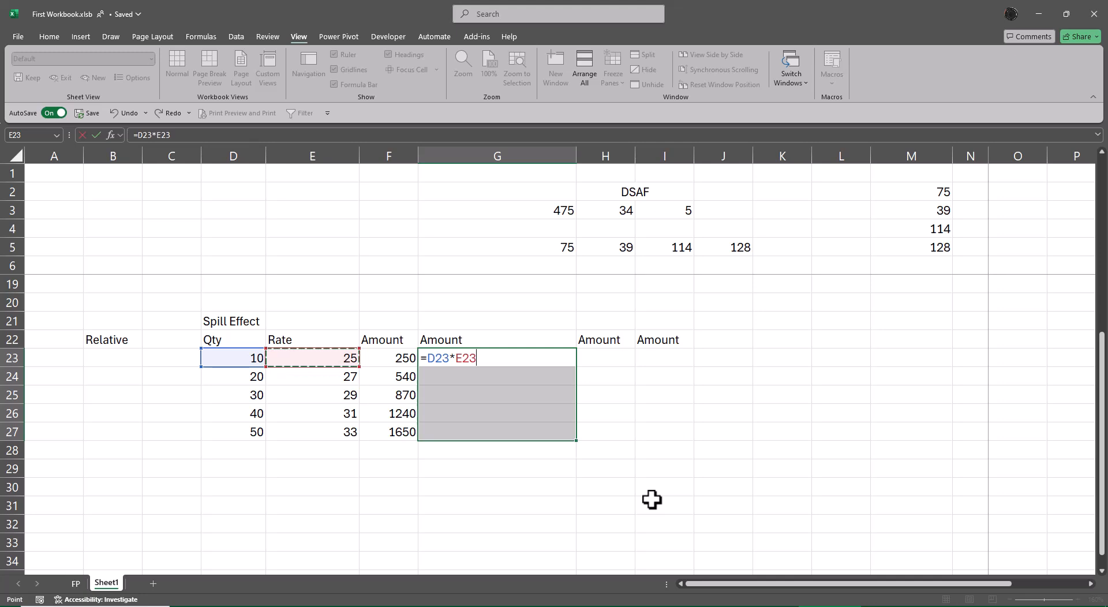
key("ctrl+Return")
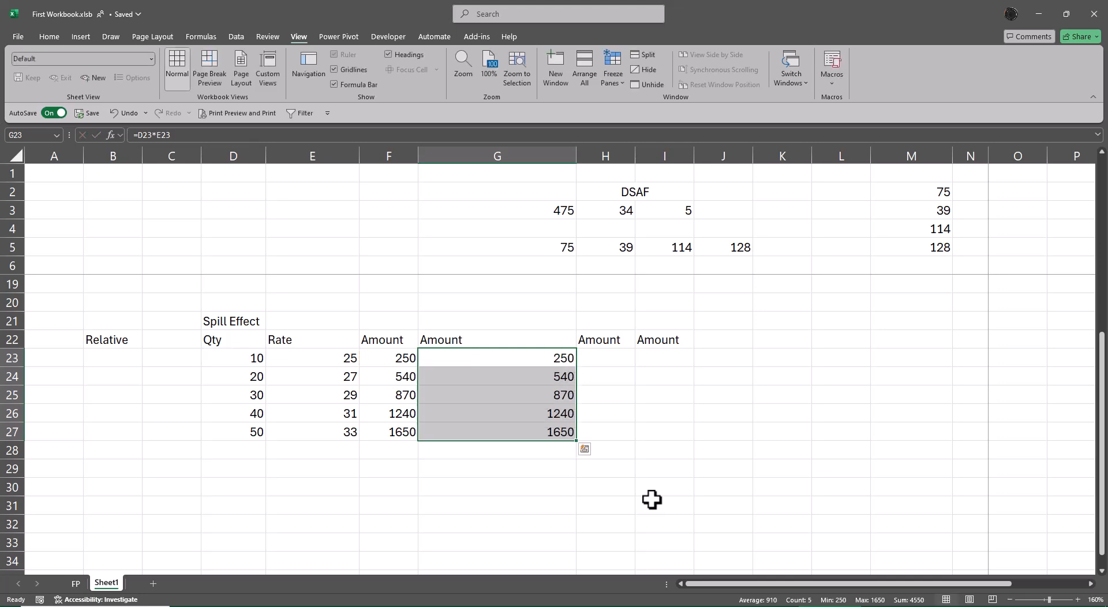
Step: Calculate the first value of the third Amount column in H23 with the formula =D23*E23
key("Right")
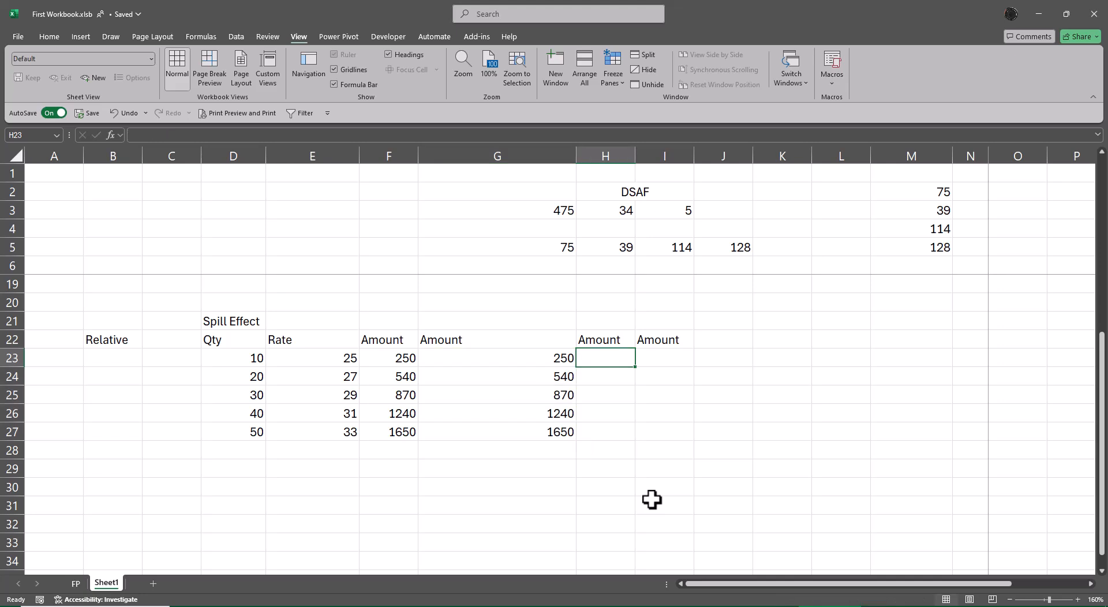
type("=")
key("Left")
key("Left")
key("Left")
key("Left")
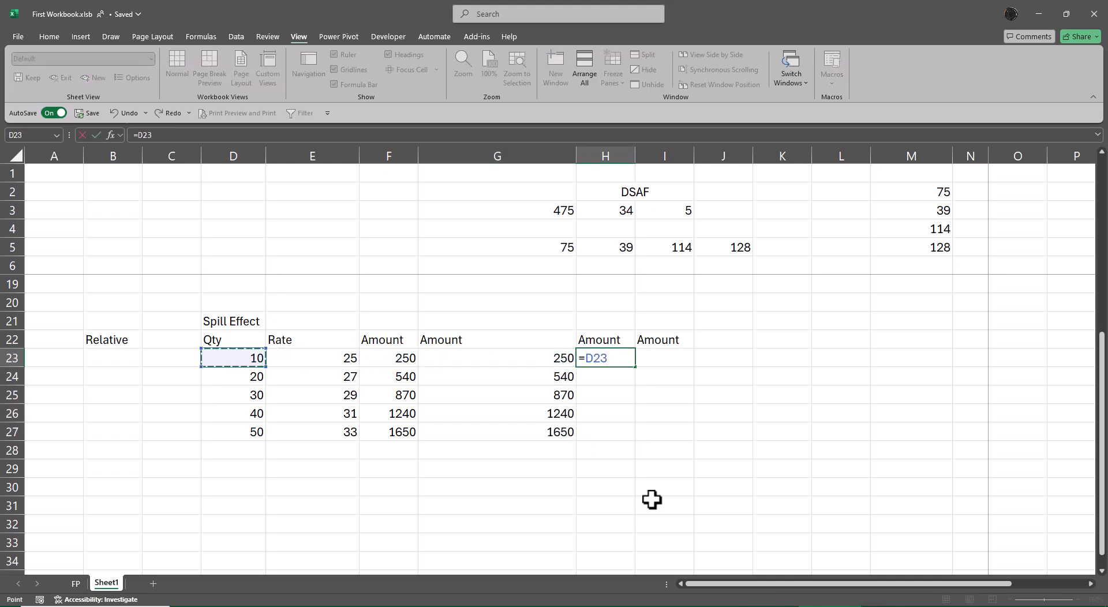
type("*")
key("Left")
key("Left")
key("Left")
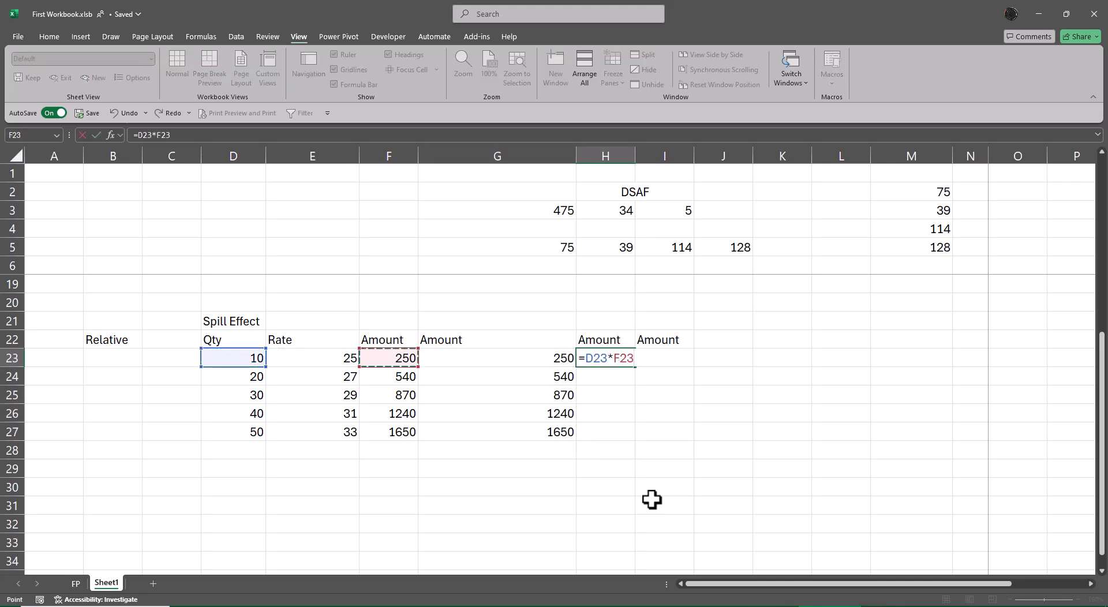
key("Return")
Step: Fill the formula in H23 down through H27
key("Up")
key("shift+Down")
key("shift+Down")
key("shift+Down")
key("shift+Down")
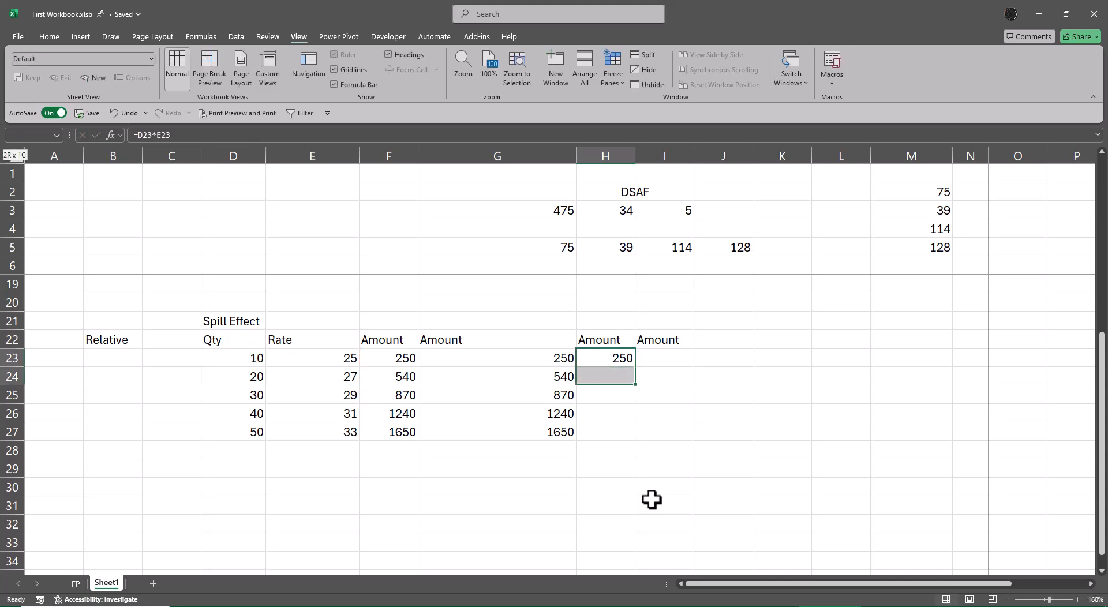
key("ctrl+d")
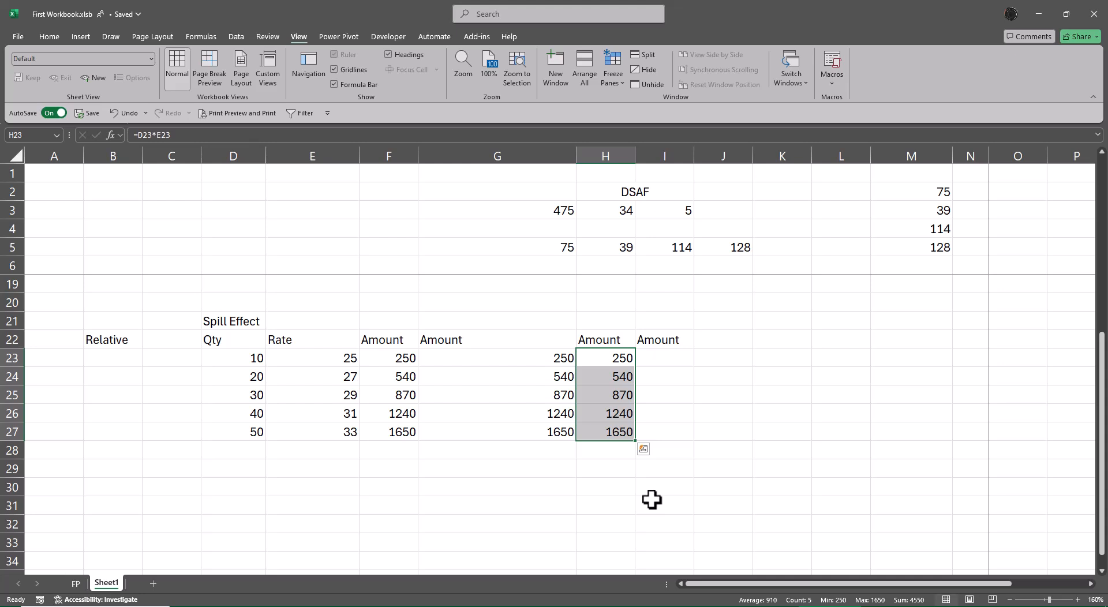
Step: Enter the spill formula =D23:D27*E23:E27 in I23 to calculate the whole fourth Amount column at once
key("Right")
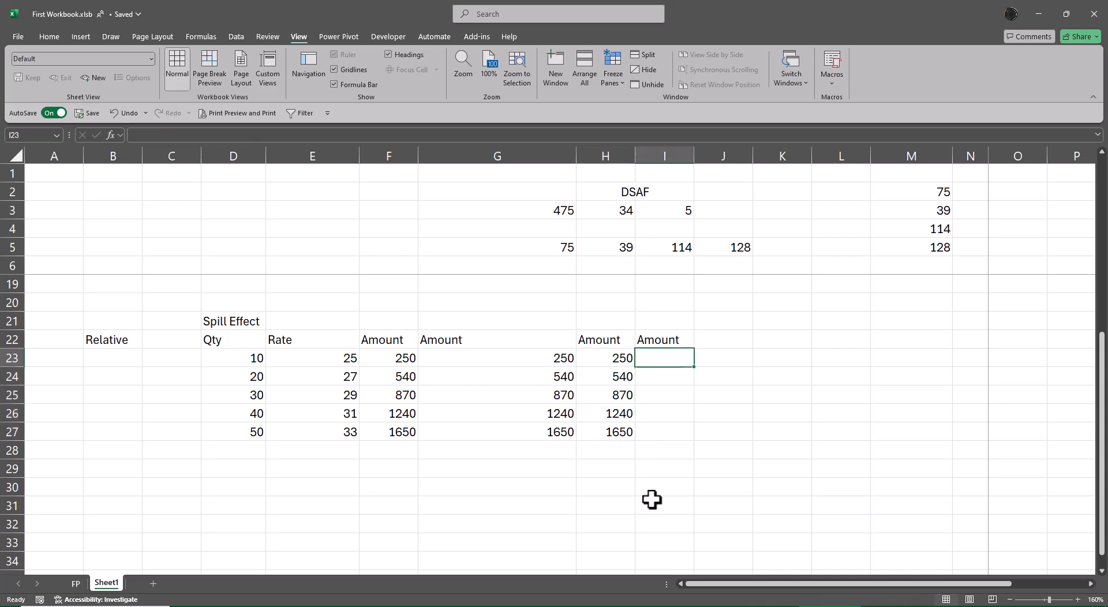
type("=")
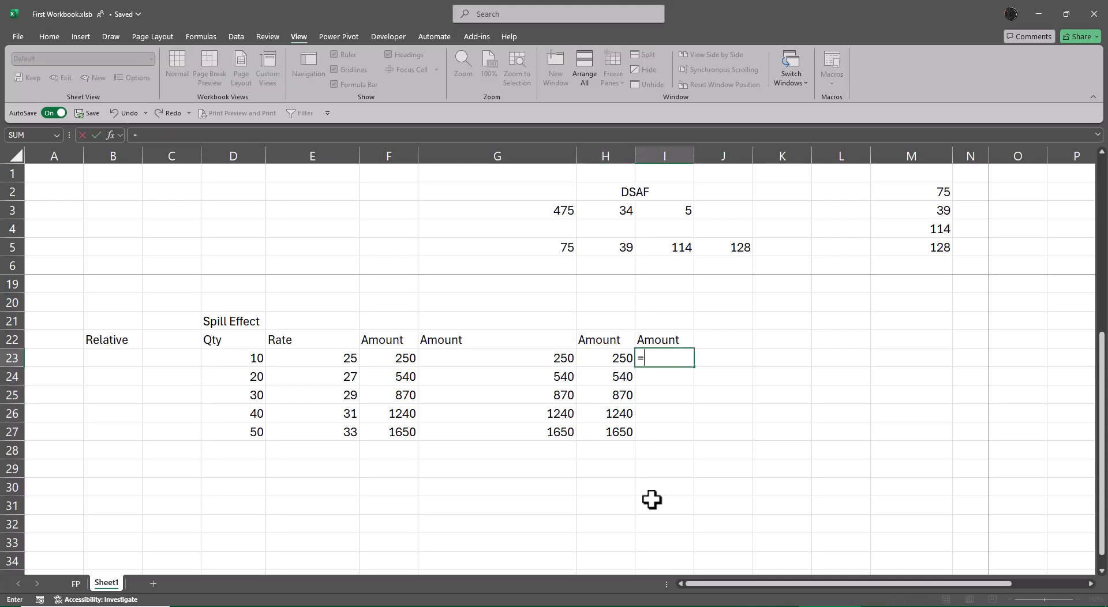
key("Left")
key("ctrl+Left")
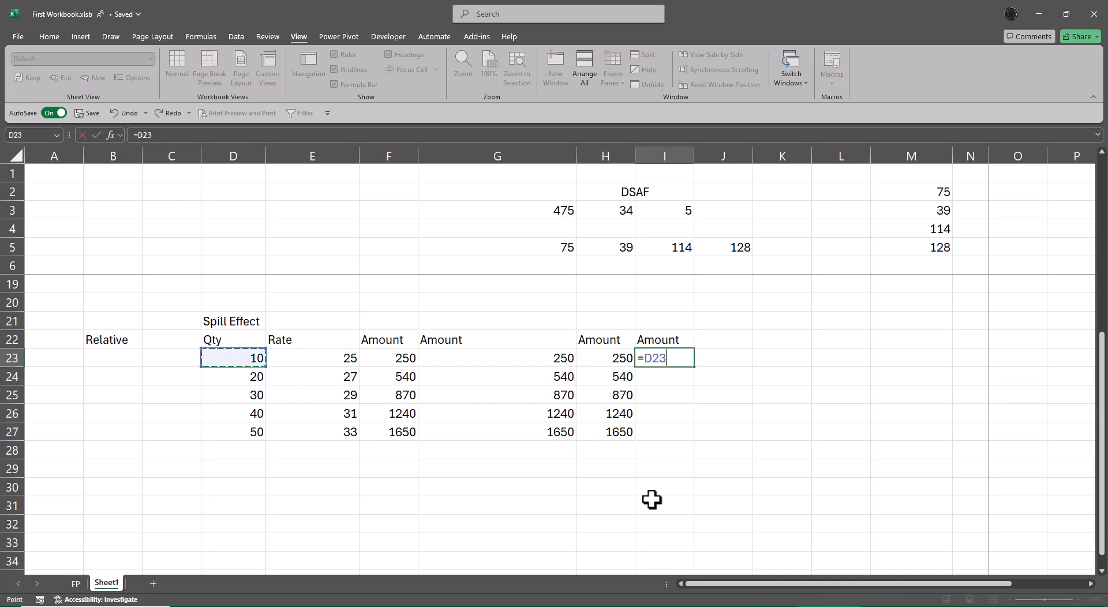
key("ctrl+shift+Down")
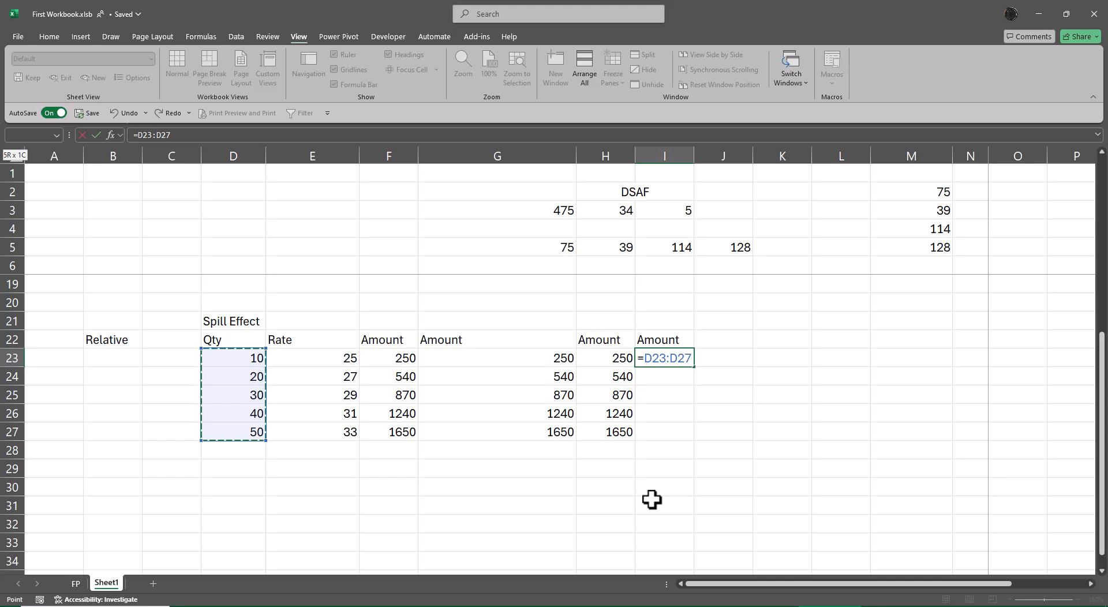
type("*")
key("Left")
key("Left")
key("Left")
key("Left")
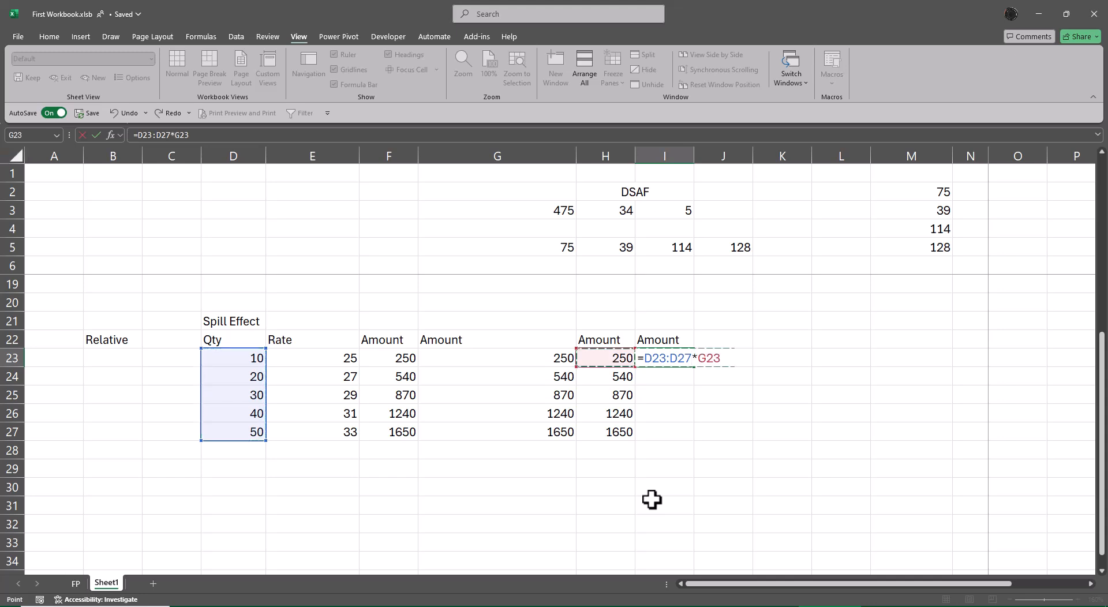
key("shift+Down")
key("shift+Down")
key("shift+Down")
key("shift+Down")
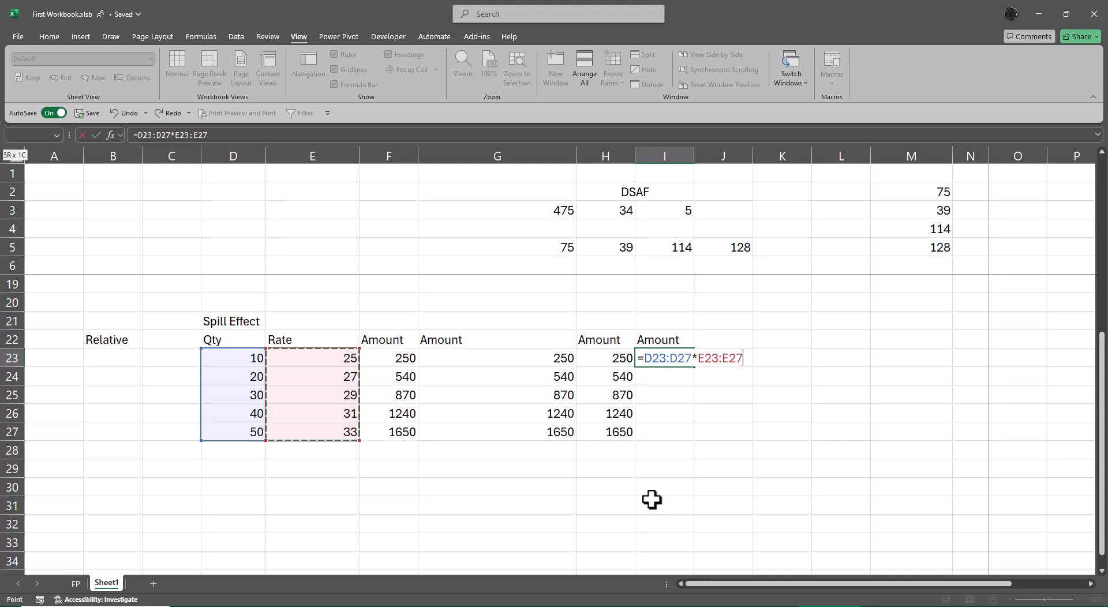
key("Return")
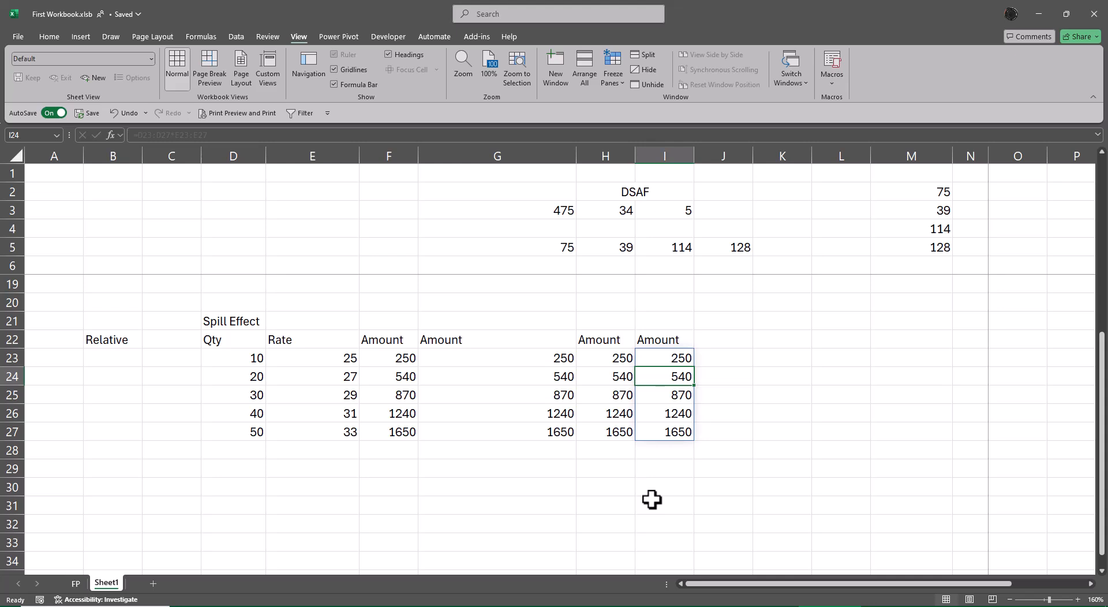
Step: AutoFit the width of column G to the Amount header in G22
key("Up")
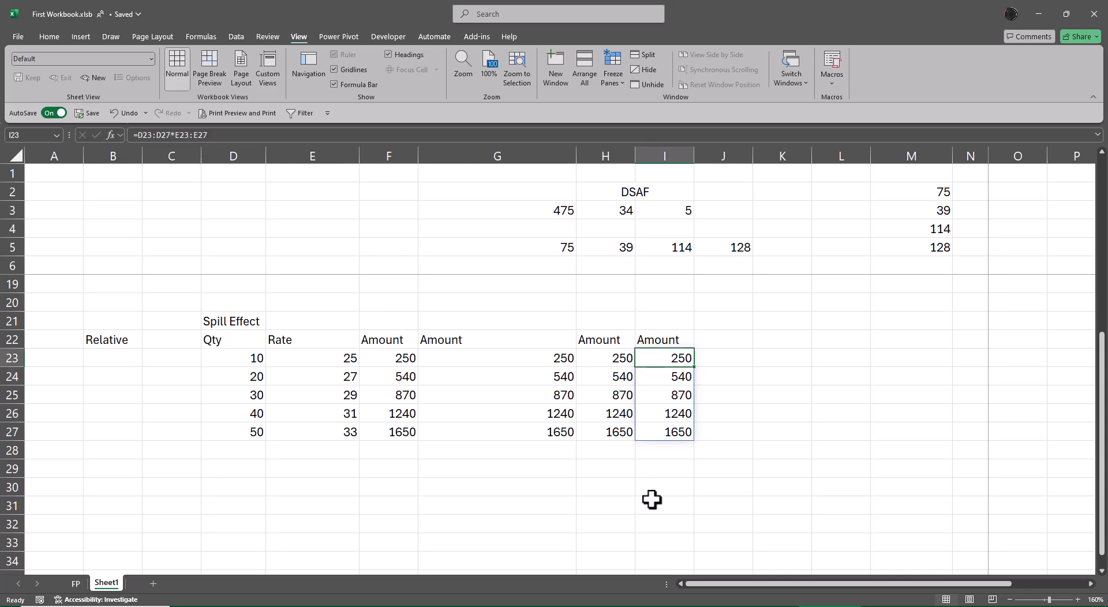
key("Left")
key("Left")
key("Up")
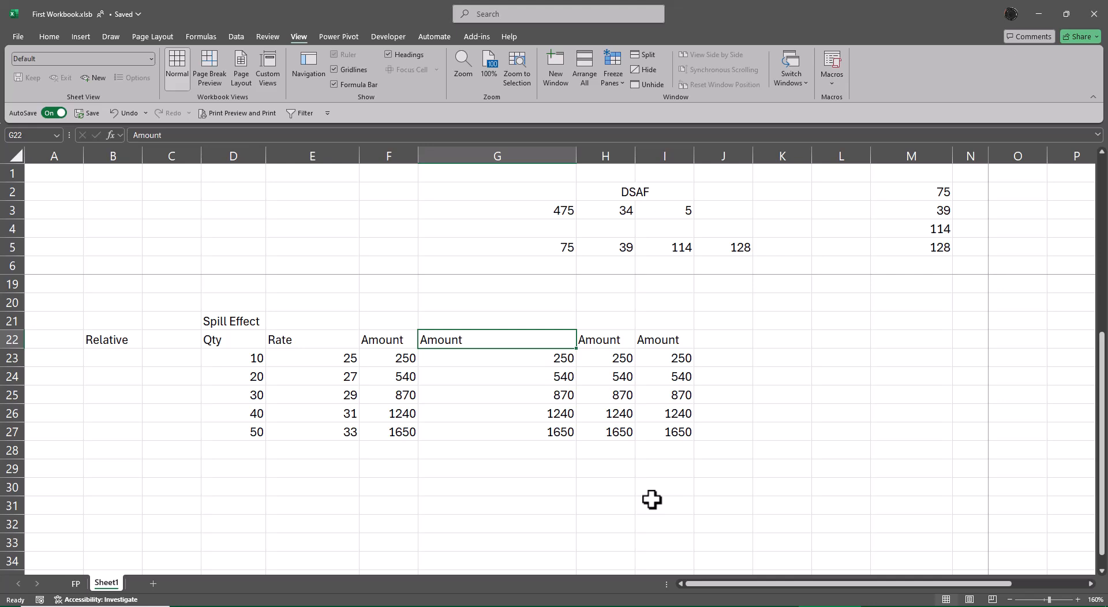
key("alt+h")
key("o")
key("i")
Step: Display the formula of F23 as text in K23 using FORMULATEXT
key("Right")
key("Right")
key("Right")
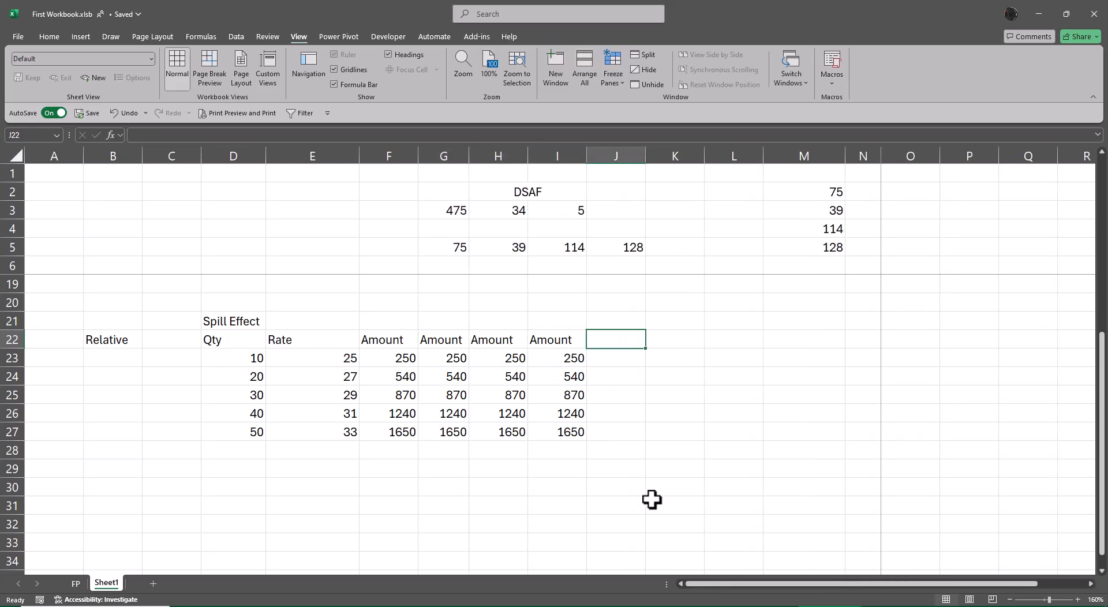
key("Down")
key("Right")
type("=form")
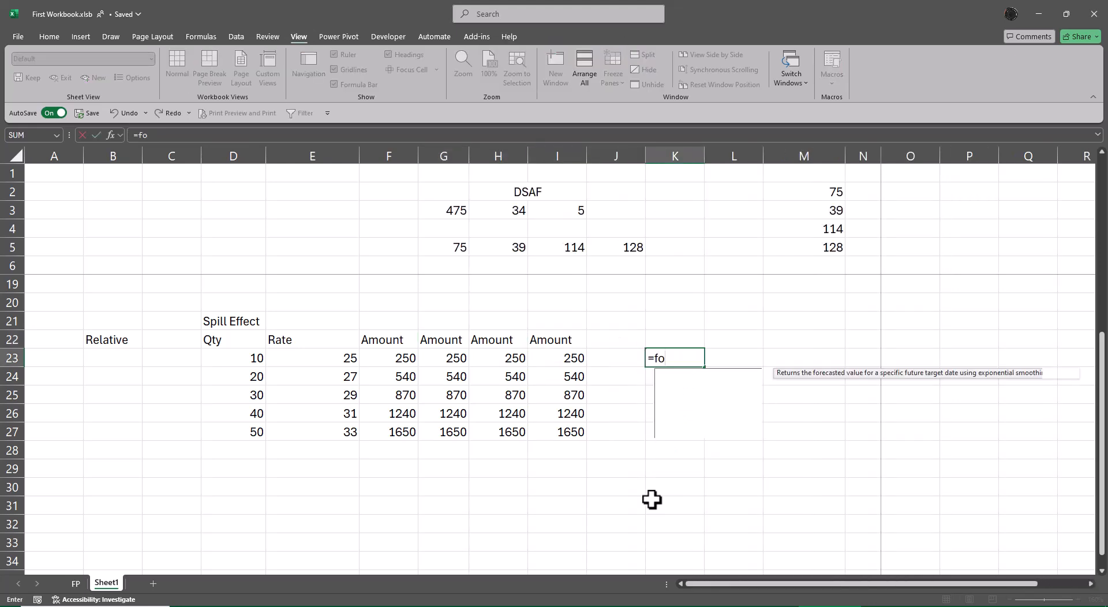
key("Tab")
key("Left")
key("Left")
key("Left")
key("Left")
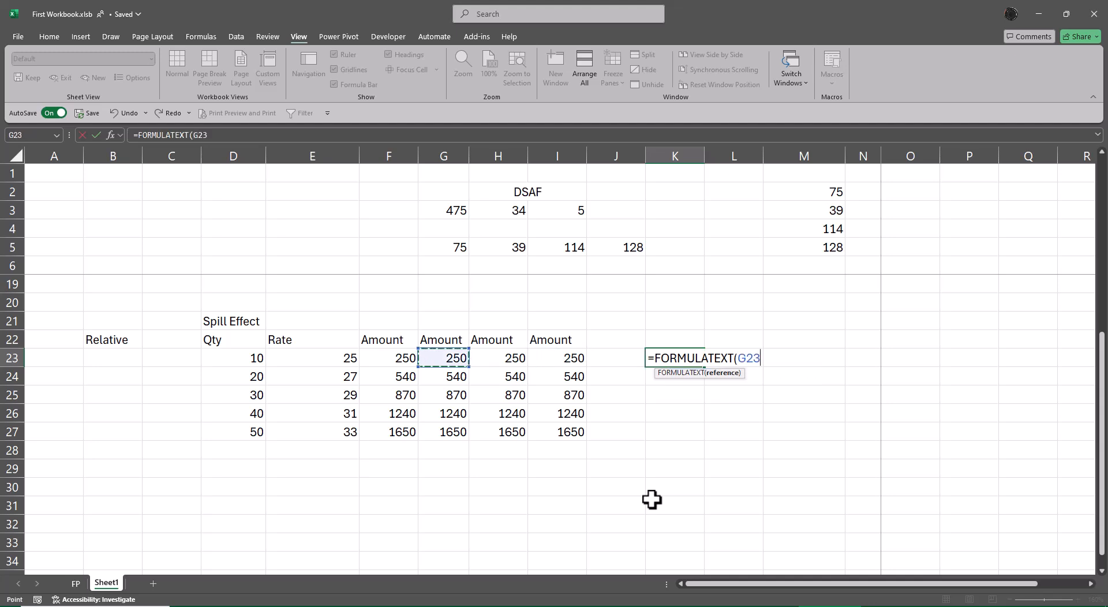
key("Left")
key("Return")
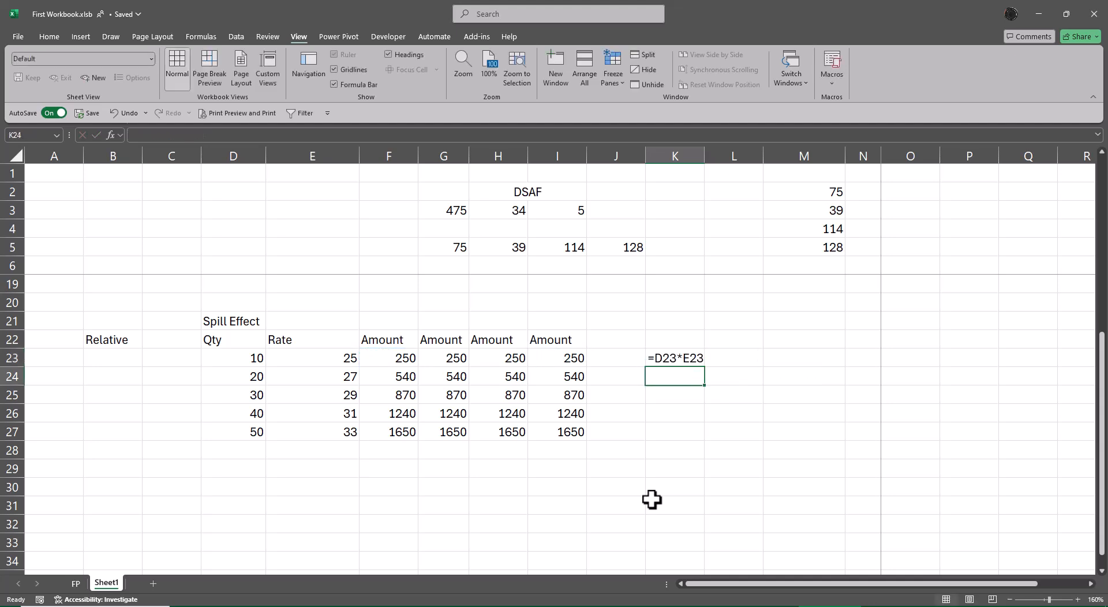
Step: Display the formula of G23 as text in K24 using FORMULATEXT
type("=form")
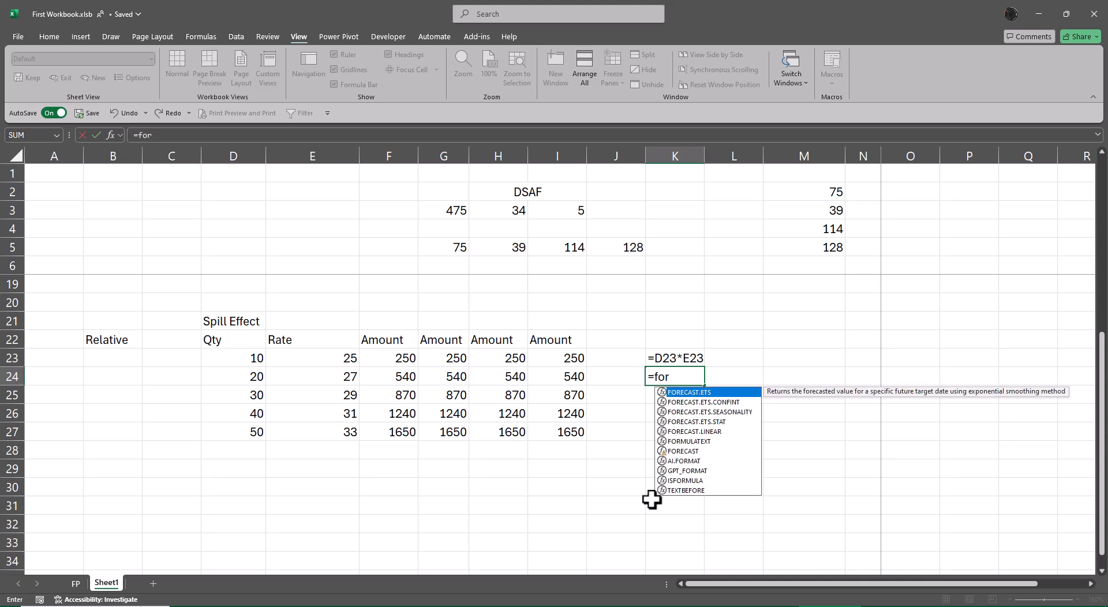
key("Tab")
key("Left")
key("Left")
key("Left")
key("Up")
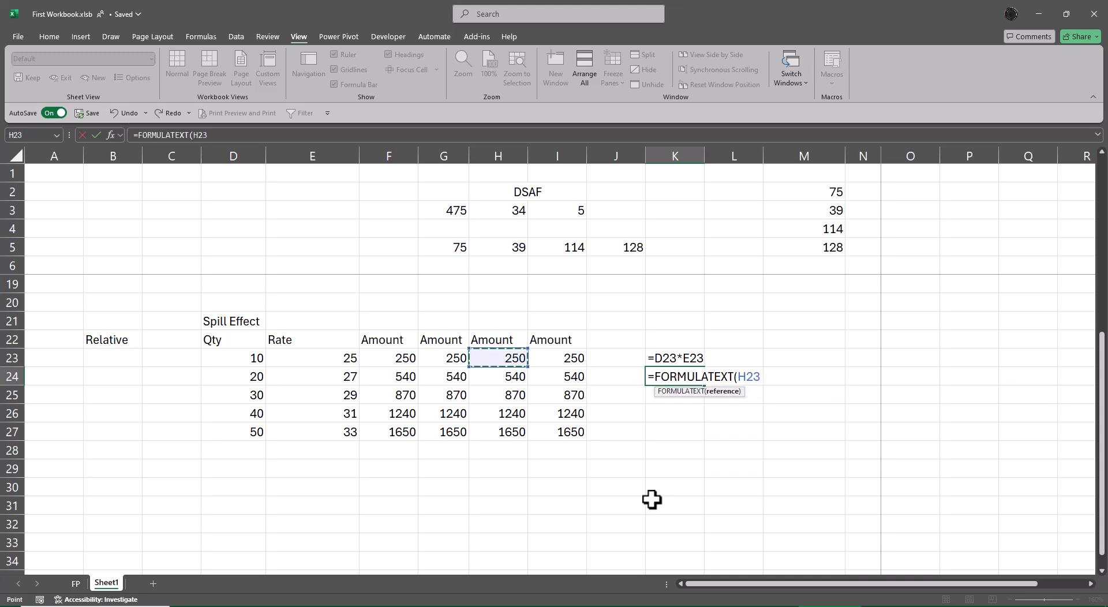
key("Left")
key("Return")
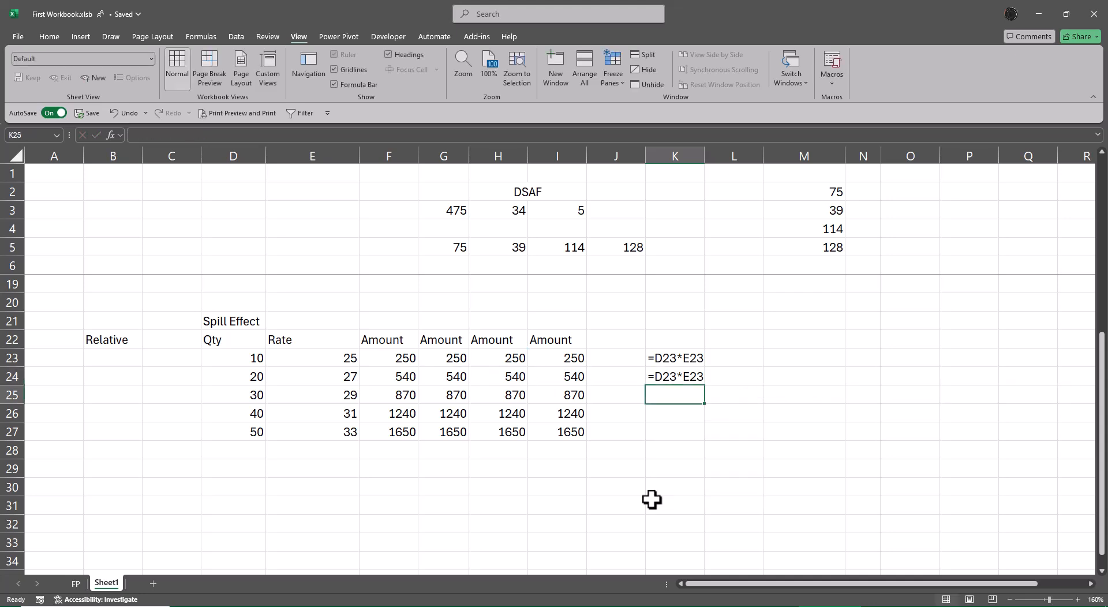
Step: Display the formula of H23 as text in K25 using FORMULATEXT
type("=form")
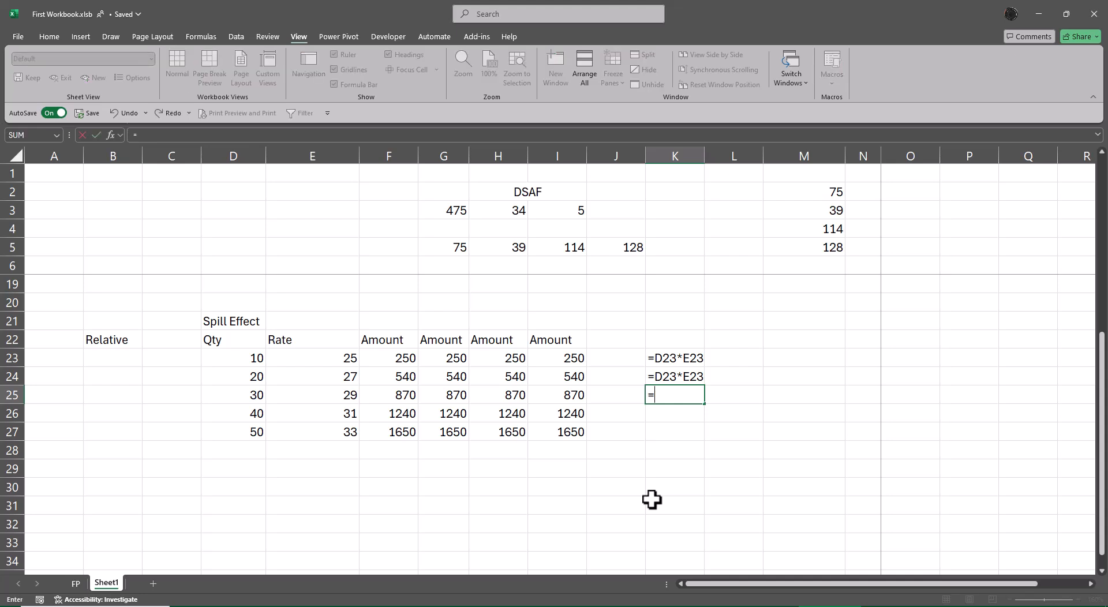
key("Tab")
key("Left")
key("Left")
key("Up")
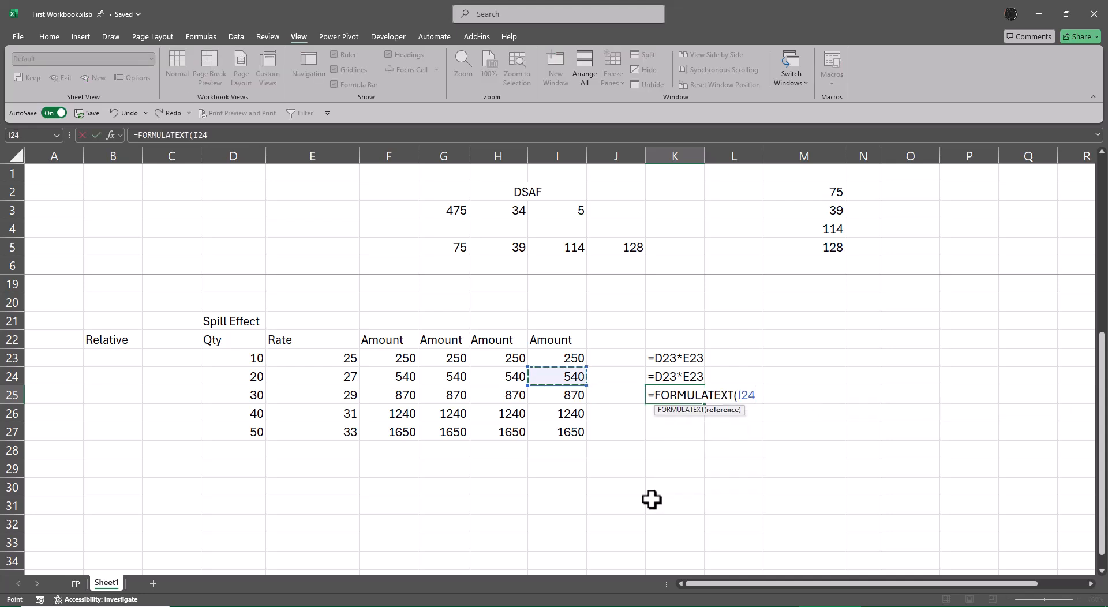
key("Up")
key("Left")
key("Return")
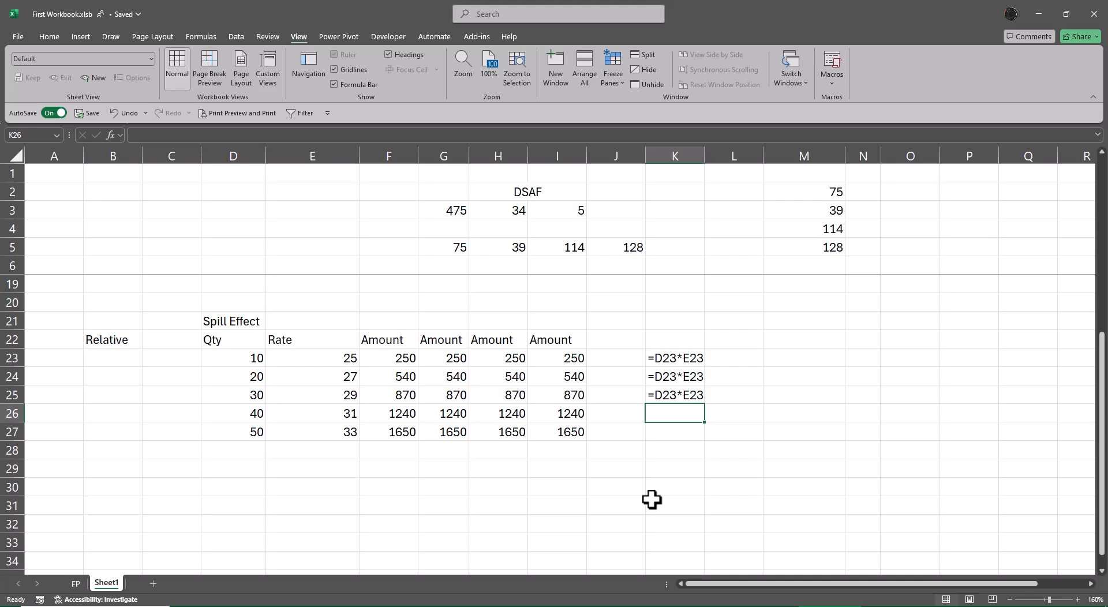
Step: Display the spill formula of I23 as text in K26 using FORMULATEXT
type("=form")
key("Tab")
key("Left")
key("Left")
key("Up")
key("Up")
key("Up")
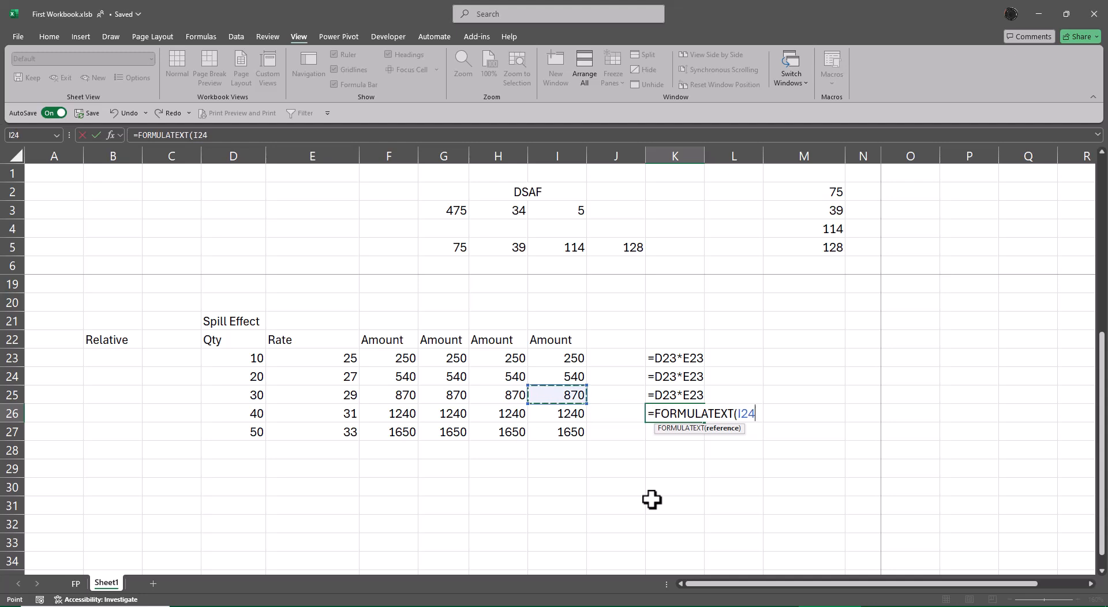
key("Return")
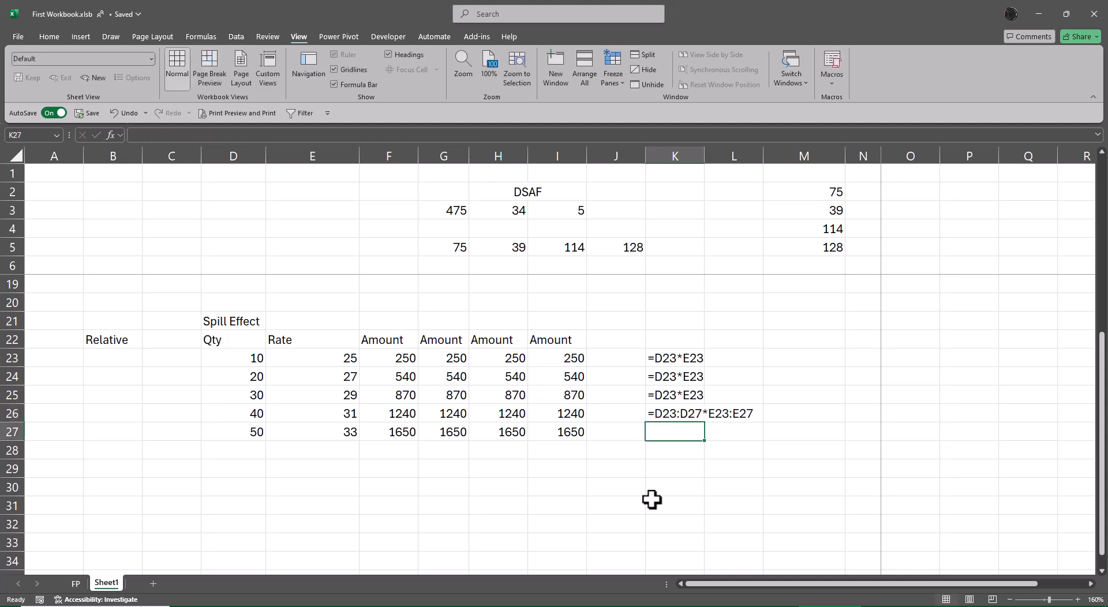
Step: Move the FORMULATEXT formula for I23 from K26 to M23
key("Up")
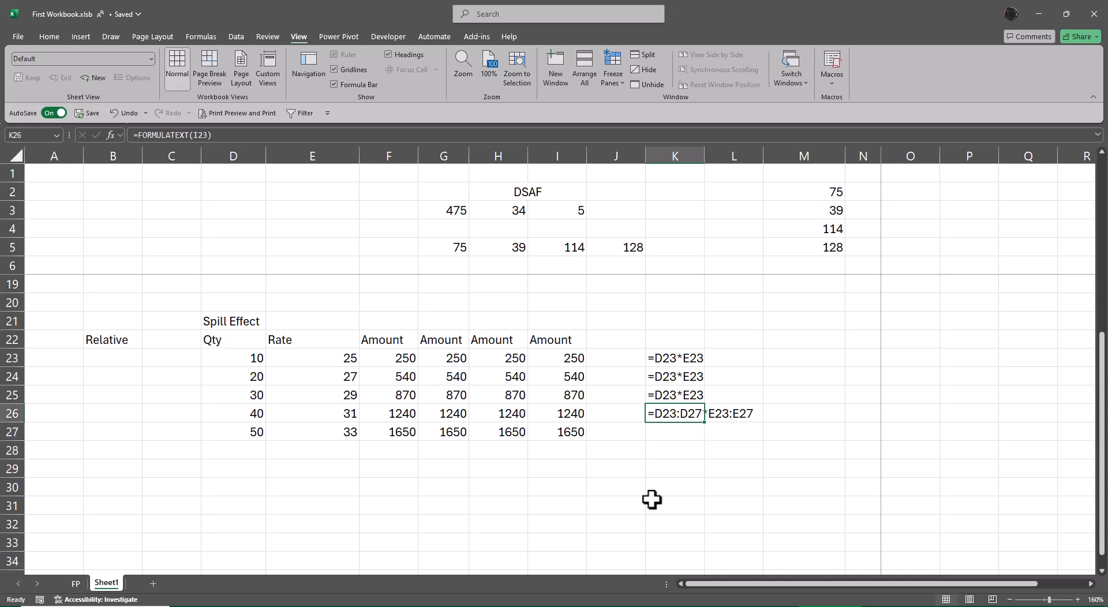
key("ctrl+x")
key("Right")
key("Right")
key("Up")
key("Up")
key("Up")
key("ctrl+v")
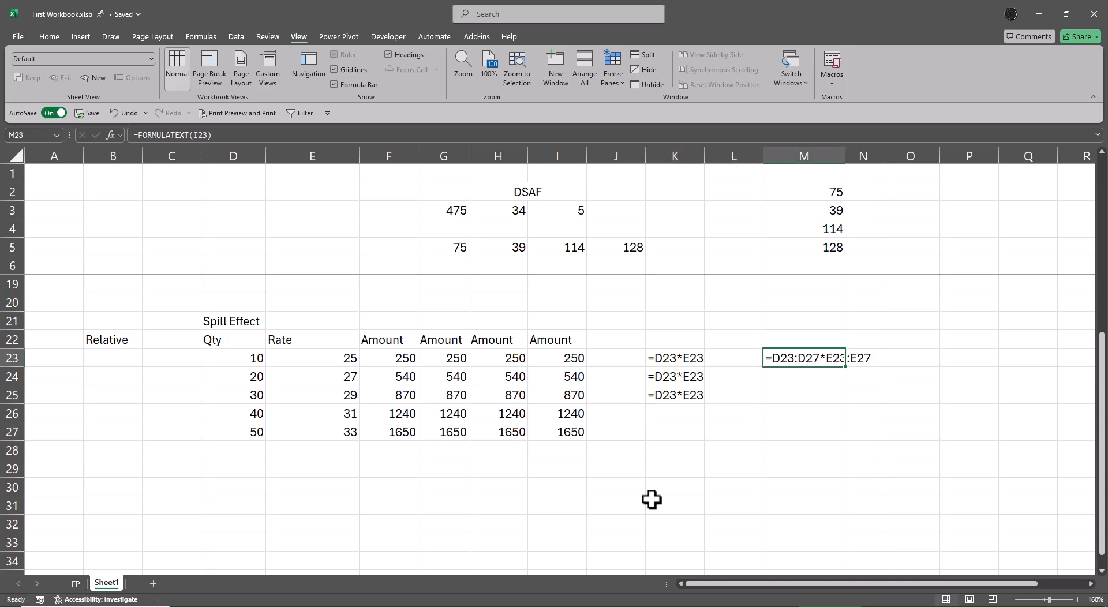
Step: Fill the FORMULATEXT formula from M23 down through M27 and AutoFit column M to the selected cells
key("F2")
key("Escape")
key("shift+Down")
key("shift+Down")
key("shift+Down")
key("shift+Down")
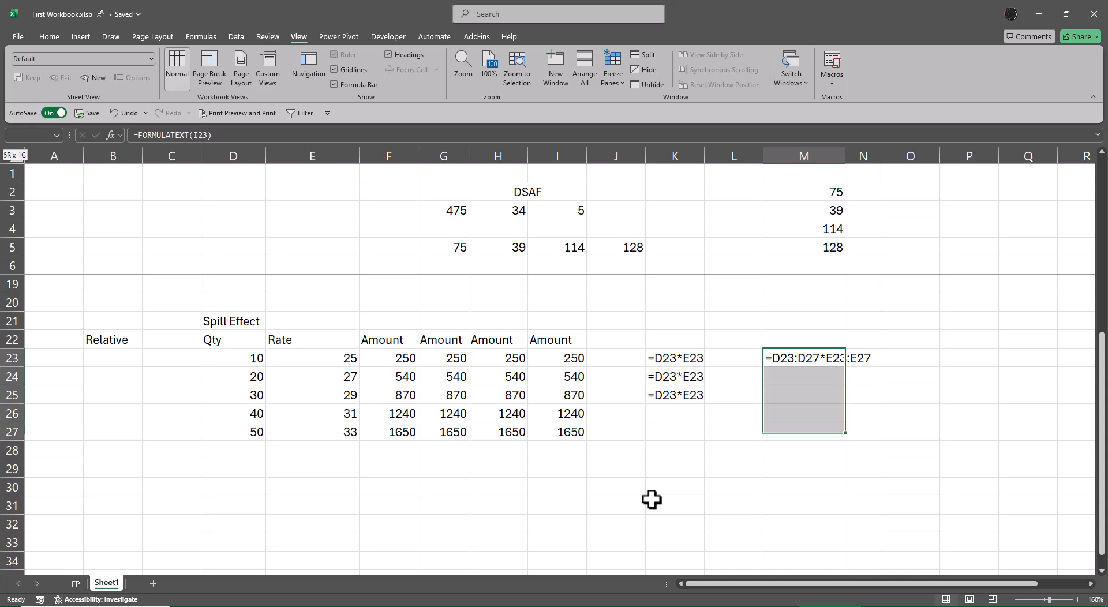
key("ctrl+d")
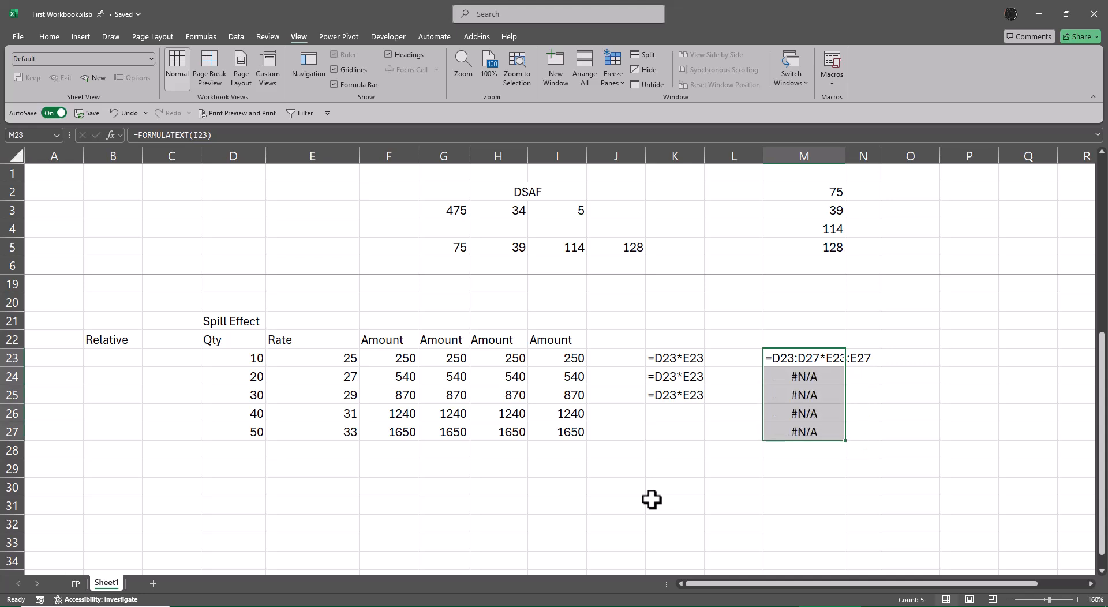
key("alt+o")
key("c")
key("a")
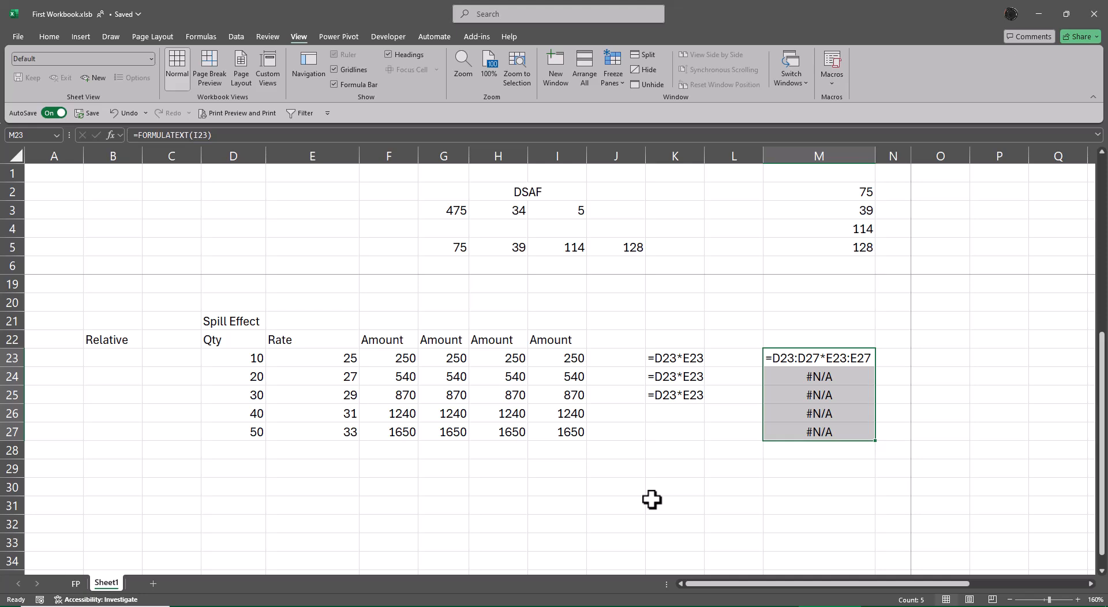
Step: Examine the spill formula in I23 and its spilled cells down to I27, and compare them with the formula in H23
key("Down")
key("Up")
key("Left")
key("Left")
key("Left")
key("Left")
key("F2")
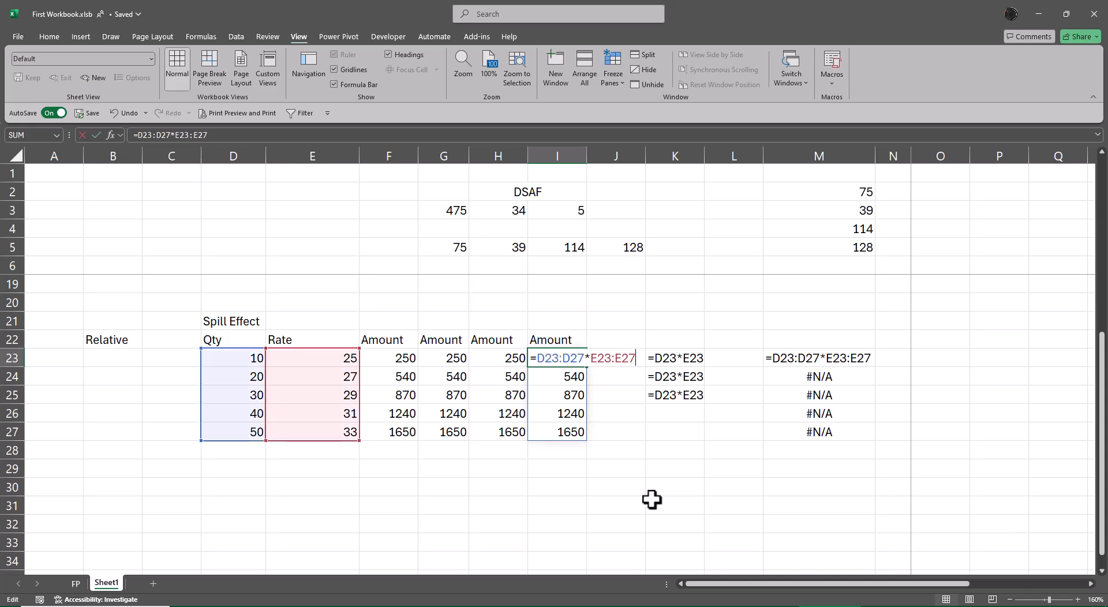
key("Return")
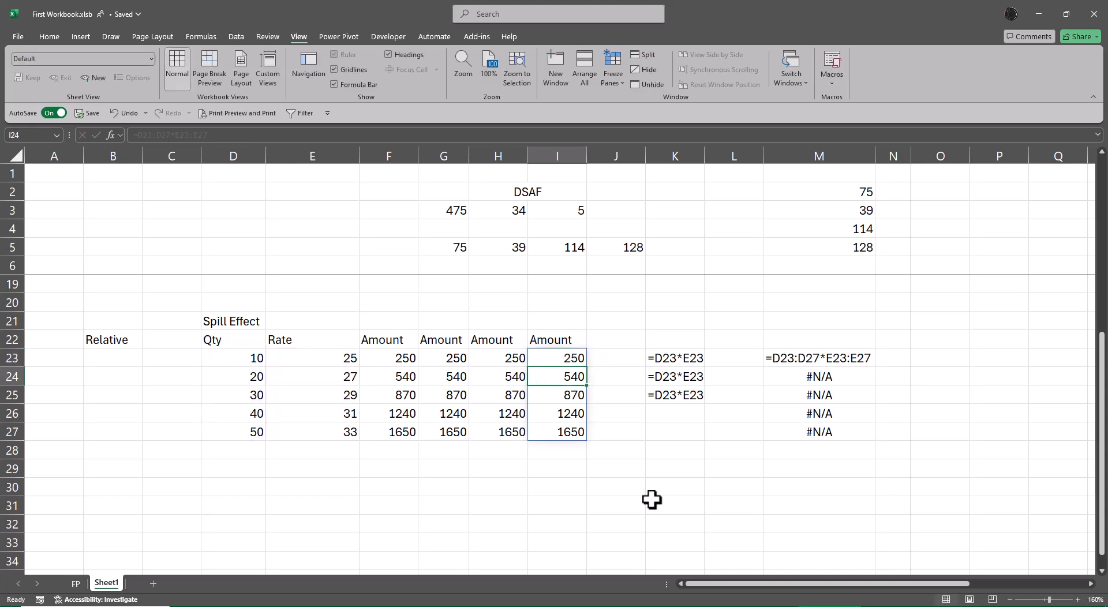
key("Down")
key("Down")
key("Down")
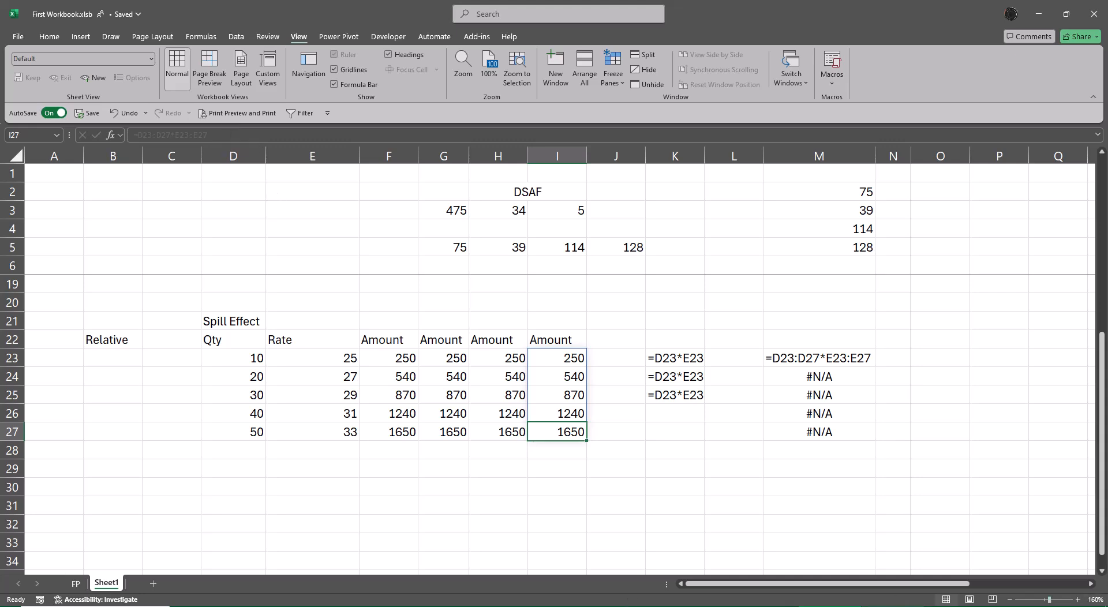
left_click(673, 452)
left_click(495, 358)
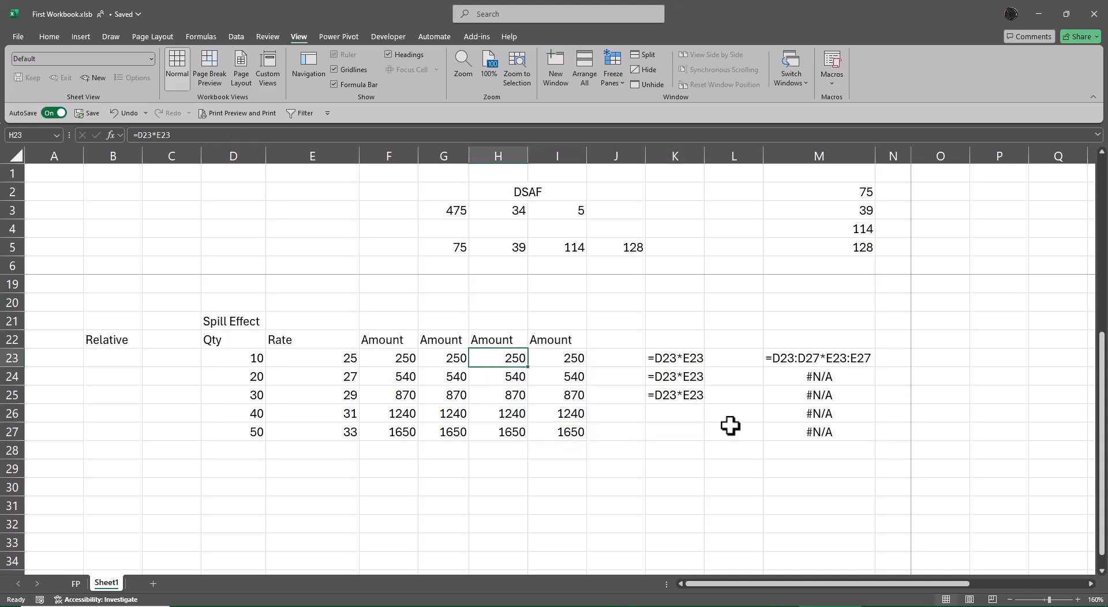
Step: Examine the filled Amount formulas down rows 23 to 27 in columns H, G and F to compare their relative references
key("Down")
key("Down")
key("Down")
key("Down")
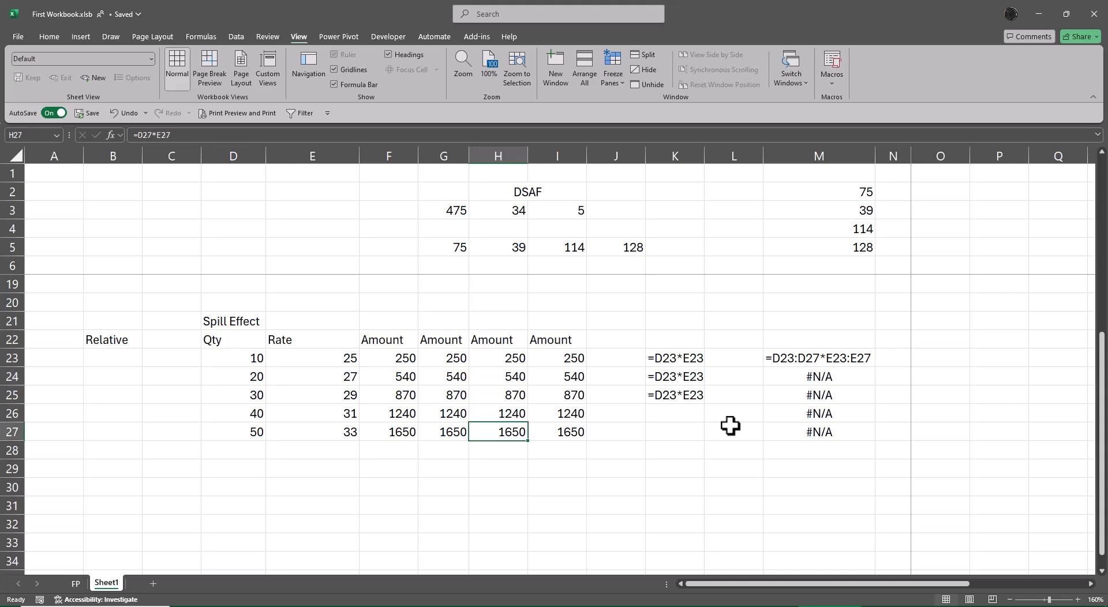
key("Up")
key("Up")
key("Up")
key("Up")
key("Left")
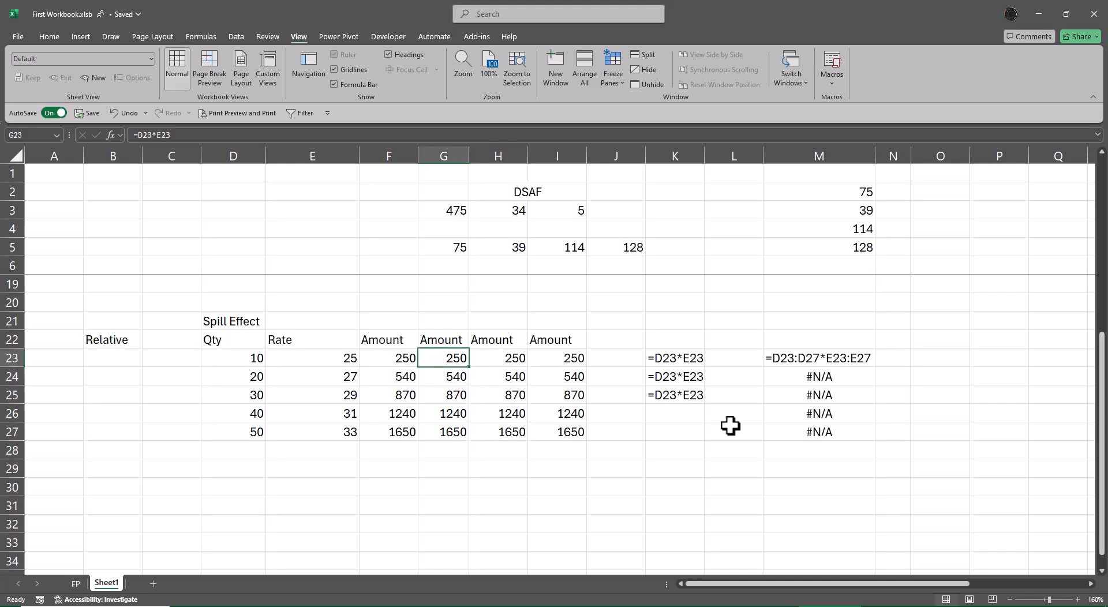
key("Down")
key("Down")
key("Down")
key("Down")
key("Up")
key("Up")
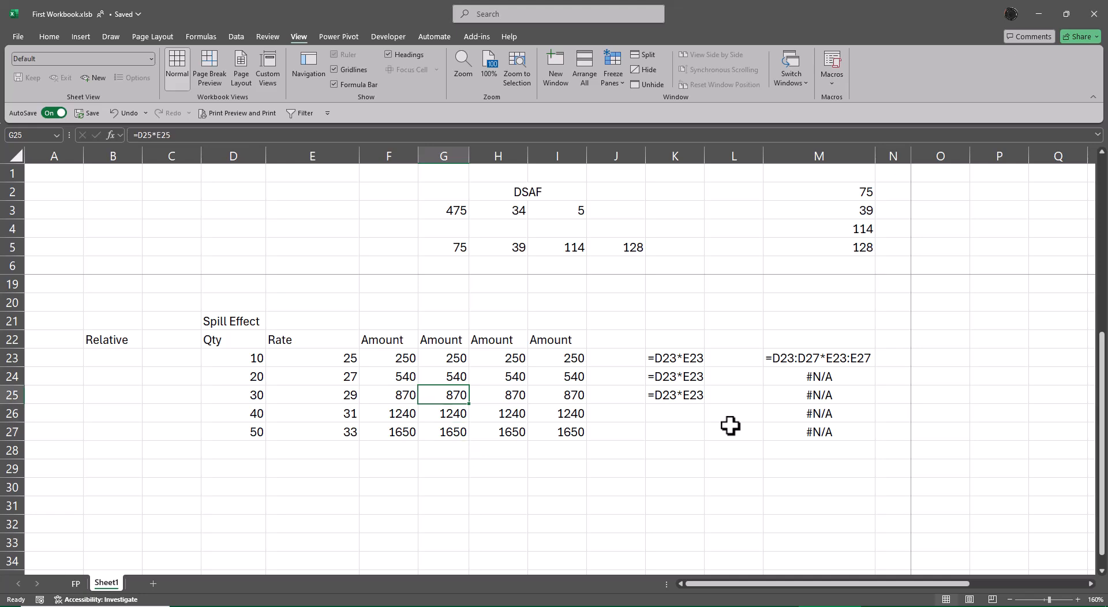
key("Up")
key("Up")
key("Left")
key("Down")
key("Down")
key("Down")
key("Down")
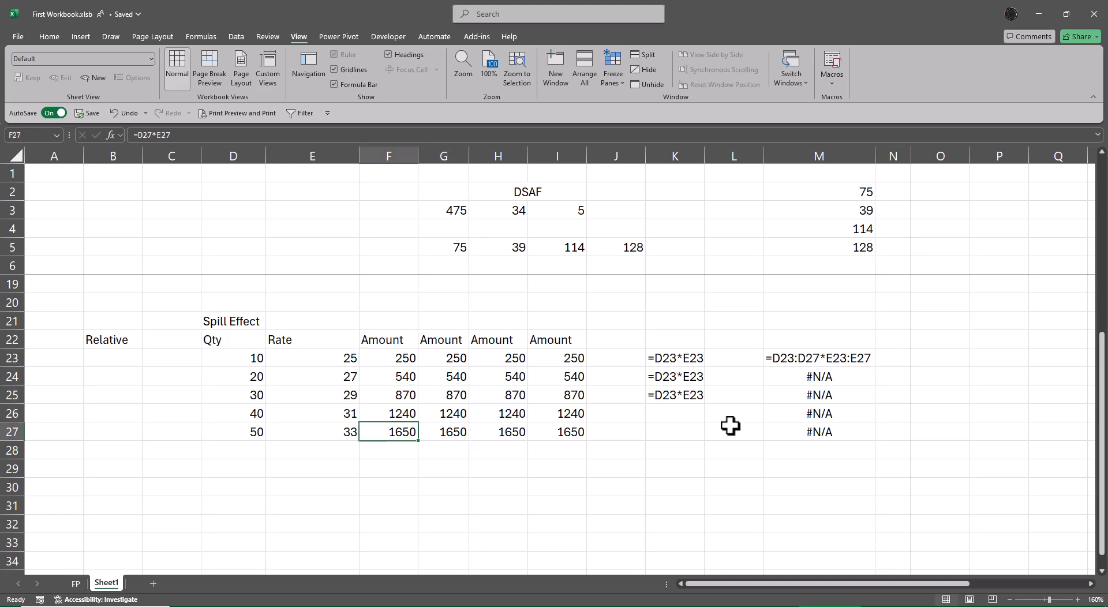
Step: Label the first two Amount columns "Fill Hnadle" in F21 and "Ctrl Enter" in G21
key("Up")
key("Up")
key("Up")
key("Up")
key("Up")
key("Up")
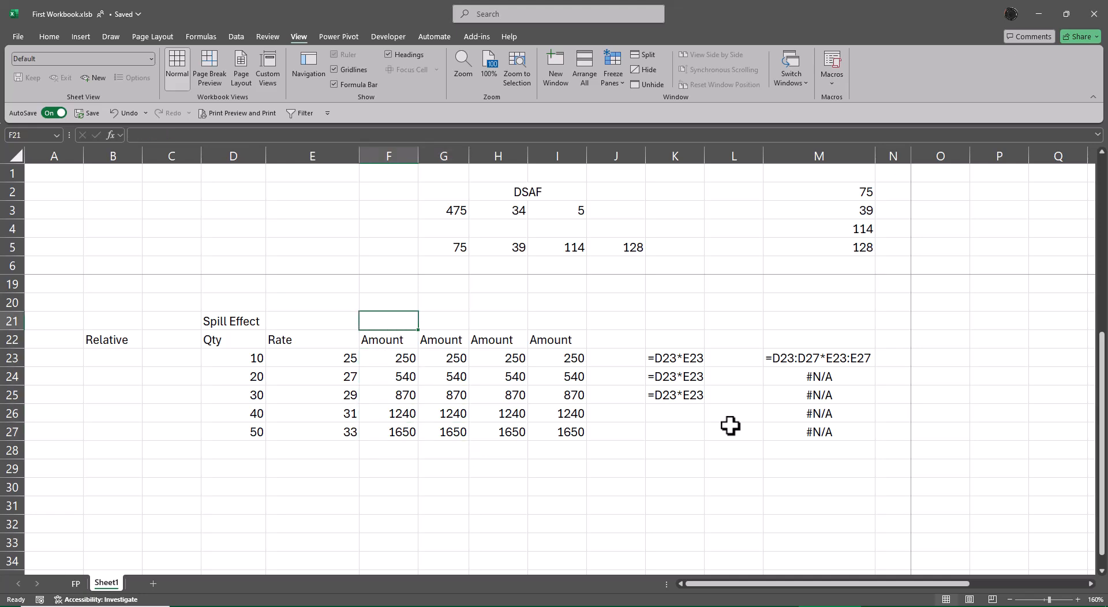
type("Fill")
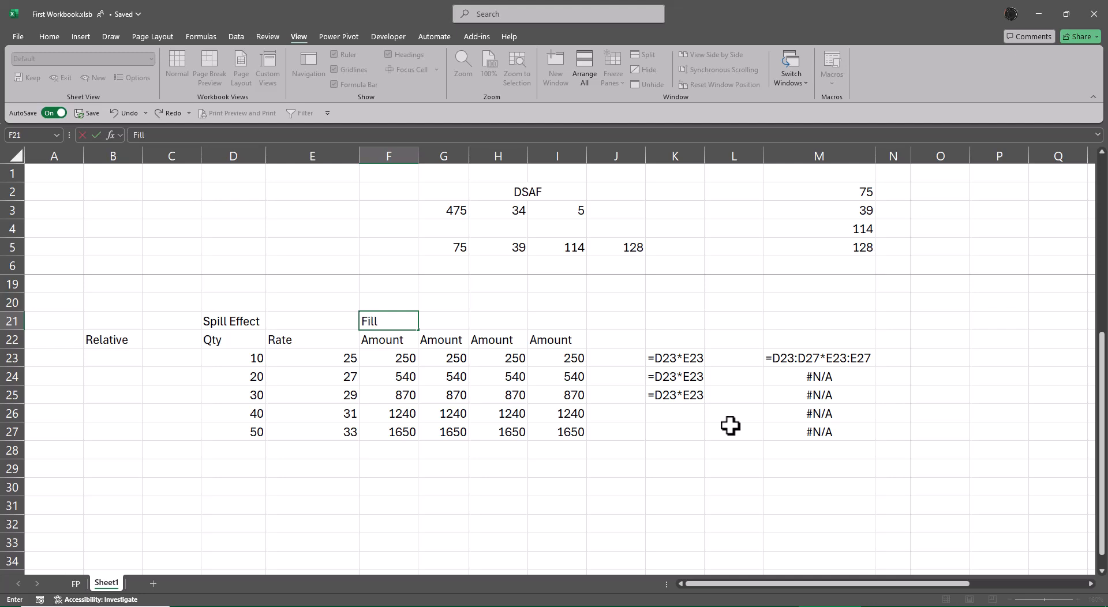
type(" Hnadle")
key("Tab")
type("Ctr")
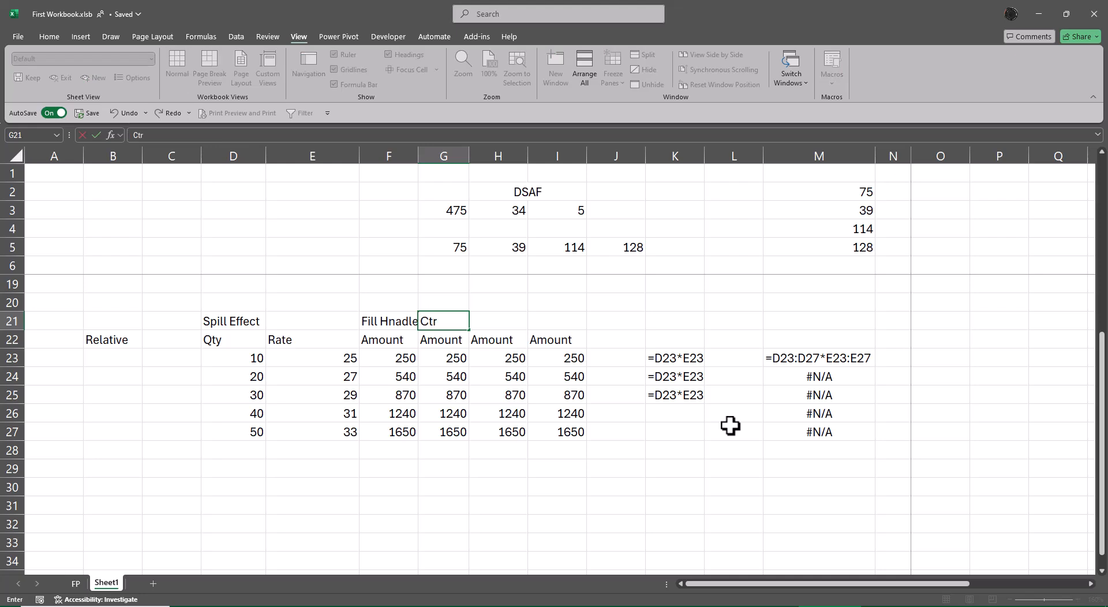
type("l Enter")
key("Return")
Step: Label the remaining two Amount columns "Ctrl D" in H21 and "Spill Effect" in I21
key("Up")
key("Right")
key("Right")
type("Ent")
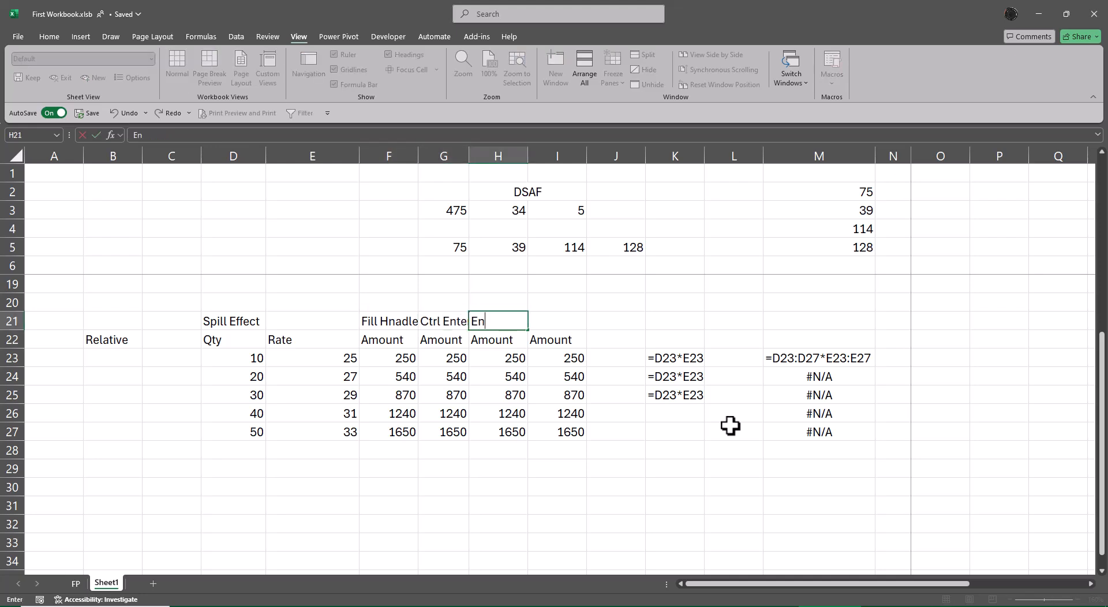
key("BackSpace")
key("BackSpace")
key("BackSpace")
type("Ctrl D")
key("Right")
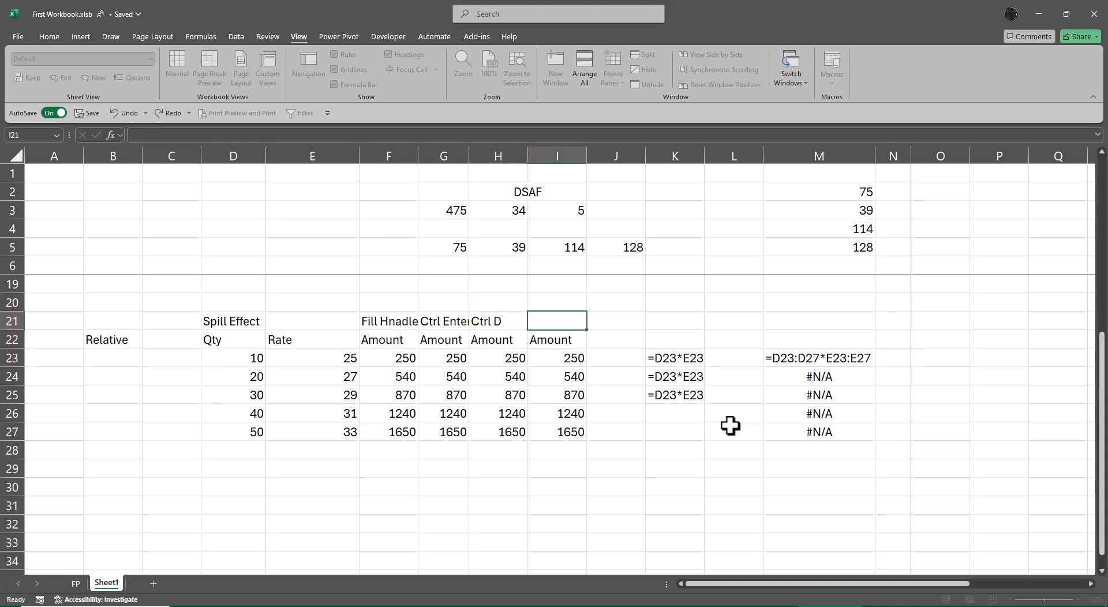
type("Spill Effect")
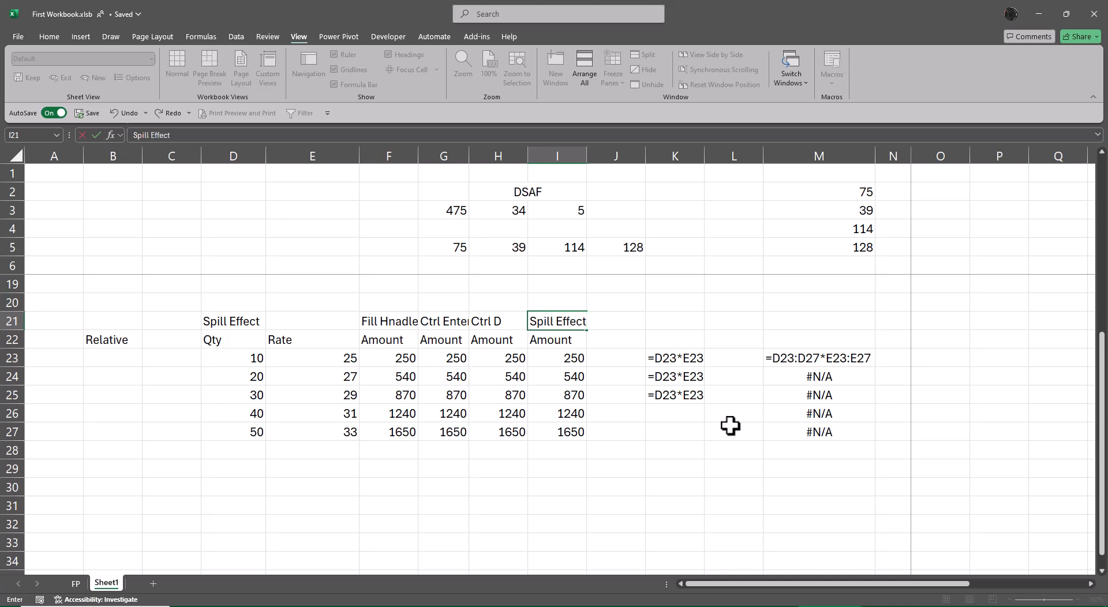
key("Return")
Step: AutoFit columns F through I to the contents of F21:I27
key("Left")
key("Up")
key("Left")
key("Left")
key("ctrl+shift+Right")
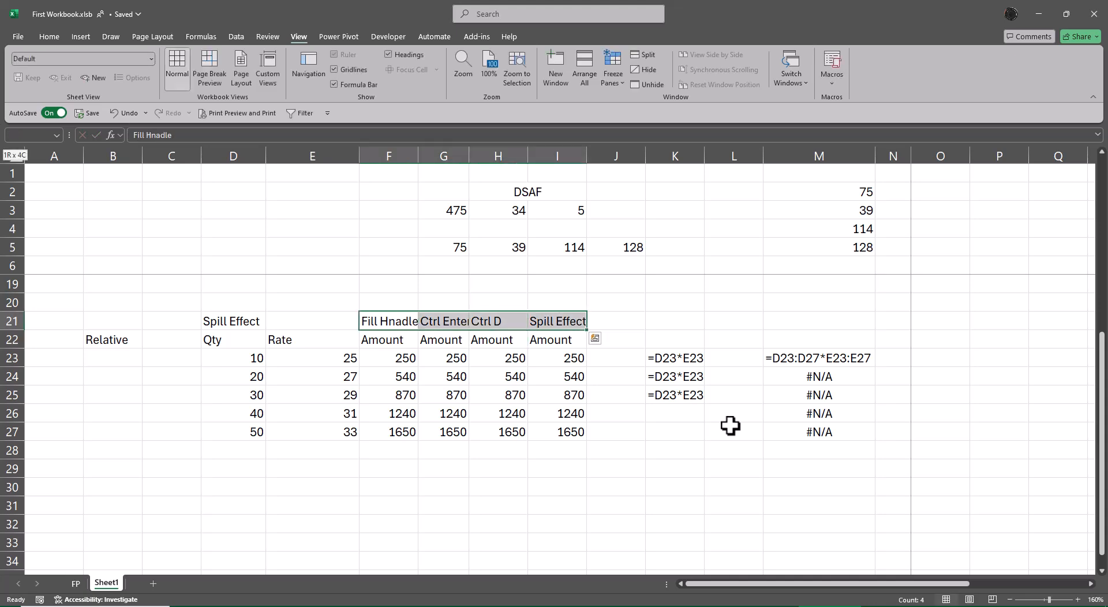
key("ctrl+shift+Down")
key("alt+o")
key("c")
key("a")
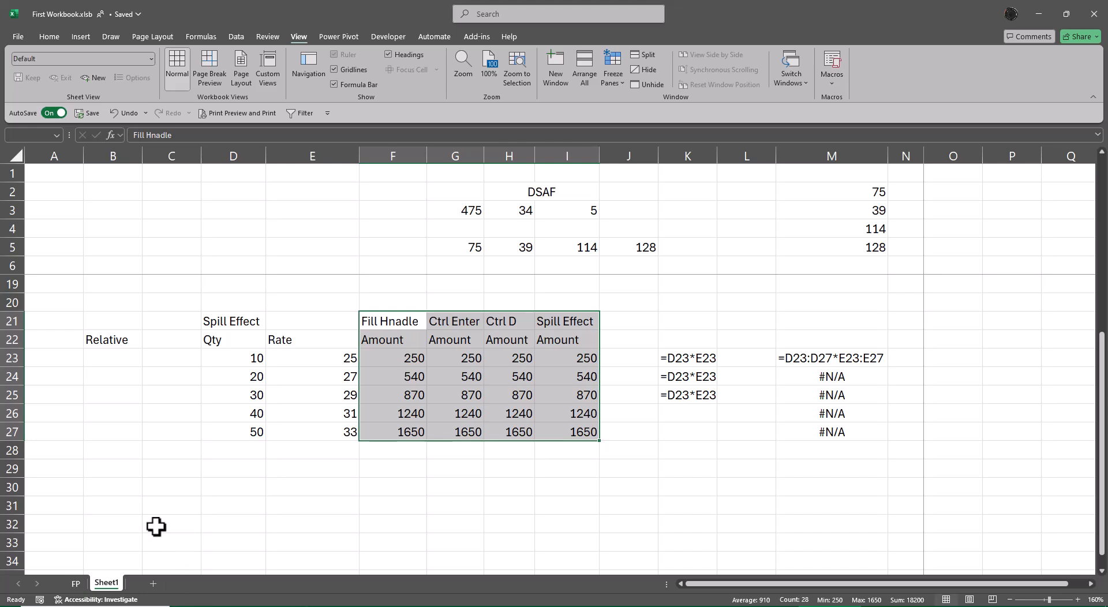
Step: Enter the section label "Absolute" in B31
left_click(119, 499)
type("A")
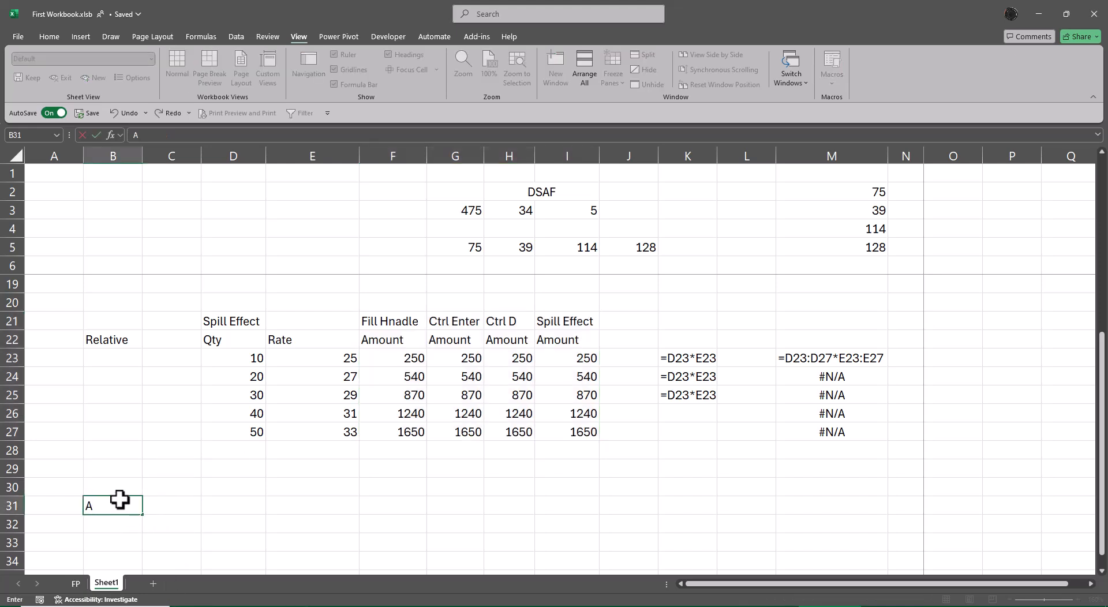
type("bsolute")
key("Tab")
Step: Copy the Qty header and its values from D22:D27 to the range starting at D31
key("Up")
key("Up")
key("Up")
key("Up")
key("Up")
key("Up")
key("Up")
key("Up")
key("Right")
key("Up")
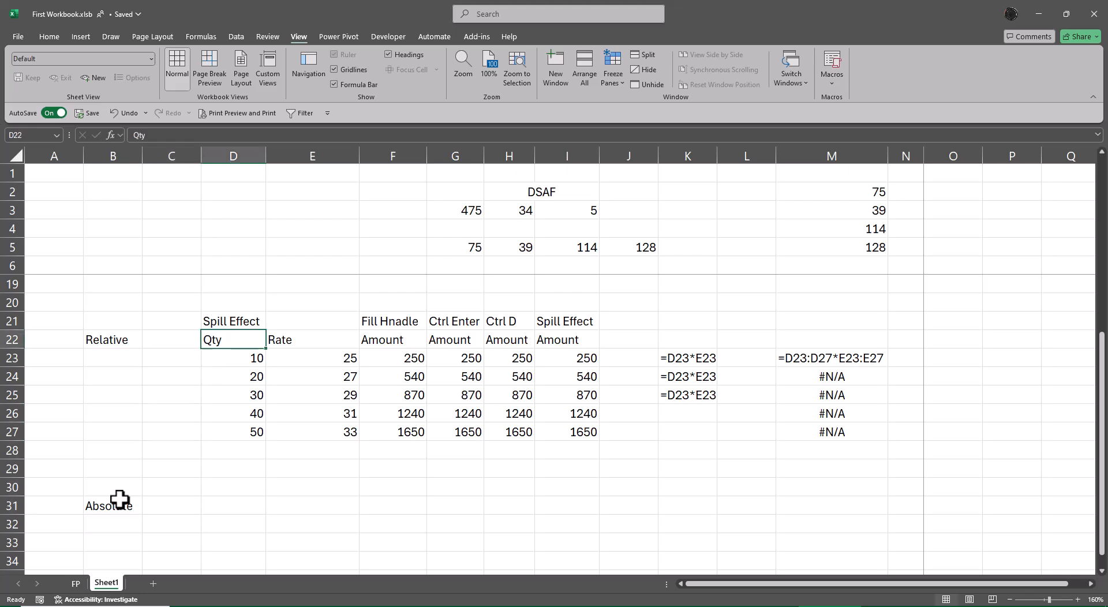
key("ctrl+shift+Down")
key("ctrl+c")
key("Down")
key("Down")
key("Down")
key("Down")
key("Down")
key("Down")
key("Down")
key("Down")
key("Down")
key("Down")
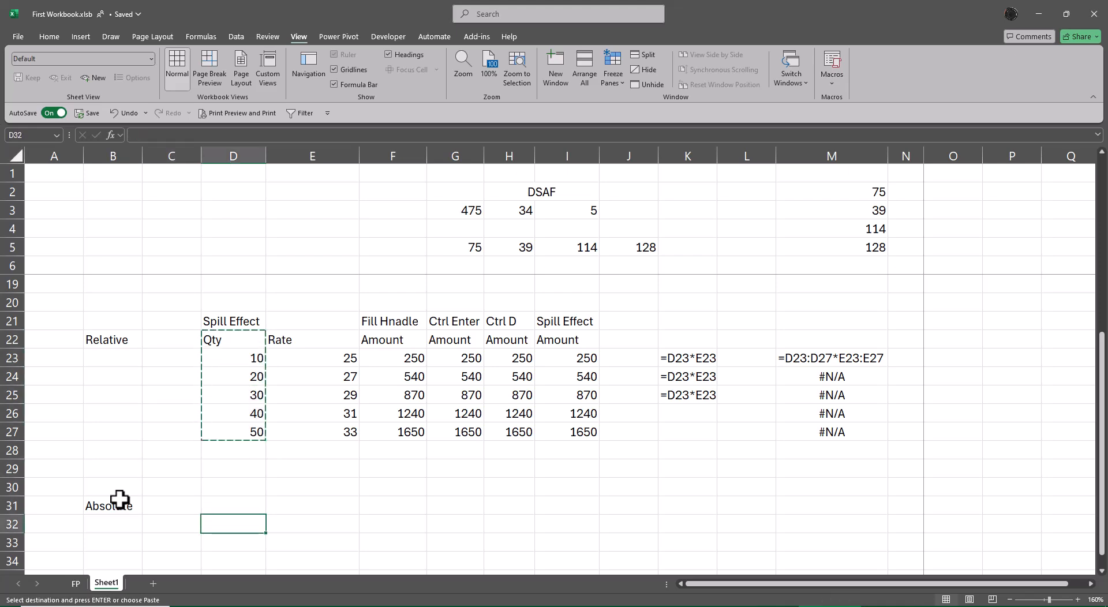
key("Up")
key("ctrl+v")
key("Escape")
key("Up")
key("Up")
key("Up")
key("Up")
key("Up")
key("Up")
key("Up")
key("Up")
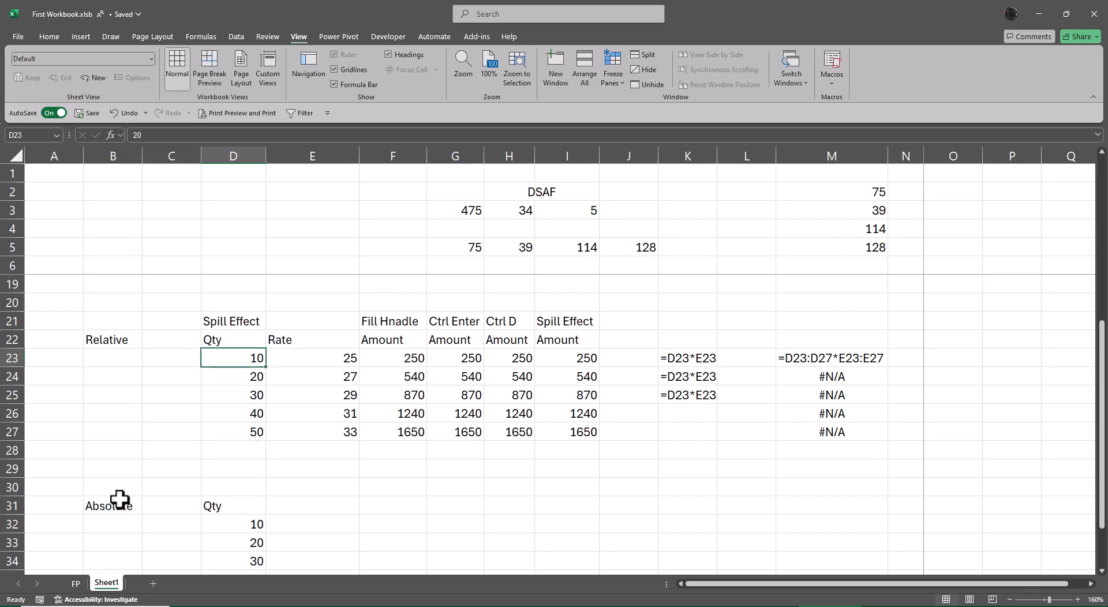
key("Right")
key("Up")
key("shift+Down")
key("ctrl+c")
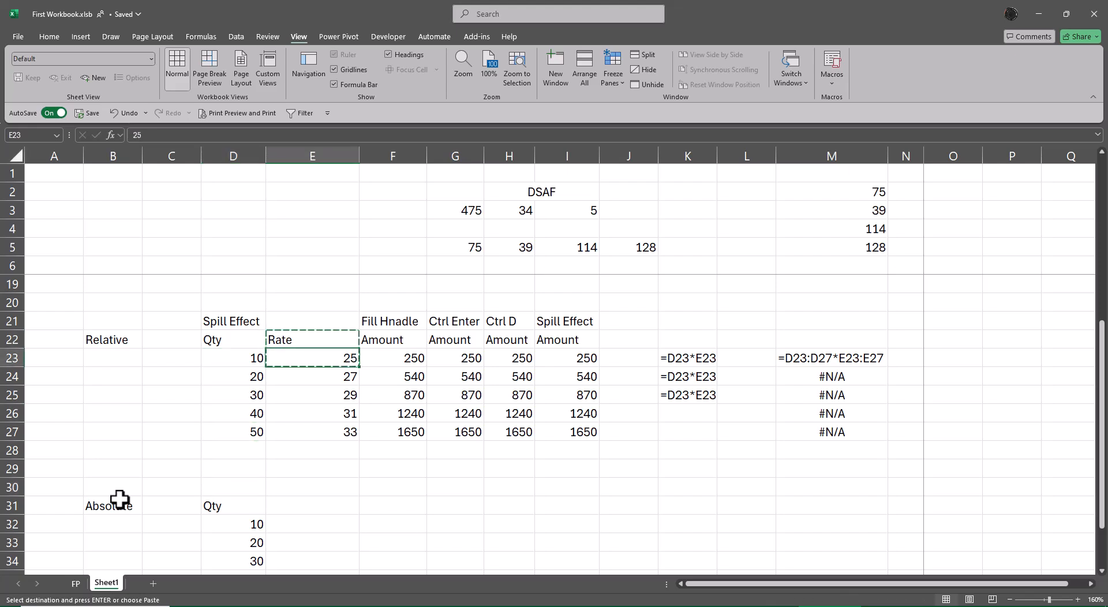
key("Down")
key("Down")
key("Down")
key("Down")
key("Down")
key("Down")
key("Down")
key("Down")
key("Left")
key("alt+e")
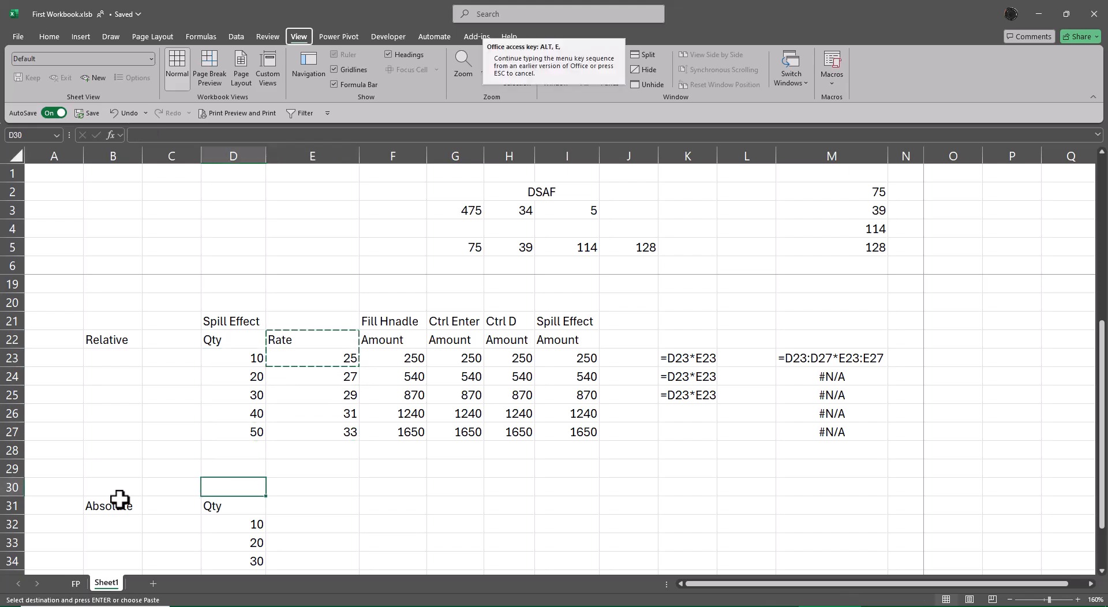
key("Escape")
key("alt+e")
key("Escape")
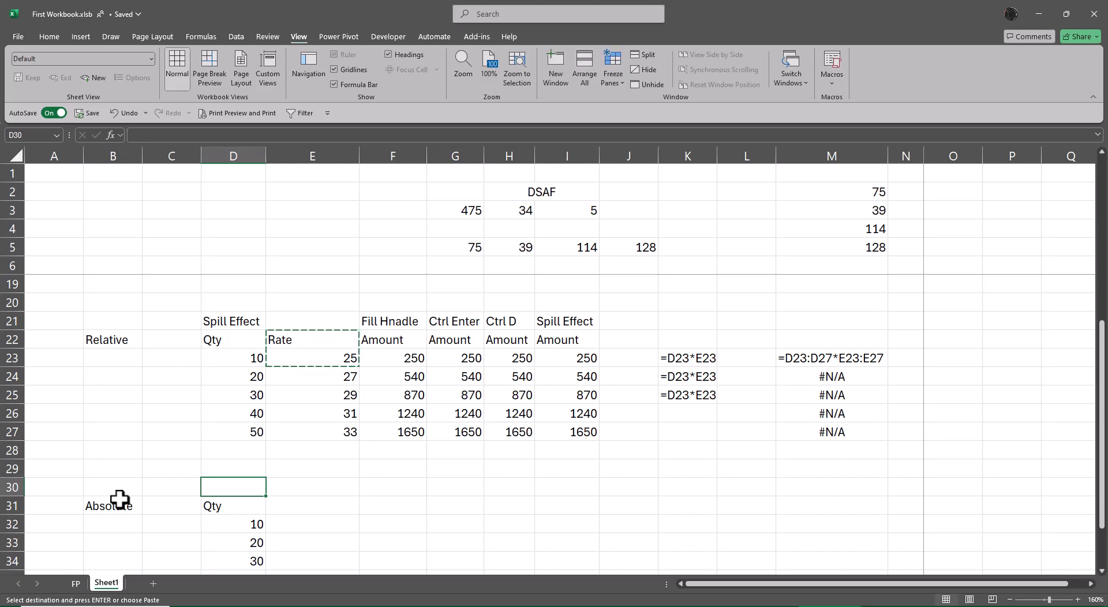
key("Up")
key("Up")
key("Up")
key("Up")
key("Up")
key("Up")
key("Up")
key("Escape")
Step: Copy the Rate header and first rate from E22:E23 and paste them transposed into D30:E30
key("Right")
key("Up")
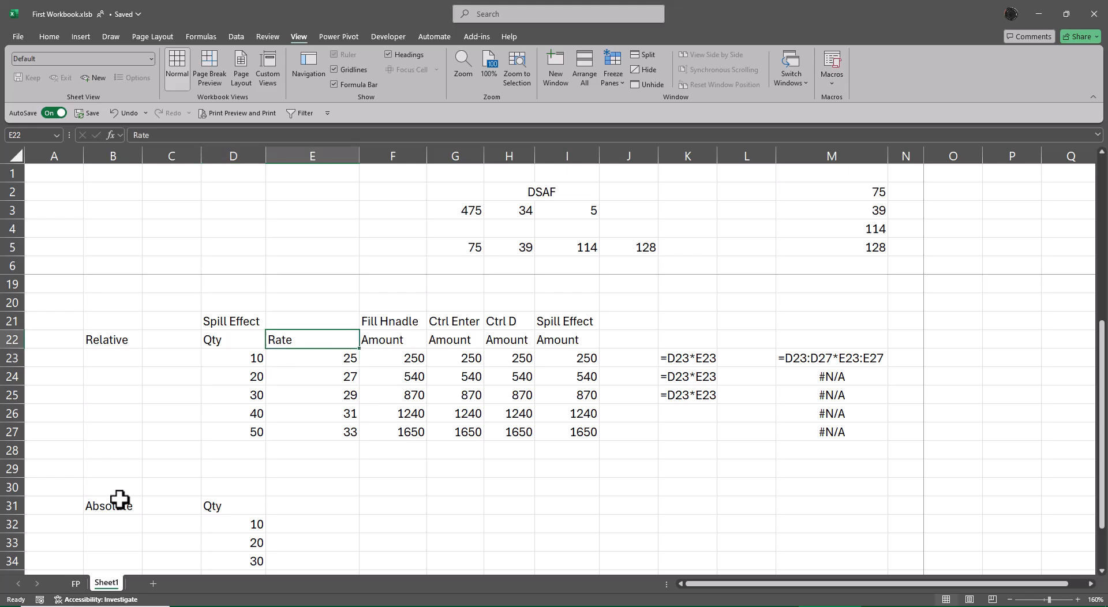
key("shift+Down")
key("ctrl+c")
key("Down")
key("Down")
key("Down")
key("Down")
key("Down")
key("Down")
key("Left")
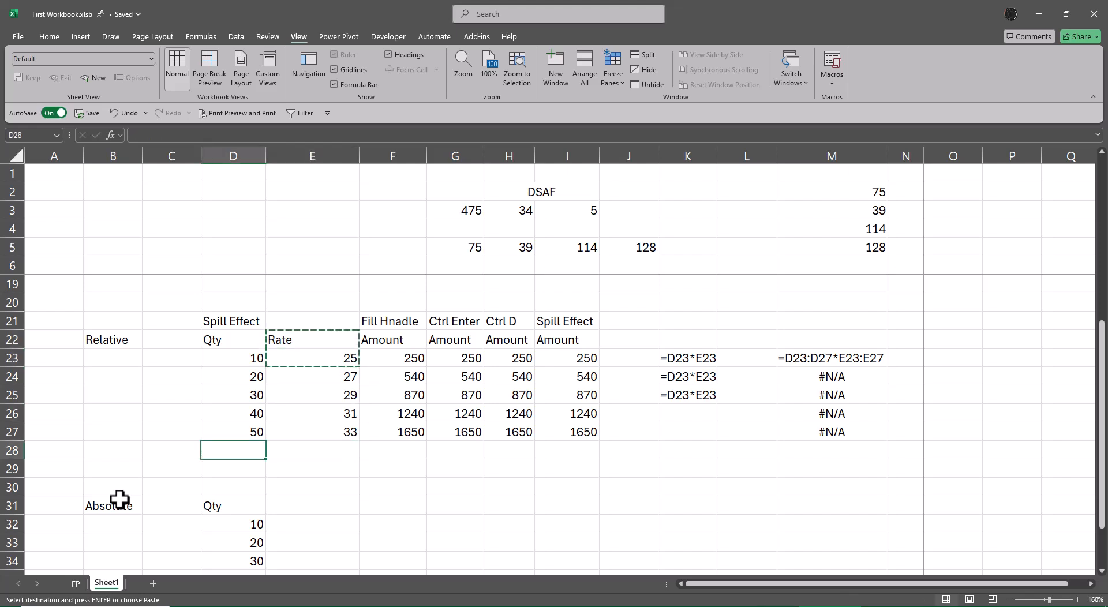
key("Left")
key("Down")
Step: Enter the column header "Amount" in E31
key("Down")
key("Right")
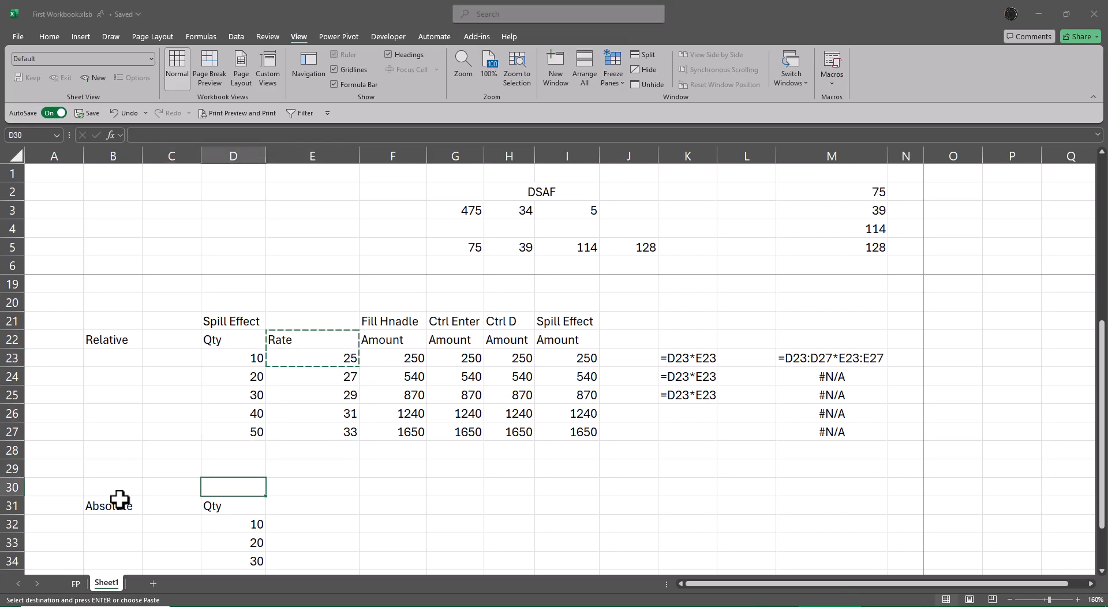
key("ctrl+alt+v")
key("e")
key("Return")
key("Down")
key("Right")
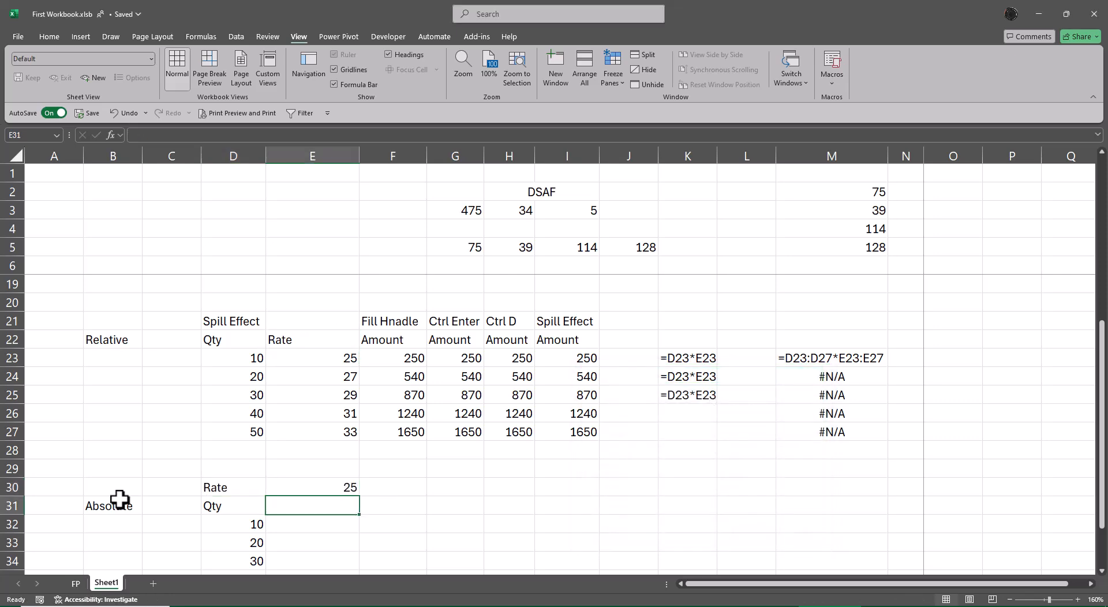
type("Amount")
key("Return")
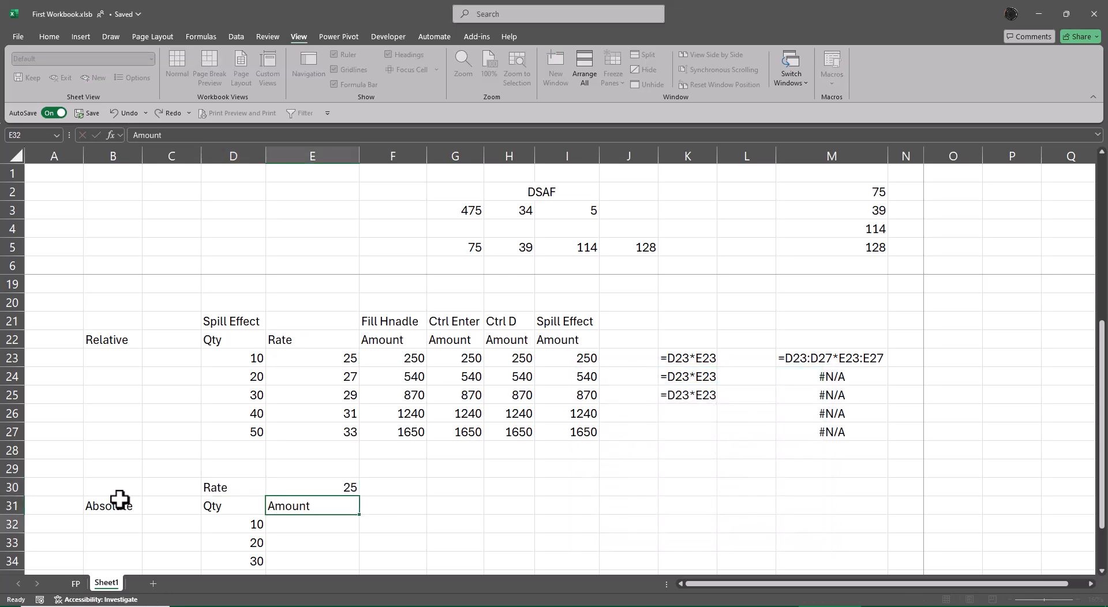
Step: Fill the rate and Amount header from E30:E31 right into F30:F31
key("Down")
key("Down")
key("Down")
key("Down")
key("Down")
key("Down")
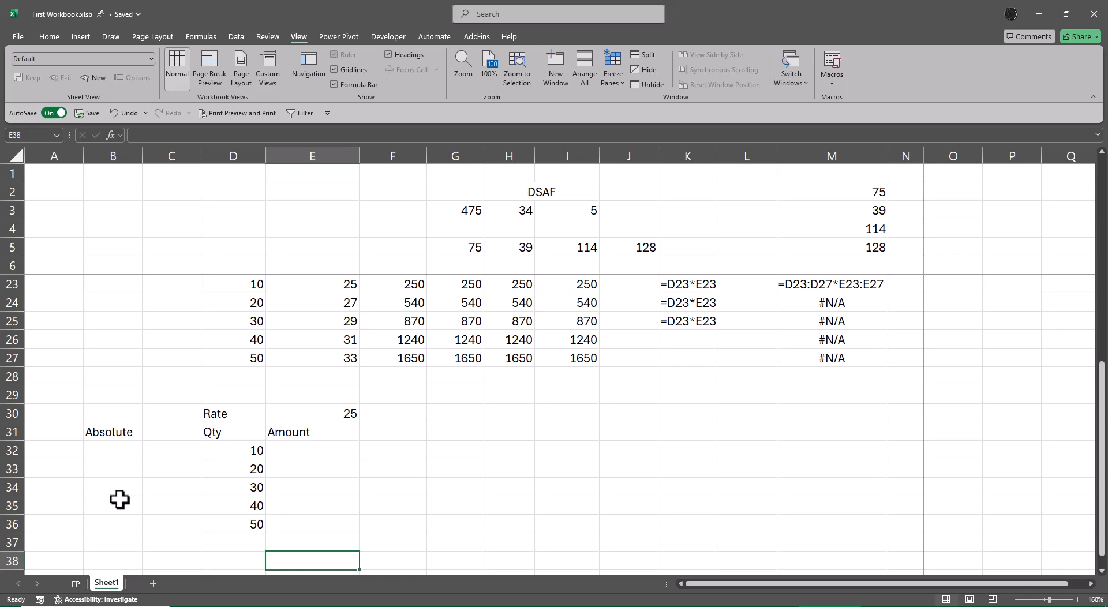
key("Up")
key("Up")
key("Up")
key("Up")
key("Up")
key("Up")
key("Up")
key("shift+Up")
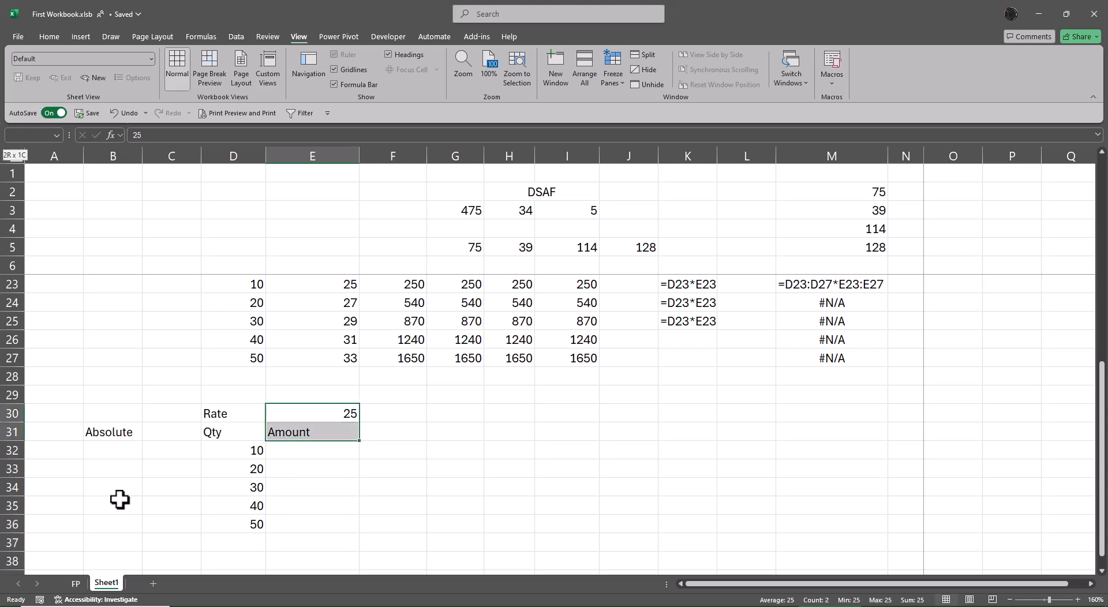
key("shift+Right")
key("ctrl+r")
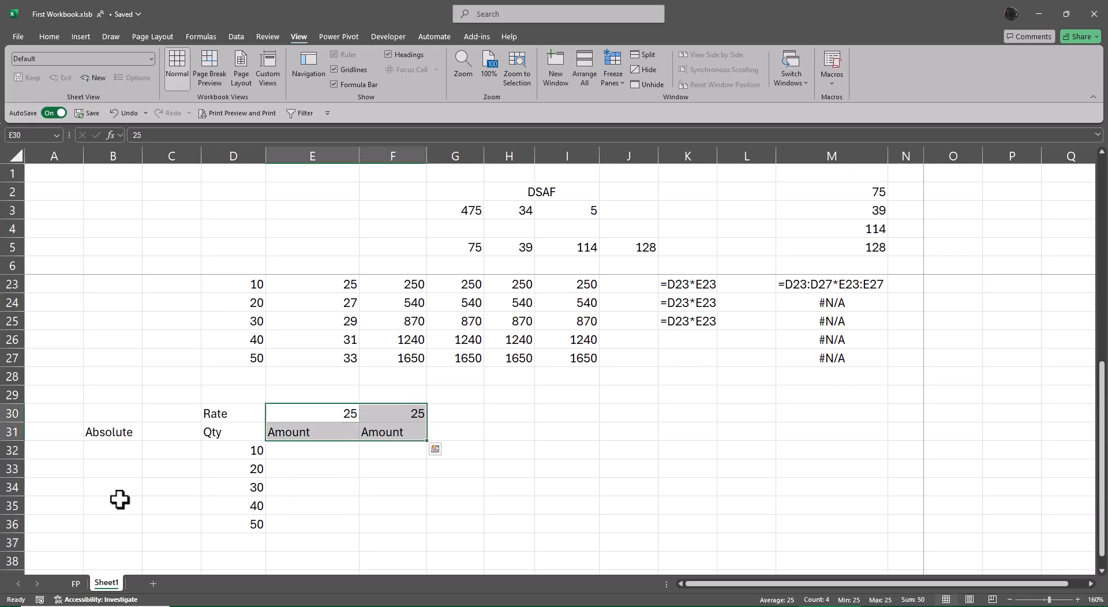
Step: Enter a FORMULATEXT formula in H32 that references E32
key("Down")
key("Down")
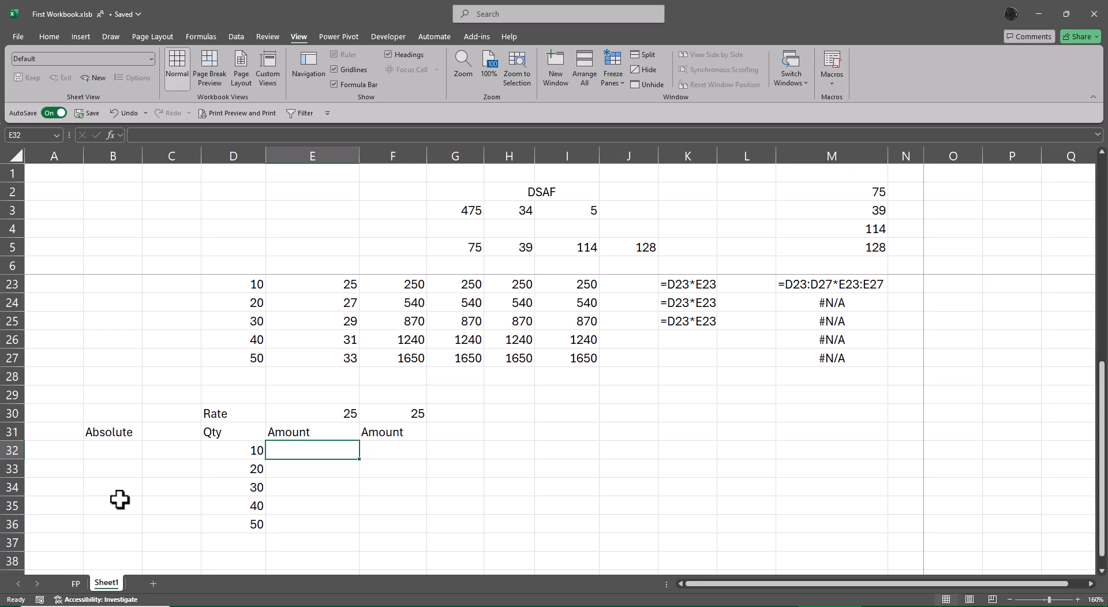
key("Right")
key("Right")
key("Right")
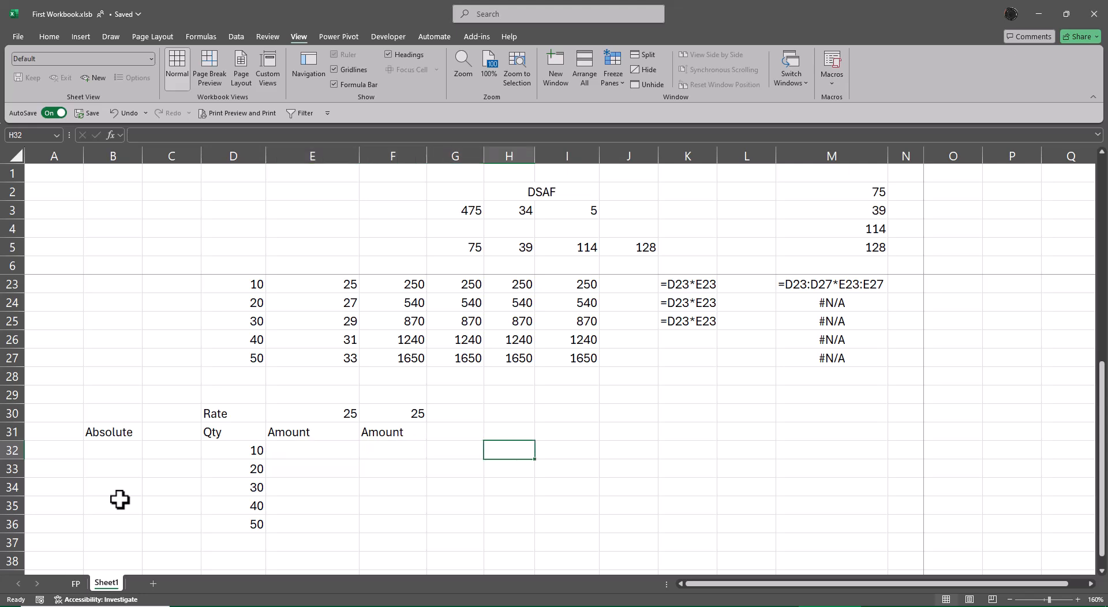
type("=form")
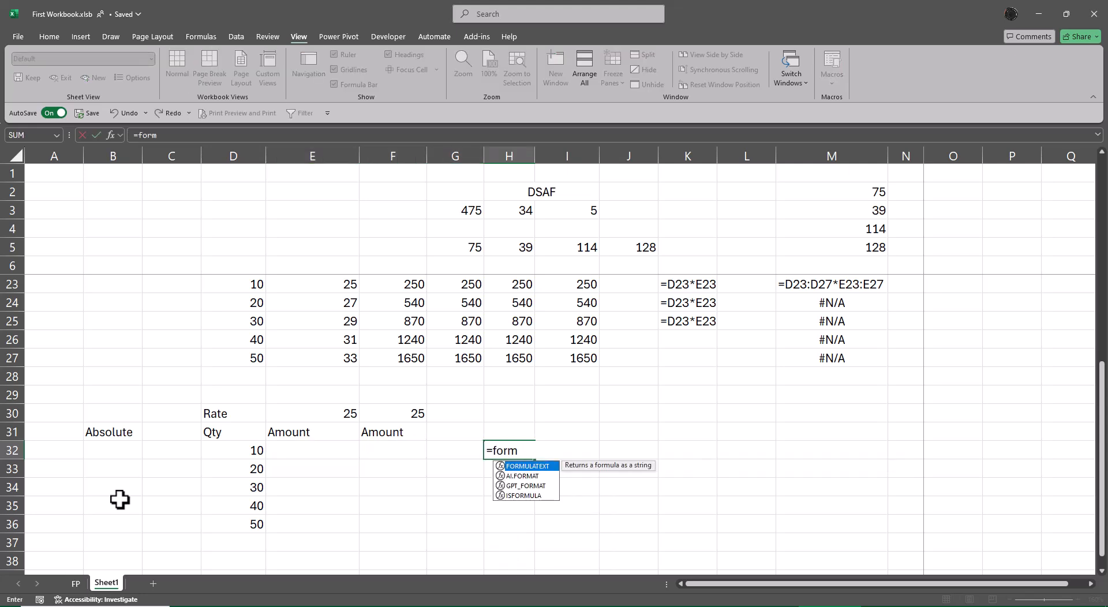
key("Tab")
key("Left")
key("Left")
key("Left")
key("Return")
Step: Enter a FORMULATEXT formula in I32 that references F32
key("Up")
key("Right")
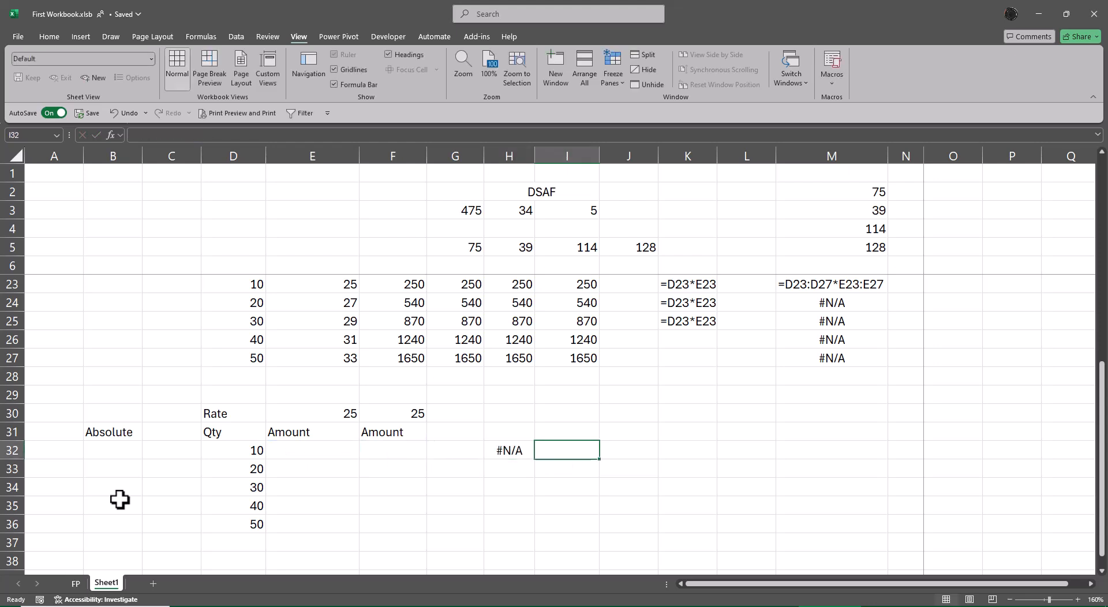
type("=forn")
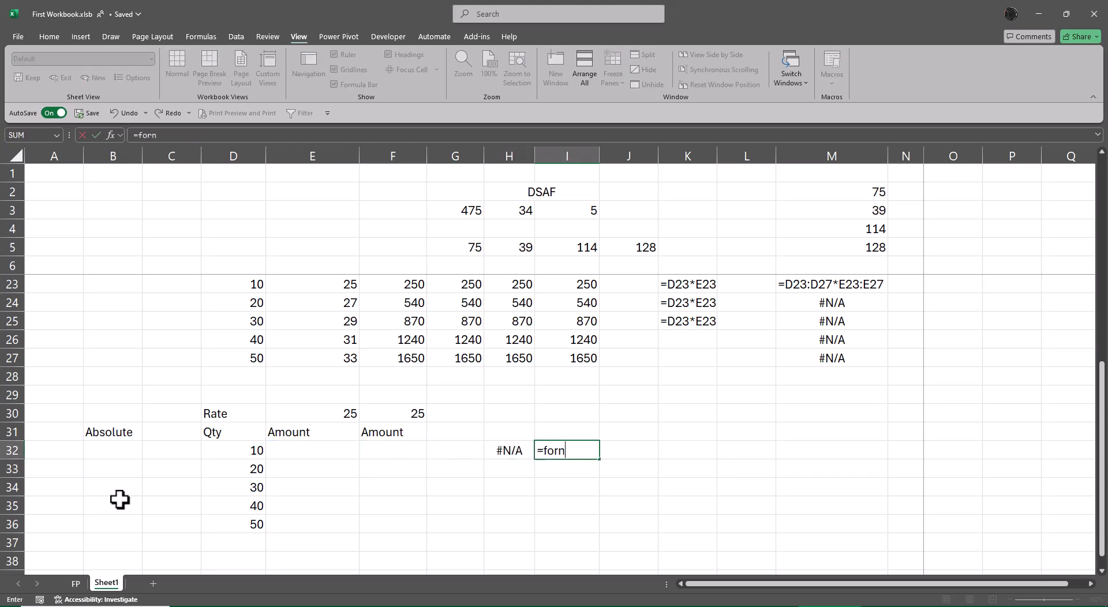
key("Tab")
key("Left")
key("F2")
key("BackSpace")
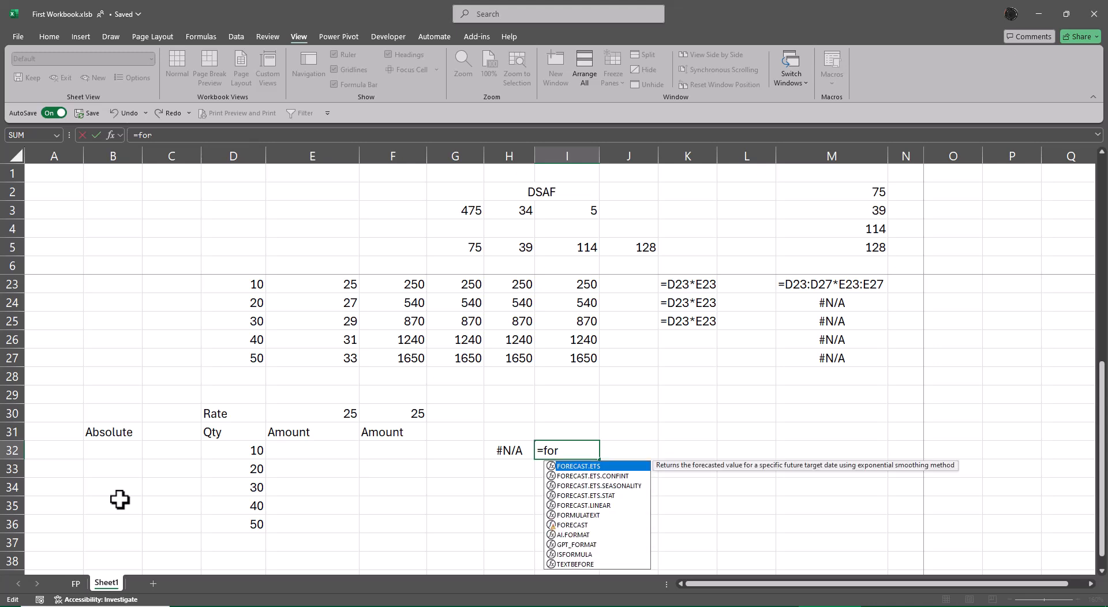
type("mu")
key("Tab")
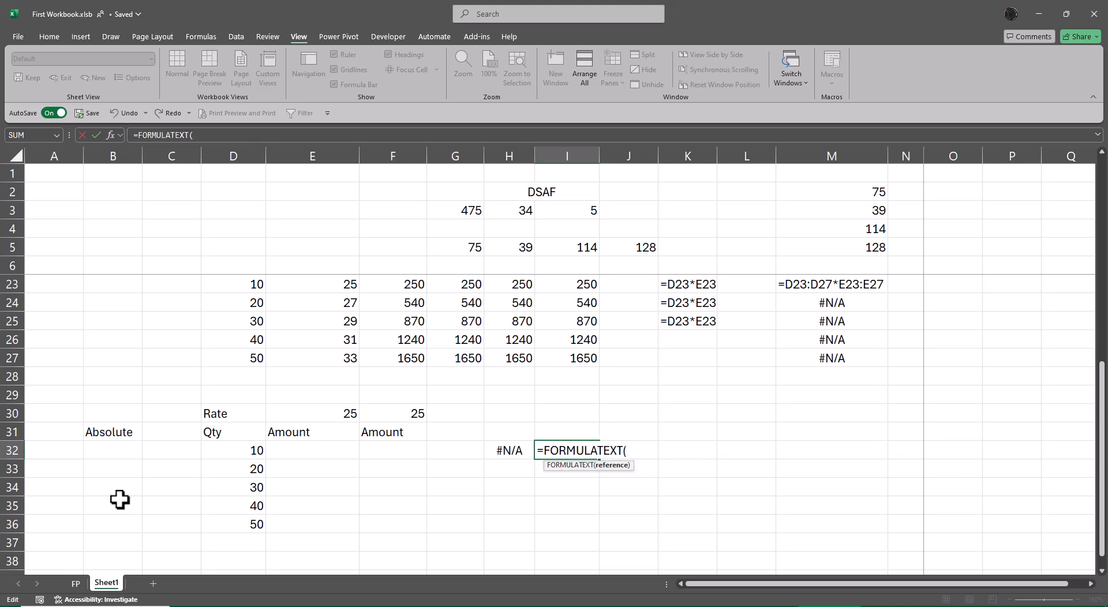
key("Left")
key("Left")
key("Left")
key("Return")
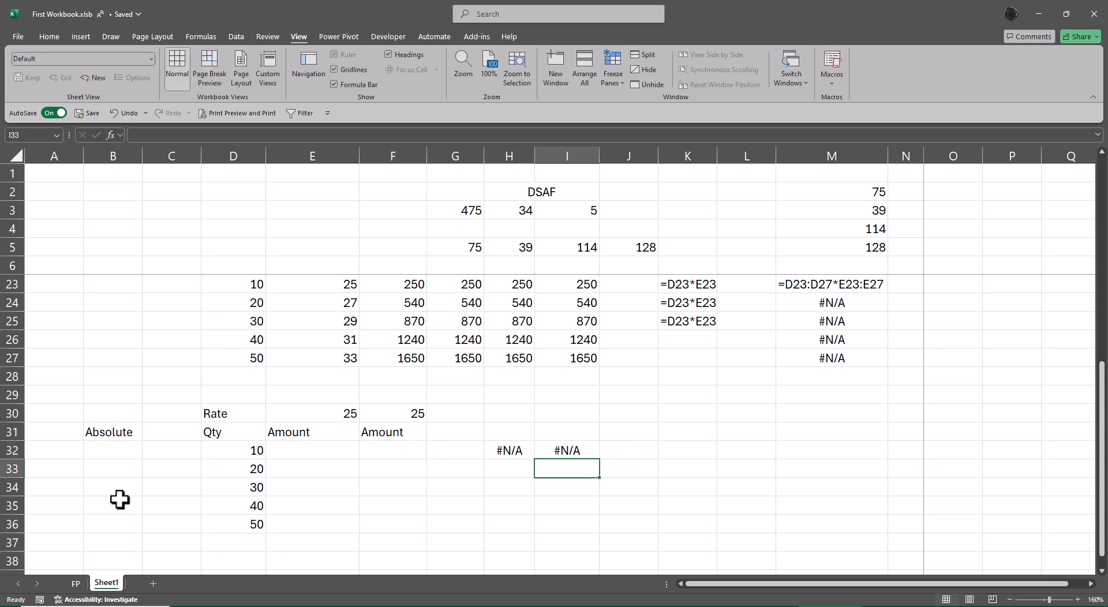
Step: Fill the FORMULATEXT formula in H32 down through H36
key("Up")
key("Left")
key("shift+Down")
key("shift+Down")
key("shift+Down")
key("shift+Down")
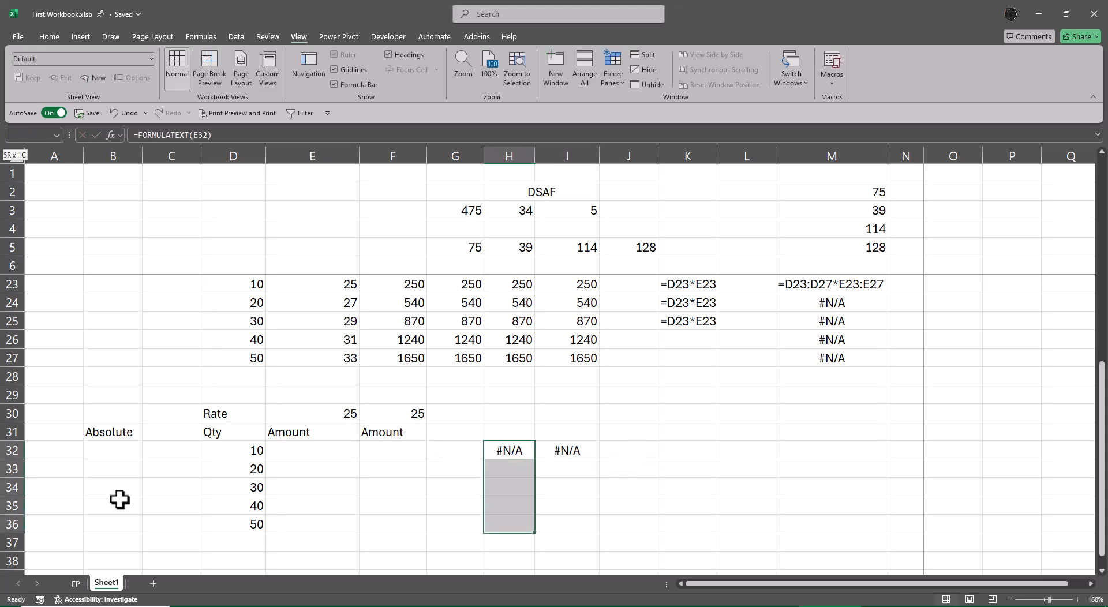
key("ctrl+d")
Step: Fill the FORMULATEXT formula in I32 down through I36
key("Right")
key("shift+Down")
key("shift+Down")
key("shift+Down")
key("shift+Down")
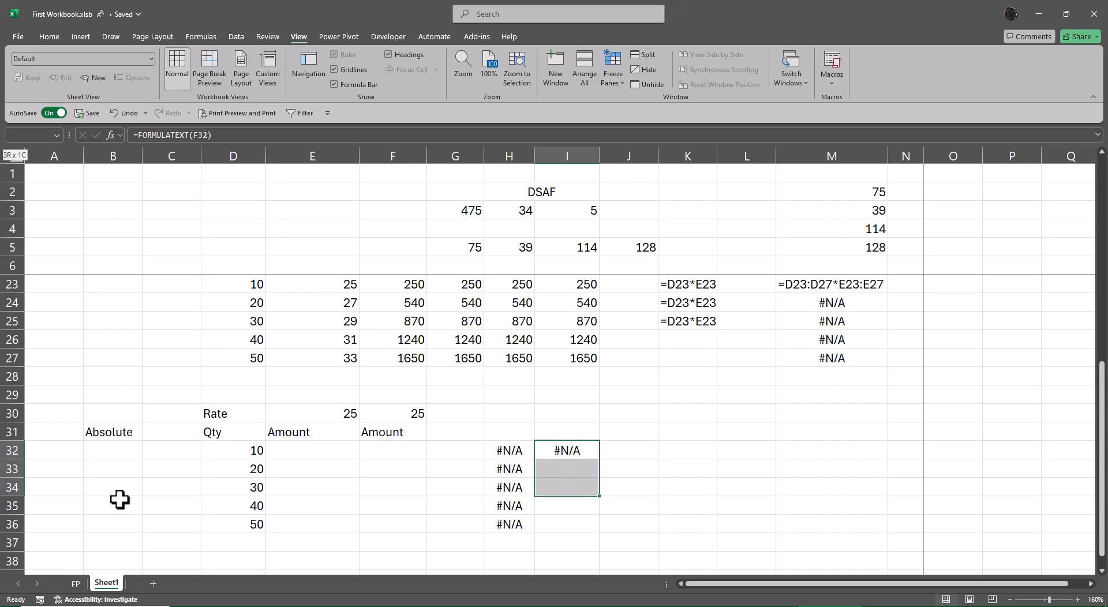
key("ctrl+d")
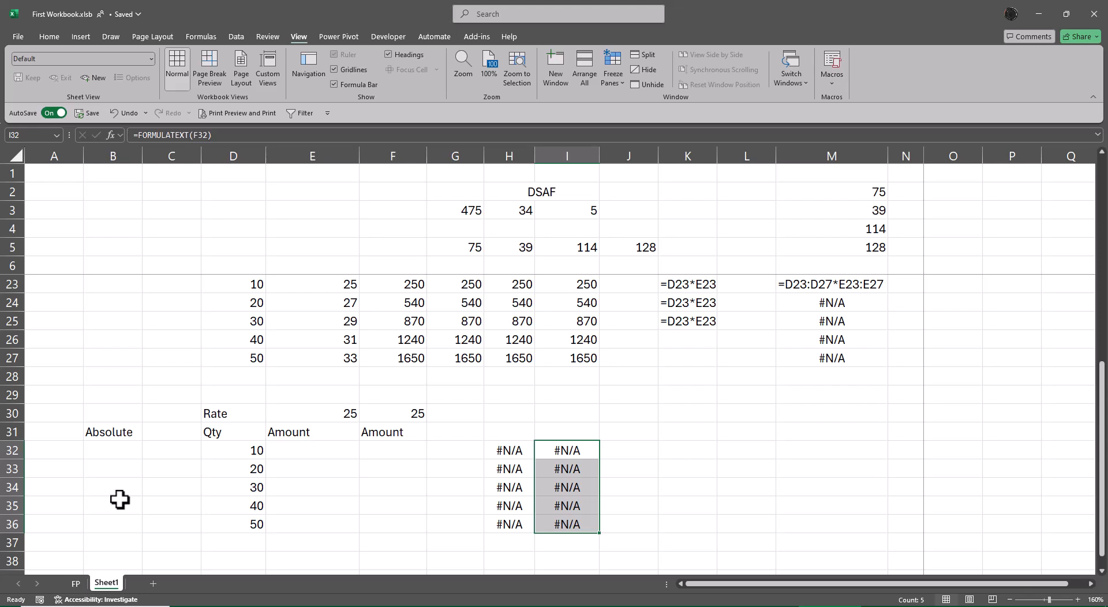
Step: Enter the formula =D32*$E$30 in E32, with the rate cell locked as an absolute reference
key("Left")
key("Left")
key("Left")
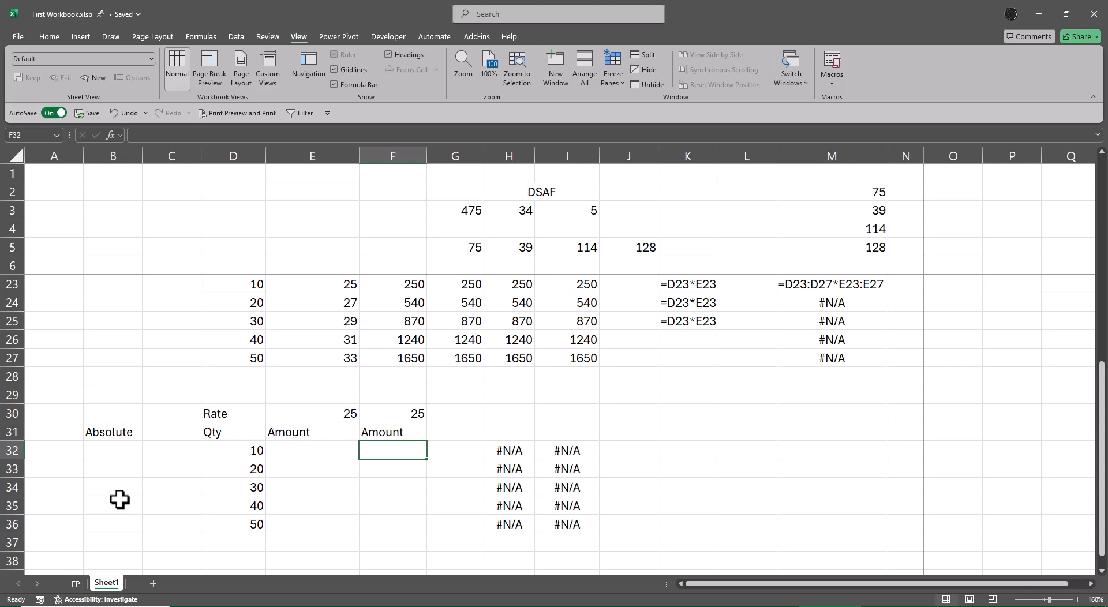
key("Left")
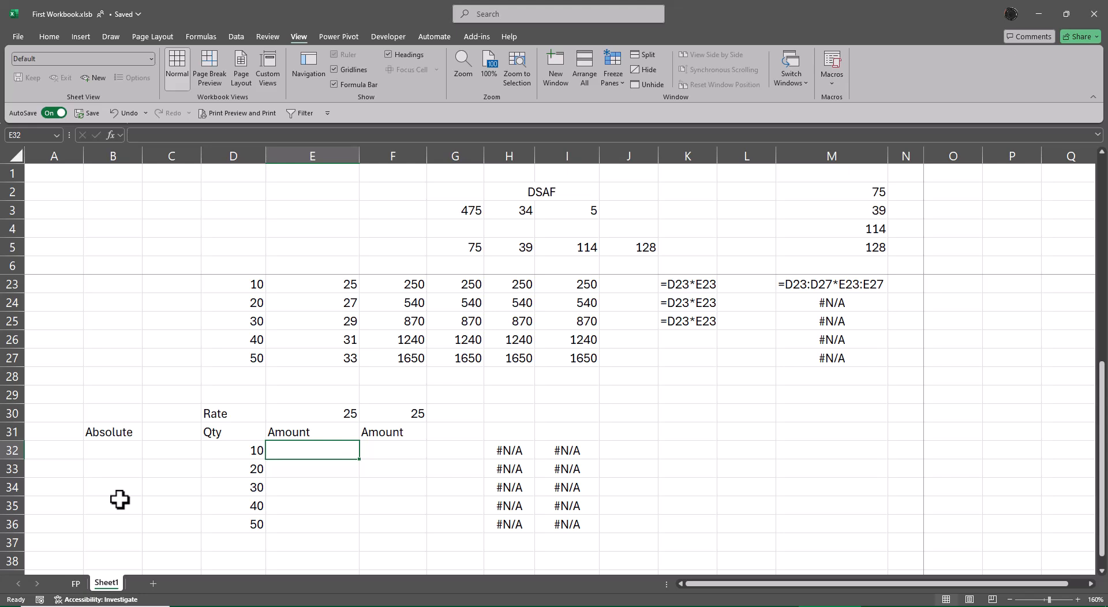
type("=")
key("Left")
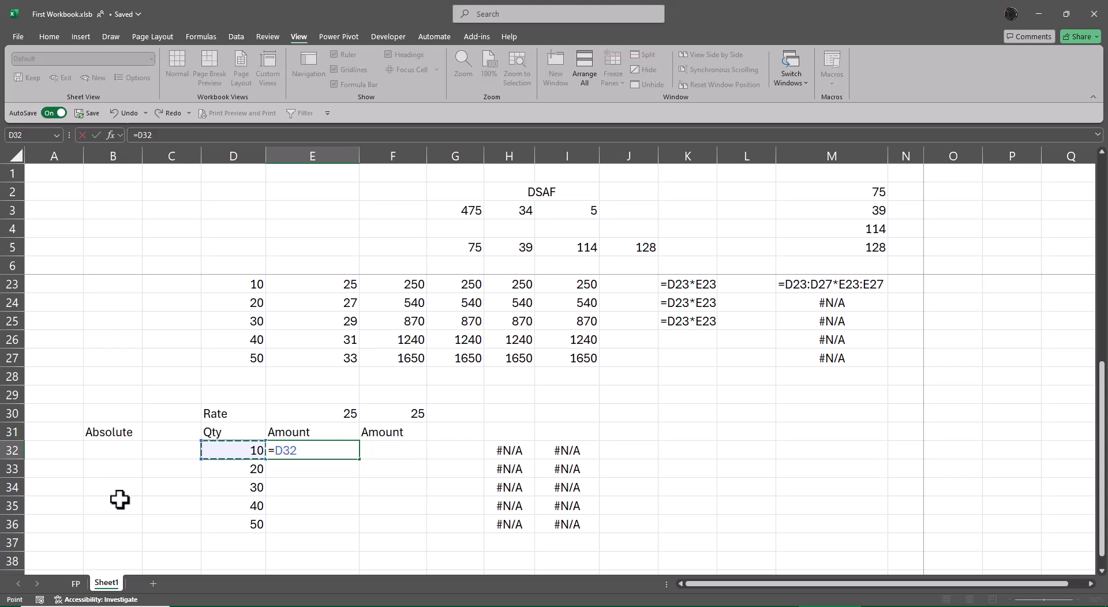
type("*")
key("Up")
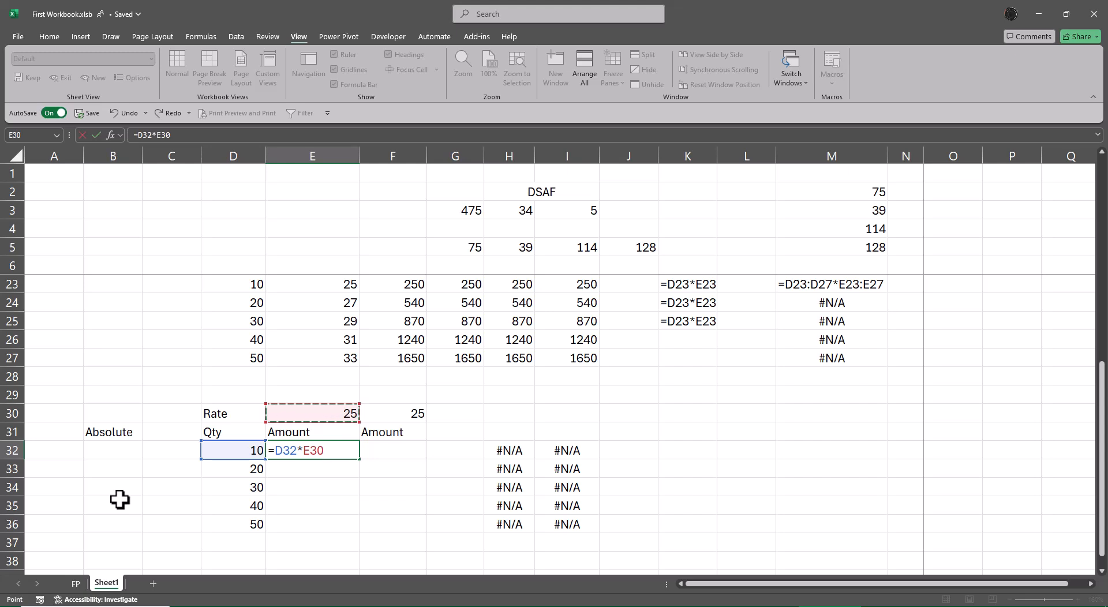
key("F4")
key("Return")
Step: Fill the amount formula from E32 down through E36
key("Up")
key("shift+Down")
key("shift+Down")
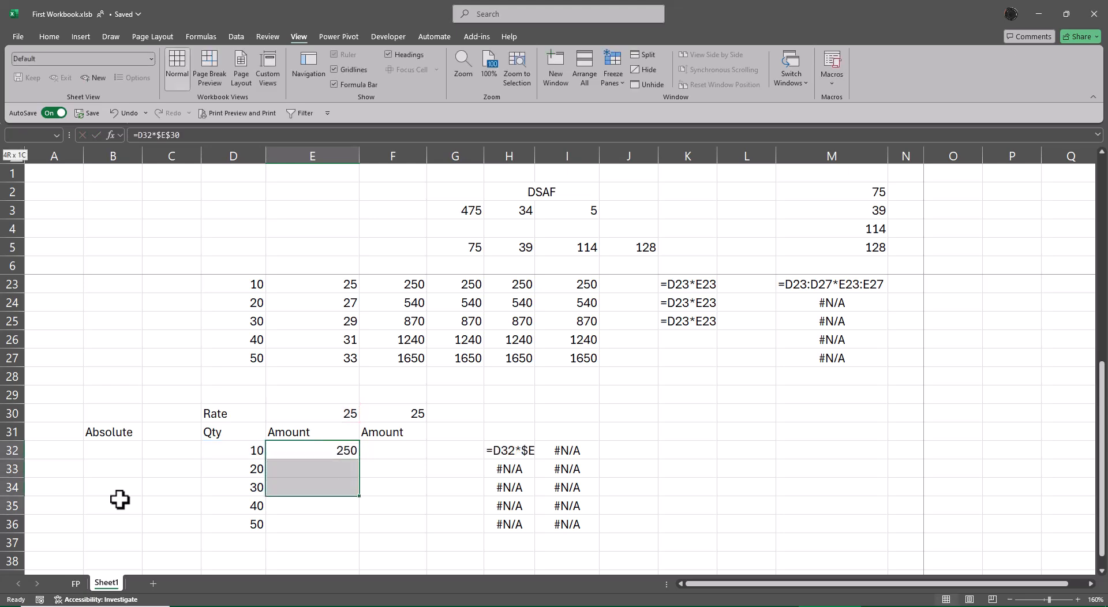
key("shift+Down")
key("ctrl+d")
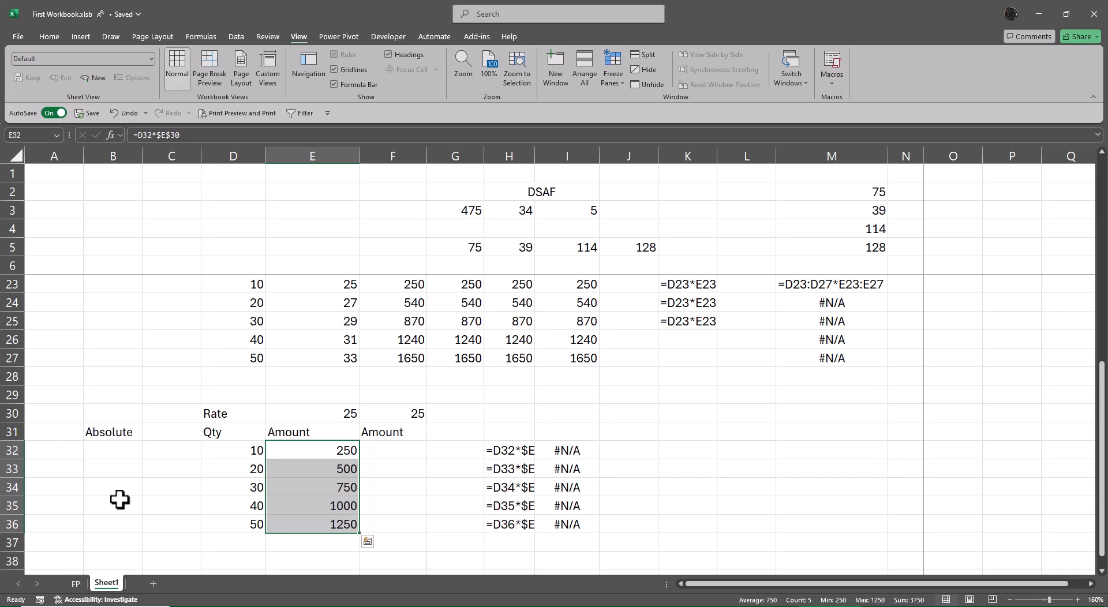
Step: AutoFit the width of column H to the formula texts in H32:H36
key("Right")
key("Right")
key("Right")
key("Down")
key("Down")
key("Down")
key("Down")
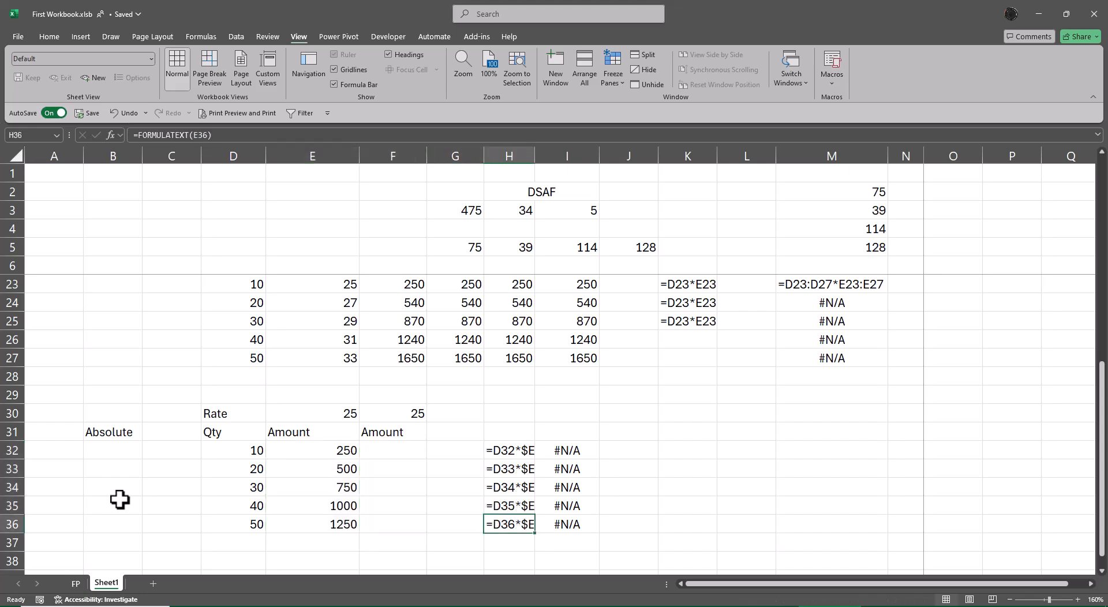
key("shift+Up")
key("shift+Up")
key("shift+Up")
key("shift+Up")
key("alt+o")
key("c")
key("a")
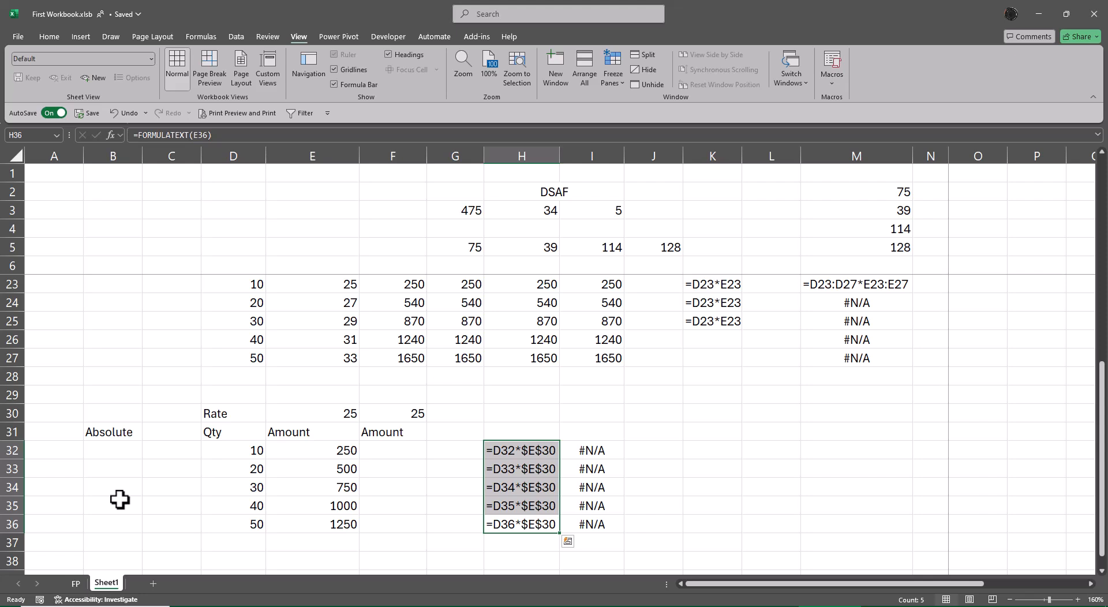
Step: Enter the spilling array formula =D32:D36*F30 in F32
key("Left")
key("Left")
key("Up")
key("Up")
key("Up")
key("Up")
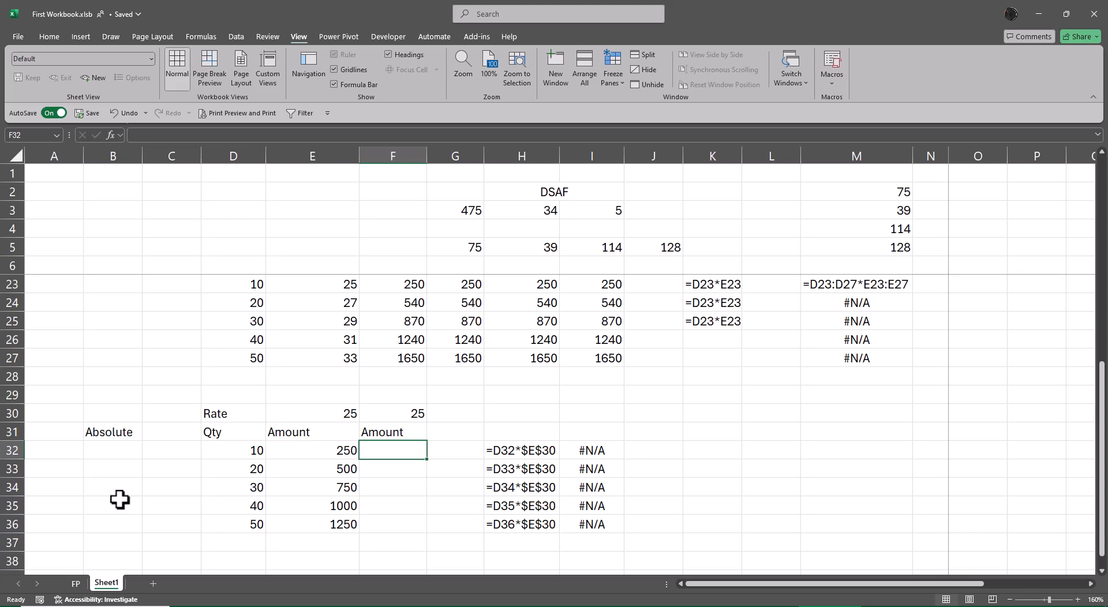
type("=")
key("Left")
key("Left")
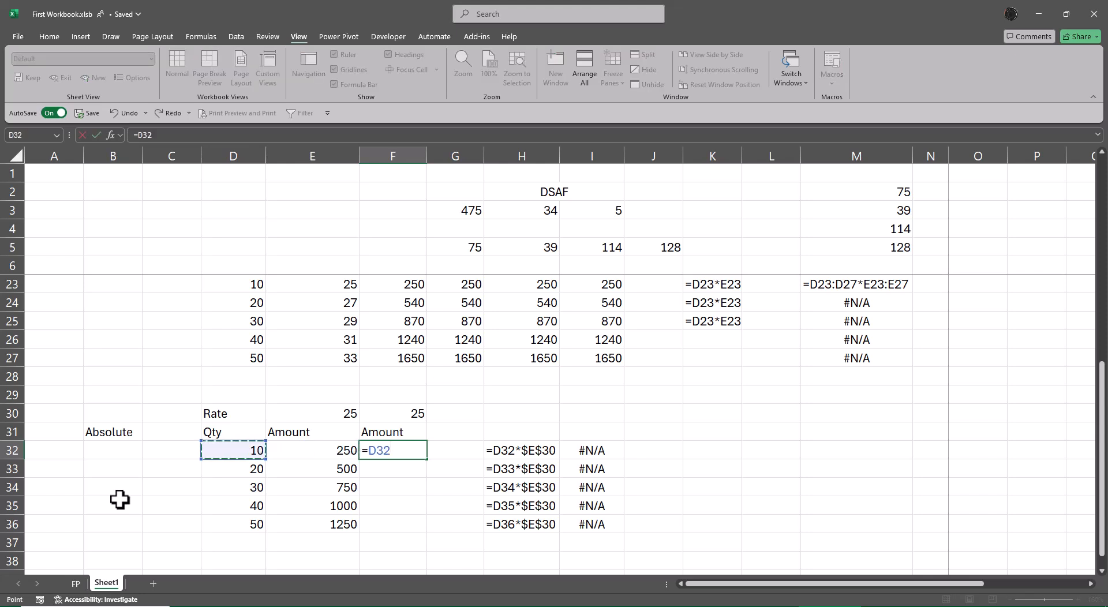
key("ctrl+shift+Down")
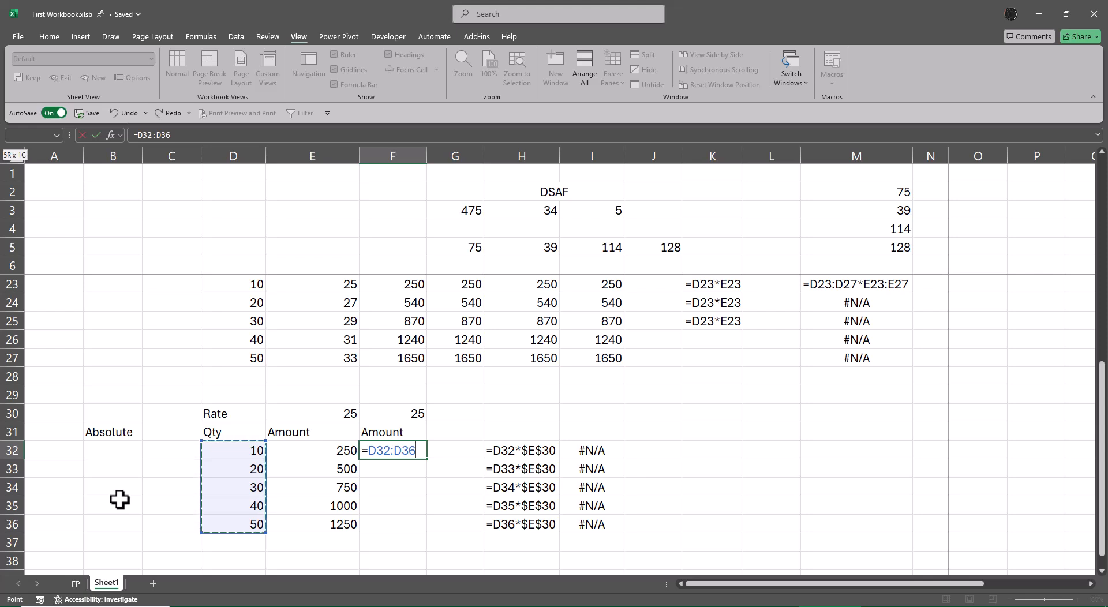
type("*")
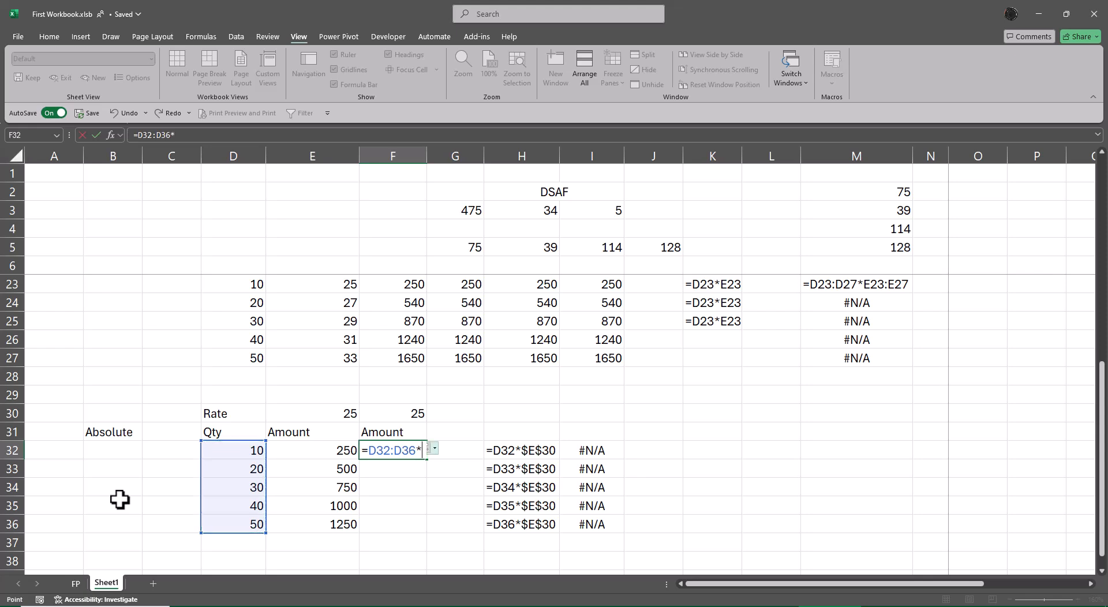
key("Up")
key("Up")
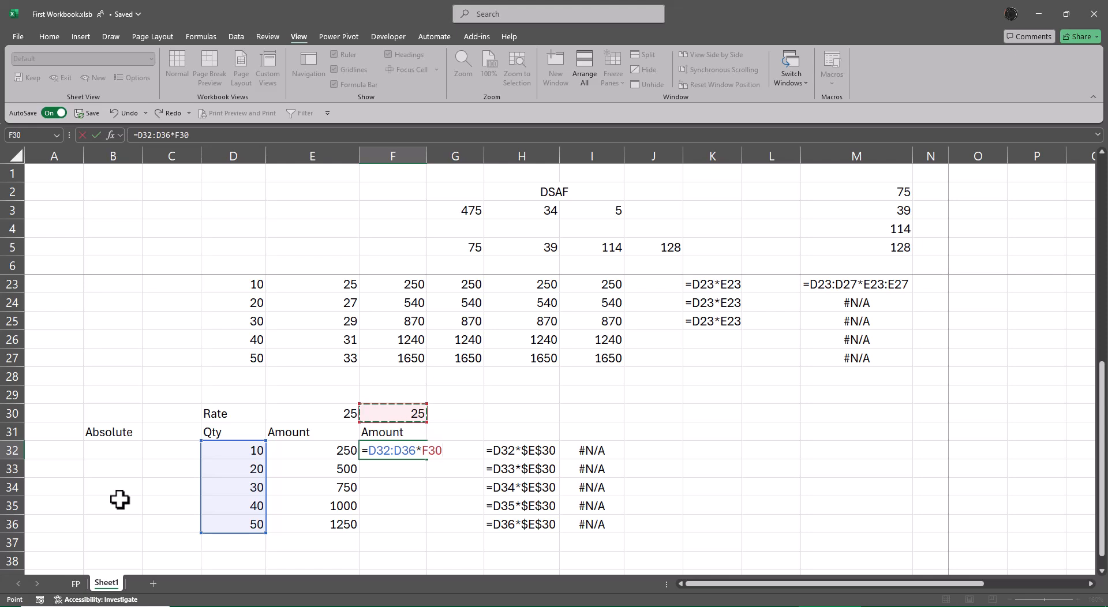
key("Return")
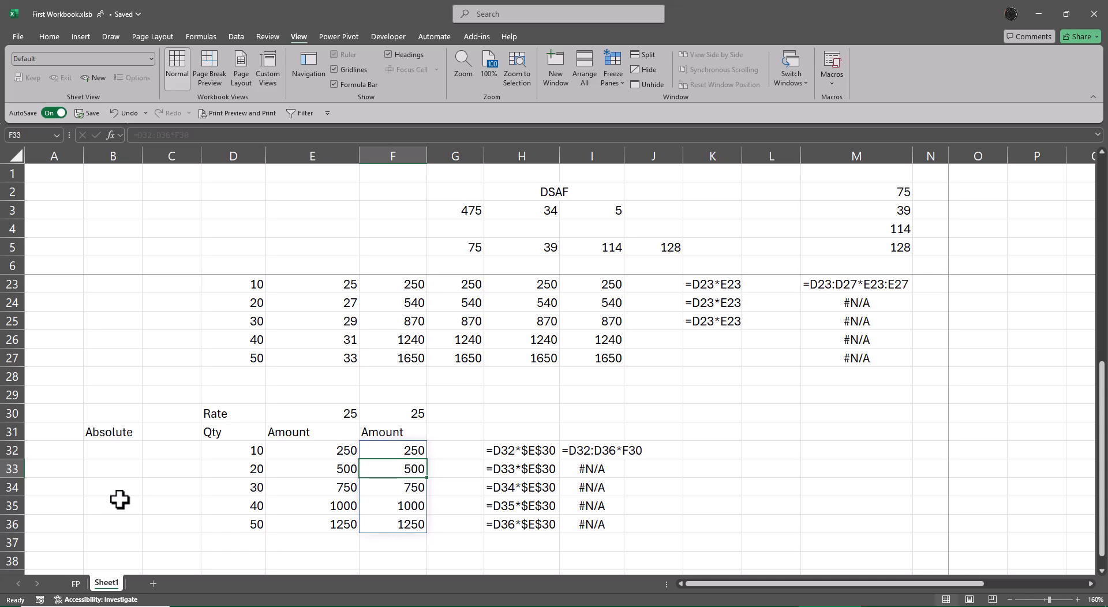
Step: Enter the section label "Mixed Cell" in B39
scroll(190, 456, "down", 3)
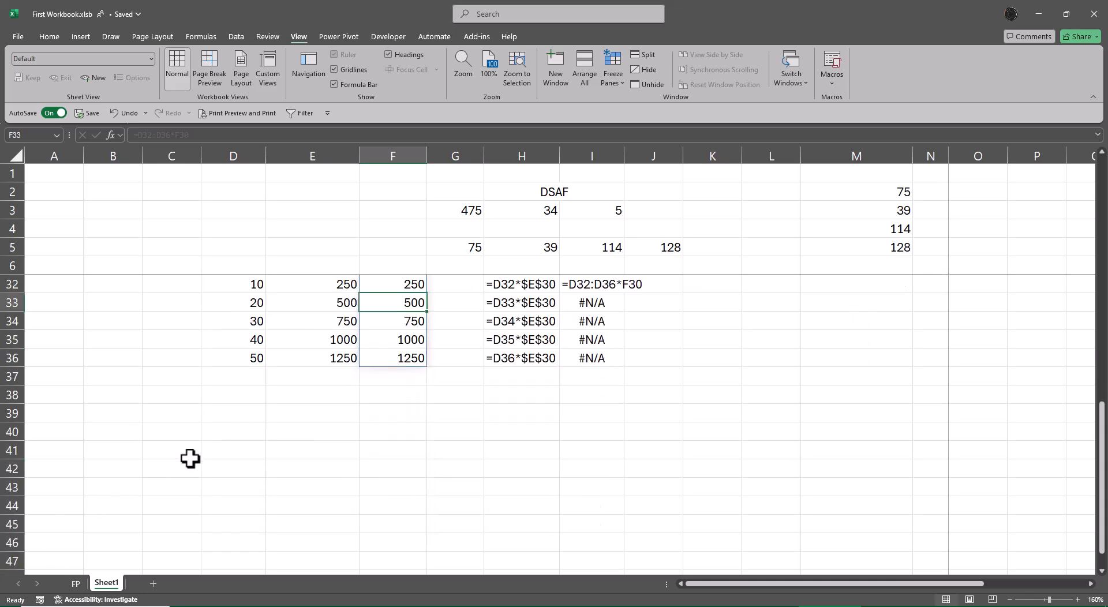
left_click(118, 414)
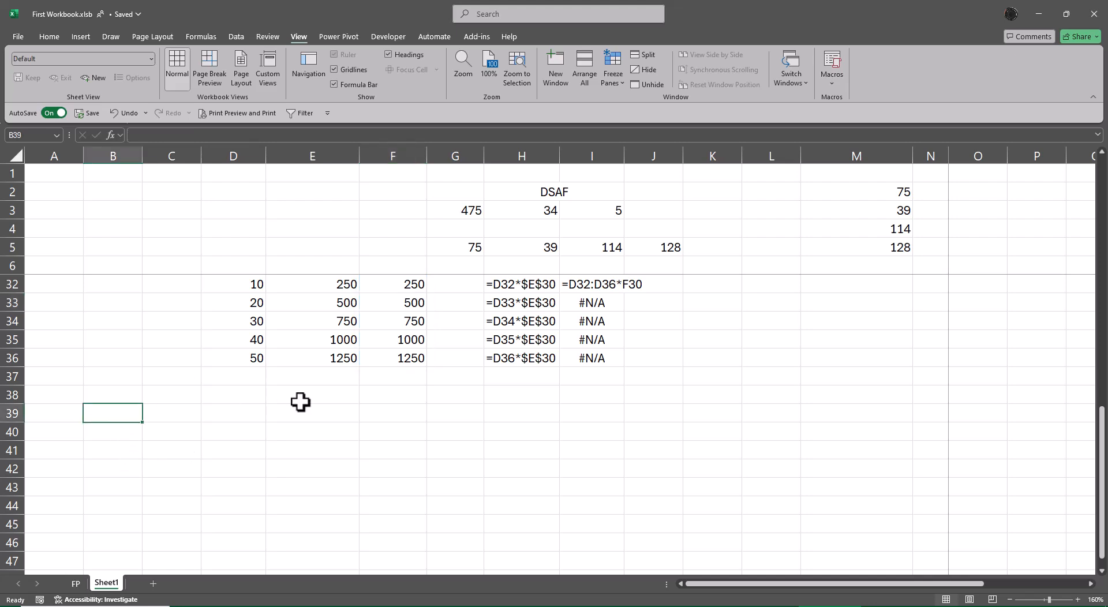
type("Mixed")
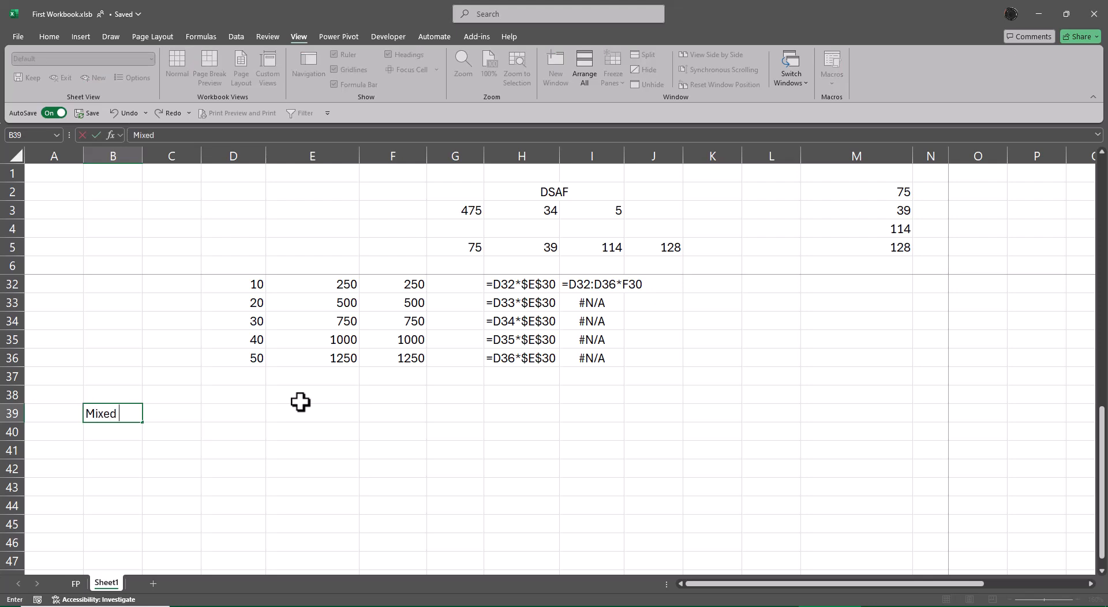
type(" Cell")
key("ctrl+Return")
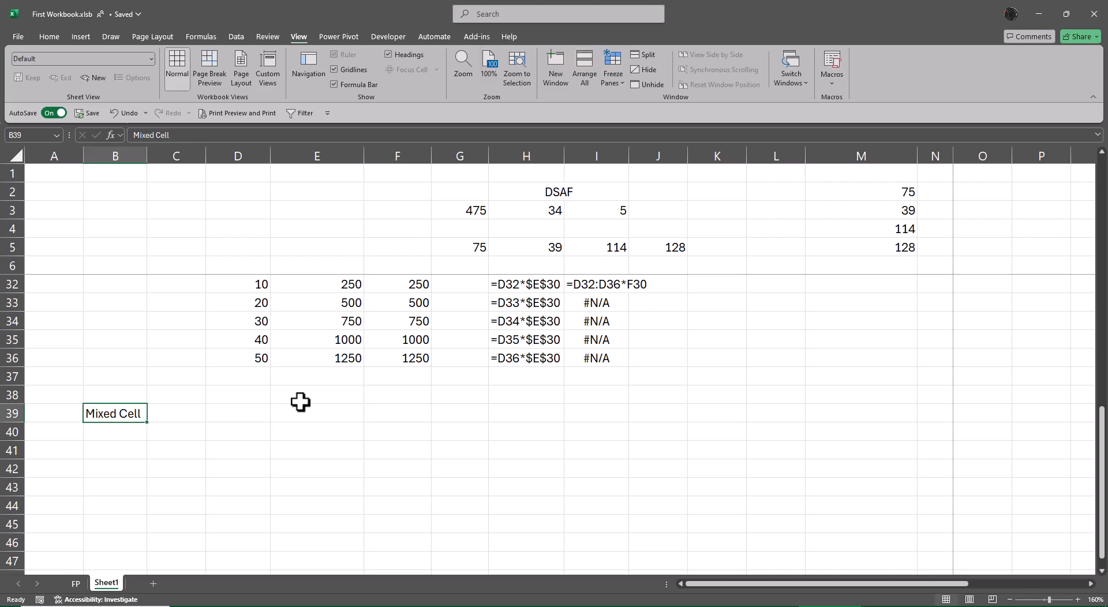
Step: Copy the Rate, Qty and Amount block D30:E36 from the Absolute example to D39
key("Up")
key("Up")
key("Up")
key("Up")
key("Up")
key("Up")
key("Up")
key("Up")
key("Up")
key("Up")
key("Up")
key("Right")
key("Down")
key("Down")
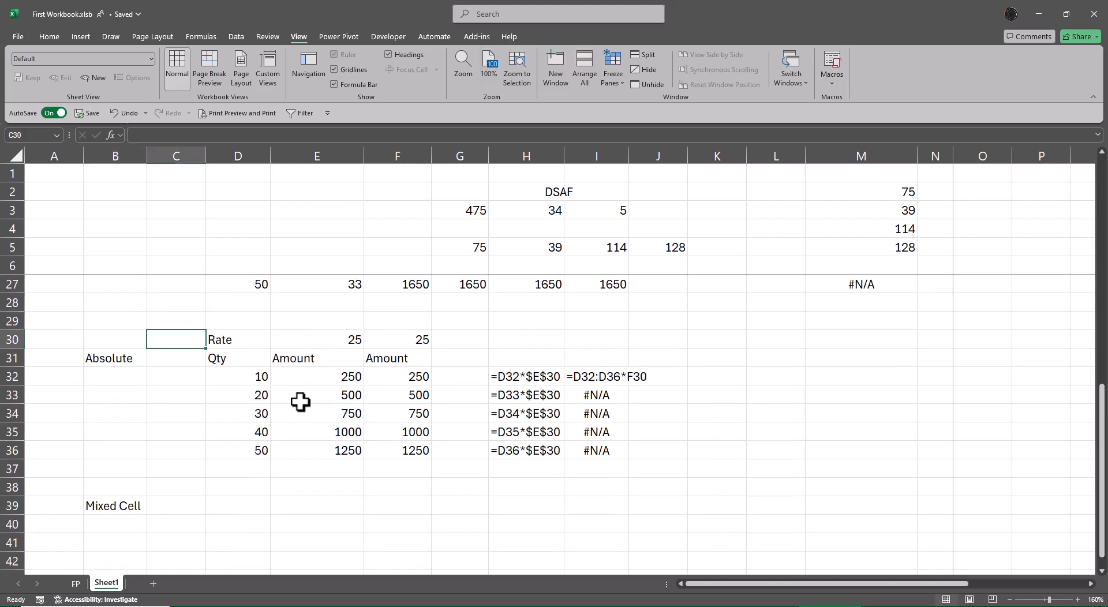
key("Right")
key("Down")
key("Up")
key("shift+Right")
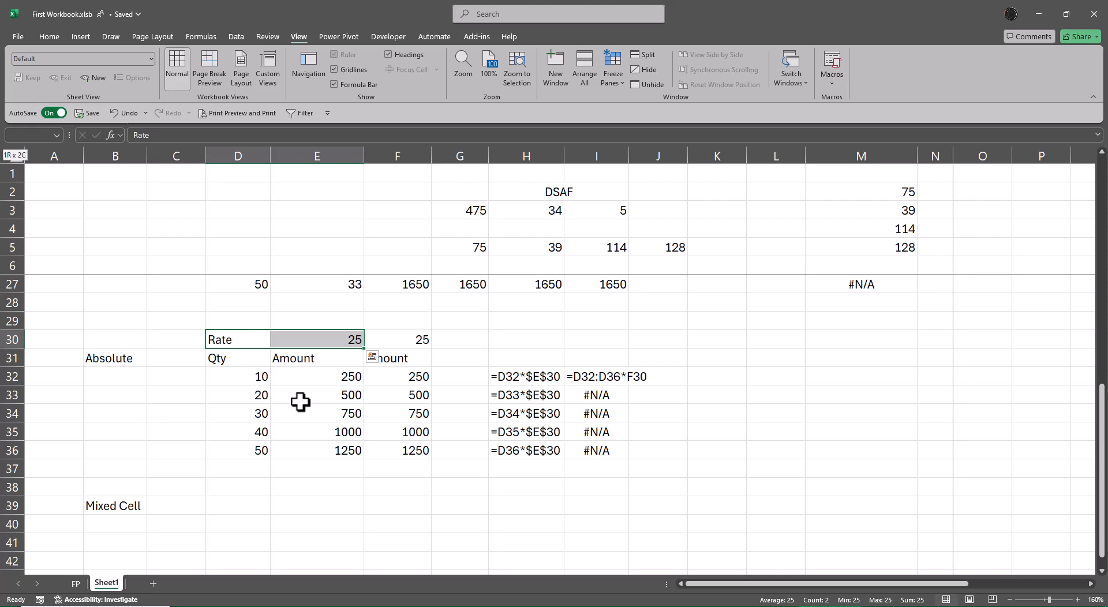
key("shift+Down")
key("shift+Down")
key("shift+Down")
key("shift+Down")
key("shift+Down")
key("shift+Down")
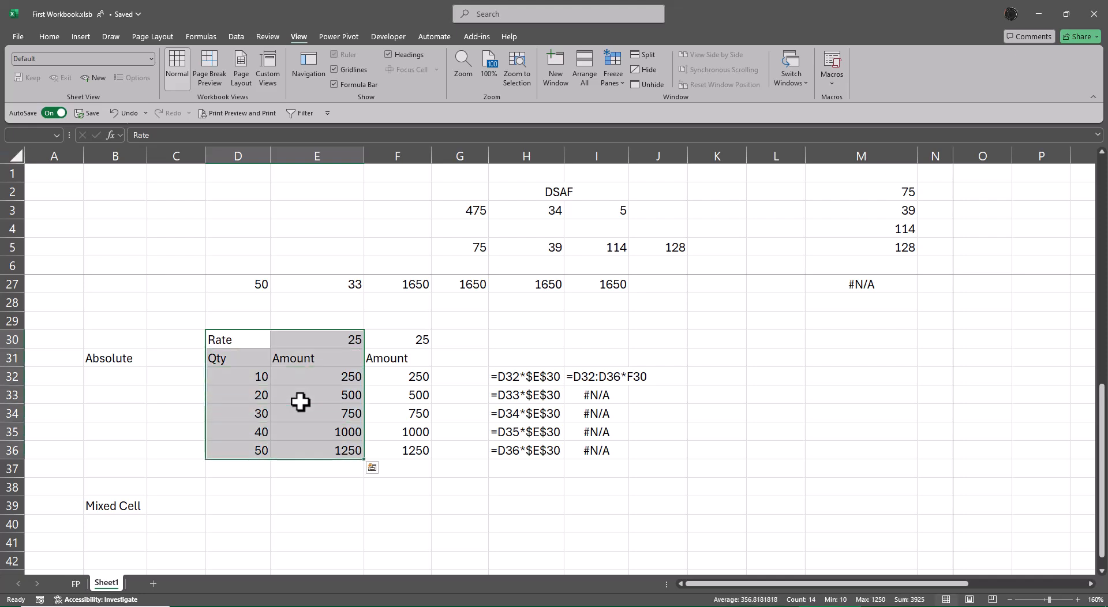
key("ctrl+c")
key("Down")
Step: Clear the copied amount formulas in E41:E45
key("Down")
key("Down")
key("Down")
key("Down")
key("Down")
key("Down")
key("Down")
key("Down")
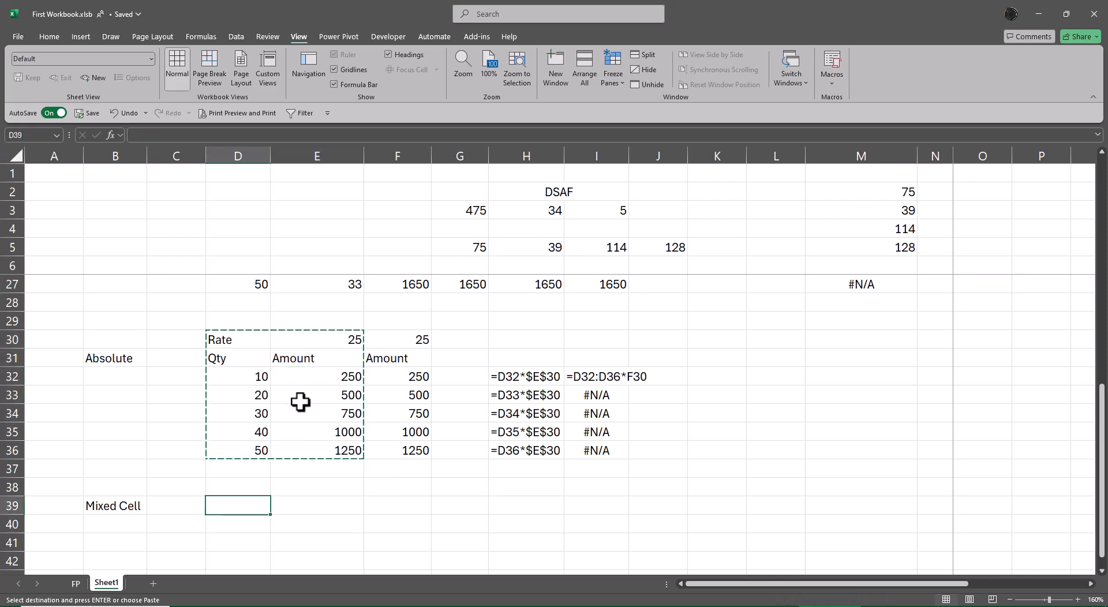
key("Return")
key("Down")
key("Down")
key("Down")
key("Right")
key("Up")
key("shift+Down")
key("shift+Down")
key("shift+Down")
key("shift+Down")
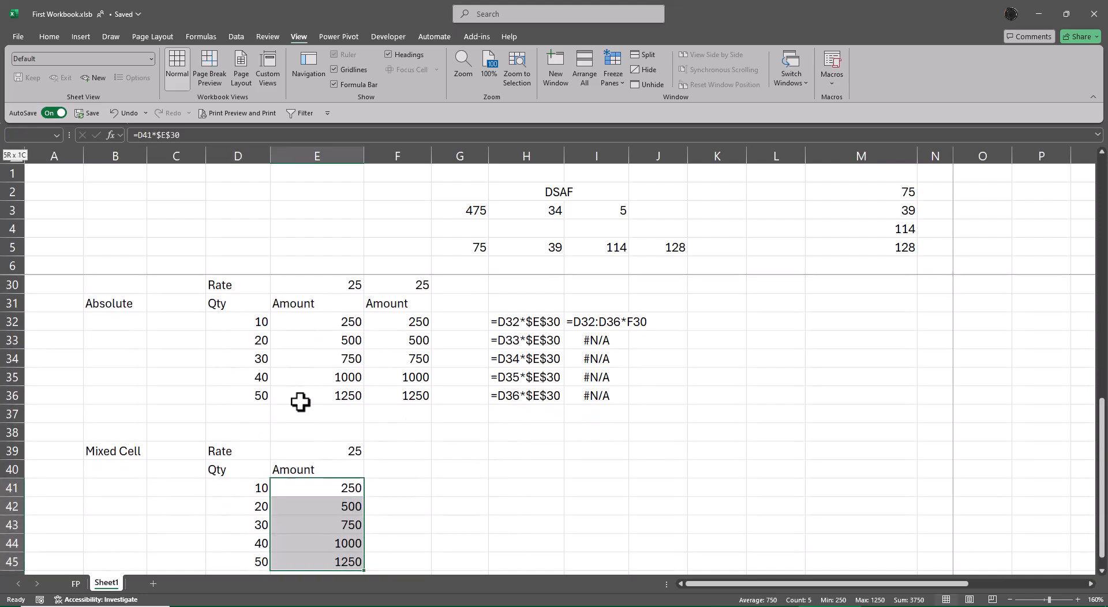
key("Delete")
Step: Enter the additional rates 27, 29, 32 and 26 in F39:I39
key("Up")
key("Up")
key("Right")
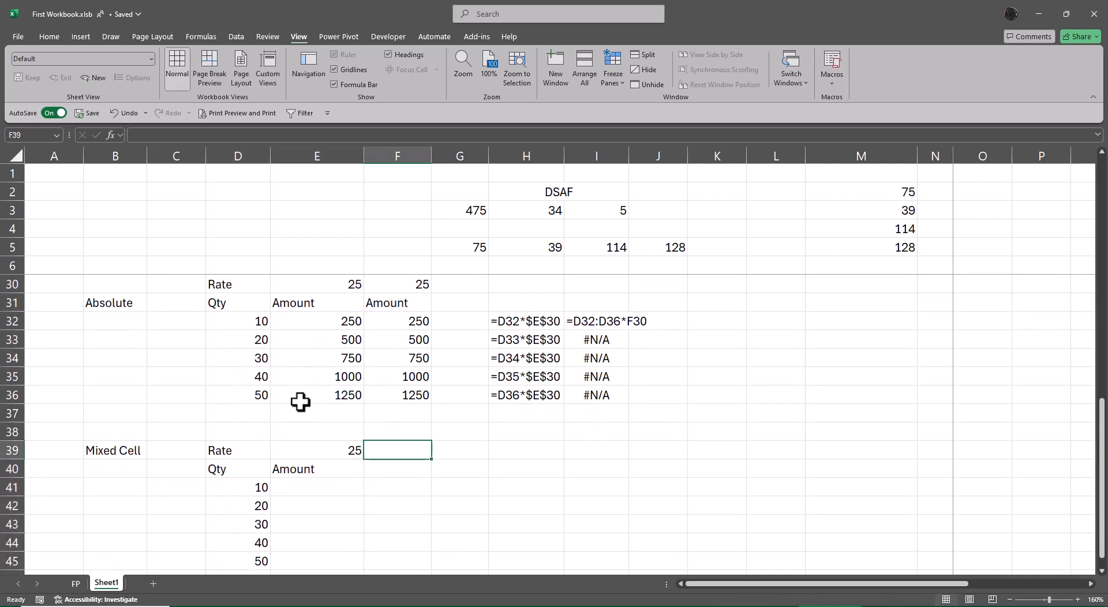
type("27")
key("Tab")
type("2")
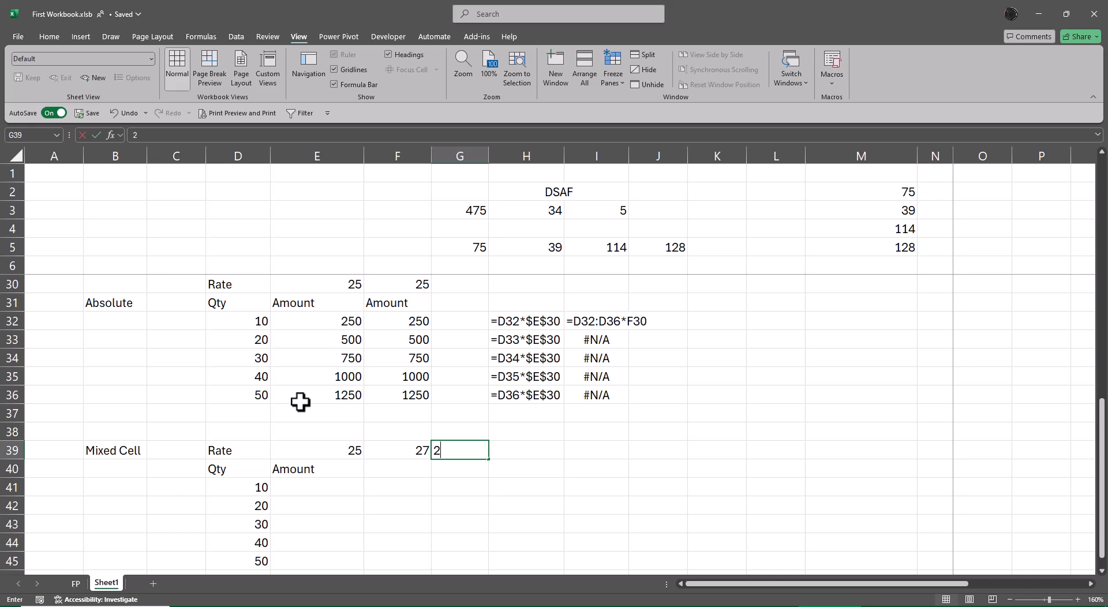
type("9")
key("Tab")
type("32")
key("Tab")
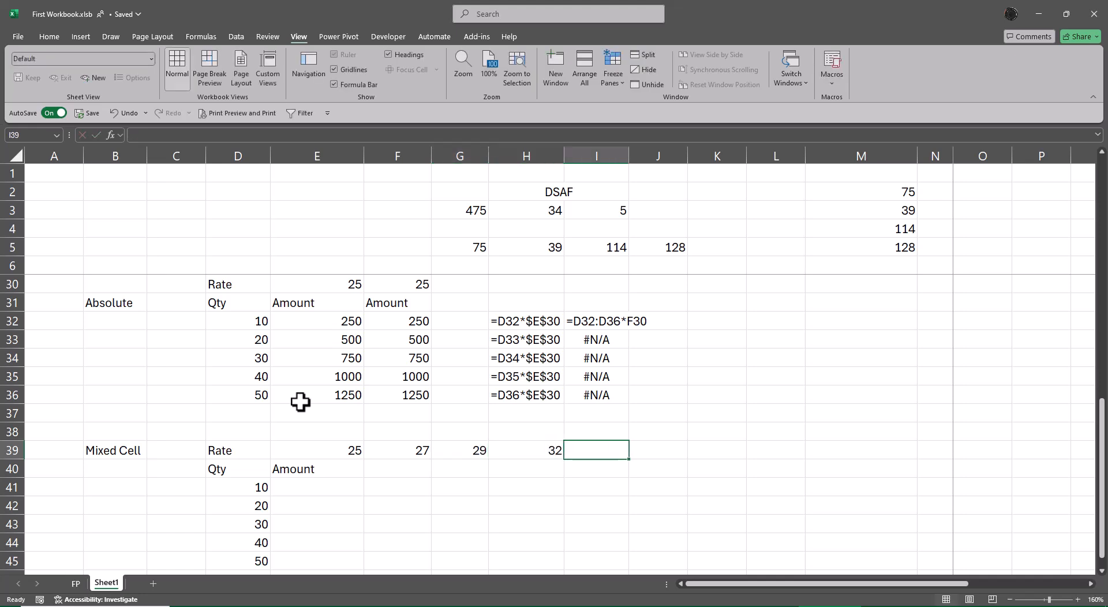
type("26")
key("Return")
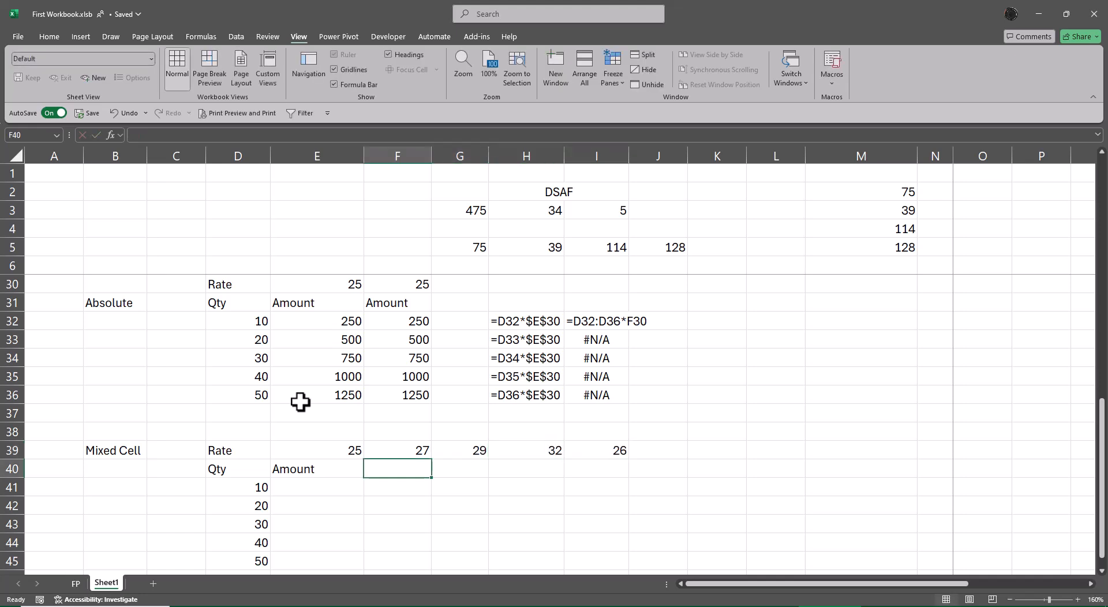
Step: Fill the Amount header from E40 right through I40
key("Left")
key("shift+Right")
key("shift+Right")
key("shift+Right")
key("shift+Right")
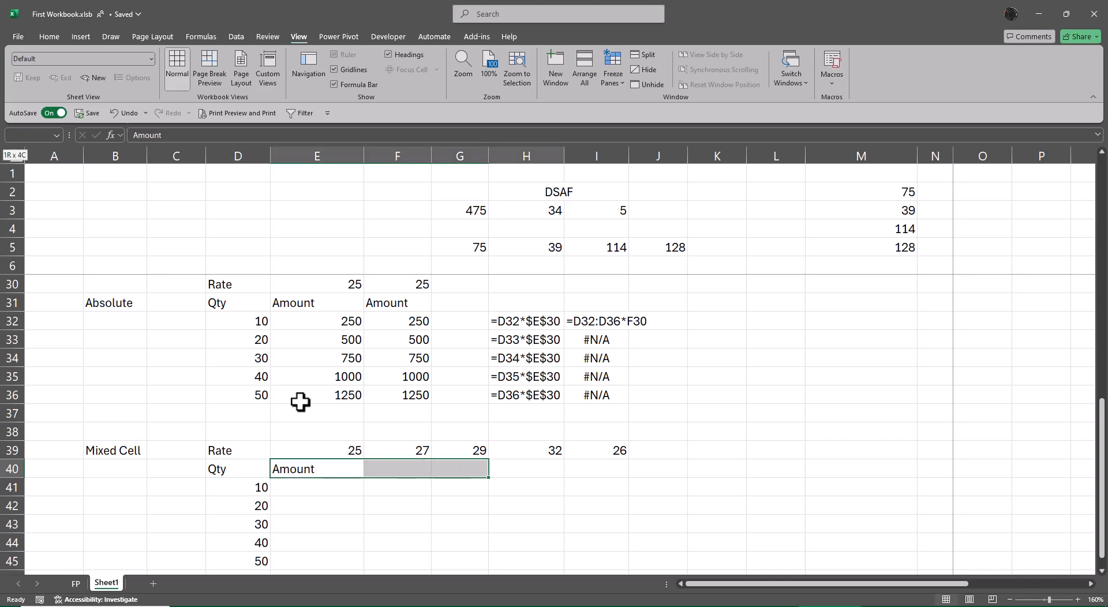
key("ctrl+r")
key("Down")
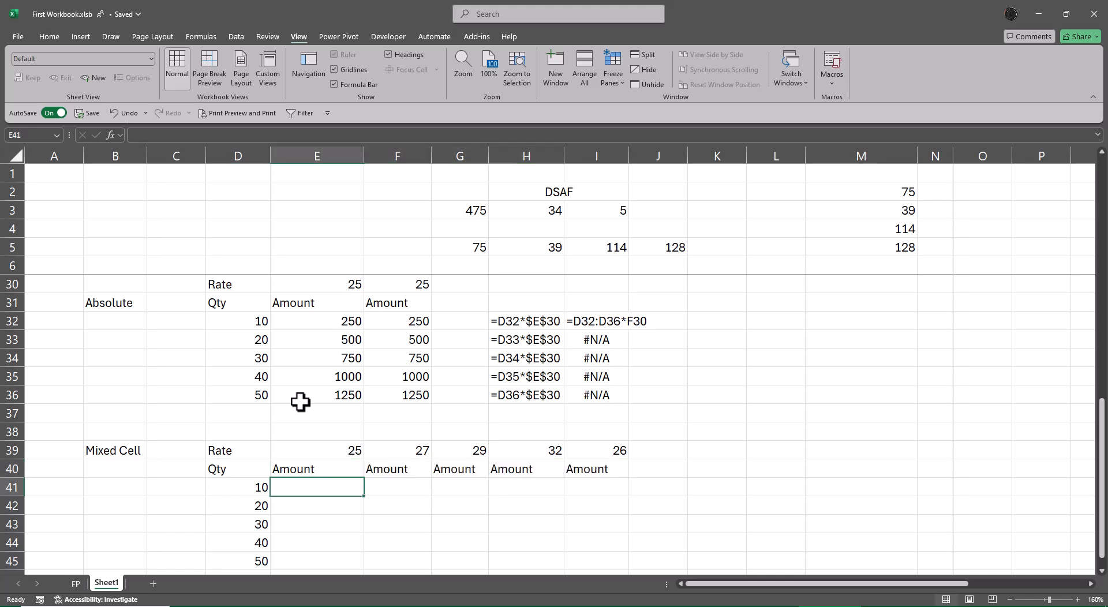
key("Down")
key("Down")
key("Up")
key("Up")
key("Down")
key("Down")
key("Down")
key("Down")
key("Down")
key("Down")
key("Down")
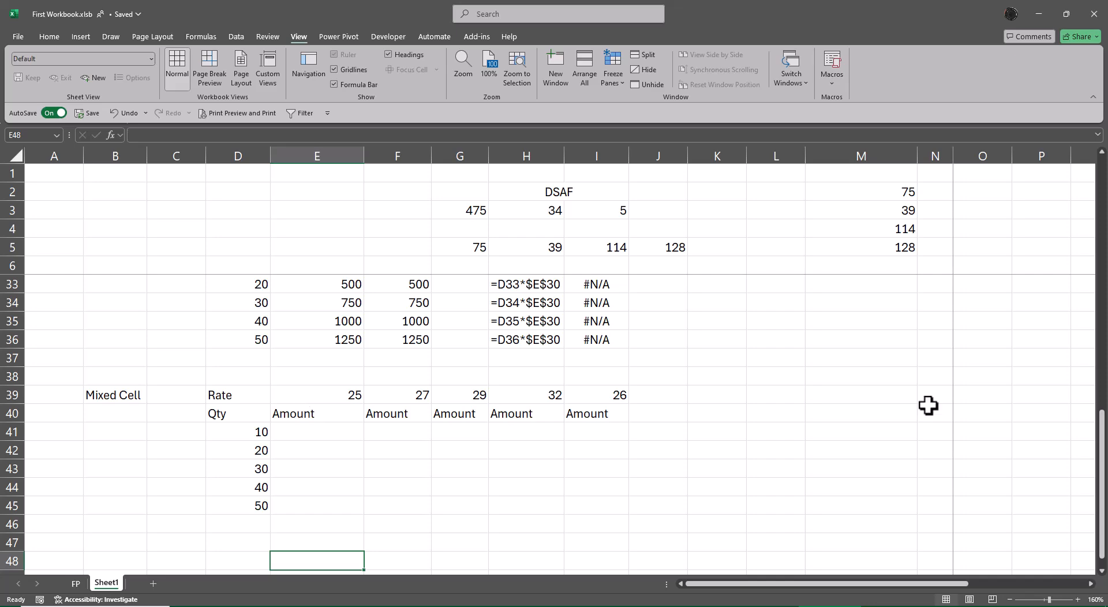
Step: Review the Row Lock note in M9 and its F4 shortcut note in M12
scroll(915, 391, "up", 7)
scroll(914, 392, "up", 2)
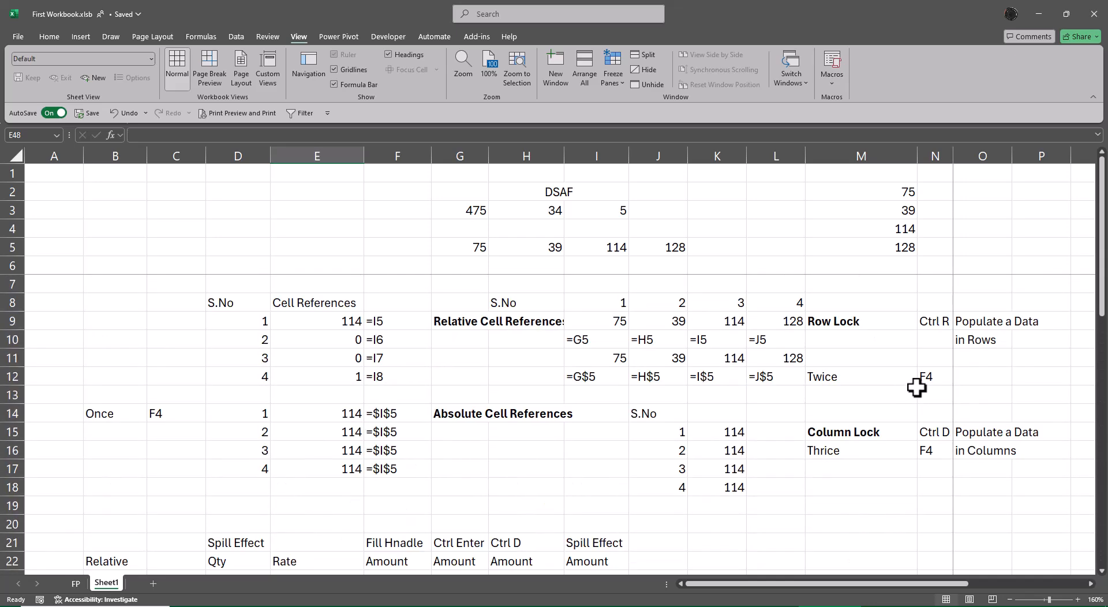
double_click(839, 324)
left_click(878, 374)
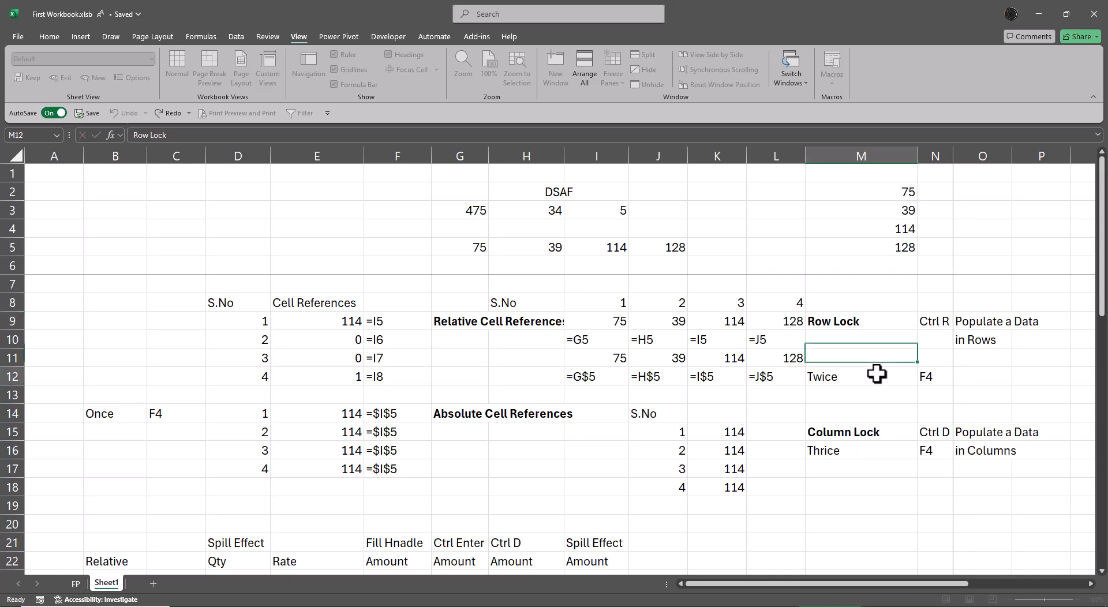
Step: Copy the Row Lock note in M9:N12 to the Mixed Cell section, starting at M39
left_click_drag(854, 321, 924, 377)
key("ctrl+c")
scroll(881, 496, "down", 3)
scroll(881, 495, "down", 5)
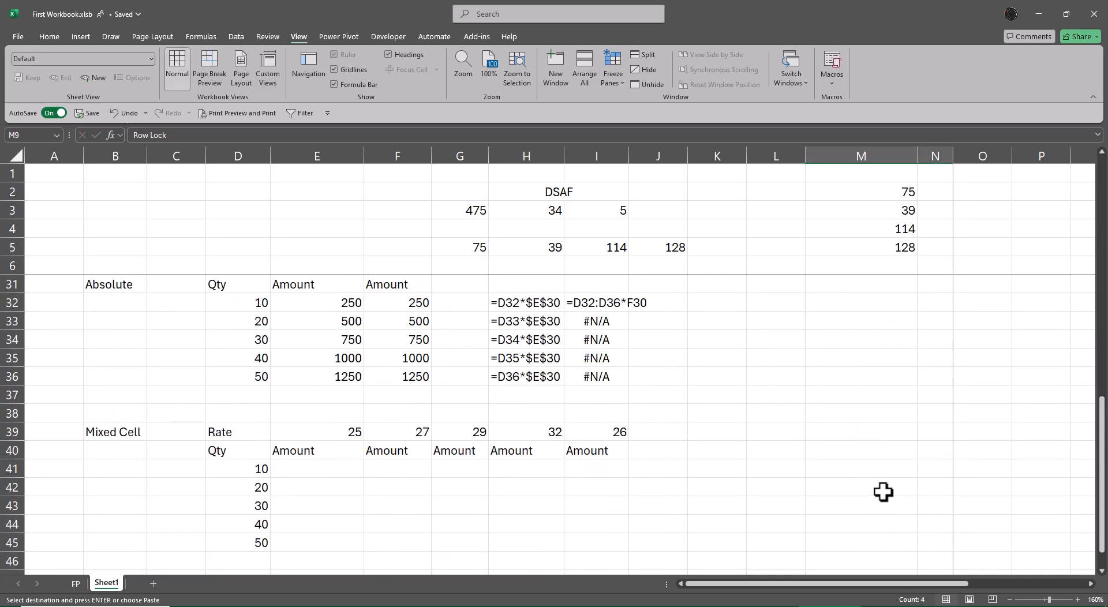
left_click(828, 432)
key("ctrl+v")
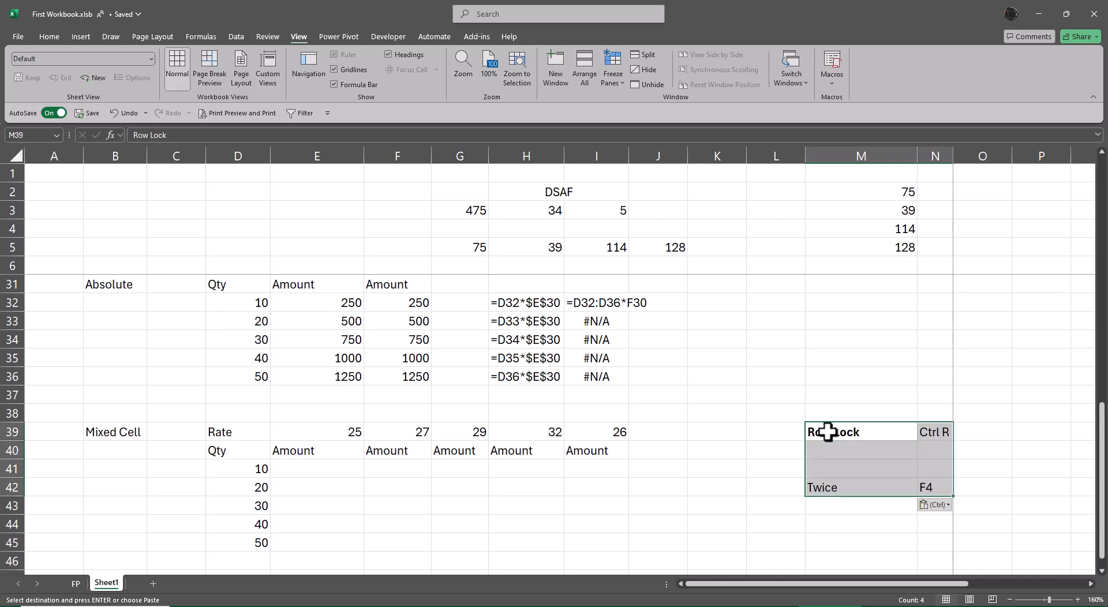
Step: Clear the Ctrl R entry from N39 beside the copied Row Lock label
key("Escape")
key("Down")
key("Up")
key("Right")
key("Delete")
key("Down")
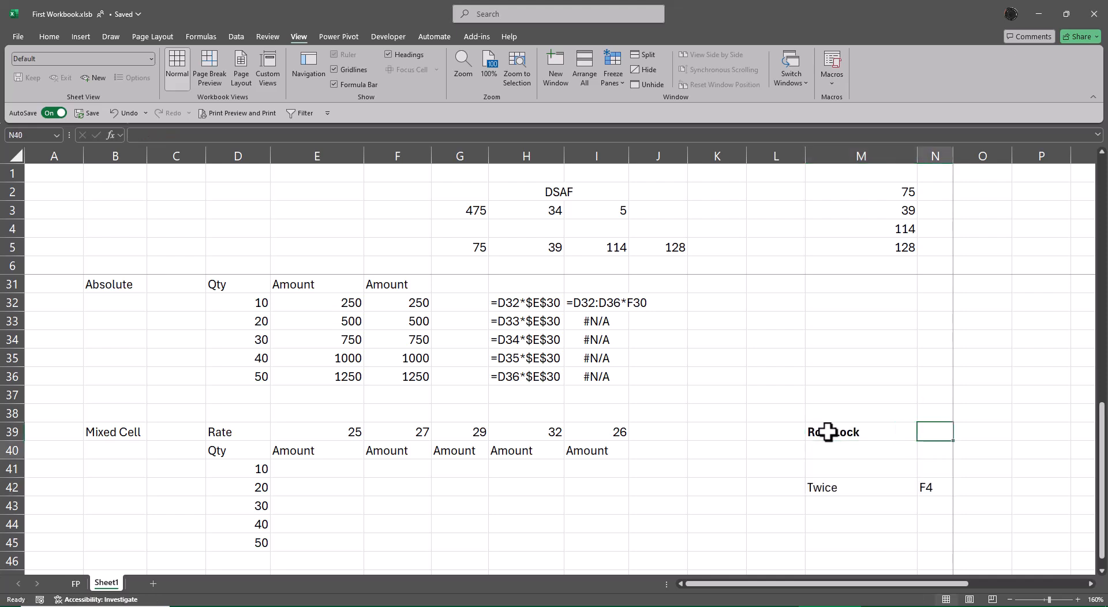
Step: Delete the blank cells between Row Lock and Twice in columns M:N, shifting cells up so Twice moves to row 40
key("Left")
key("shift+Right")
key("ctrl+minus")
key("Down")
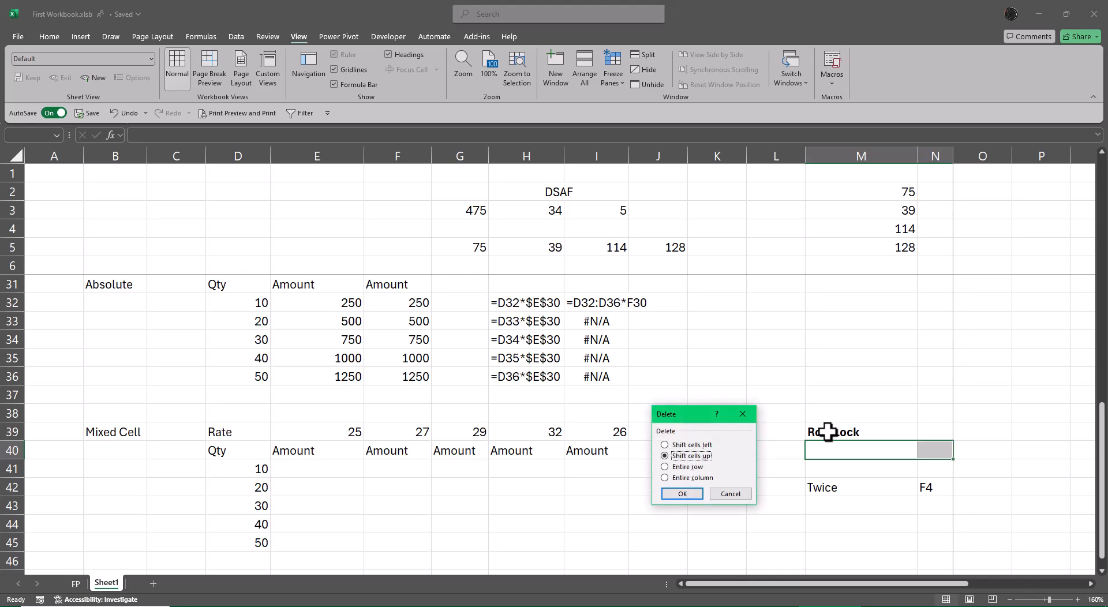
key("Return")
key("F4")
key("F4")
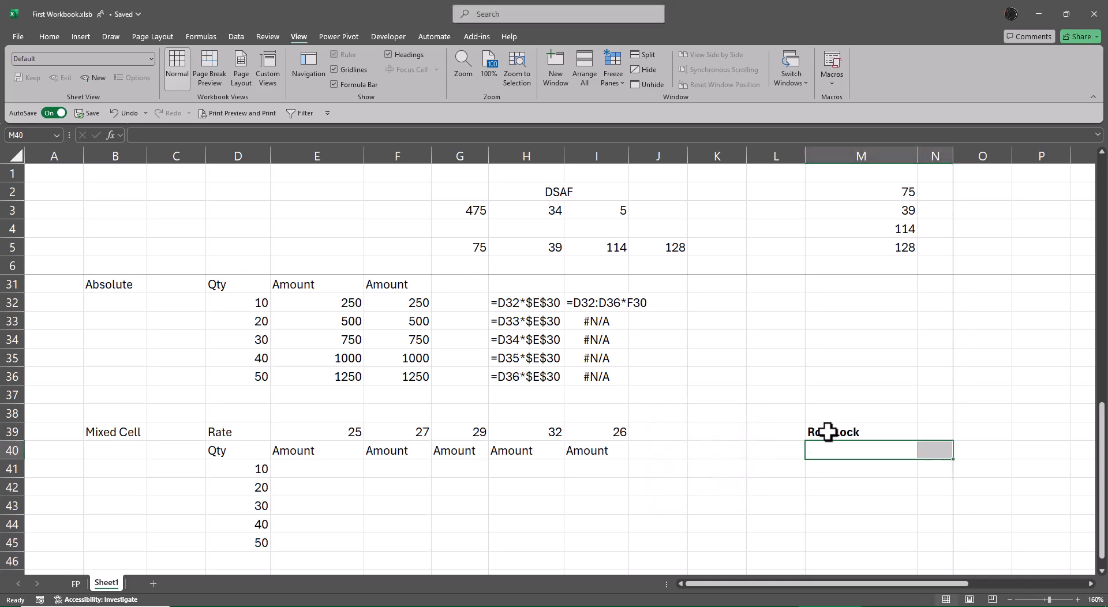
key("ctrl+z")
Step: Copy the Column Lock note in M15:N16 to M41, directly below the copied Row Lock note
scroll(820, 408, "up", 4)
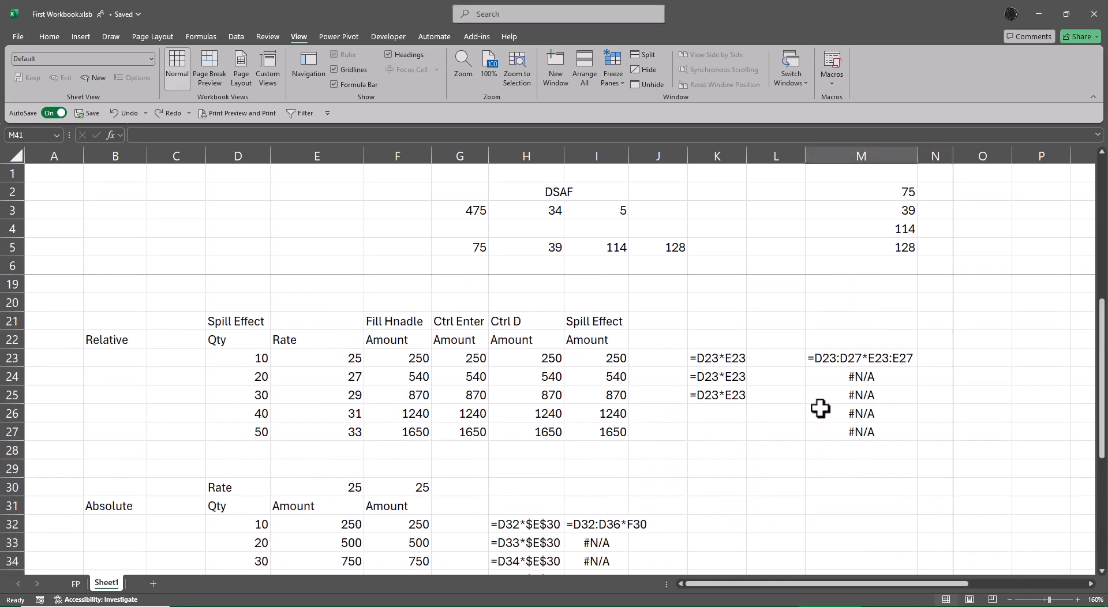
scroll(826, 398, "up", 3)
left_click(836, 377)
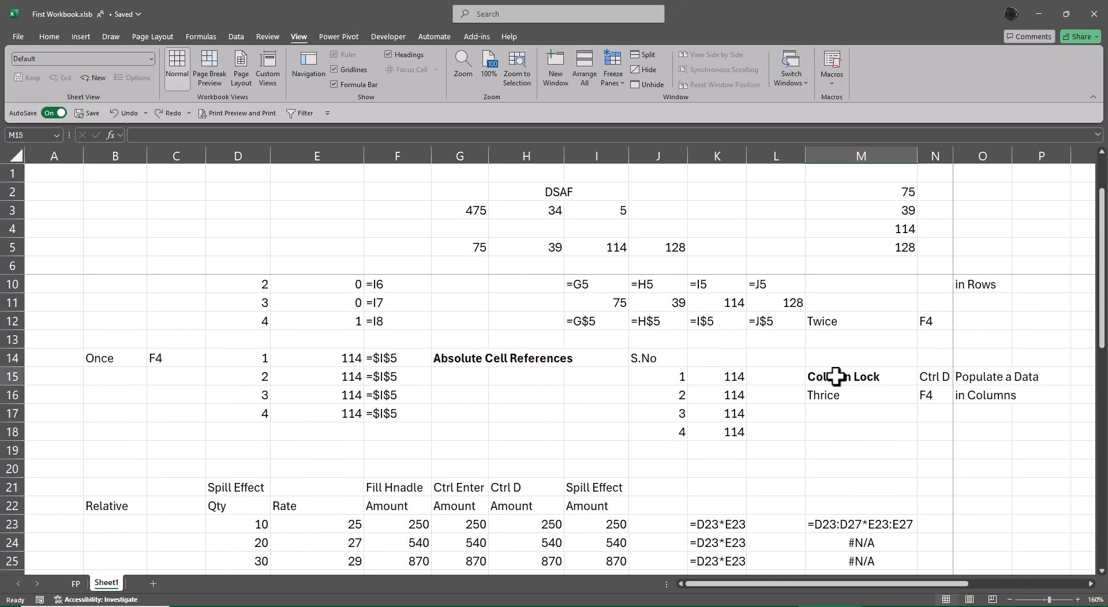
left_click_drag(836, 377, 929, 395)
key("ctrl+c")
scroll(1033, 433, "down", 6)
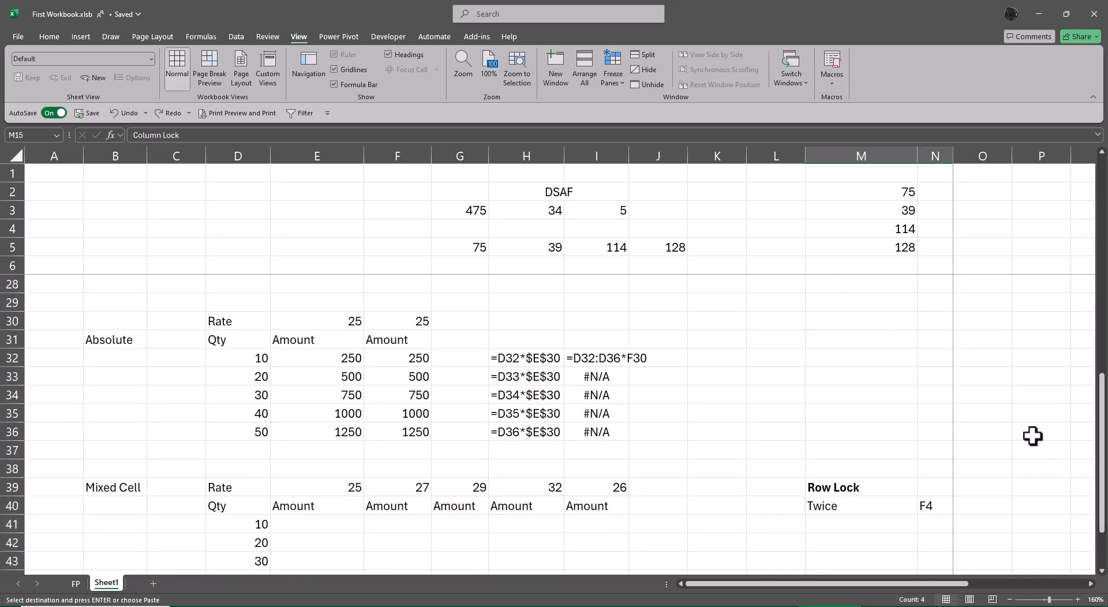
left_click(846, 525)
key("Return")
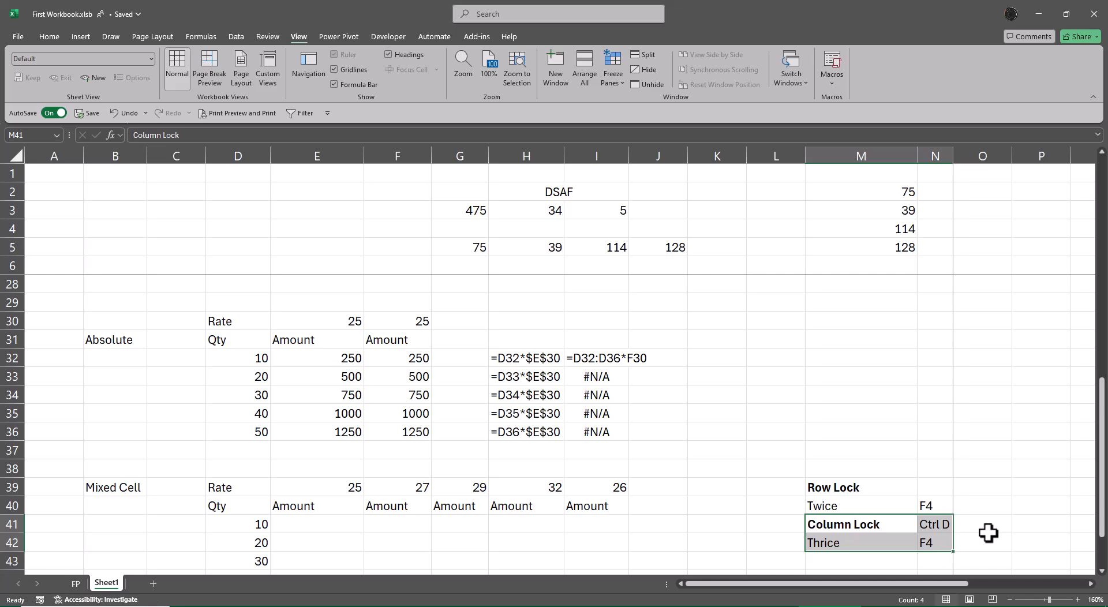
Step: Clear the Ctrl D entry from N41 beside the copied Column Lock label
key("Down")
key("Up")
key("Right")
key("Delete")
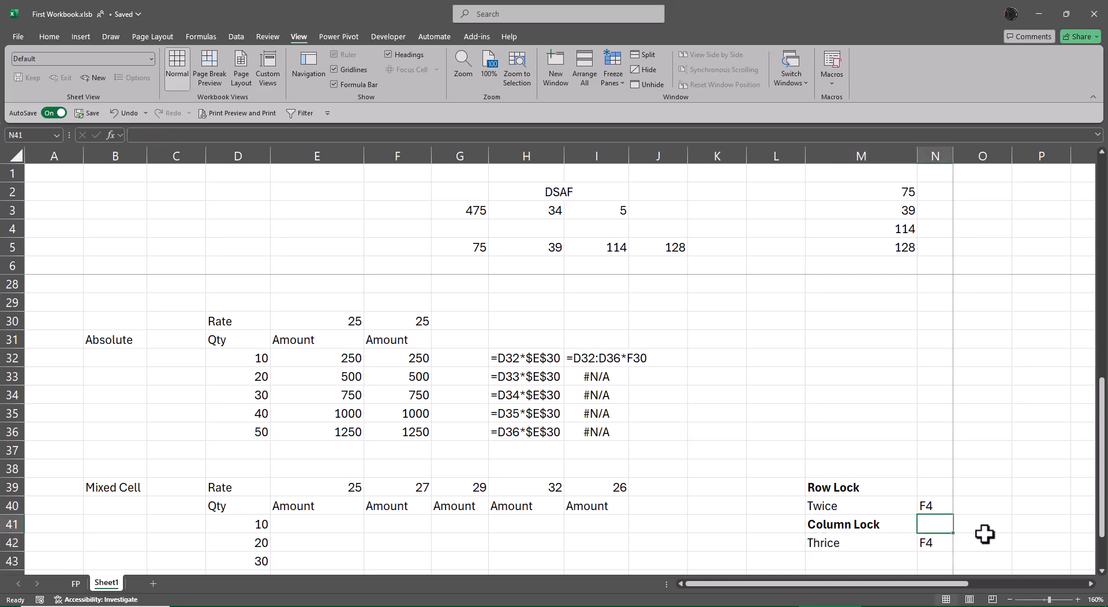
Step: Center the Mixed Cell rates in E39:I39
scroll(1012, 493, "down", 3)
scroll(1017, 559, "down", 1)
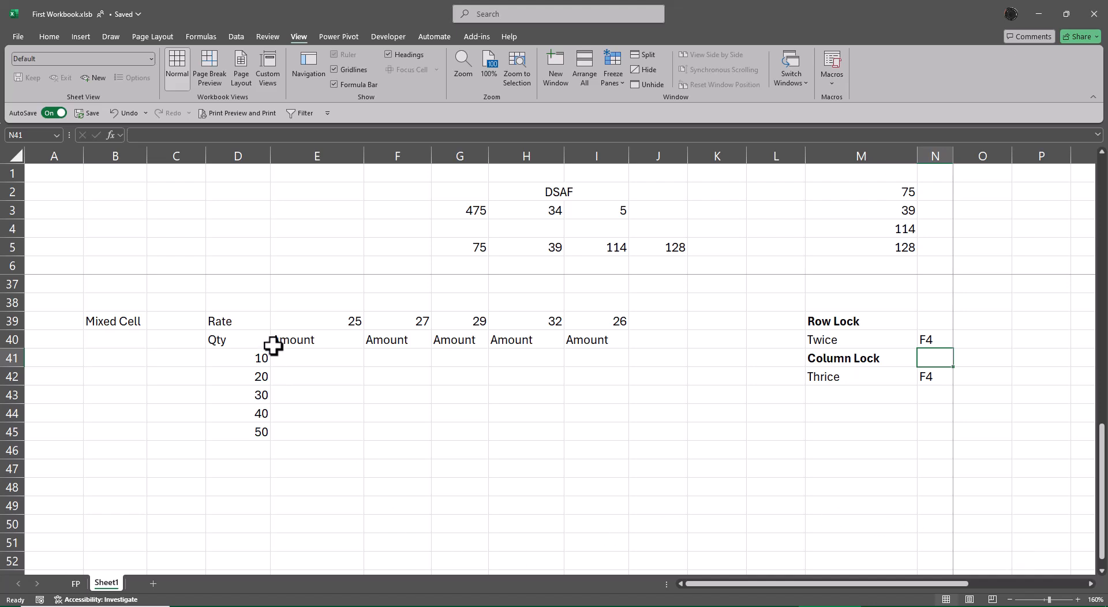
left_click_drag(300, 321, 589, 319)
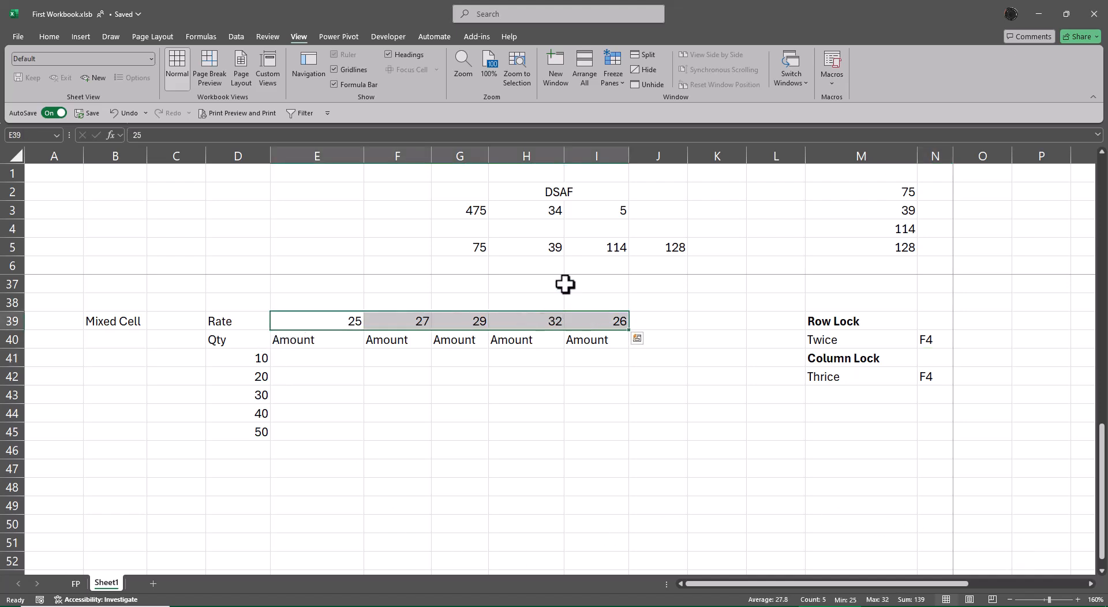
left_click(58, 35)
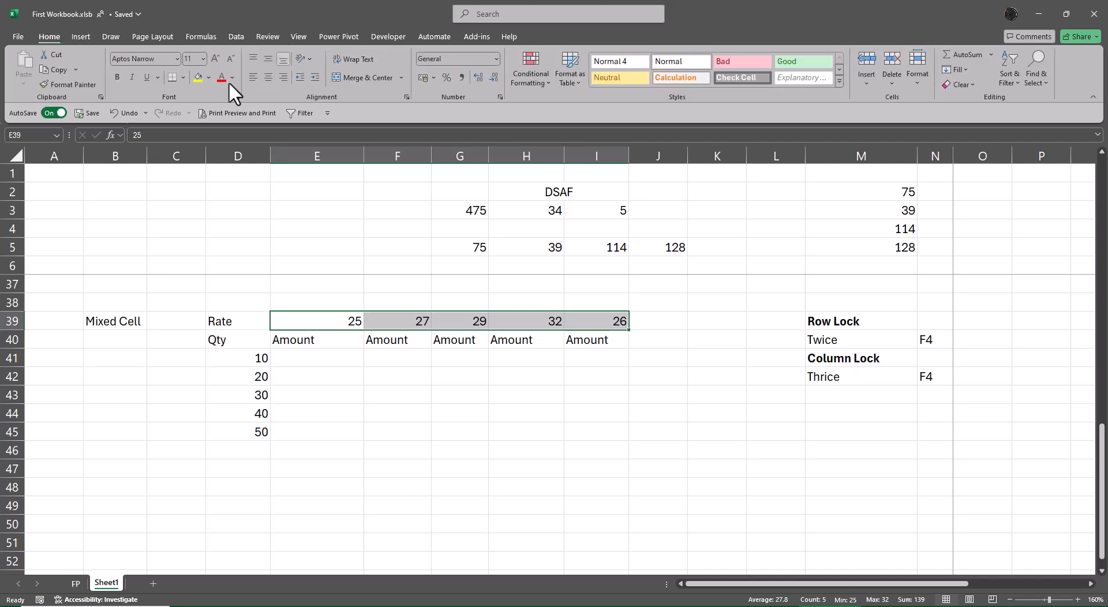
left_click(267, 77)
left_click(435, 393)
left_click_drag(247, 344, 250, 435)
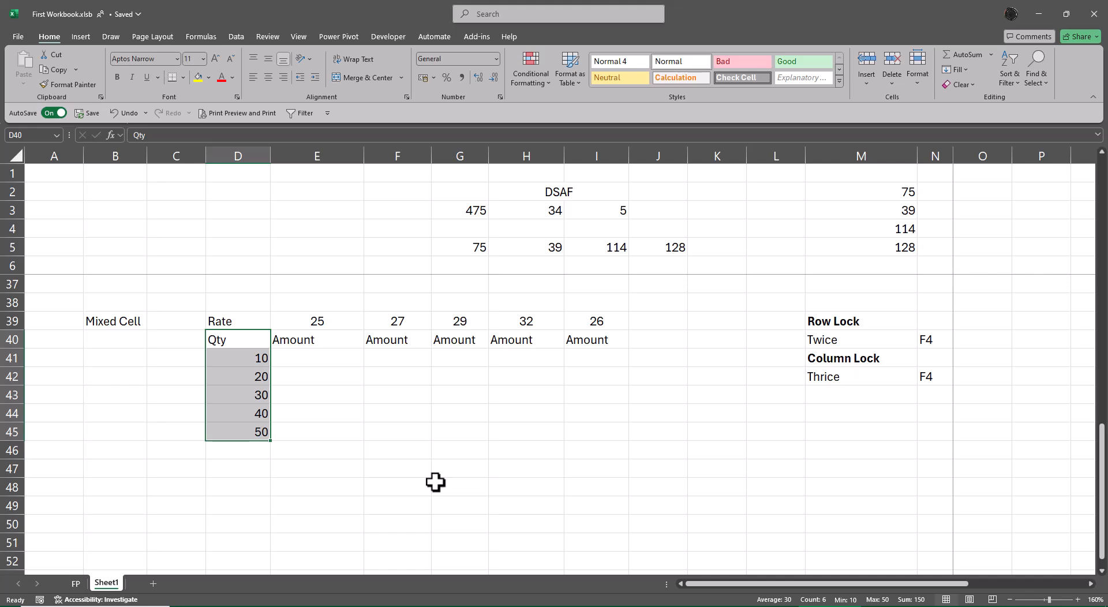
key("Right")
key("Down")
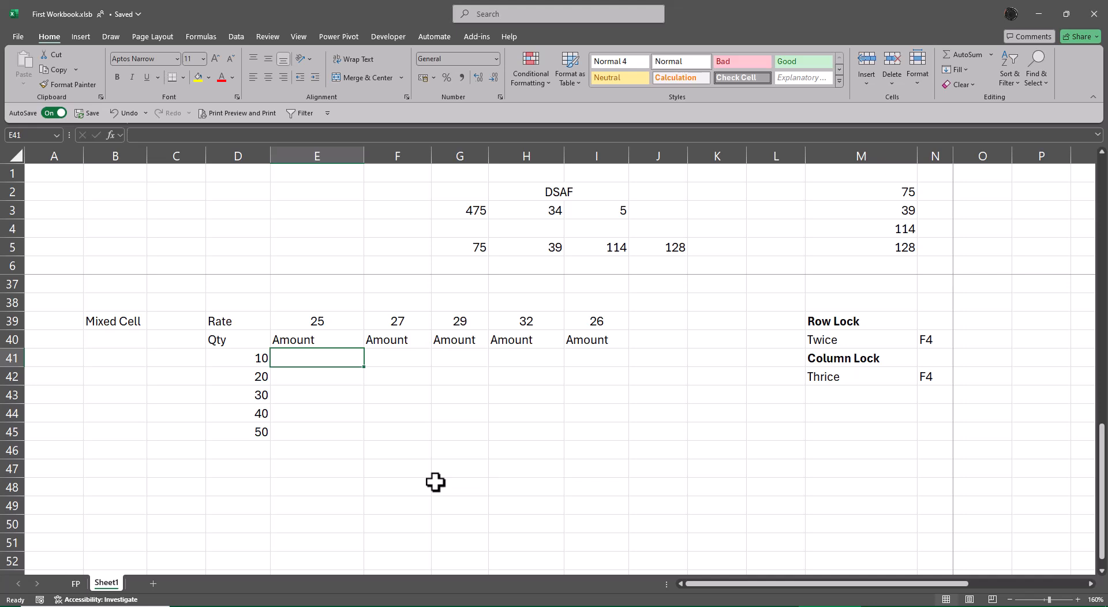
type("=")
key("Left")
type("*")
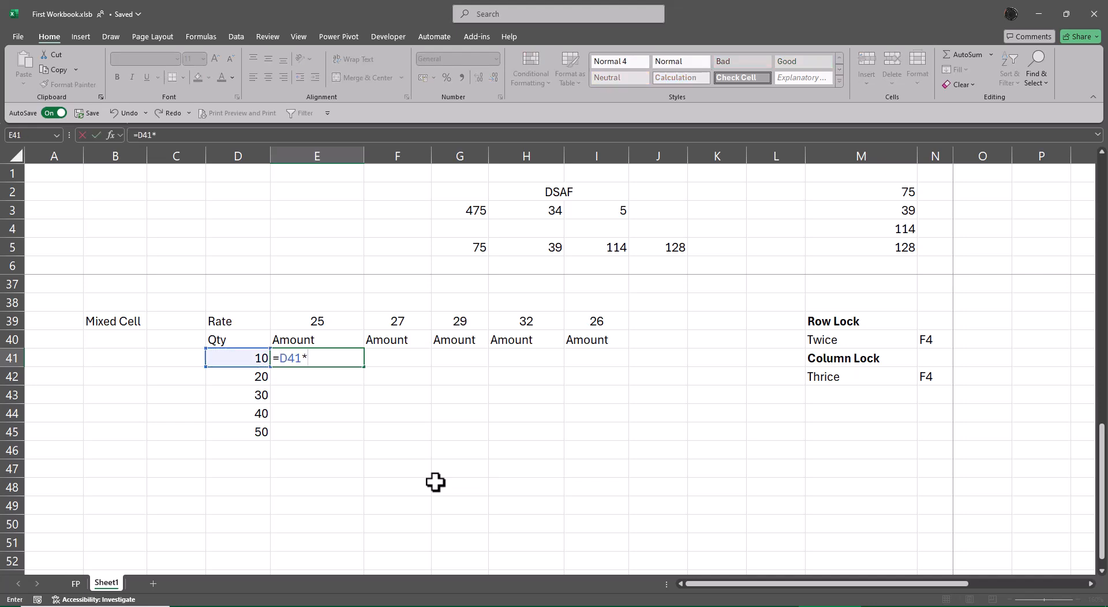
key("Up")
key("Up")
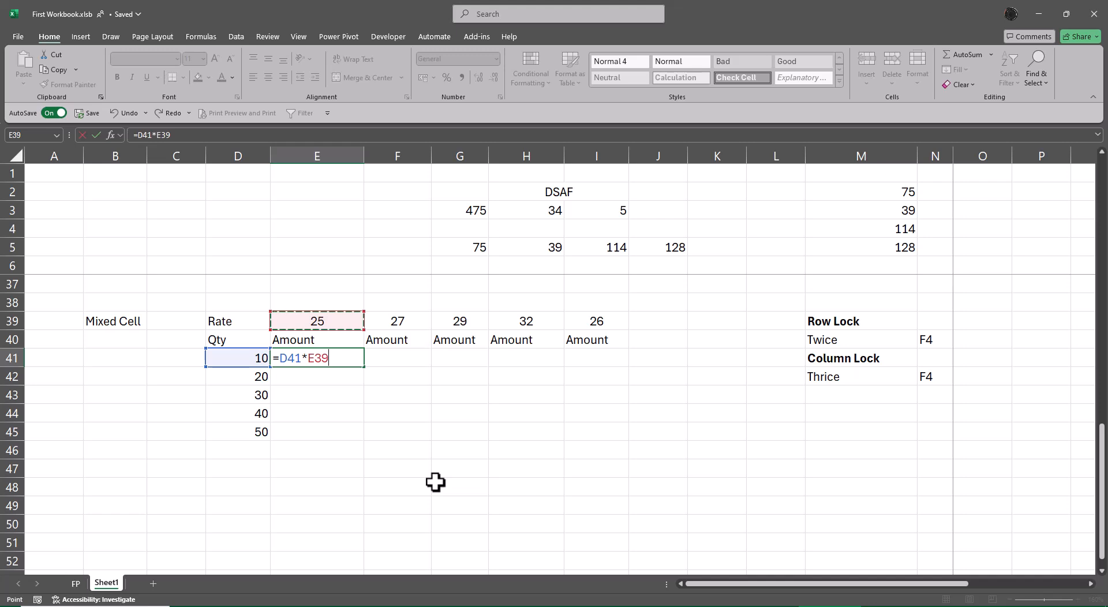
key("Escape")
key("Right")
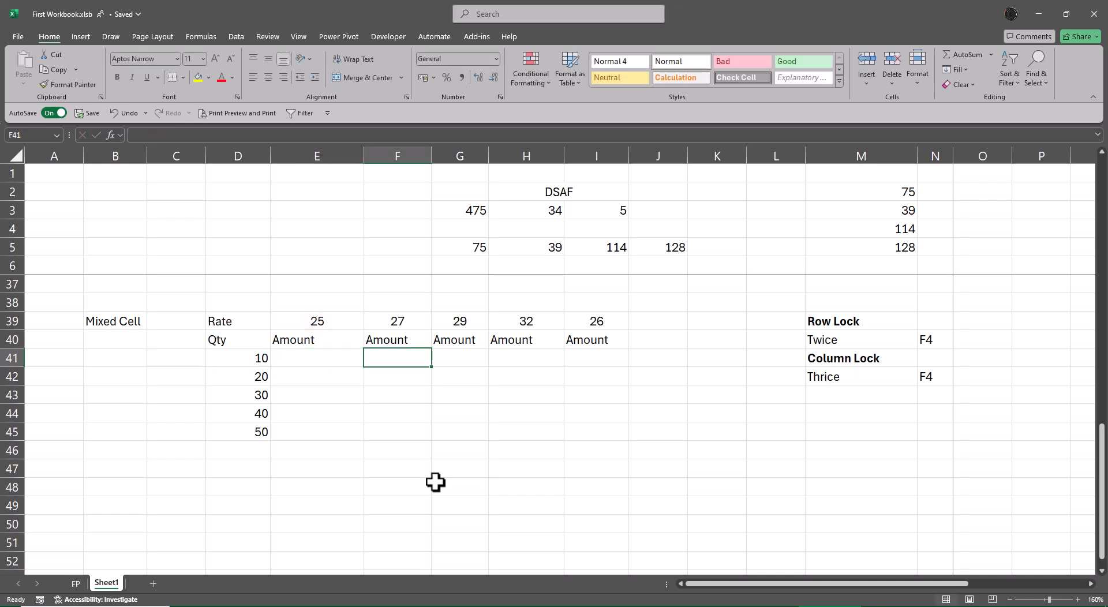
Step: Enter the spill formula =D41:D45*E39:I39 in E41 to calculate every amount in the Mixed Cell grid
key("Left")
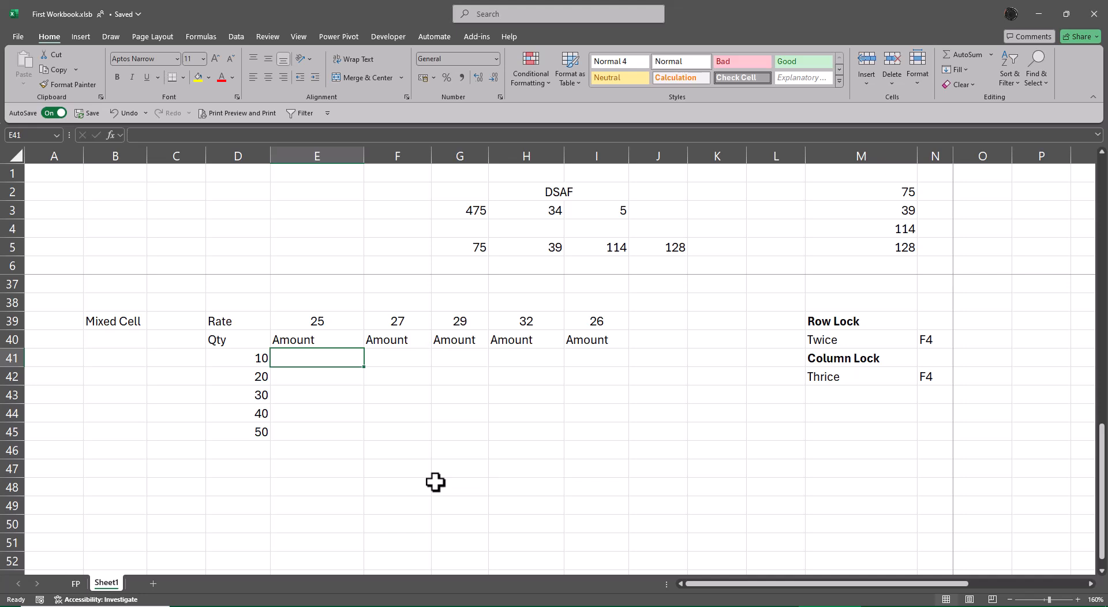
type("=")
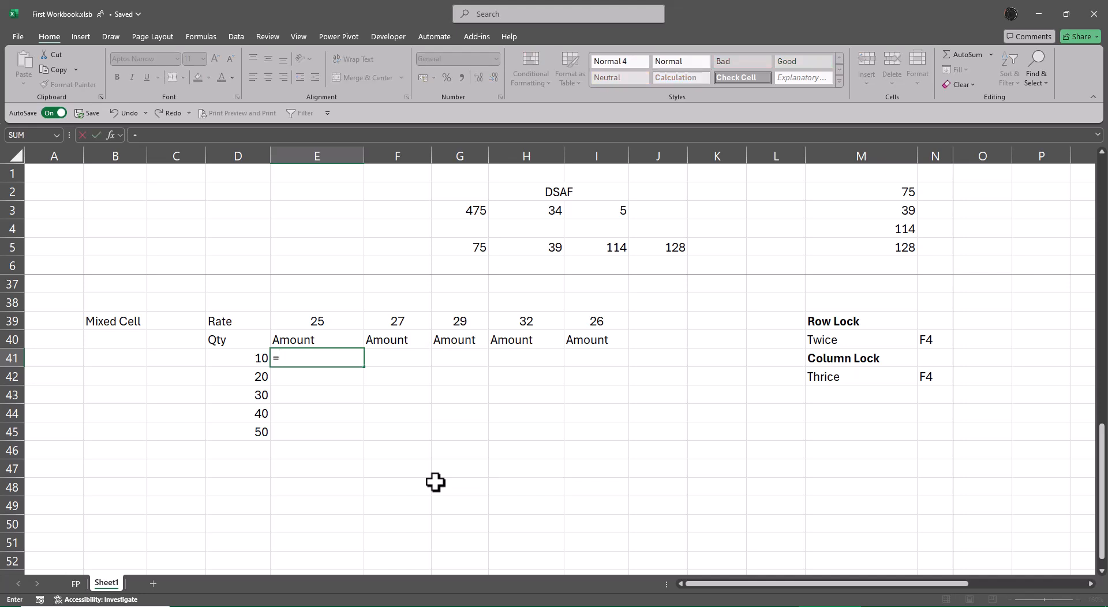
key("Left")
key("ctrl+shift+Down")
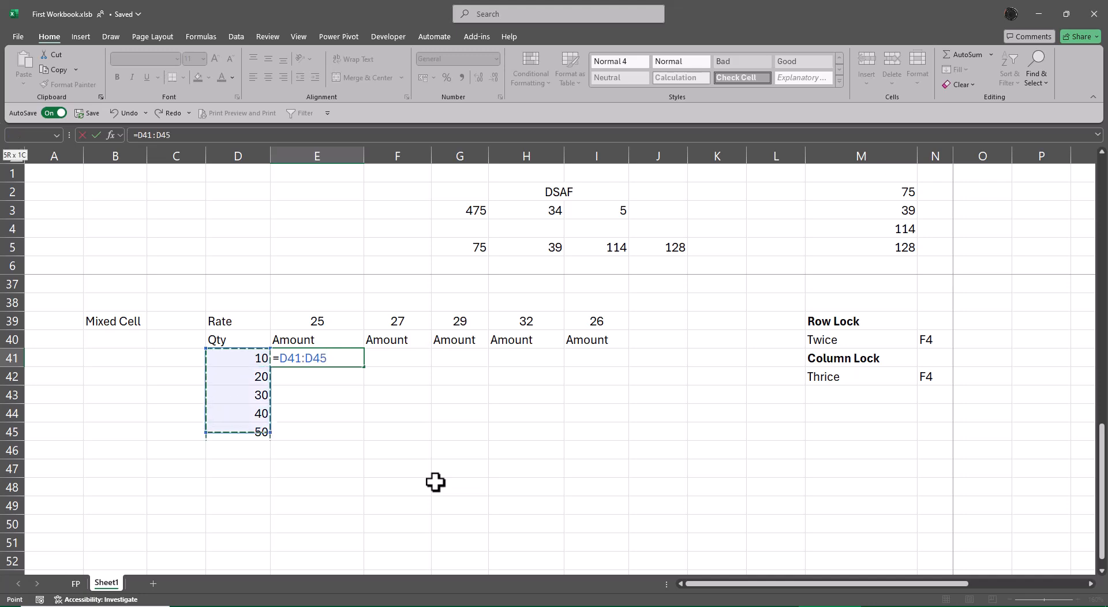
type("*")
key("Up")
key("Up")
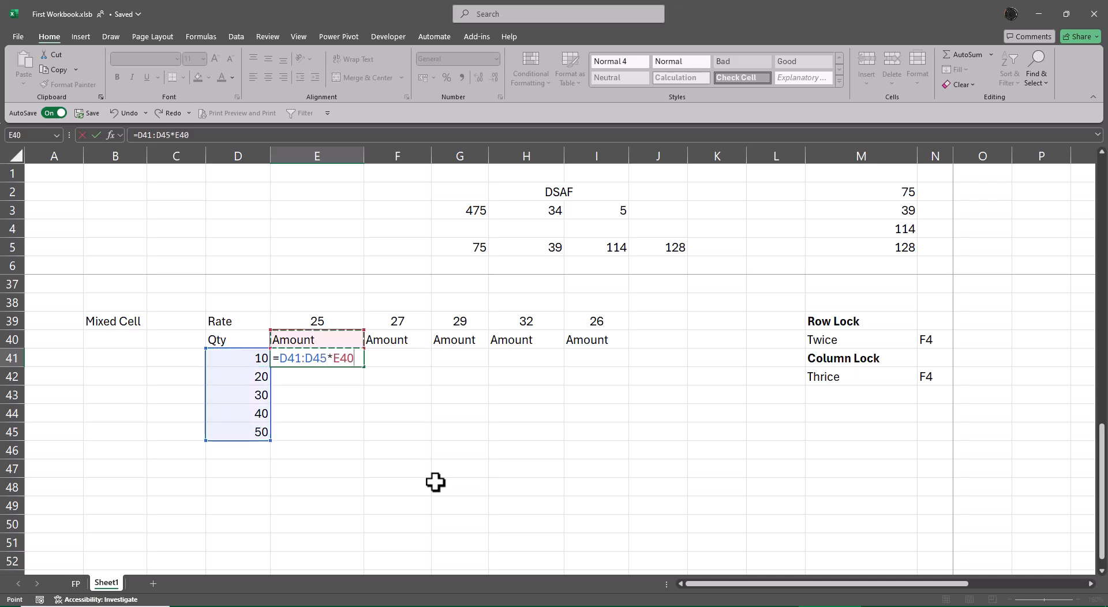
key("ctrl+shift+Right")
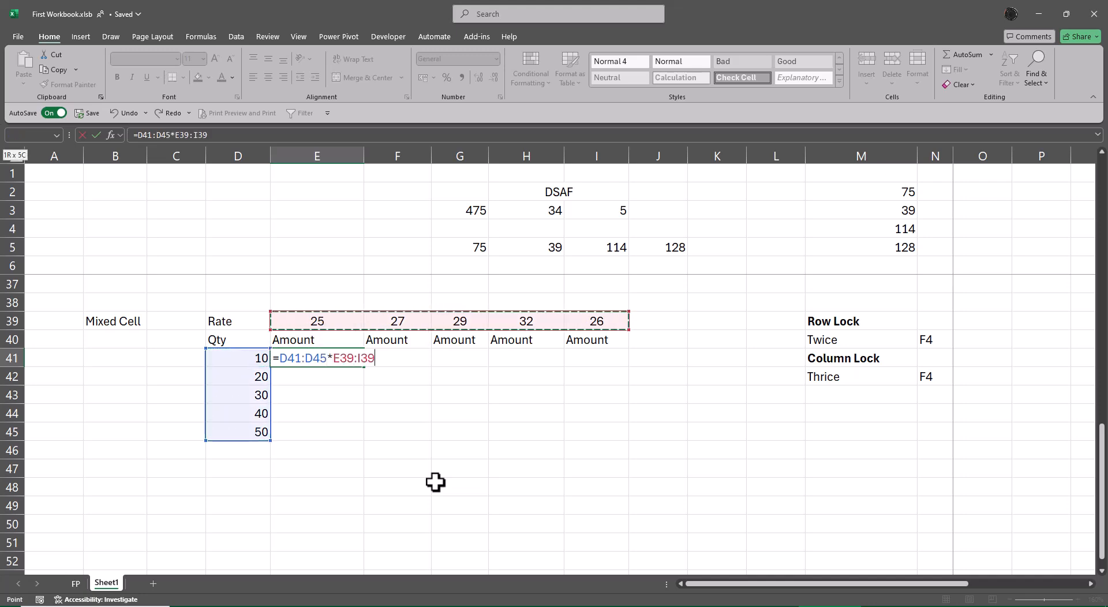
key("Return")
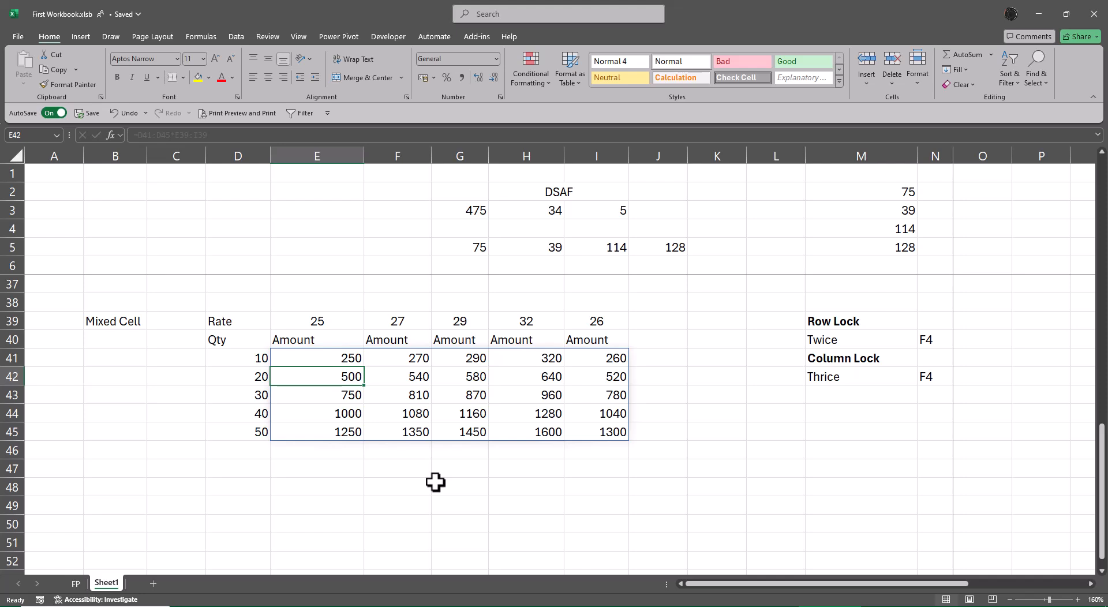
Step: Clear the spilled amounts from E41:I45
key("Up")
key("ctrl+shift+Right")
key("ctrl+shift+Down")
key("Delete")
key("Right")
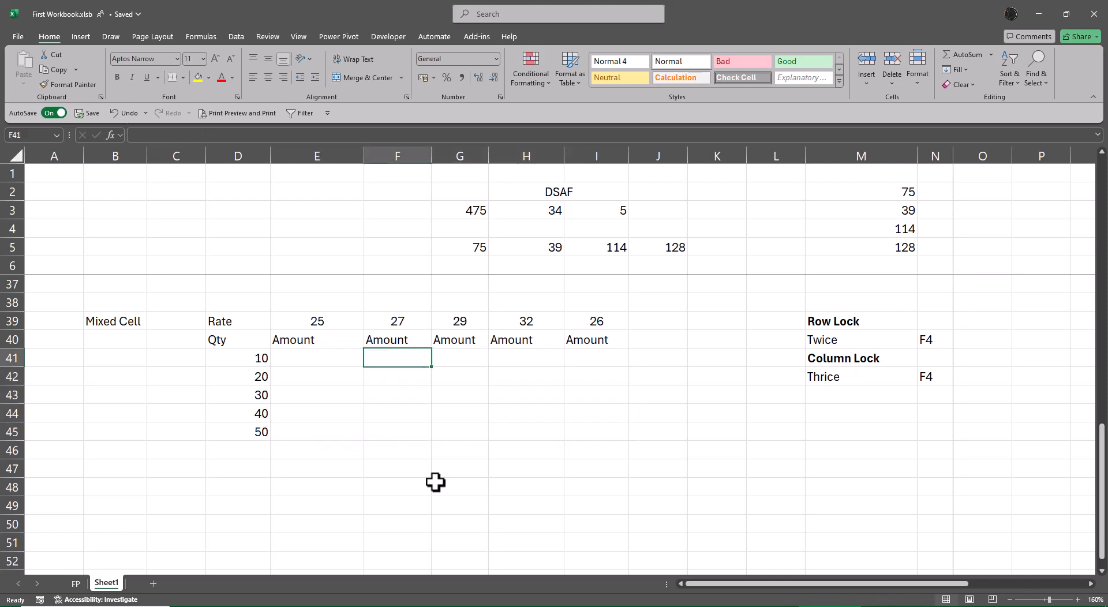
Step: Fill the whole range E41:I45 at once with the mixed-reference formula =$D41*E$39
key("Left")
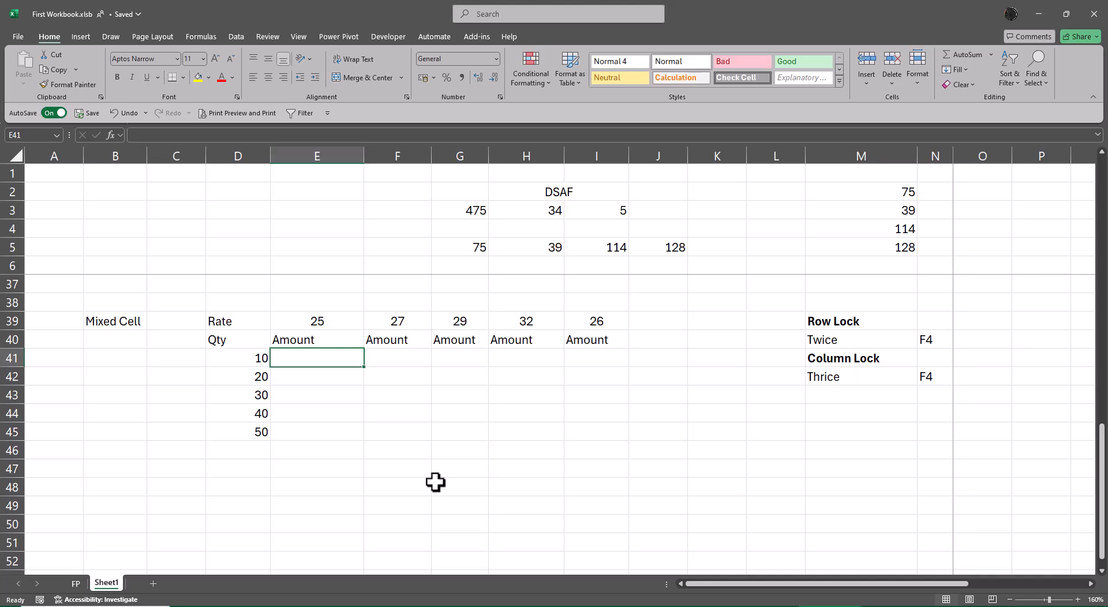
key("shift+Down")
key("shift+Down")
key("shift+Down")
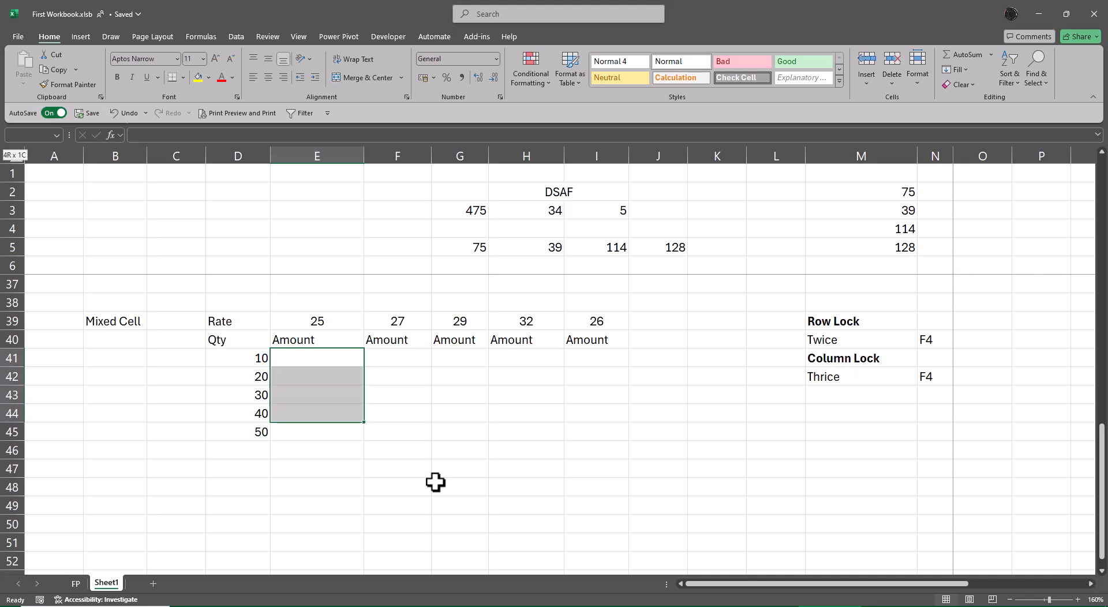
key("shift+Down")
key("shift+Right")
key("shift+Right")
key("shift+Right")
key("shift+Right")
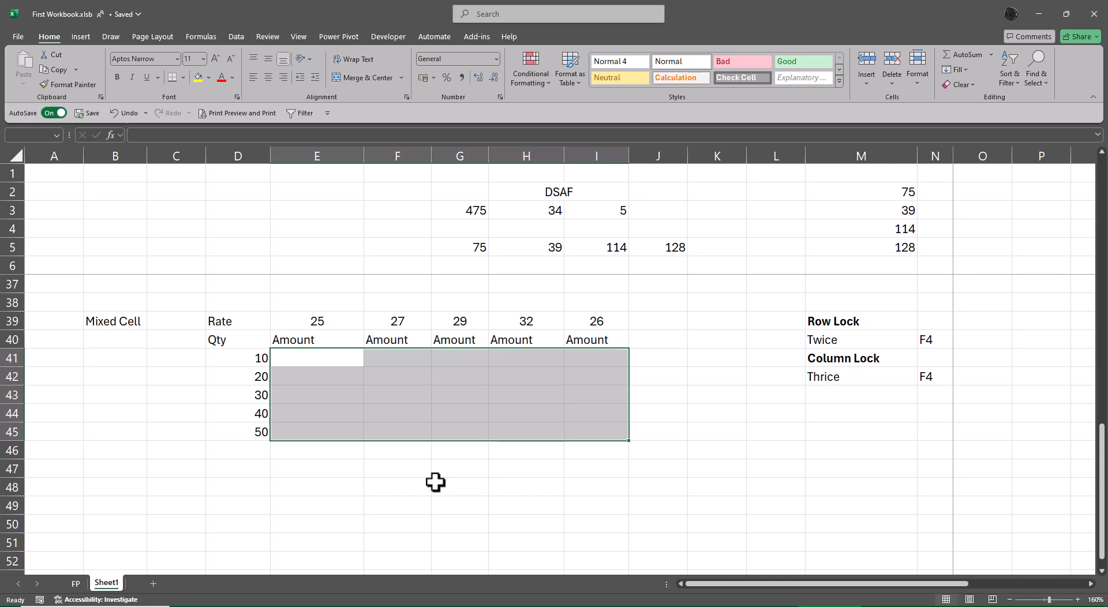
type("=")
key("Left")
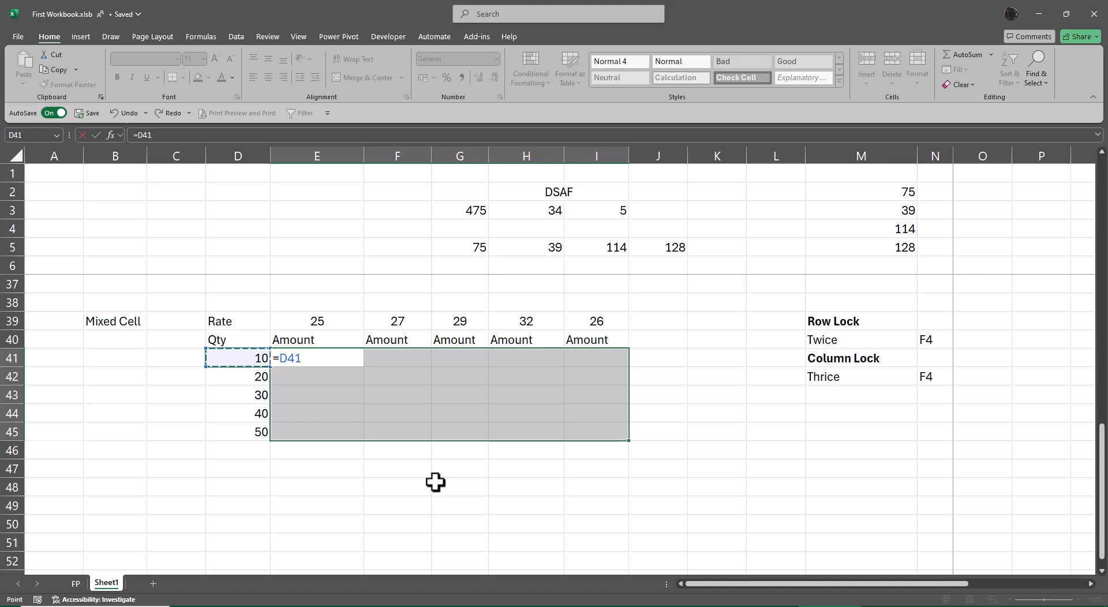
key("F4")
key("F4")
key("F4")
type("*")
key("Up")
key("Up")
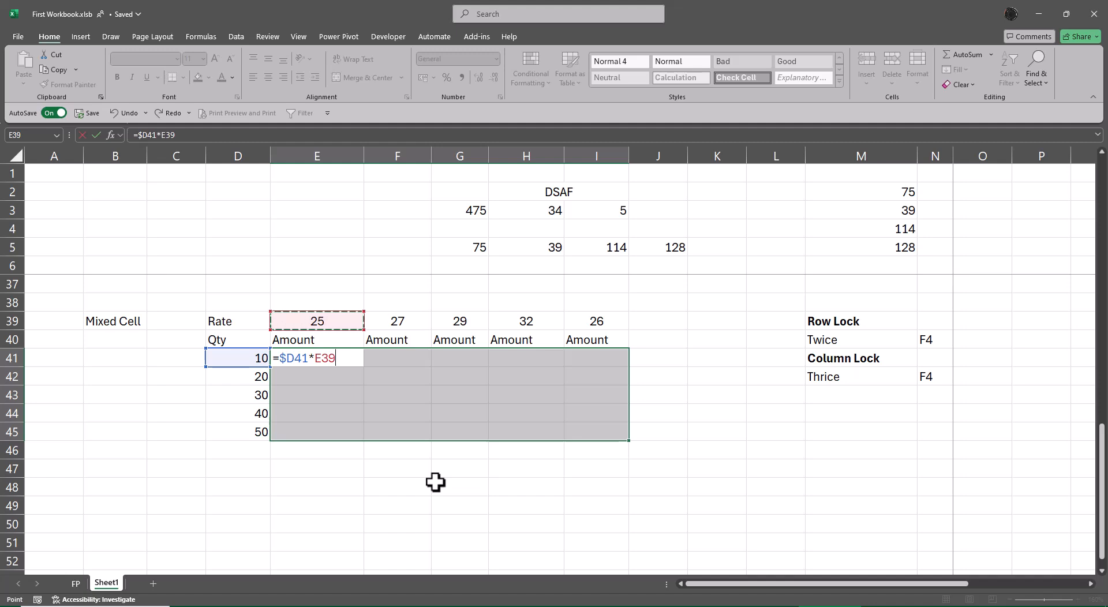
key("F4")
key("F4")
key("ctrl+Return")
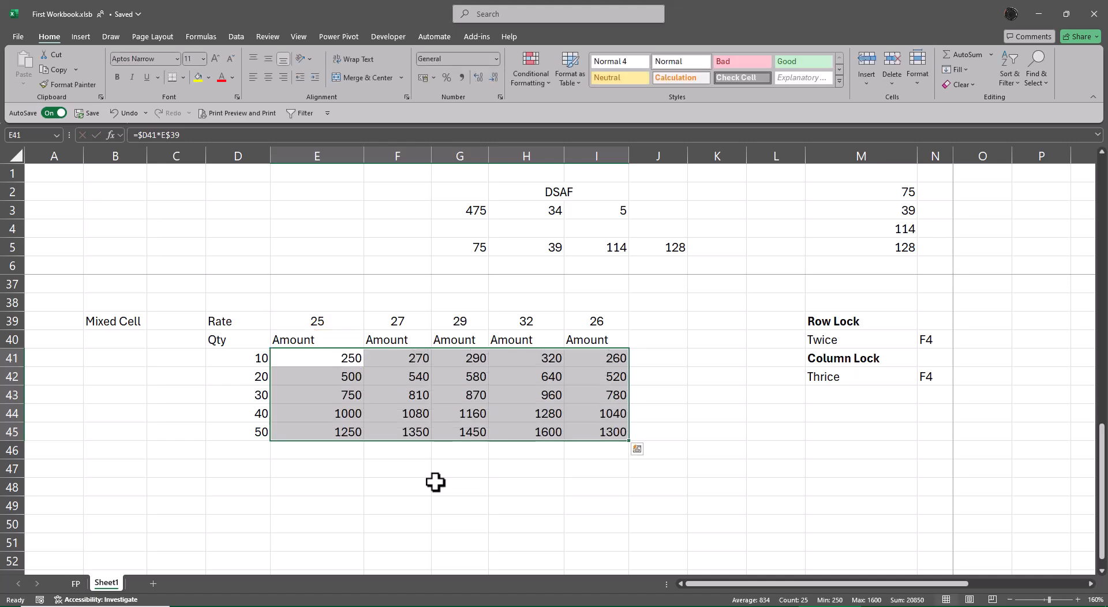
Step: Enter the spill formula =D41:D45*E39:I39 in E47, below the mixed-reference grid
key("Down")
key("Down")
key("Down")
key("Down")
key("Down")
key("Down")
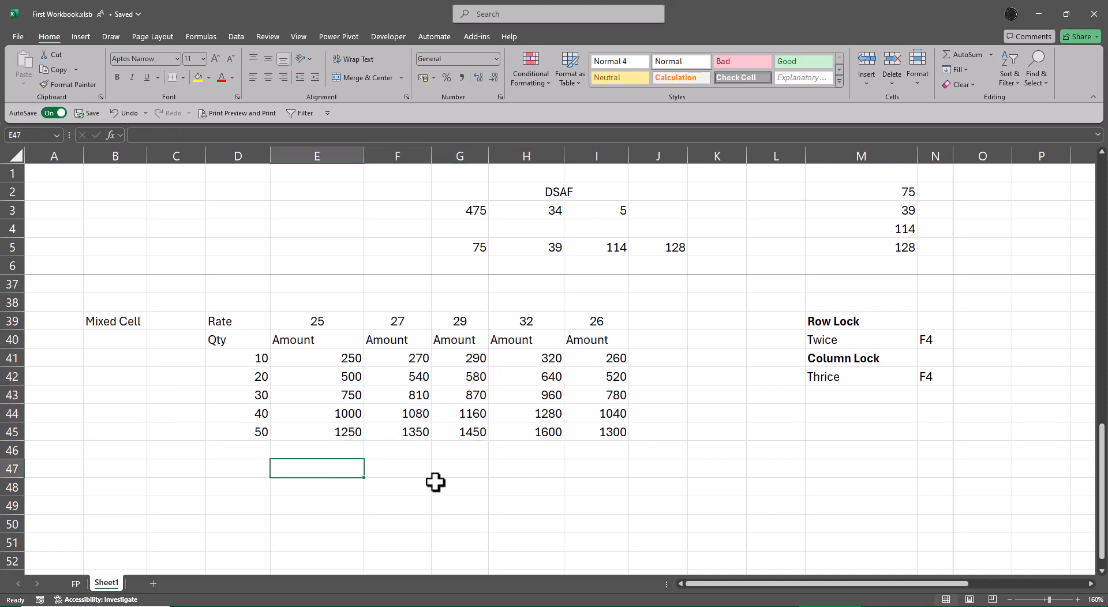
type("=")
key("Left")
key("ctrl+Up")
key("ctrl+Up")
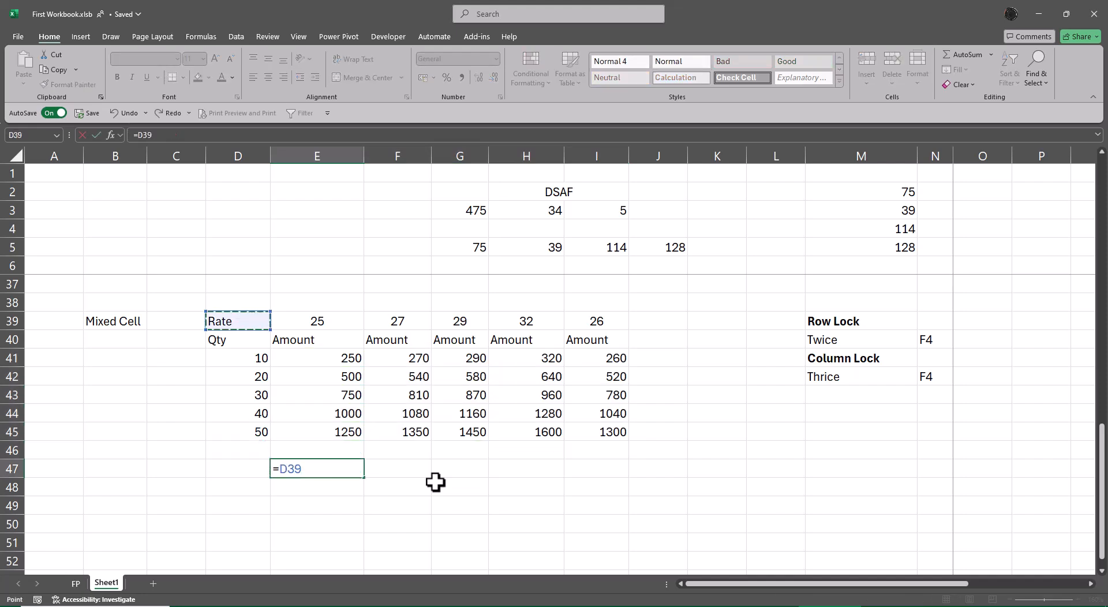
key("Down")
key("Down")
key("ctrl+shift+Down")
type("*")
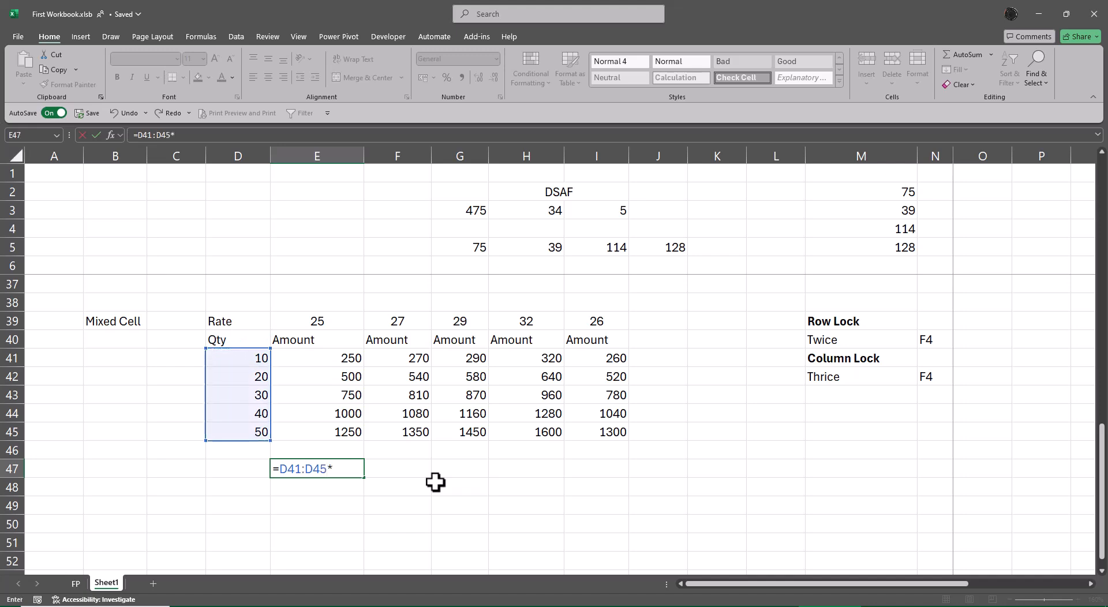
key("Up")
key("Up")
key("Up")
key("Up")
key("Up")
key("Up")
key("Up")
key("Up")
key("Up")
key("Up")
key("Down")
key("Down")
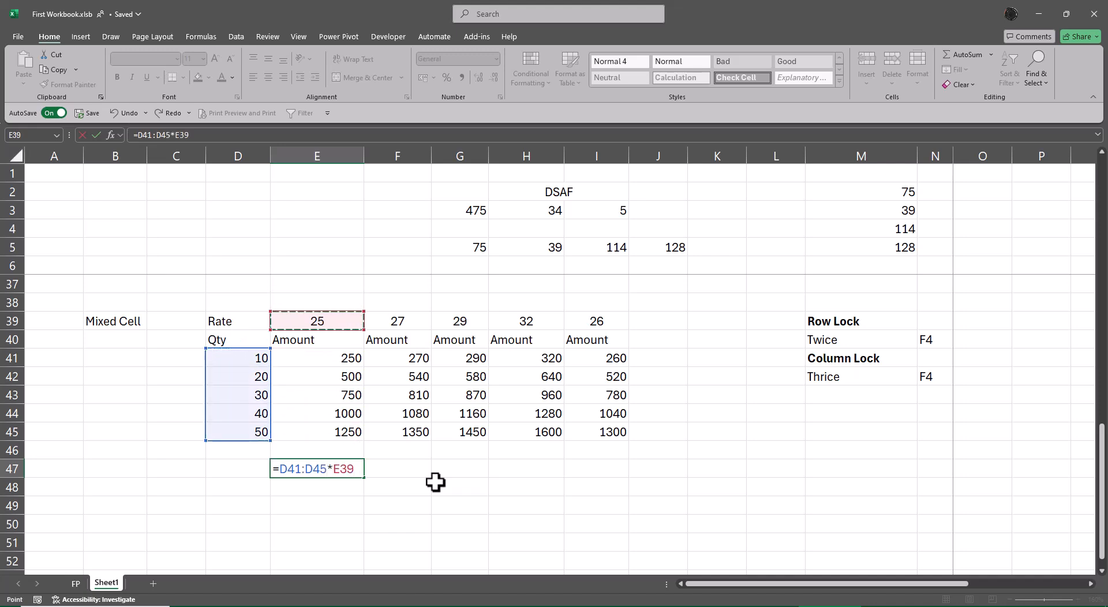
key("ctrl+shift+Right")
key("Return")
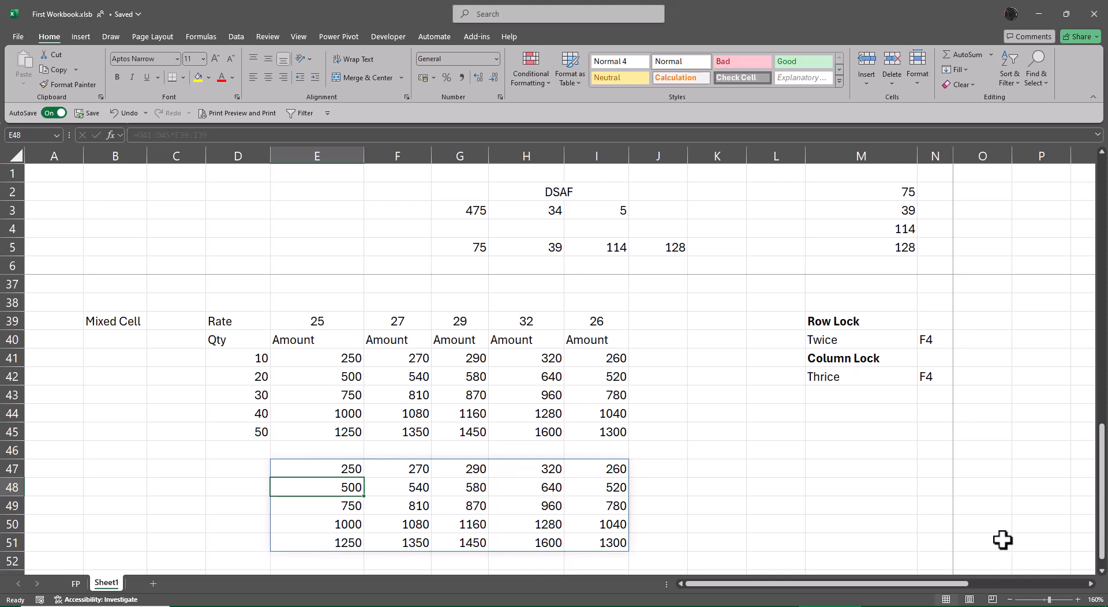
Step: Enter =FORMULATEXT(I41) in K41 to show the formula behind the last amount of the grid's first row
left_click(698, 370)
key("Up")
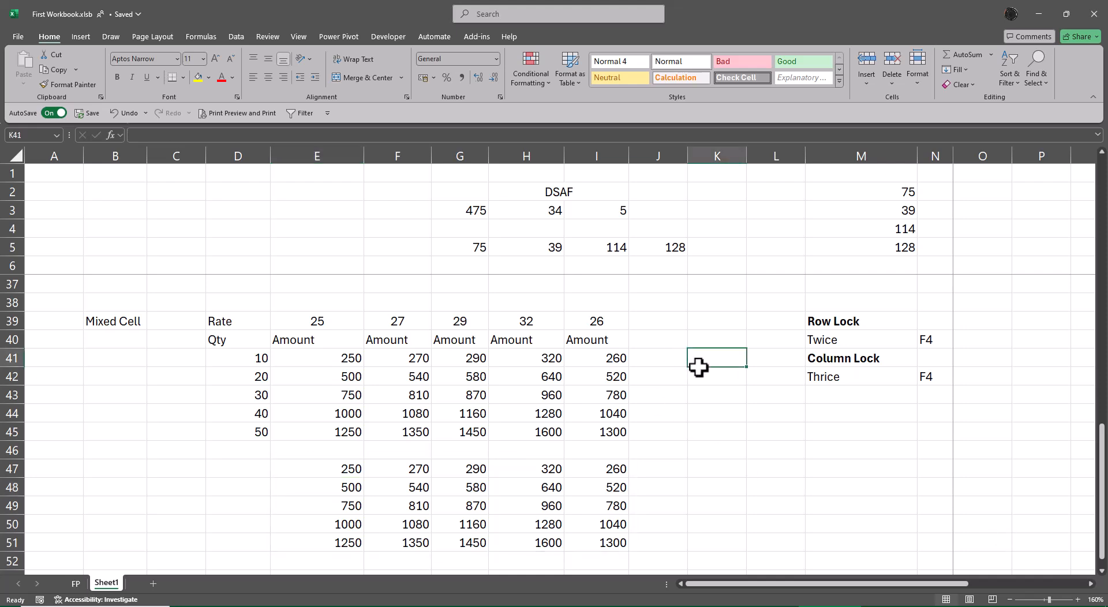
type("=form")
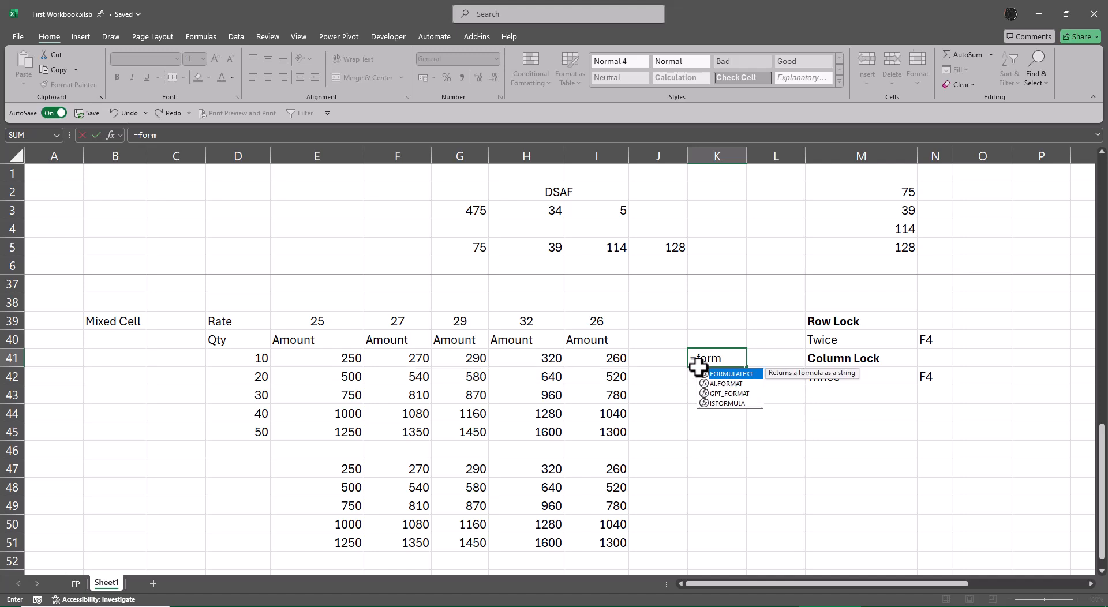
key("Tab")
key("Left")
key("Left")
key("Return")
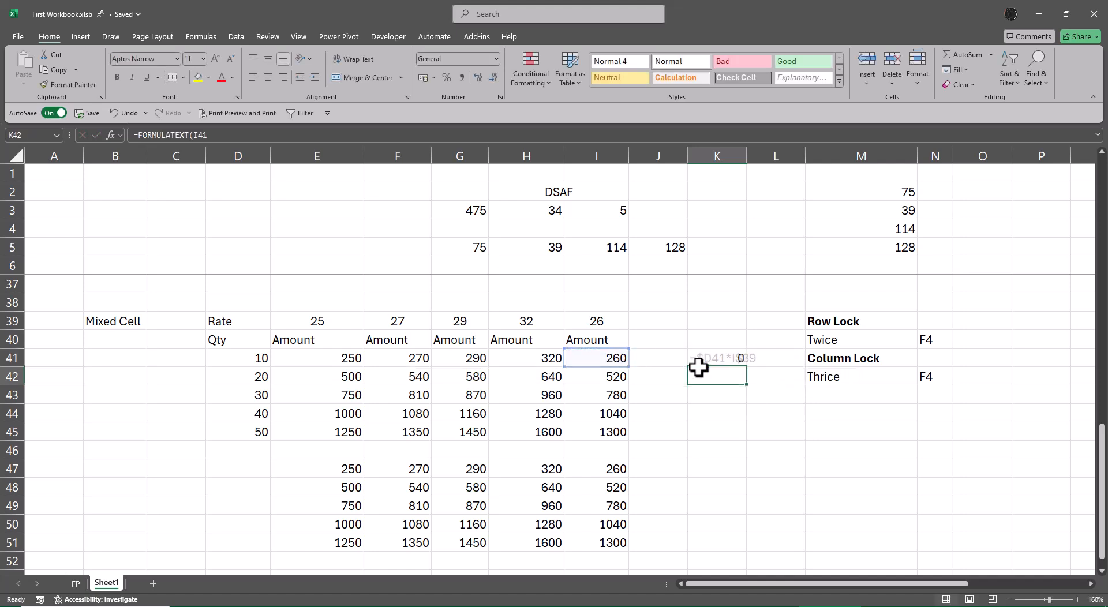
Step: Fill the FORMULATEXT formula from K41 down to K45
key("shift+Down")
key("shift+Down")
key("shift+Down")
key("shift+Down")
key("ctrl+d")
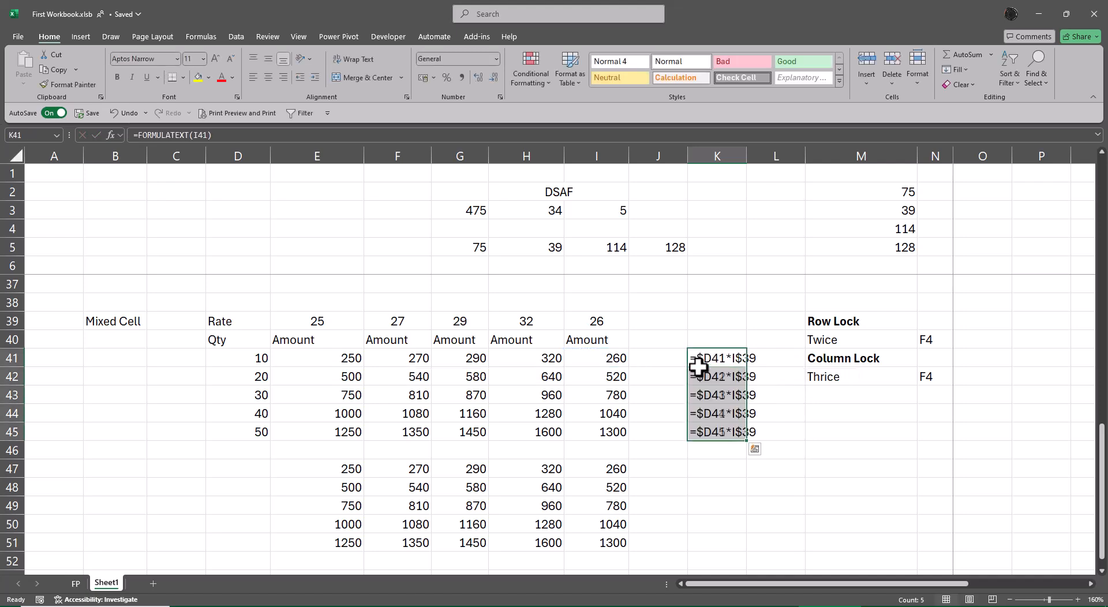
Step: Enter =FORMULATEXT(E47) in K47 to show the spill formula as text
key("Down")
key("Down")
key("Down")
key("Down")
key("Down")
key("Down")
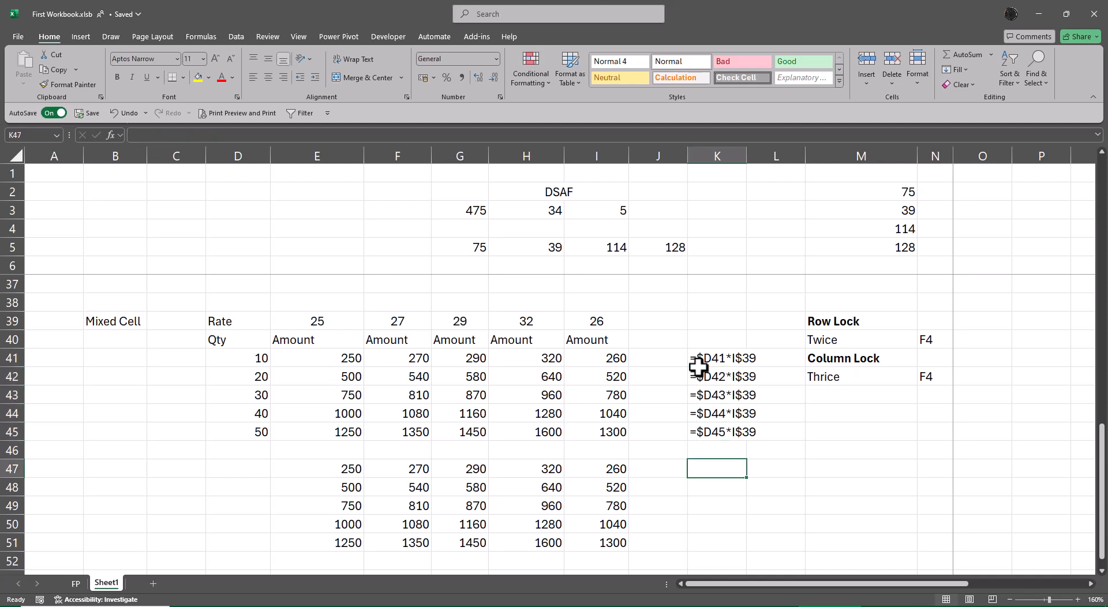
type("=fo")
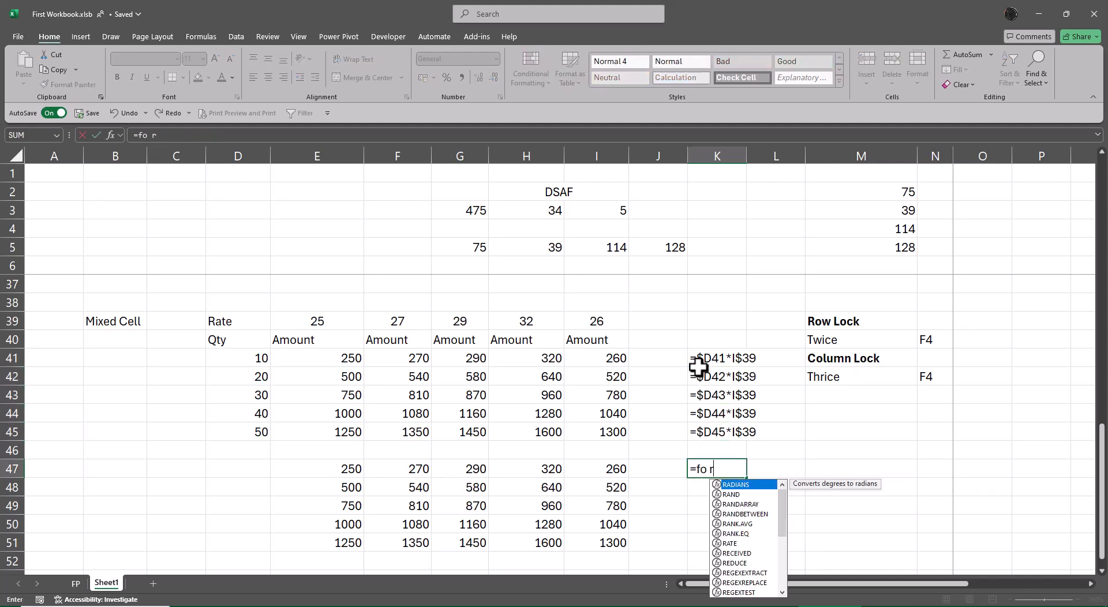
type("rm")
key("Tab")
key("Left")
key("Left")
key("Left")
key("Left")
key("Left")
key("Left")
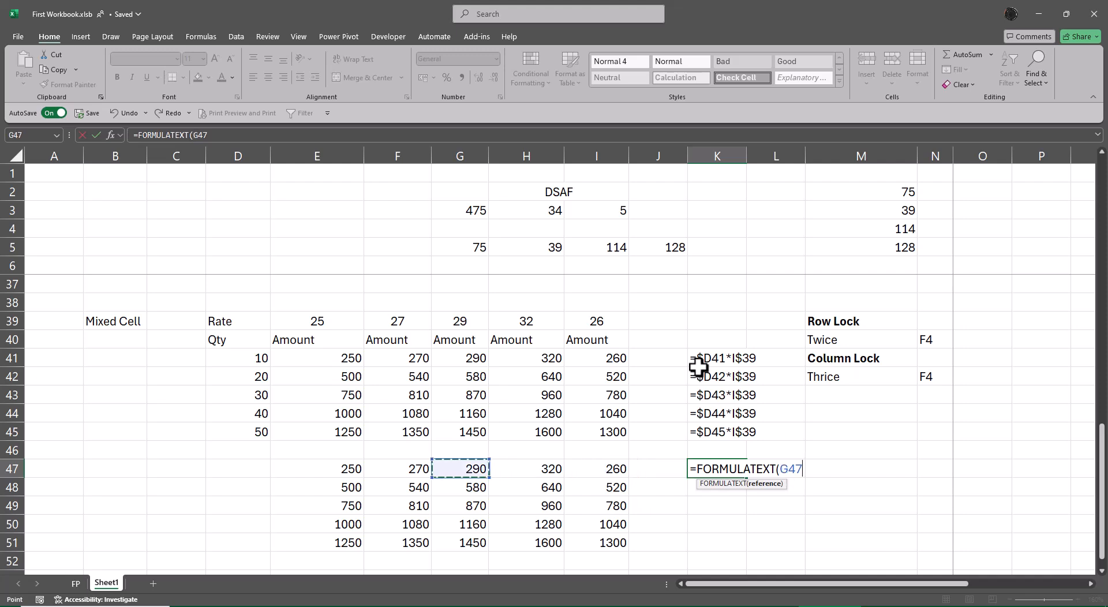
key("ctrl+Return")
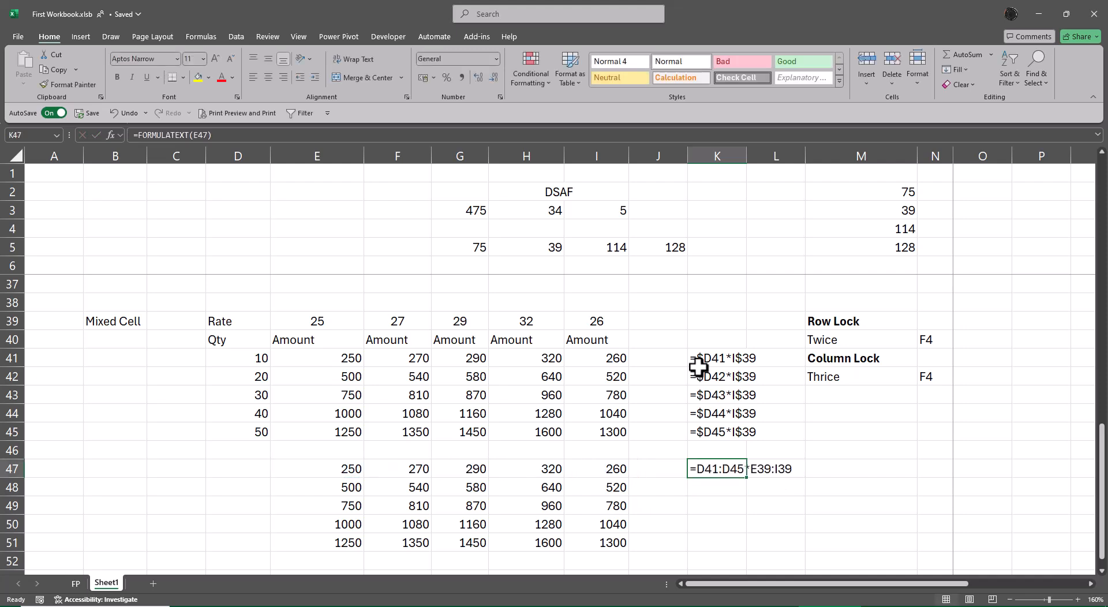
Step: Examine the mixed-reference formula in G44 and the cells it refers to
left_click(474, 418)
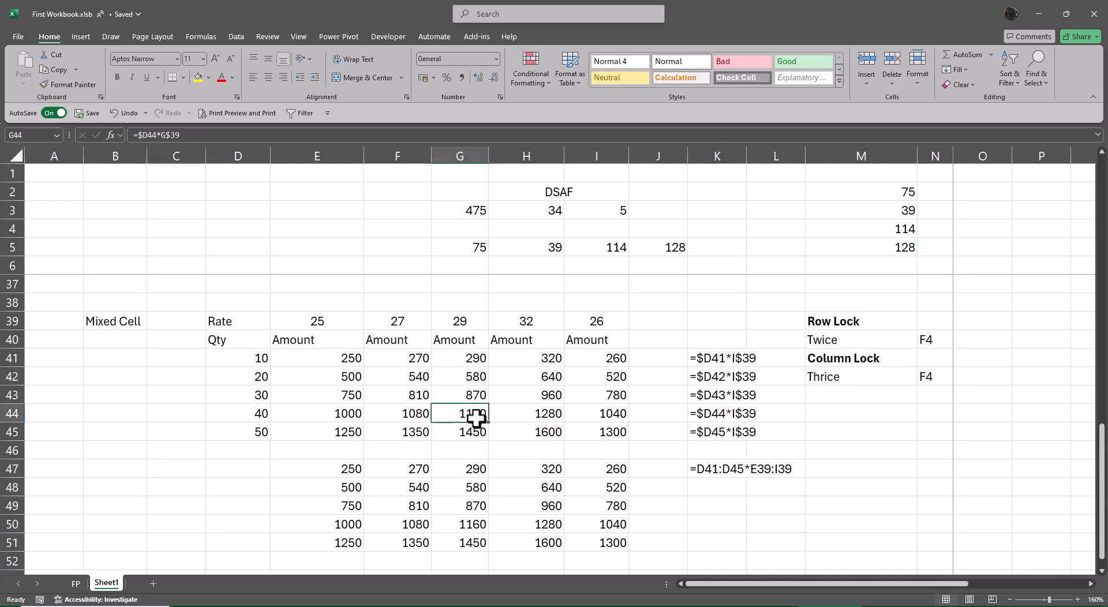
double_click(474, 418)
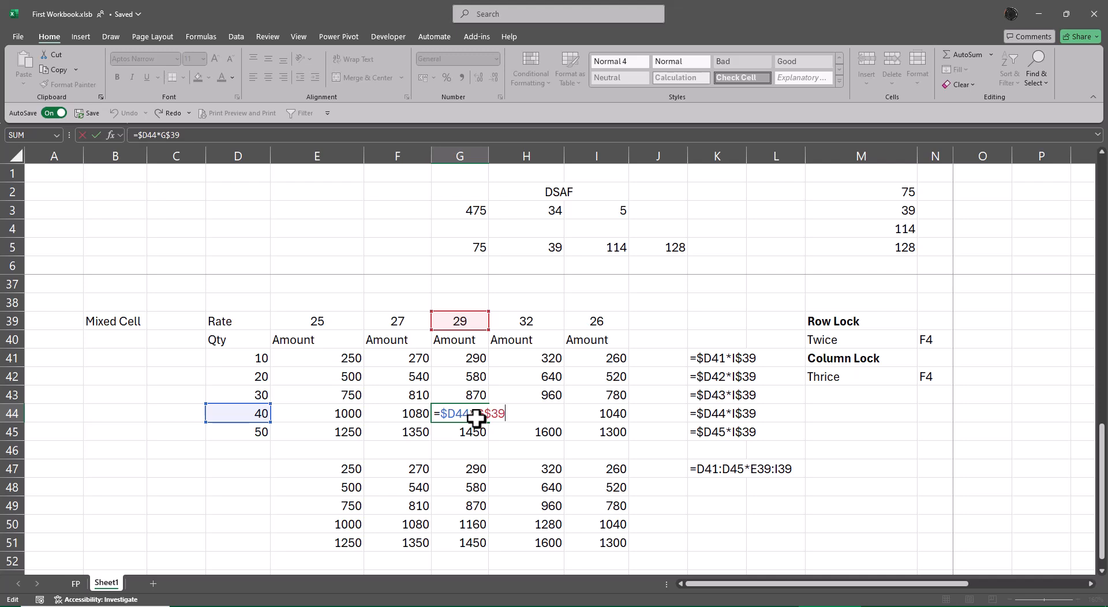
key("Escape")
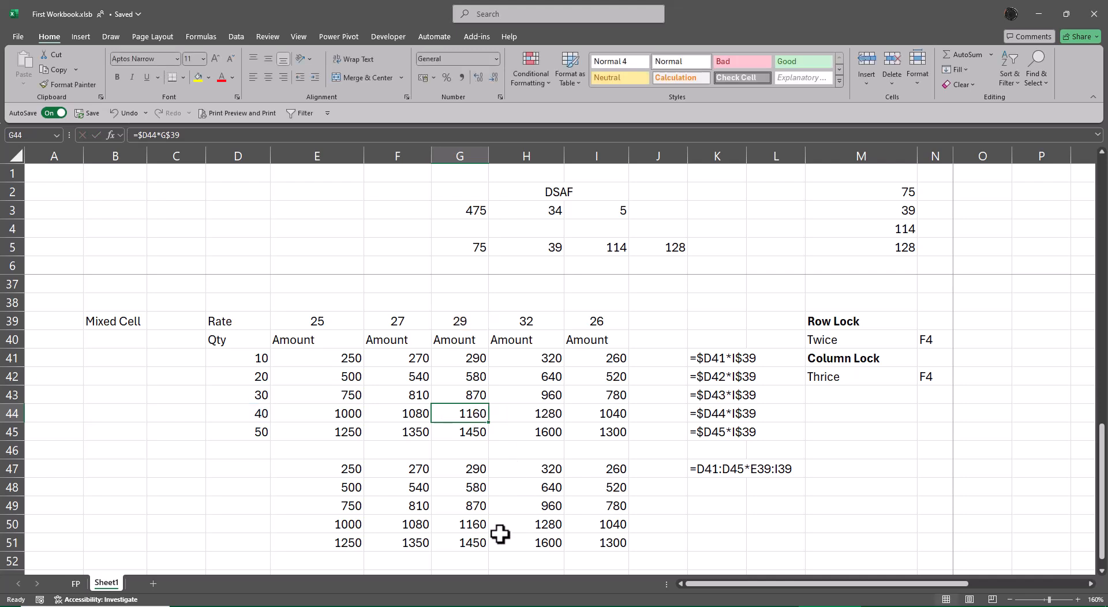
Step: Try to clear G51 inside the spilled range
left_click(470, 542)
key("BackSpace")
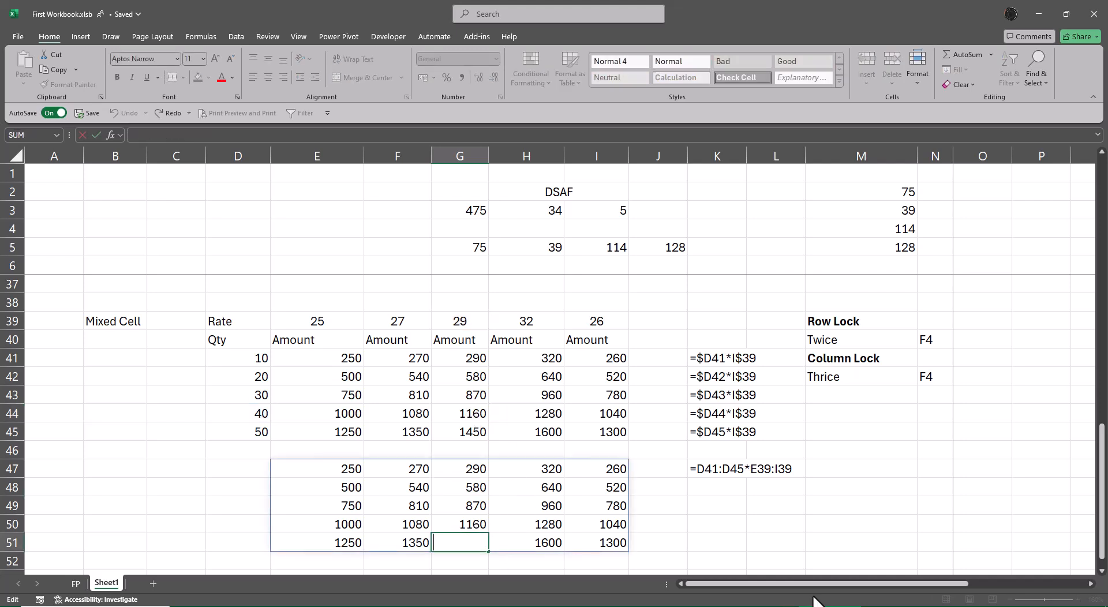
key("Tab")
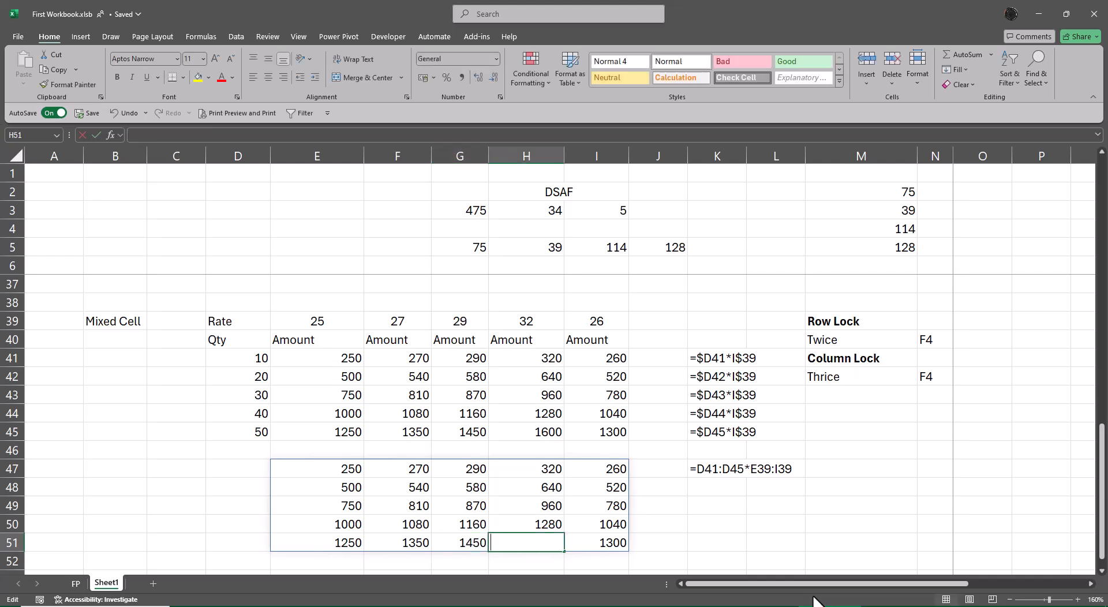
Step: Go around the spilled range E47:I51 cell by cell to compare the formula in E47 with those of the other cells
key("Up")
key("Up")
key("Up")
key("Left")
key("Left")
key("Left")
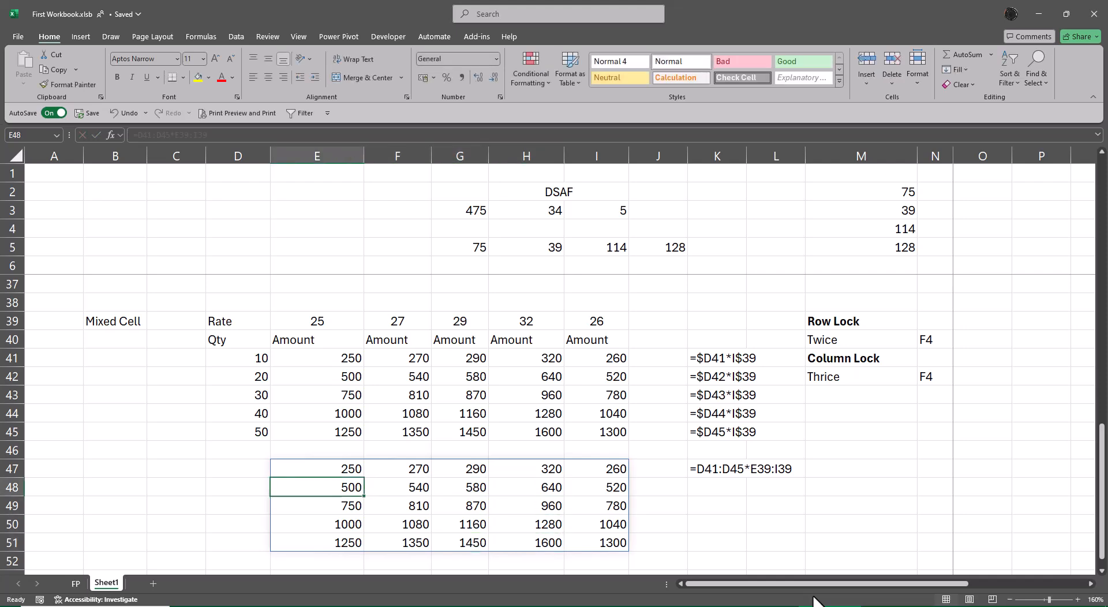
key("Up")
key("Right")
key("Left")
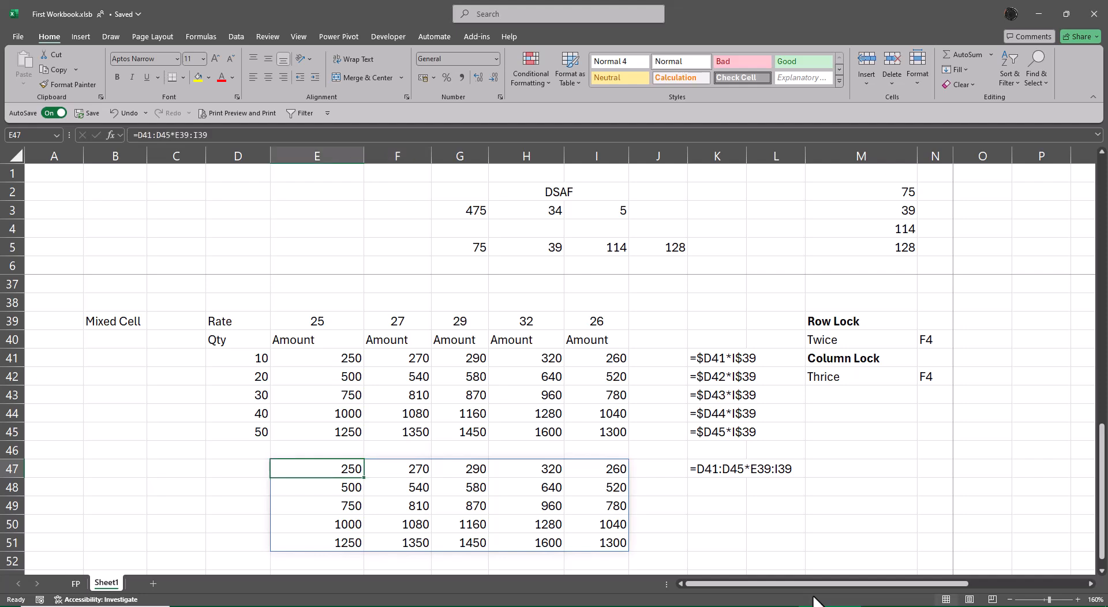
key("Right")
key("Right")
key("Right")
key("Right")
key("Down")
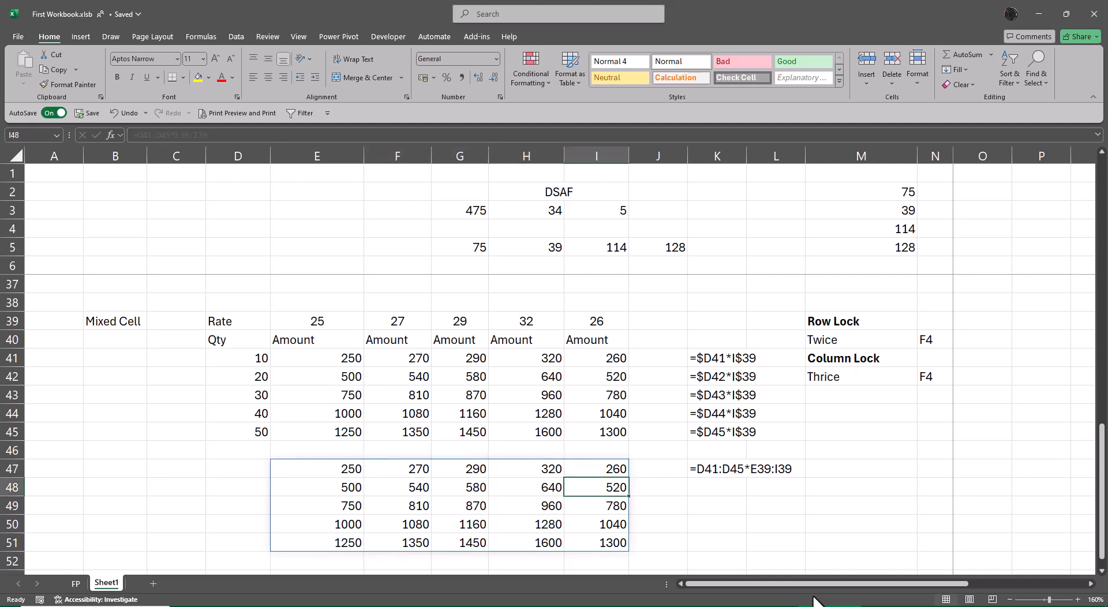
key("Down")
key("Down")
key("Down")
key("Left")
key("Left")
key("Left")
key("Left")
key("Left")
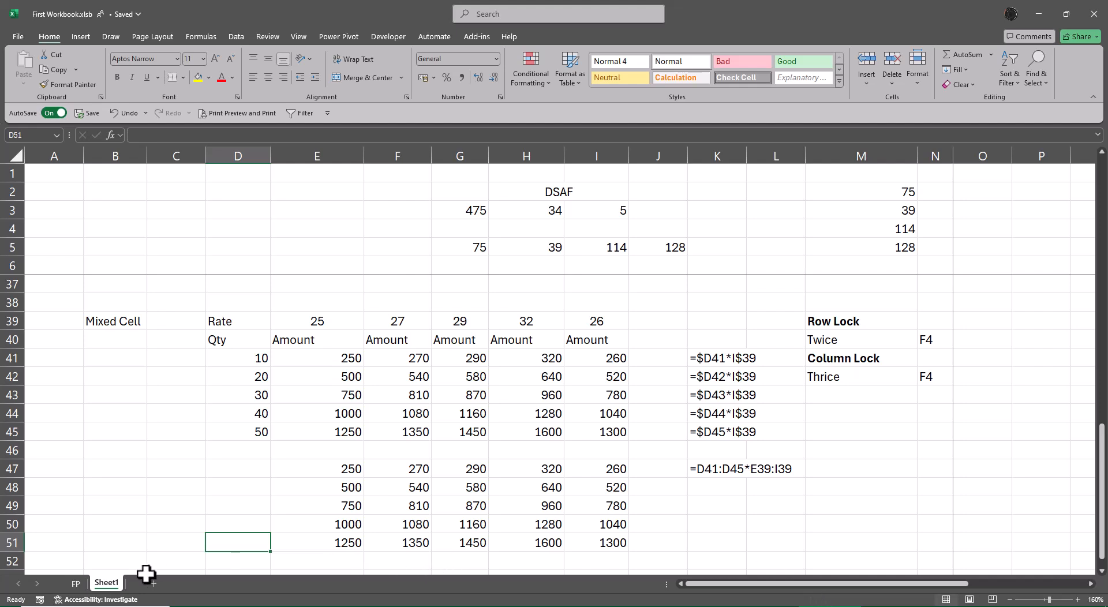
Step: Rename Sheet1 to "Cell References"
double_click(106, 583)
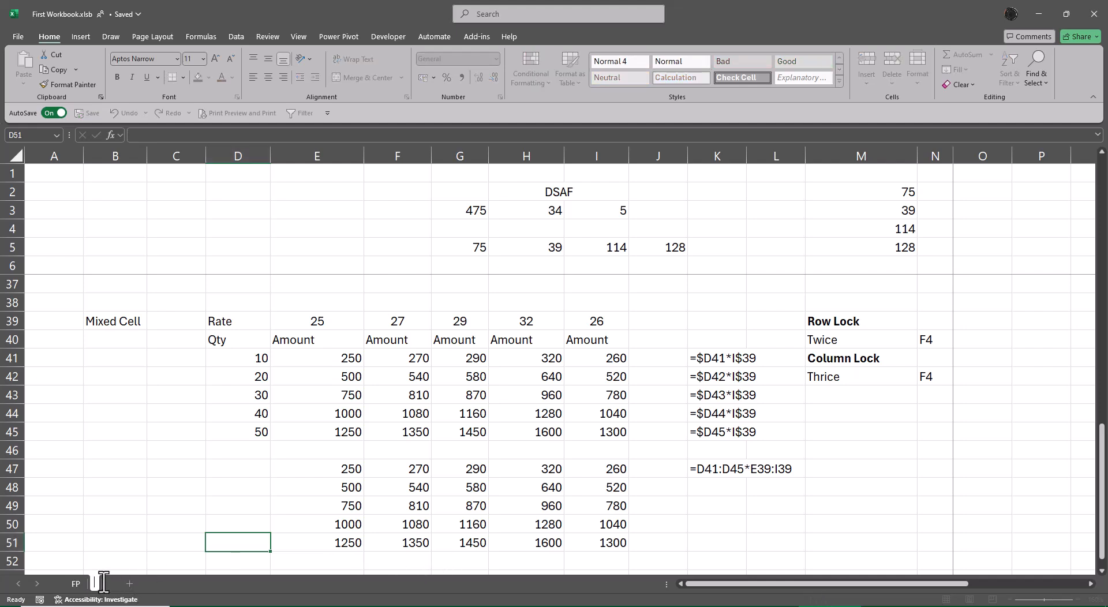
type("Cell Refere")
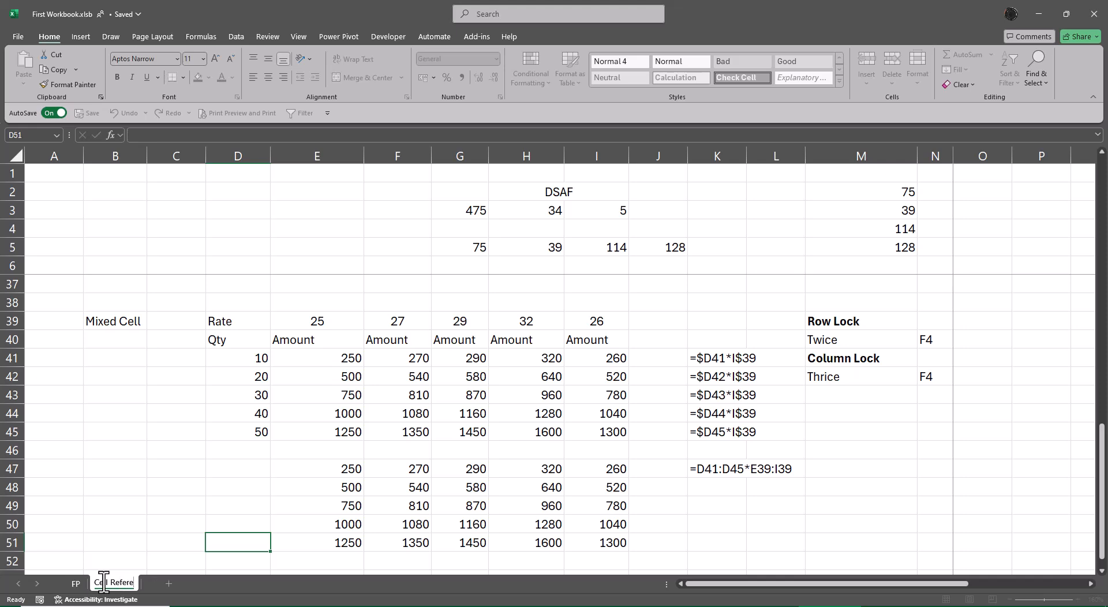
type("nces")
key("Return")
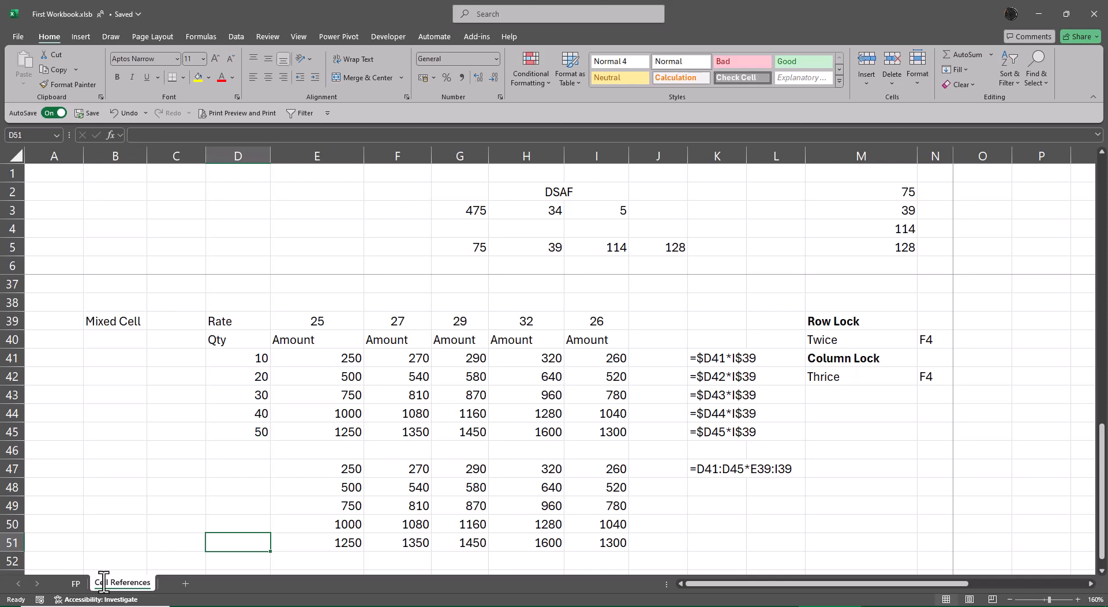
Step: Add a new worksheet after Cell References and enter "Aggregate" in C6
left_click(184, 585)
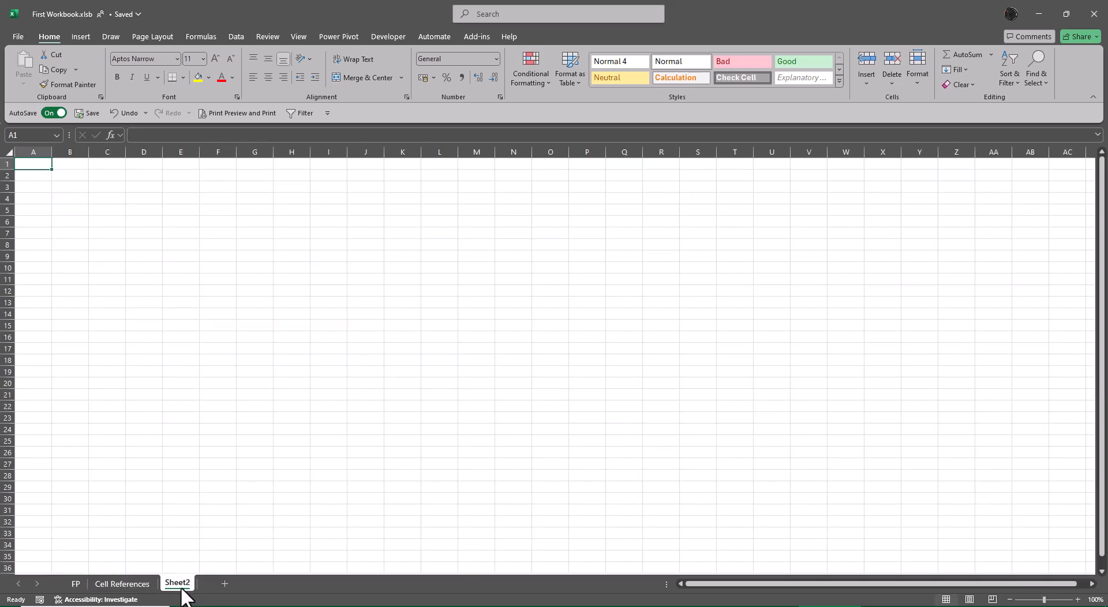
scroll(270, 500, "up", 7, "ctrl")
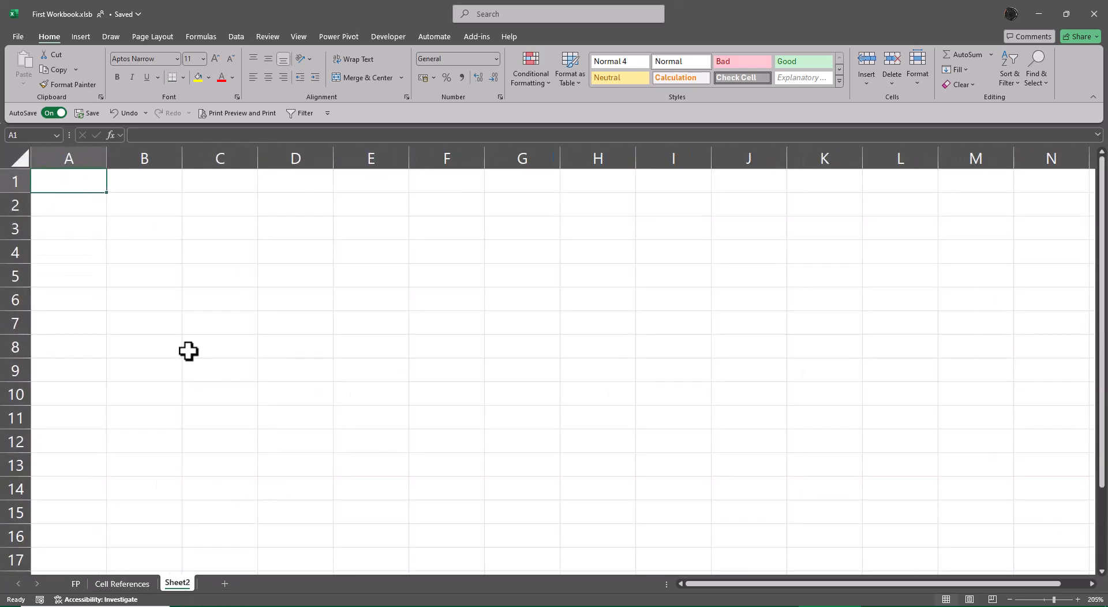
left_click(177, 300)
left_click(230, 302)
type("A")
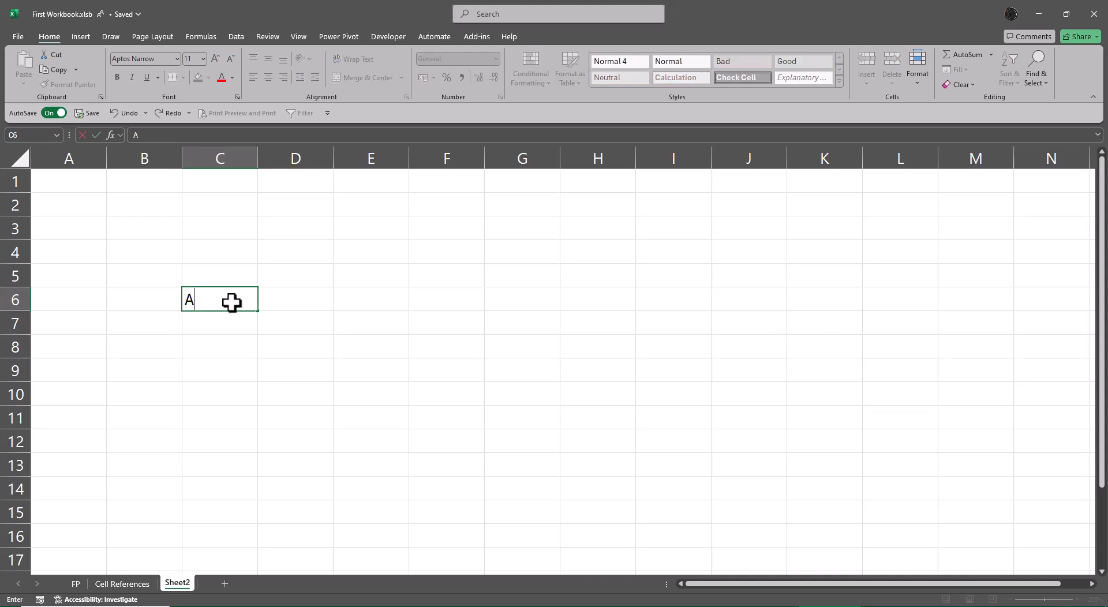
type("ggregate")
key("Return")
left_click(232, 302)
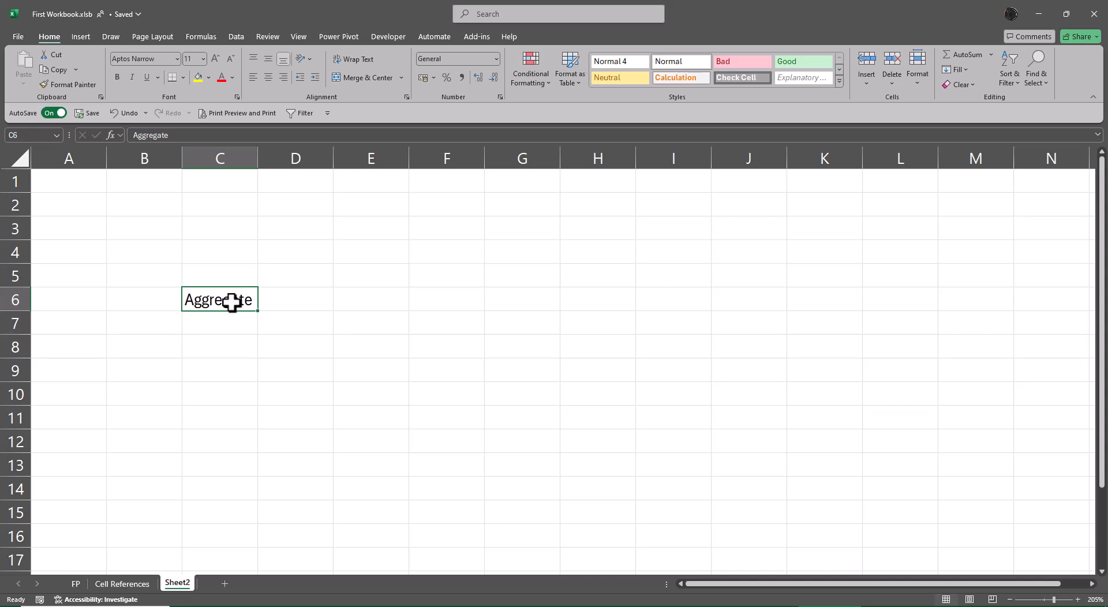
Step: Enter the description "Many Number for One Answer" in D6
key("Right")
type("Ma")
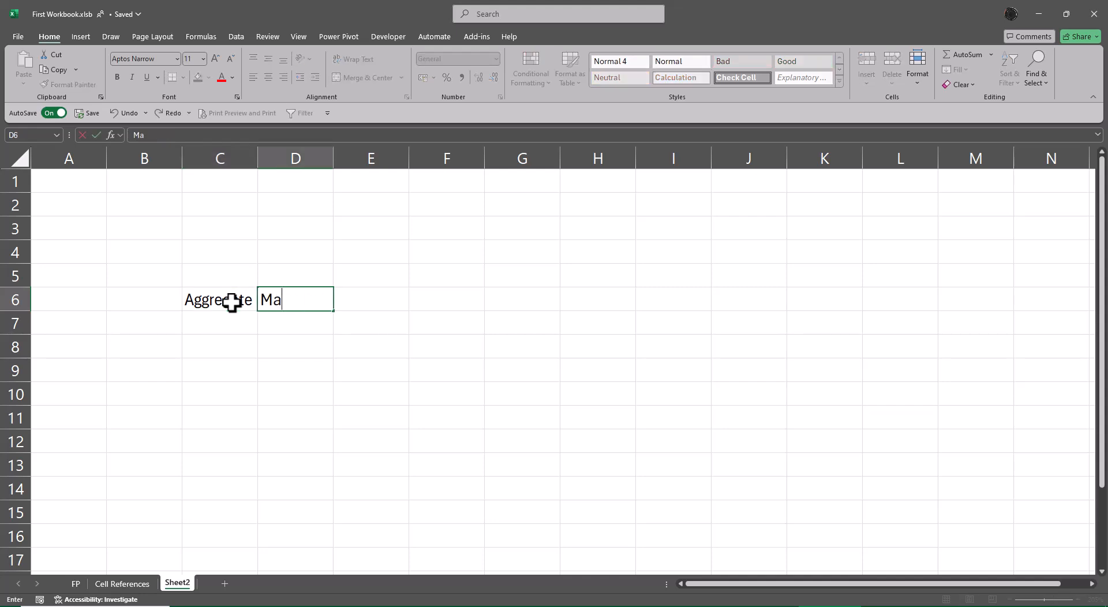
type("ny Number fo")
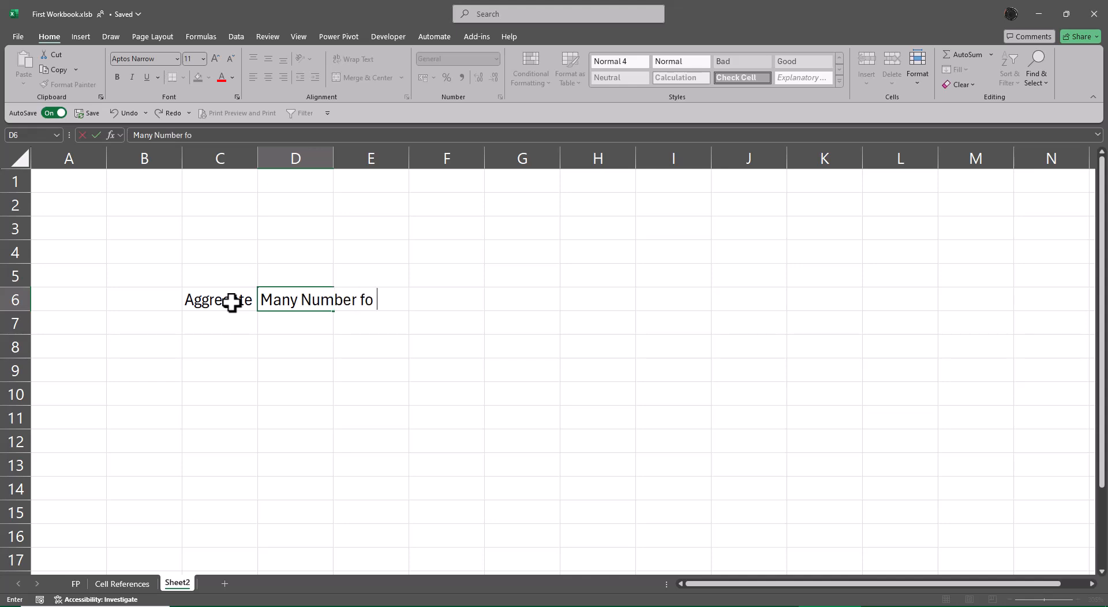
type("r One Answer")
key("Return")
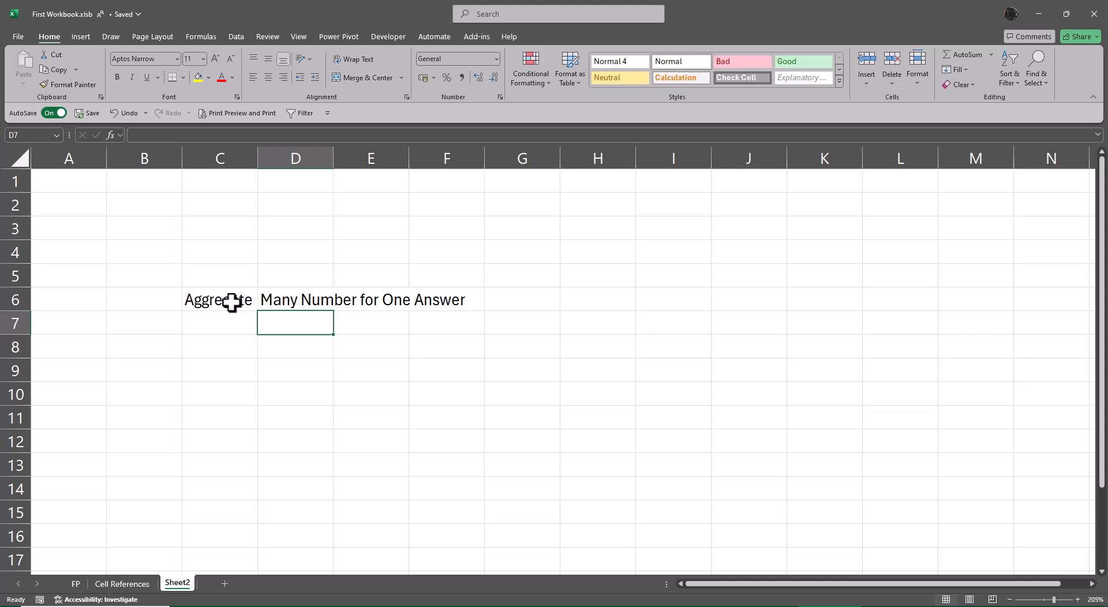
Step: Enter "Single In-Output" in C7 and autofit column C to that text
key("Left")
type("Si")
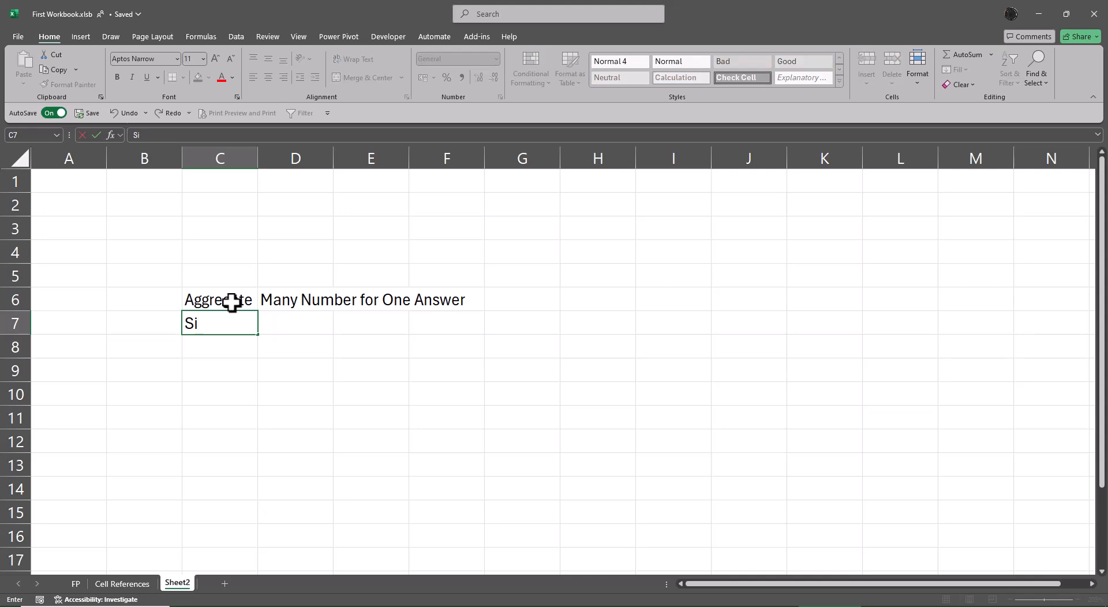
type("ngle In-O")
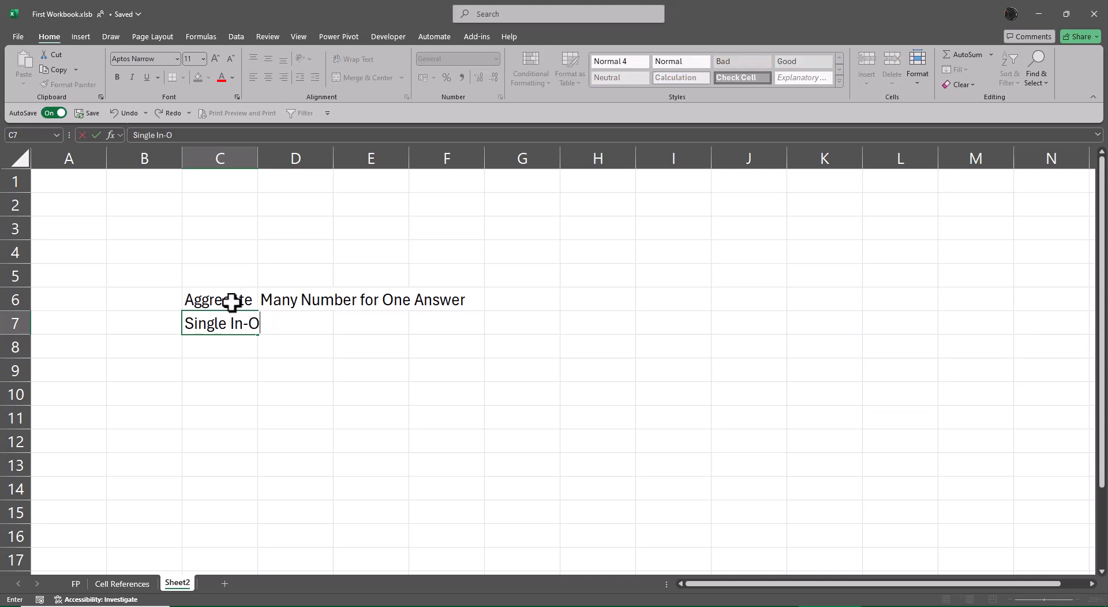
type("utput")
key("ctrl+Return")
key("alt+o")
key("c")
key("a")
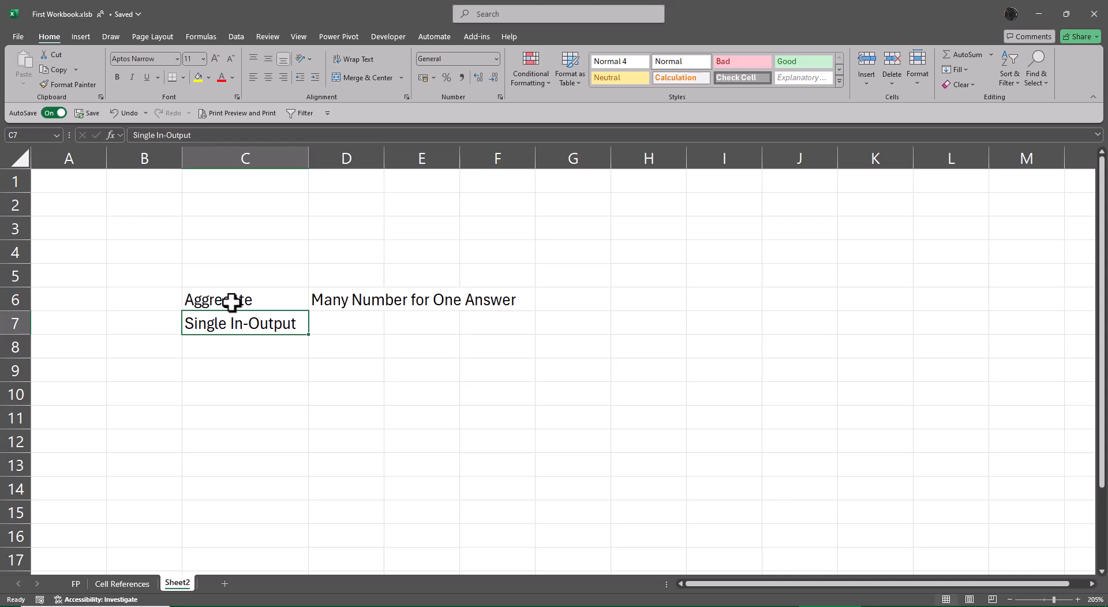
Step: Enter the description "Old School Formula" in D7 beside Single In-Output
key("Right")
type("Old Sc")
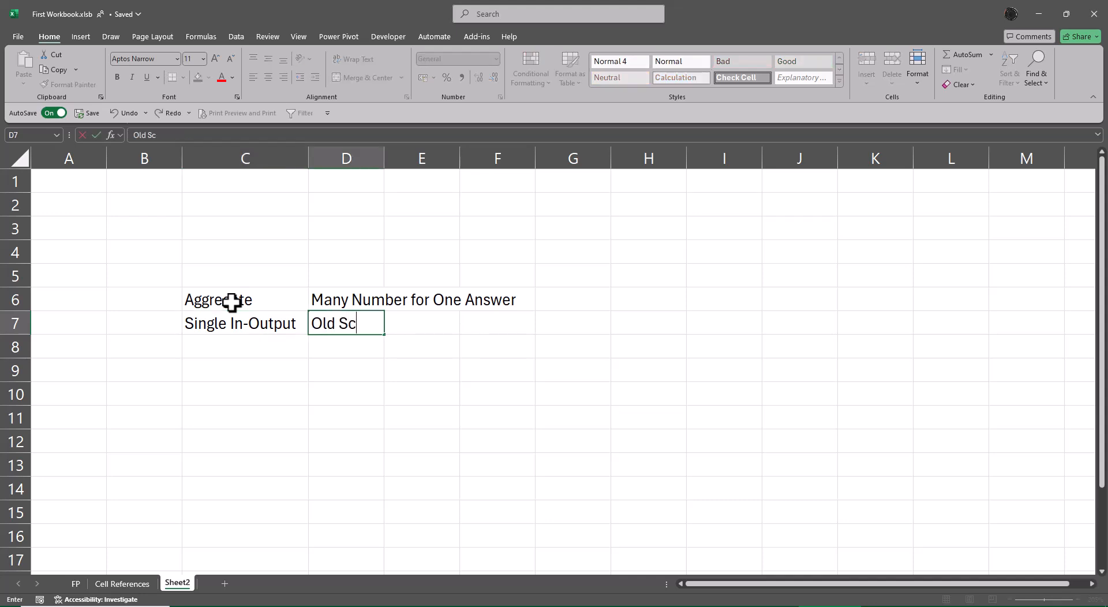
type("hool Formula")
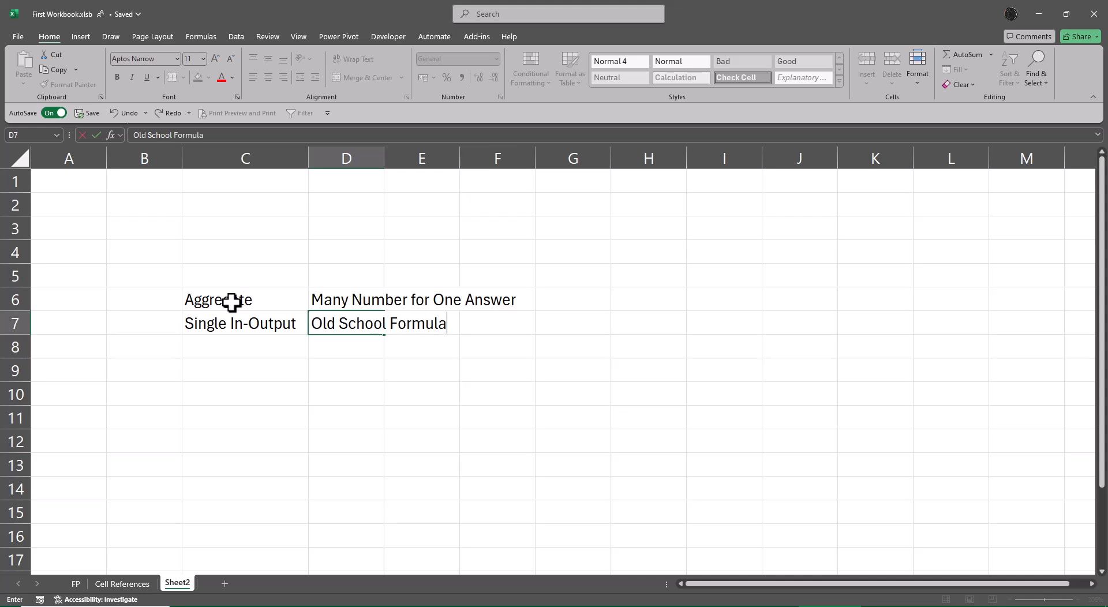
key("Return")
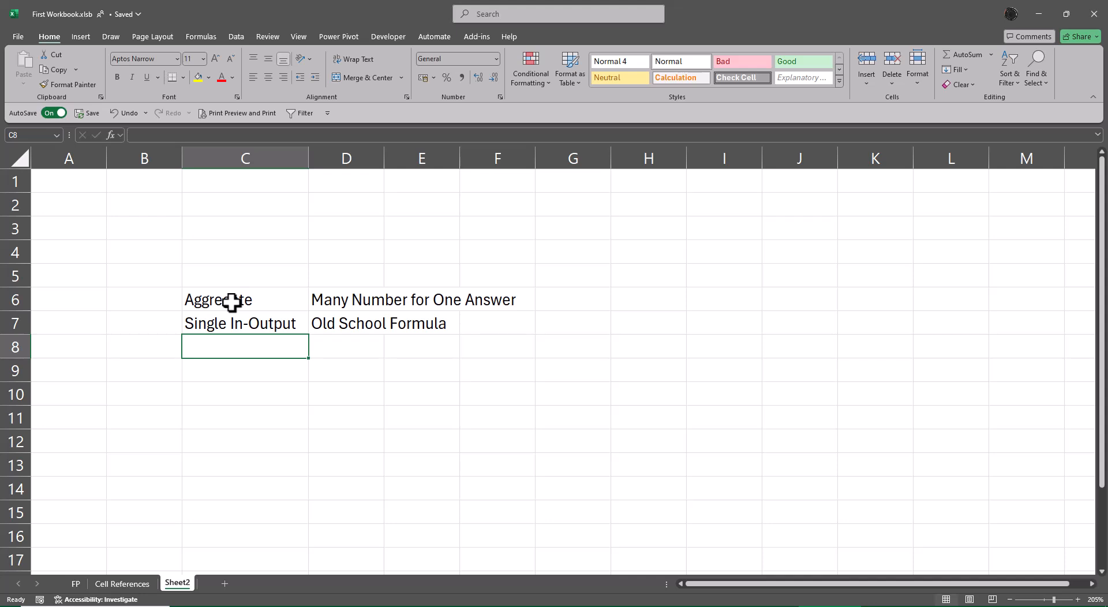
Step: Enter "DSAF" in C8 and briefly view the Cell References sheet before returning to D8 on Sheet2
type("DSAF")
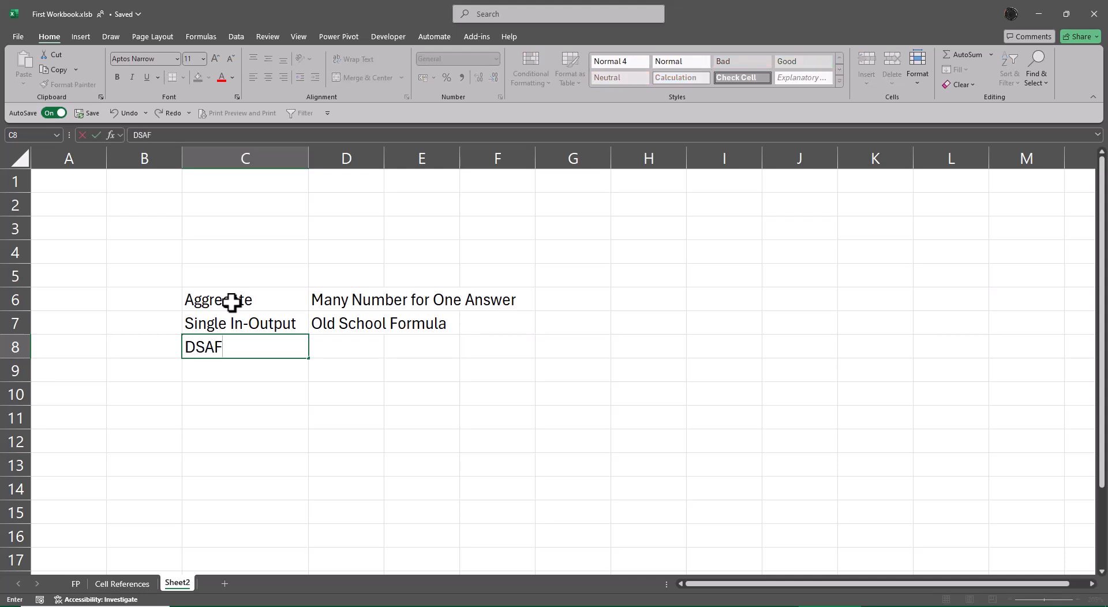
key("Tab")
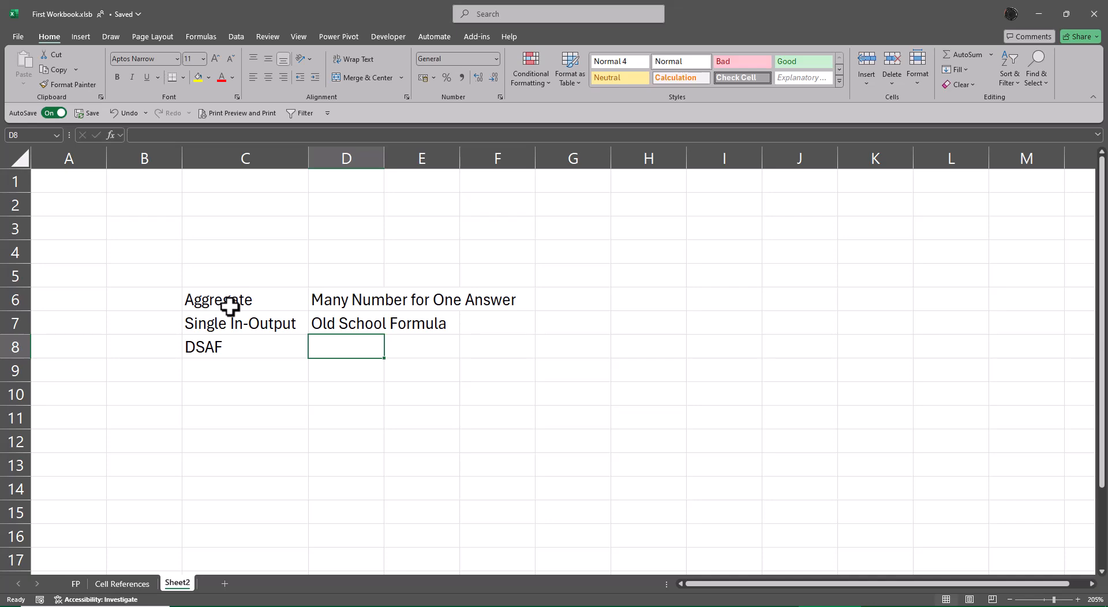
key("ctrl+Page_Up")
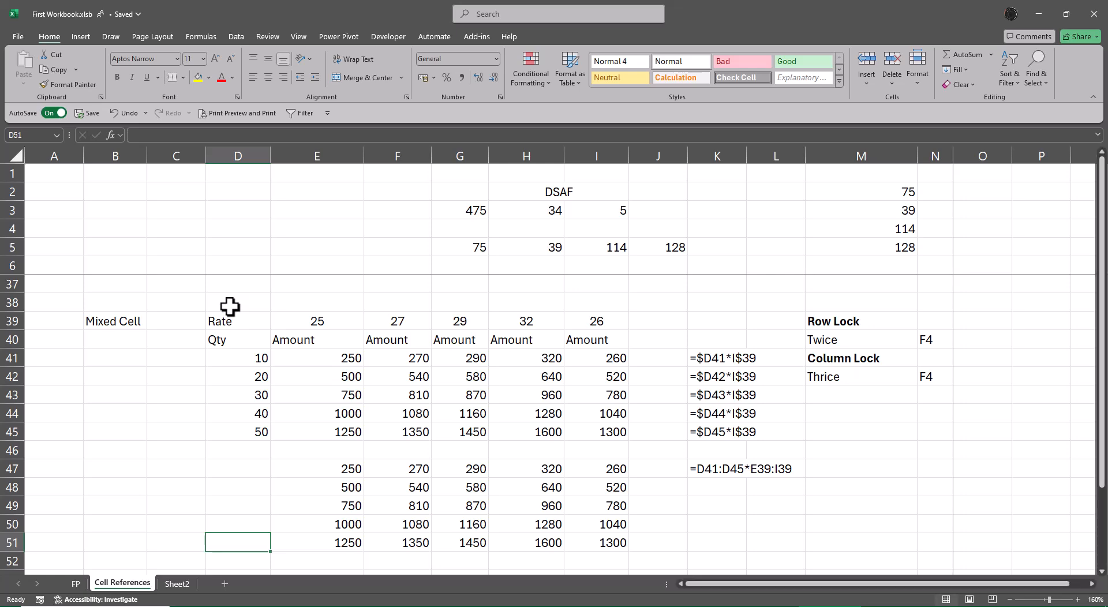
key("ctrl+Page_Down")
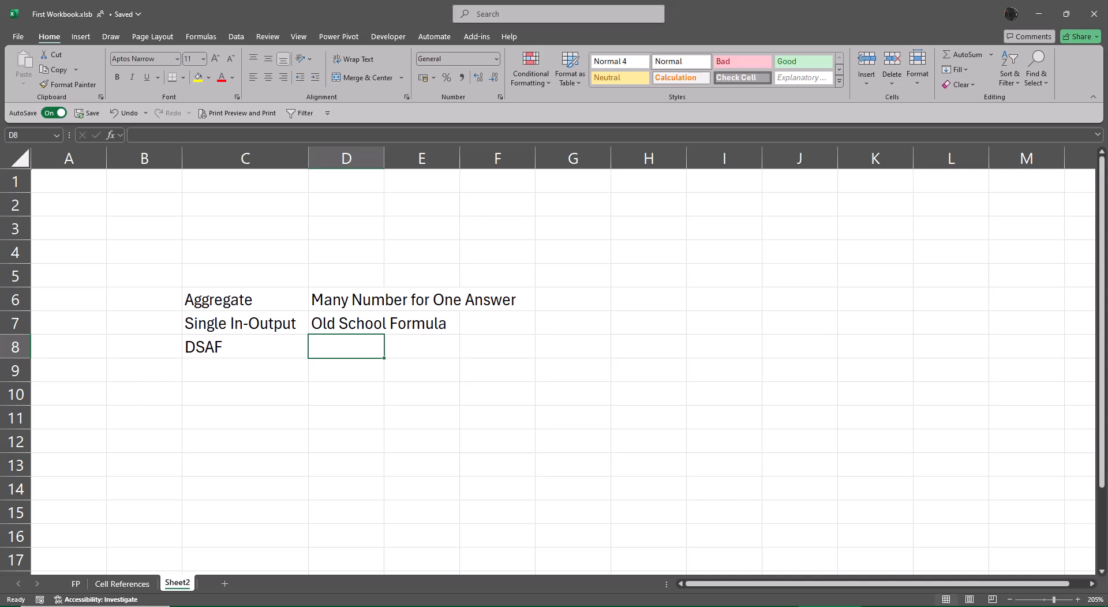
Step: Clear the spilled array results in E47:I51 on the Cell References sheet
left_click(142, 584)
scroll(523, 490, "down", 2)
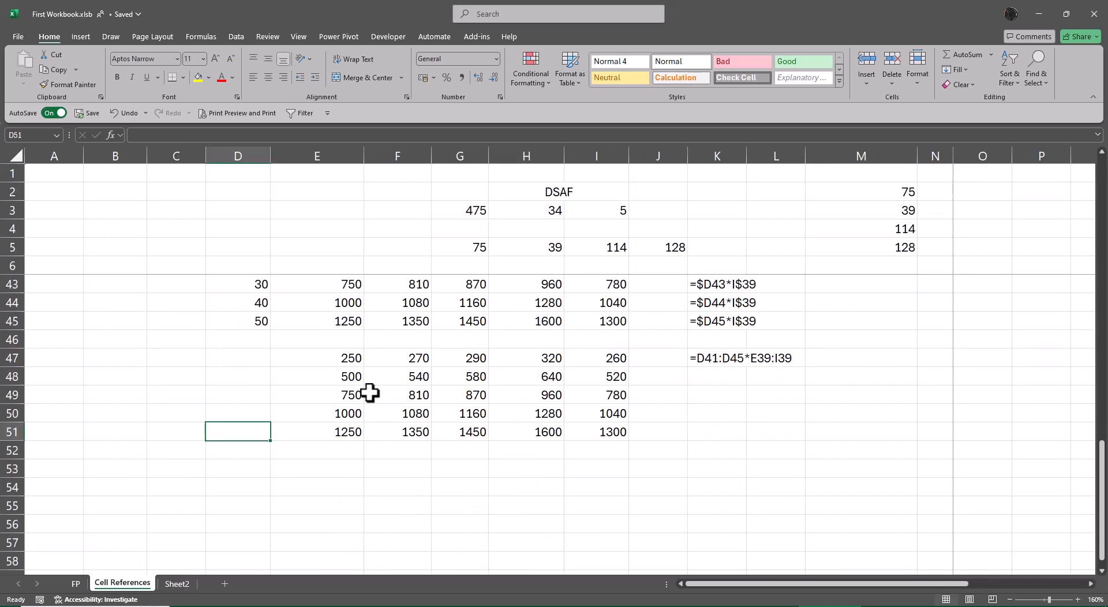
left_click_drag(323, 361, 606, 433)
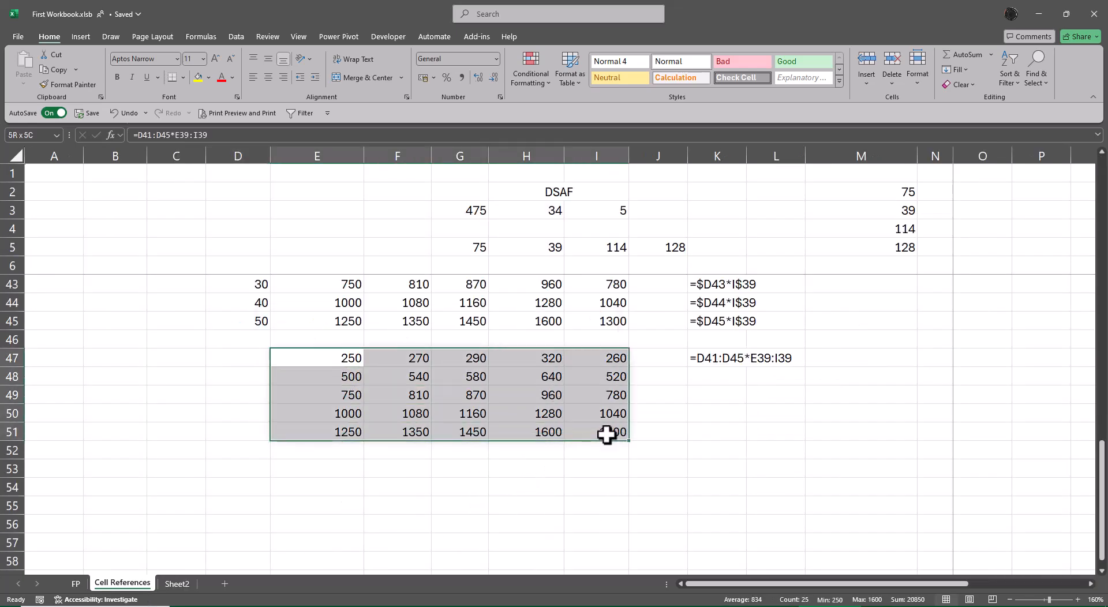
scroll(776, 544, "up", 3)
scroll(776, 544, "down", 1)
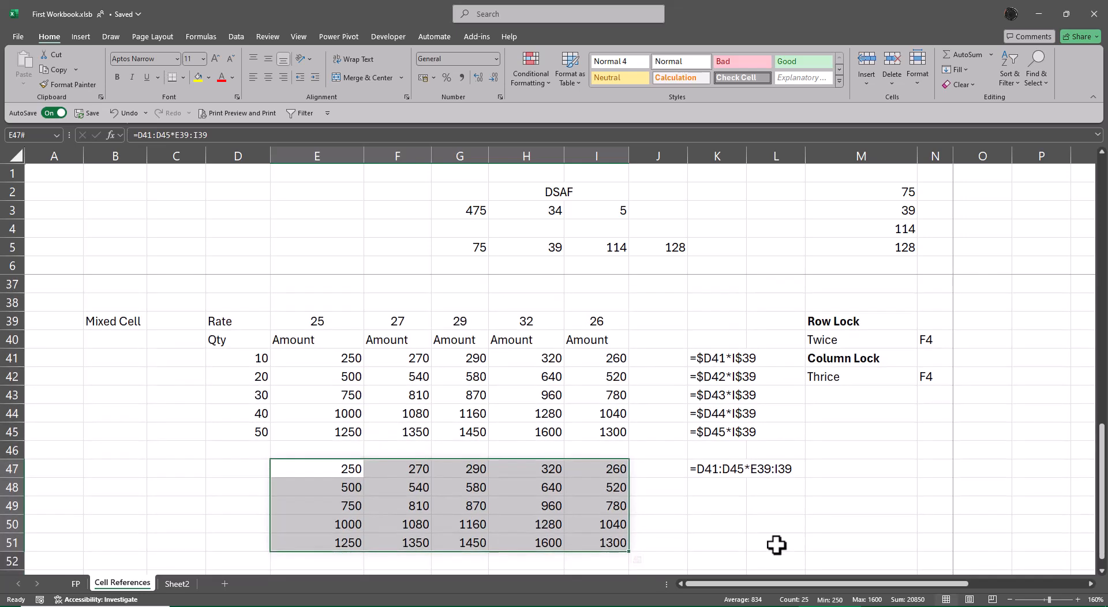
key("Delete")
Step: Enter 12 in E49, within the cleared spill area
key("Down")
key("Down")
key("Down")
key("Up")
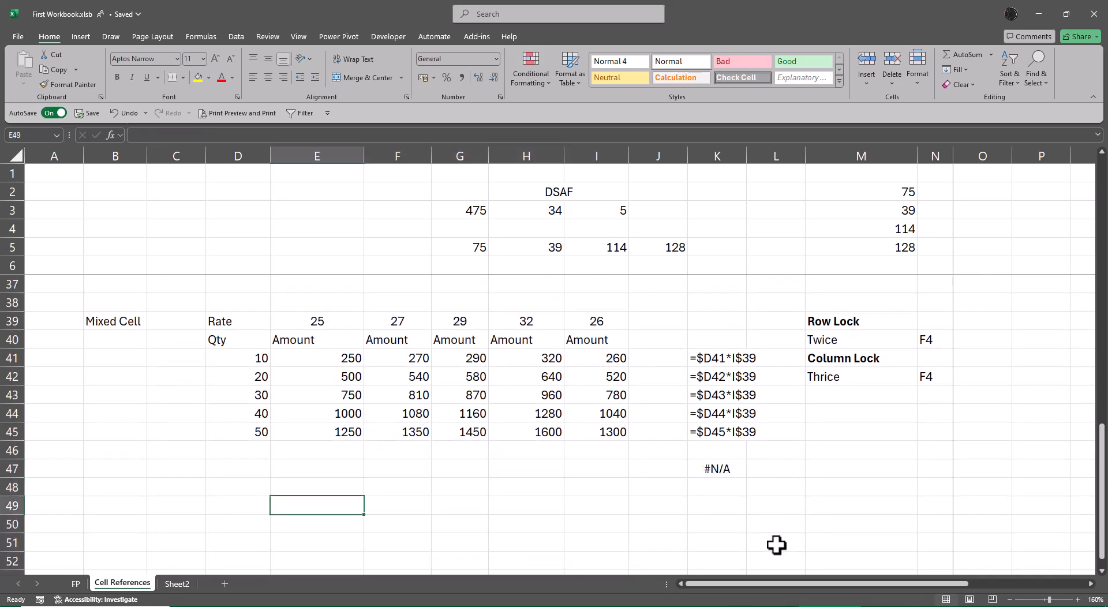
type("12")
key("Return")
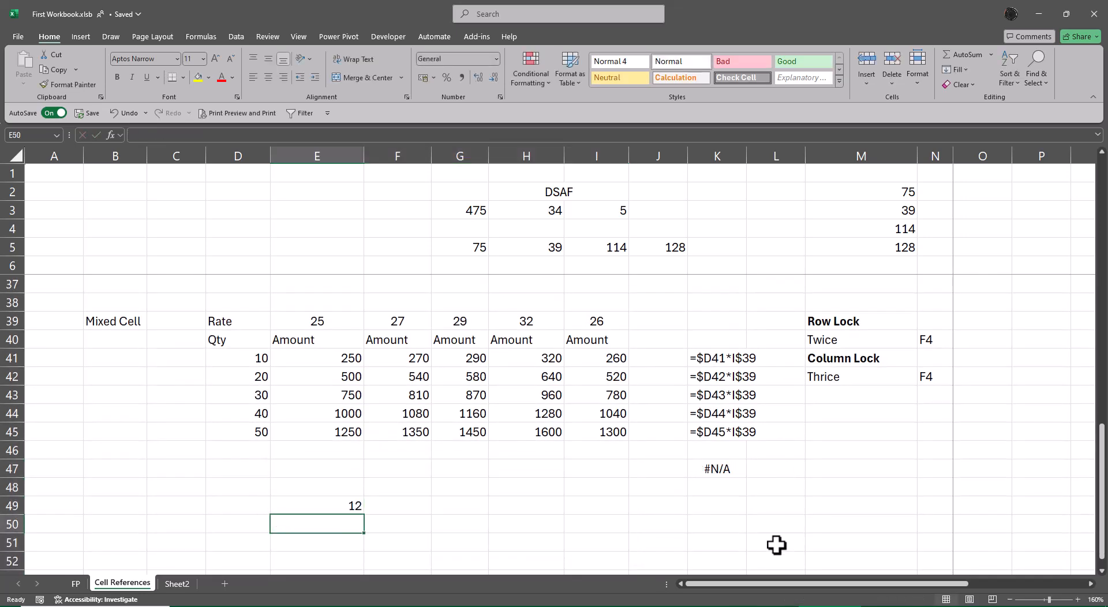
Step: Start a formula in E47 that references the quantities in D41:D45
key("Up")
key("Up")
key("Up")
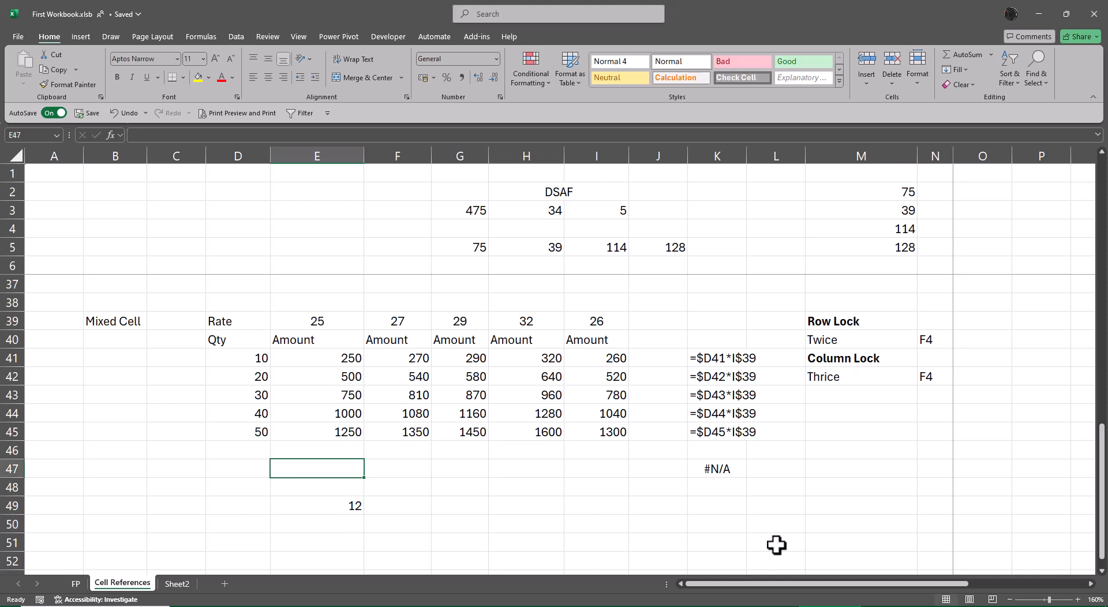
type("=")
key("Up")
key("Up")
key("Up")
key("Up")
key("Up")
key("Up")
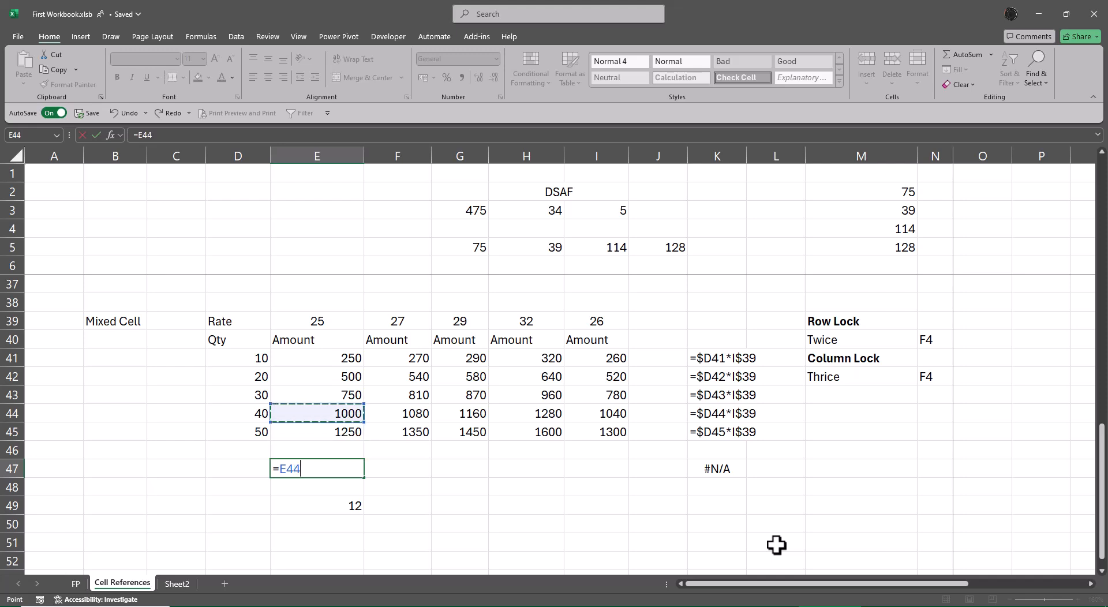
key("Left")
key("shift+Down")
key("shift+Down")
key("shift+Down")
key("shift+Down")
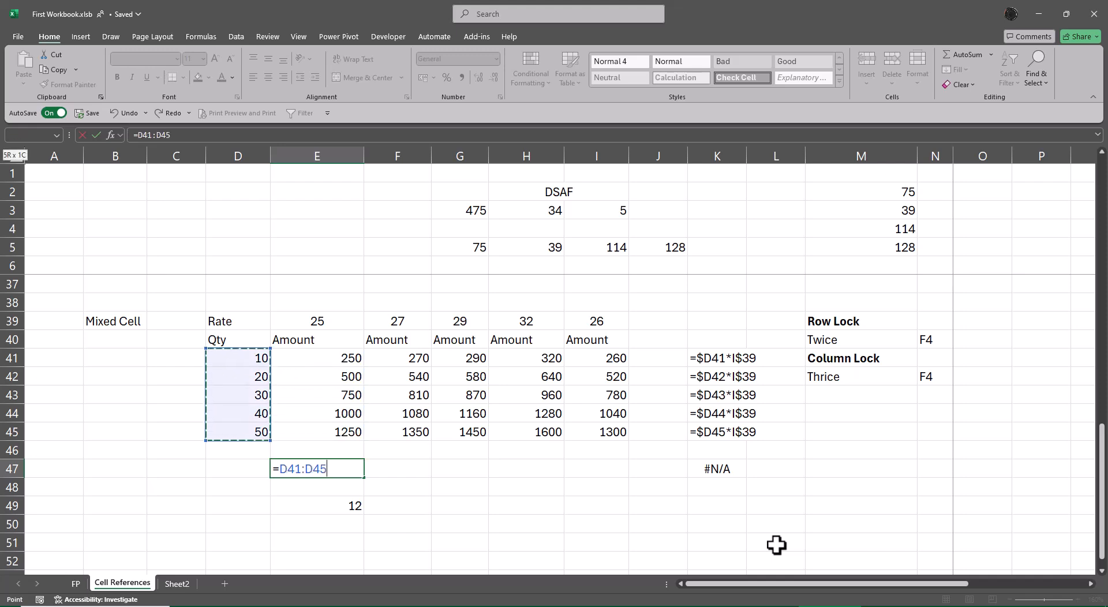
Step: Multiply the quantities by the rates in E39:I39 and commit the formula =D41:D45*E39:I39 in E47
type("*")
key("Up")
key("Up")
key("Up")
key("Up")
key("Up")
key("Up")
key("Up")
key("Up")
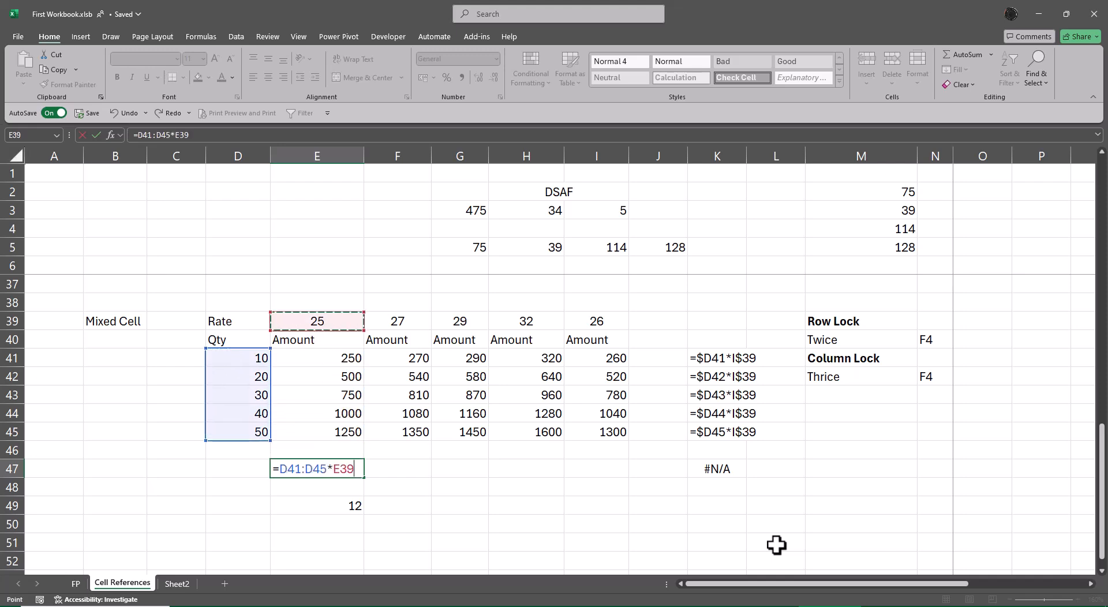
key("shift+Right")
key("shift+Right")
key("shift+Right")
key("shift+Right")
key("Return")
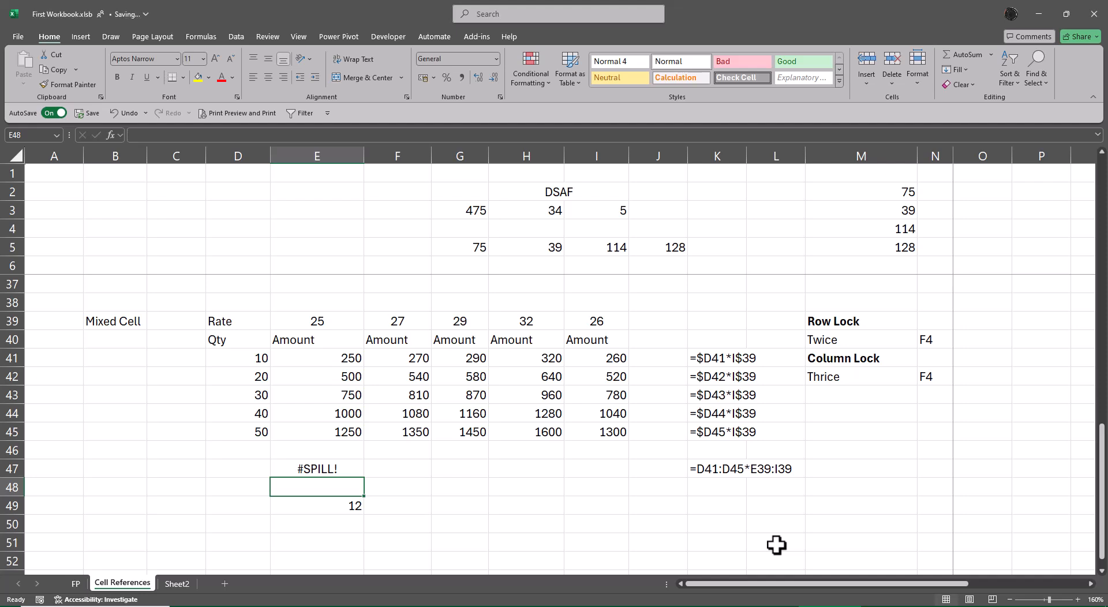
Step: Clear the blocking value in E49, undoing the deletion once before clearing it again
key("Down")
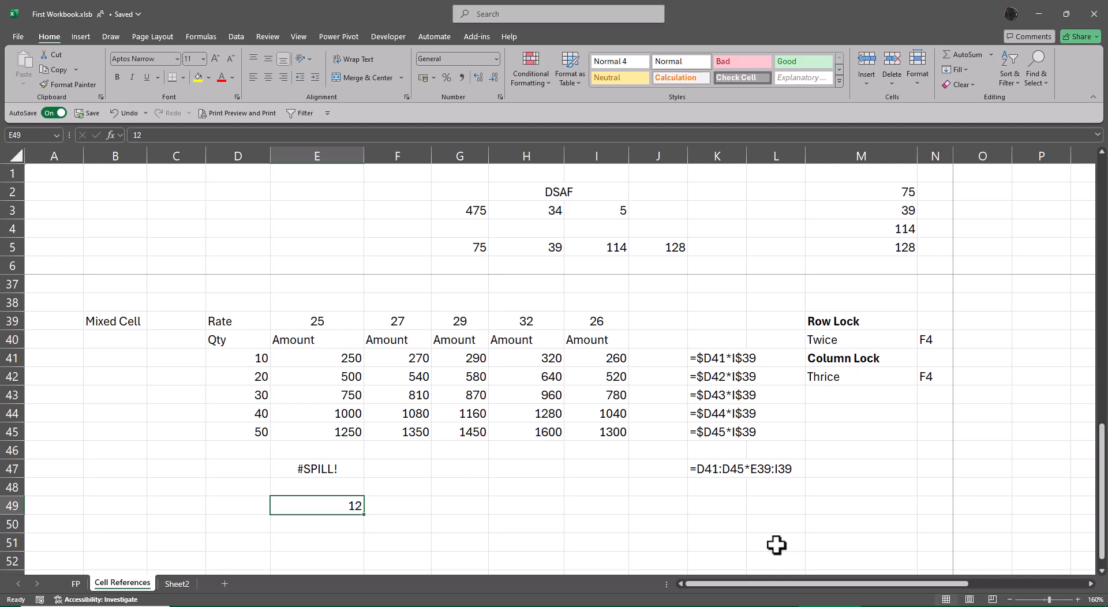
key("Delete")
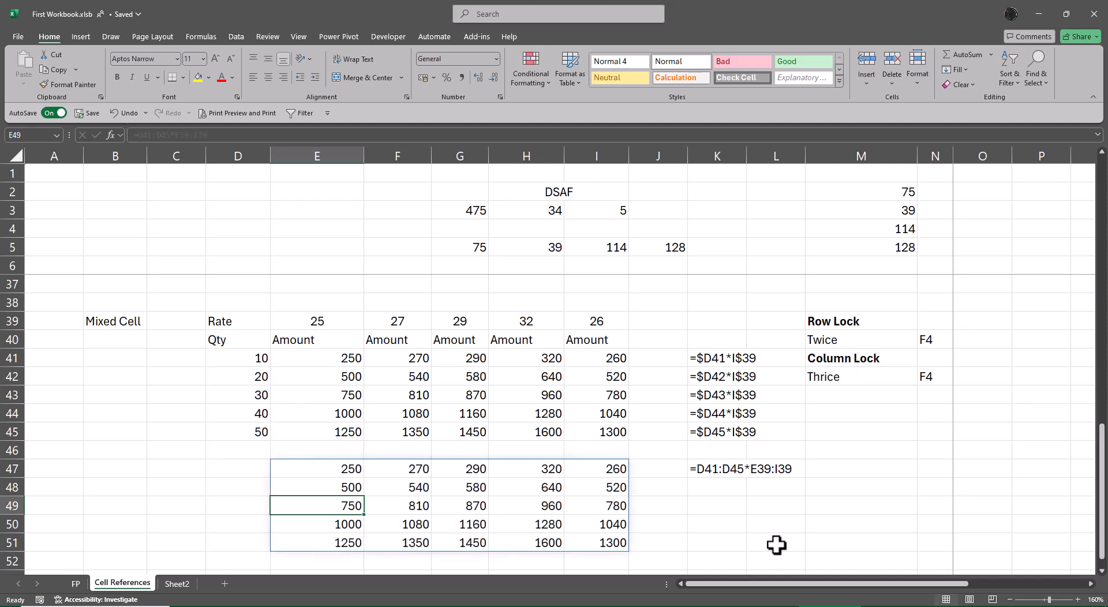
key("ctrl+z")
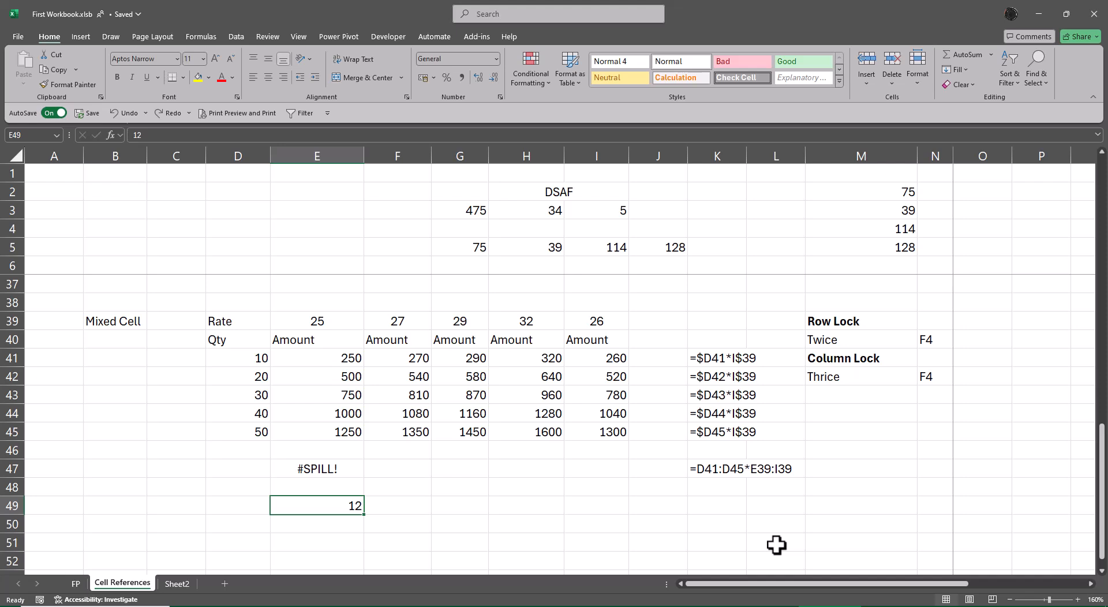
key("Delete")
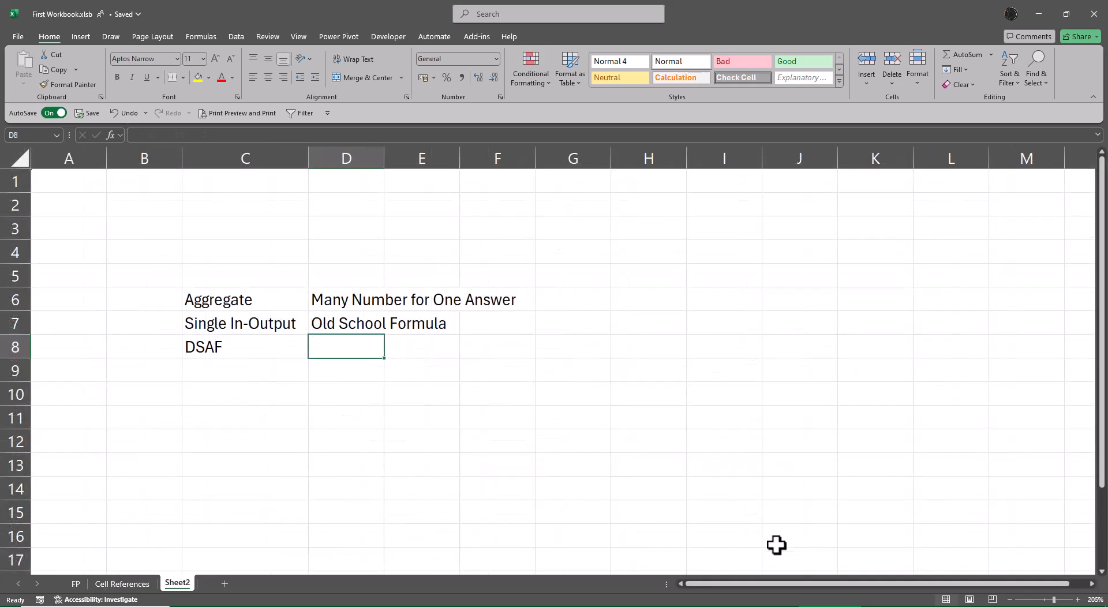
Step: Enter the description "Dynamic Spilled Array Formulae" in D8 of Sheet2 beside DSAF
type("D")
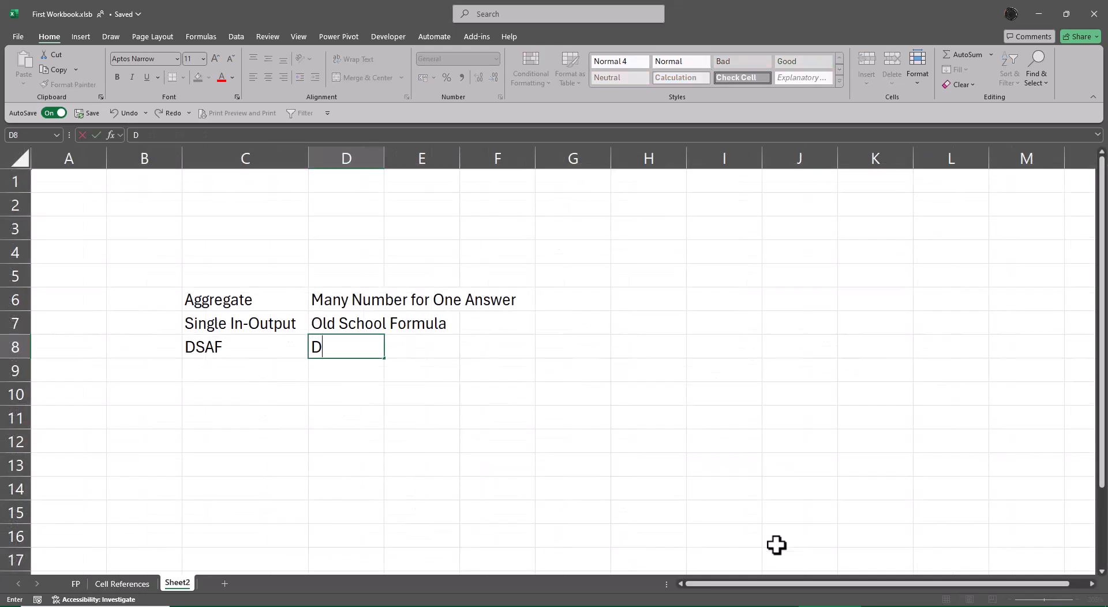
type("ynamic S")
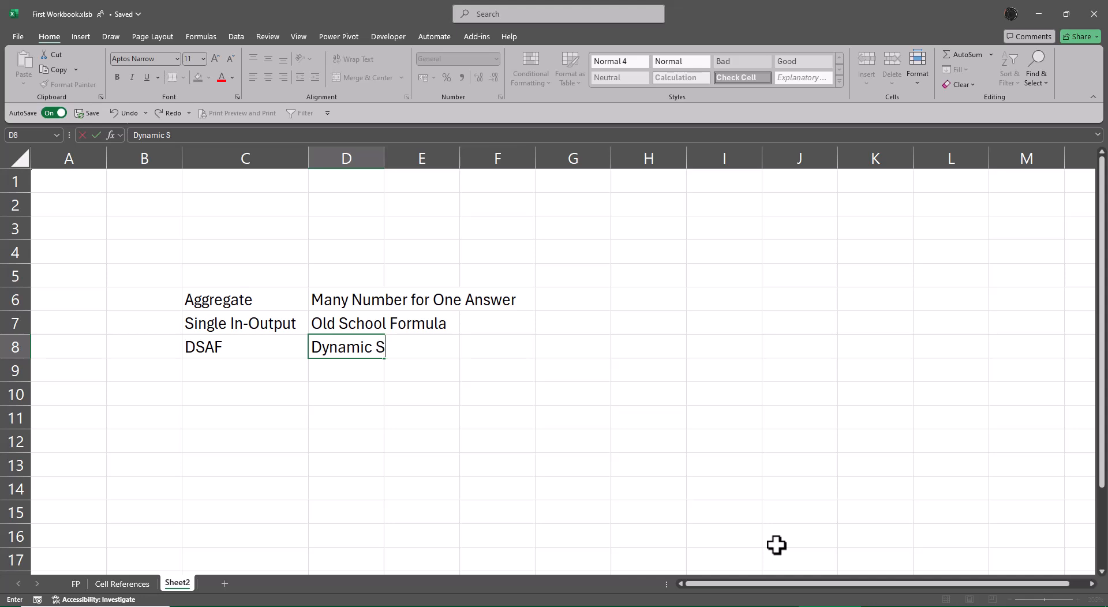
type("pilled Array Formulae")
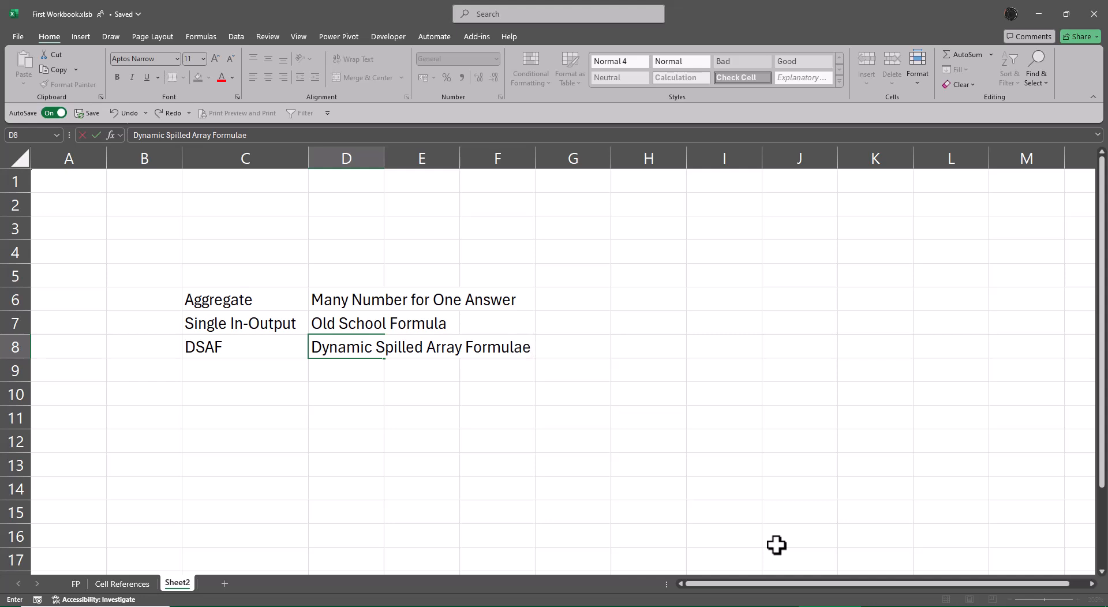
key("Return")
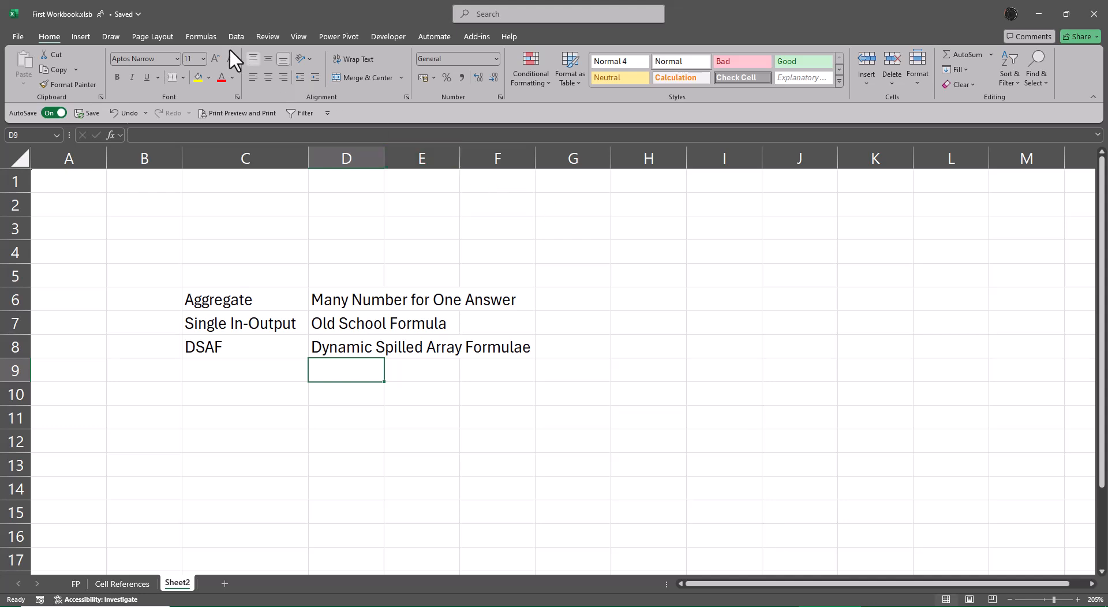
Step: Look through the list of text functions in the function library
left_click(199, 37)
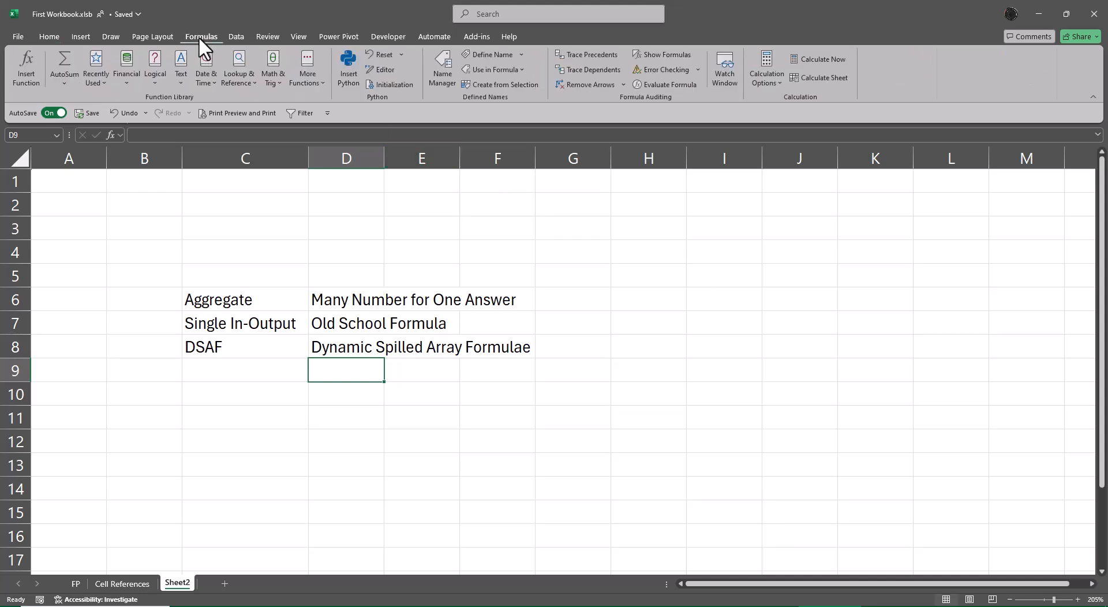
left_click(186, 84)
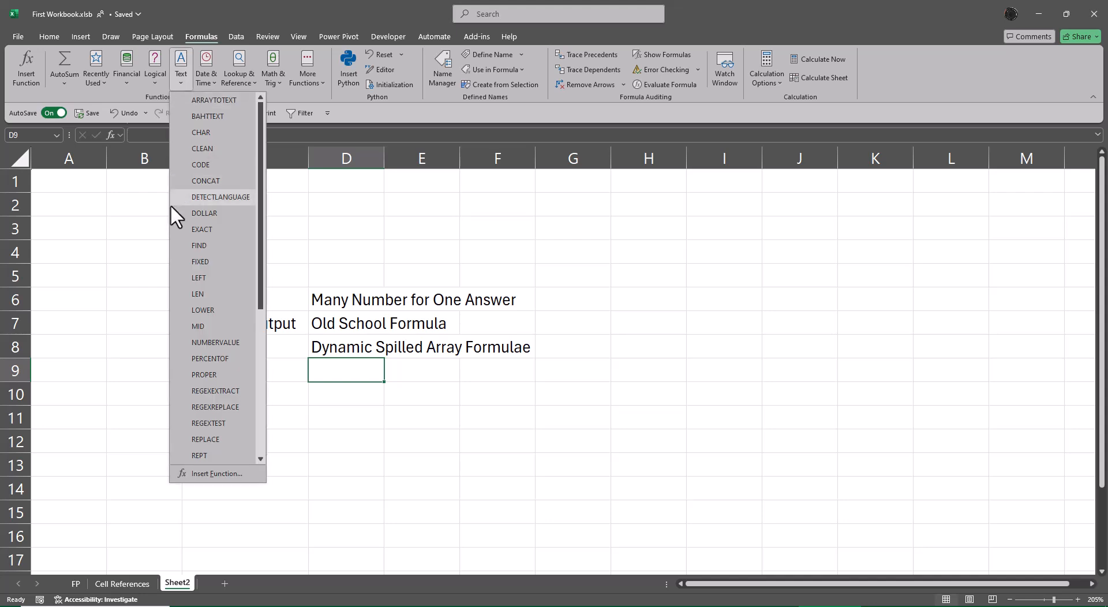
key("alt+Tab")
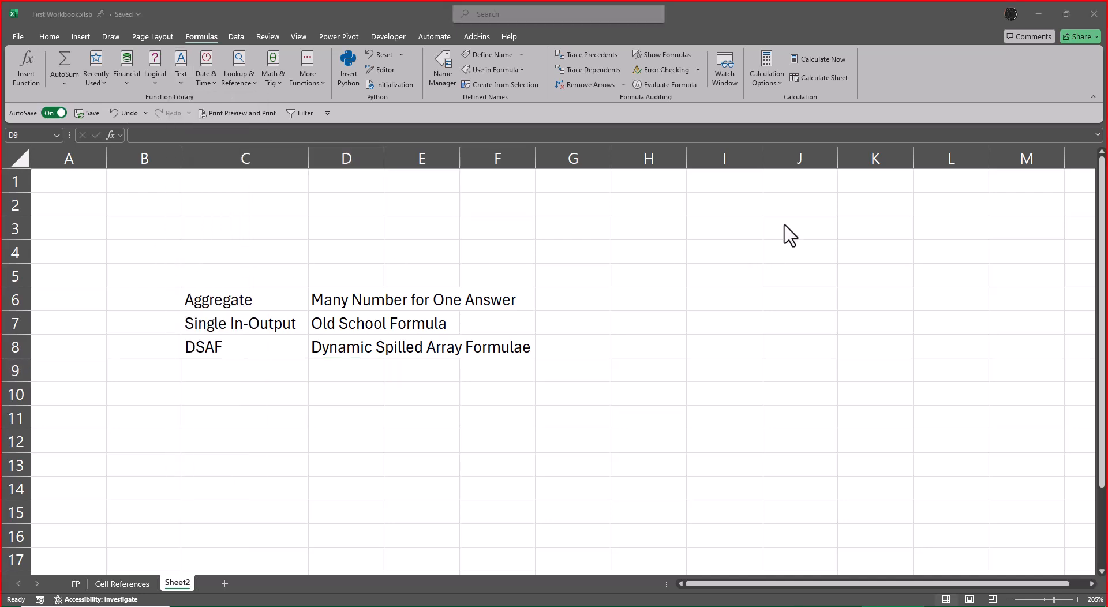
left_click(182, 81)
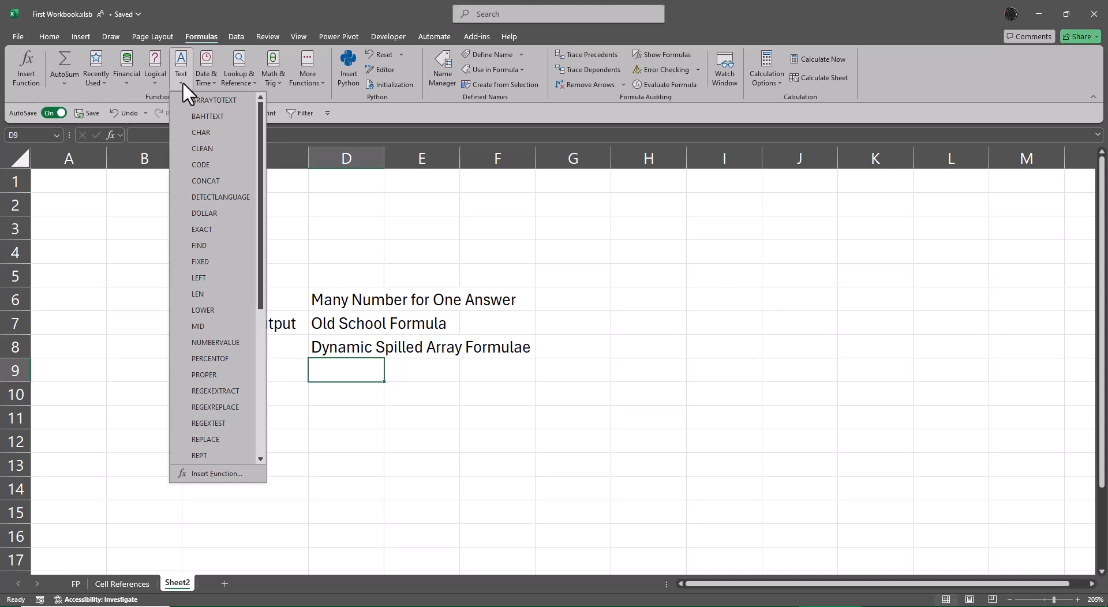
left_click(595, 225)
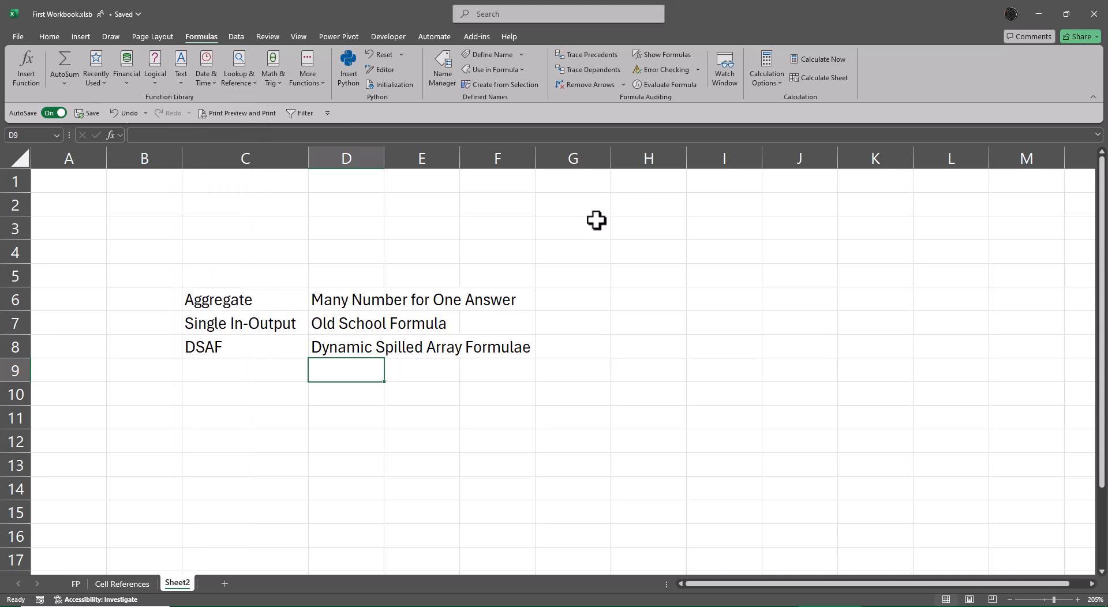
Step: Check the Office product and version information for the account, and return to the worksheet
left_click(18, 37)
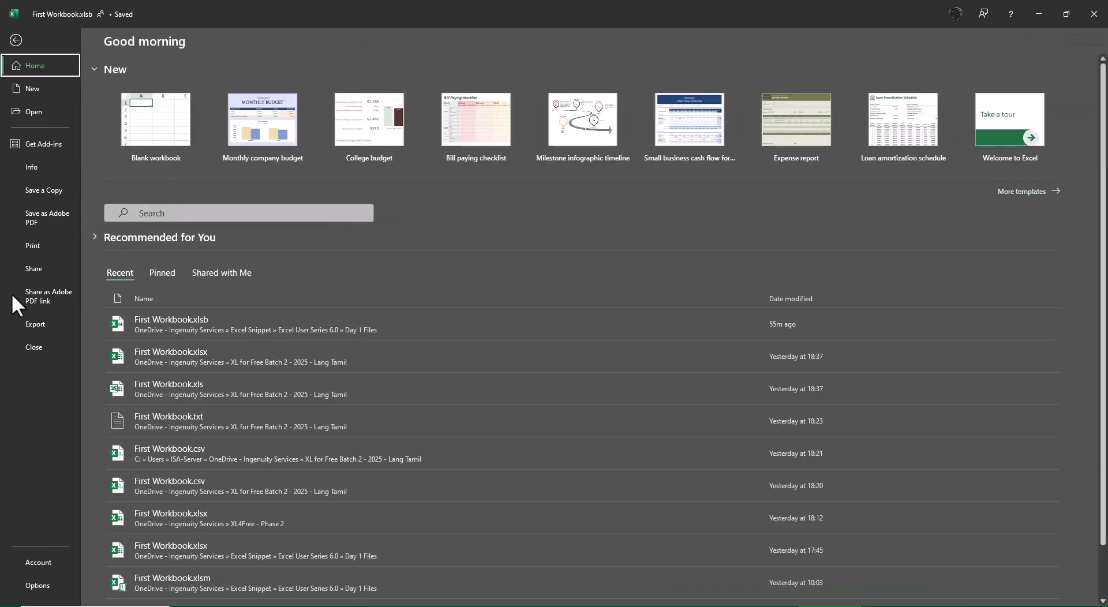
left_click(44, 569)
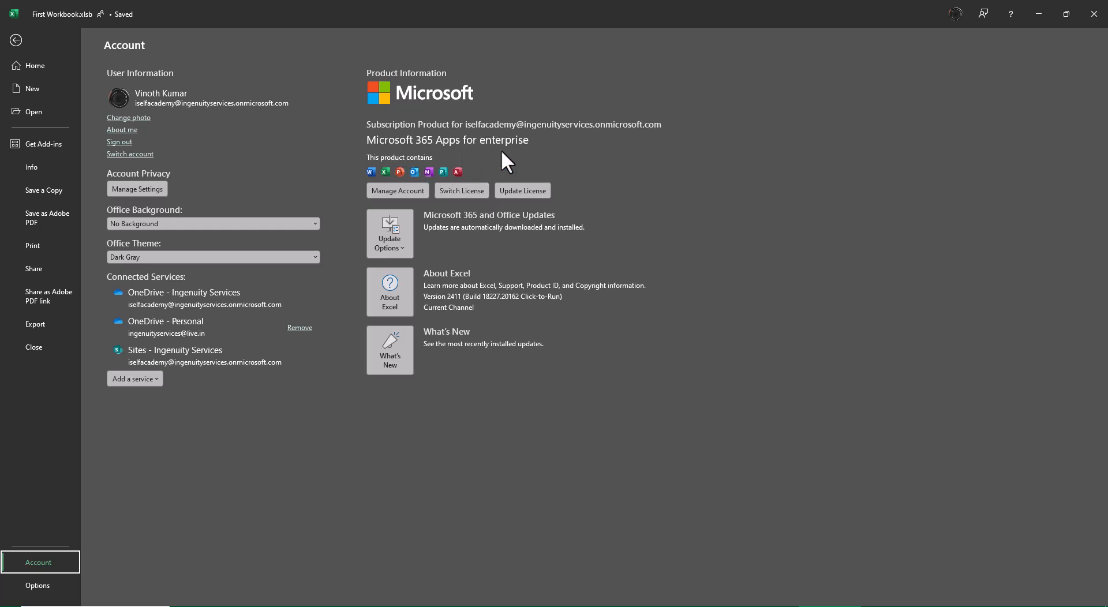
left_click(10, 41)
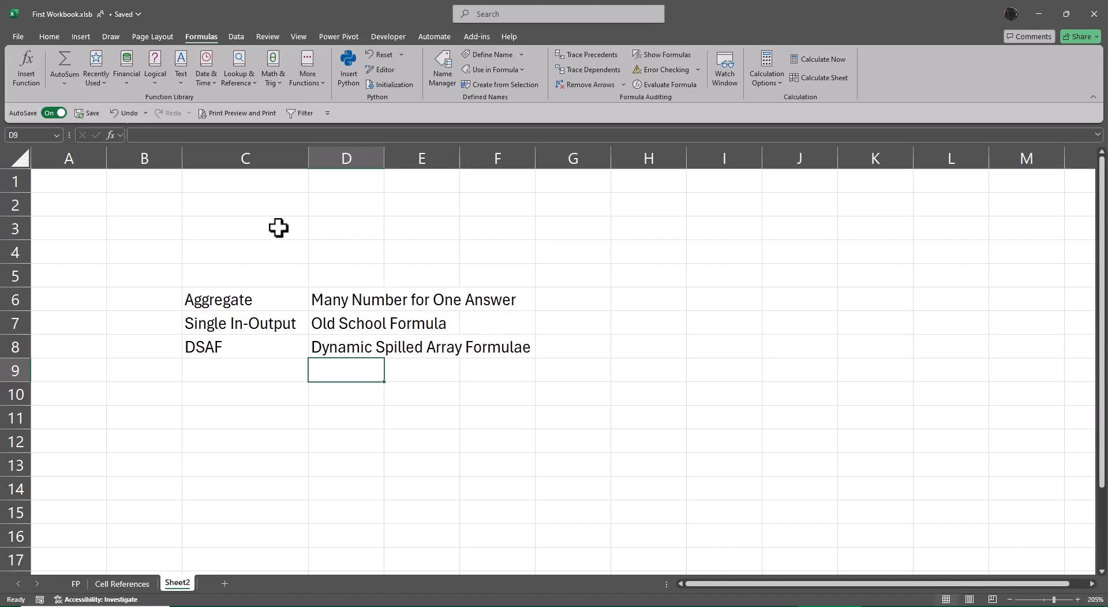
Step: Examine the REGEX functions among the text functions and in the formula suggestions for "=reg" in H6
left_click(183, 79)
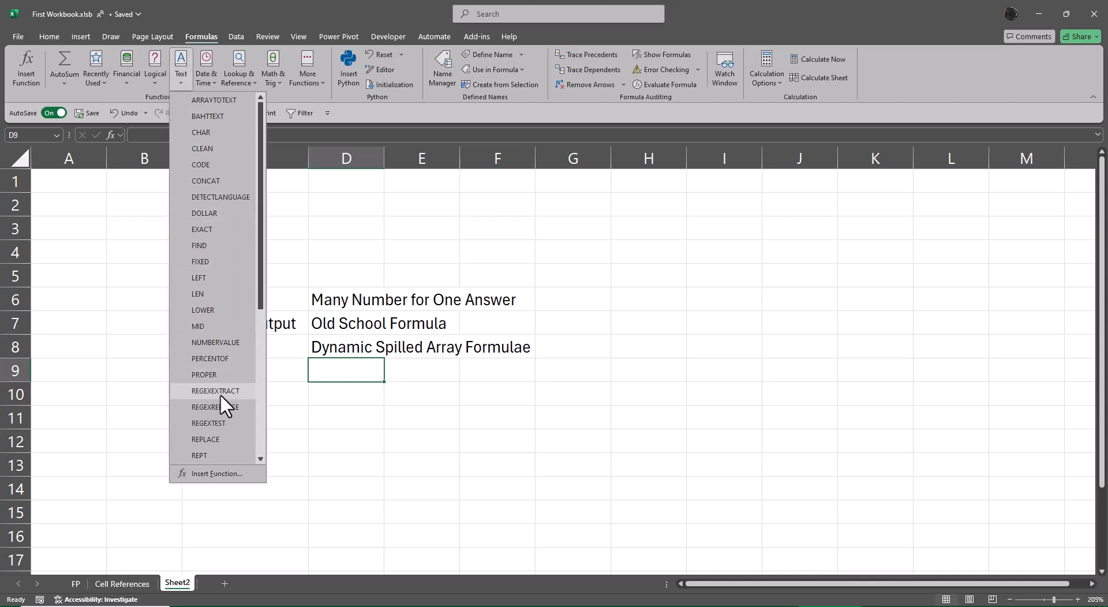
left_click(636, 299)
left_click(636, 296)
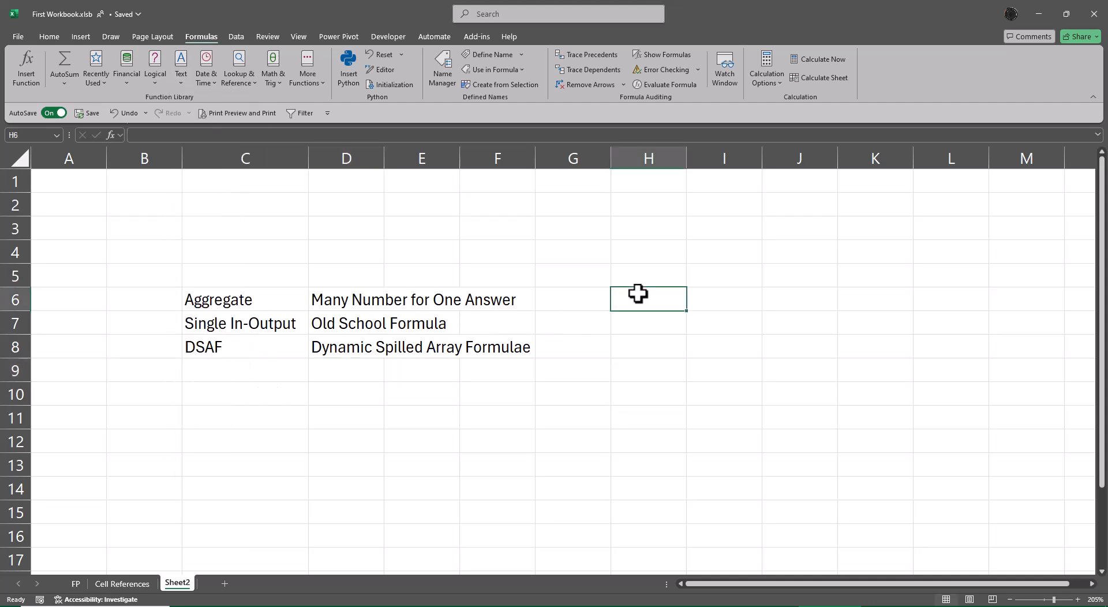
type("=reg")
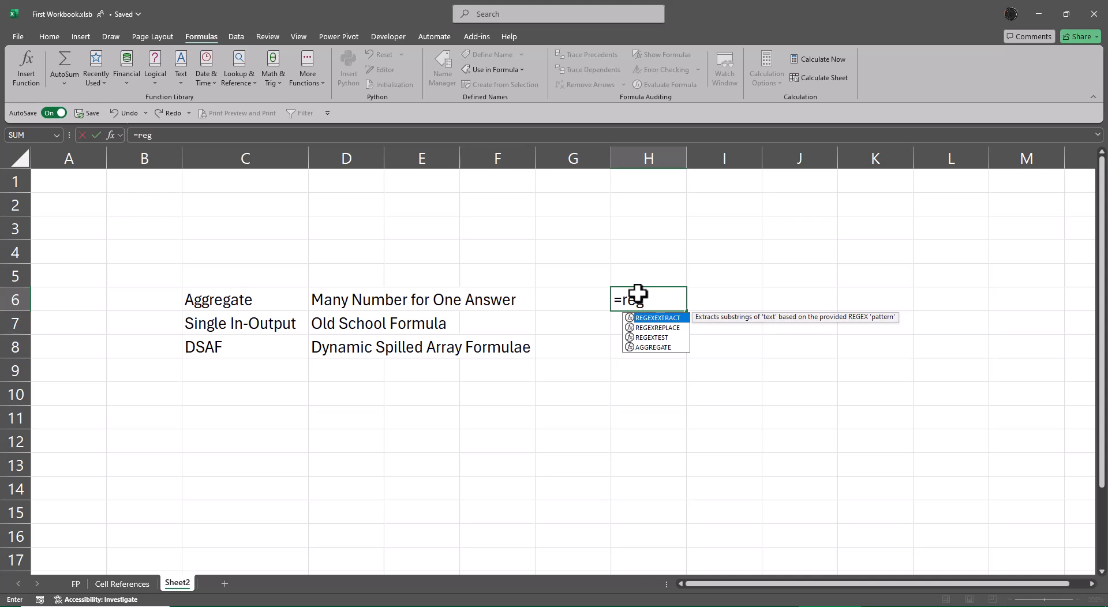
key("BackSpace")
key("BackSpace")
key("BackSpace")
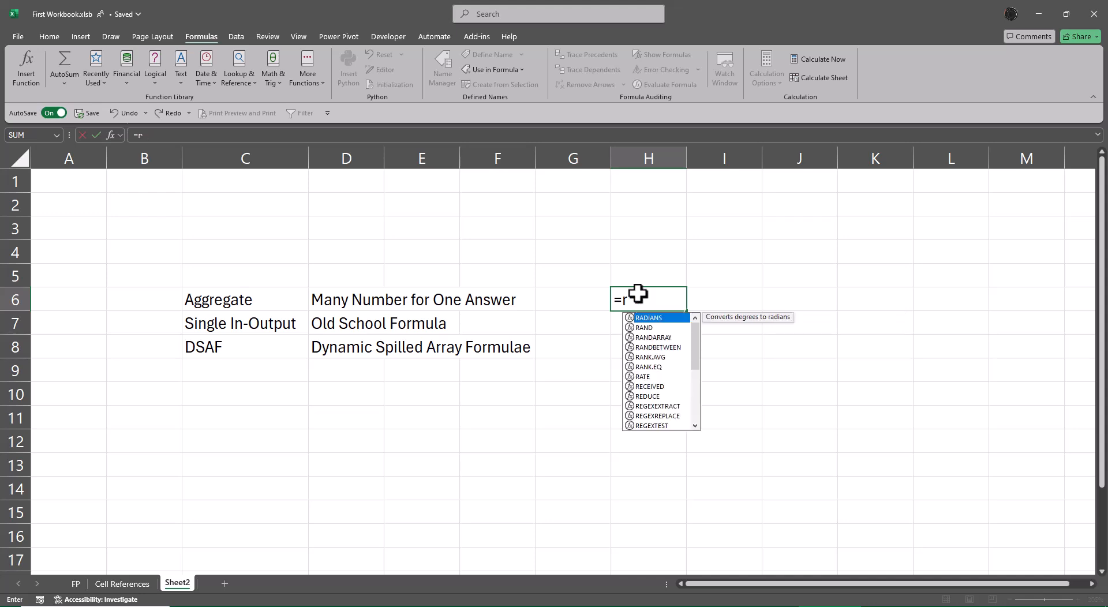
Step: Look up the formula suggestions for "=gro" and "=piv" in H6, and abandon the entry
type("gro")
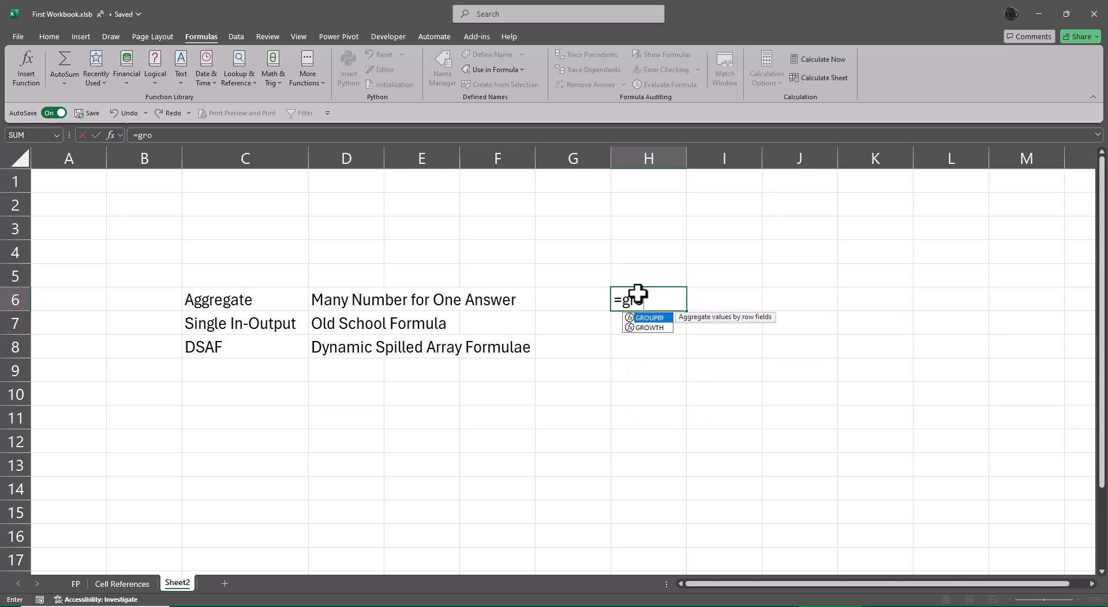
key("BackSpace")
key("BackSpace")
key("BackSpace")
type("p")
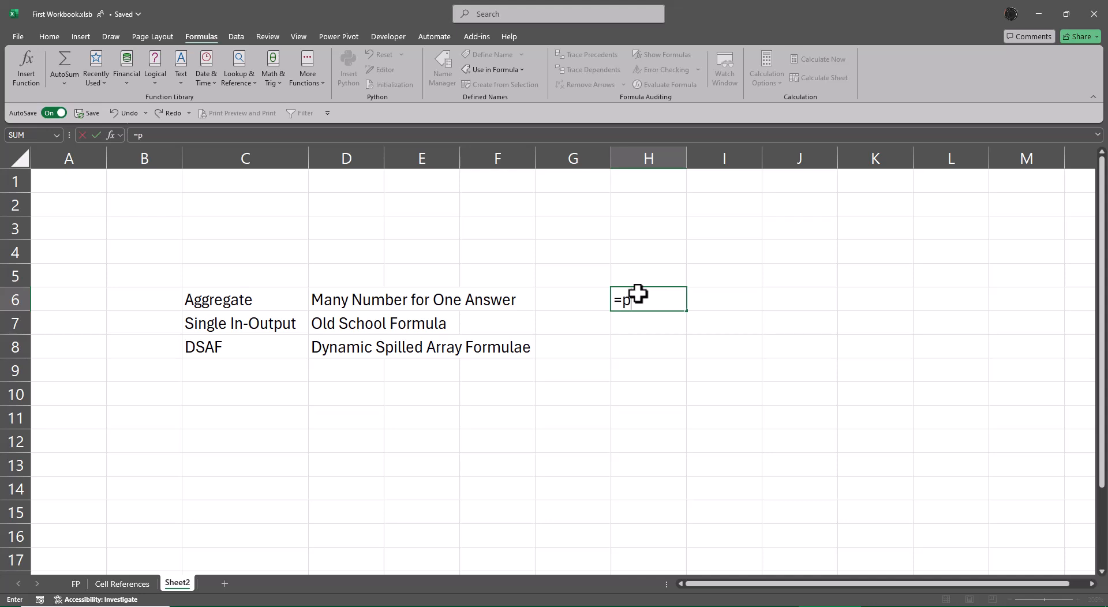
type("iv")
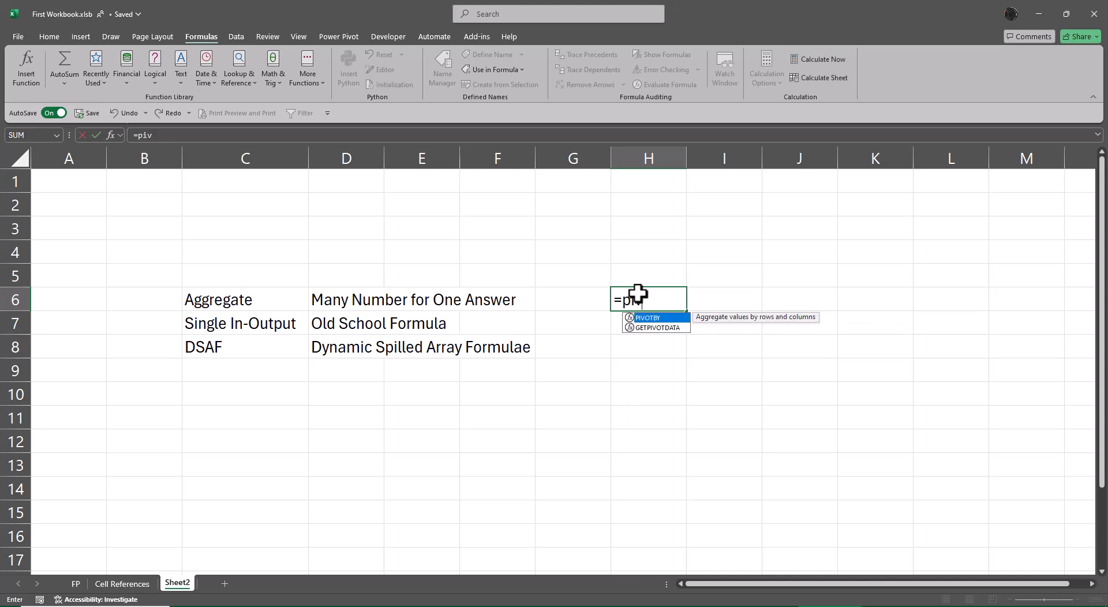
key("Escape")
key("Escape")
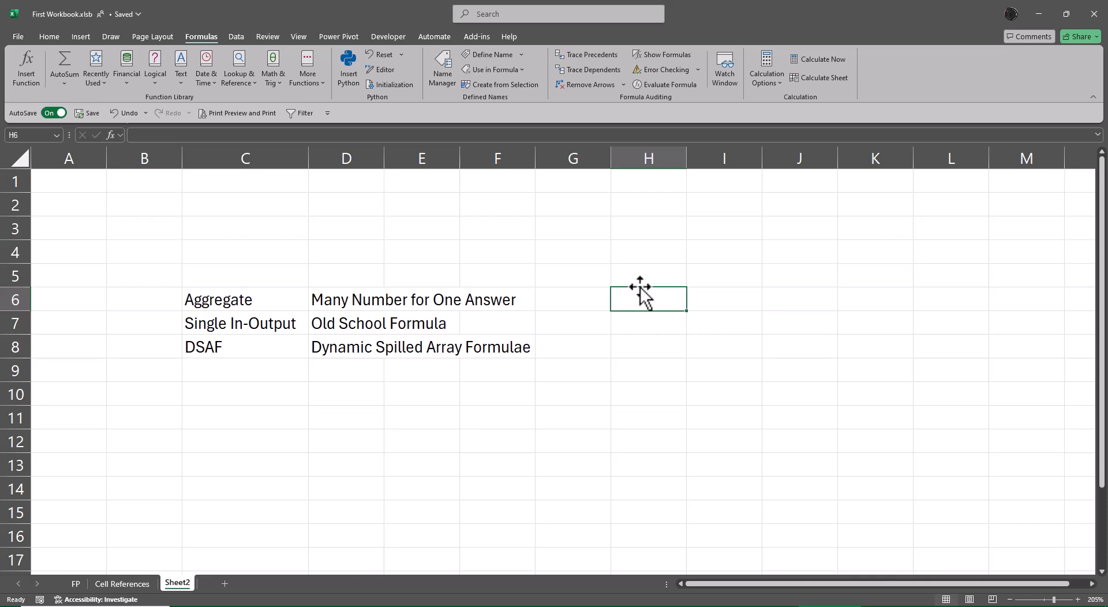
Step: Add a new blank worksheet after Sheet2
left_click(225, 590)
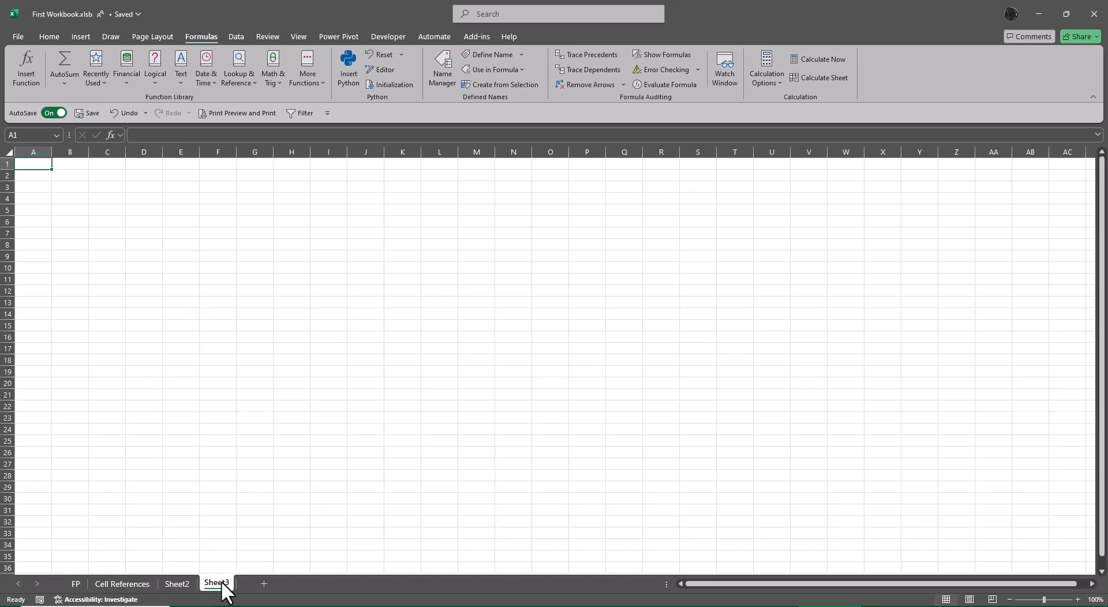
Step: Open Other Formula.xlsm from the Class 9 Files folder inside Basic Excel
scroll(260, 459, "up", 3)
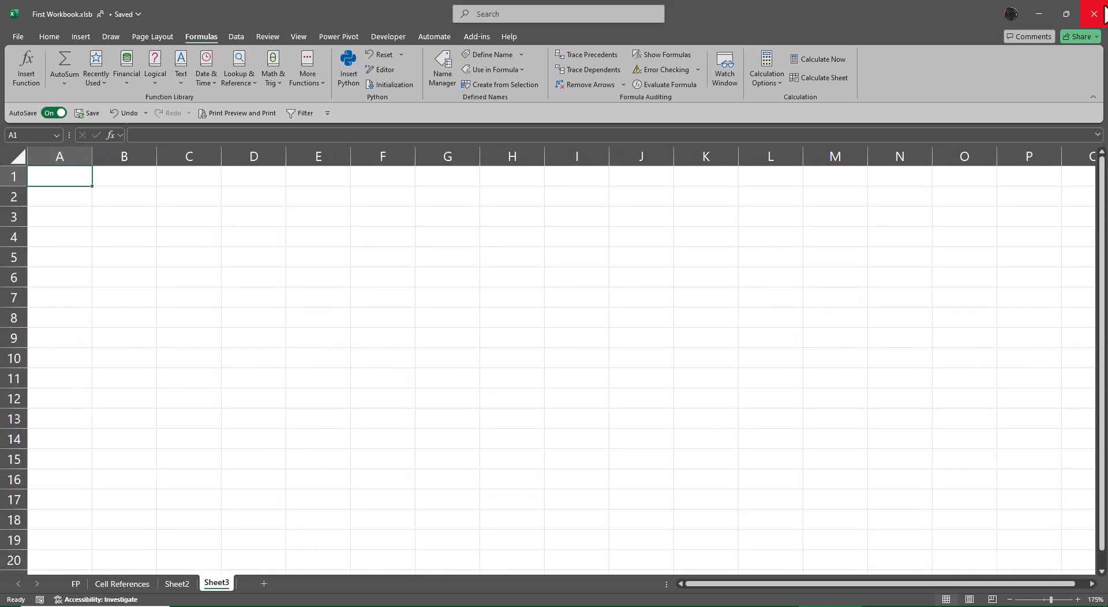
left_click(1036, 8)
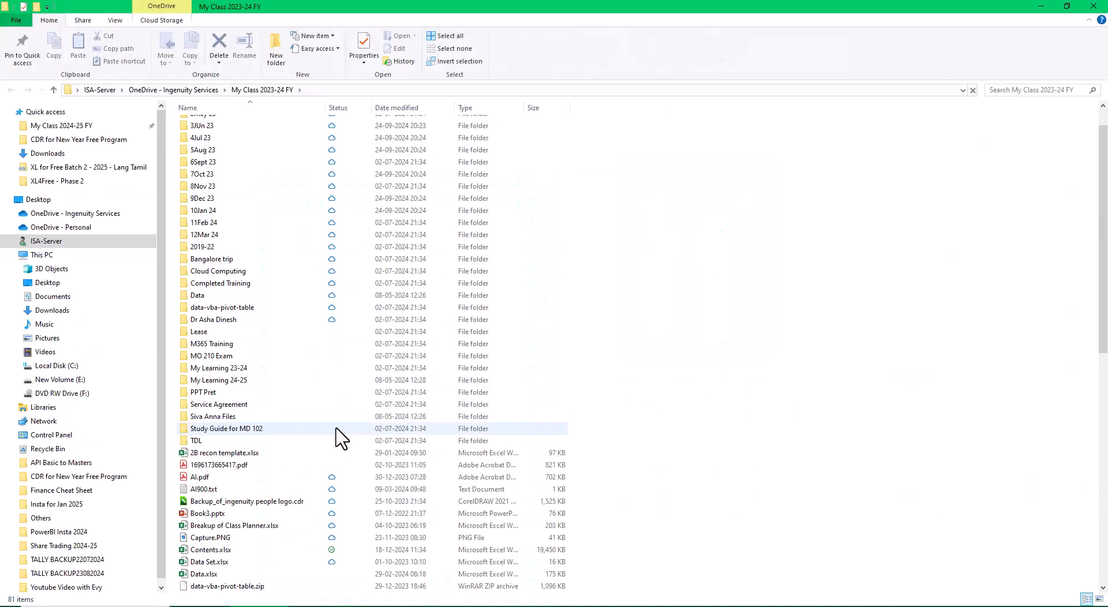
scroll(338, 432, "down", 4)
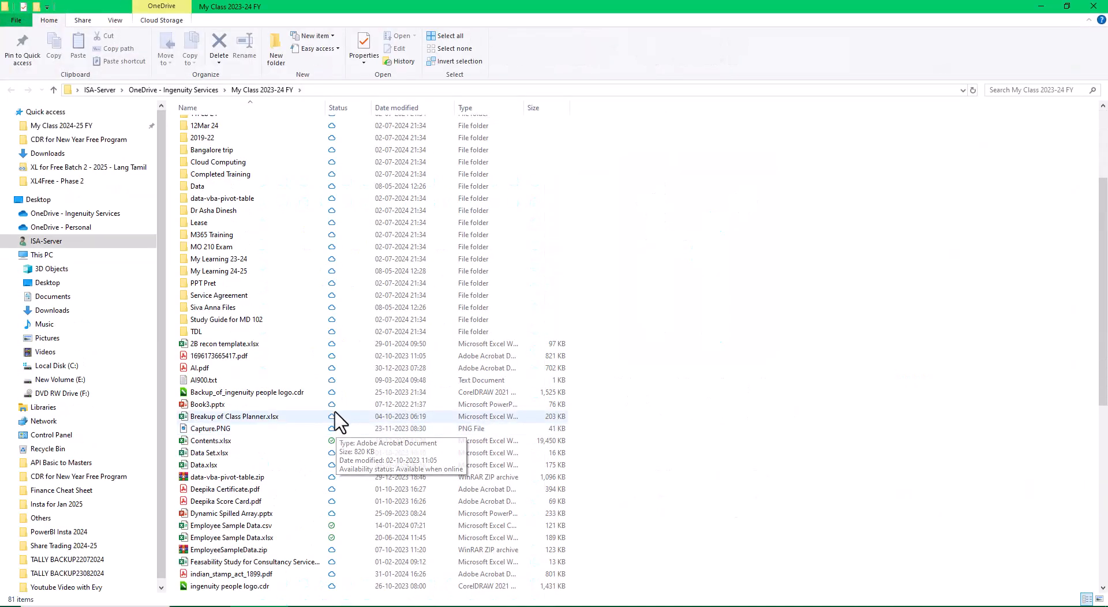
double_click(218, 307)
double_click(216, 138)
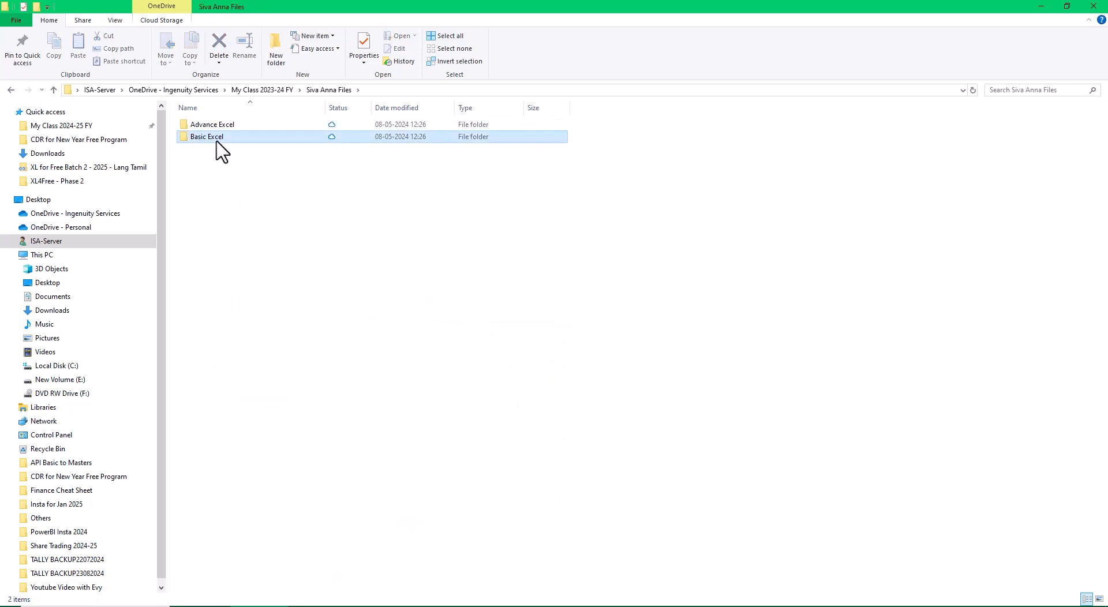
double_click(208, 223)
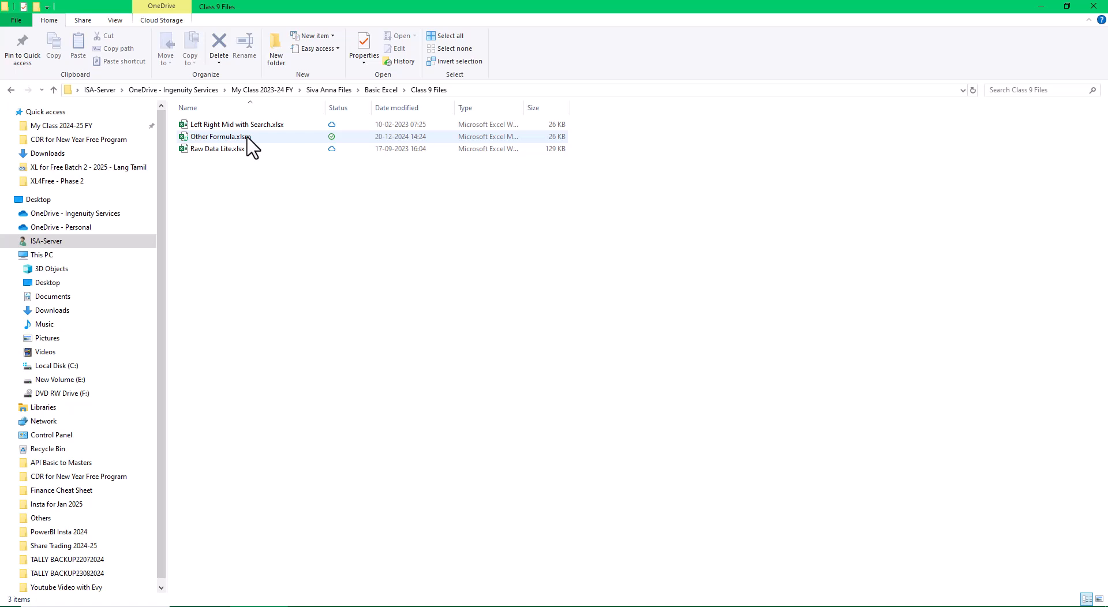
left_click(243, 137)
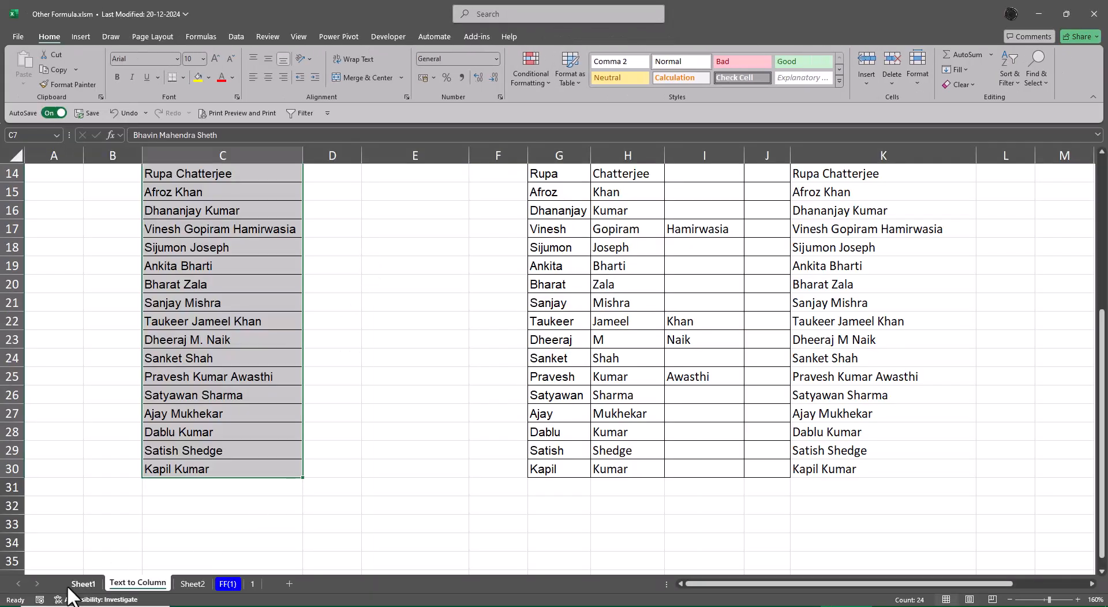
Step: Copy the manager list with its "Breaking of data" title, C5:C30, on the Text to Column sheet
left_click(82, 584)
left_click(151, 584)
left_click(265, 438)
key("ctrl+Up")
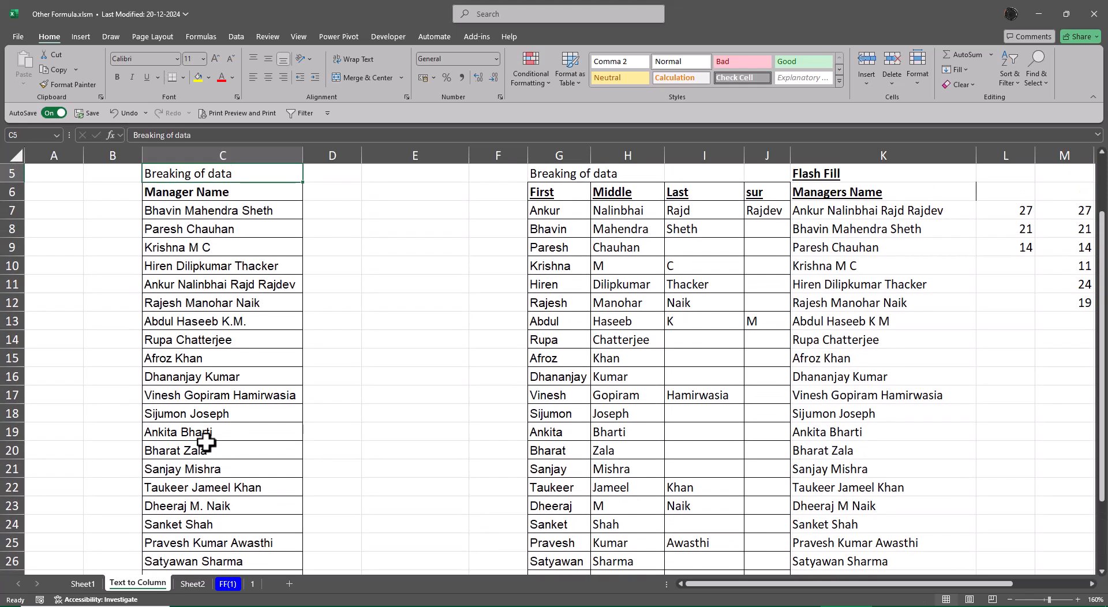
key("ctrl+shift+Down")
key("ctrl+c")
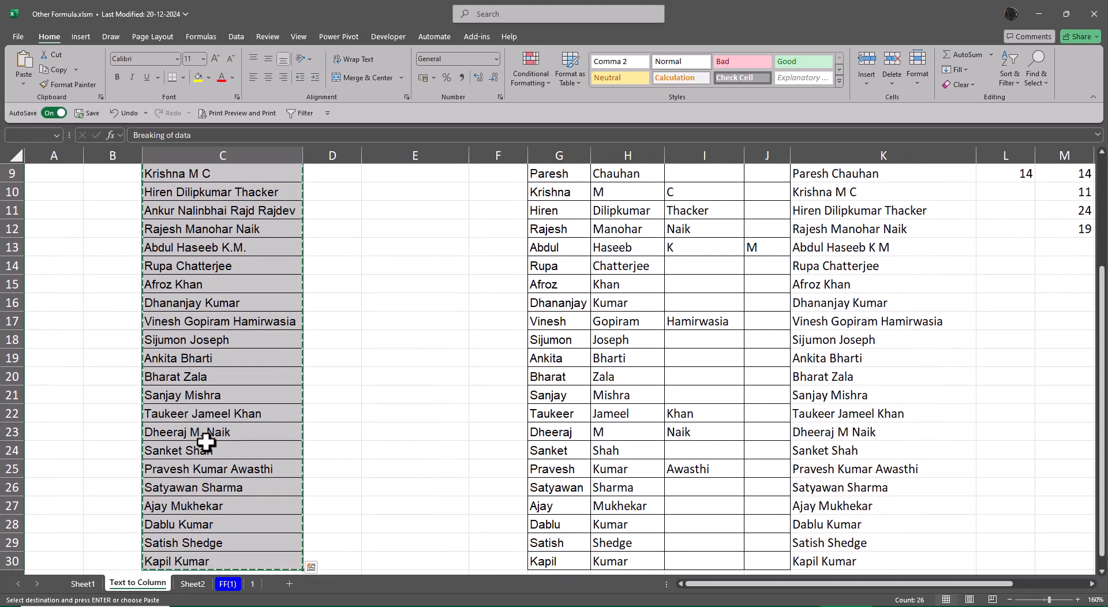
Step: Switch back to First Workbook.xlsb and paste the copied manager list at D3 of Sheet3
key("alt+Tab")
key("alt+Tab")
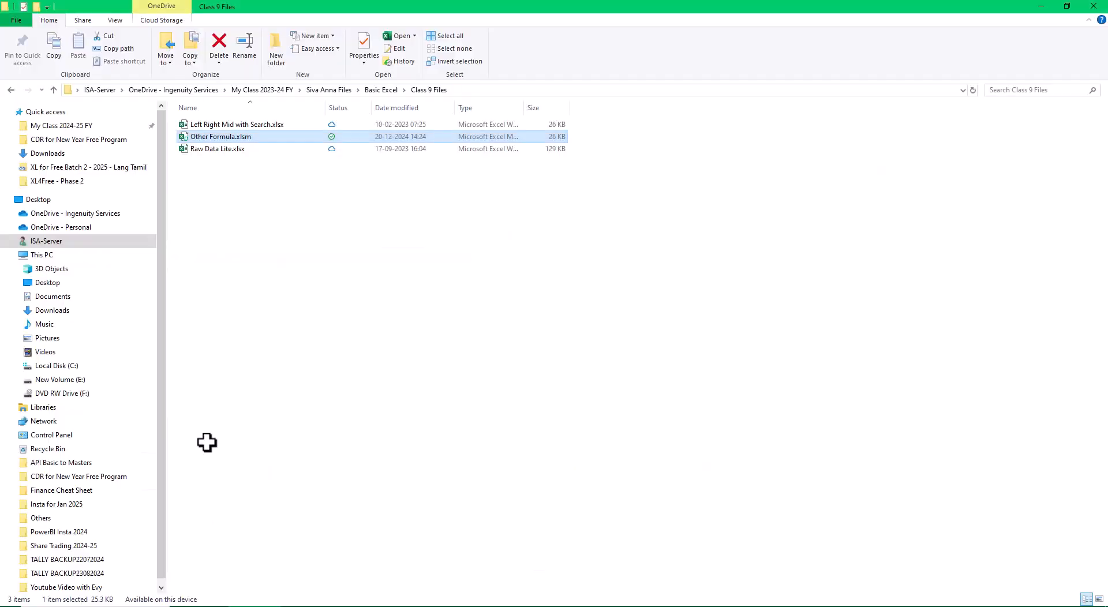
key("super+d")
key("alt+Tab")
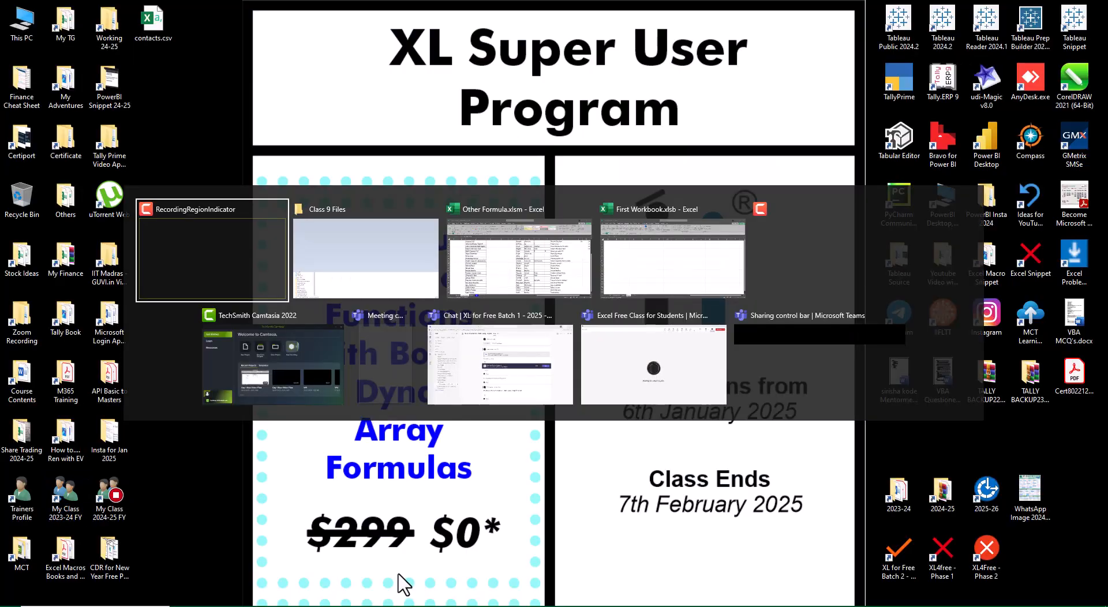
key("alt+Tab")
key("alt+Tab")
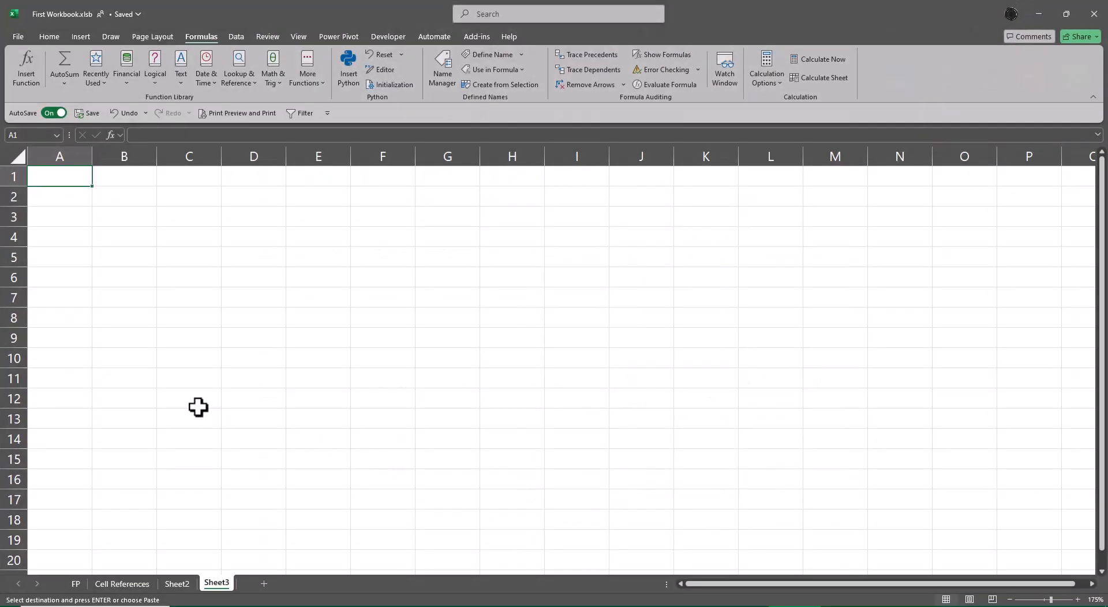
left_click(226, 222)
key("ctrl+v")
key("Escape")
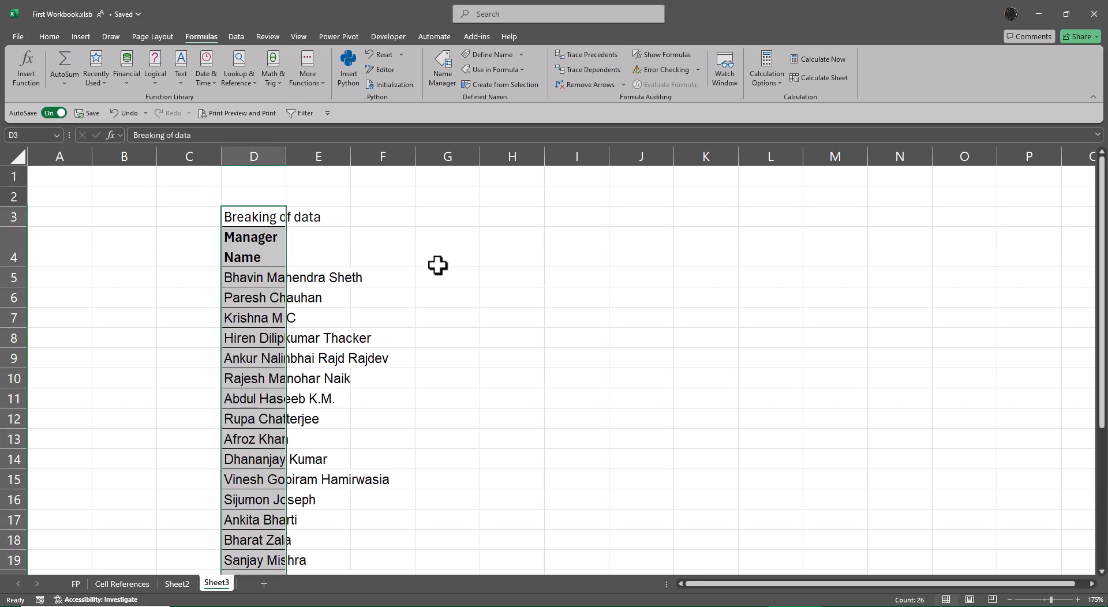
Step: Clear the "Breaking of data" title from D3 and autofit column D to the manager names
key("Delete")
key("Down")
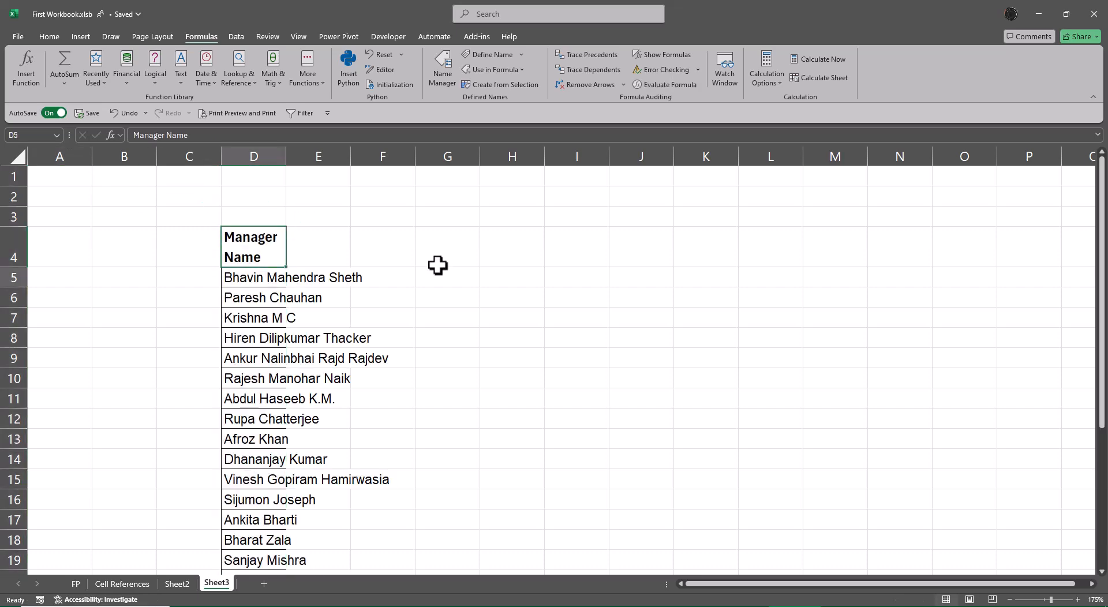
key("Down")
key("ctrl+shift+Down")
key("alt+o")
key("c")
key("a")
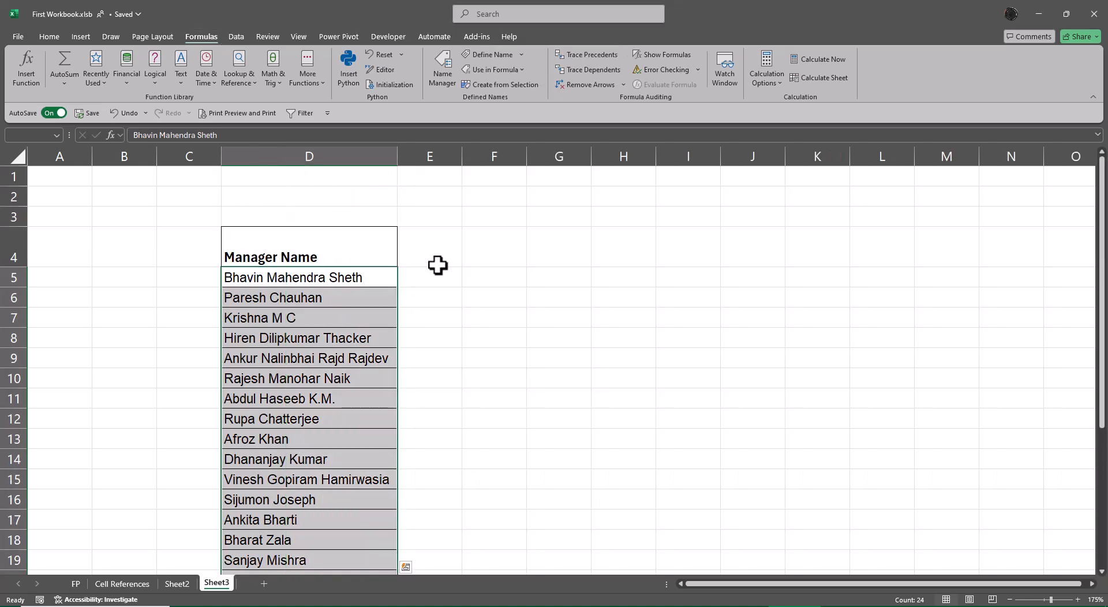
Step: Autofit the height of row 4, which holds the Manager Name heading
key("Up")
key("alt+o")
key("r")
key("a")
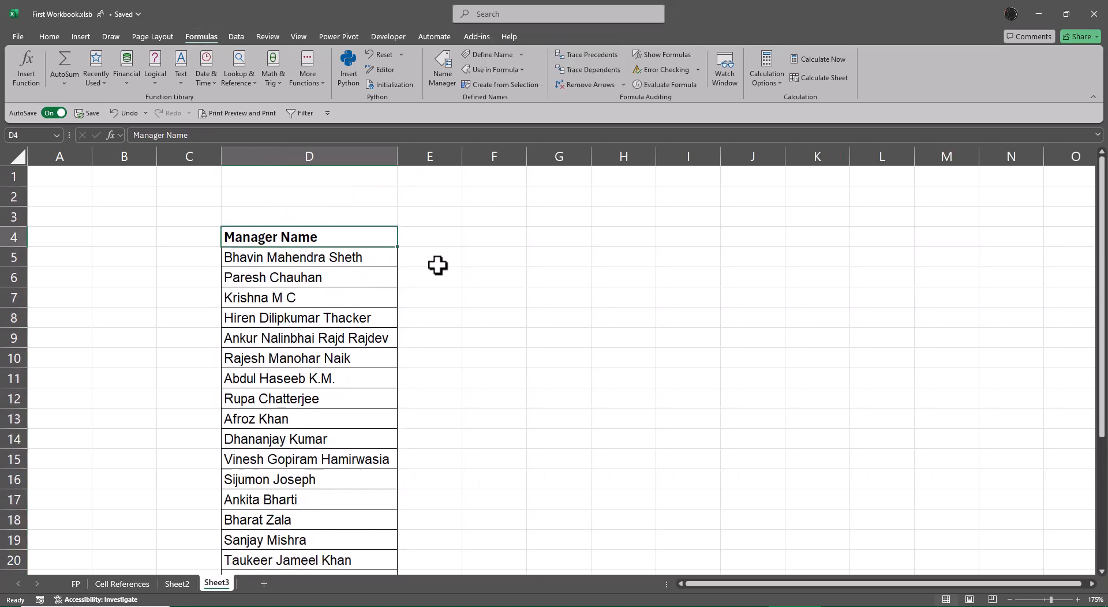
key("Down")
key("Up")
Step: Delete two blank rows above the list so the Manager Name heading sits in row 2
left_click(357, 172)
key("shift+space")
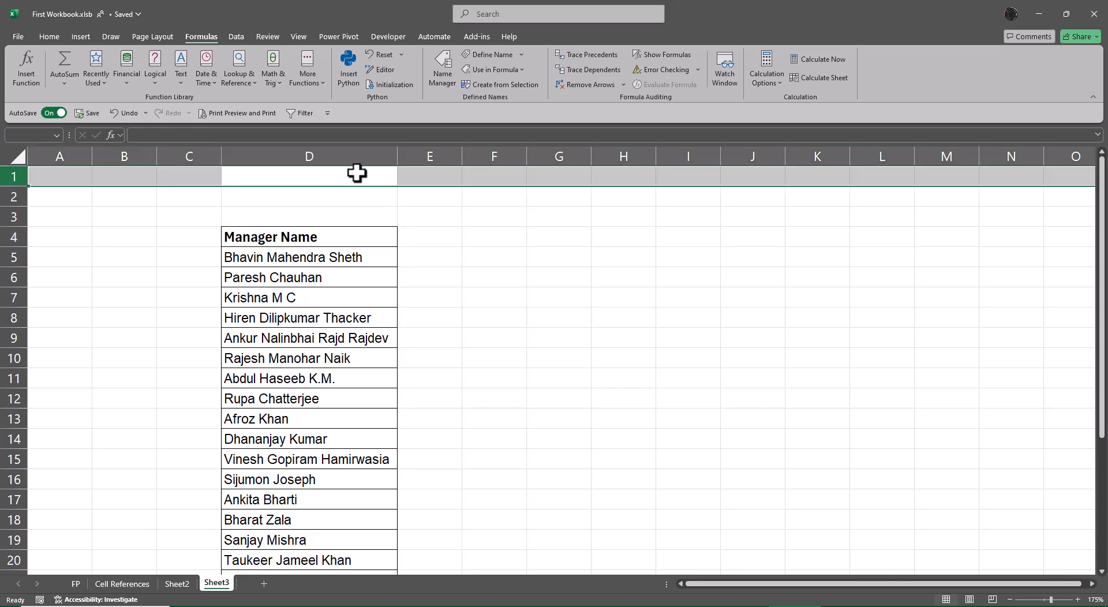
key("ctrl+minus")
key("ctrl+minus")
key("Down")
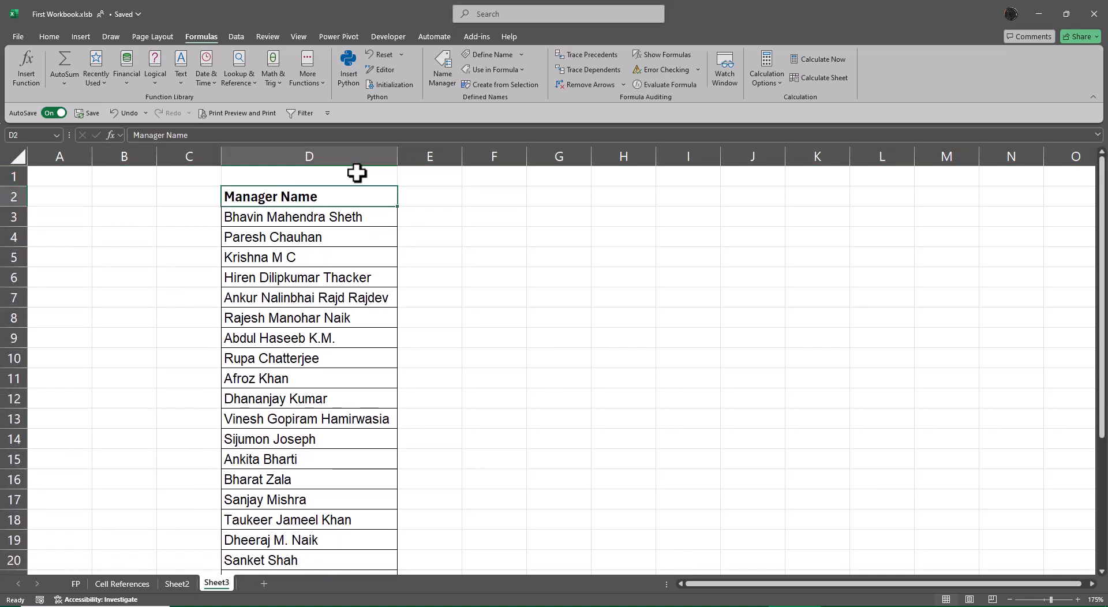
key("ctrl+Down")
key("ctrl+Up")
key("Up")
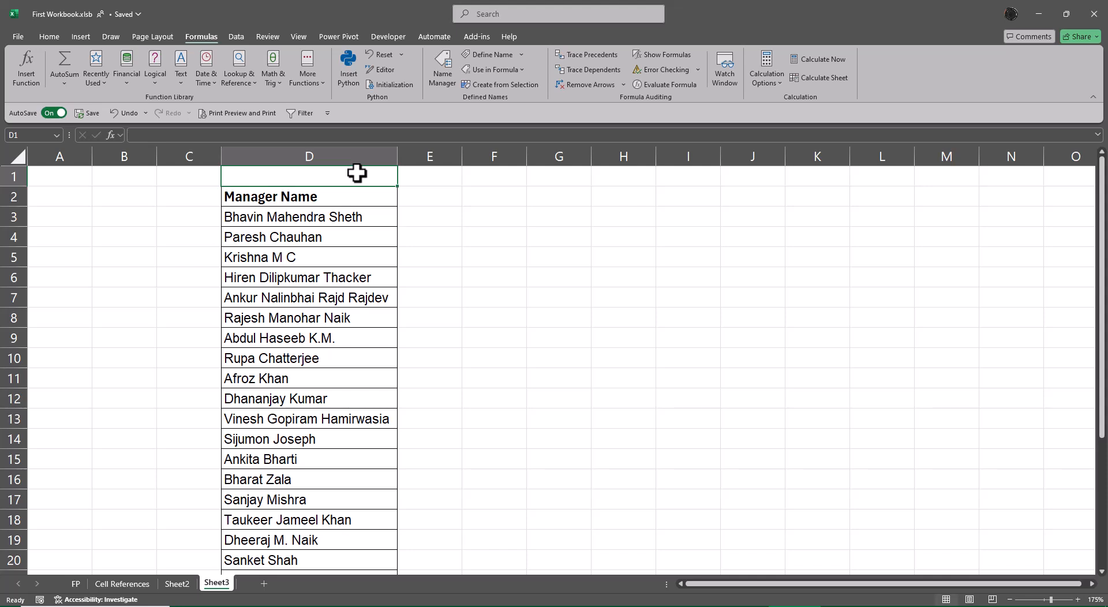
Step: Look through the available text functions, including PROPER, UPPER and LOWER
left_click(179, 81)
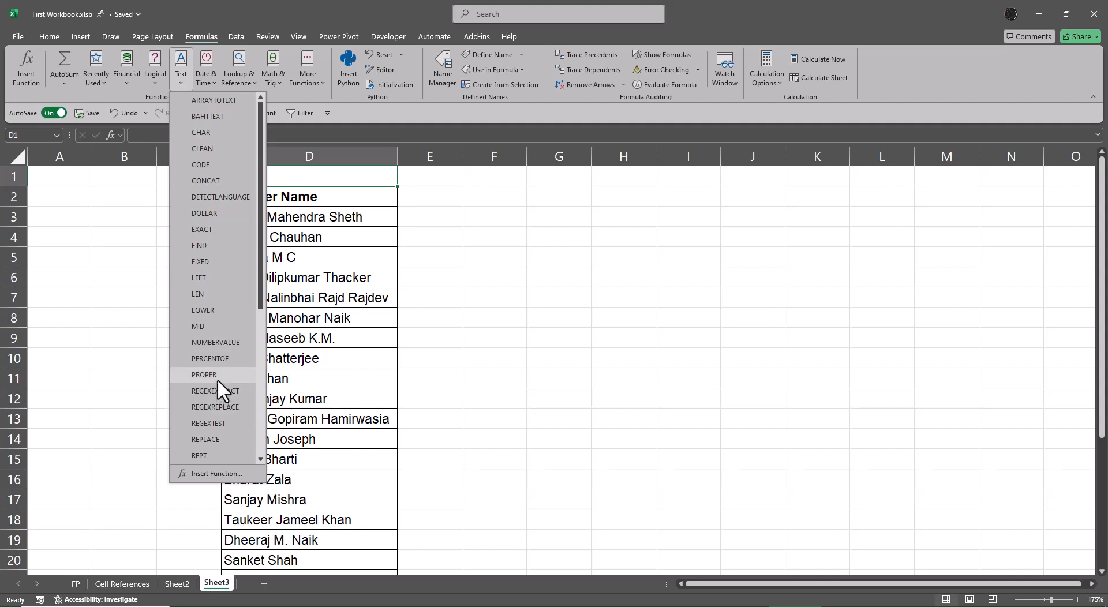
scroll(218, 379, "down", 2)
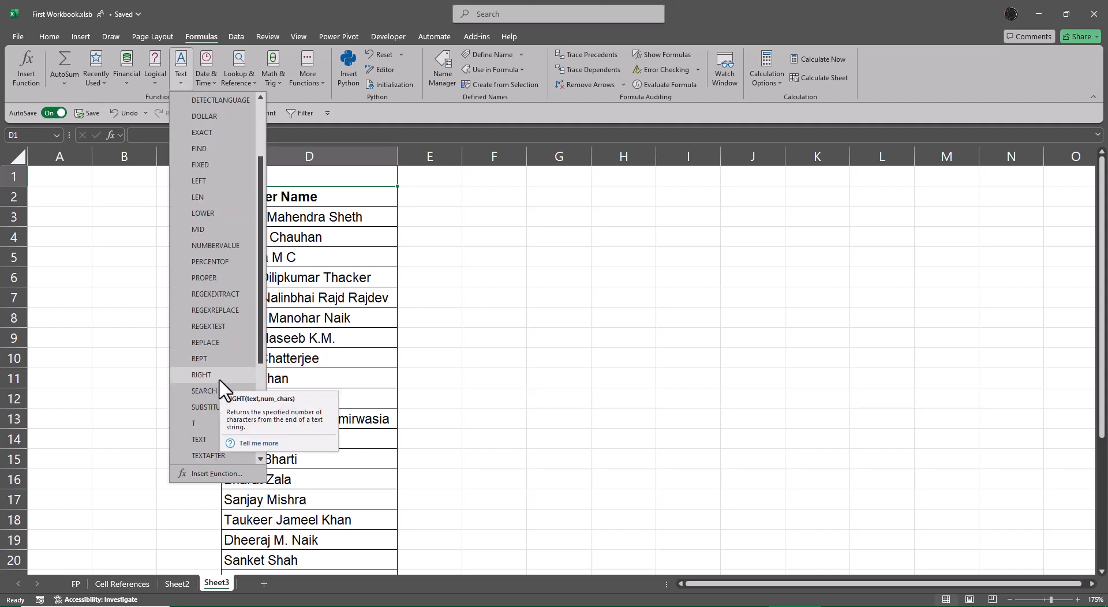
scroll(219, 381, "down", 4)
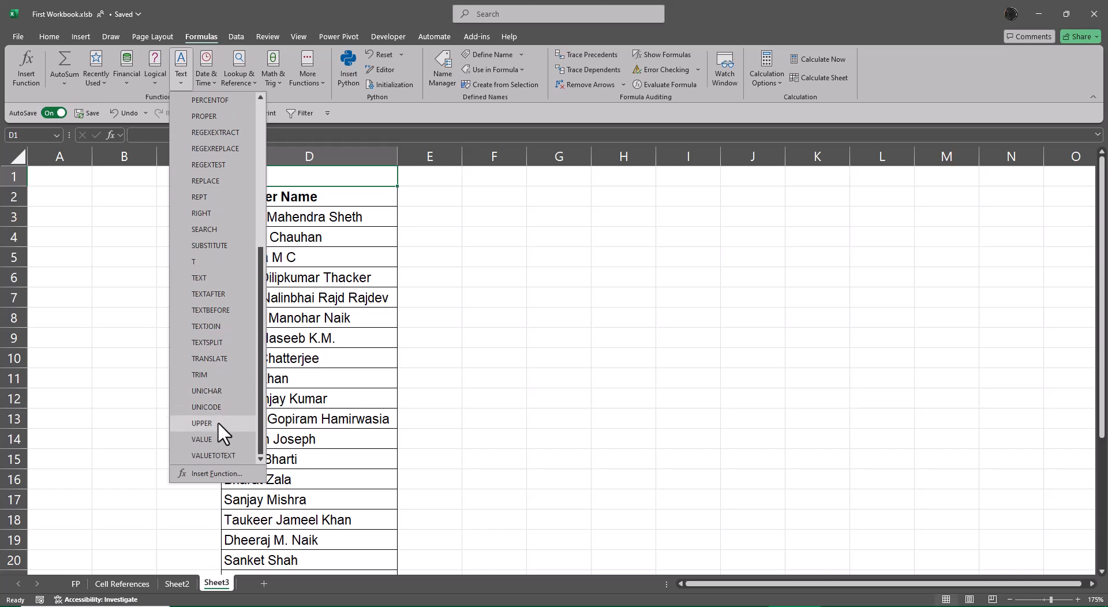
scroll(216, 421, "up", 2)
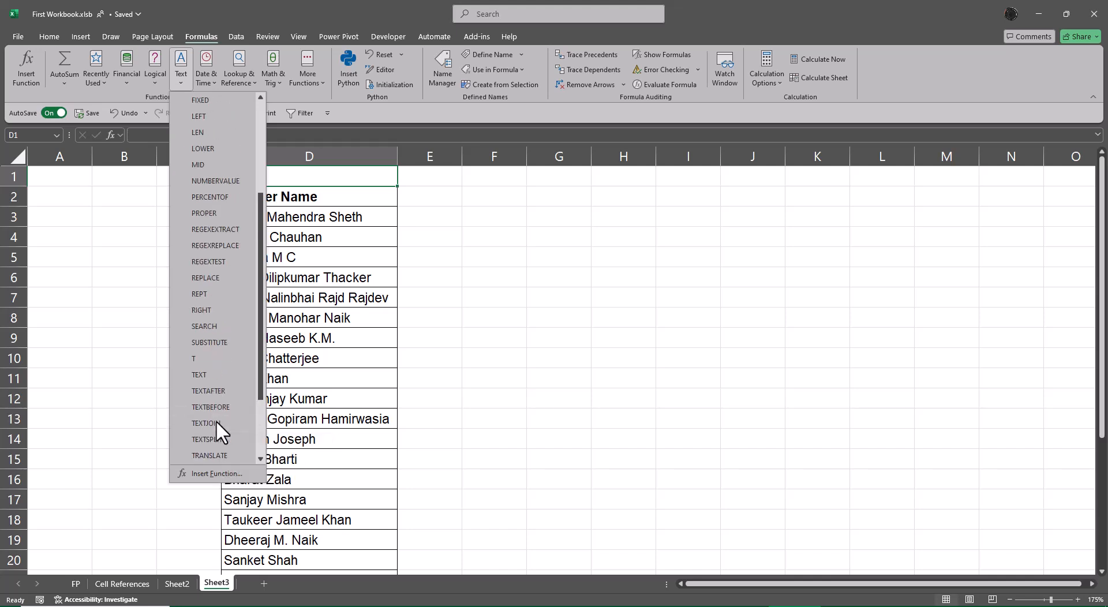
scroll(215, 420, "up", 1)
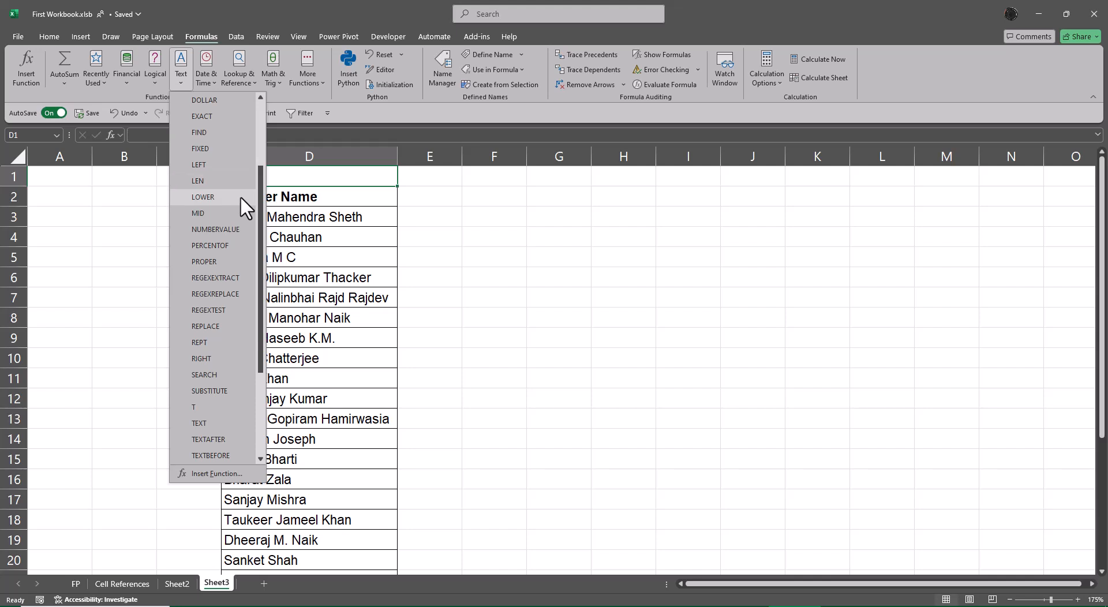
left_click(522, 208)
Step: Enter the headings Proper in G2, Upper in I2 and Lower in K2
left_click(532, 194)
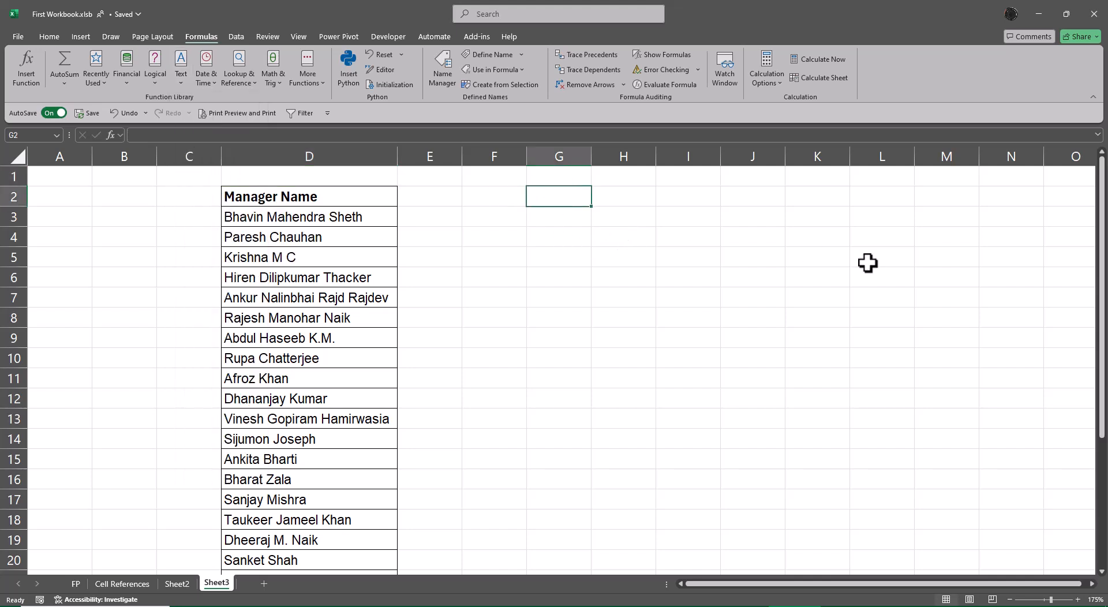
type("Prope")
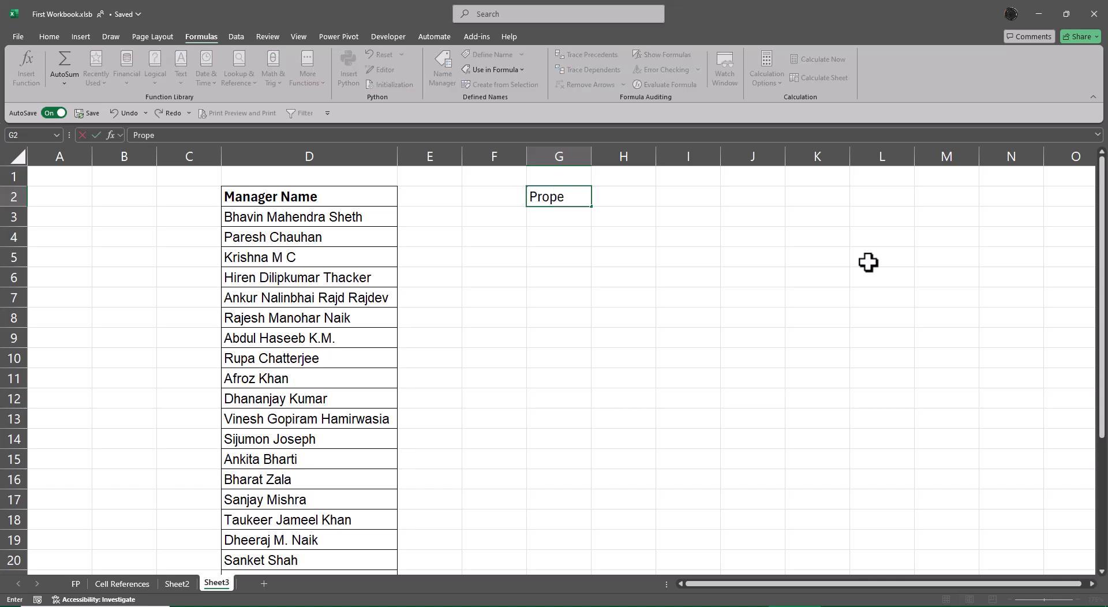
key("Tab")
key("Tab")
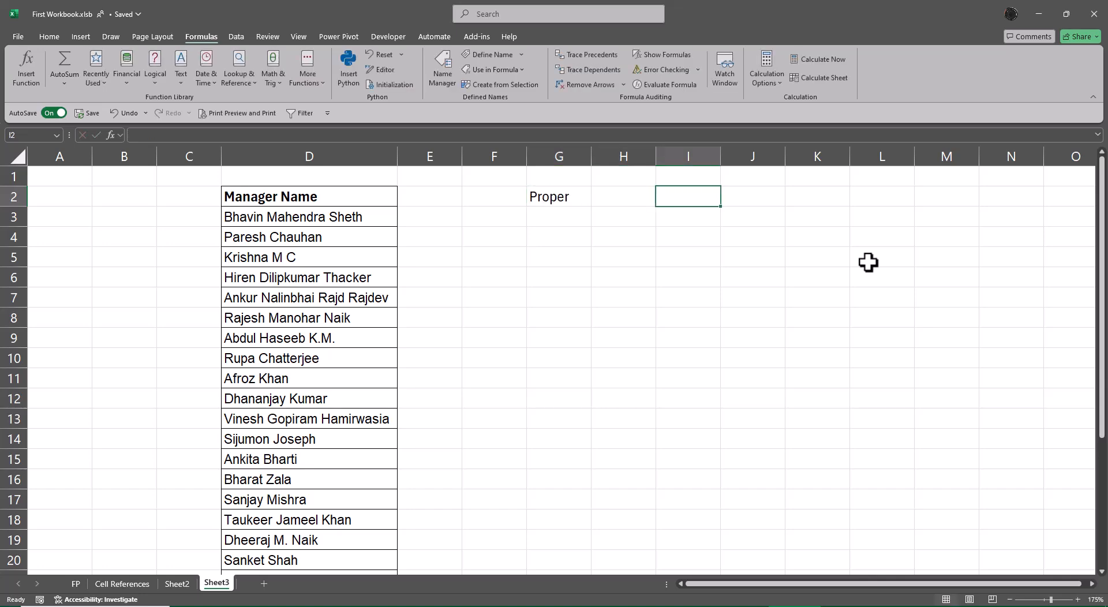
type("Upper")
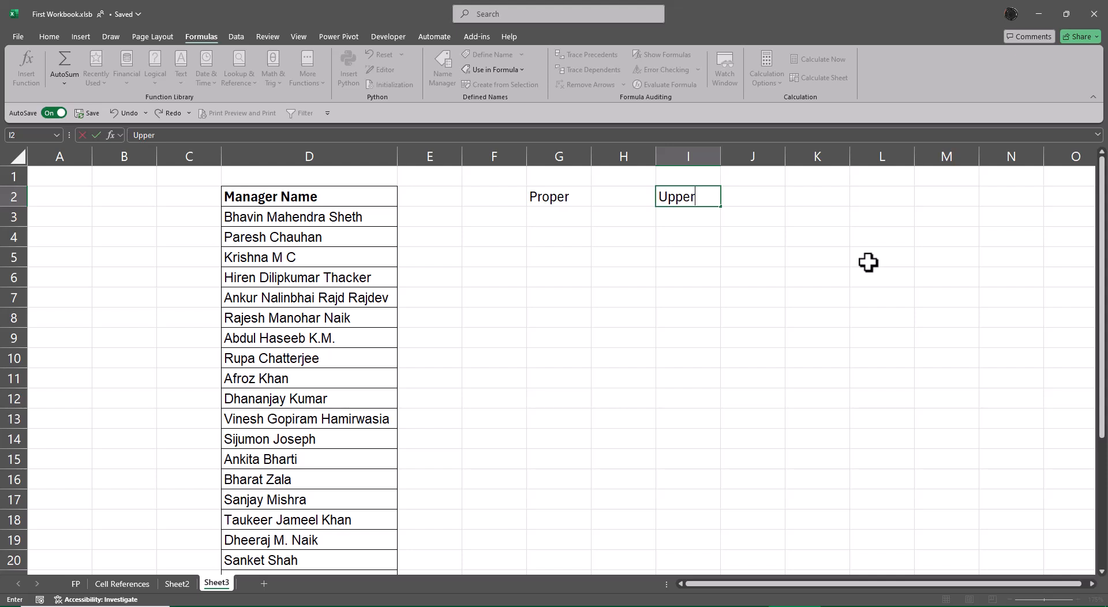
key("Tab")
key("Tab")
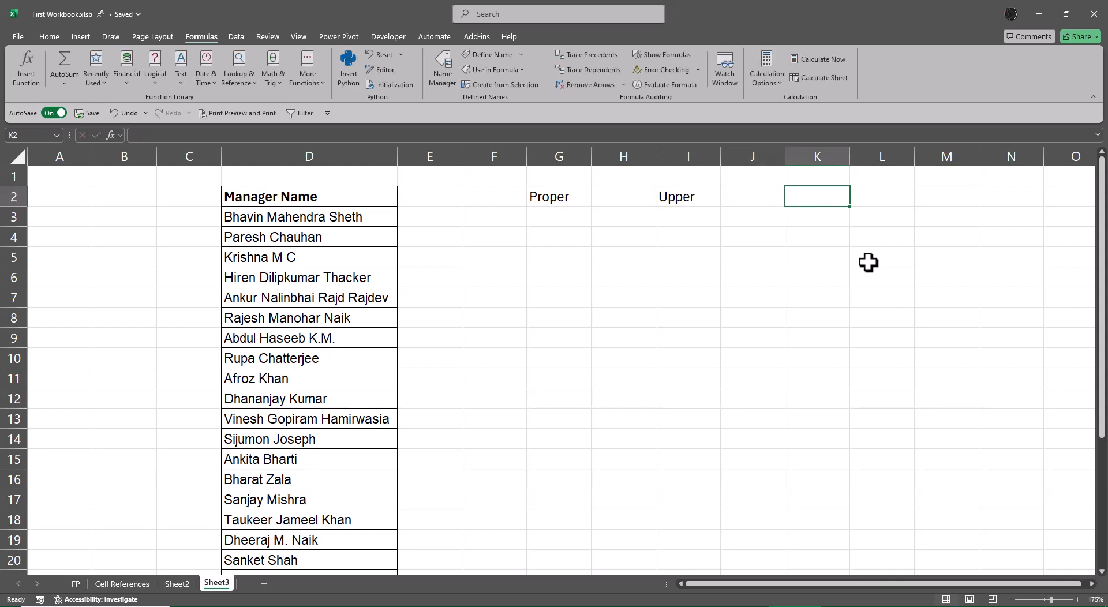
type("Lower")
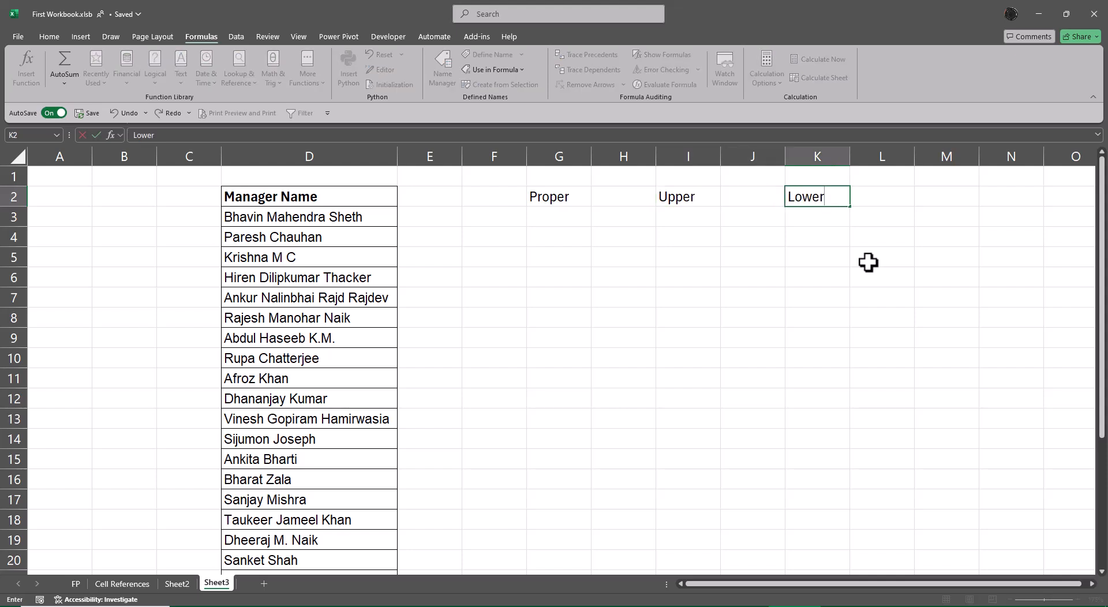
key("Return")
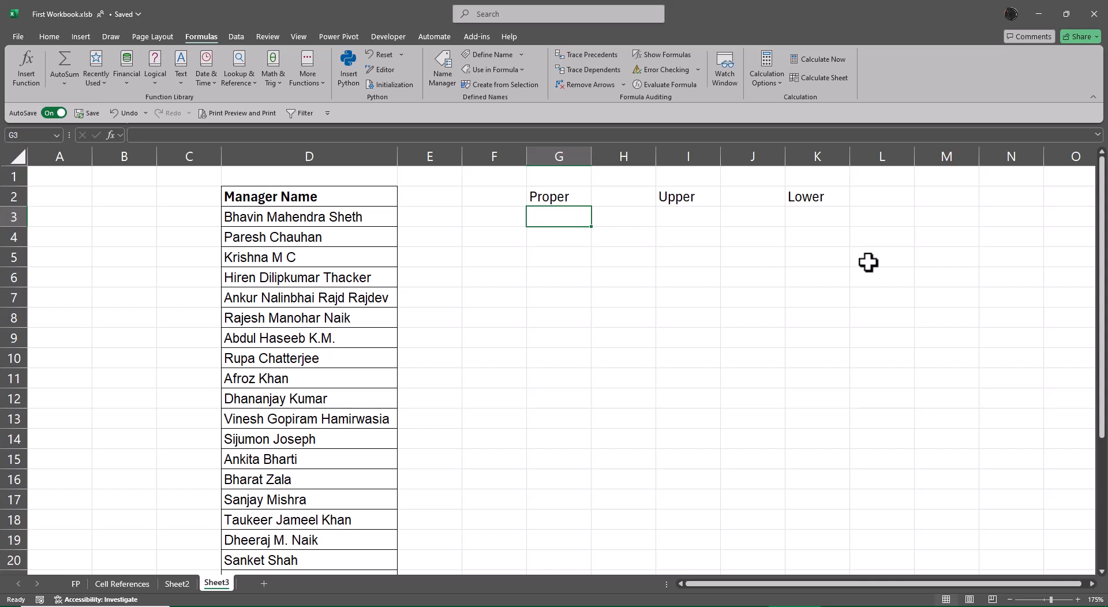
Step: Move the Proper, Upper and Lower headings from row 2 up to G1:K1
key("Up")
key("shift+Right")
key("shift+Right")
key("shift+Right")
key("shift+Right")
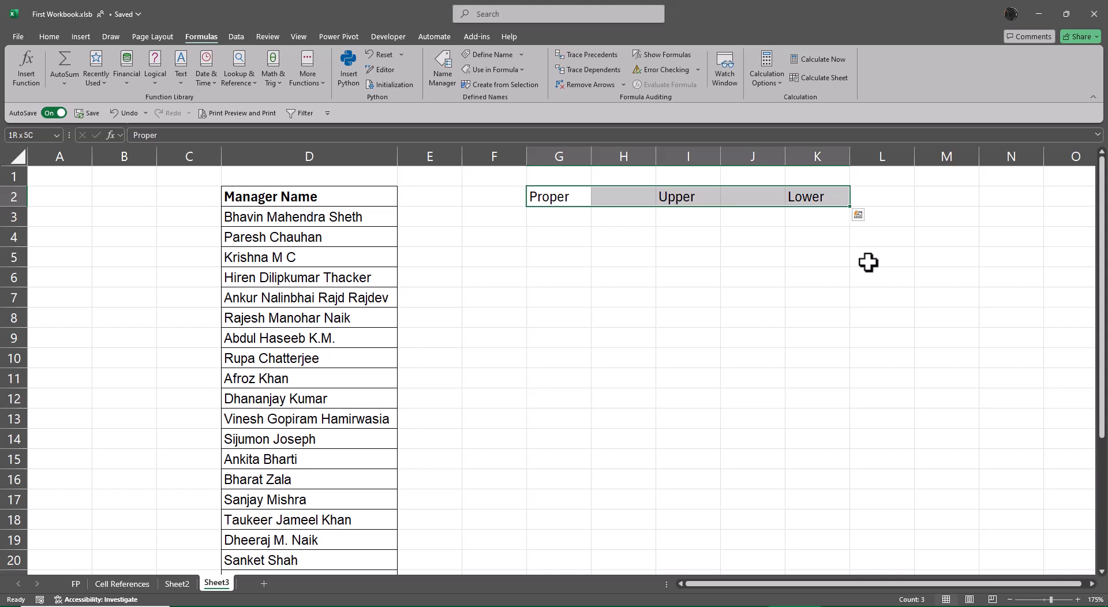
key("ctrl+x")
key("Up")
key("ctrl+v")
Step: Copy the Manager Name heading from D2 to G2, I2 and K2 beneath the Proper, Upper and Lower headings
key("Down")
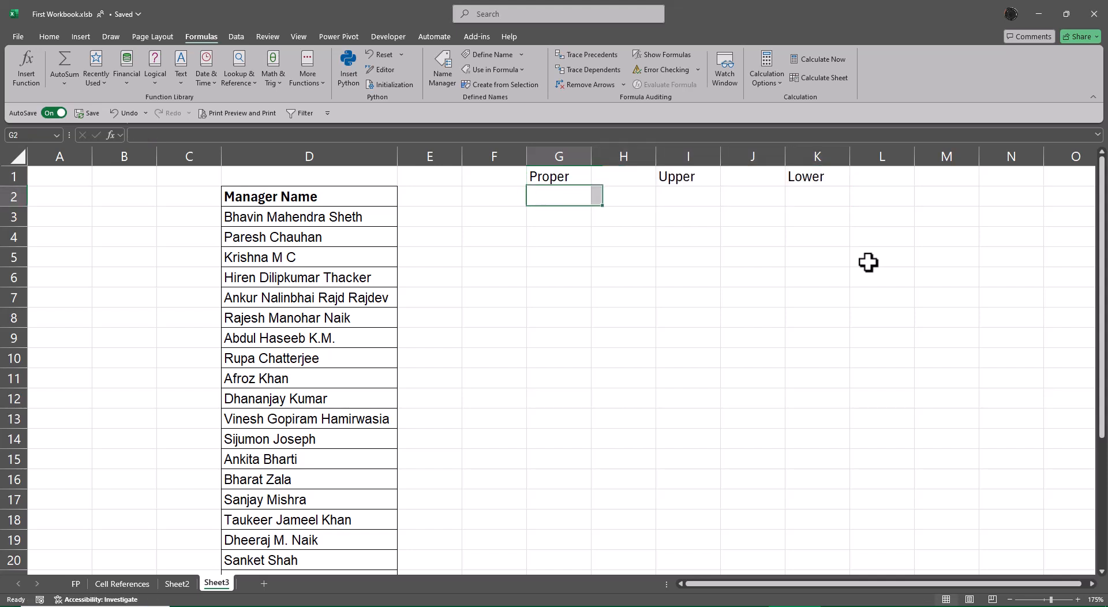
key("Left")
key("Left")
key("Left")
key("ctrl+c")
key("Right")
key("Right")
key("Right")
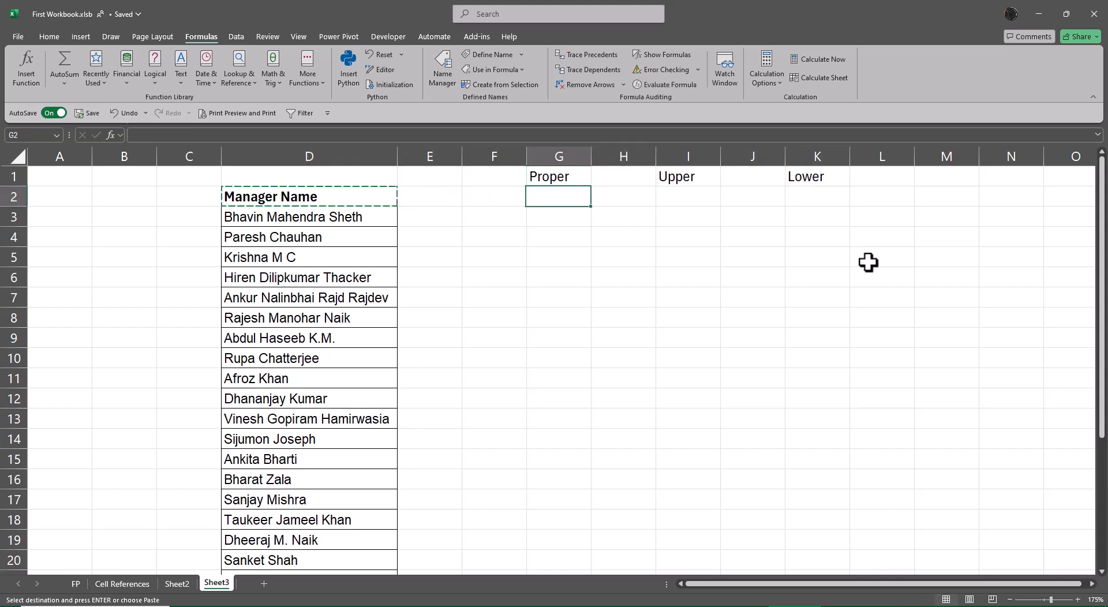
key("ctrl+v")
key("Right")
key("Right")
key("ctrl+v")
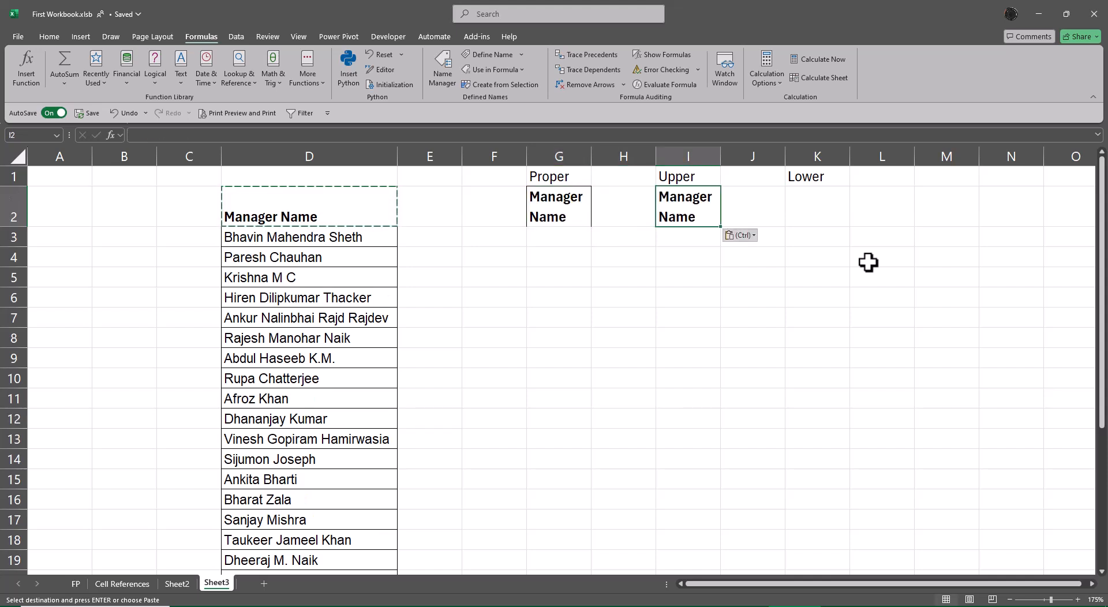
key("Right")
key("Right")
key("ctrl+v")
key("Escape")
key("Left")
key("Left")
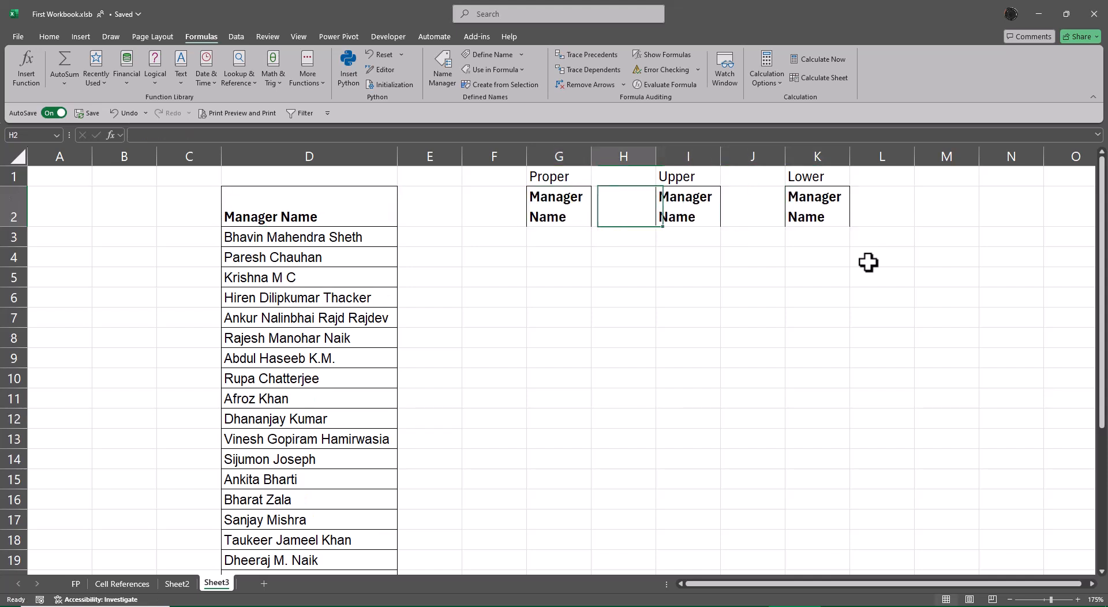
Step: Autofit column G to its Manager Name heading in G2 so the heading fits on one line
key("Left")
key("alt+o")
key("c")
key("a")
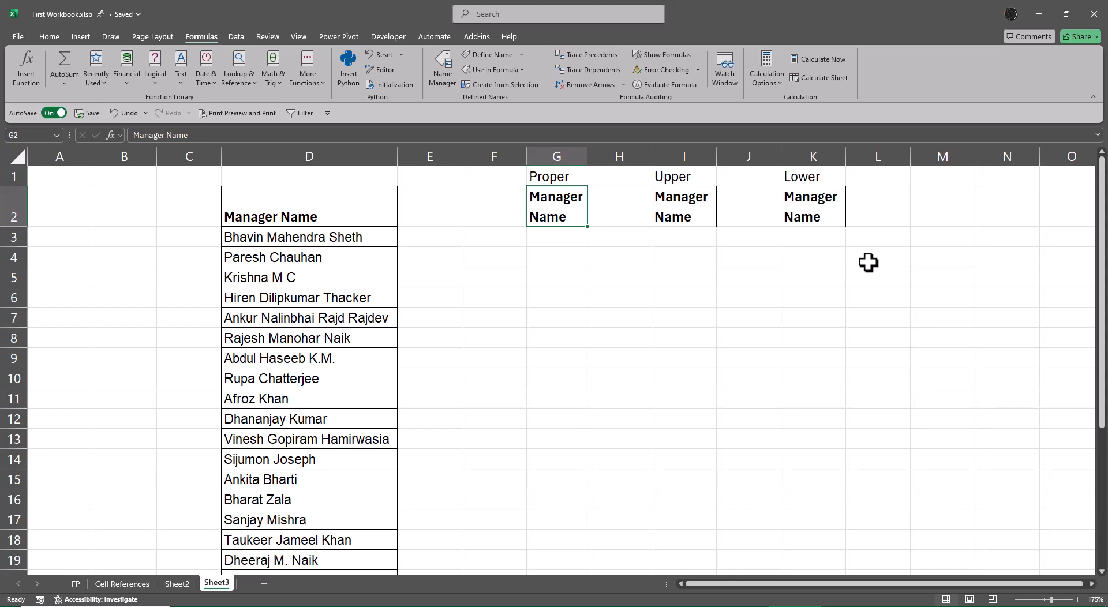
left_click_drag(587, 157, 711, 165)
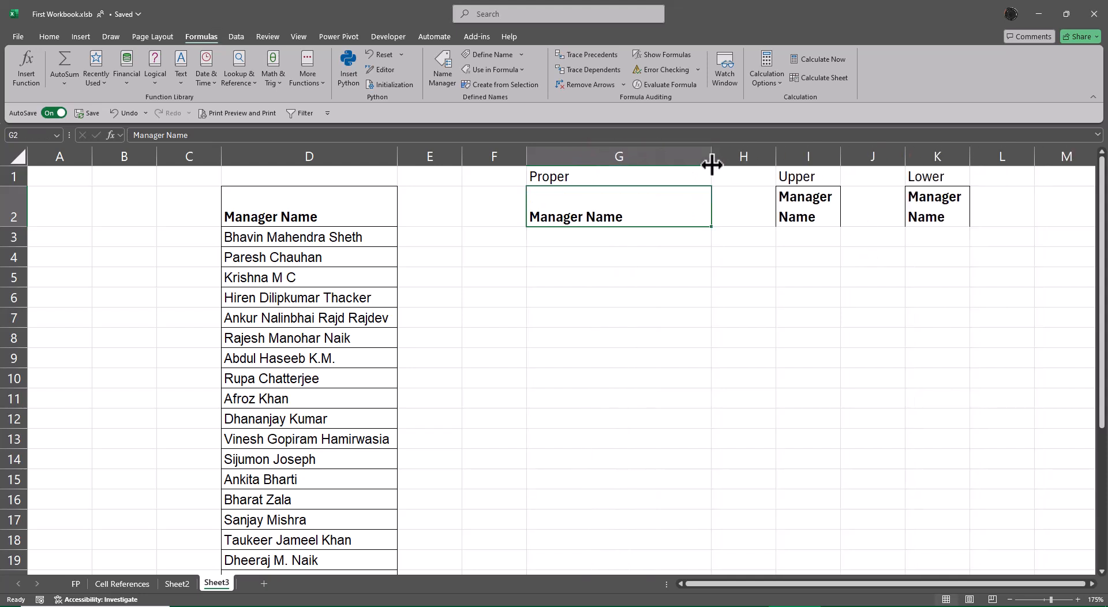
key("alt+o")
key("c")
key("a")
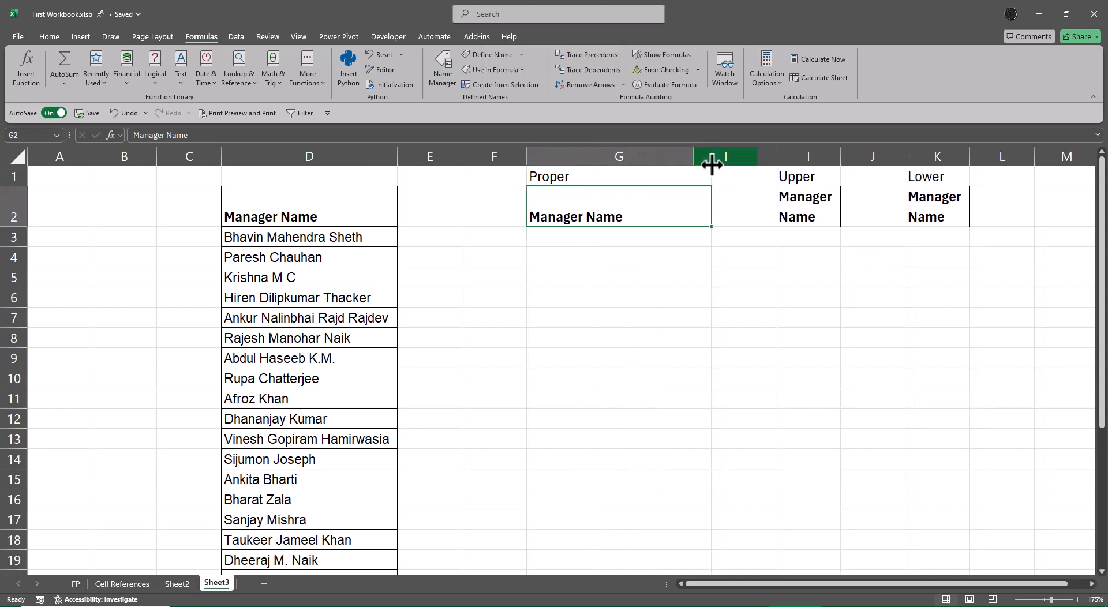
key("alt+o")
key("c")
key("a")
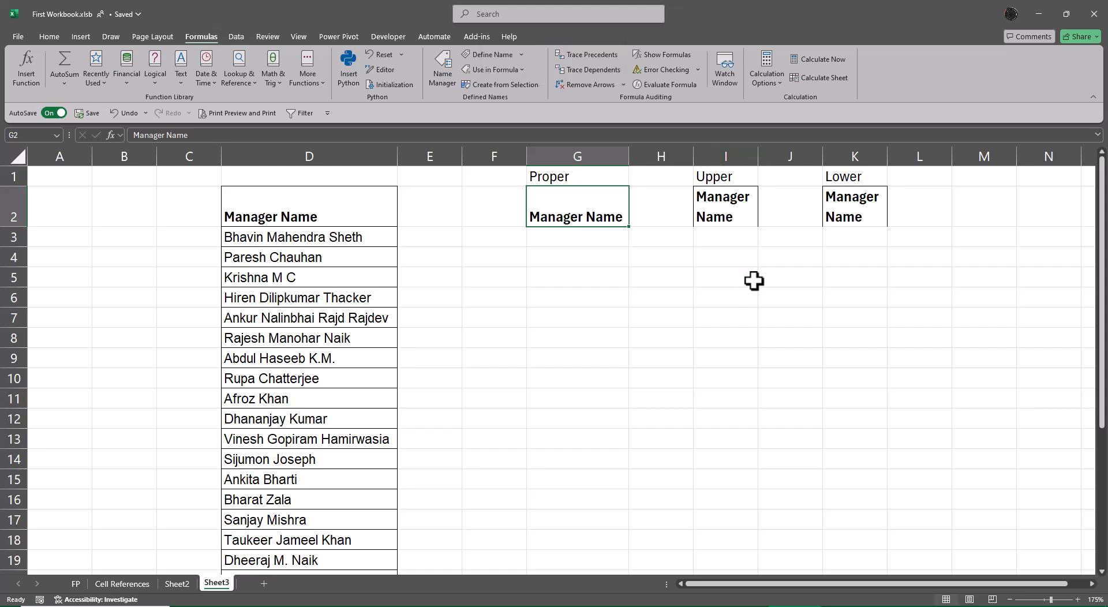
Step: Widen columns I and K to fit their Manager Name headings on one line and autofit the height of row 2
left_click_drag(758, 155, 827, 154)
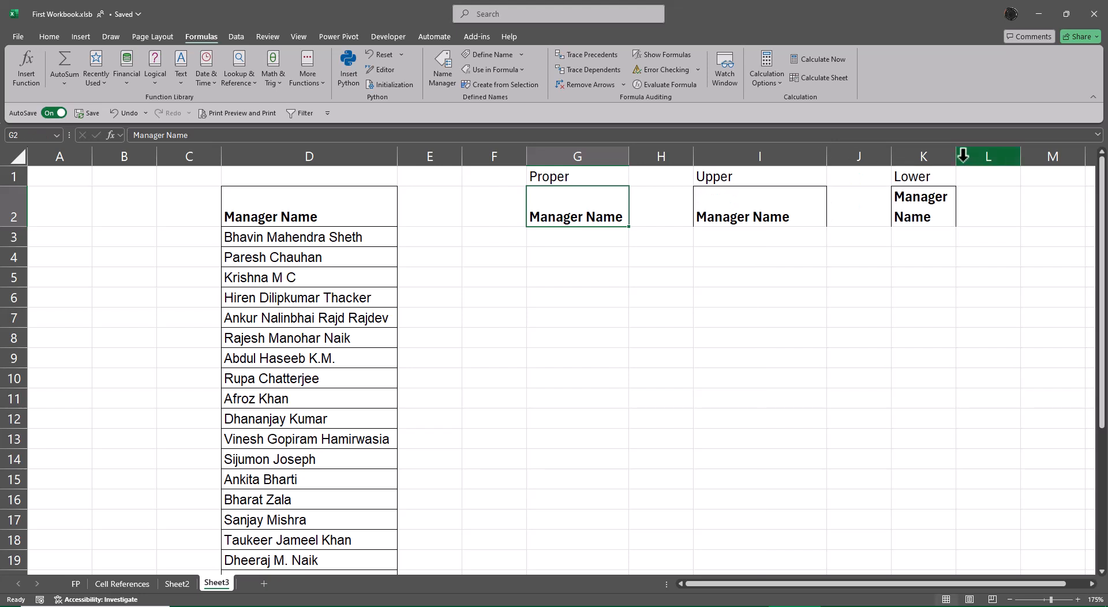
left_click_drag(955, 156, 1032, 156)
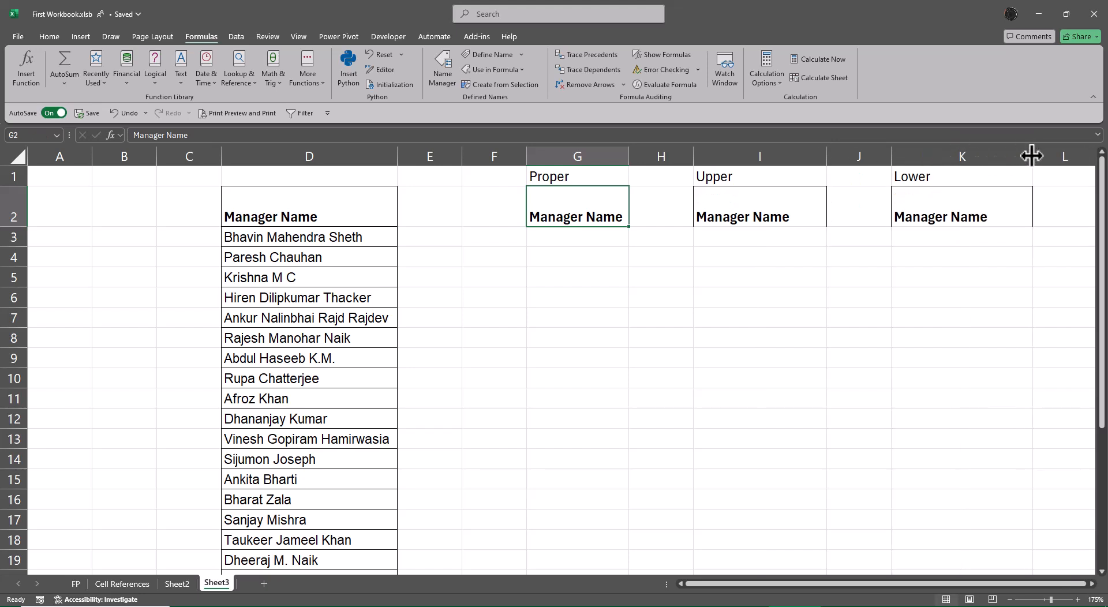
key("alt+o")
key("r")
key("a")
key("Left")
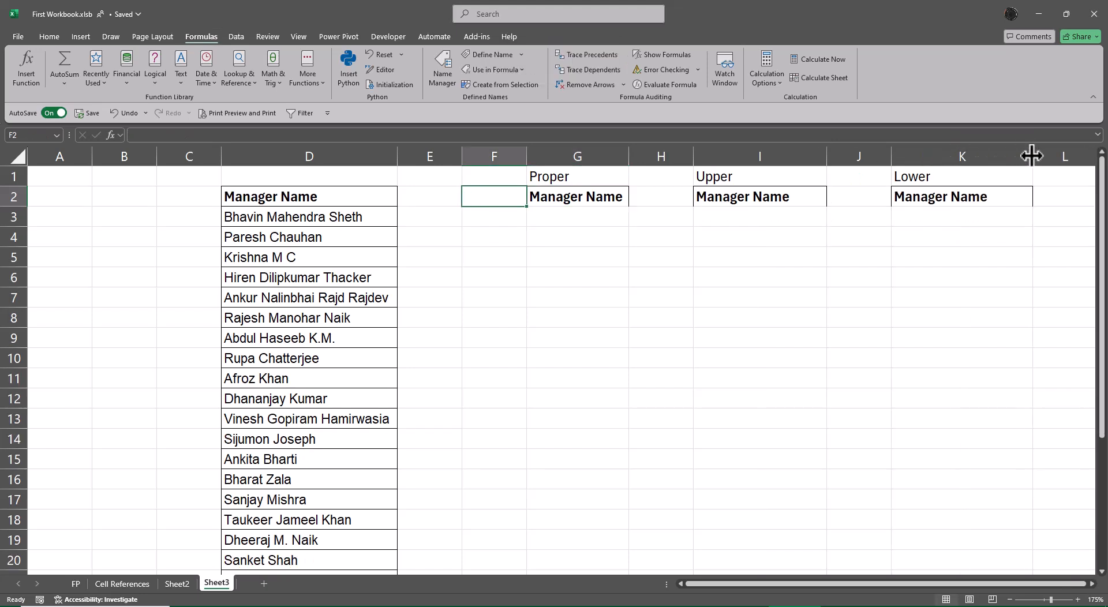
key("Right")
key("Right")
key("Right")
key("Right")
key("Right")
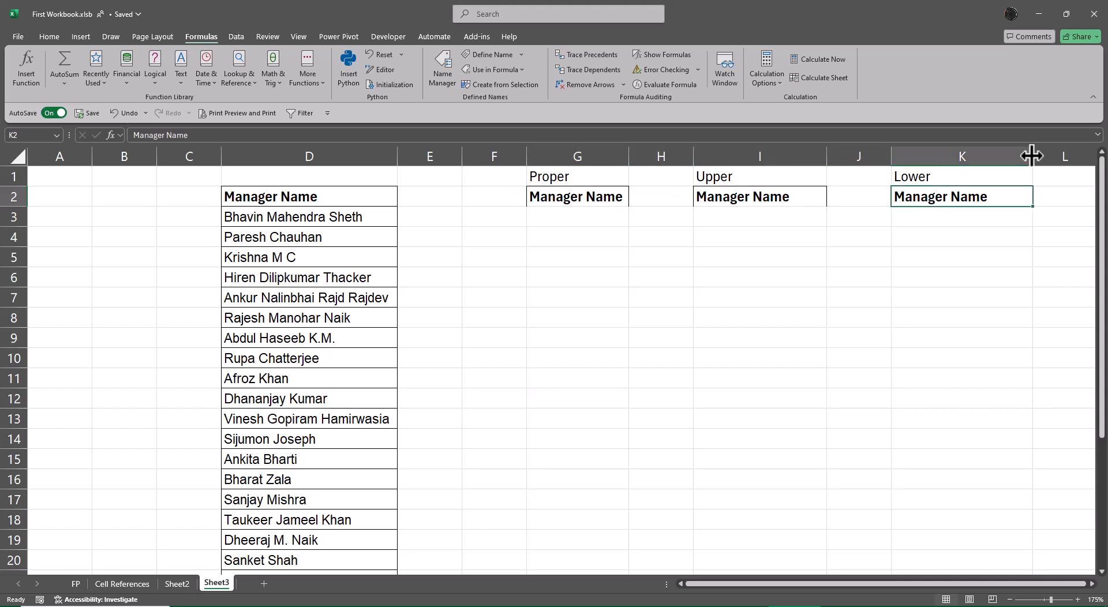
key("Down")
key("Left")
key("Left")
key("Left")
key("Left")
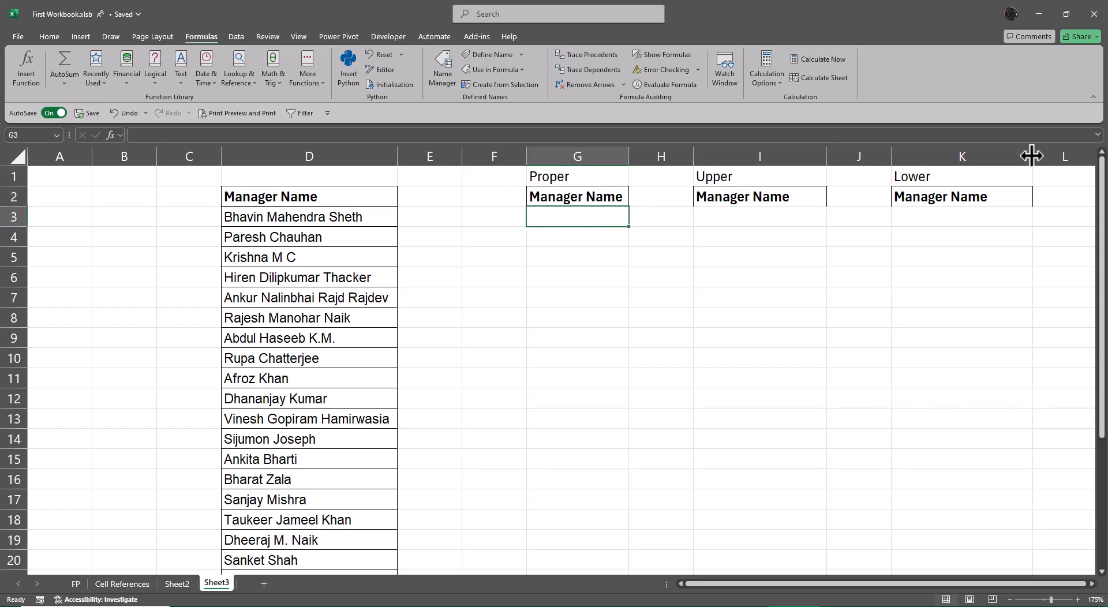
Step: Clear all the manager names from D3 to D26 below the Manager Name heading
key("Left")
key("Left")
key("Left")
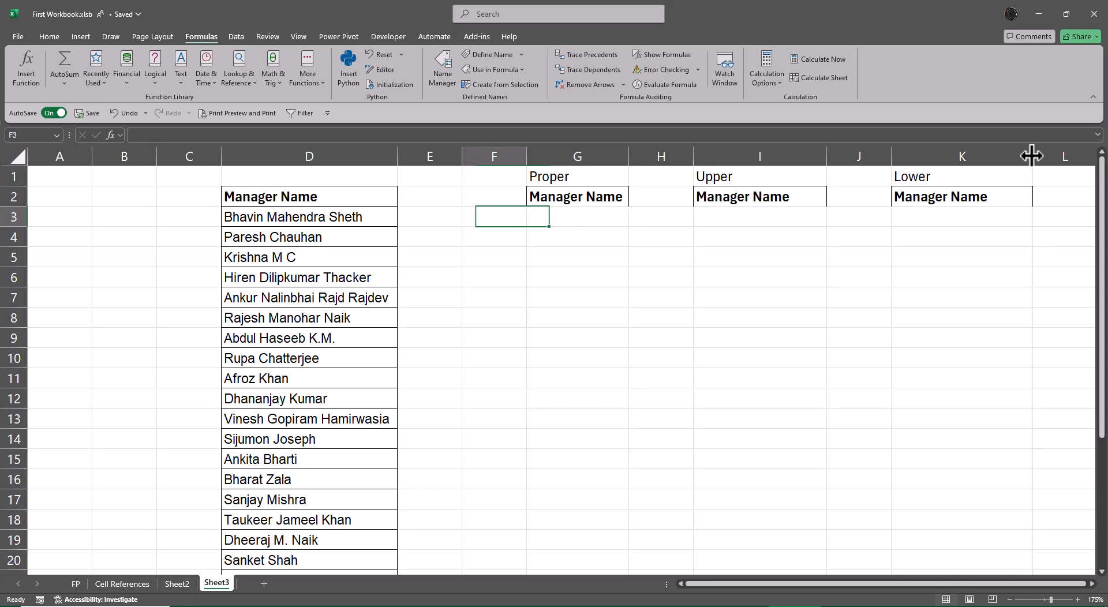
key("ctrl+Down")
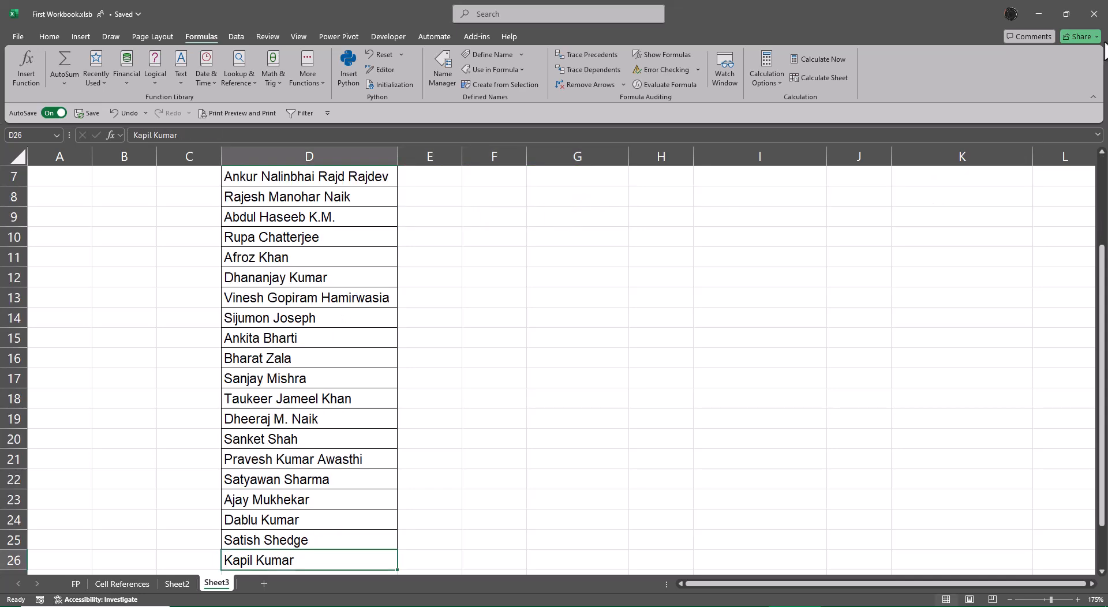
key("ctrl+Up")
key("Down")
key("ctrl+shift+Down")
key("Delete")
key("ctrl+BackSpace")
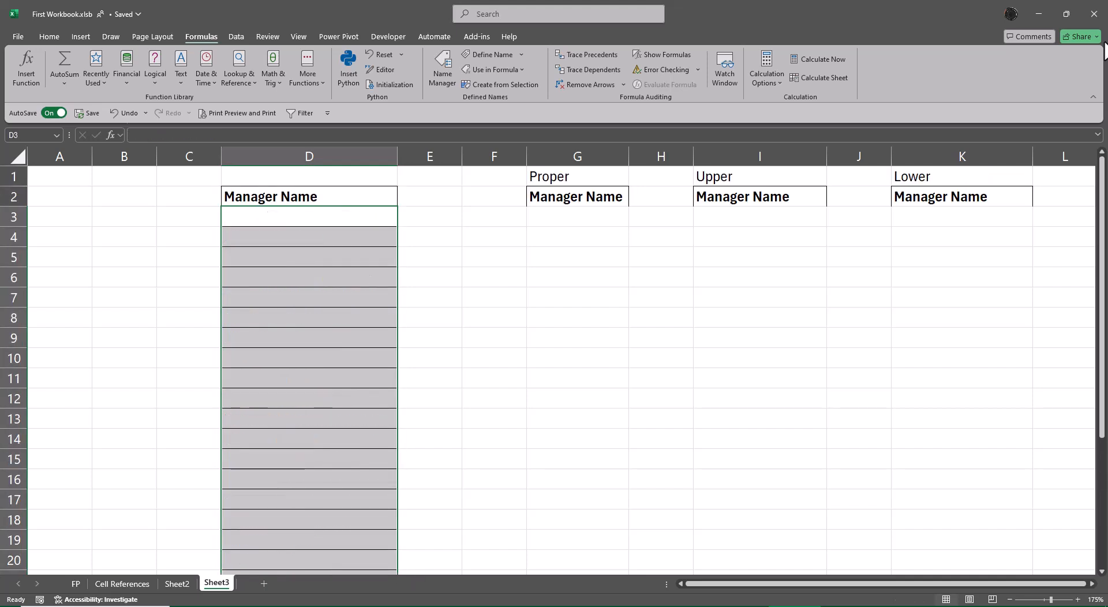
key("Up")
Step: Switch to File Explorer and open Contents.xlsx from the My Class 2023-24 FY folder
left_click(1037, 16)
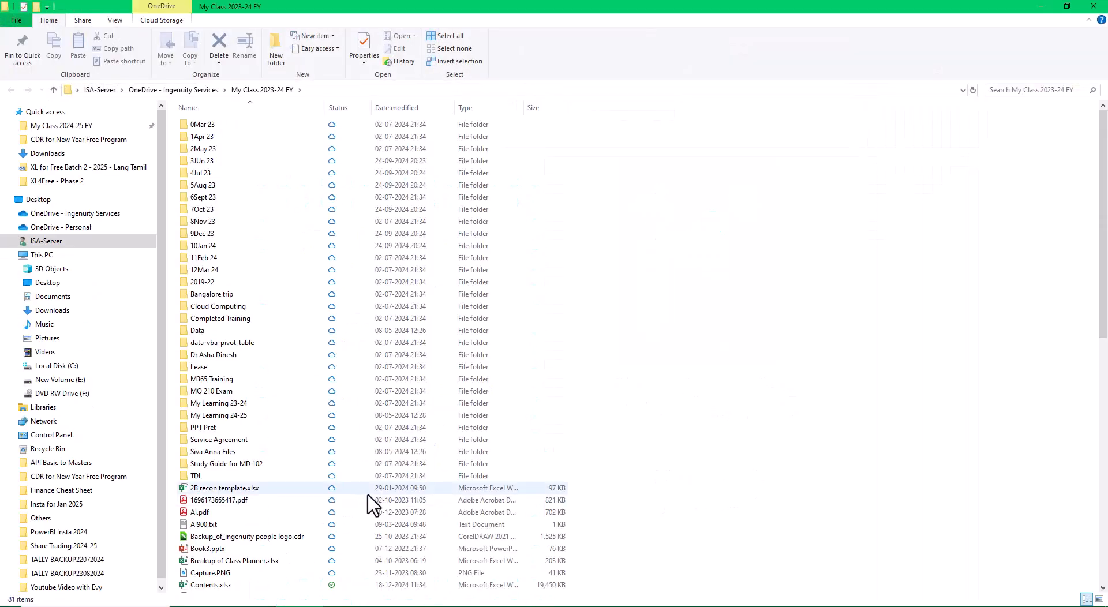
scroll(367, 495, "down", 4)
left_click(272, 477)
key("c")
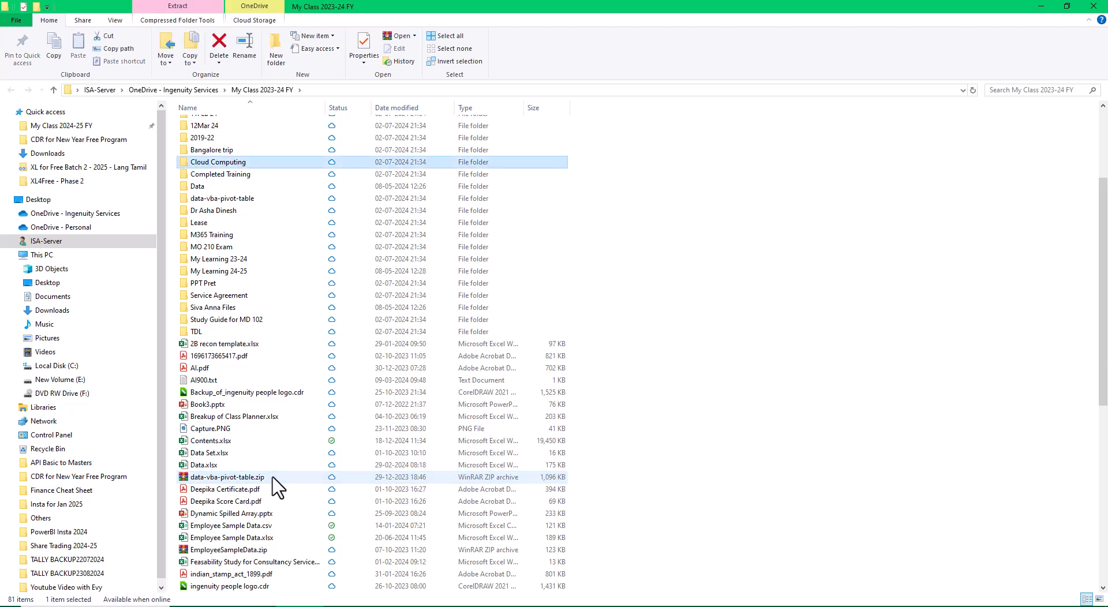
key("c")
key("c")
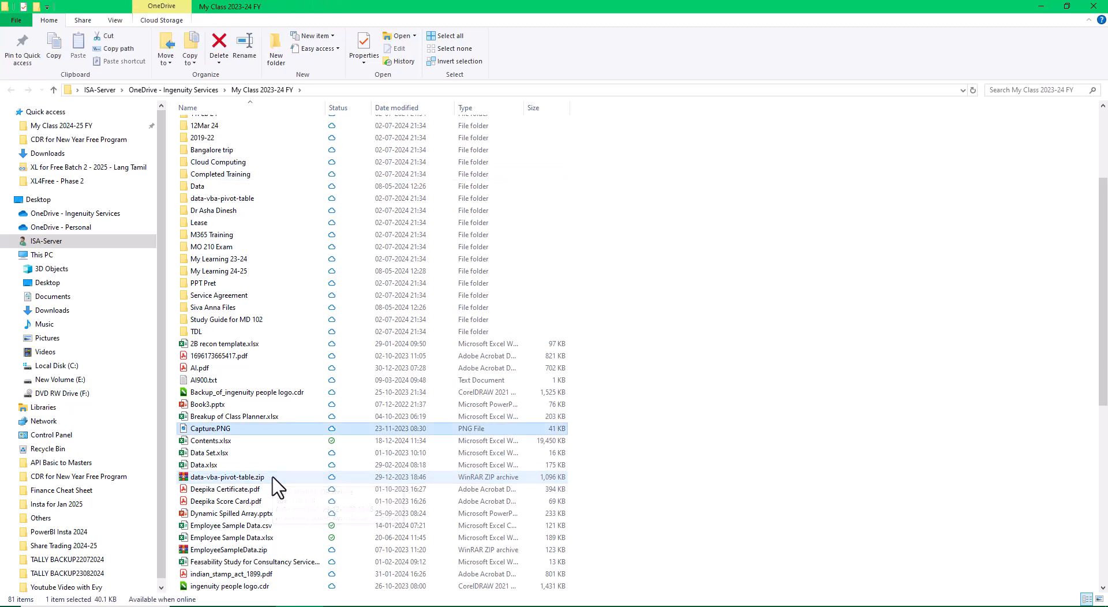
key("c")
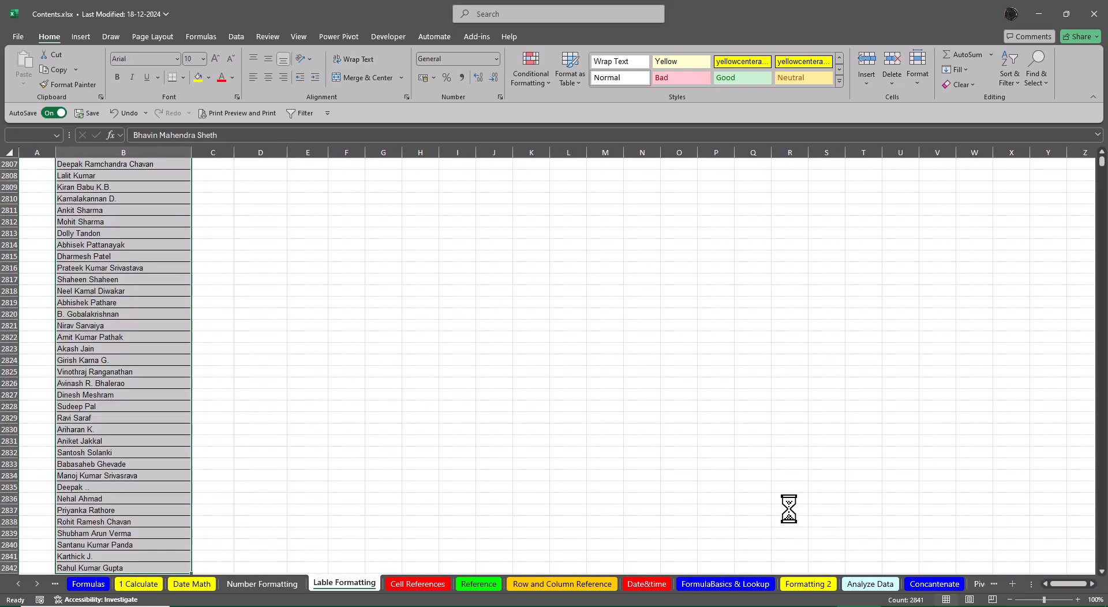
Step: Copy the manager names B2:B2842 from the Lable Formatting sheet of Contents.xlsx to D3 on Sheet3 of First Workbook.xlsb
key("ctrl+c")
key("alt+Tab")
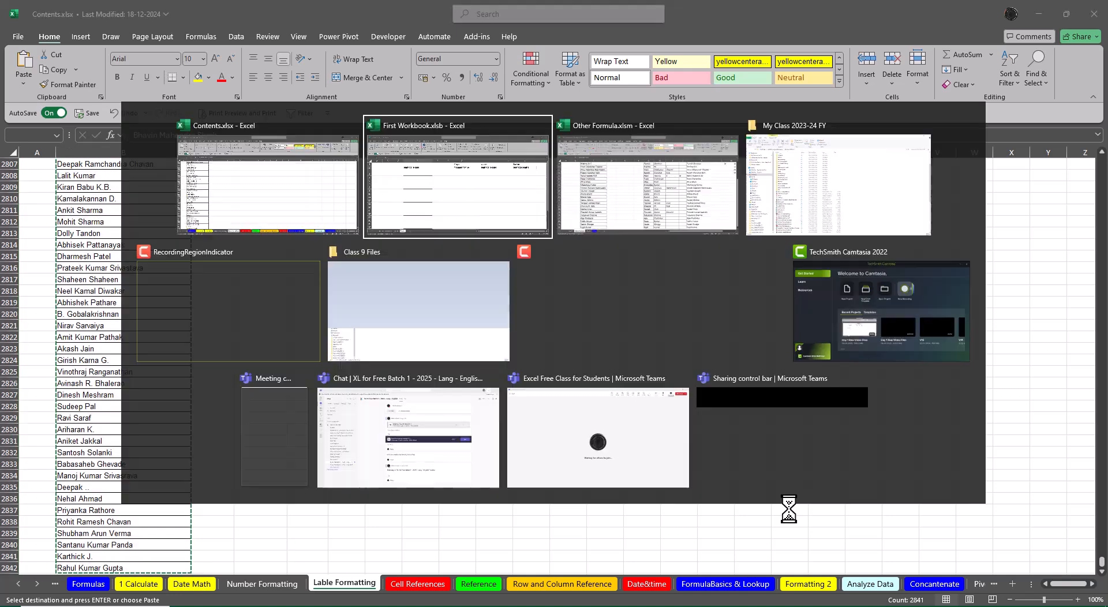
key("Down")
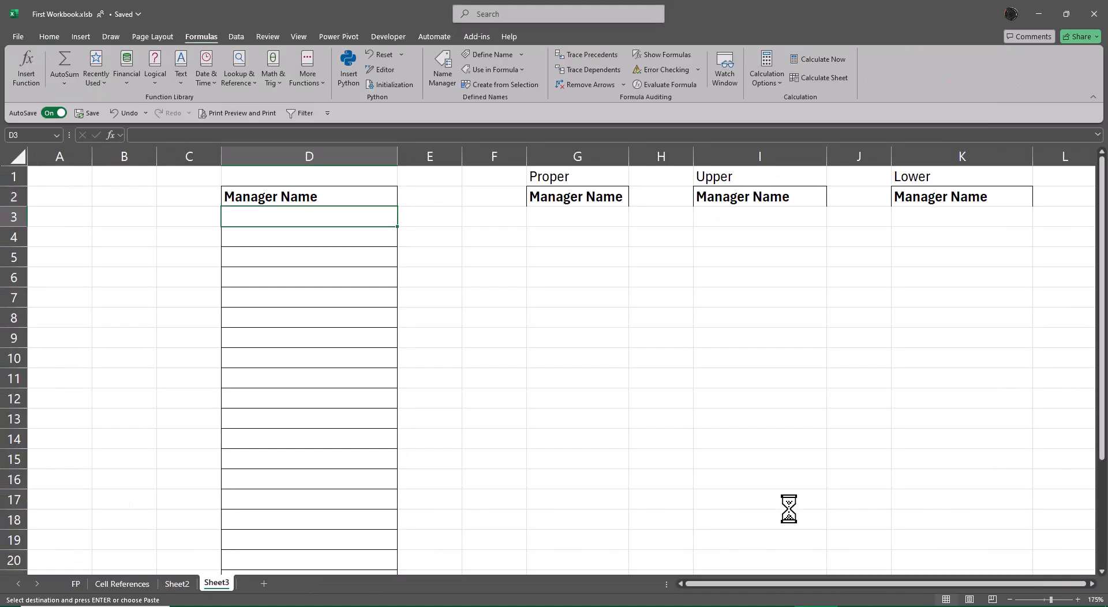
key("ctrl+v")
key("ctrl+Down")
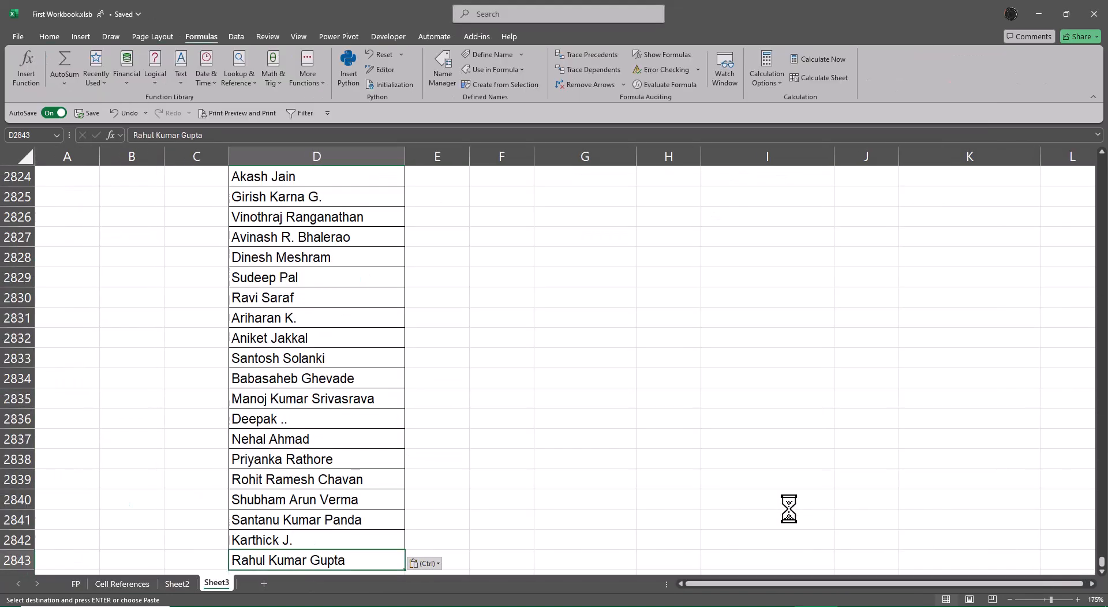
key("ctrl+Up")
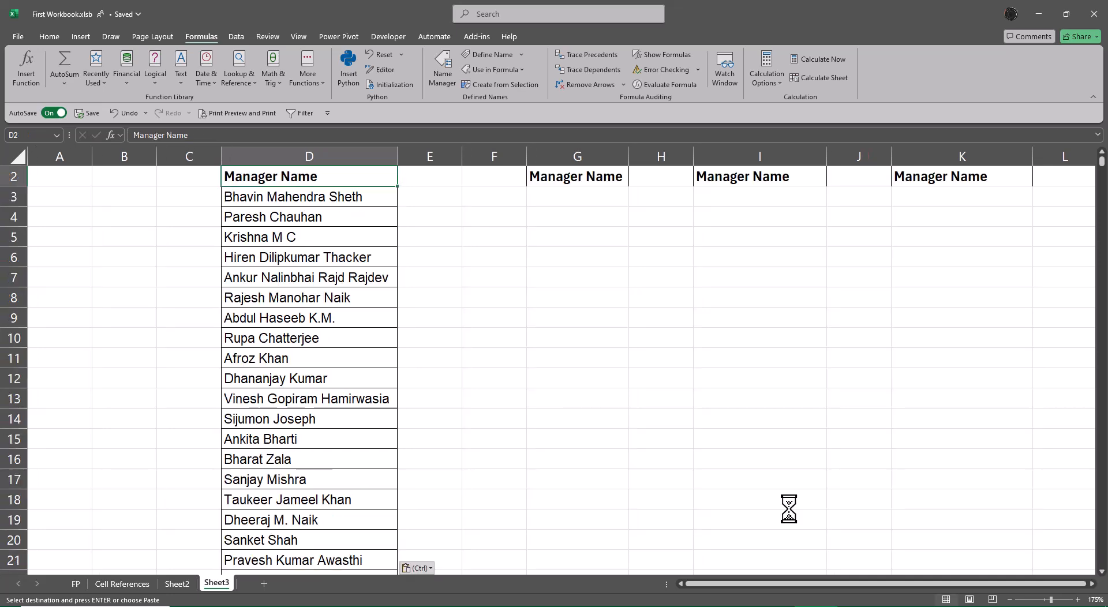
key("Up")
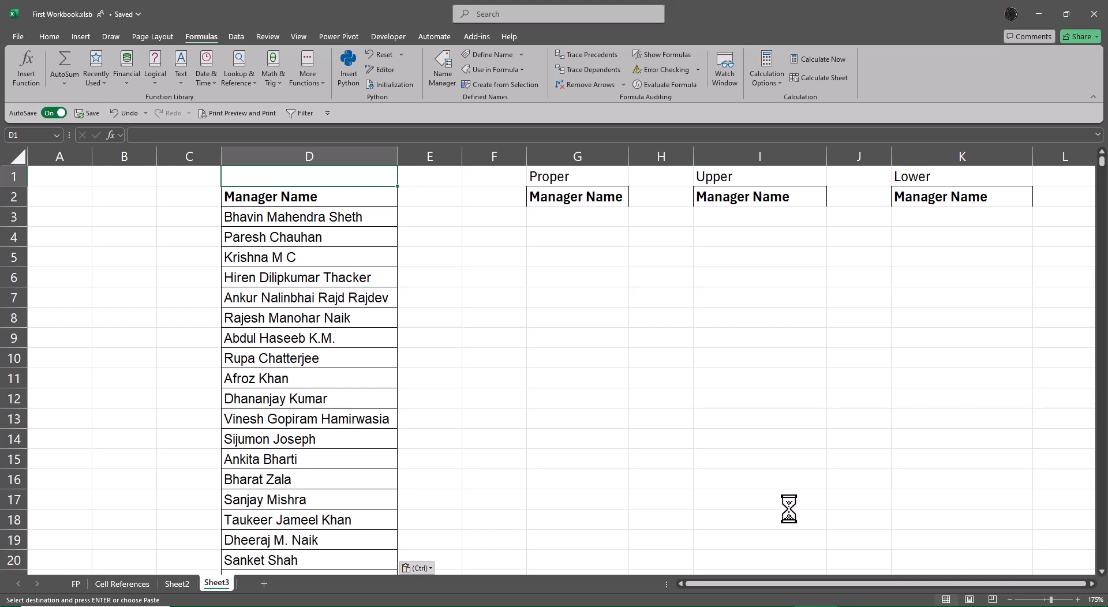
Step: Clear the copy selection and begin a formula in G3 with =pro to bring up matching functions
key("Right")
key("Right")
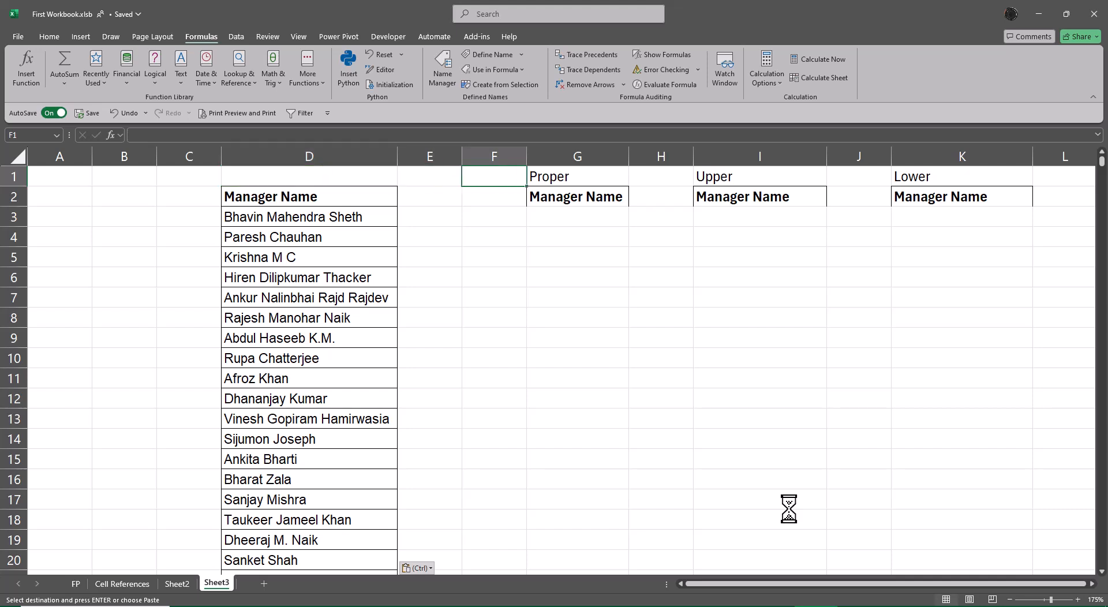
key("Down")
key("Down")
key("Right")
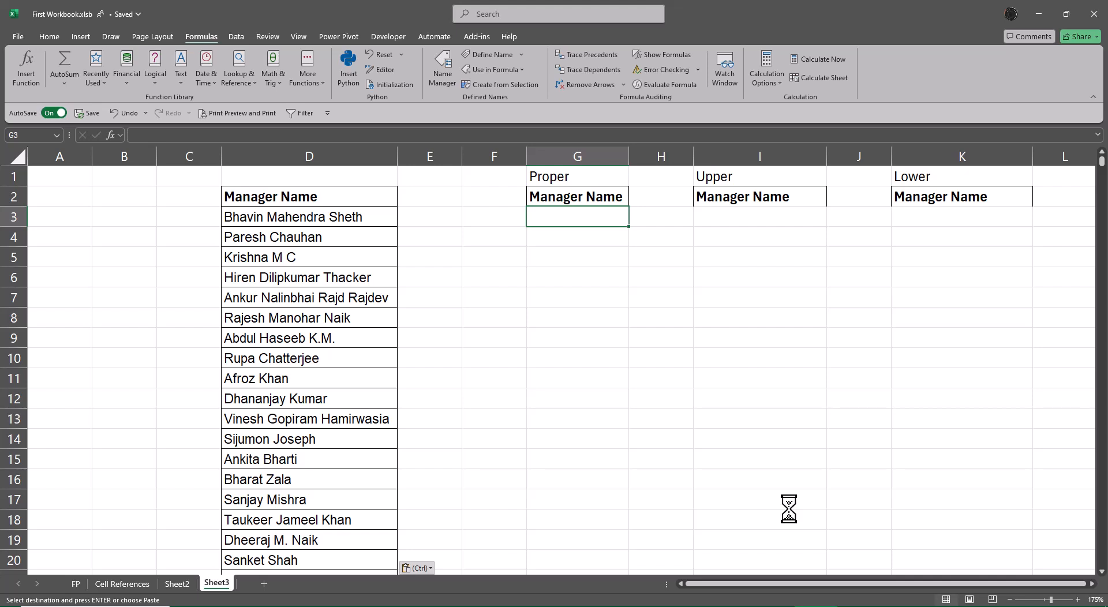
key("Escape")
type("=pro")
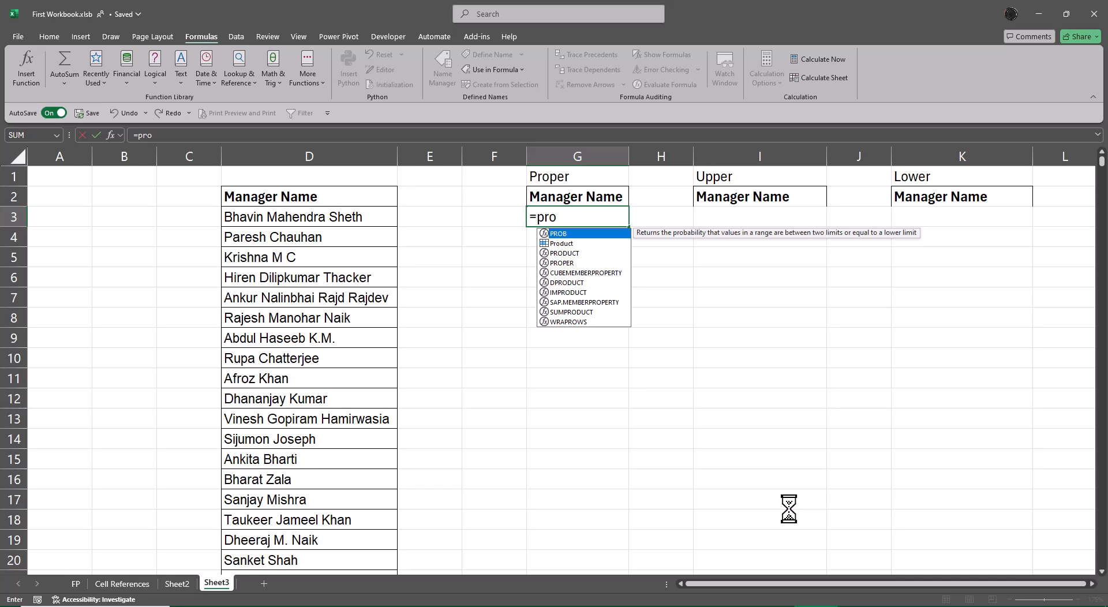
key("alt+Tab")
key("alt+Tab")
key("alt+Tab")
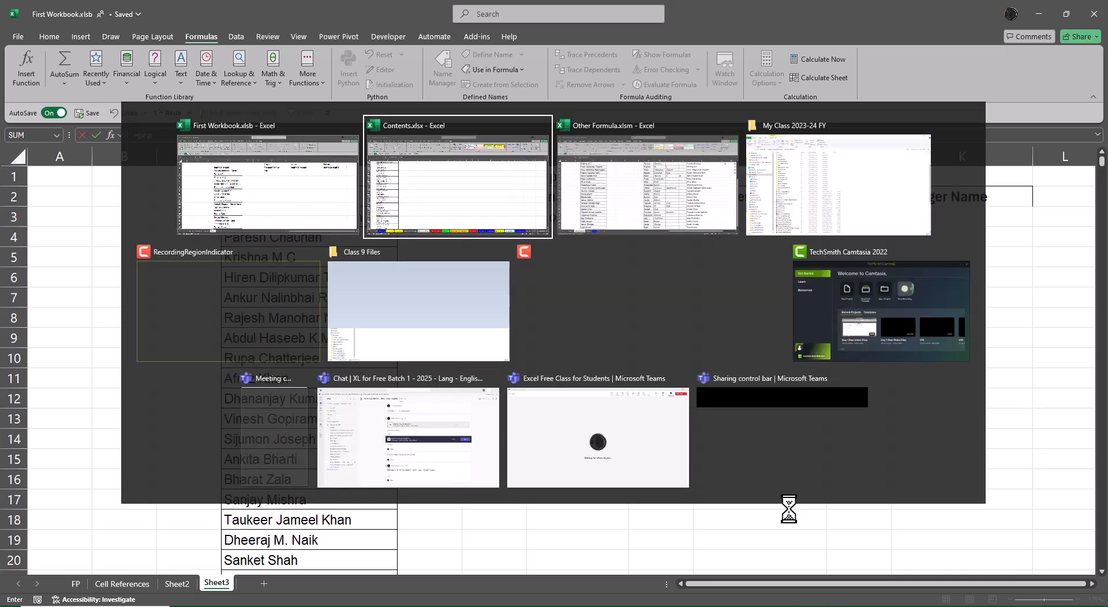
key("alt+Tab")
key("alt+Tab")
key("alt+Tab")
key("alt+Tab")
key("alt+Tab")
key("alt+Tab")
key("alt+Tab")
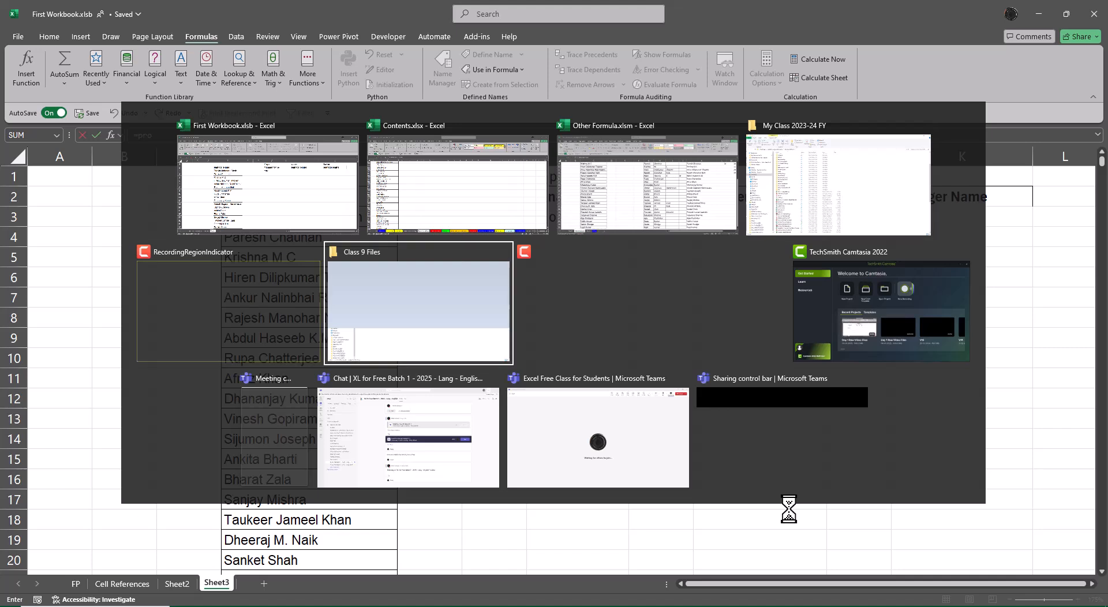
key("alt+Tab")
key("alt+Tab")
key("alt+Tab")
key("alt+Tab")
key("alt+Tab")
key("alt+Tab")
key("alt+Tab")
key("alt+Tab")
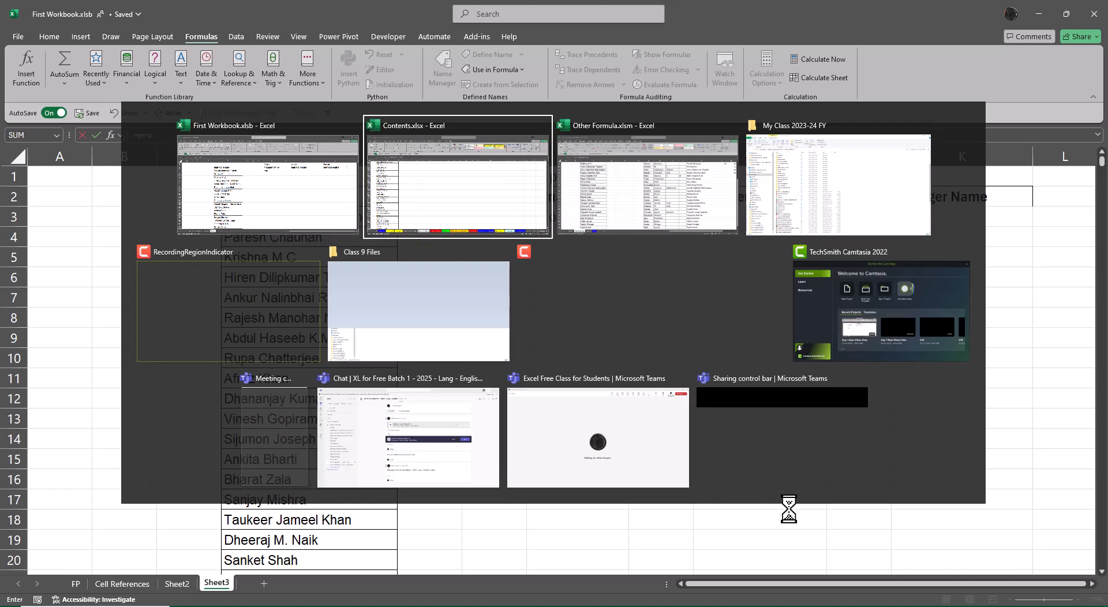
key("alt+Tab")
key("alt+Tab")
key("alt+Tab")
key("alt+Tab")
key("alt+Tab")
key("alt+Tab")
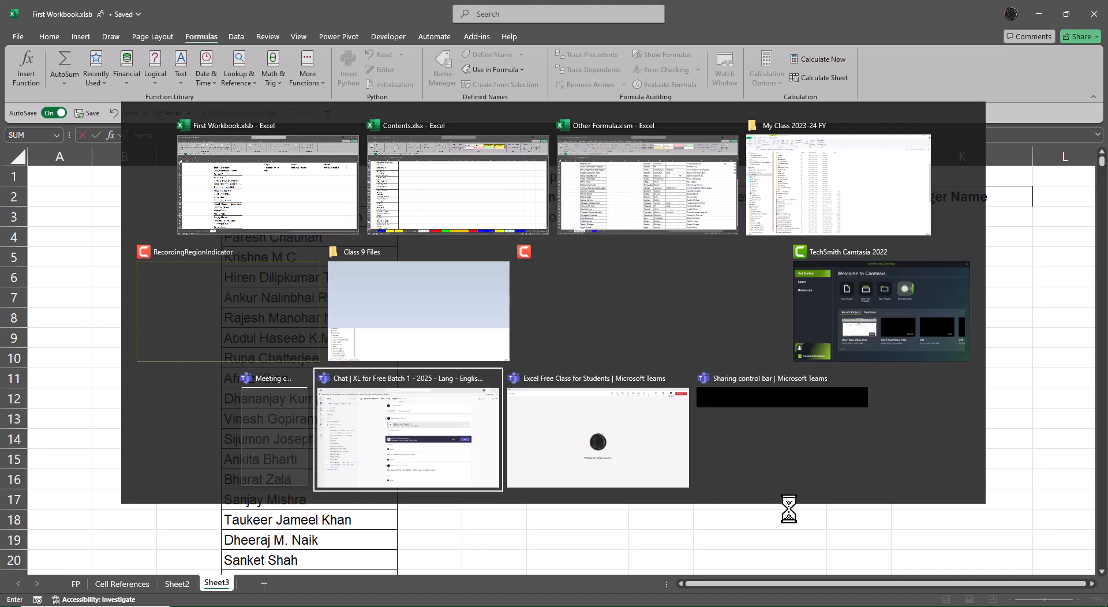
key("alt+Tab")
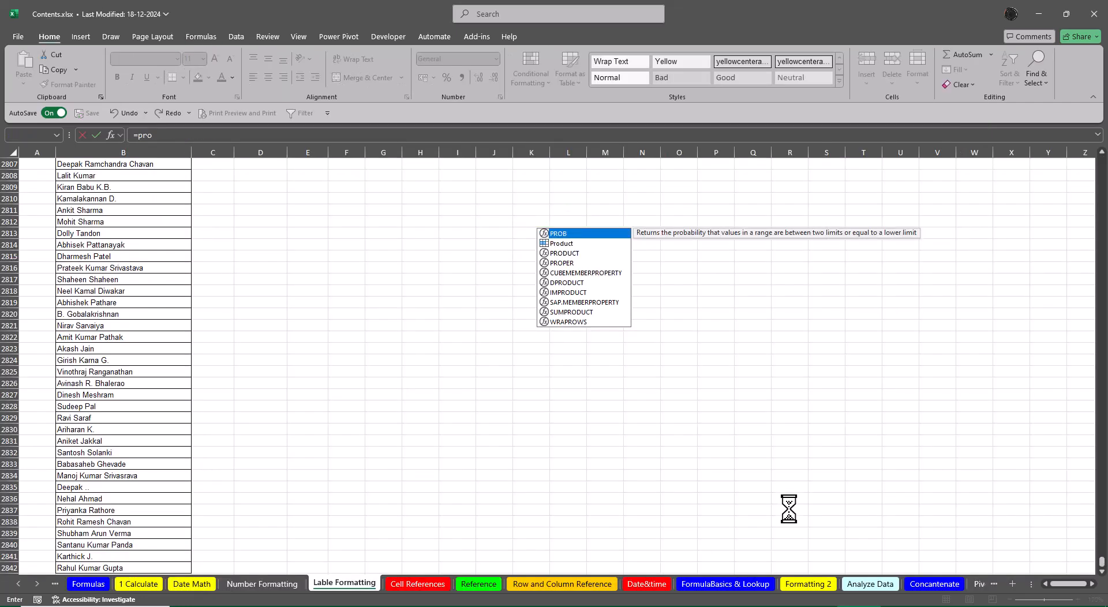
key("alt+Tab")
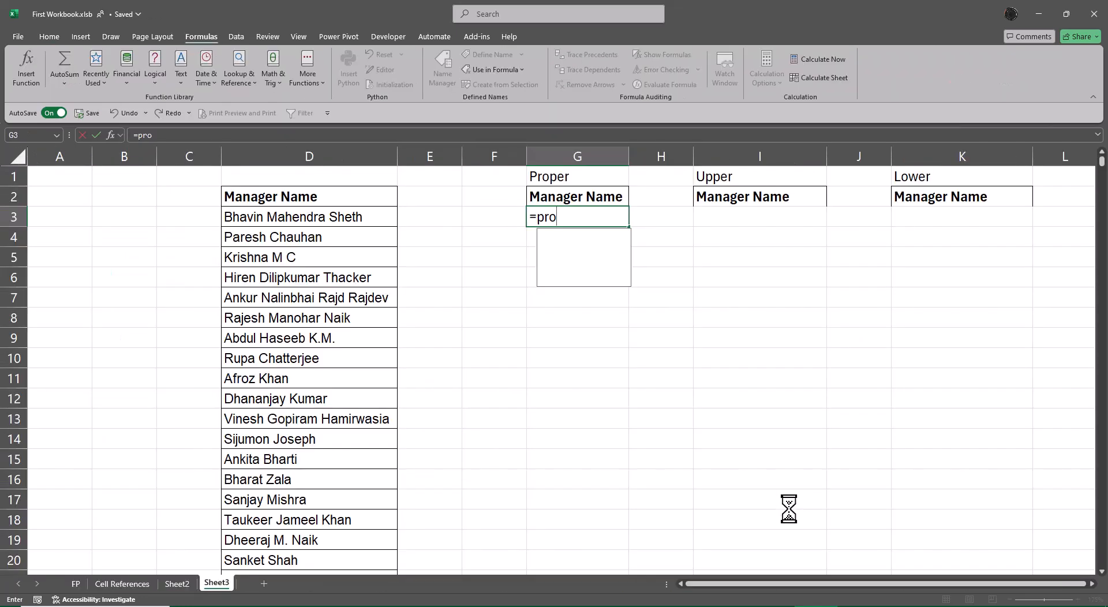
Step: Choose the PROPER function for the formula in G3 and open its function arguments
type("p")
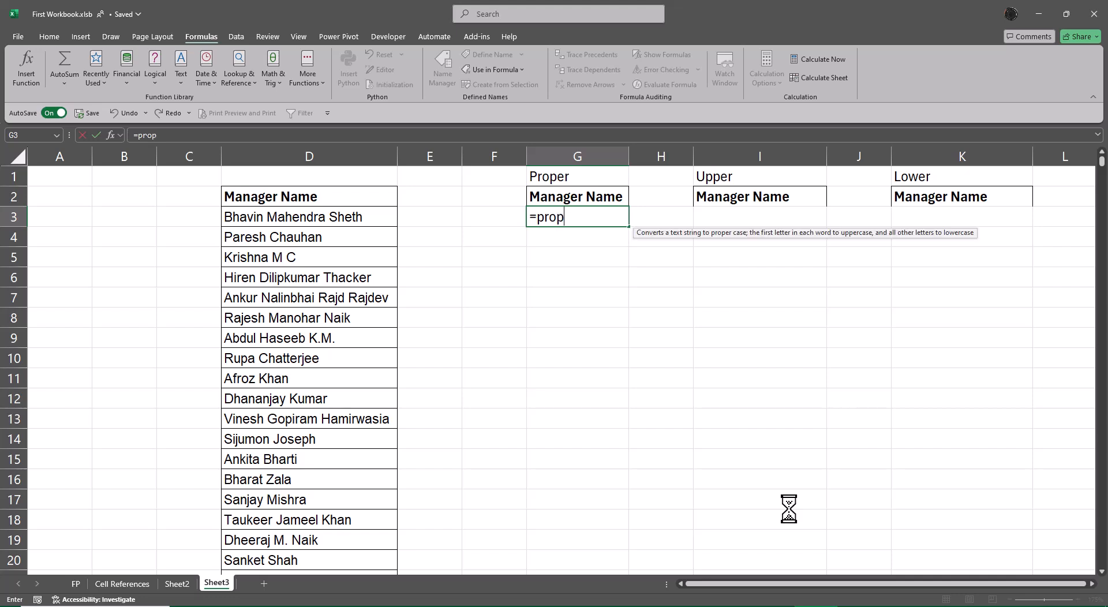
key("BackSpace")
key("BackSpace")
key("BackSpace")
key("BackSpace")
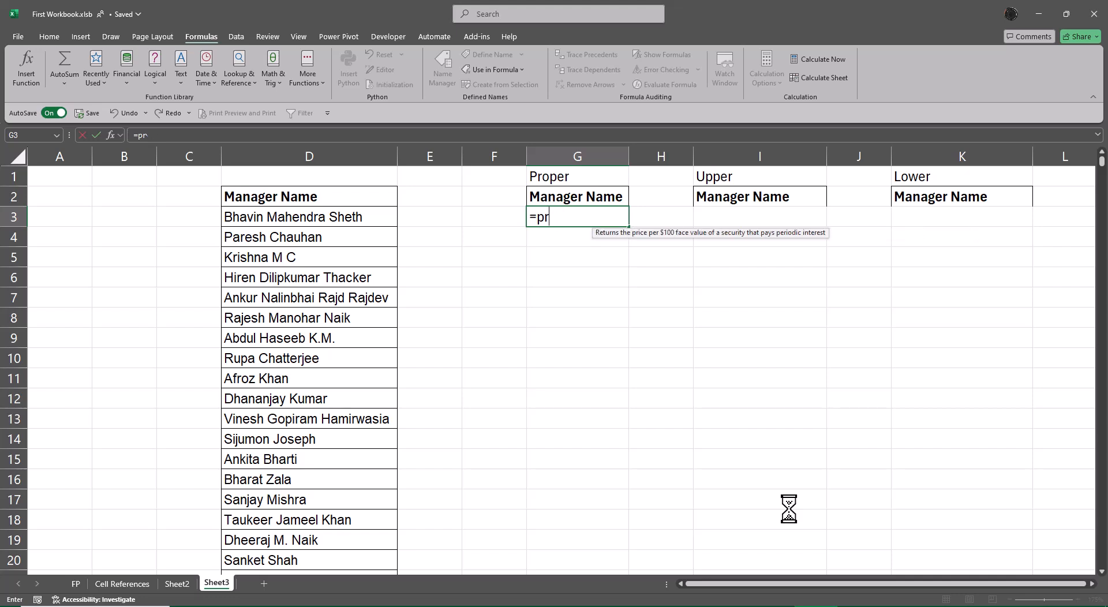
type("Pro")
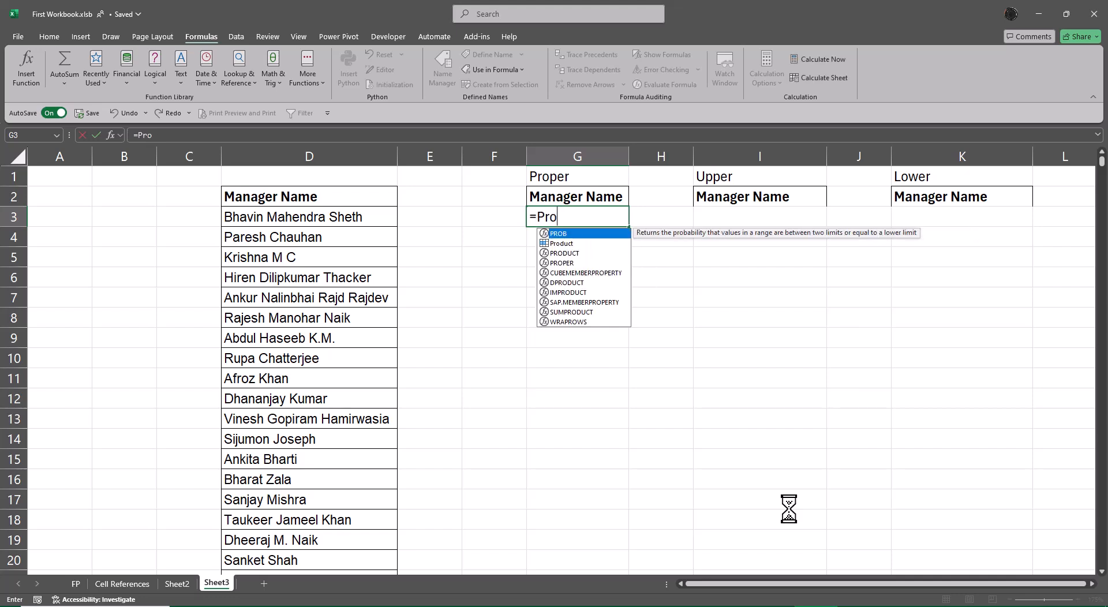
key("Down")
key("Down")
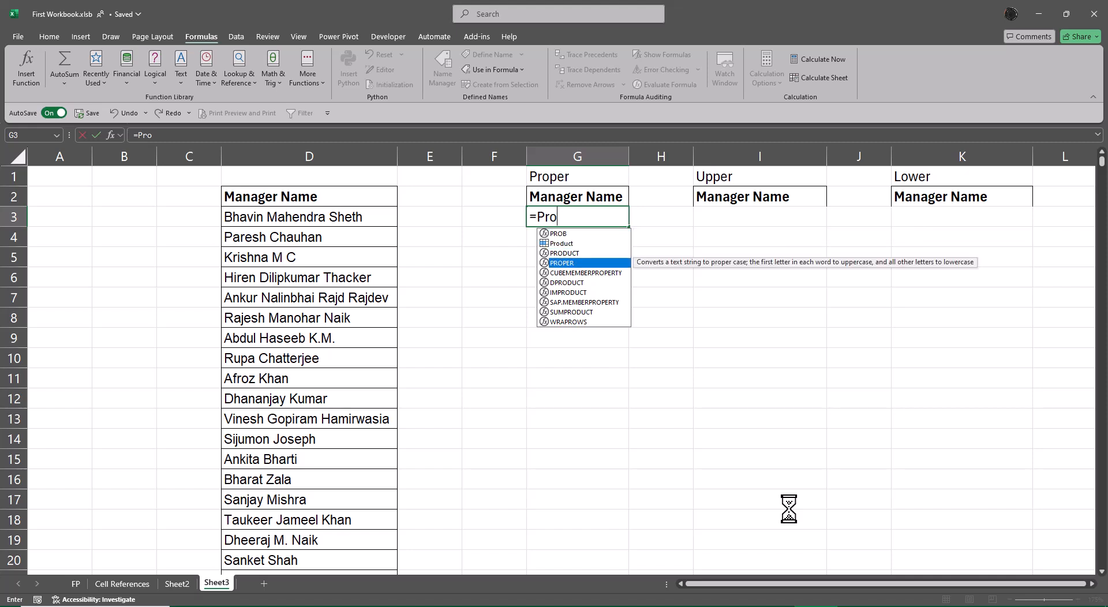
key("Tab")
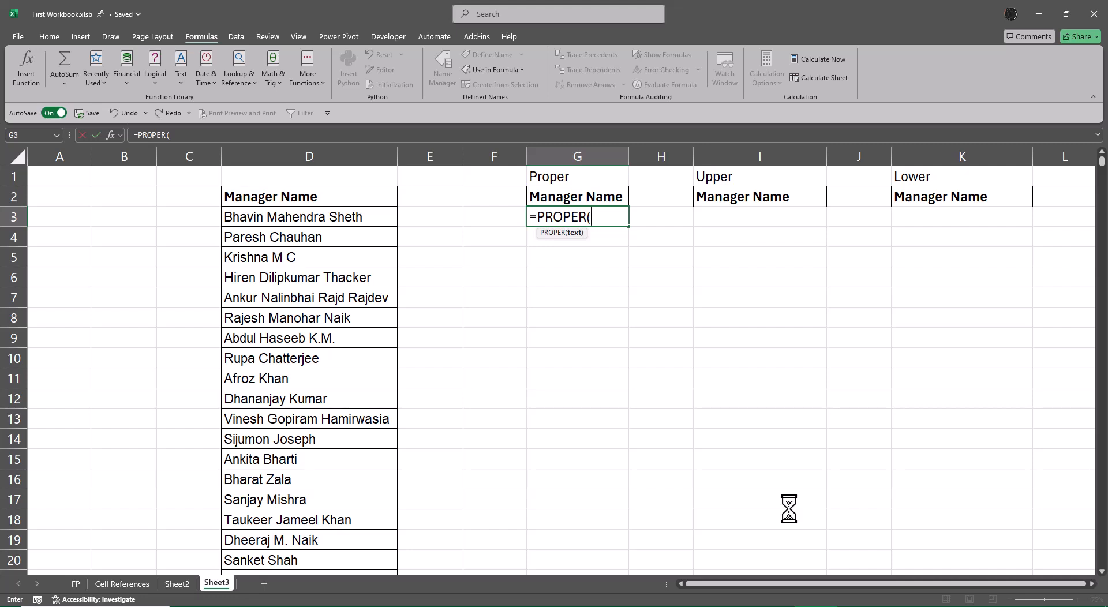
key("ctrl+a")
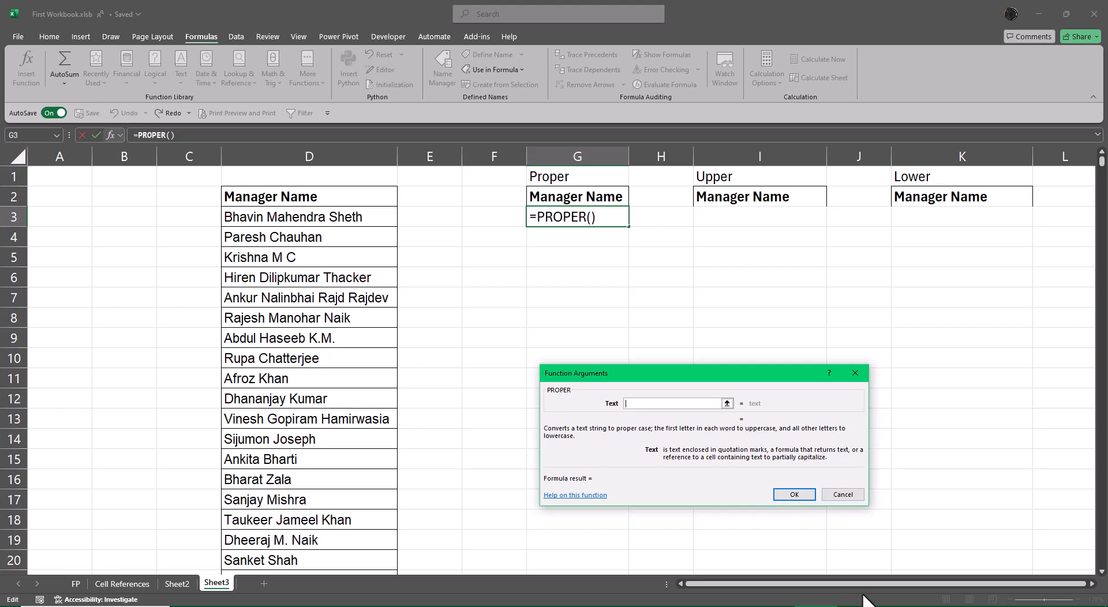
Step: Set the PROPER text argument to D3:D2843 and enter the formula in G3
left_click(902, 606)
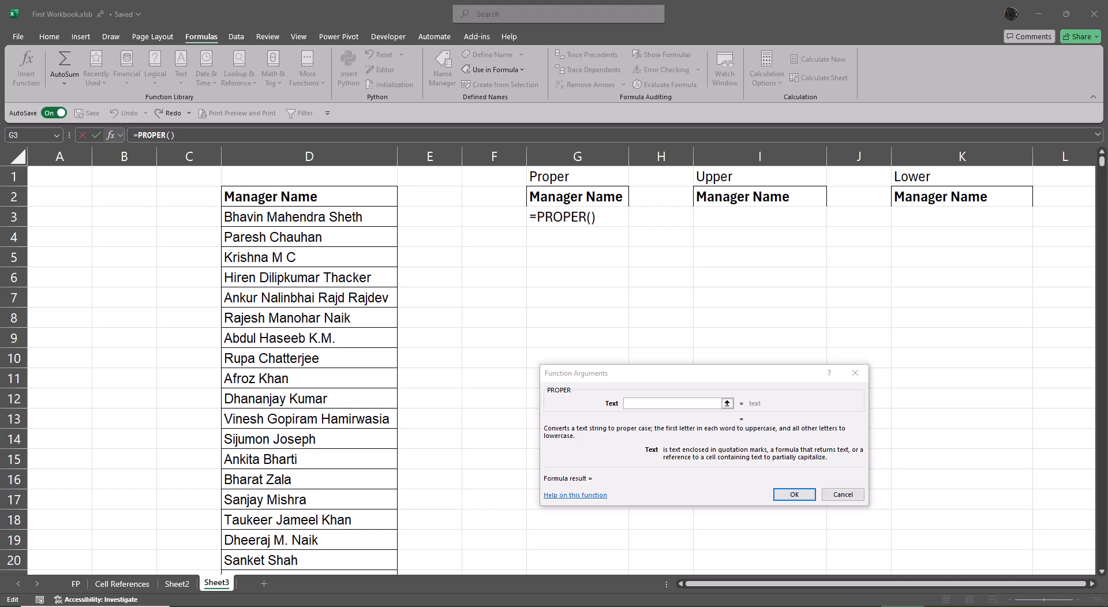
left_click(780, 383)
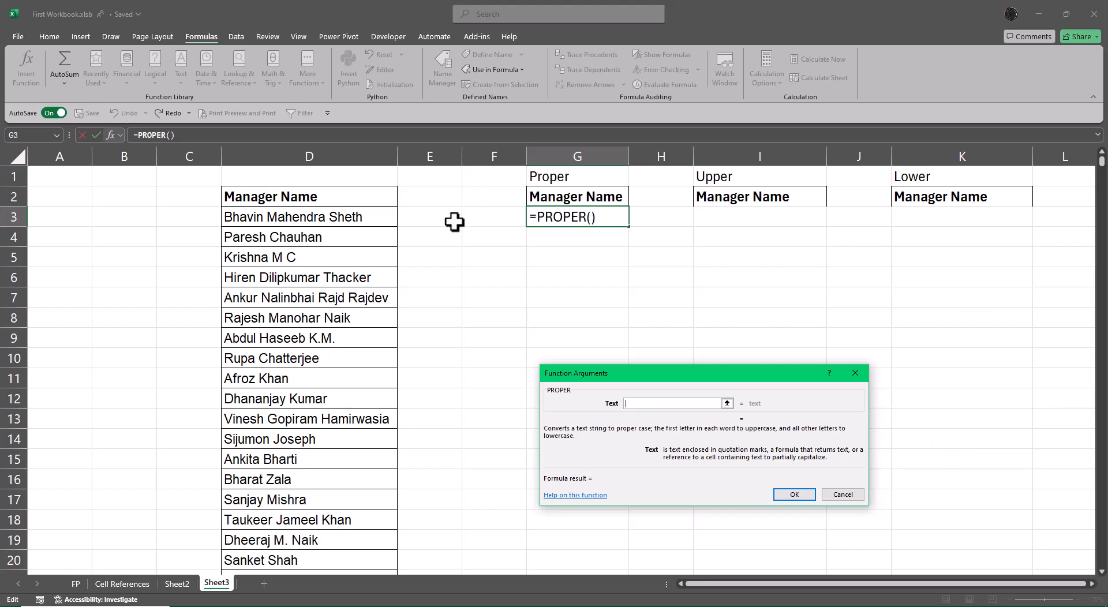
left_click(360, 216)
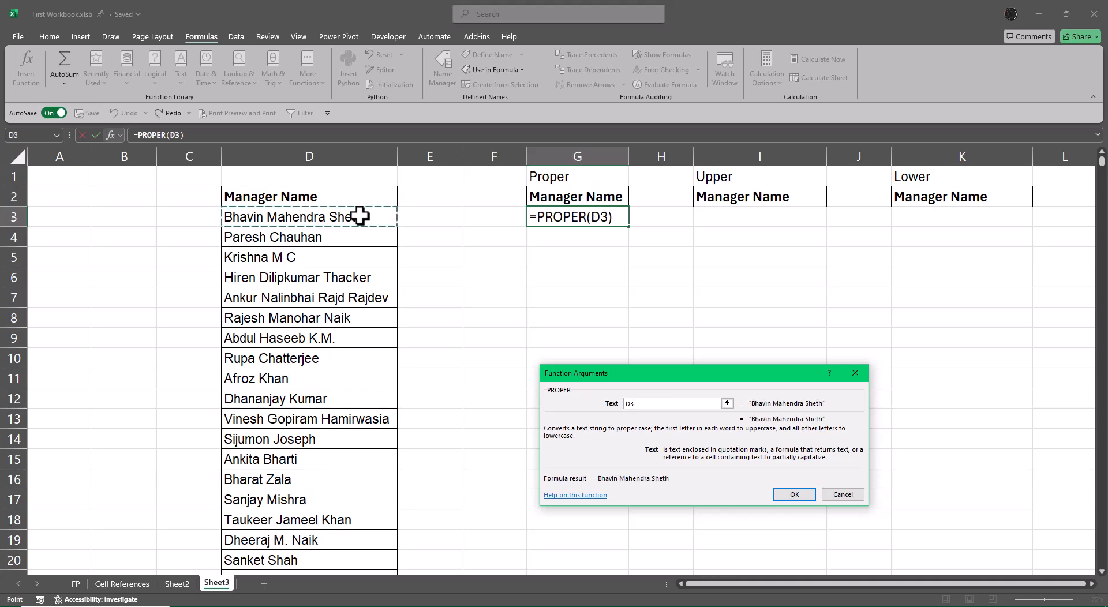
key("ctrl+shift+Down")
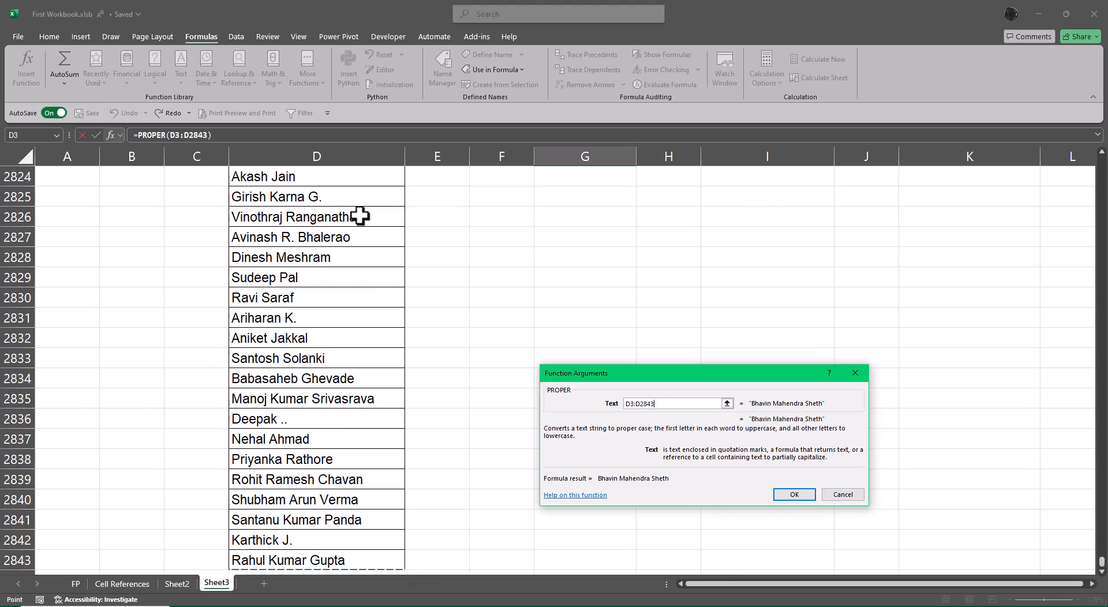
key("Return")
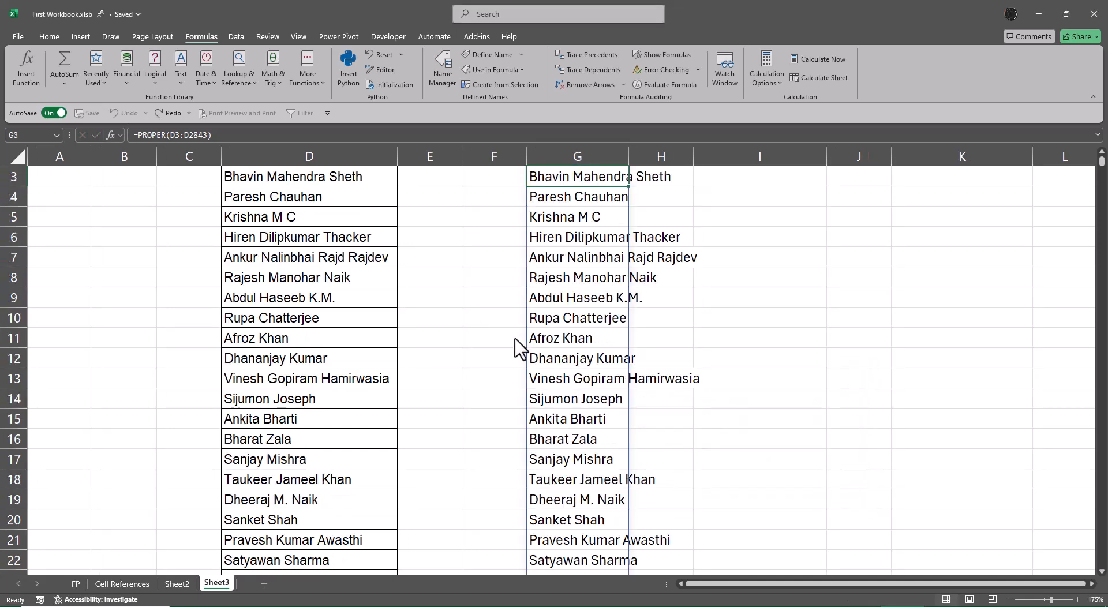
Step: Autofit the width of column G to the proper-case manager names
scroll(518, 347, "up", 1)
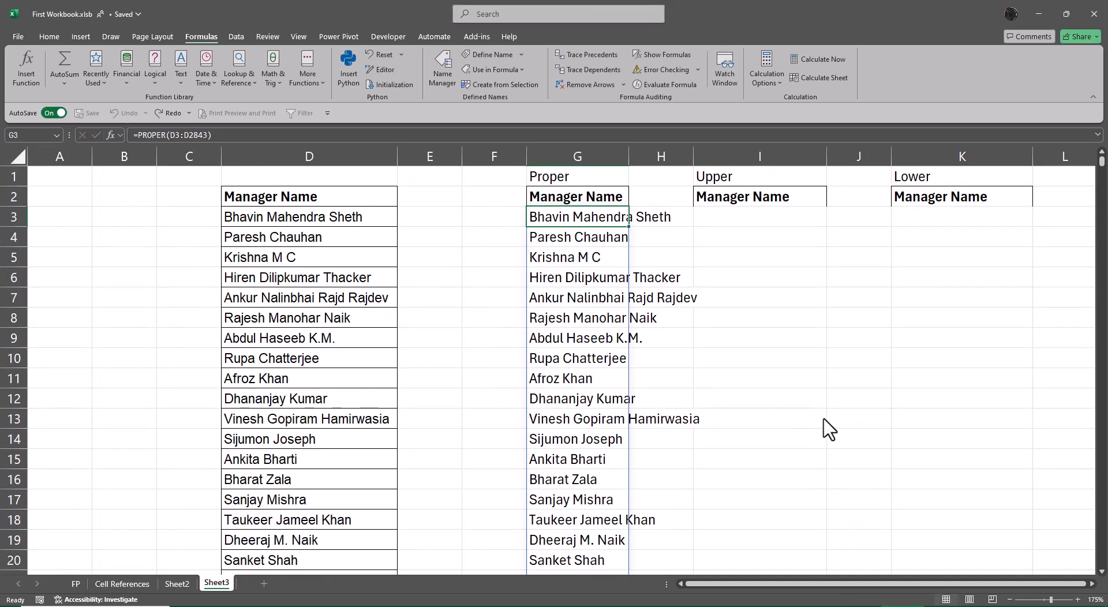
double_click(629, 151)
left_click(861, 339)
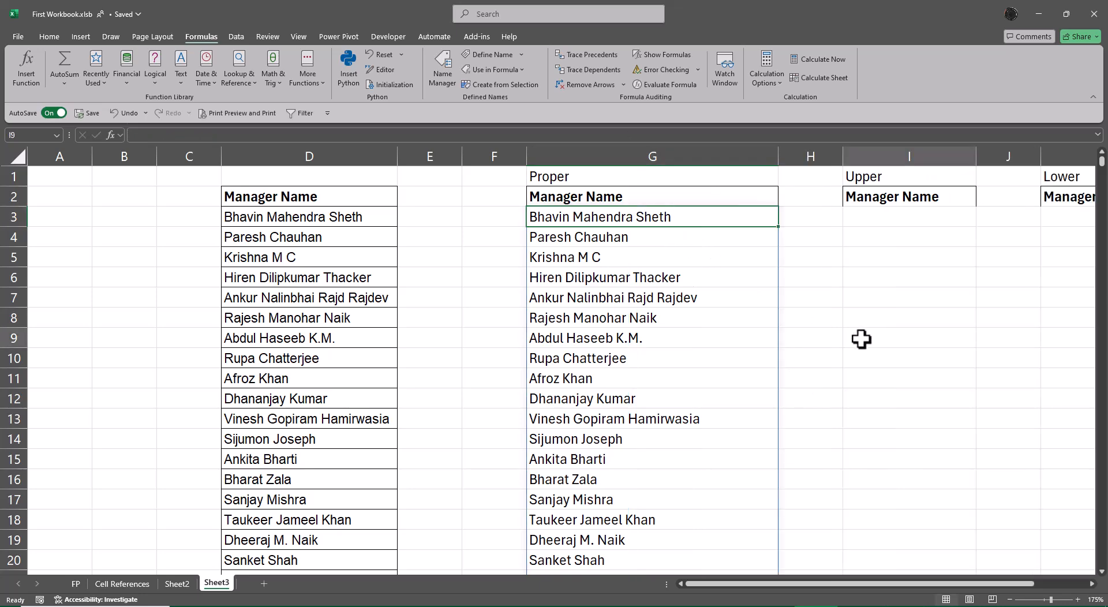
key("ctrl+2")
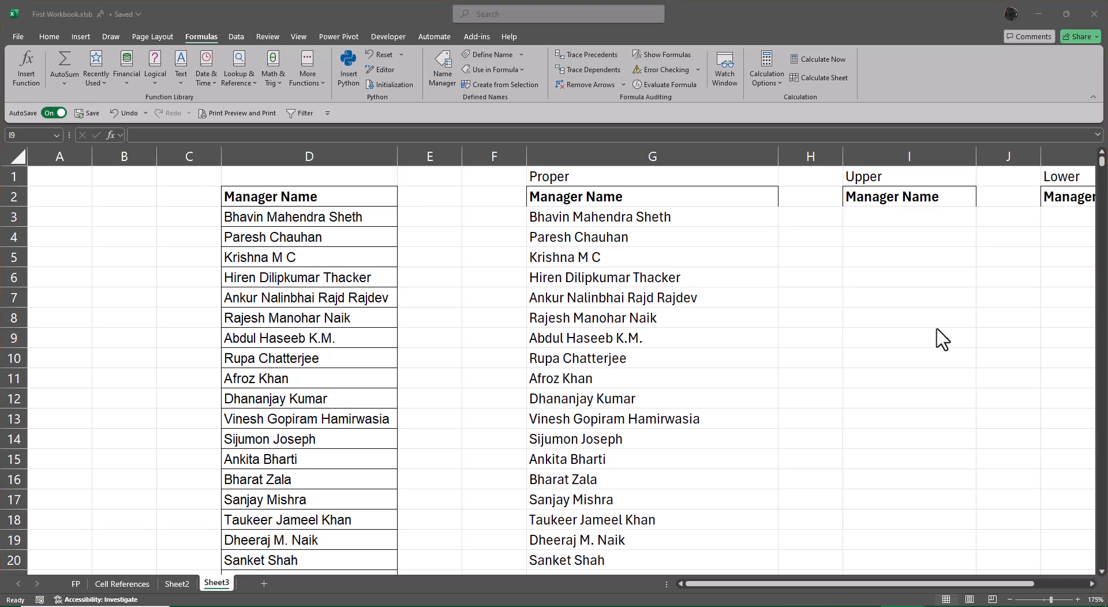
Step: Review the Proper results in column G from the heading down to the last manager name
left_click(894, 222)
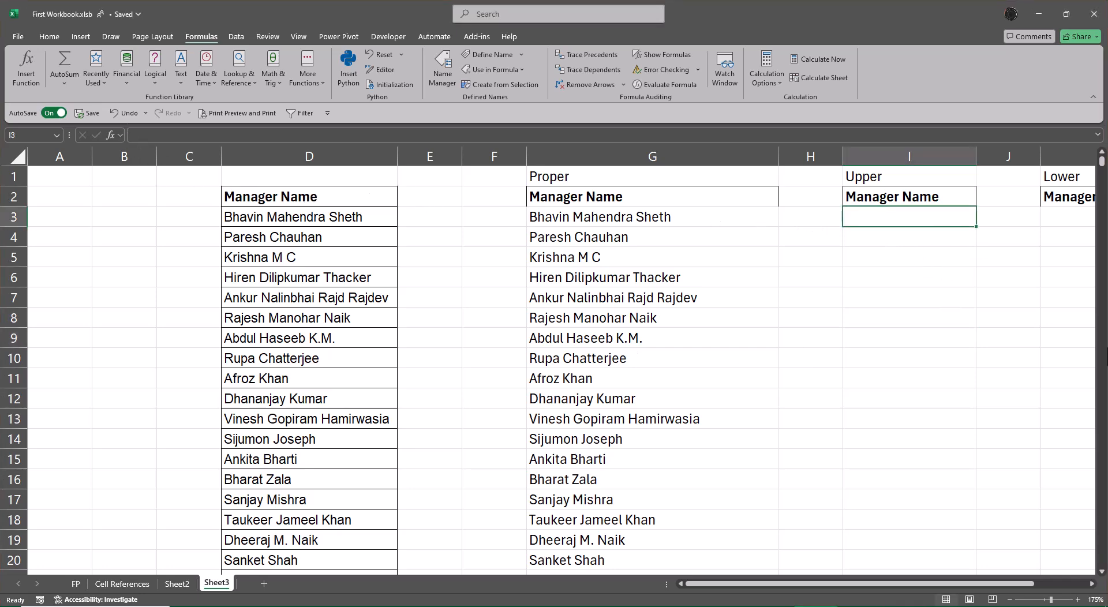
key("Right")
key("Right")
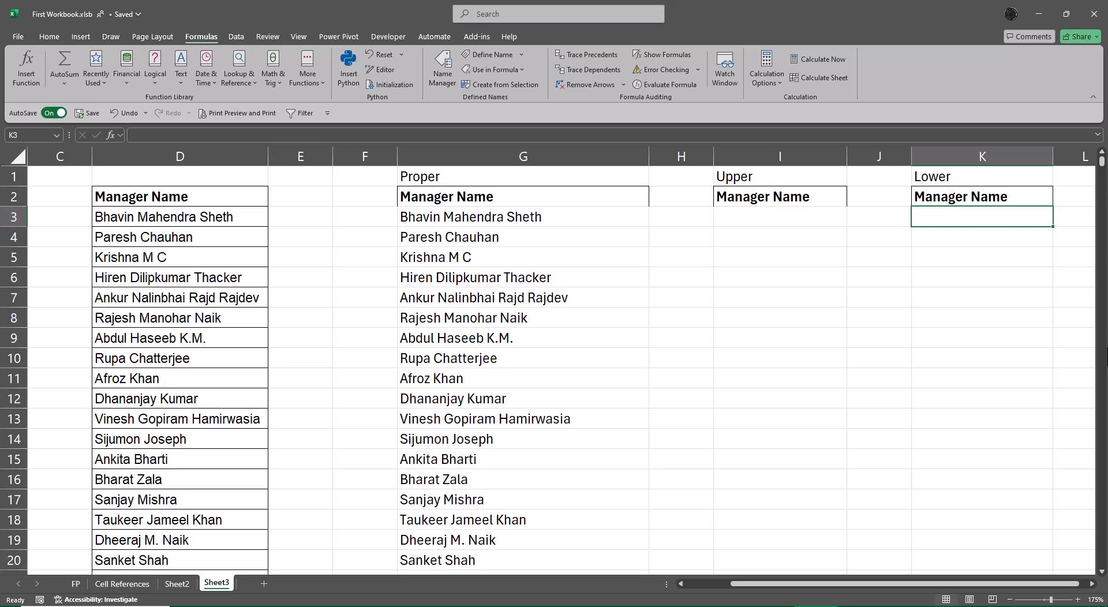
key("Left")
key("Left")
key("Left")
key("Left")
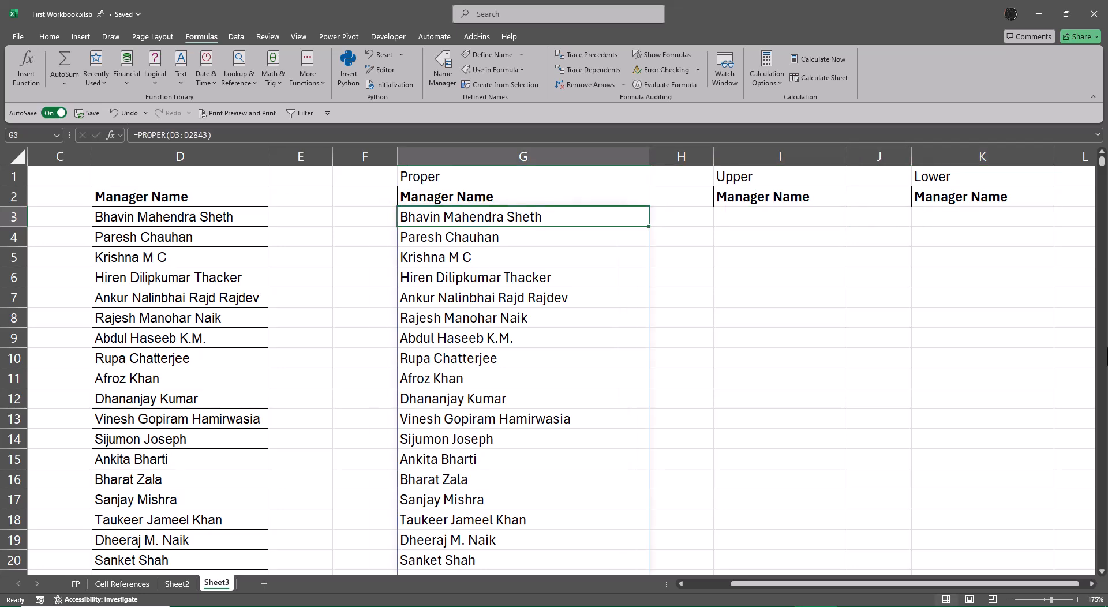
key("Up")
key("Left")
key("Left")
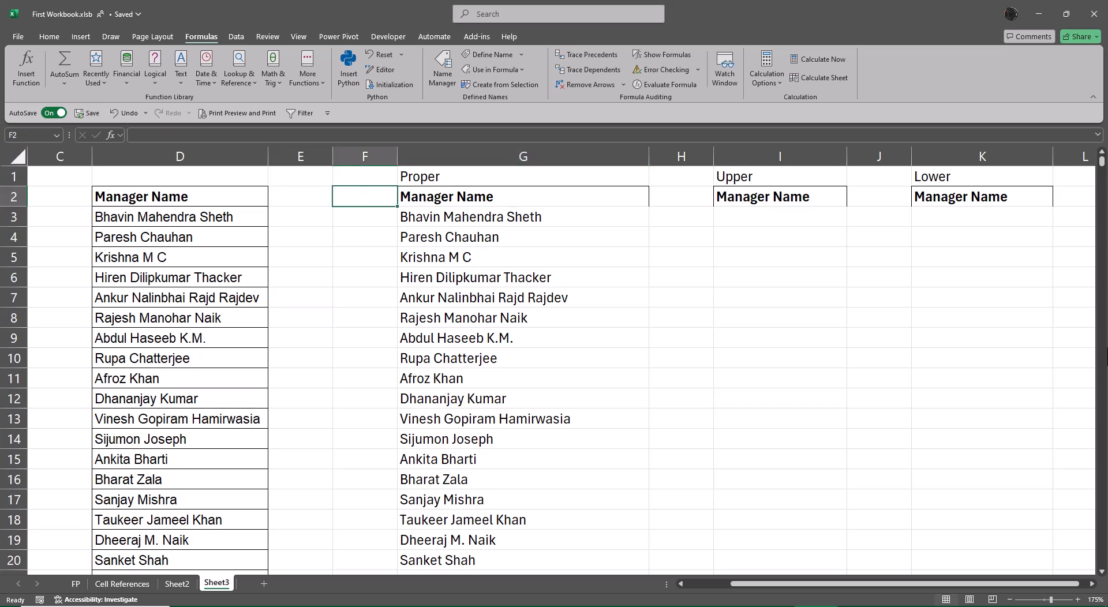
key("Right")
key("Right")
key("ctrl+shift+Down")
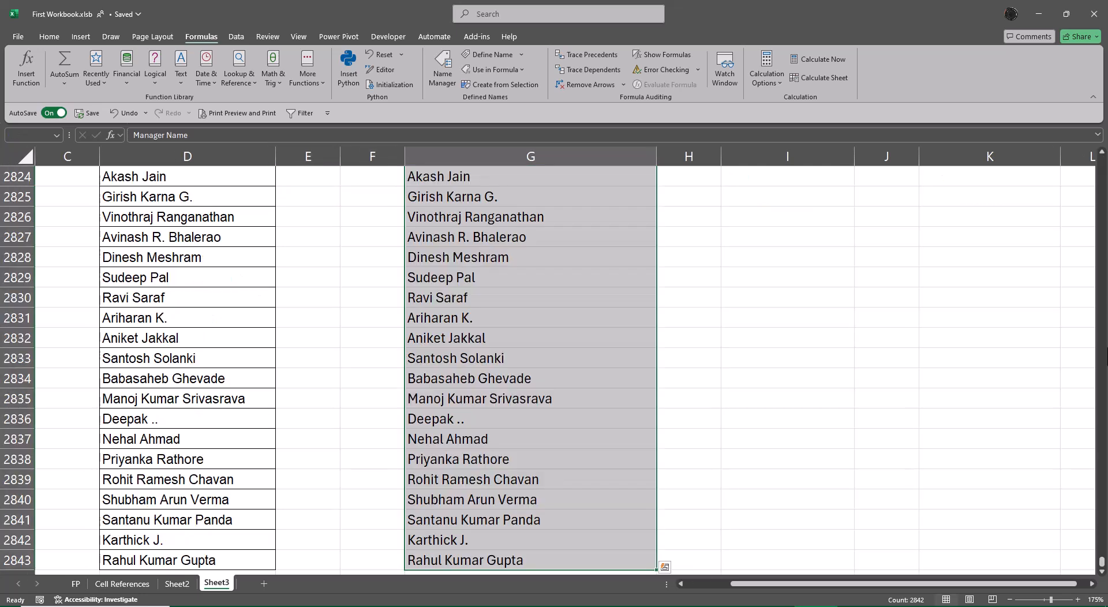
key("ctrl+BackSpace")
key("Right")
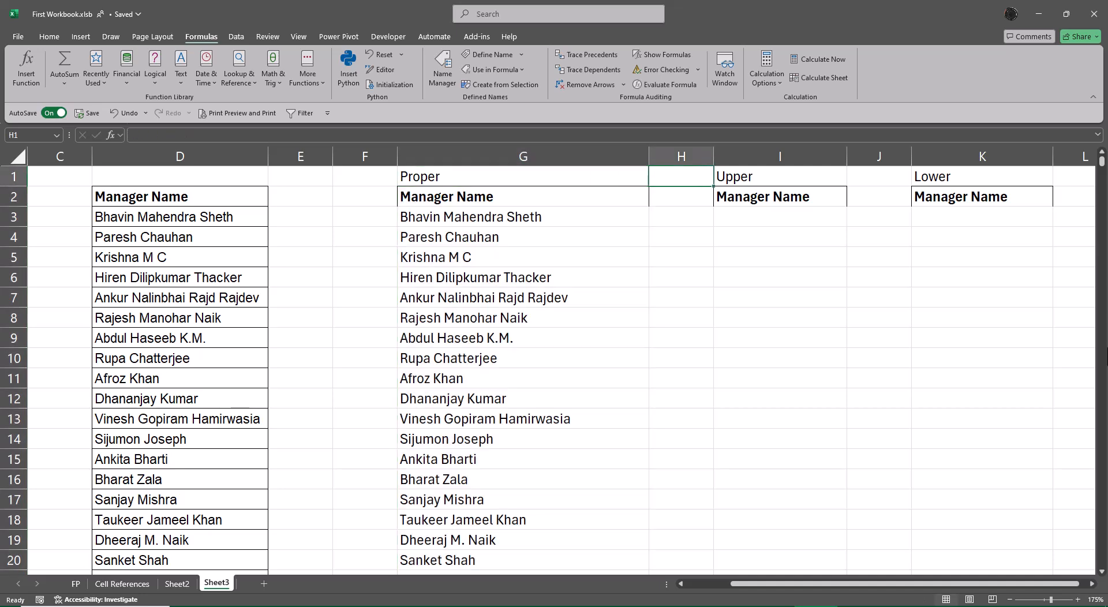
Step: Enter an UPPER formula in I3 with D3:D2843 as its text argument
key("Right")
key("Down")
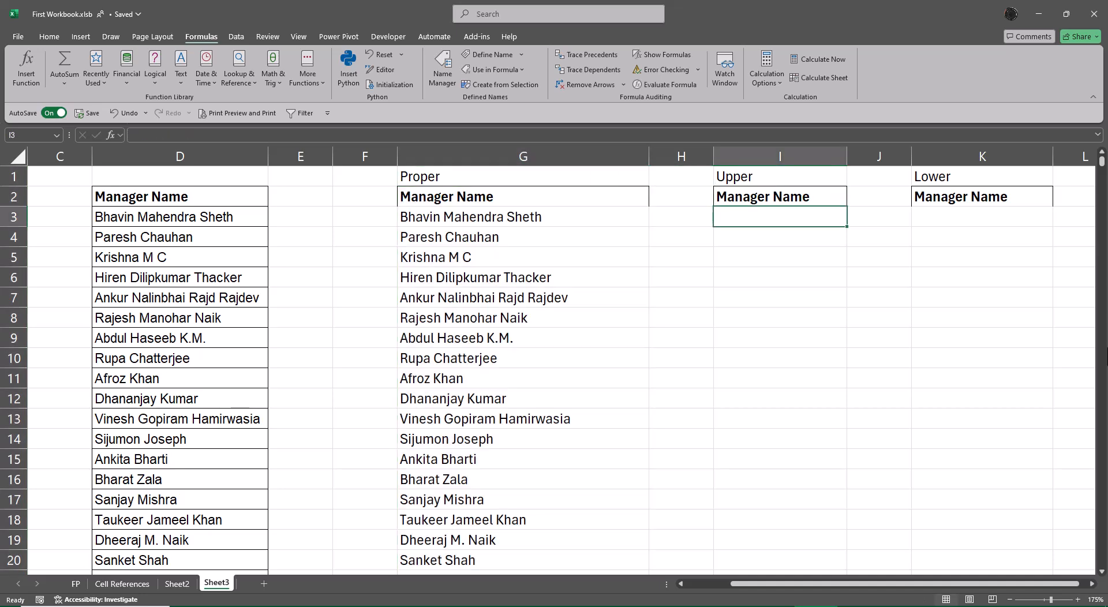
type("=upp")
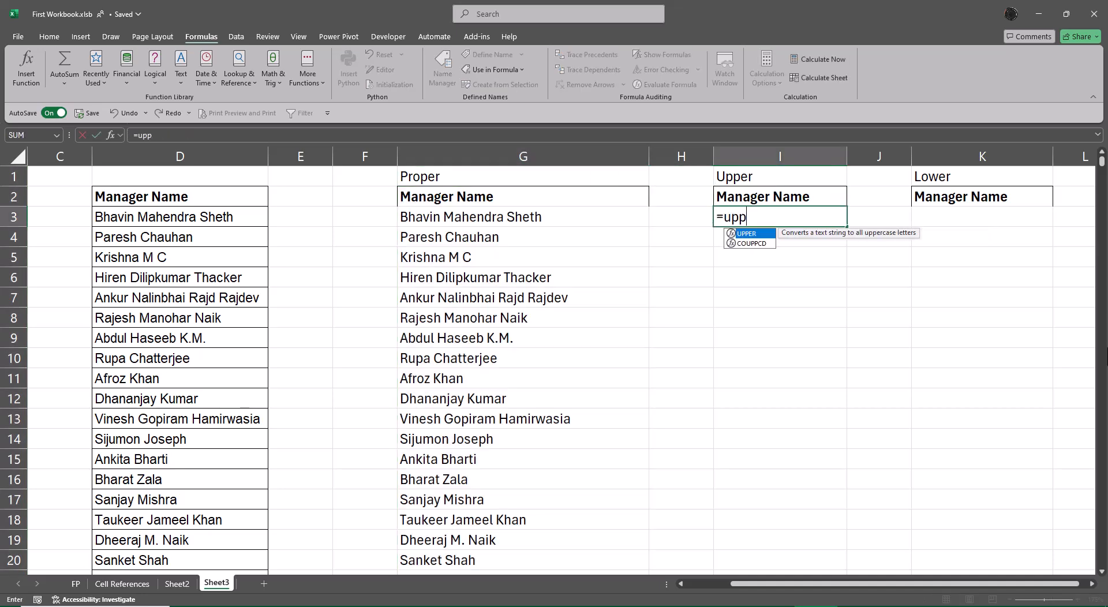
key("Tab")
key("ctrl+a")
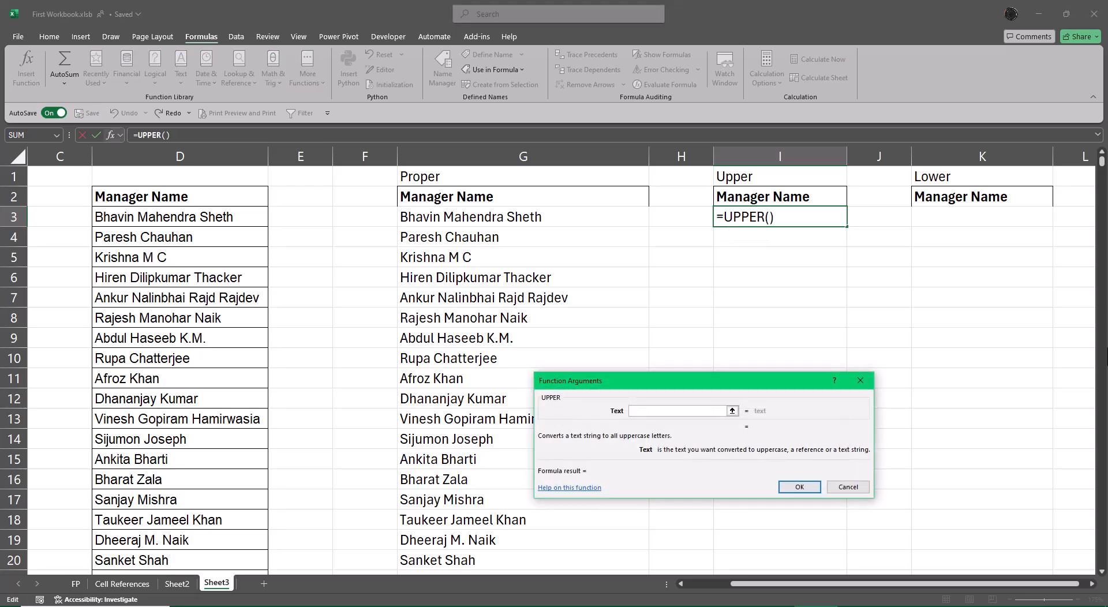
left_click(220, 222)
key("ctrl+shift+Down")
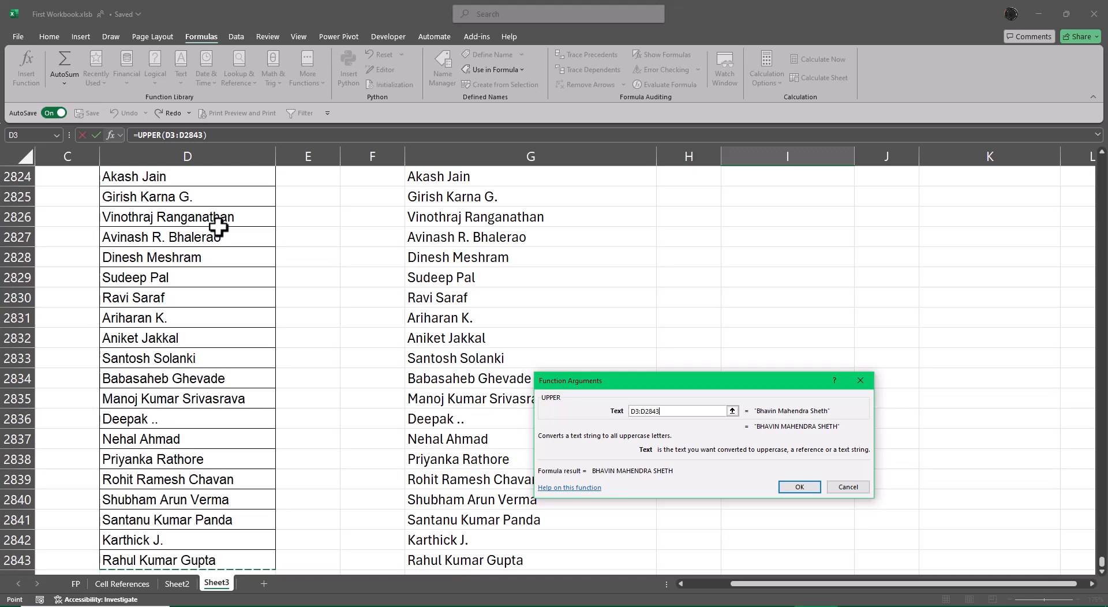
key("Return")
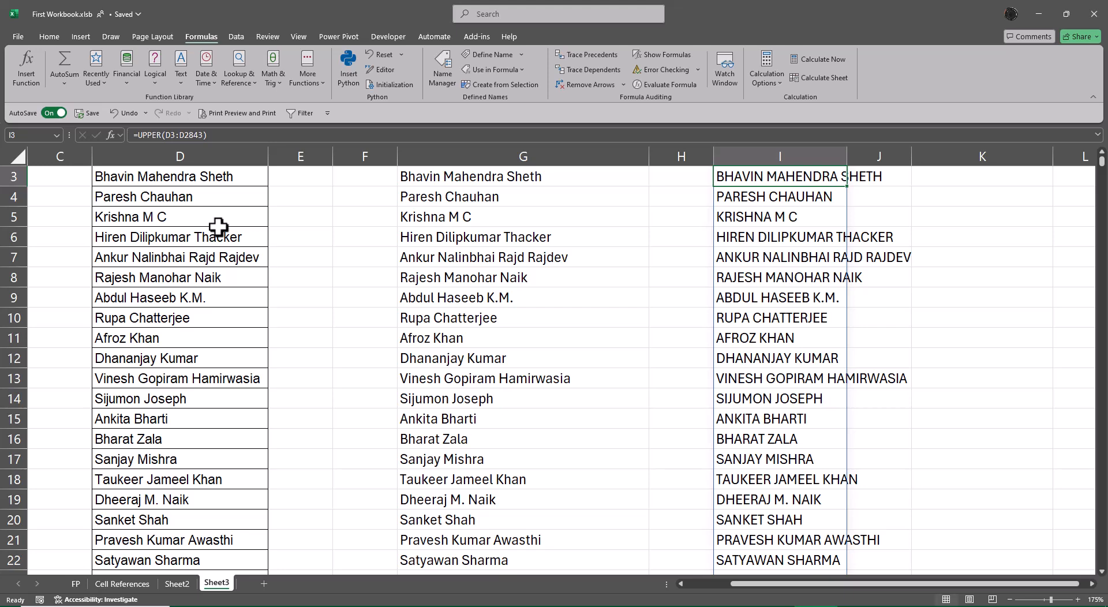
Step: Select the uppercase names from I3 down to the last row and autofit the width of column I
key("Up")
key("Up")
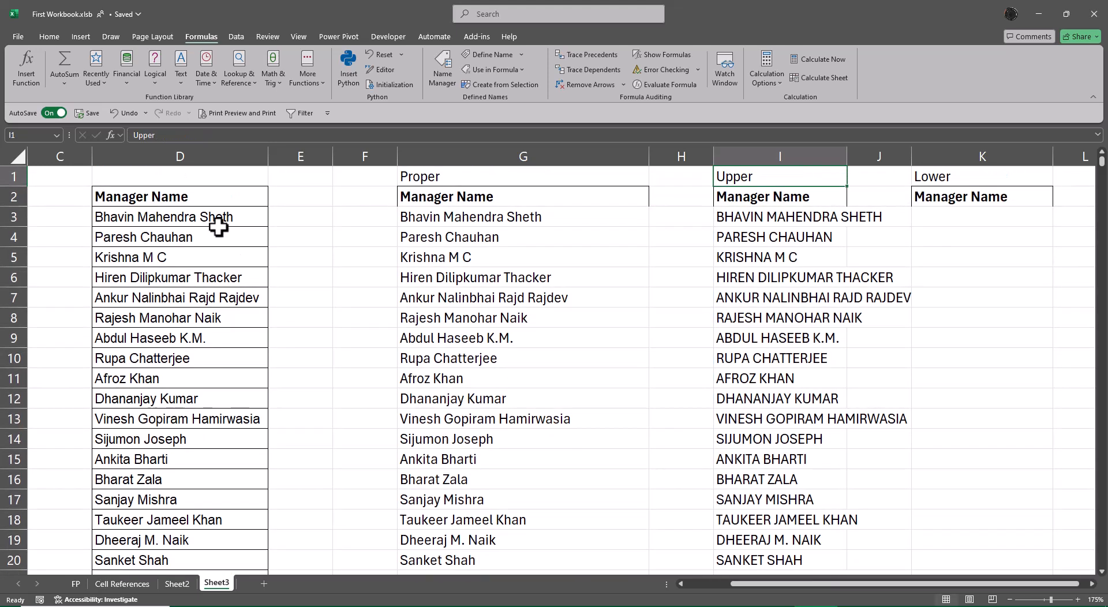
key("Down")
key("Down")
key("ctrl+shift+Down")
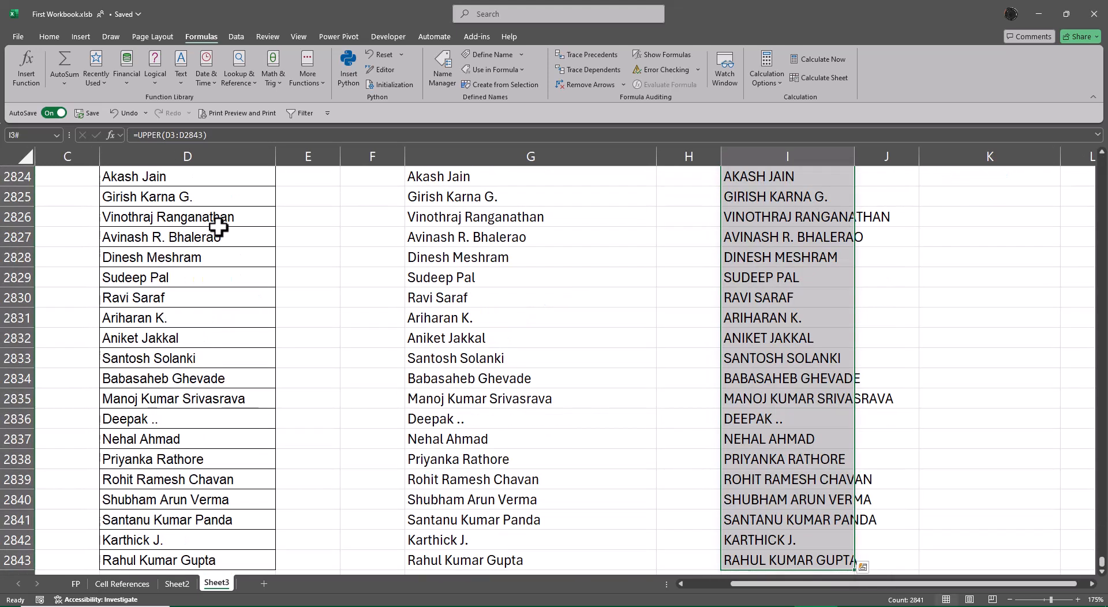
key("alt+o")
key("c")
key("a")
Step: Begin a LOWER formula in K3 under the Lower heading and open its function arguments
key("Up")
key("Right")
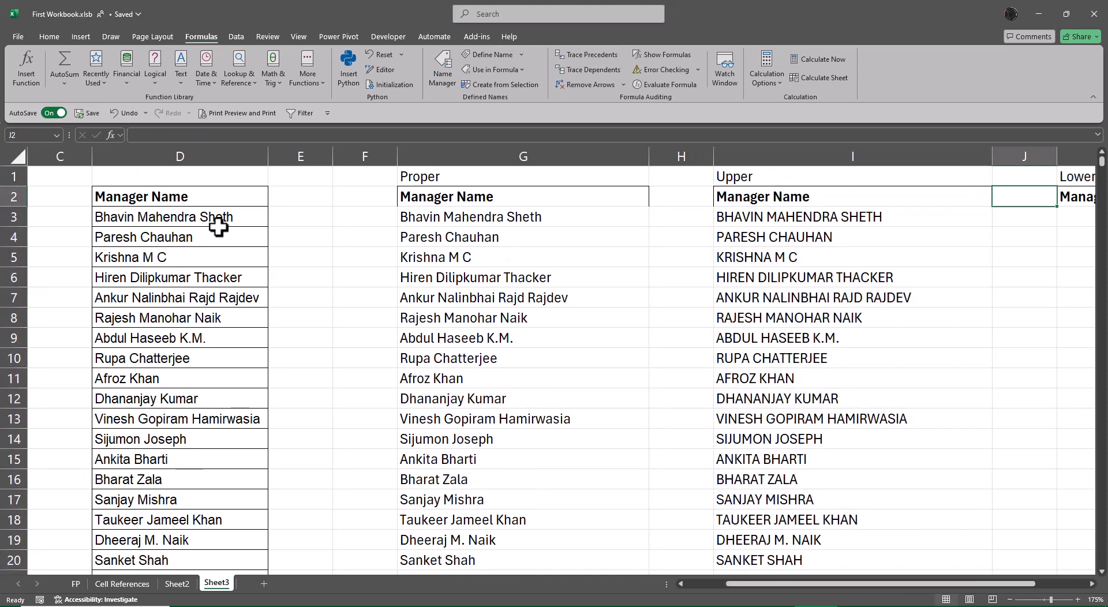
key("Right")
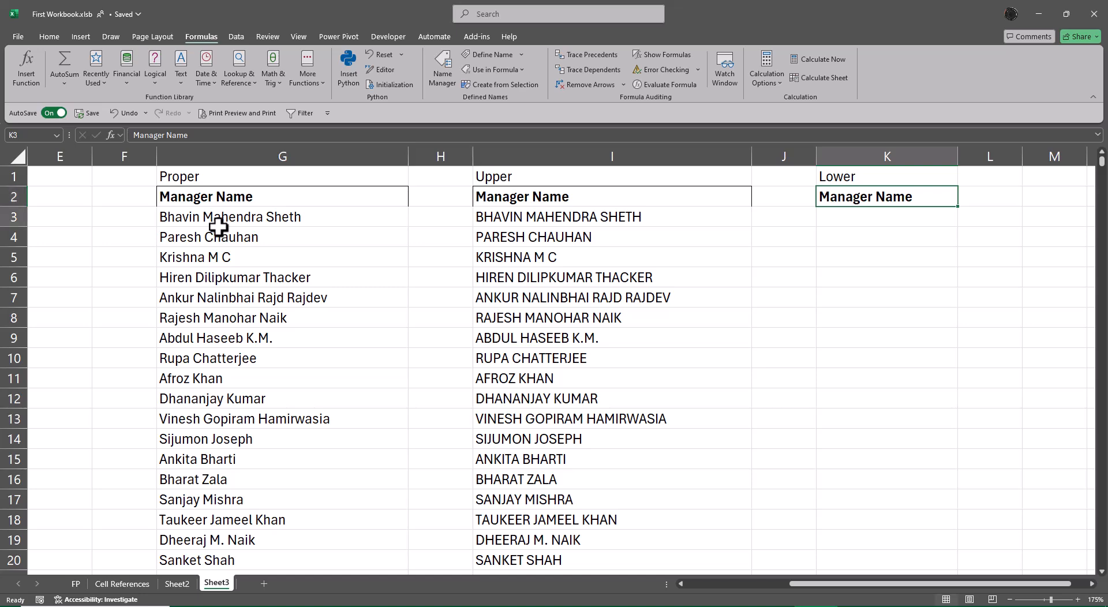
key("Down")
type("=lo")
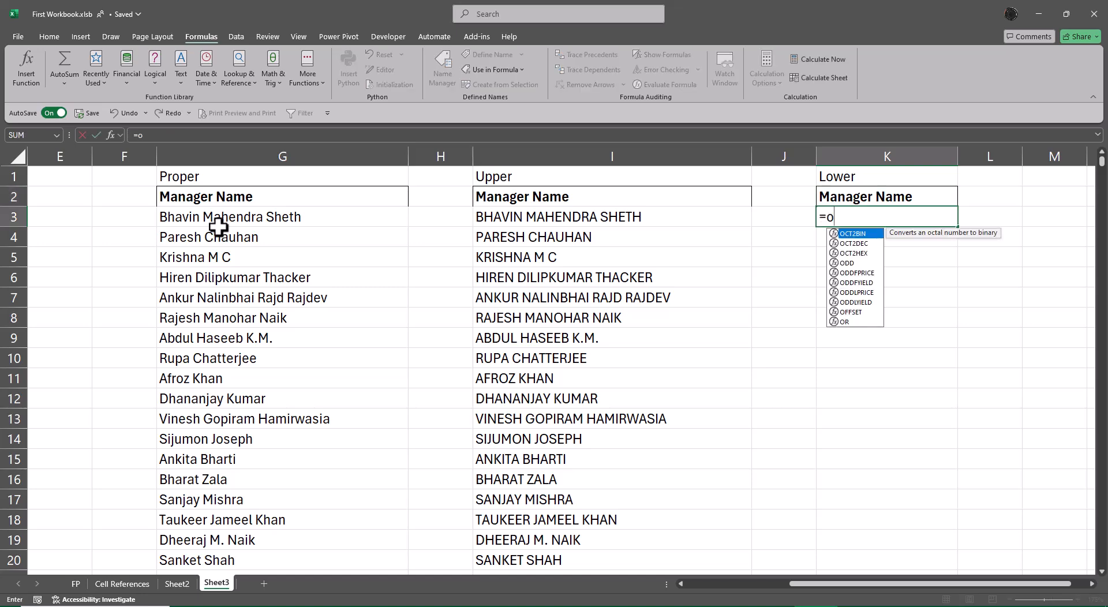
key("BackSpace")
key("BackSpace")
key("BackSpace")
type("=l")
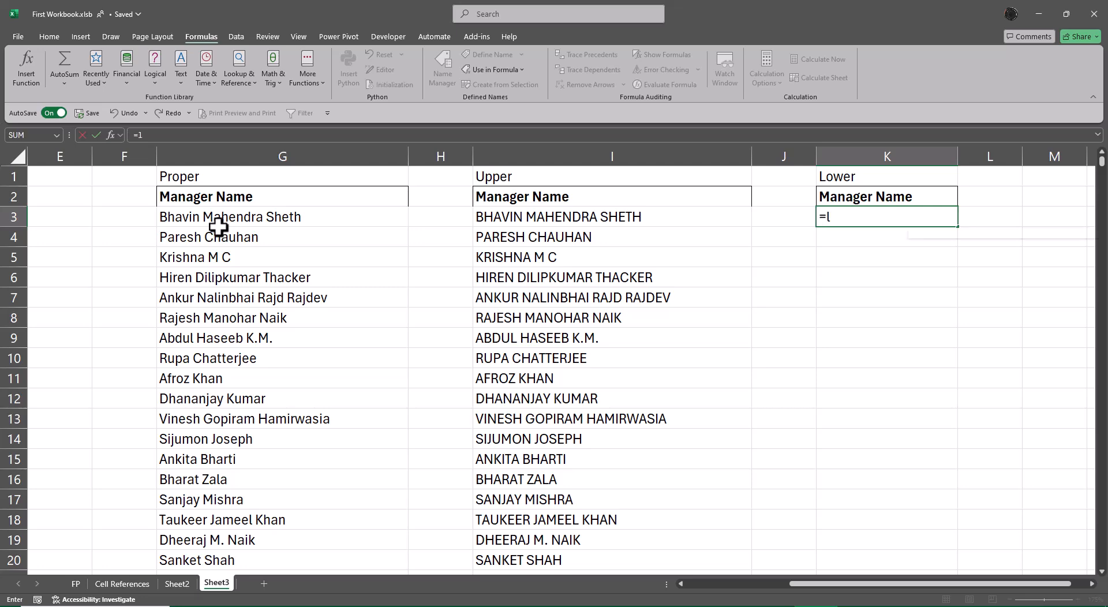
type("ow")
key("Tab")
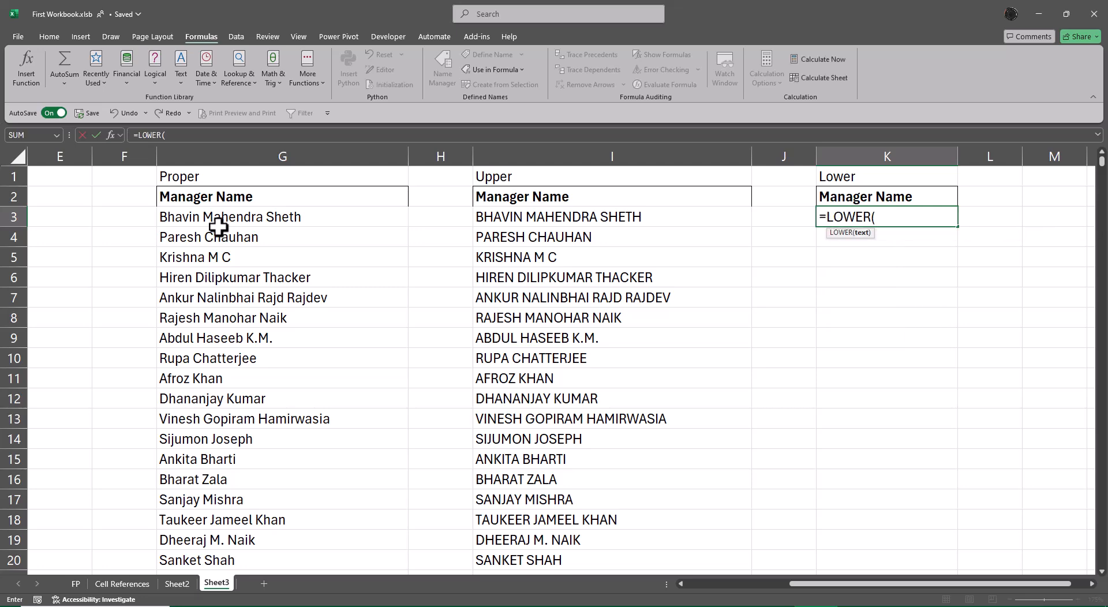
key("ctrl+a")
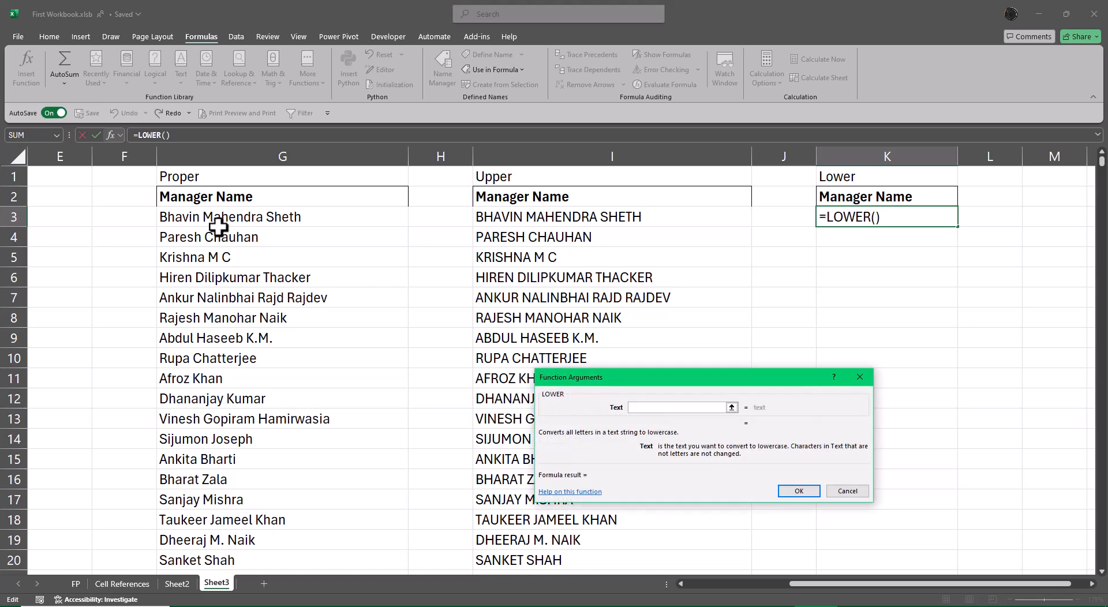
Step: Complete the LOWER formula in K3 with D3:D2843 as its text argument
left_click(118, 199)
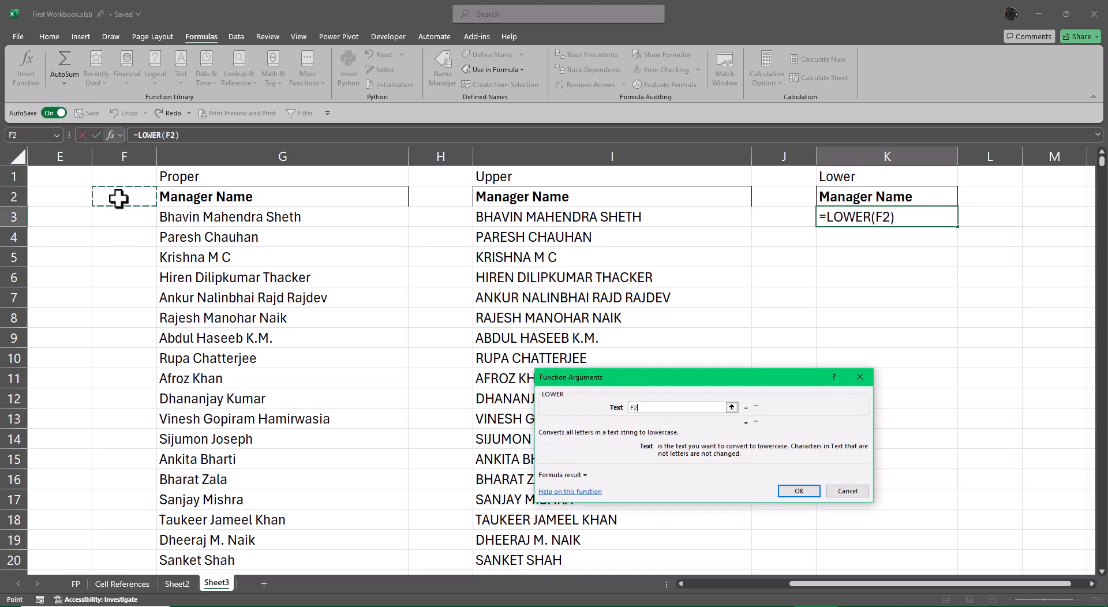
key("Left")
key("Left")
key("Down")
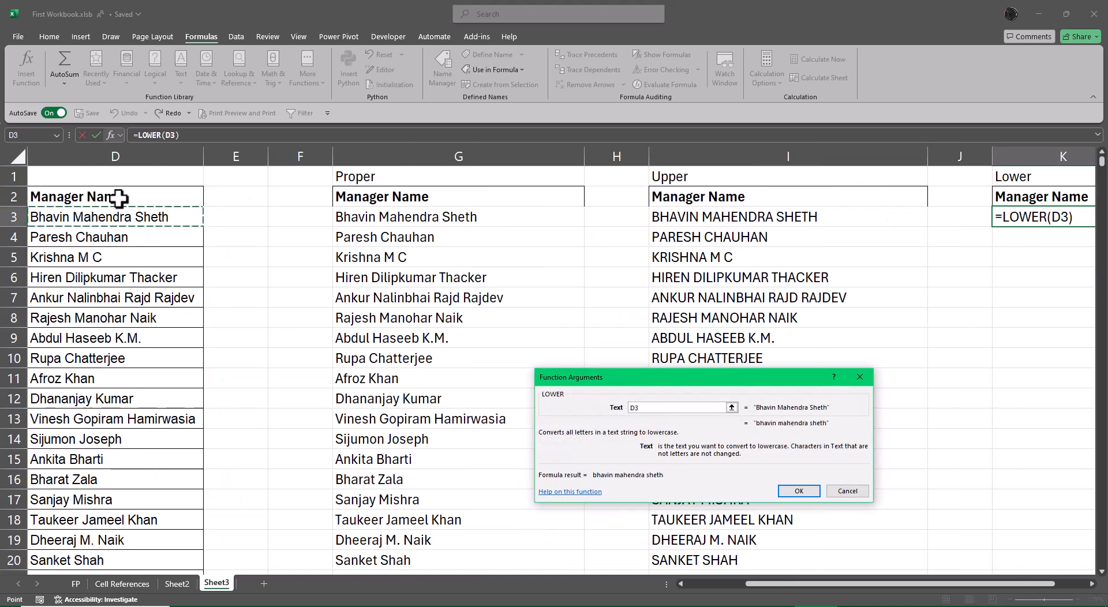
key("ctrl+shift+Down")
key("Return")
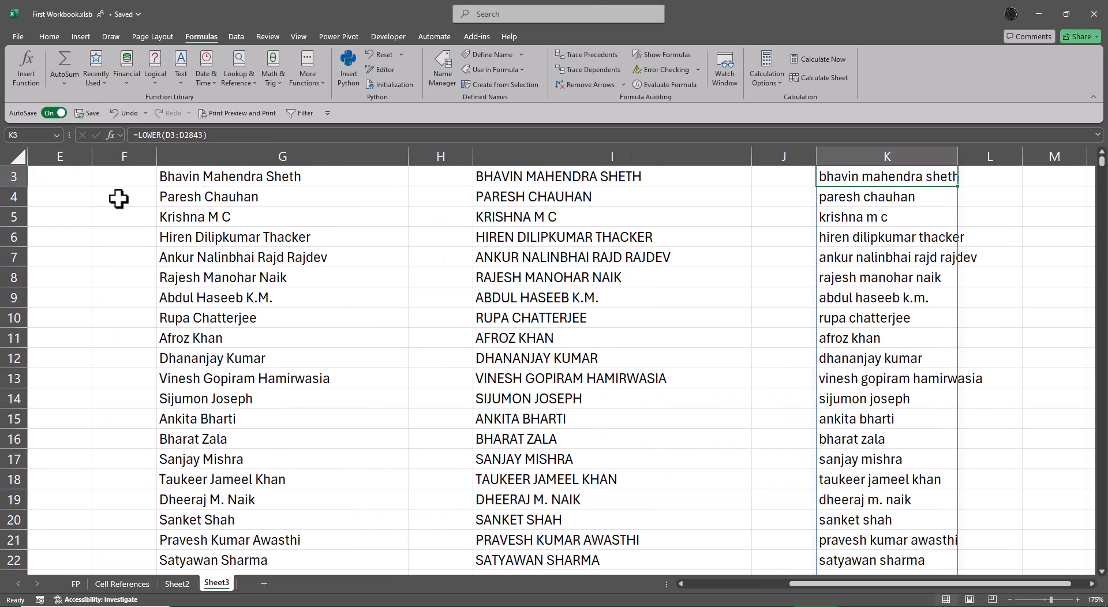
Step: Select the lowercase names from K3 down to the last row and autofit the width of column K
scroll(119, 198, "up", 1)
key("ctrl+shift+Down")
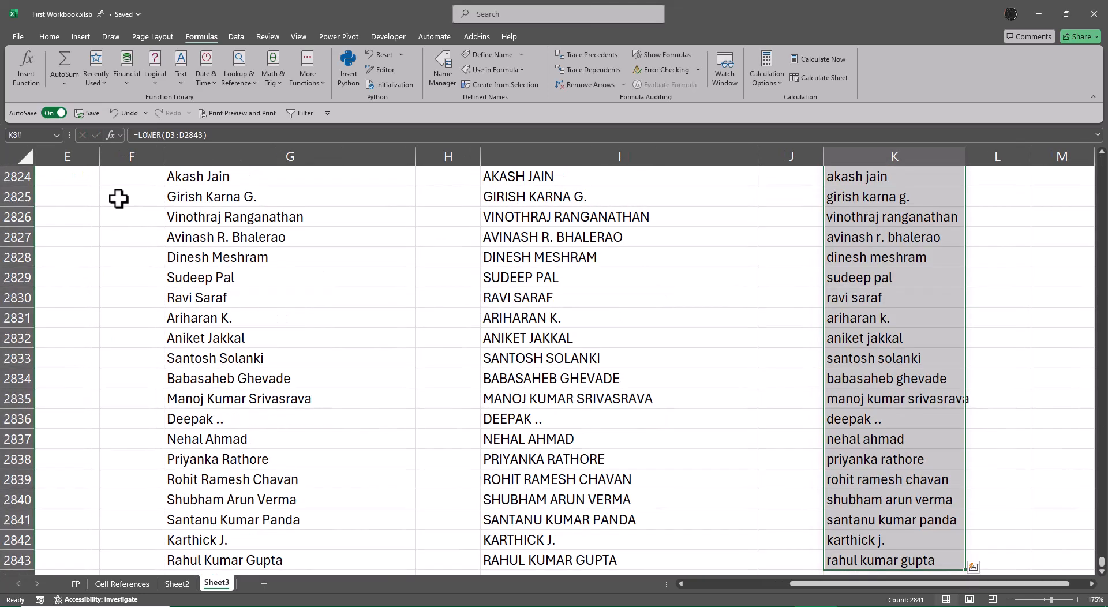
key("alt+o")
key("c")
key("a")
key("ctrl+BackSpace")
key("Up")
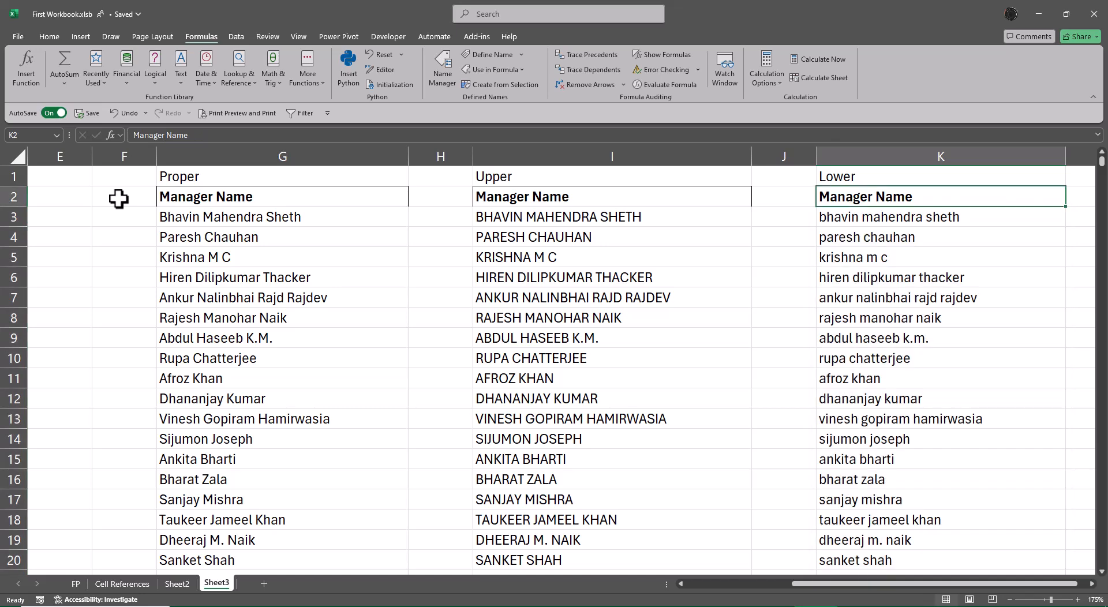
Step: Compare the original names in column D with the Proper, Upper and Lower results at the end of the list in row 2843
key("Left")
key("Home")
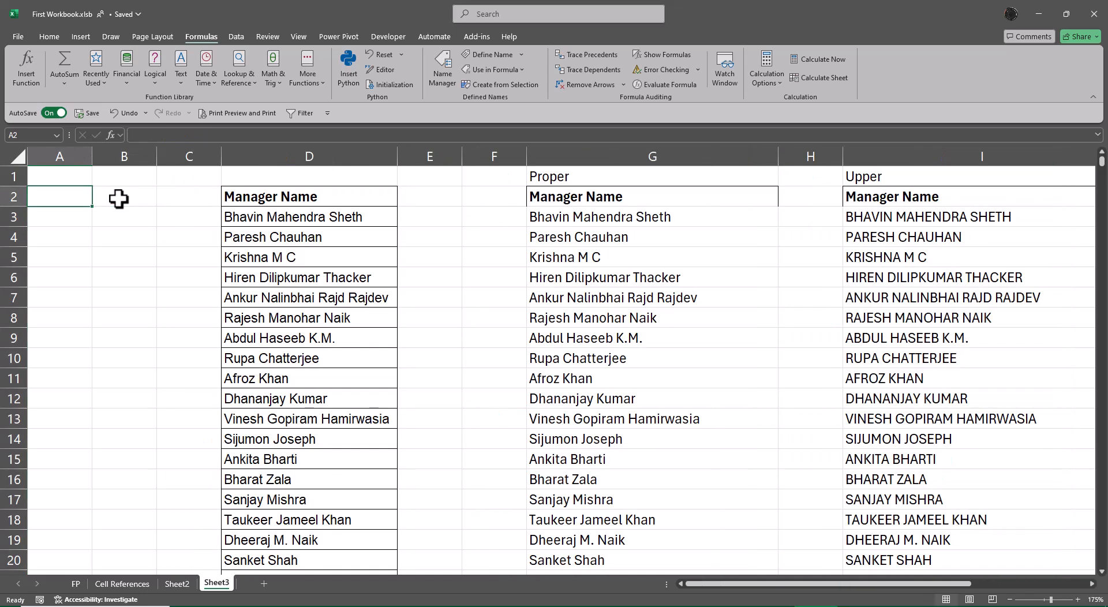
key("Right")
key("Right")
key("Right")
key("Down")
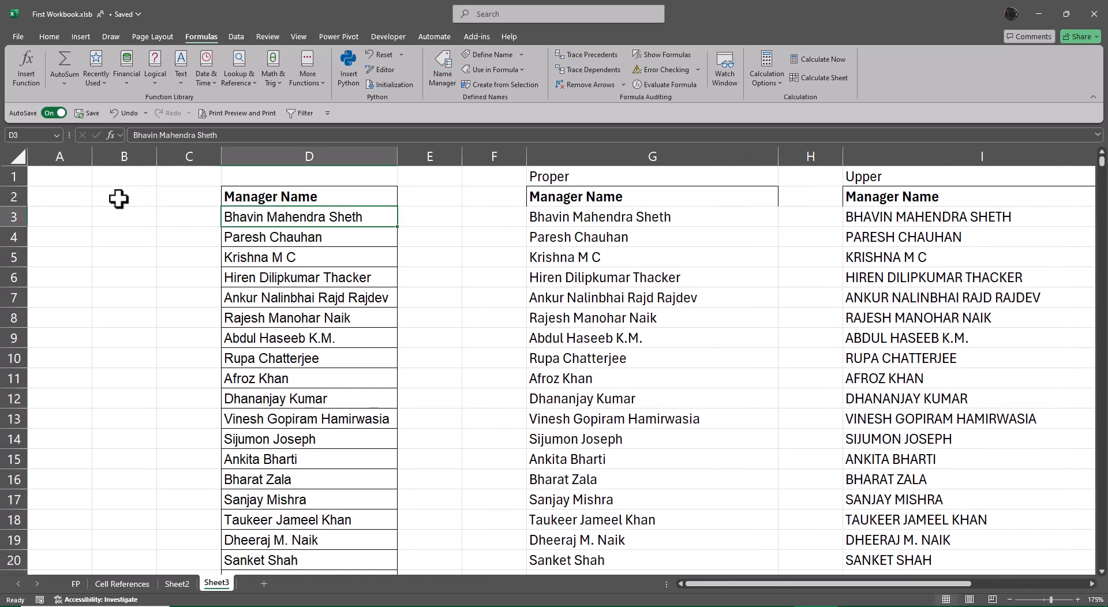
key("ctrl+Down")
key("Right")
key("Right")
key("Right")
key("Right")
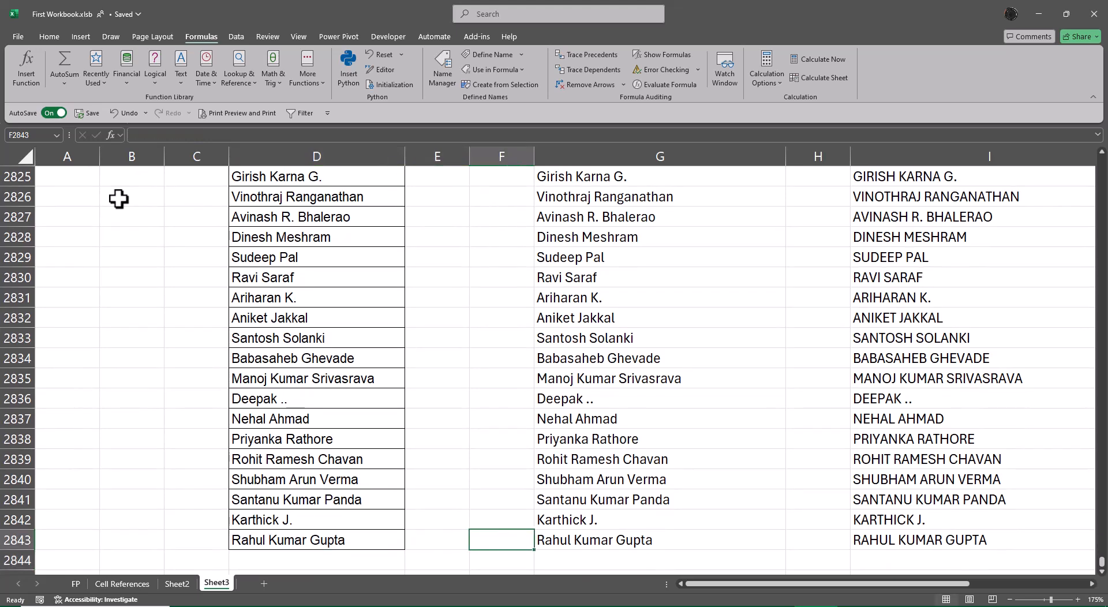
key("Right")
key("Right")
key("Right")
key("Right")
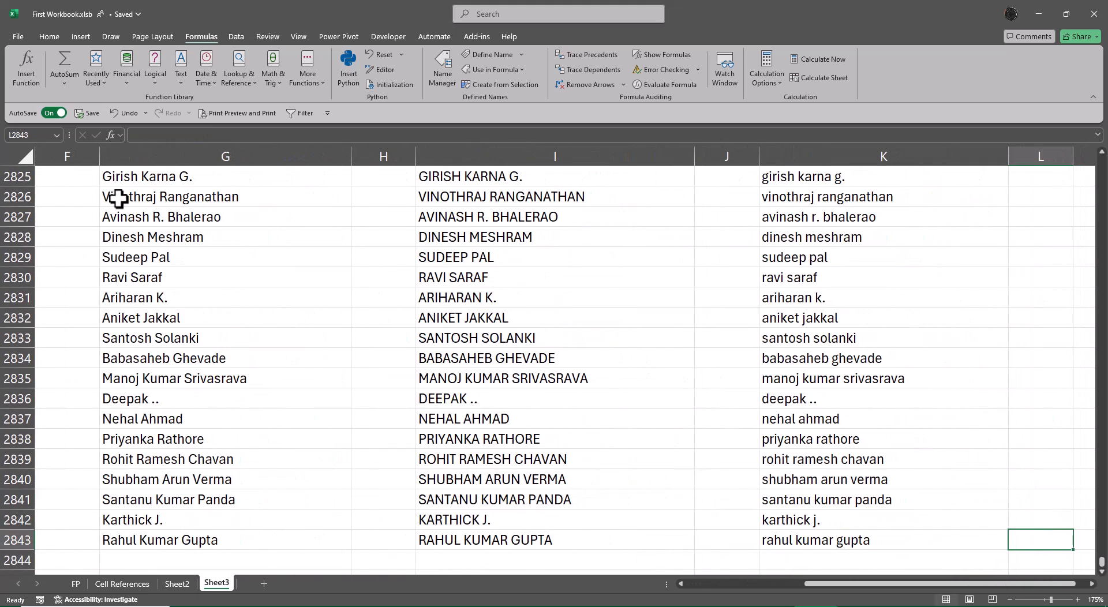
key("Left")
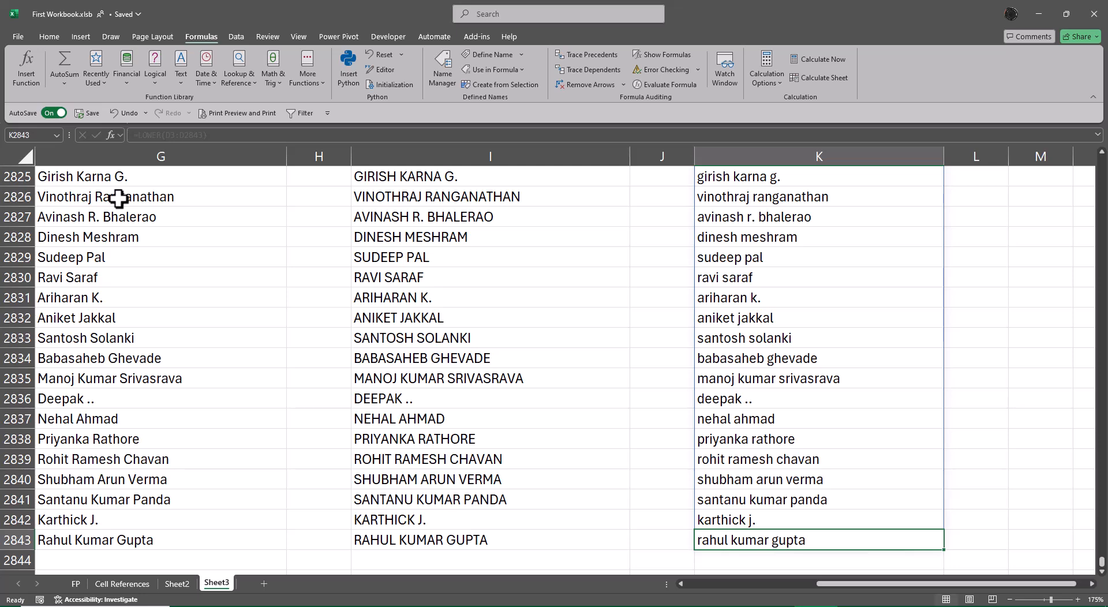
Step: Review the original manager names and the three converted columns across the first rows of the list
key("ctrl+Up")
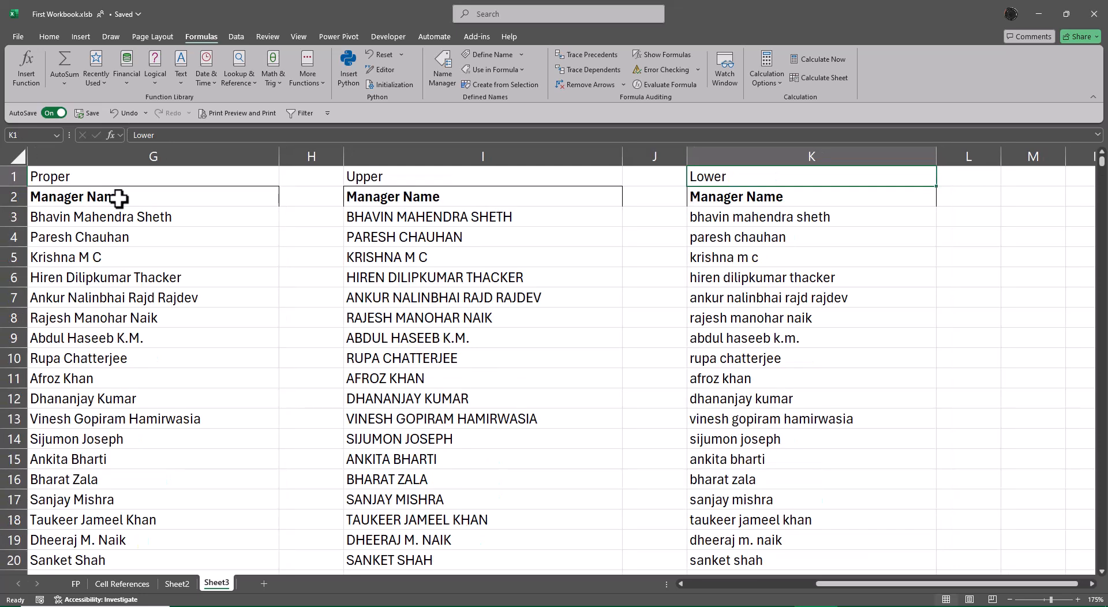
key("ctrl+Left")
key("ctrl+Left")
key("ctrl+Left")
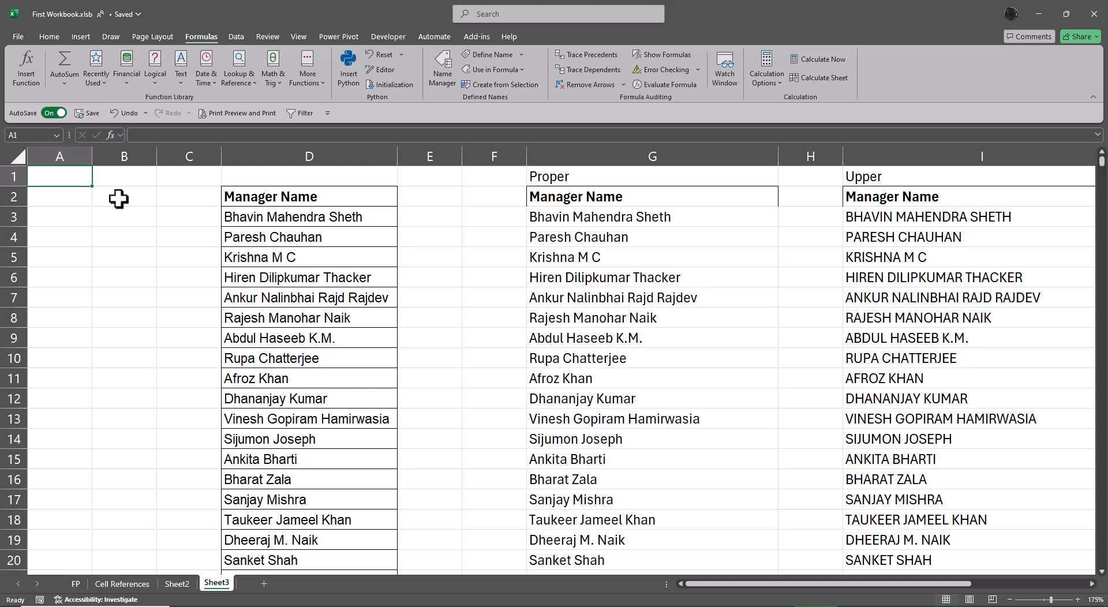
key("Right")
key("Right")
key("Right")
key("Right")
key("Right")
key("Right")
key("Right")
key("Right")
key("Right")
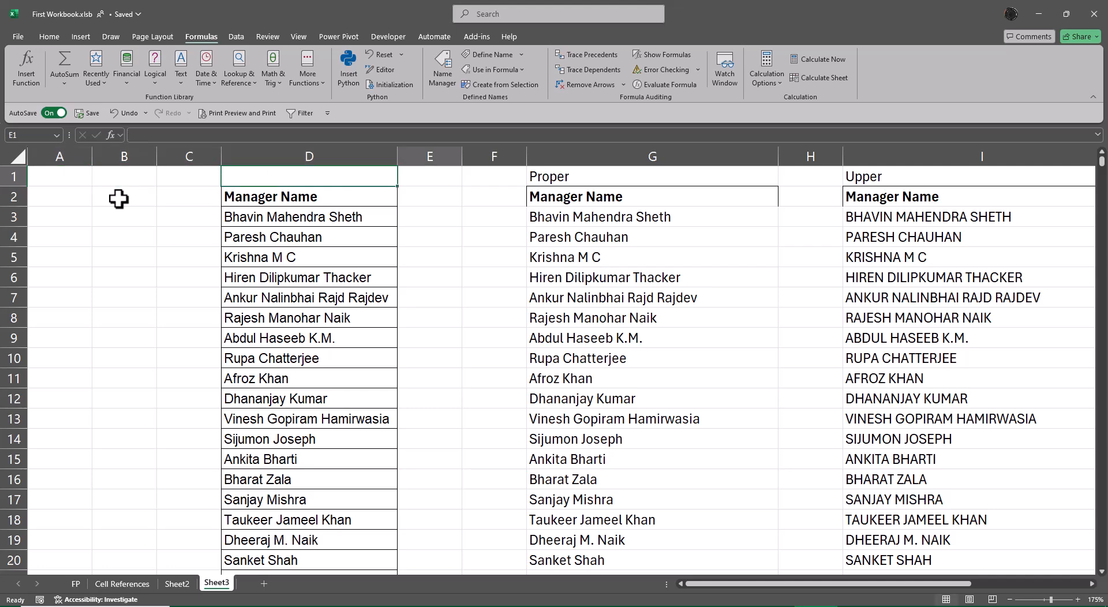
key("Right")
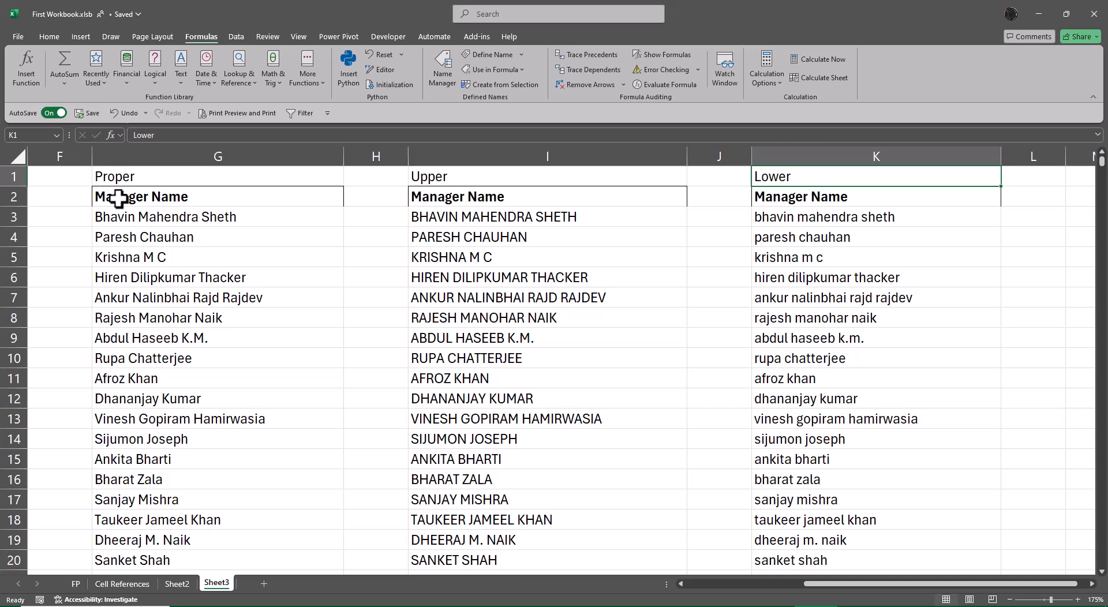
key("Down")
key("Down")
key("Down")
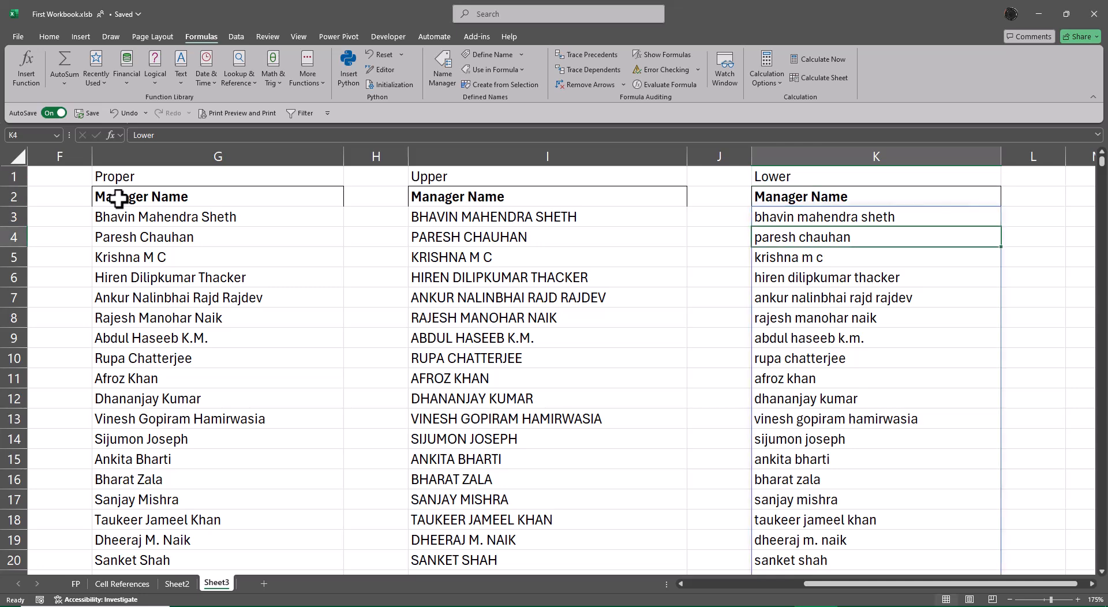
key("Up")
key("Left")
key("Left")
key("ctrl+Left")
key("ctrl+Left")
key("ctrl+Left")
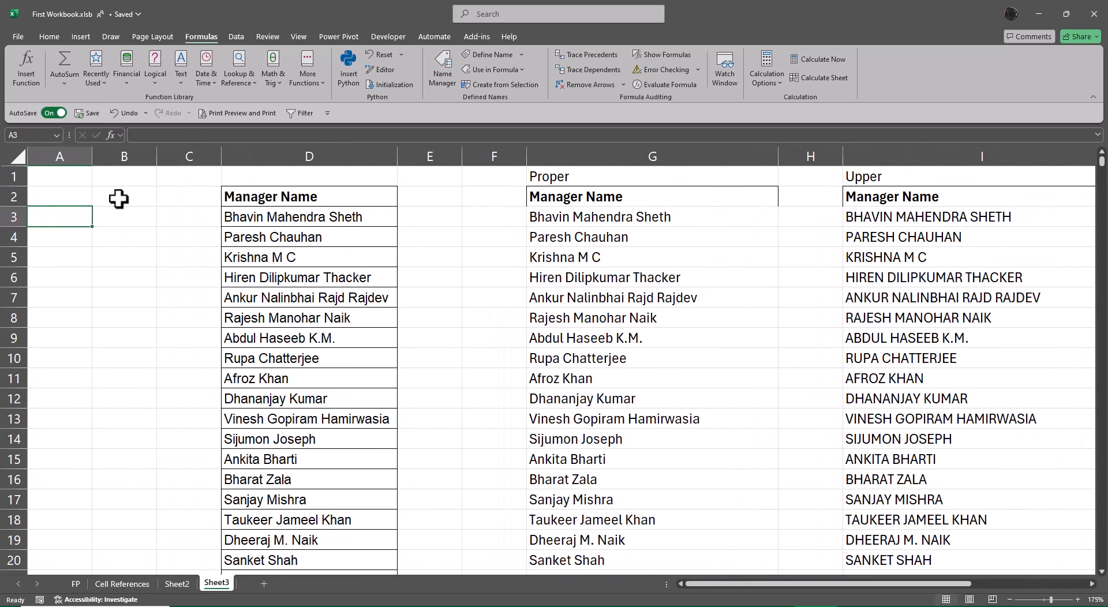
Step: Enter the heading Text Split in M1
key("ctrl+Up")
key("ctrl+Right")
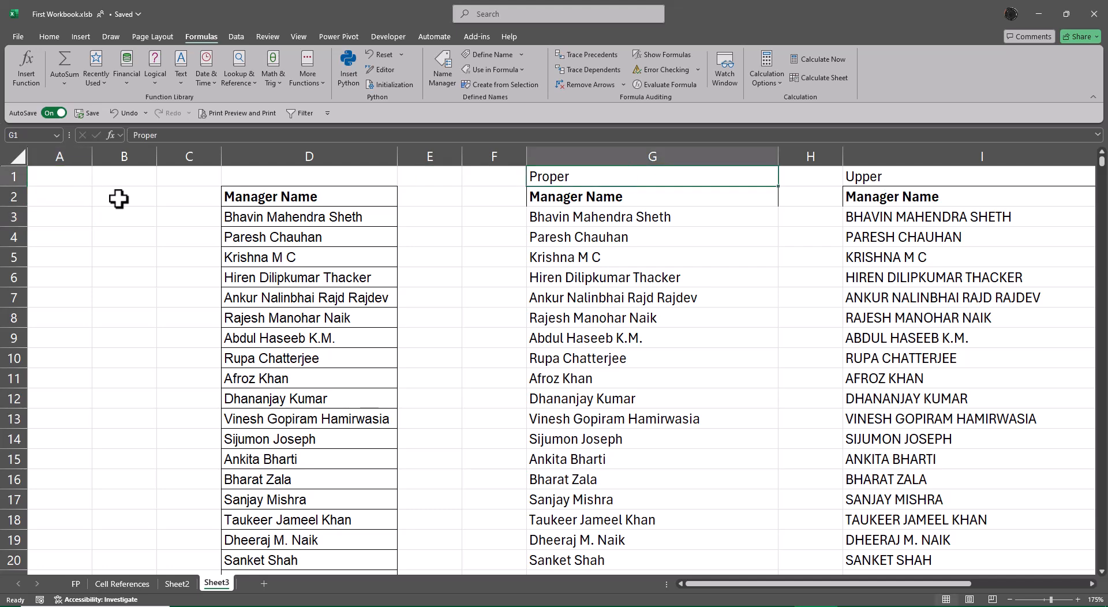
key("Right")
key("Right")
key("Right")
key("Right")
key("Right")
key("Right")
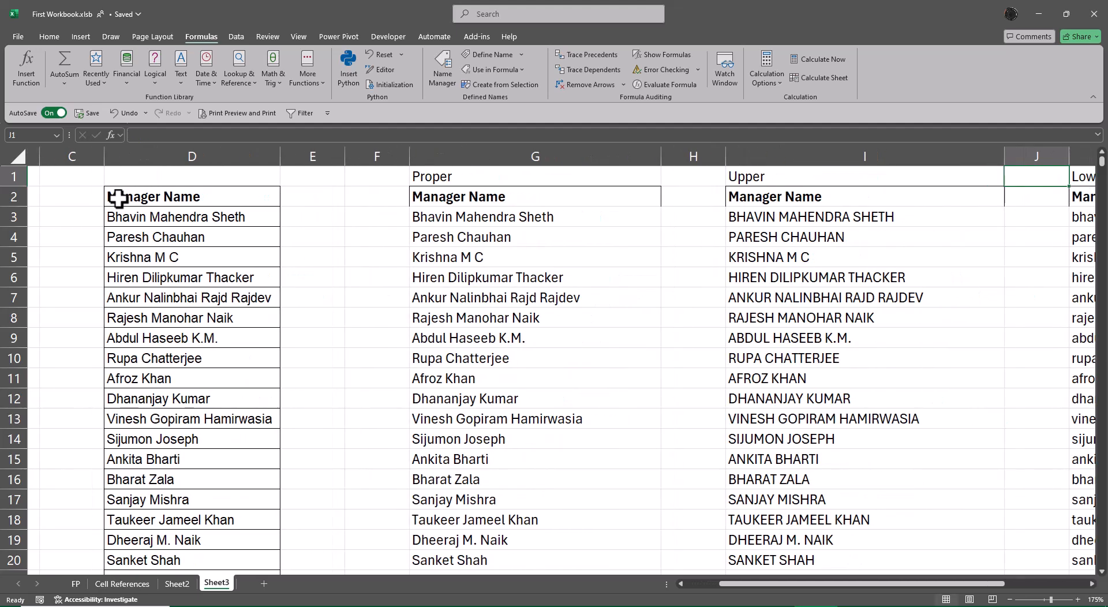
key("Right")
key("Right")
key("Left")
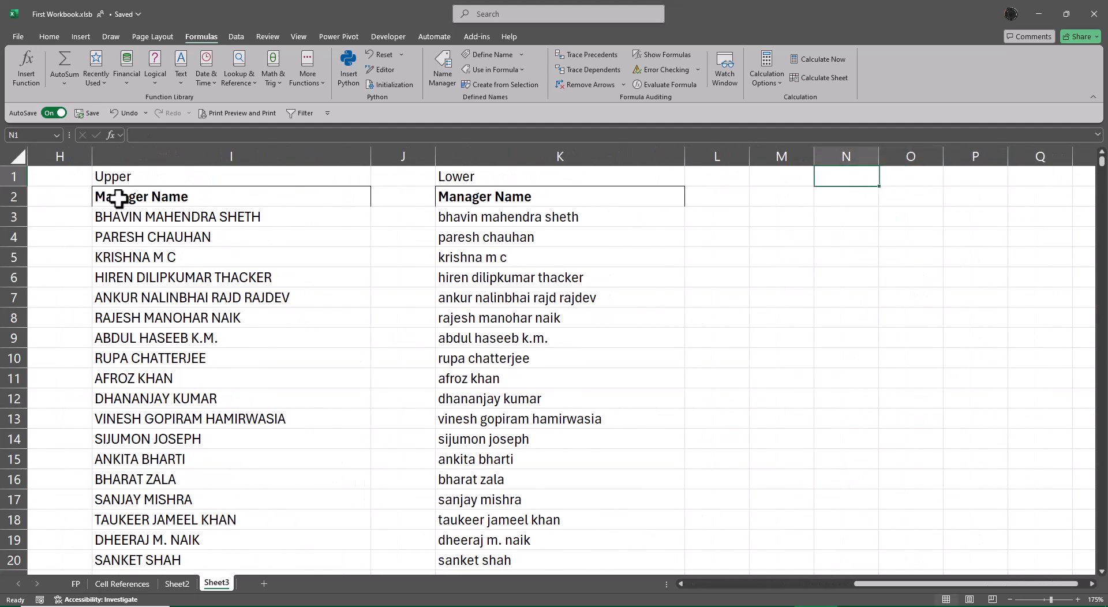
key("Left")
type("Text S")
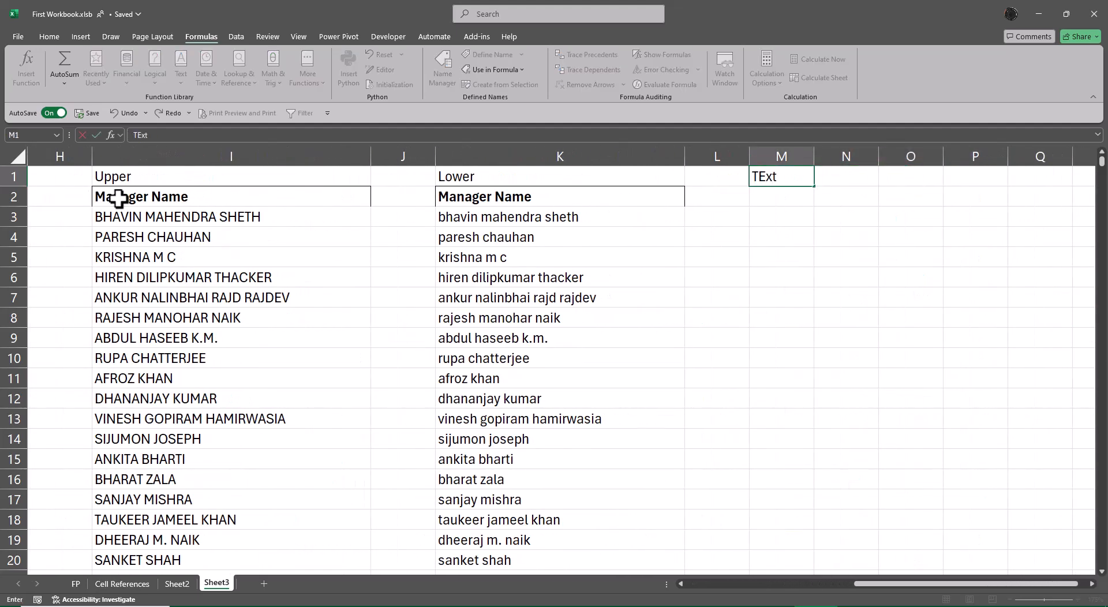
type("plit")
key("Return")
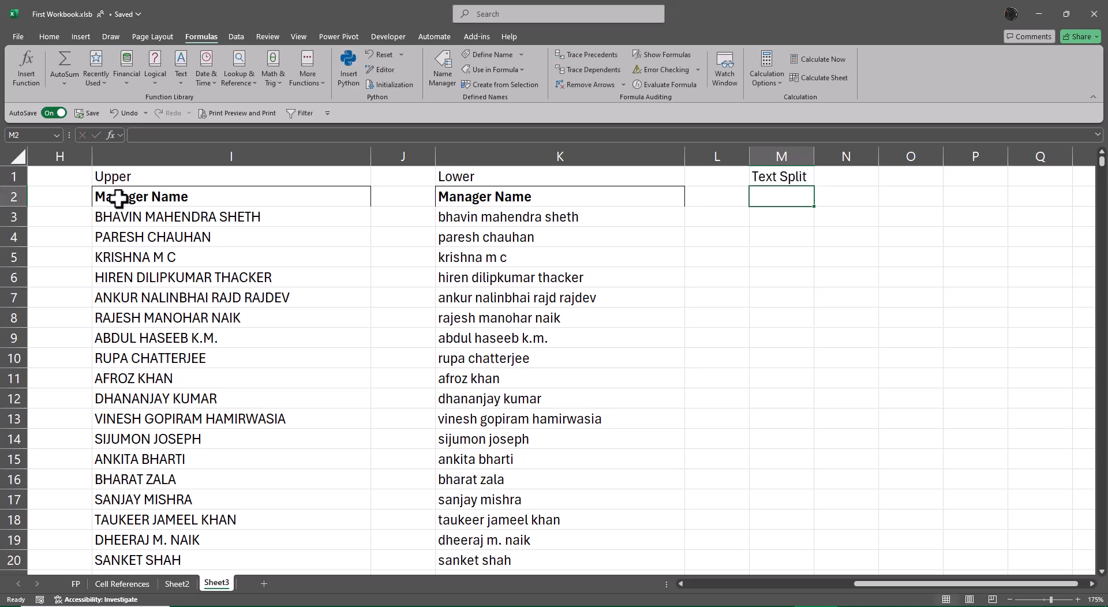
Step: Copy the Manager Name heading from K2 to M2 and widen column M until the heading fits on one line
key("Left")
key("Left")
key("ctrl+c")
key("Right")
key("Right")
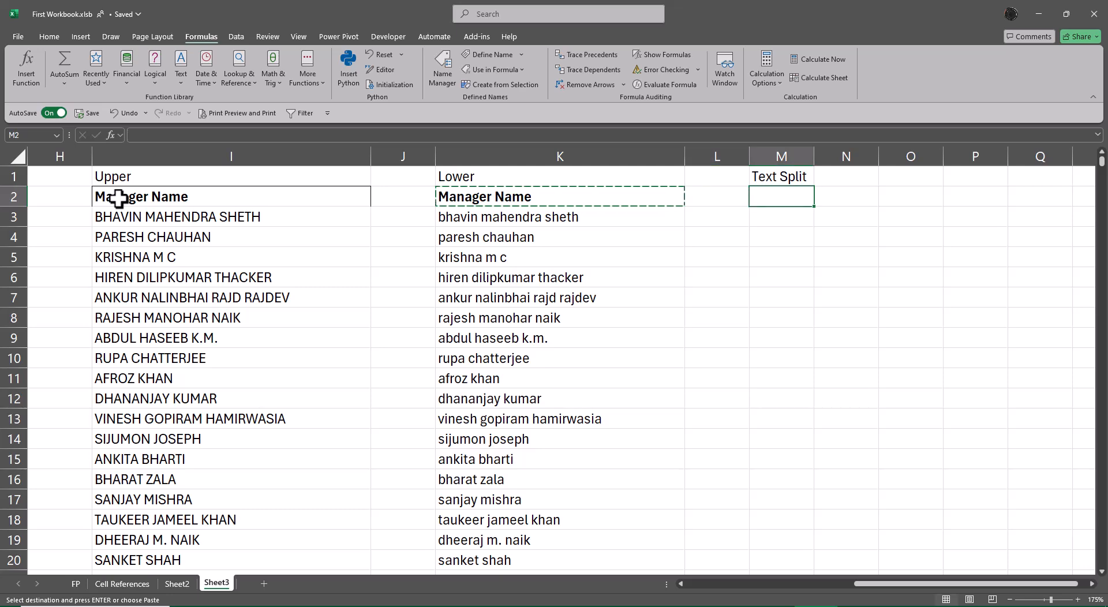
key("ctrl+v")
key("Escape")
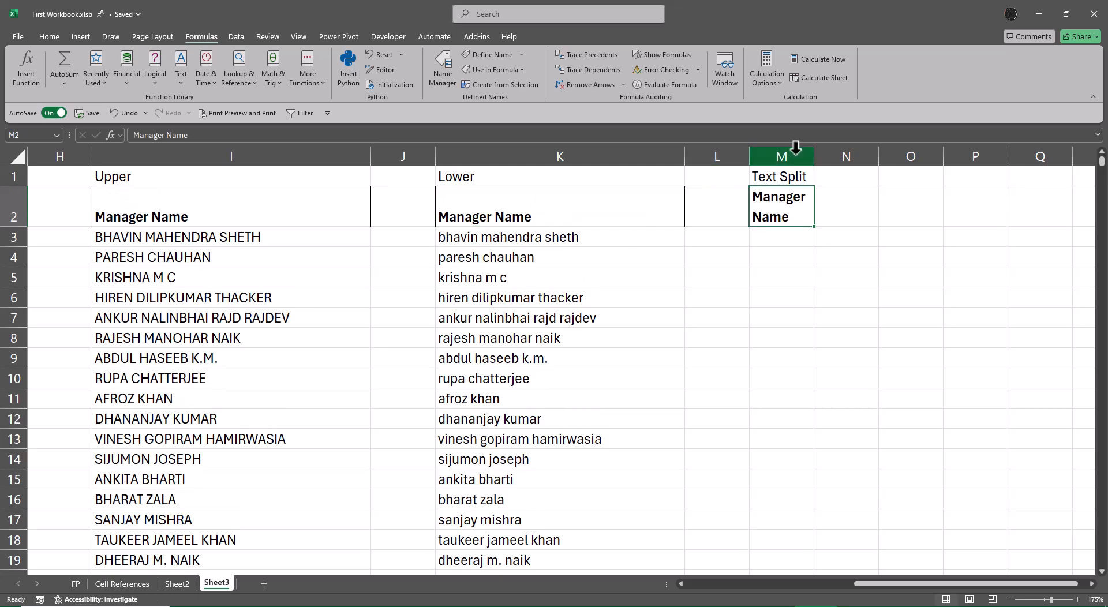
left_click_drag(814, 156, 939, 158)
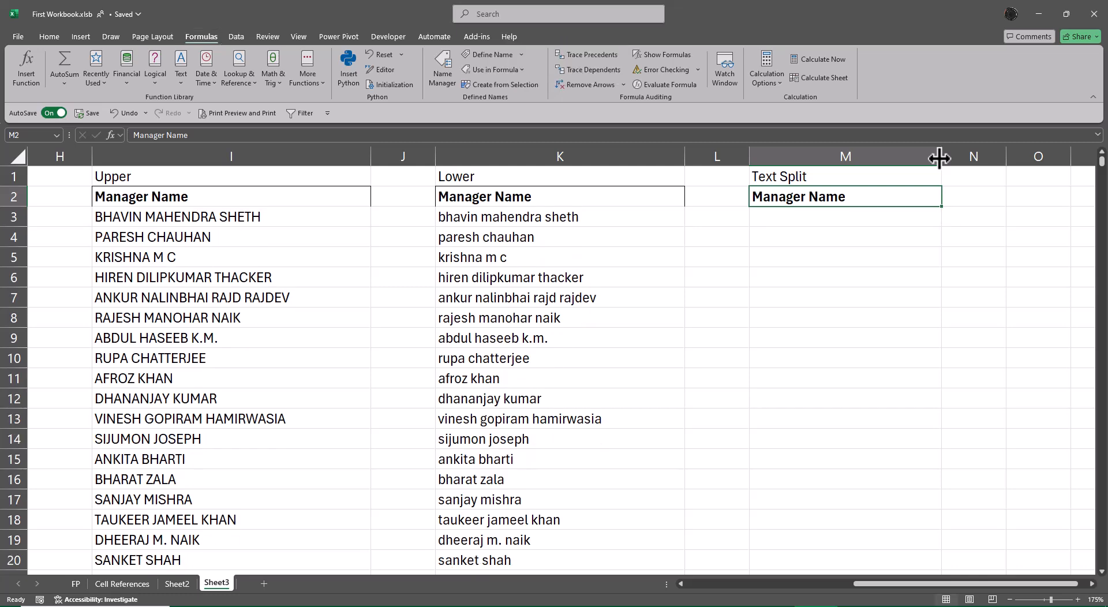
Step: Freeze columns A through E, using column F as the split, and bring the Text Split column next to the original names
key("Left")
key("Left")
key("Left")
key("Left")
key("Left")
key("Left")
key("Left")
key("Left")
key("Left")
key("Left")
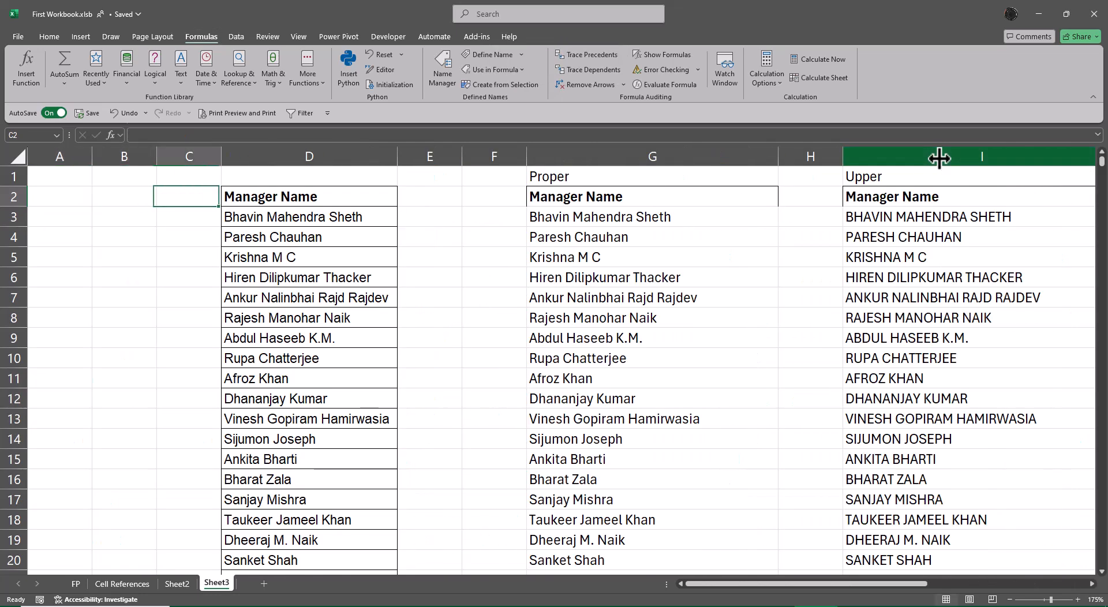
key("Right")
key("Up")
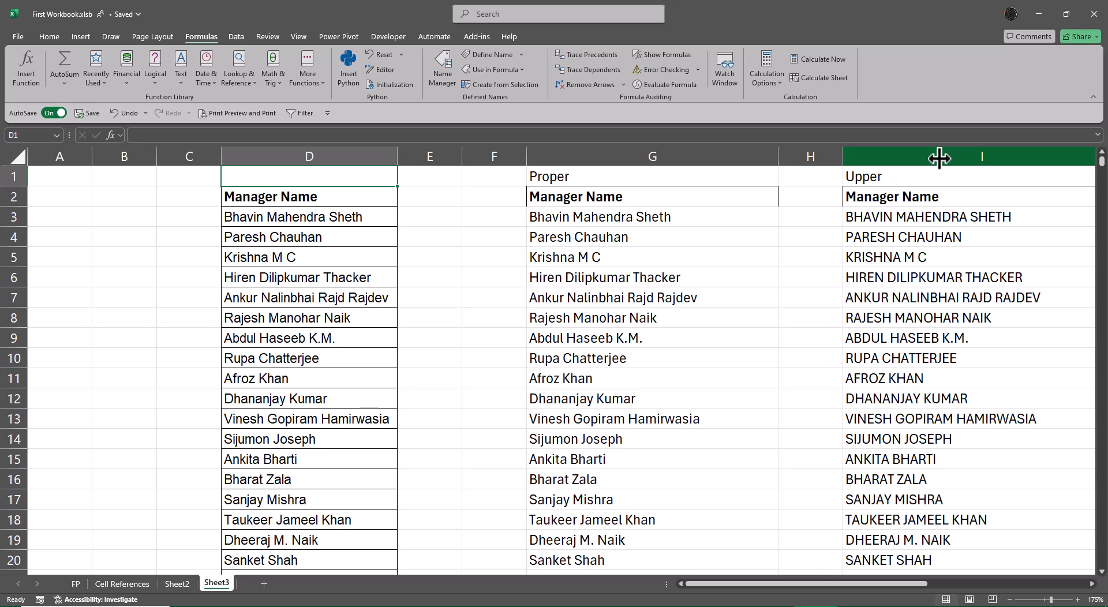
key("Right")
key("Right")
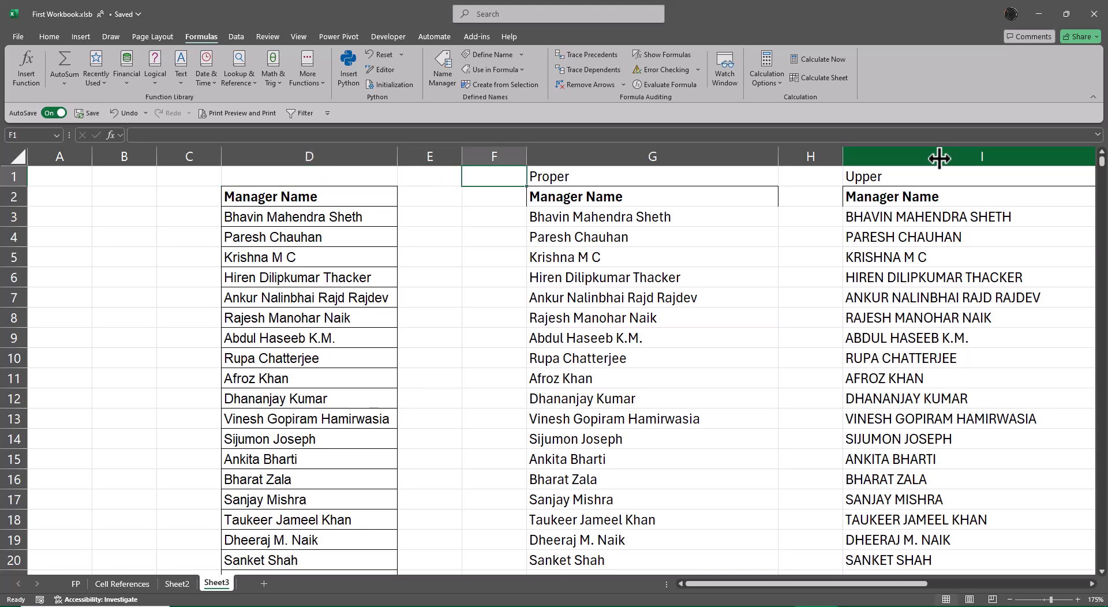
key("ctrl+space")
key("alt+w")
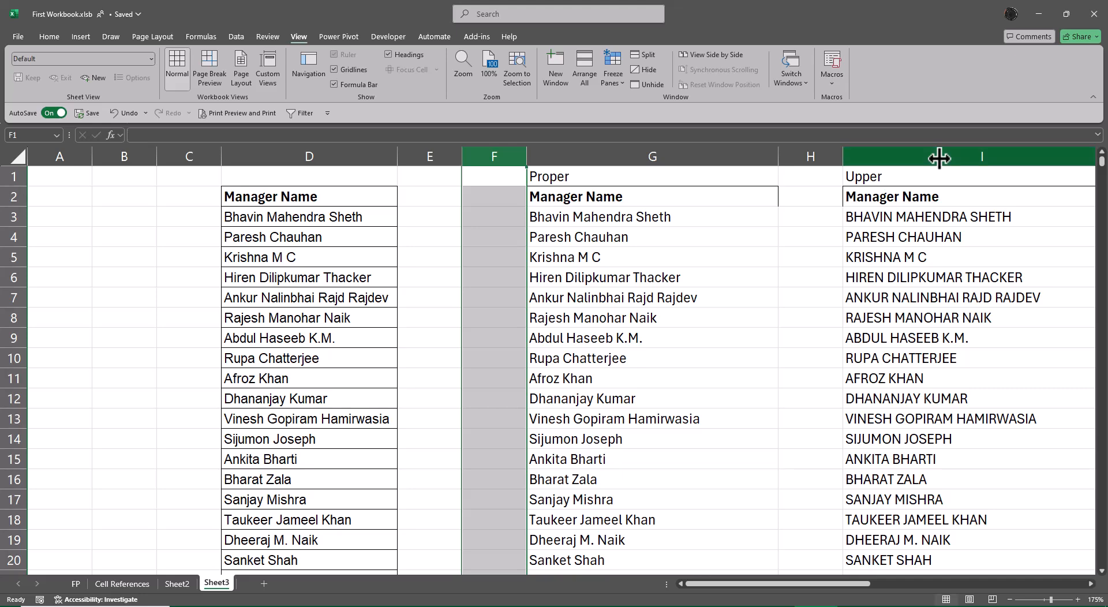
key("Right")
key("Right")
key("Right")
key("Right")
key("Right")
key("Right")
key("Right")
key("Right")
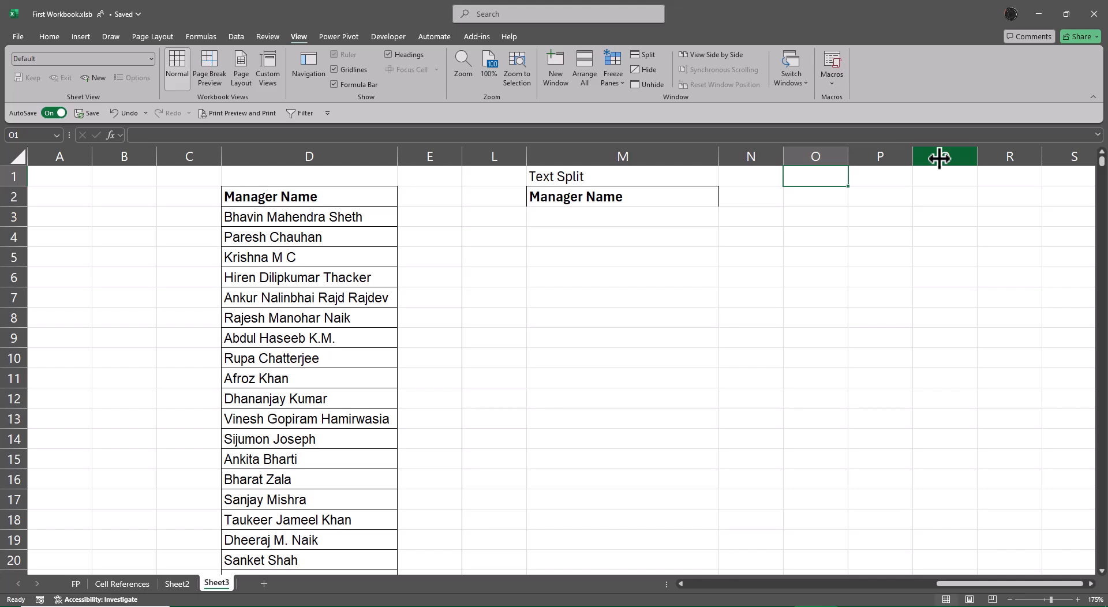
Step: Start a TEXTSPLIT formula in M3 and open its function arguments
key("Down")
key("Down")
key("Left")
key("Left")
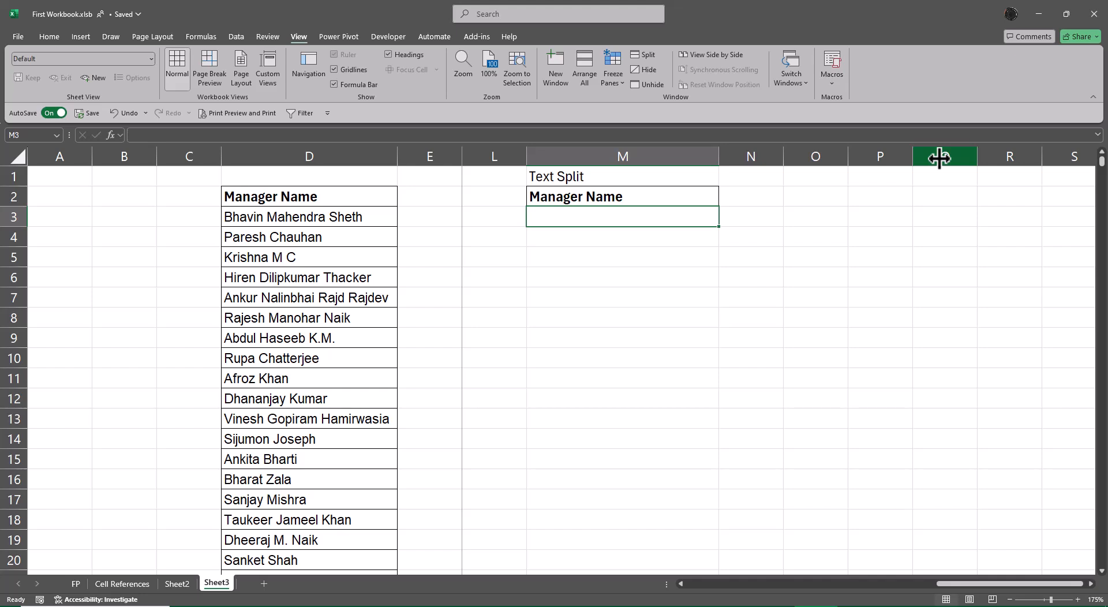
key("Left")
key("Left")
key("Left")
key("Left")
key("Left")
key("Left")
key("Left")
key("Left")
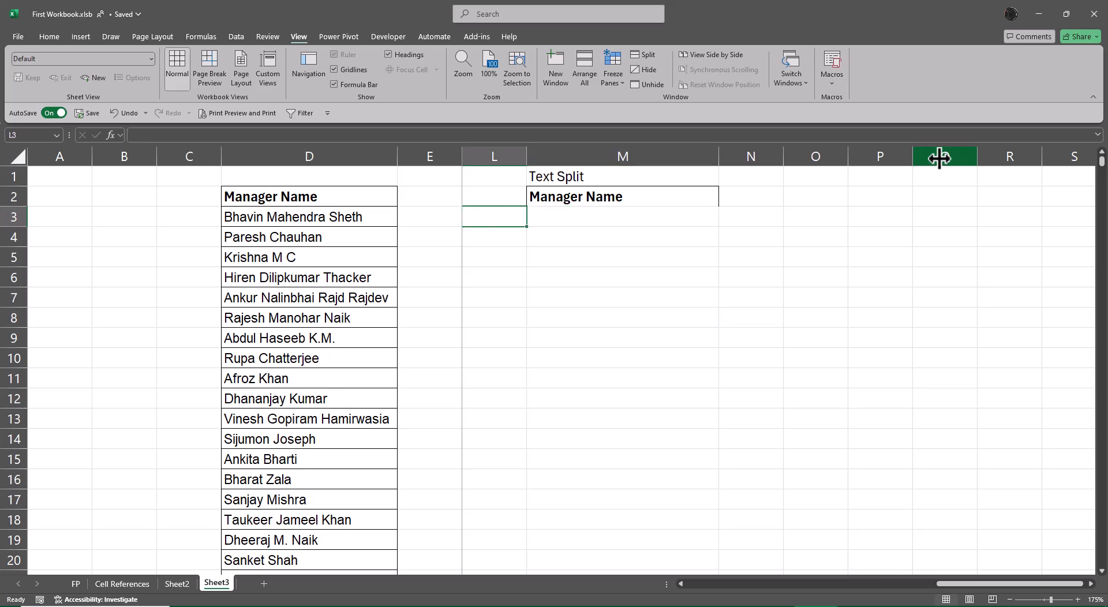
key("Right")
key("Right")
key("Right")
key("Right")
key("Right")
key("Right")
key("Right")
key("Right")
key("Right")
key("Right")
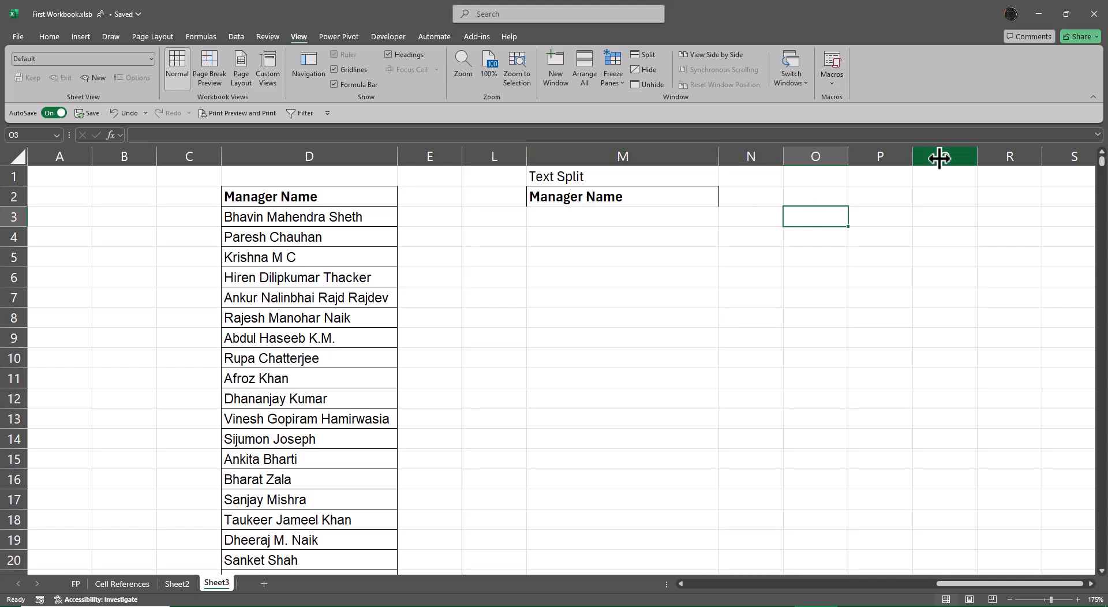
key("Left")
key("Left")
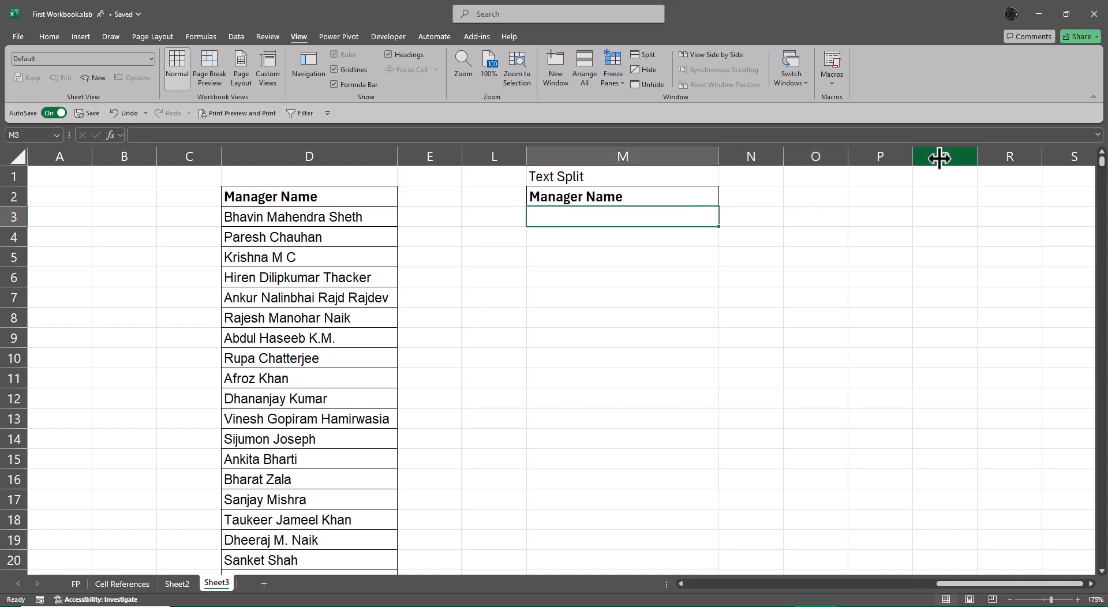
type("=text")
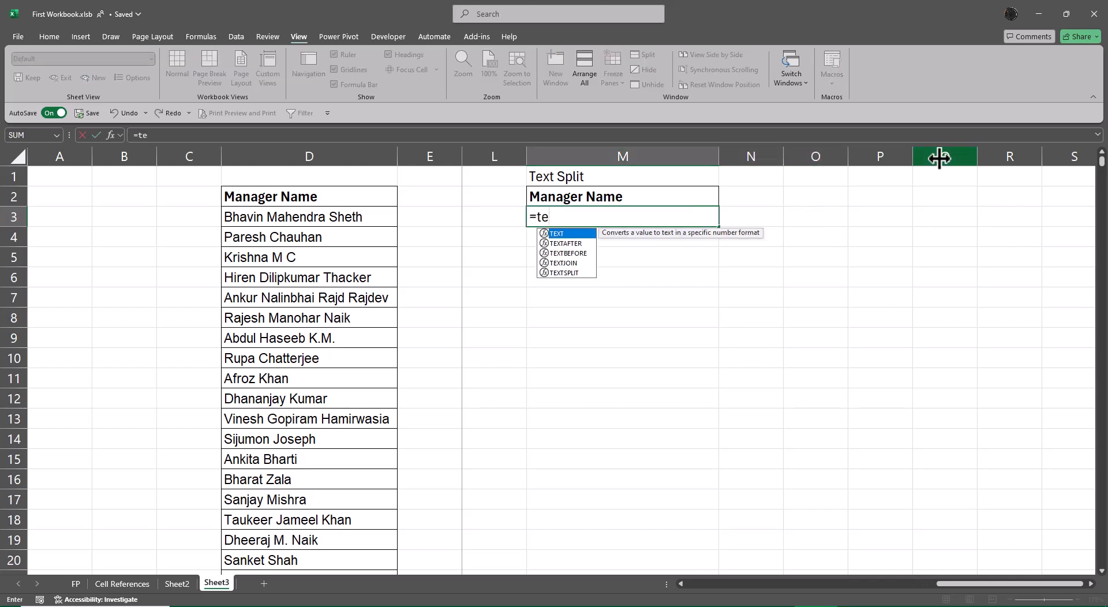
key("Down")
key("Down")
key("Down")
key("Down")
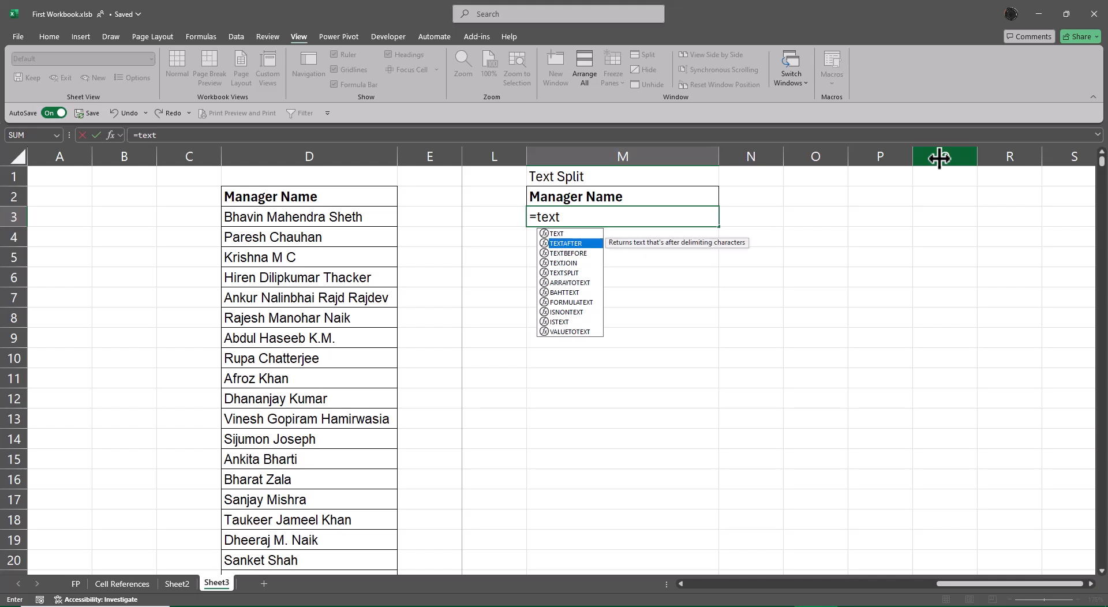
key("Tab")
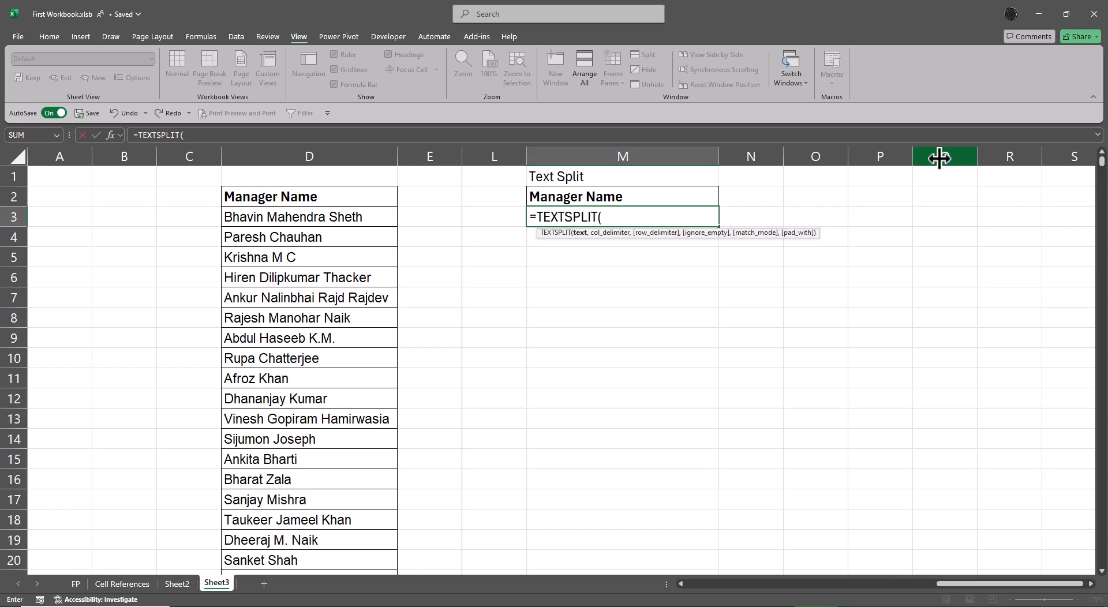
key("ctrl+a")
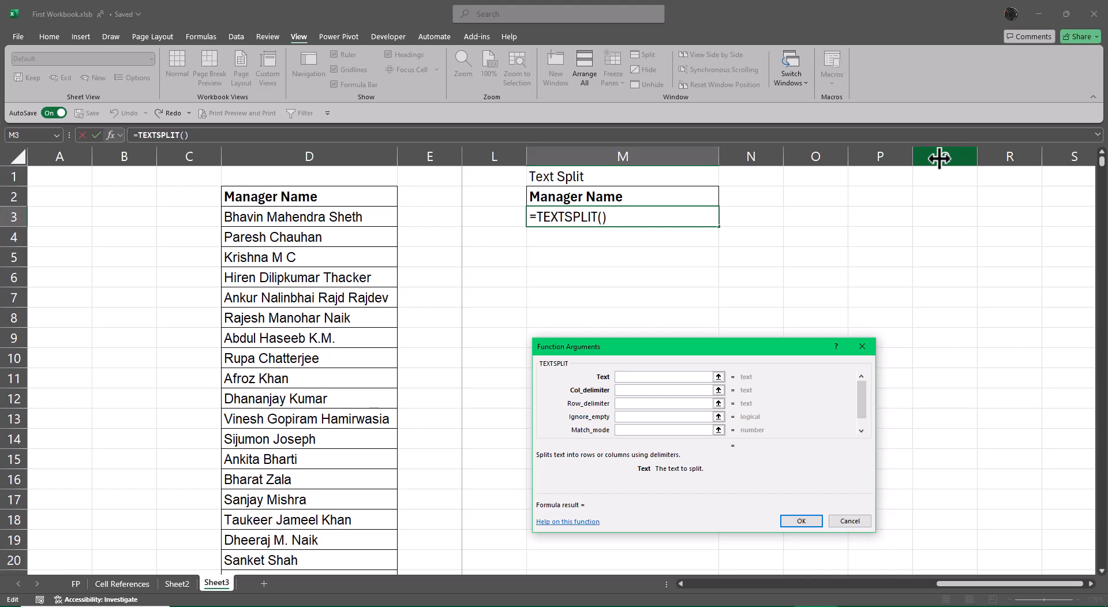
Step: Complete the TEXTSPLIT formula in M3 with D3 as the text and a space as the column delimiter
left_click(861, 432)
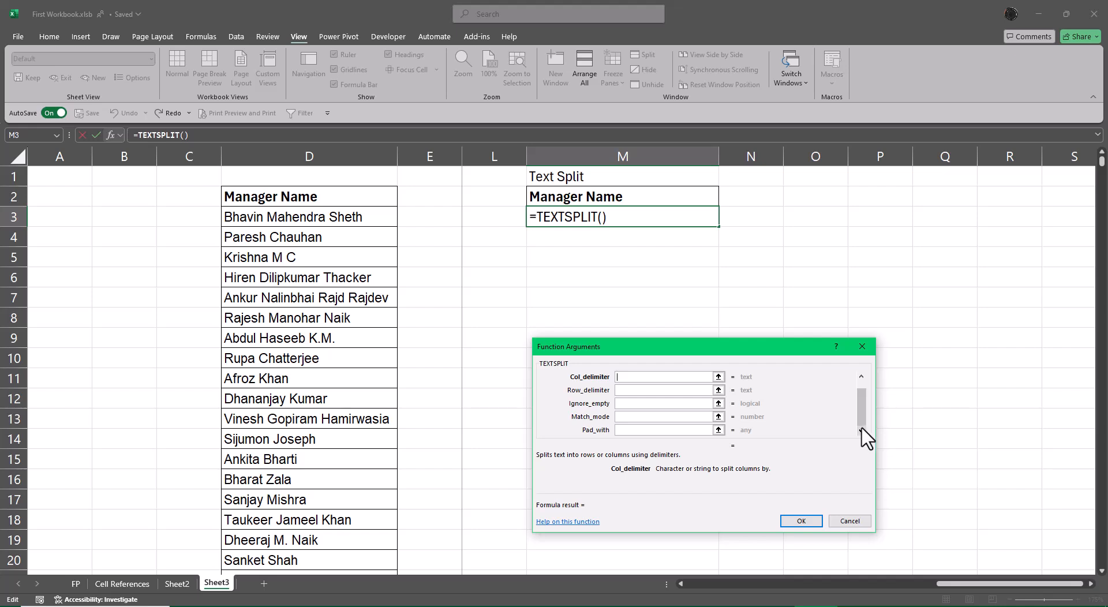
left_click_drag(863, 425, 864, 400)
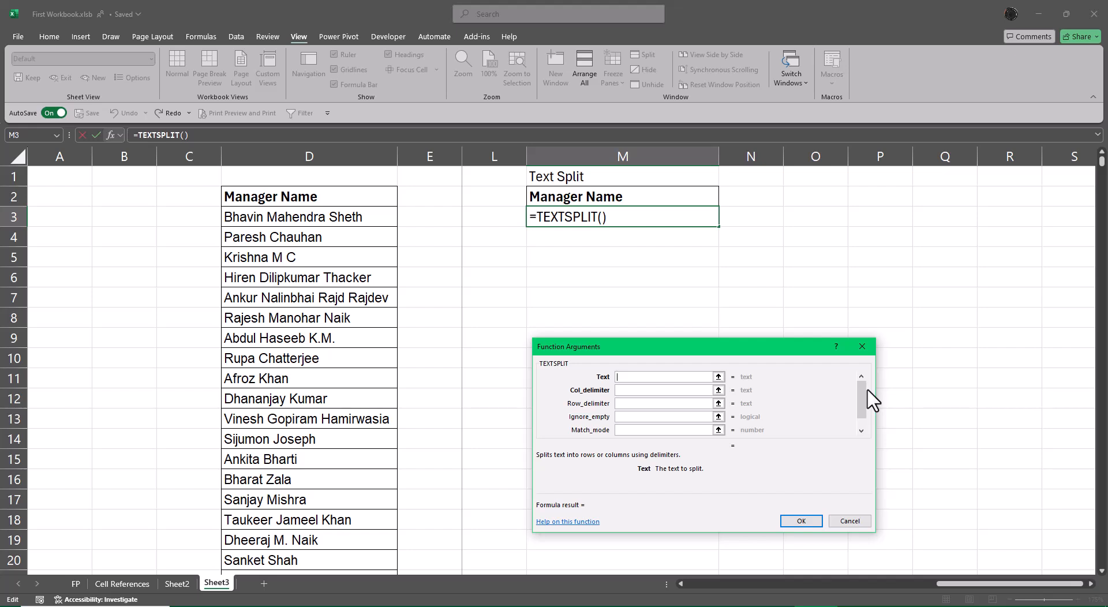
left_click(342, 221)
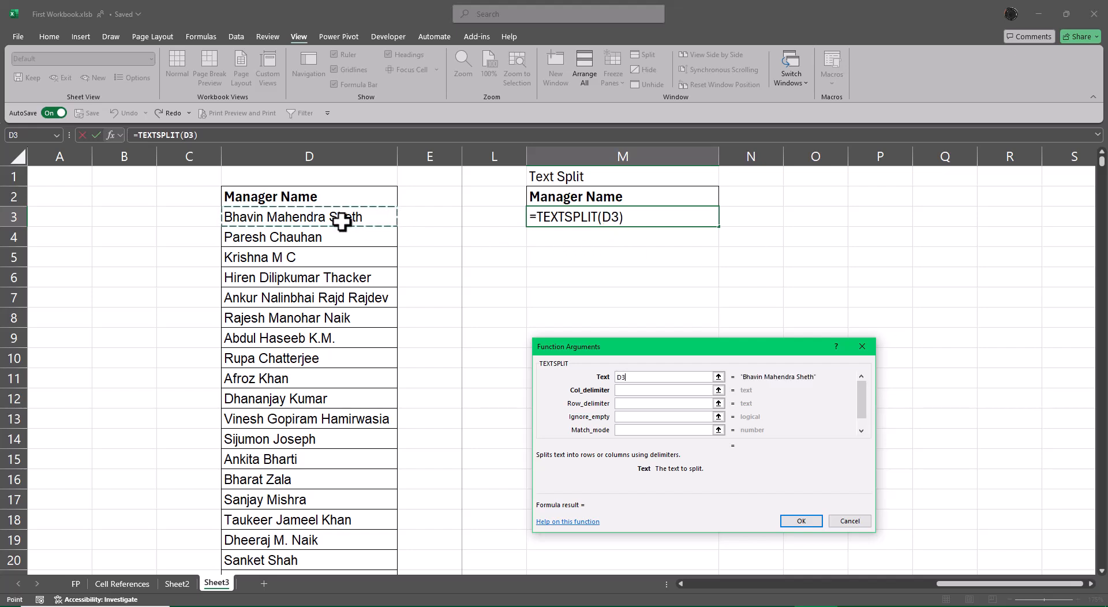
key("Tab")
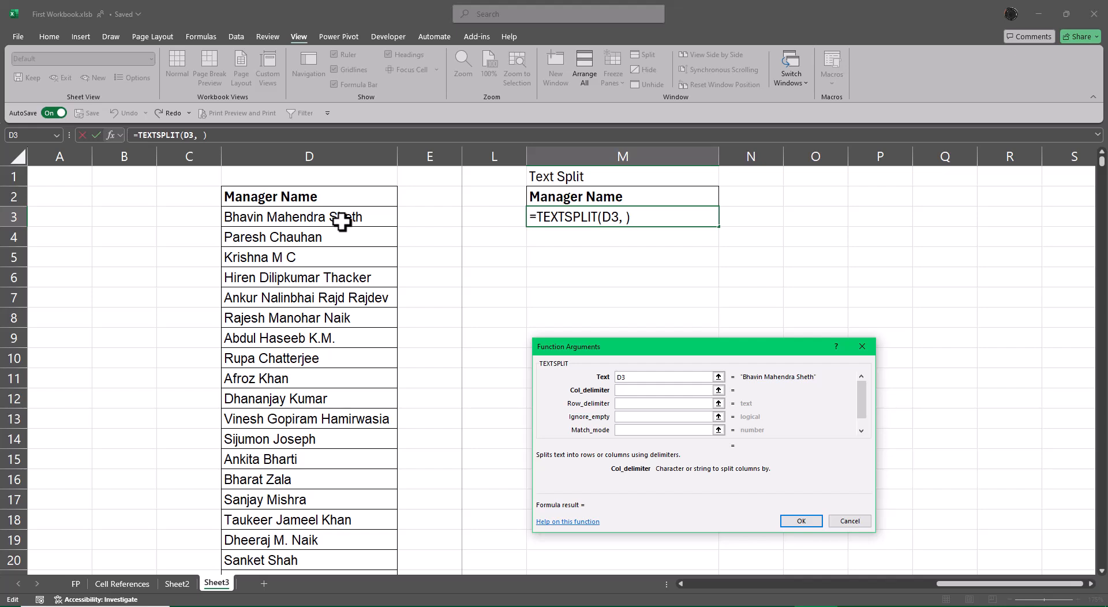
key("Tab")
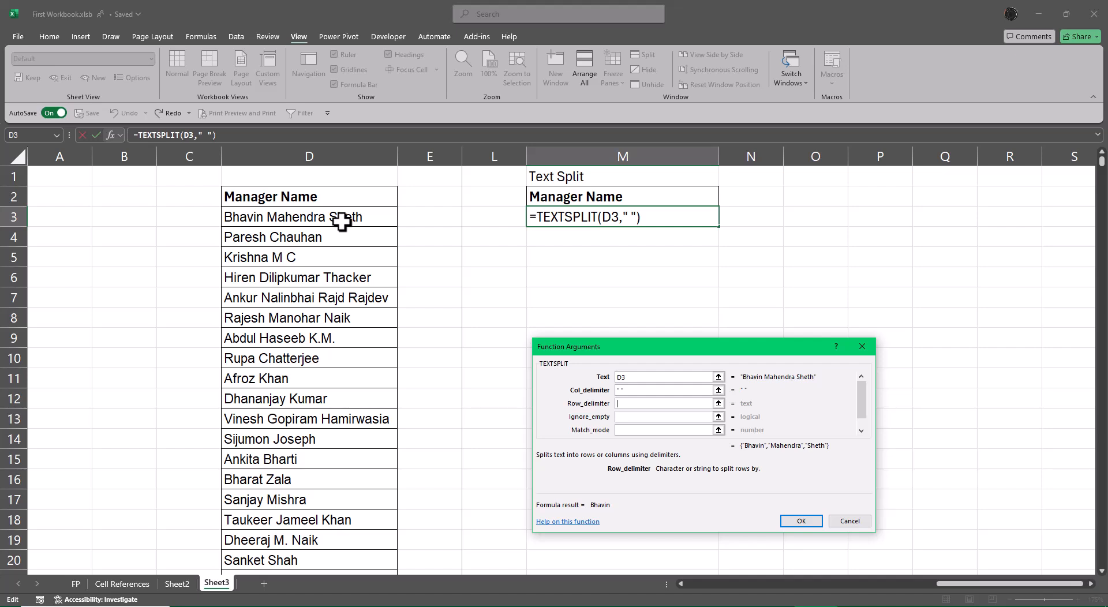
key("Return")
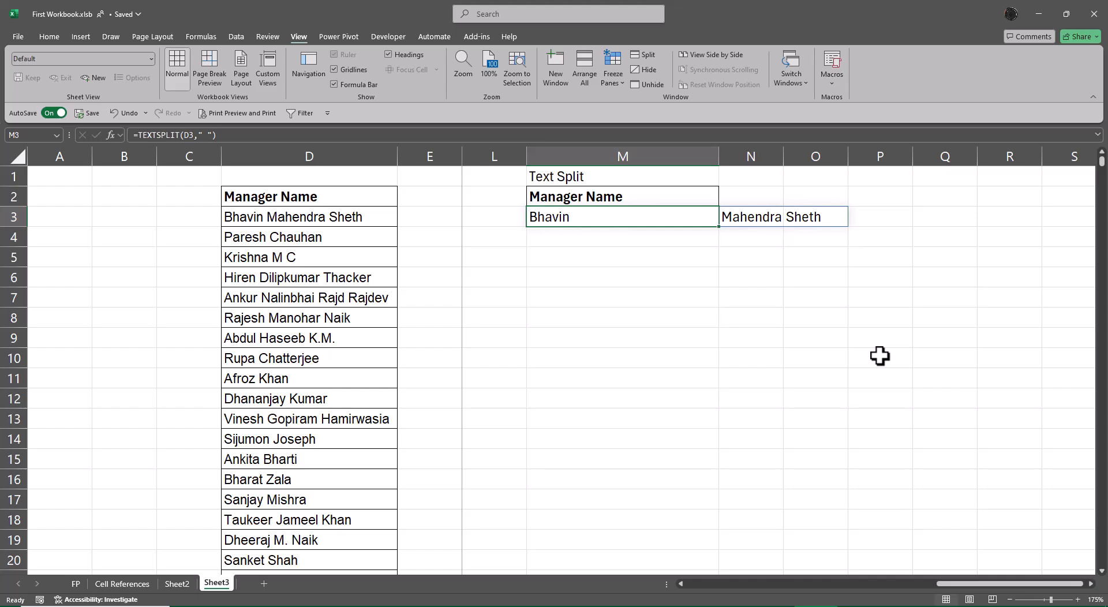
key("Down")
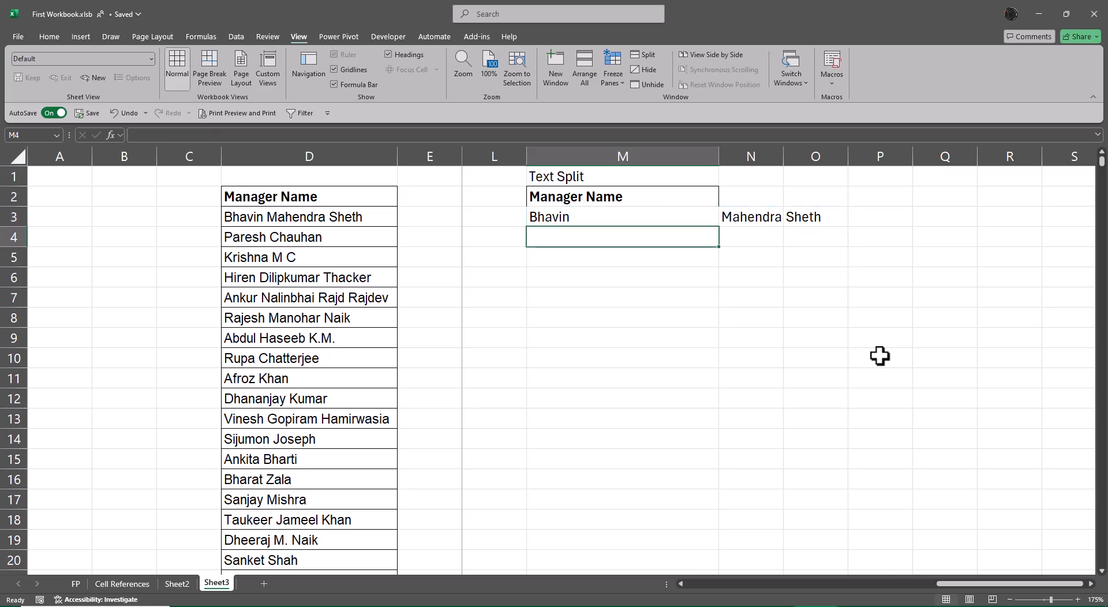
key("ctrl+Down")
key("ctrl+Up")
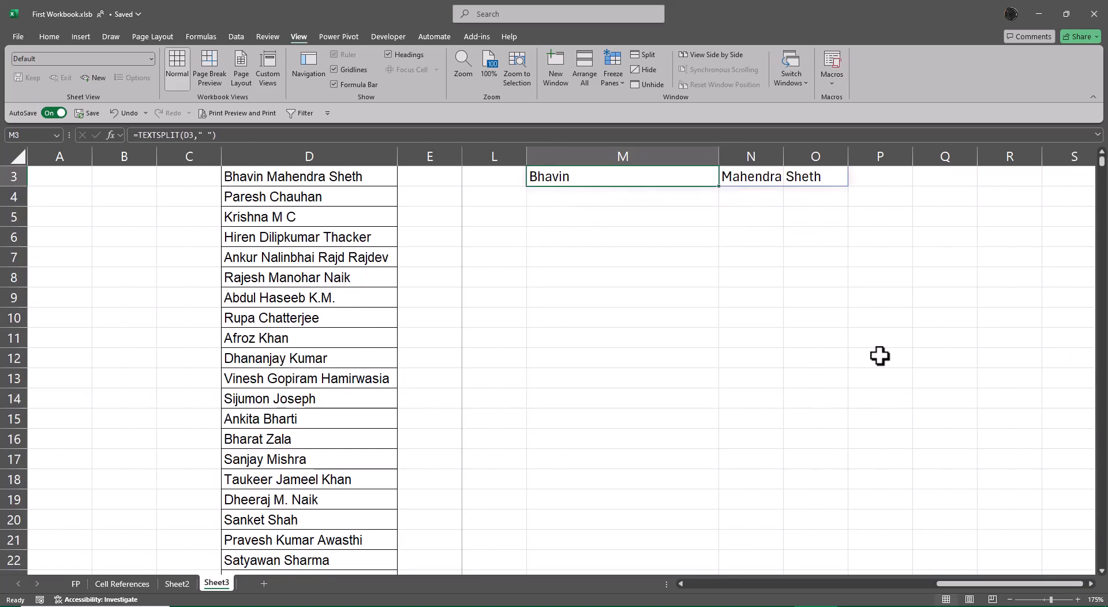
key("ctrl+Up")
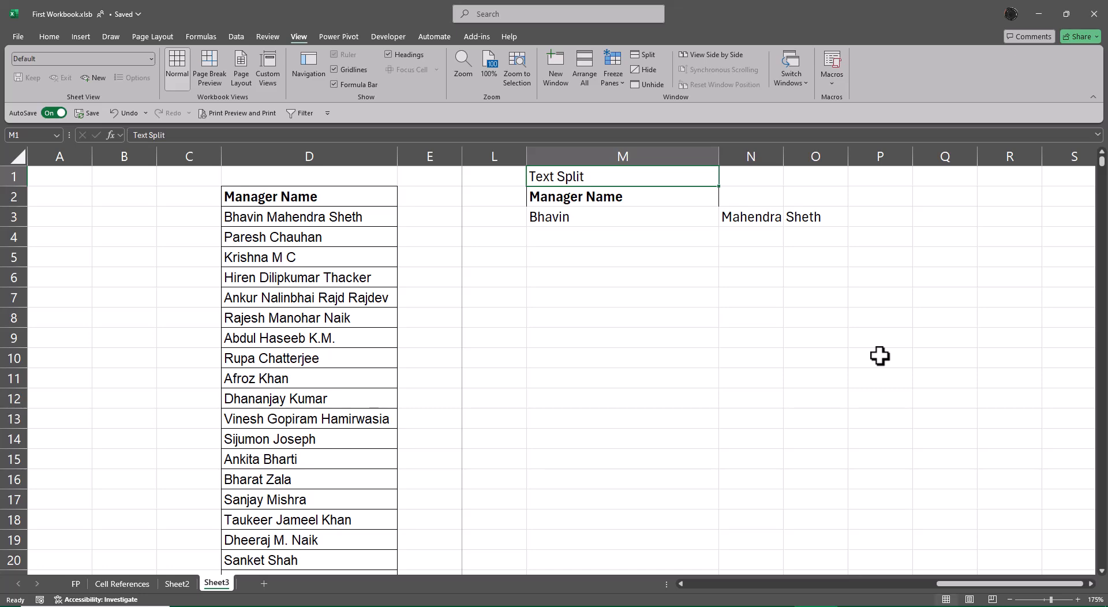
key("Down")
key("Down")
key("Left")
key("Left")
key("Left")
key("Left")
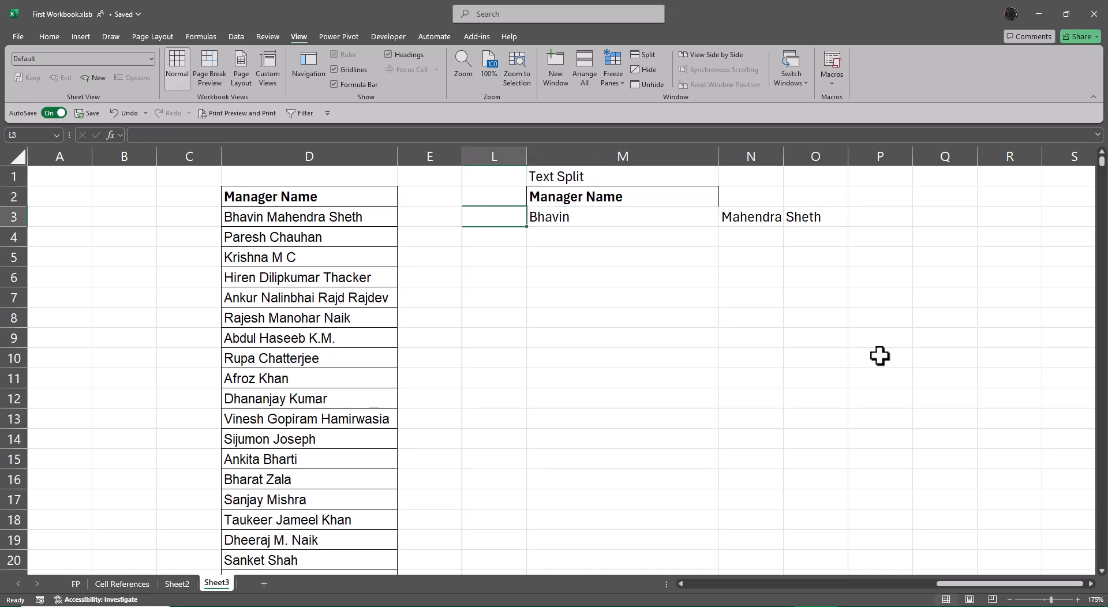
key("Left")
key("Left")
key("Left")
key("Left")
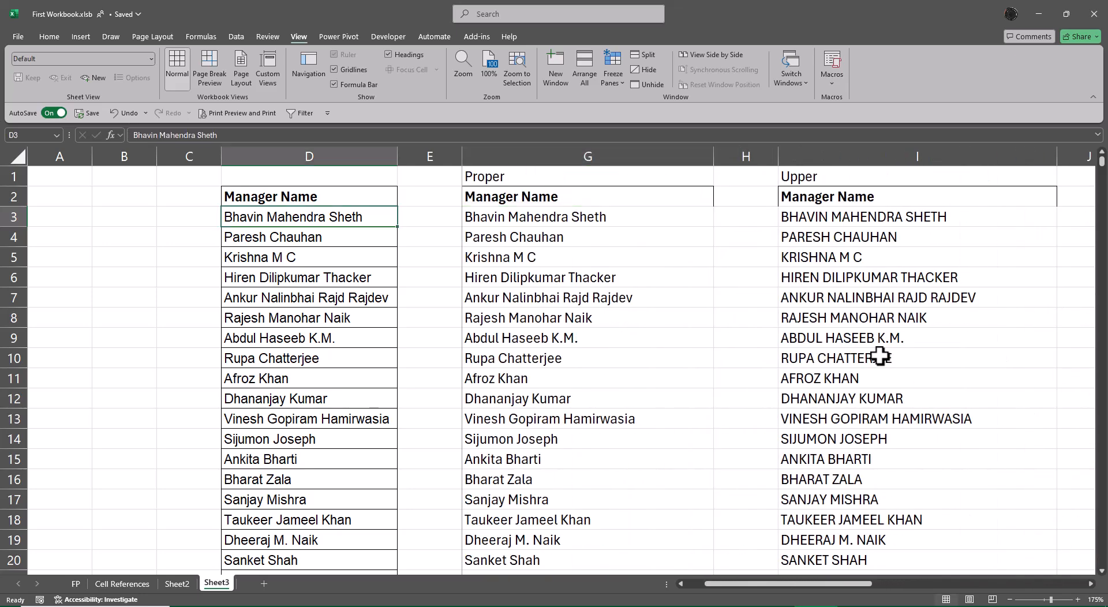
key("ctrl+Down")
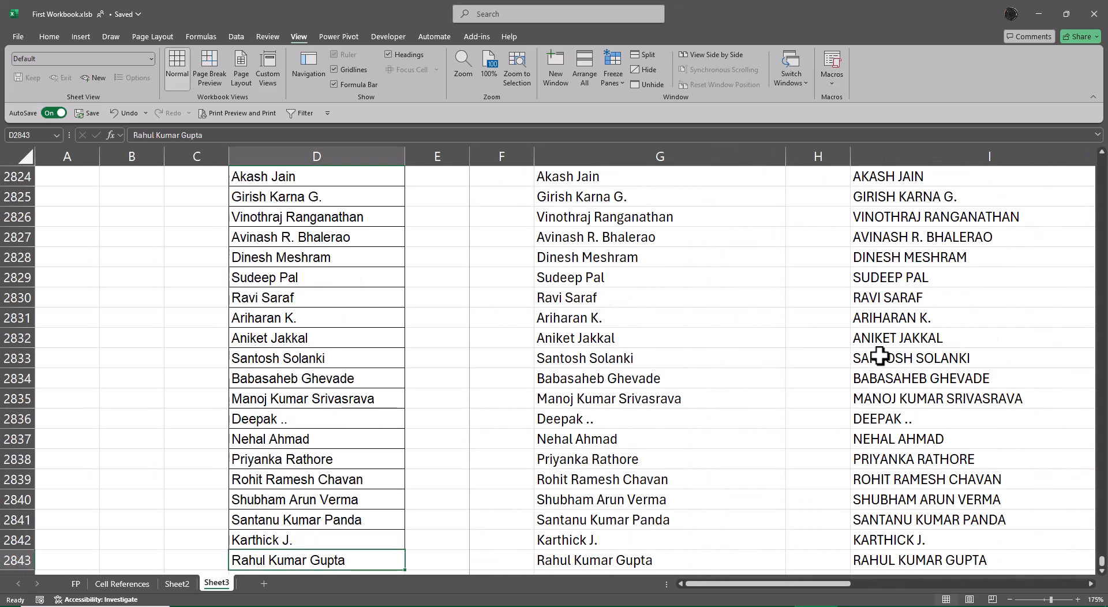
key("Right")
key("Right")
key("Right")
key("Right")
key("Right")
key("Right")
key("Right")
key("Right")
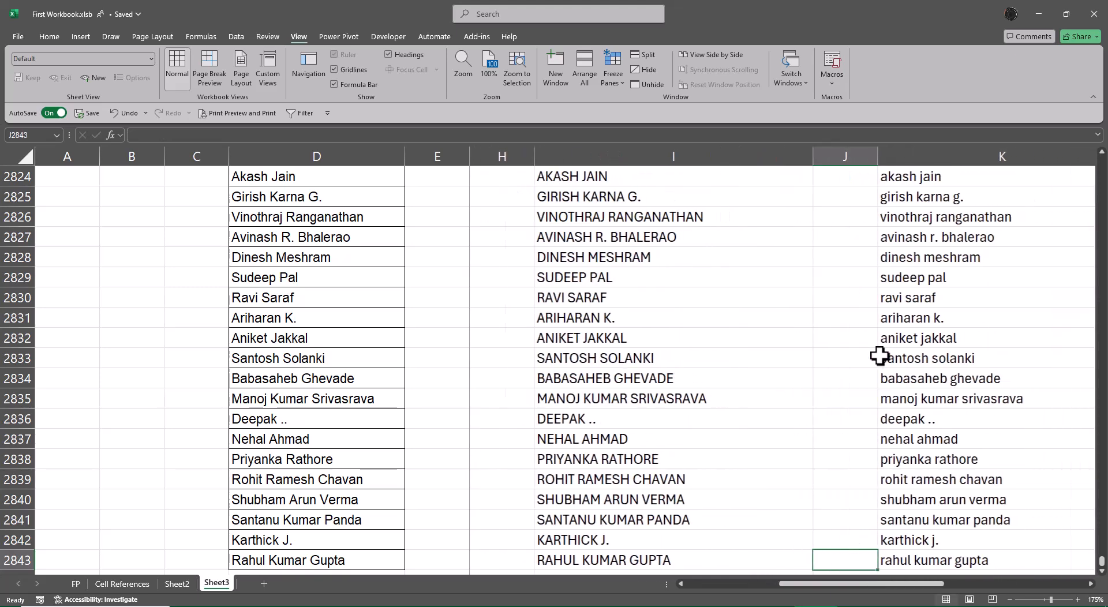
key("ctrl+Up")
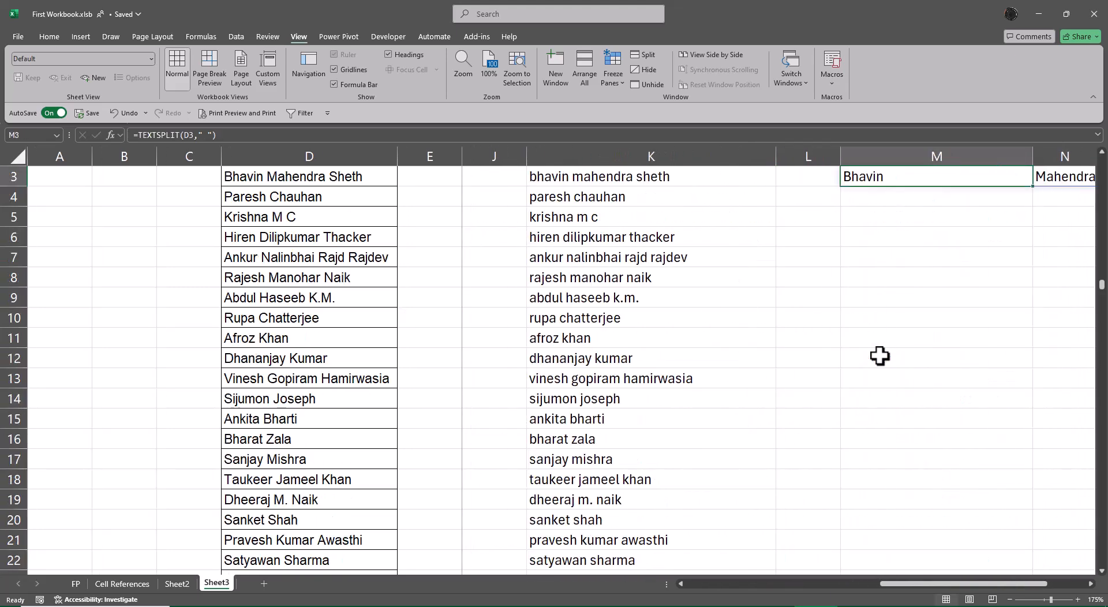
key("ctrl+Up")
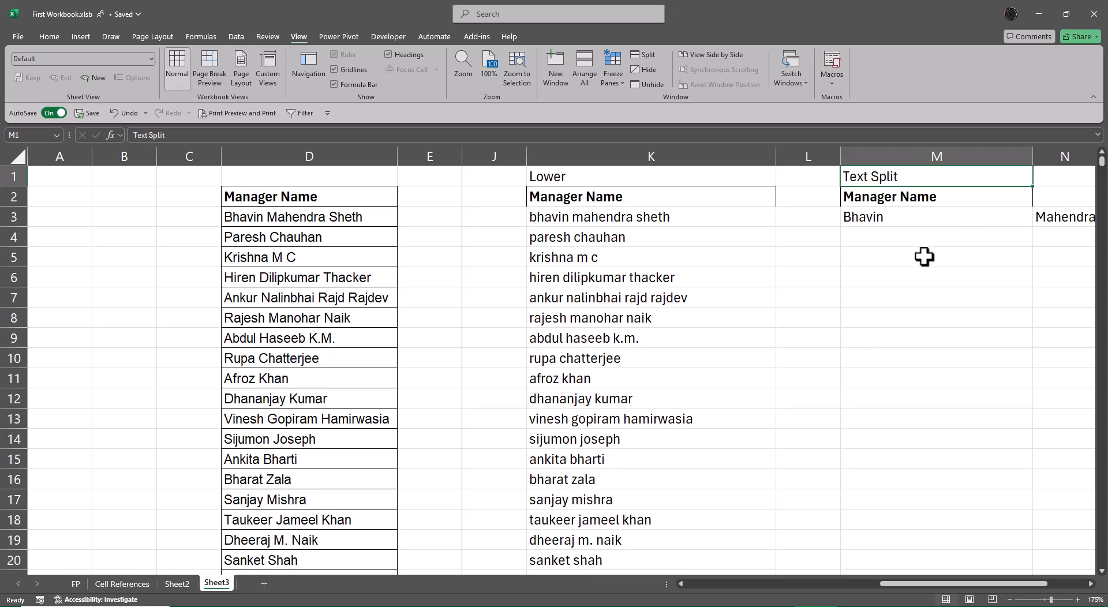
key("Down")
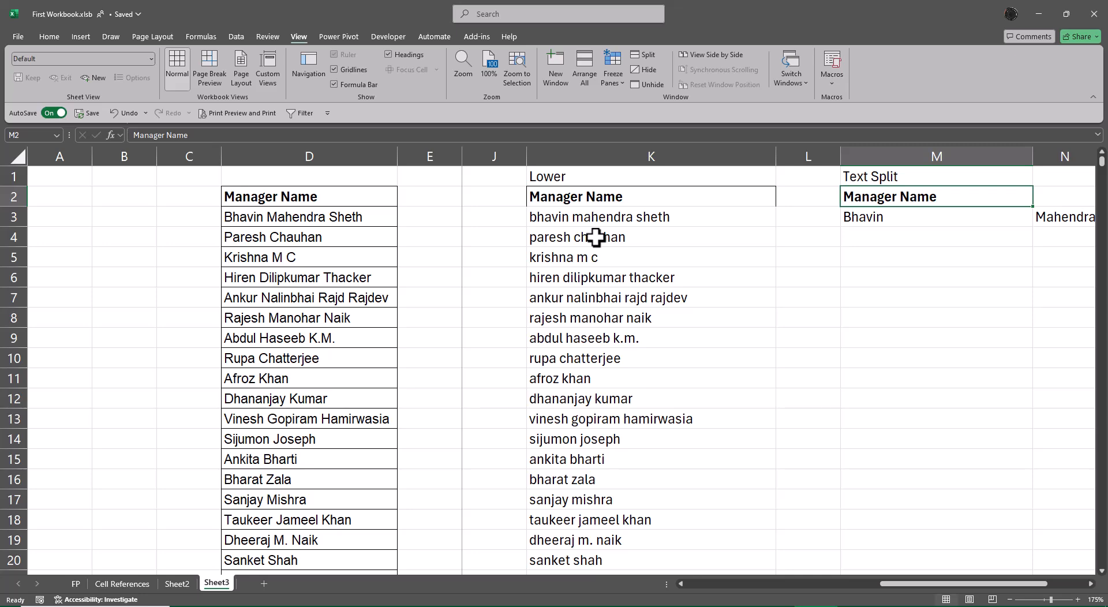
key("Right")
key("Right")
key("Right")
key("Right")
key("Left")
key("Left")
key("Left")
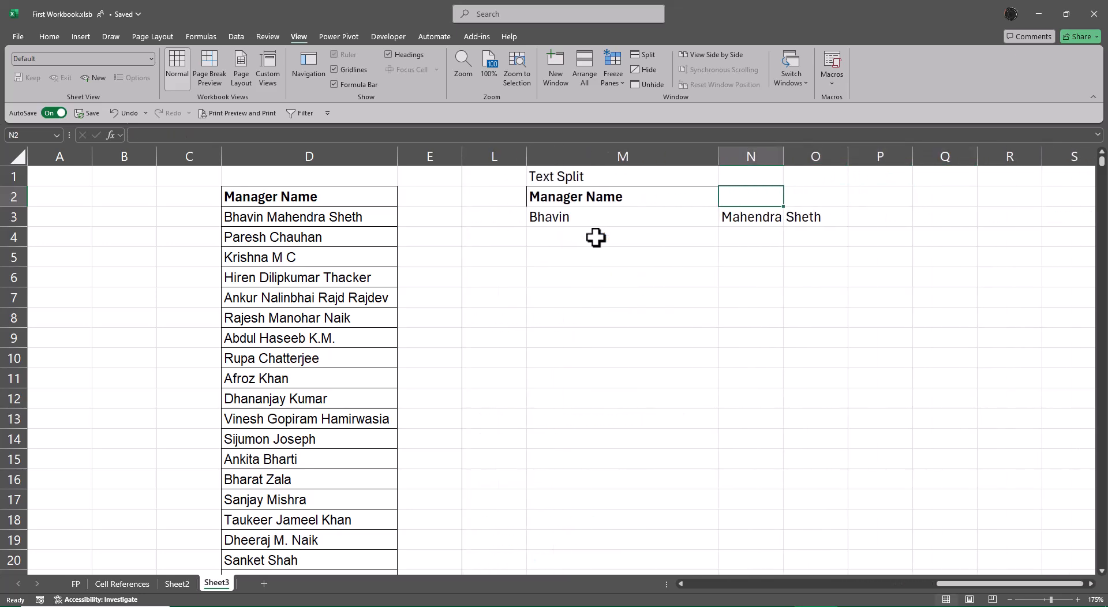
Step: Enter a placeholder 1 in M2843, on the last row of the manager list
left_click(352, 216)
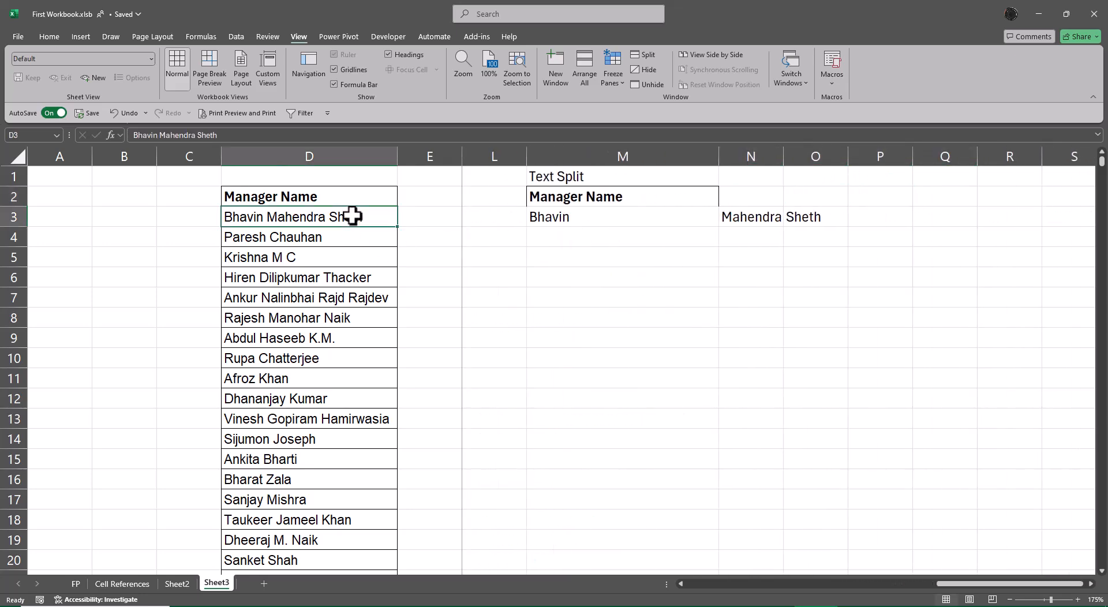
key("ctrl+Down")
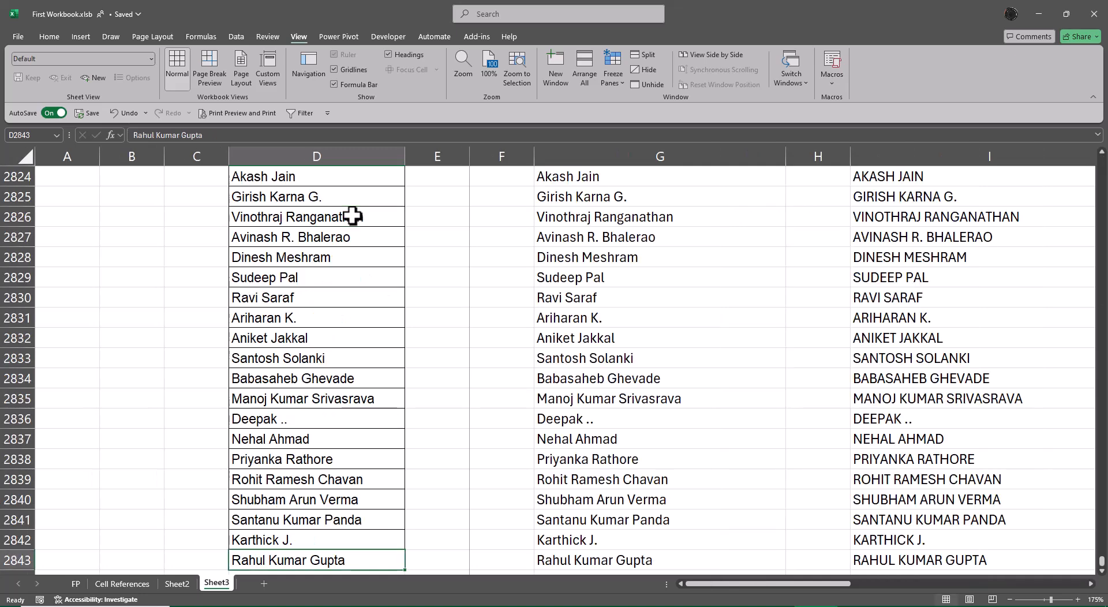
key("Right")
key("Right")
key("Right")
key("Right")
key("Right")
key("Right")
key("Right")
key("Right")
key("Right")
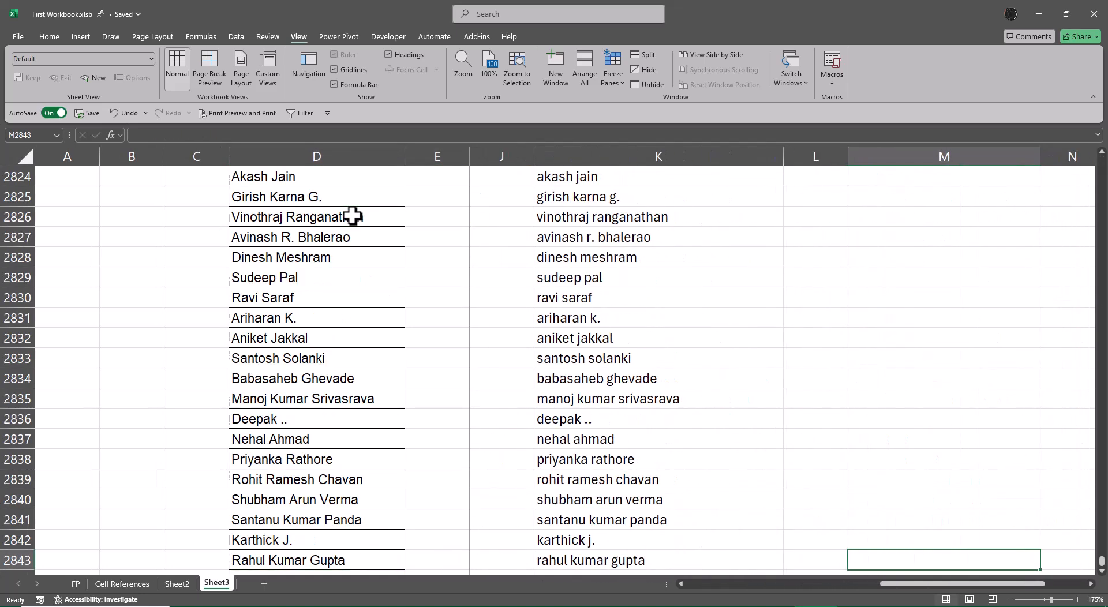
type("1")
key("Return")
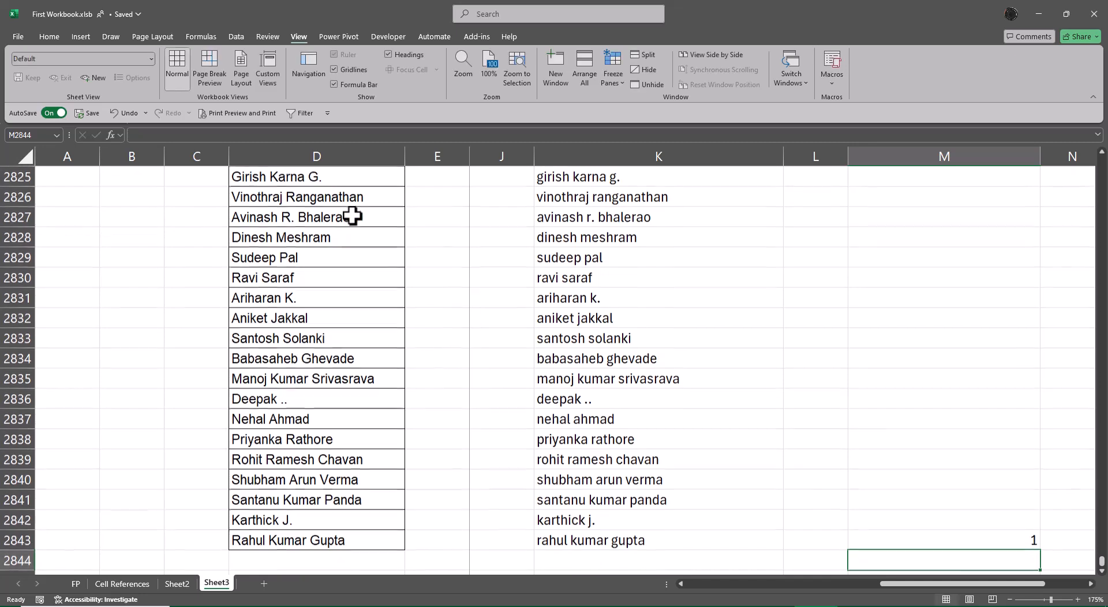
Step: Fill the TEXTSPLIT formula from M3 down to M2843 and return to the Manager Name heading in M2
key("ctrl+Up")
key("ctrl+Up")
key("ctrl+Up")
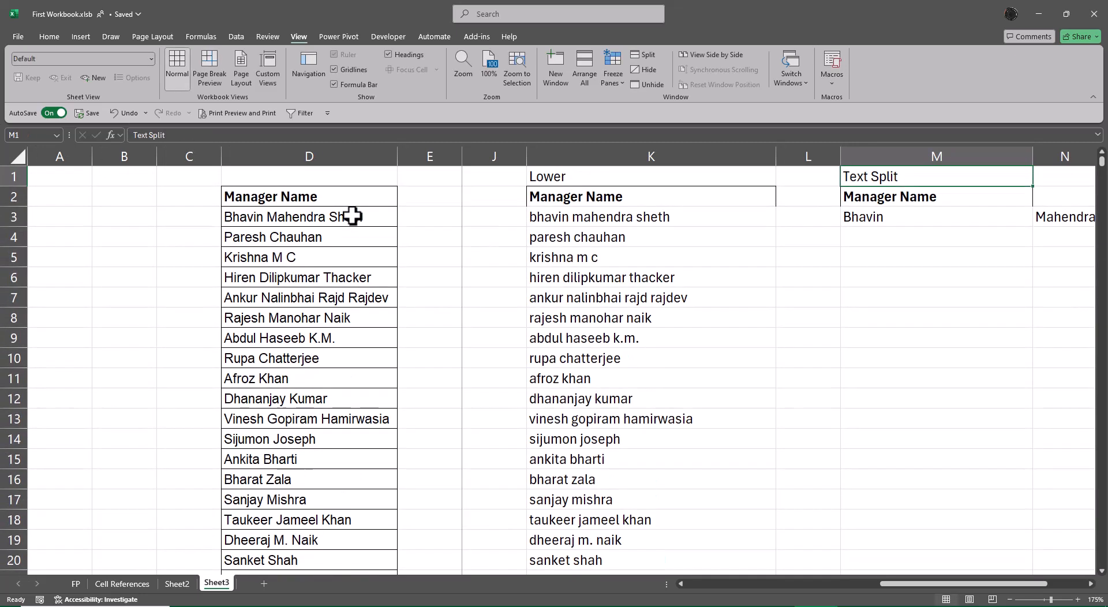
key("Right")
key("Right")
key("Right")
key("Left")
key("Left")
key("Left")
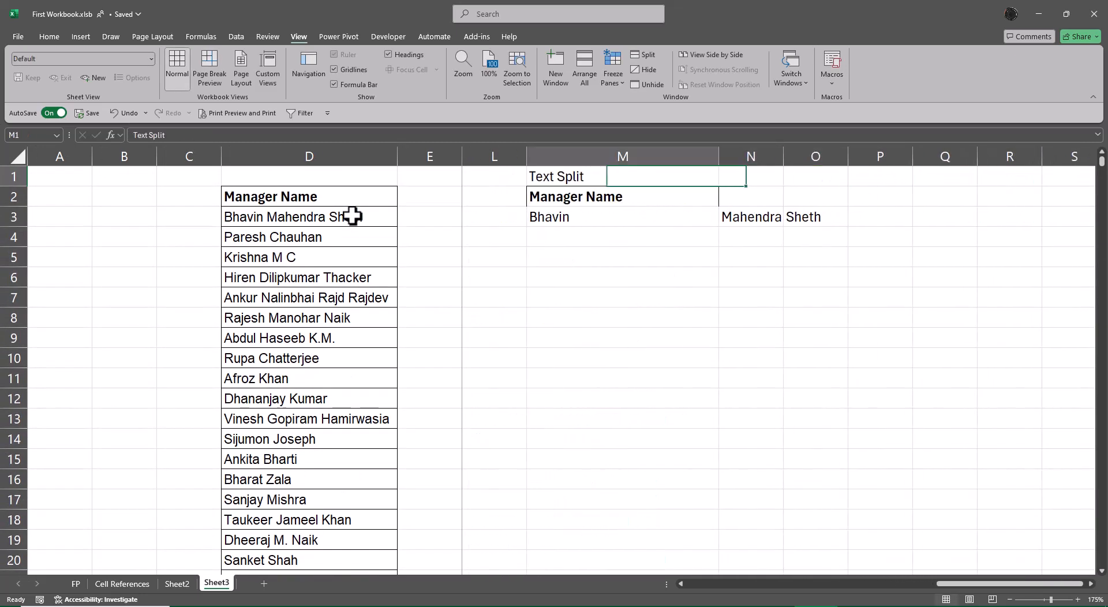
key("Down")
key("Down")
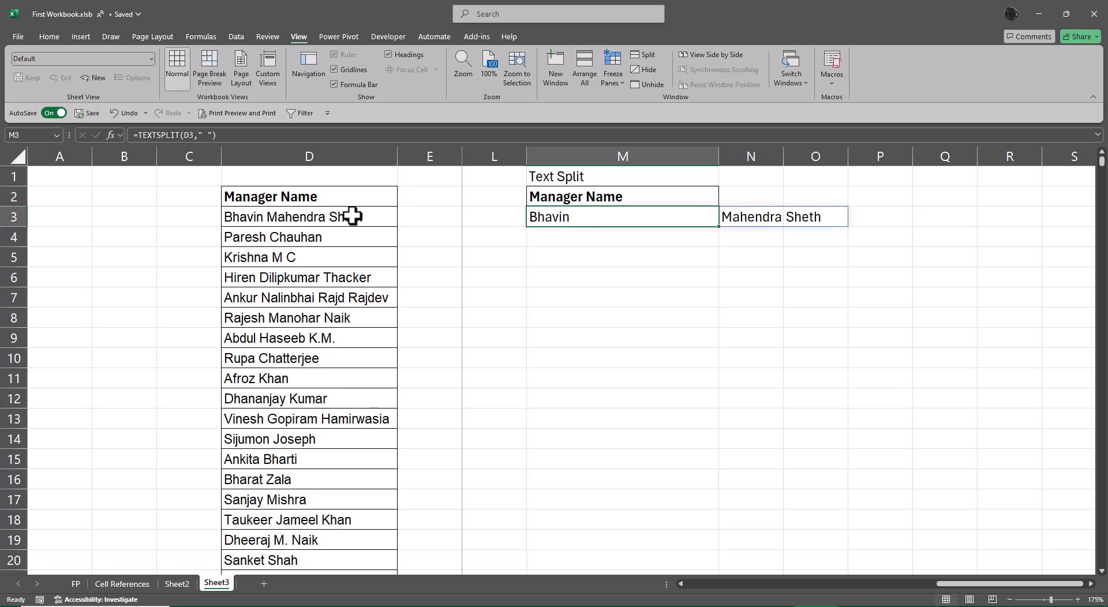
key("ctrl+shift+Down")
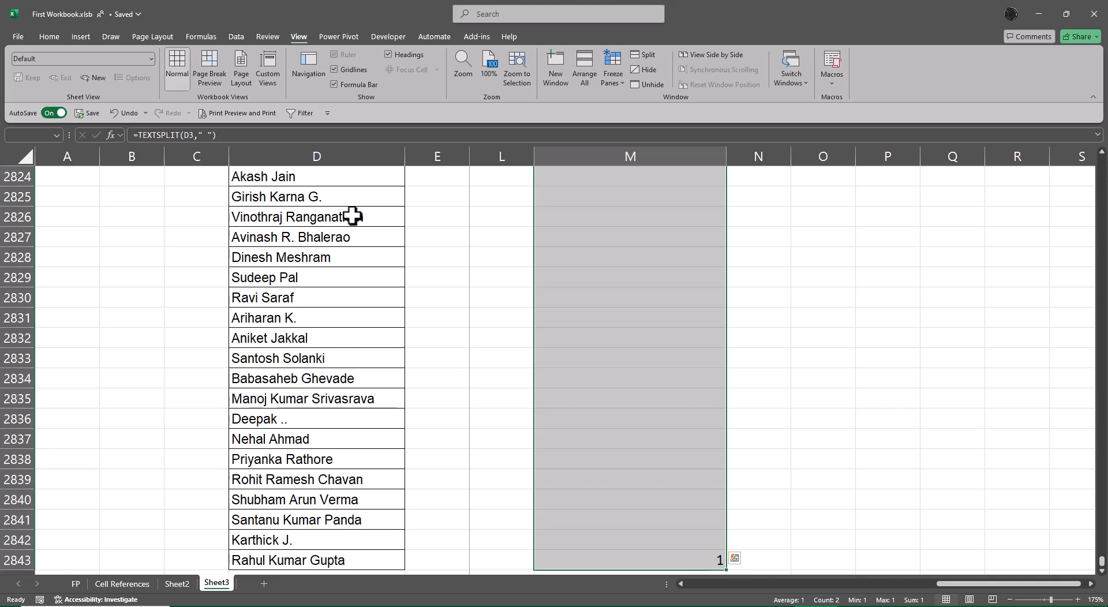
key("ctrl+d")
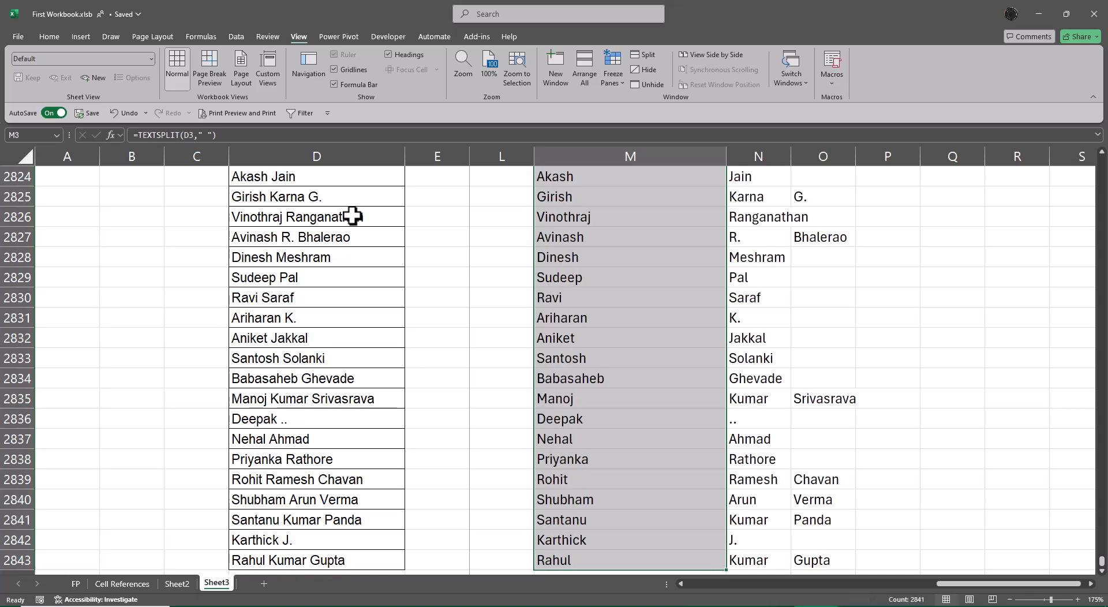
key("ctrl+Up")
key("Down")
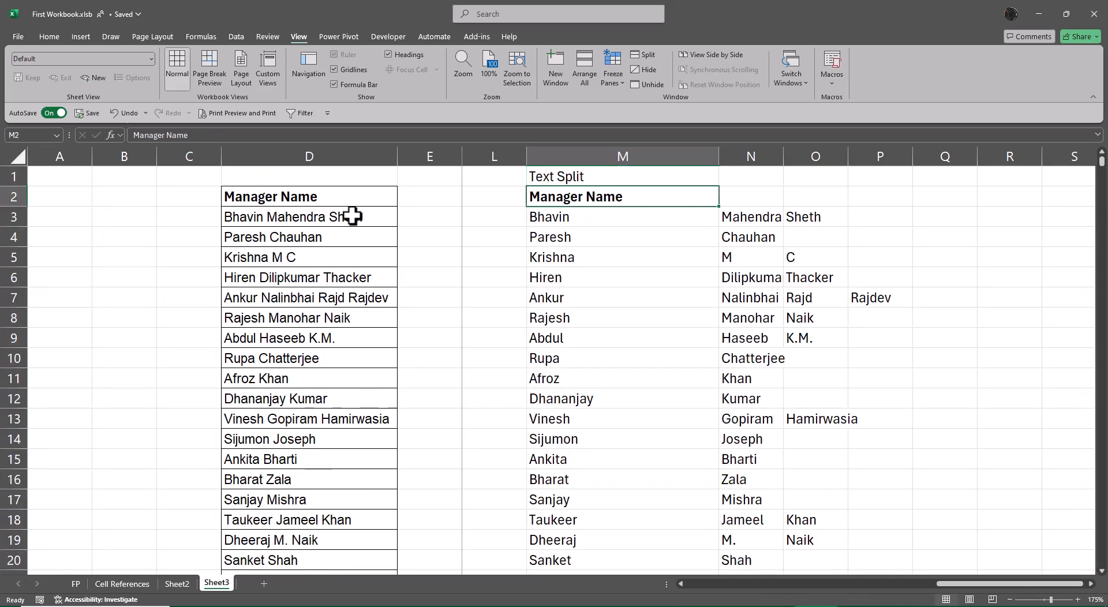
Step: AutoFit the column widths from M rightward to the split manager names and return to the heading in M2
key("ctrl+shift+Right")
key("ctrl+shift+Down")
key("alt+o")
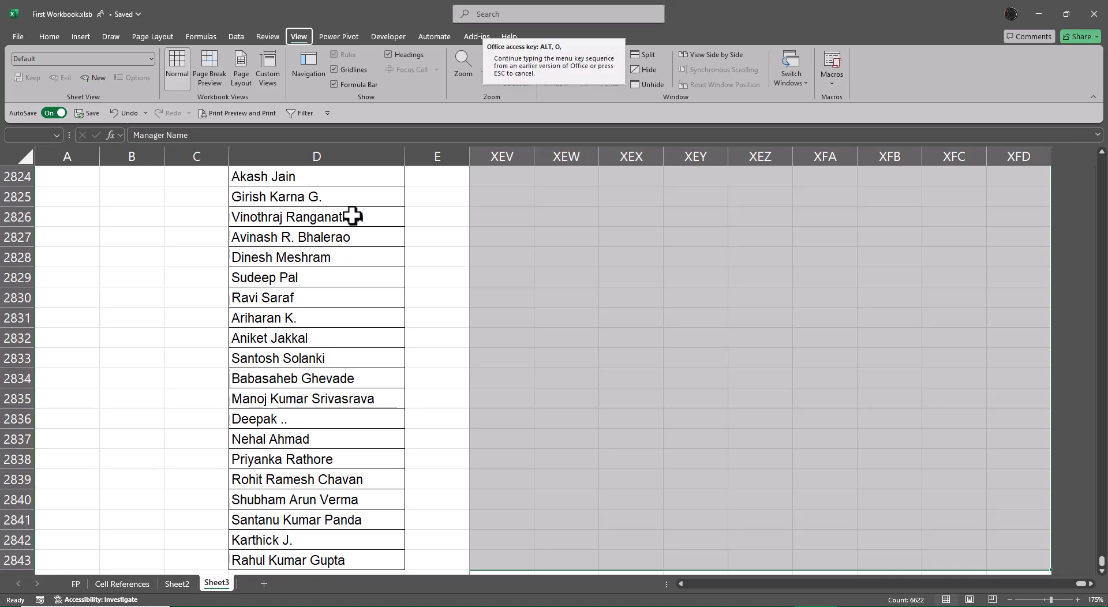
key("c")
key("a")
key("Left")
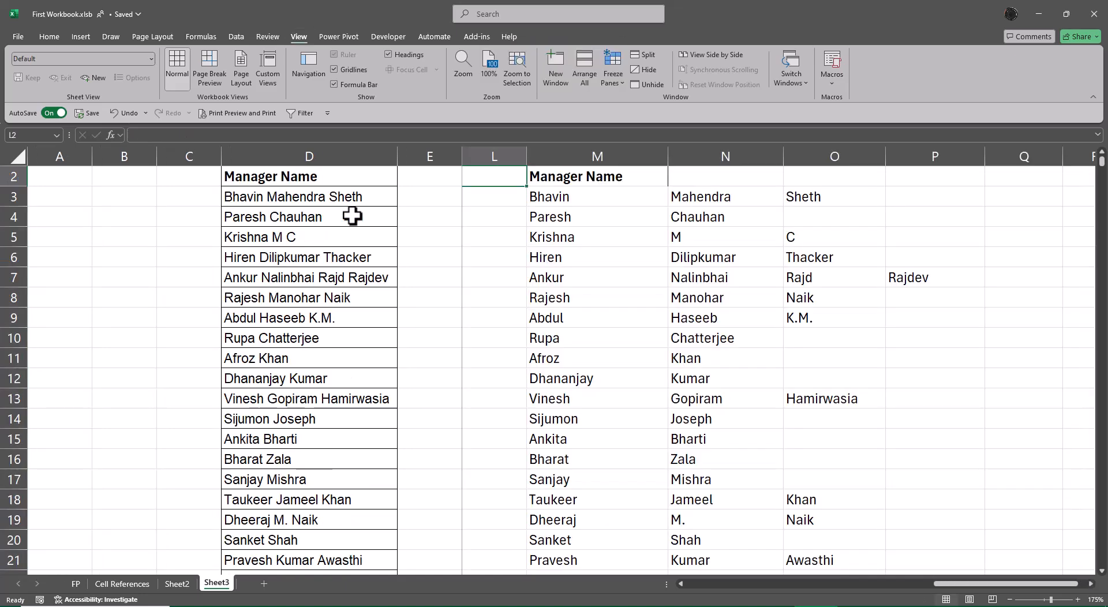
key("Right")
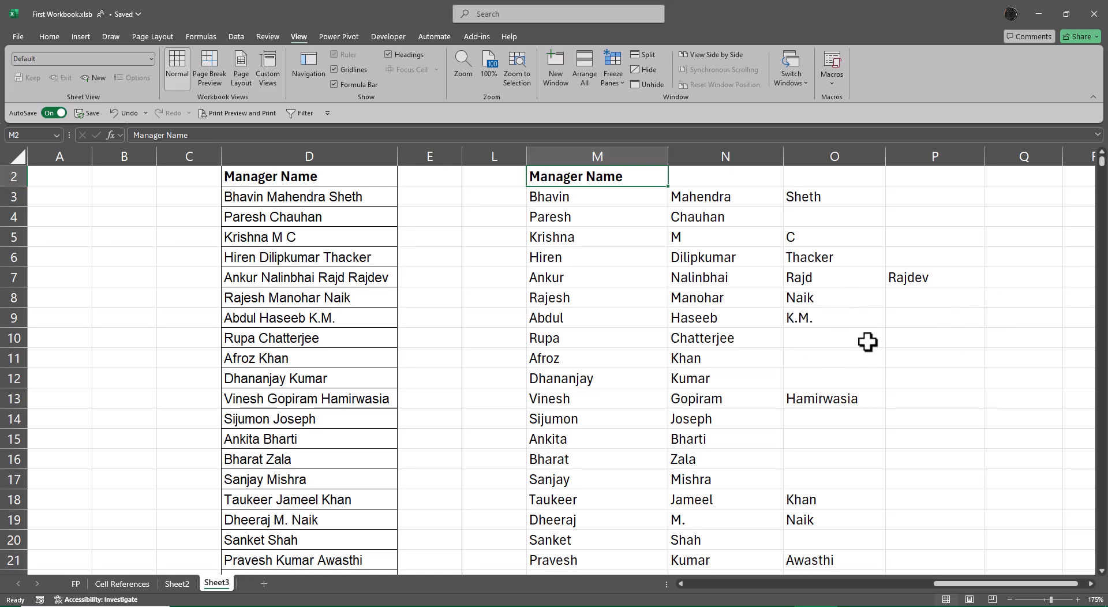
Step: Enter a FORMULATEXT formula in Q3 that references M3 to display the TEXTSPLIT formula
scroll(936, 371, "up", 1)
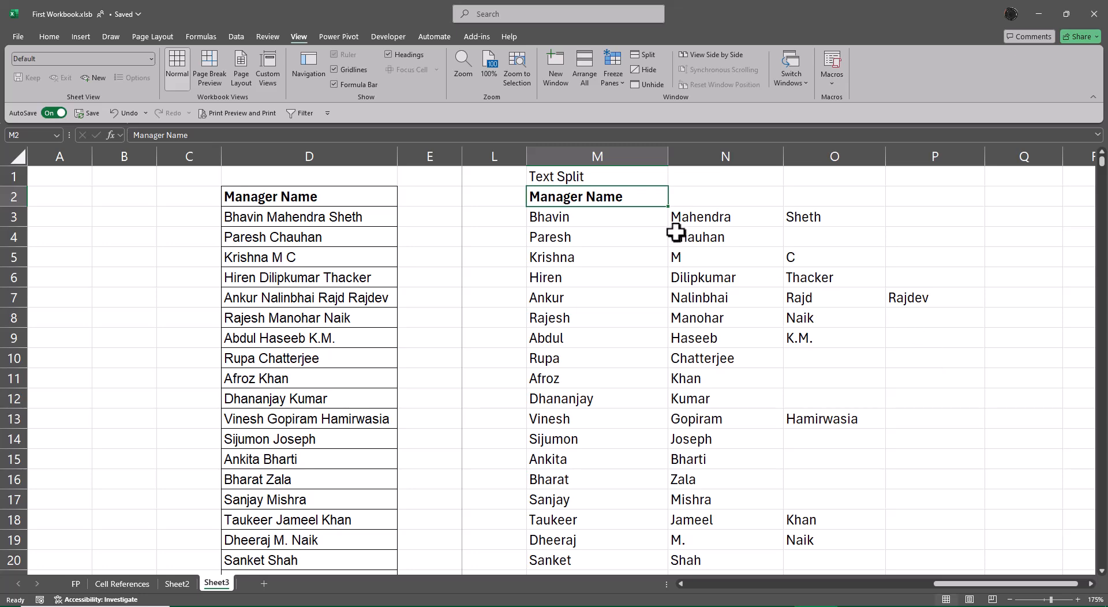
left_click(1019, 217)
type("=form")
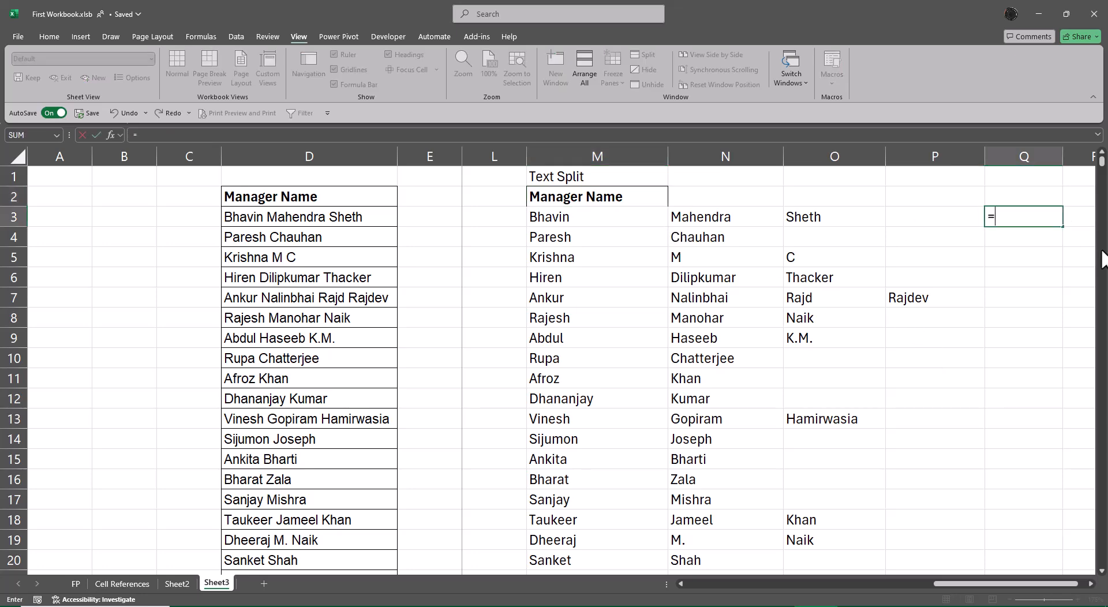
key("Tab")
key("Left")
key("Left")
key("Left")
key("Left")
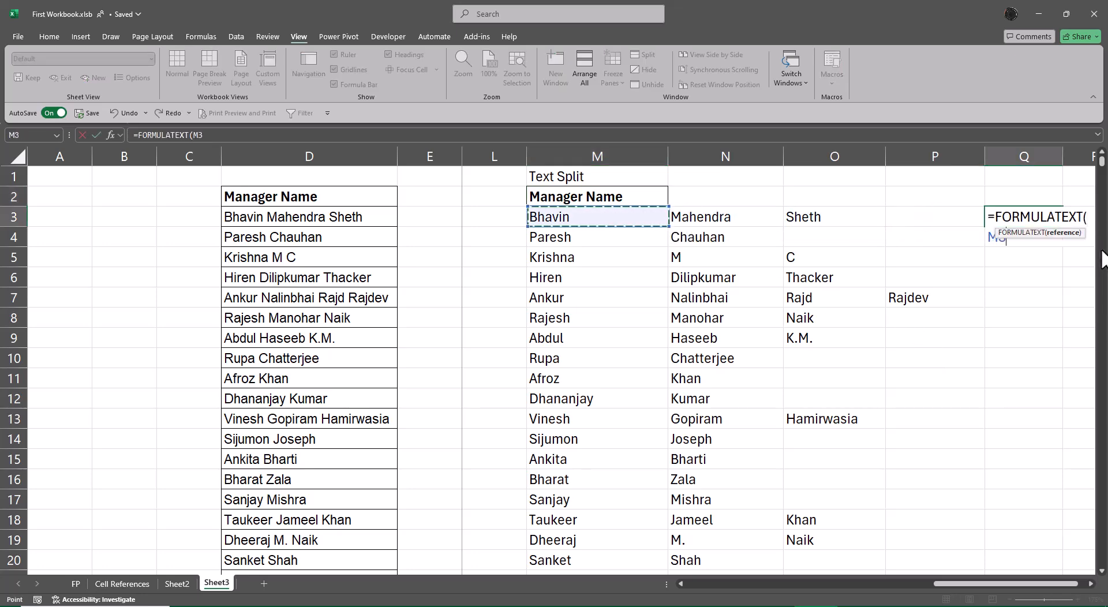
key("Tab")
Step: AutoFit column Q to the formula text in Q3 and move back to the split names in row 3
scroll(1102, 257, "right", 1)
key("Left")
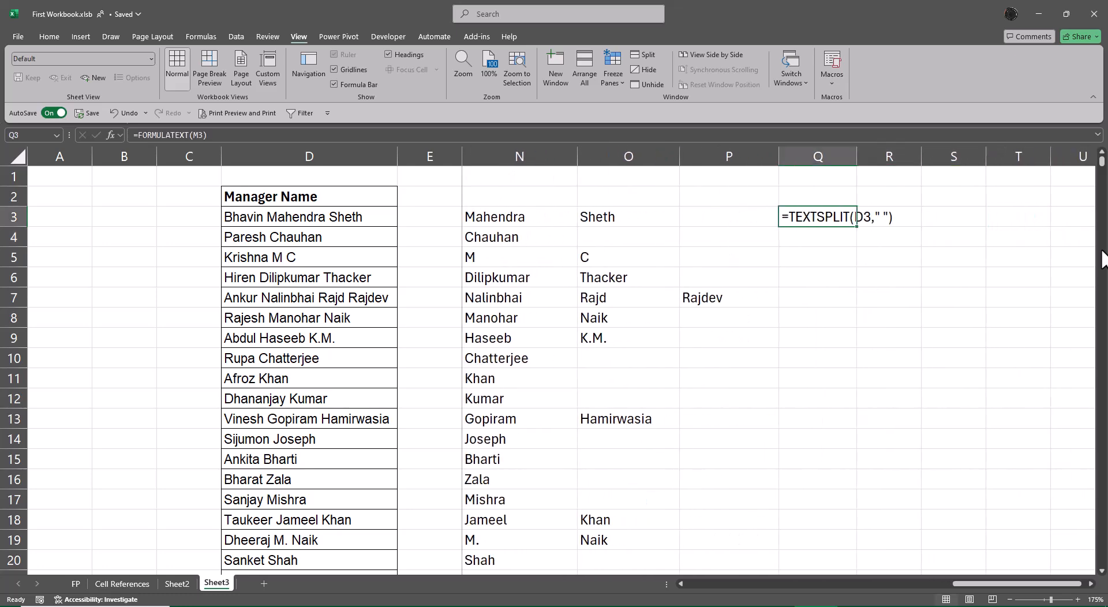
key("alt+o")
key("c")
key("a")
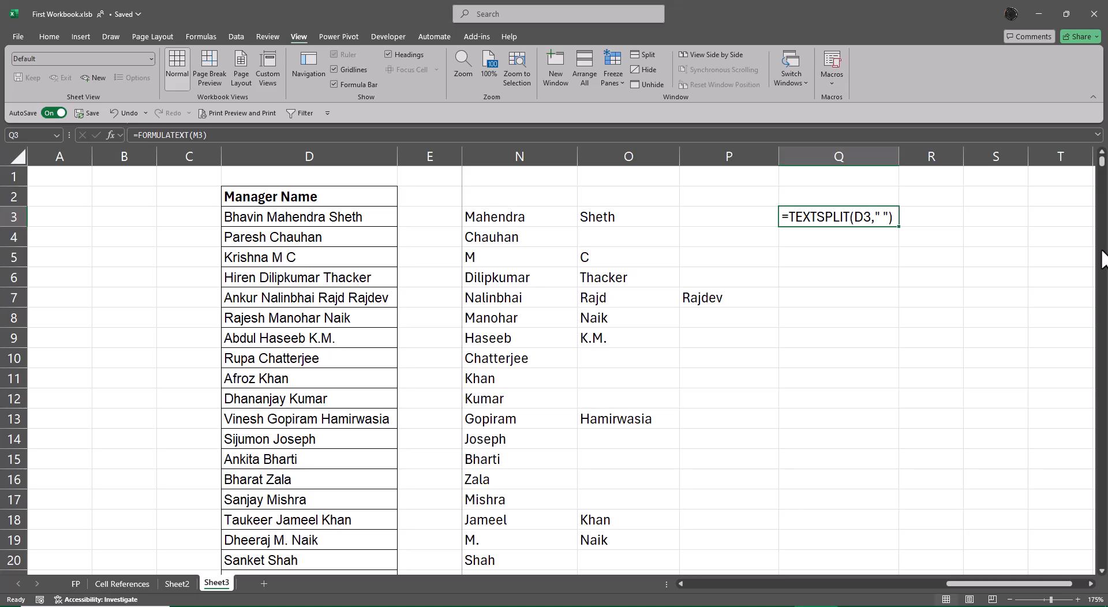
key("Left")
key("Left")
key("Left")
key("Left")
key("Left")
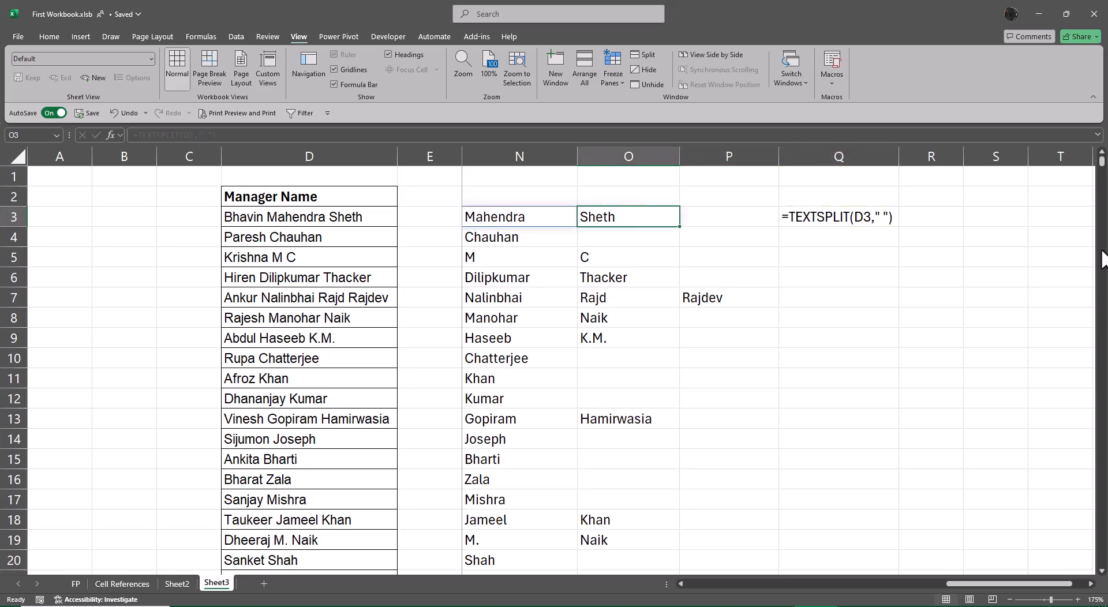